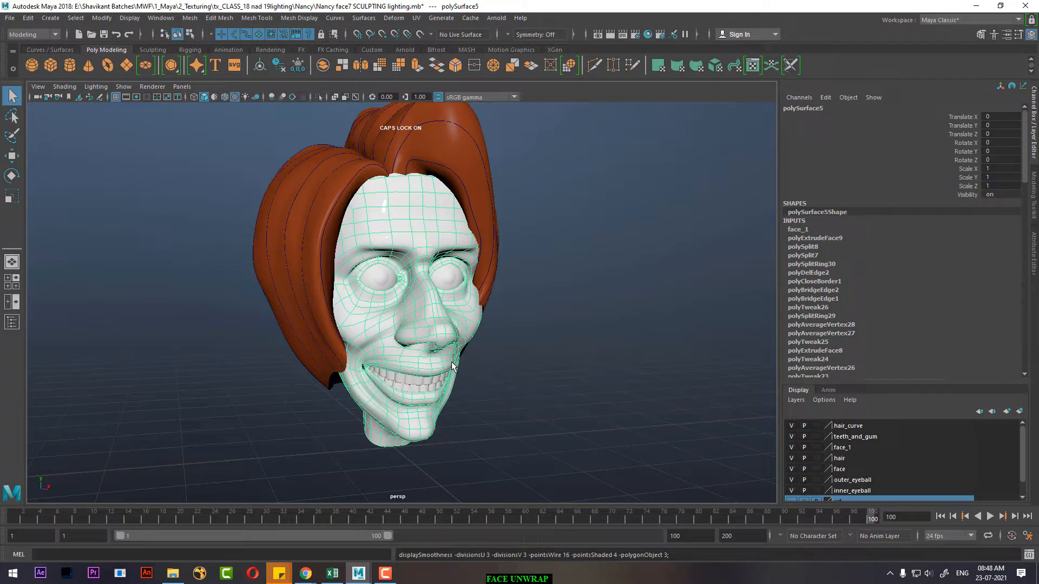
Step: Delete the construction history of the face mesh
{"action": "left_click", "coordinate": [485, 369]}
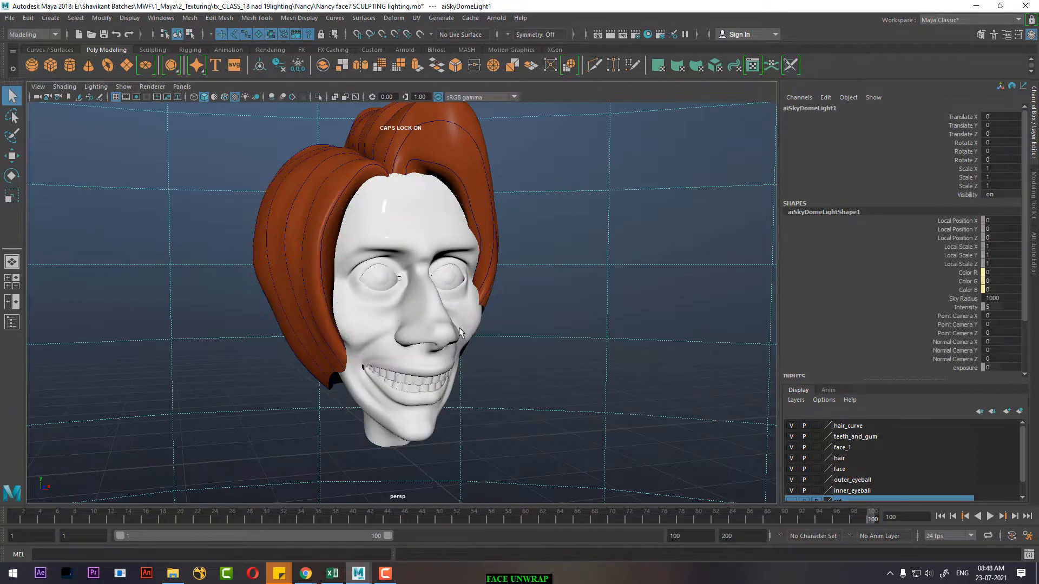
{"action": "left_click", "coordinate": [450, 326]}
{"action": "left_click", "coordinate": [28, 18]}
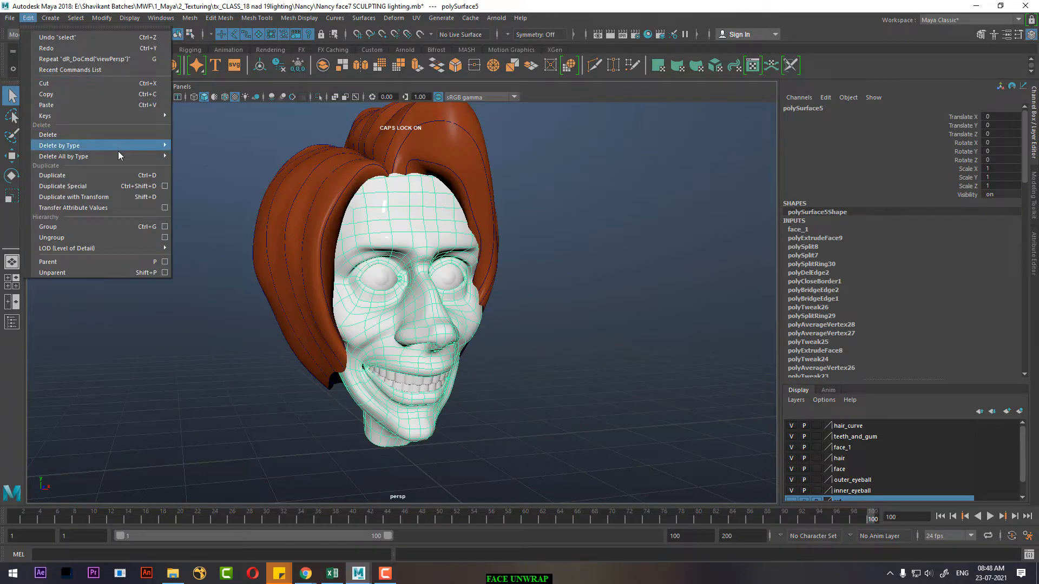
{"action": "mouse_move", "coordinate": [127, 148]}
{"action": "left_click", "coordinate": [189, 155]}
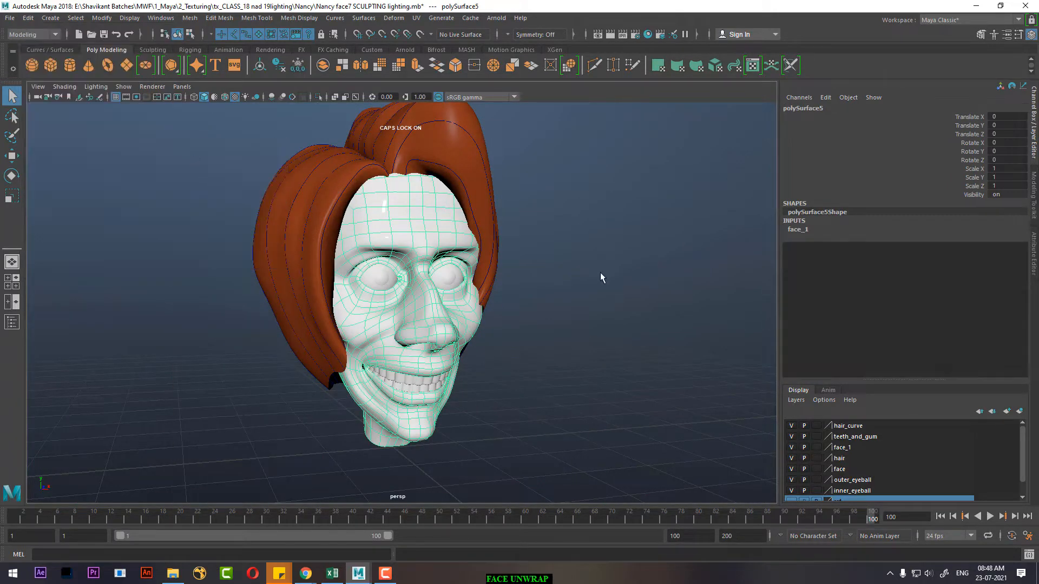
Step: Show the face mesh unsmoothed and apply Smooth to it with 1 division
{"action": "left_click", "coordinate": [600, 278]}
{"action": "left_click", "coordinate": [427, 327]}
{"action": "key", "text": "1"}
{"action": "right_click_drag", "start_coordinate": [574, 249], "coordinate": [571, 312], "text": "shift"}
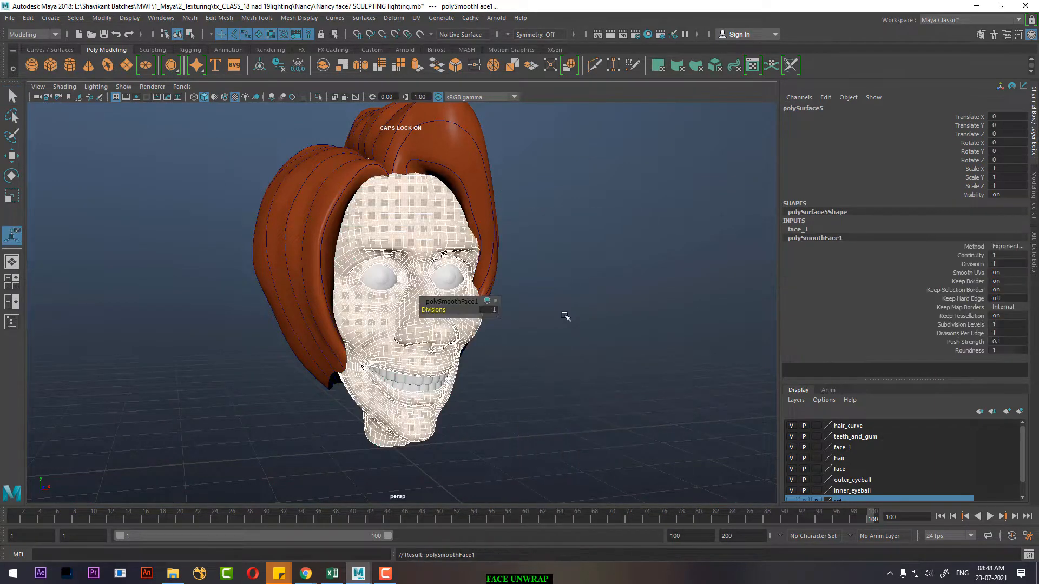
Step: Set the face mesh's smooth node Divisions to 0 so it returns to the low-poly cage
{"action": "left_click", "coordinate": [582, 363]}
{"action": "left_click_drag", "start_coordinate": [579, 363], "coordinate": [511, 382], "text": "alt"}
{"action": "left_click", "coordinate": [493, 354]}
{"action": "left_click", "coordinate": [826, 240]}
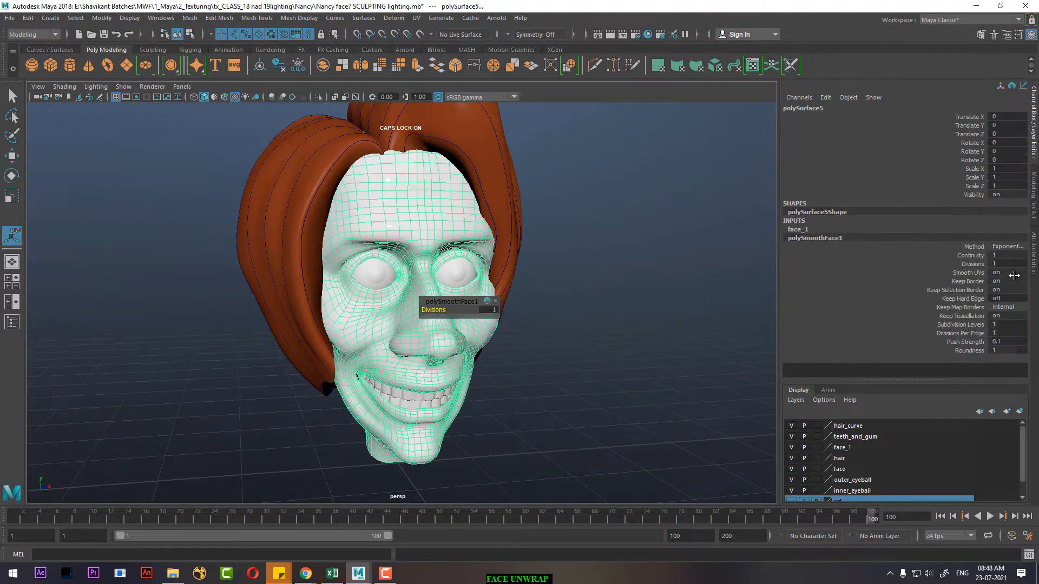
{"action": "left_click_drag", "start_coordinate": [994, 263], "coordinate": [648, 282]}
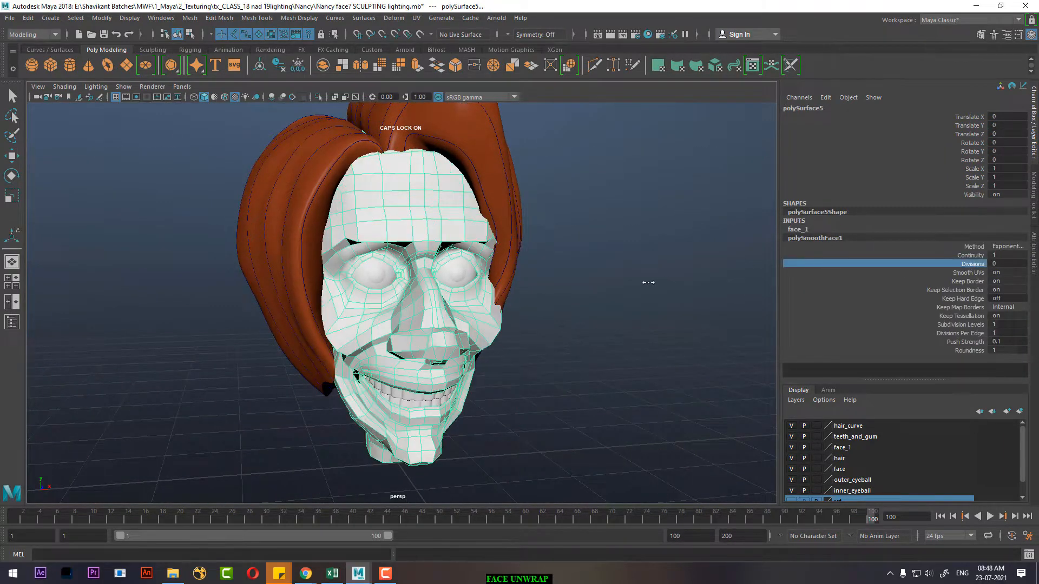
{"action": "left_click", "coordinate": [658, 314]}
{"action": "key", "text": "t"}
{"action": "left_click", "coordinate": [482, 352]}
{"action": "key", "text": "w"}
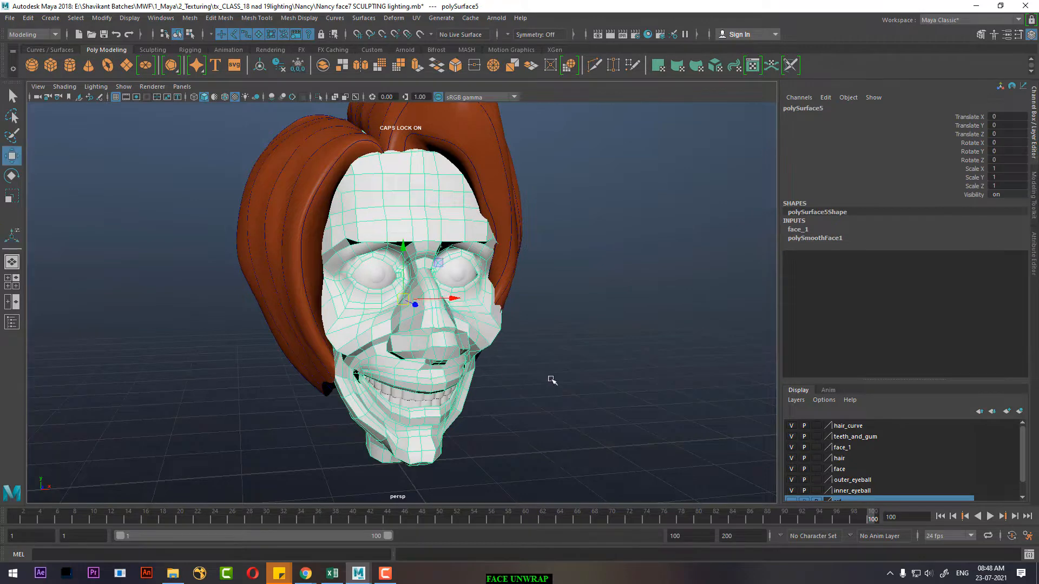
Step: Hide every object except the face mesh and change the viewport background to plain grey
{"action": "left_click_drag", "start_coordinate": [551, 379], "coordinate": [446, 362], "text": "alt"}
{"action": "key", "text": "alt+h"}
{"action": "key", "text": "ctrl+shift+h"}
{"action": "key", "text": "alt+b"}
{"action": "key", "text": "1"}
{"action": "key", "text": "alt+h"}
{"action": "key", "text": "alt+b"}
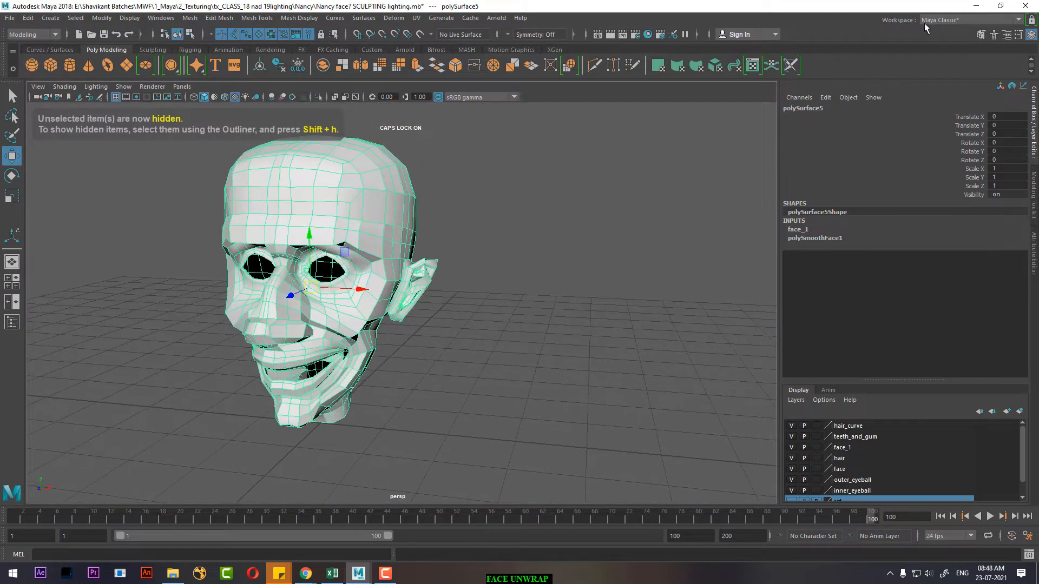
Step: Switch to the UV Editing workspace and frame the head from the front
{"action": "left_click", "coordinate": [960, 23]}
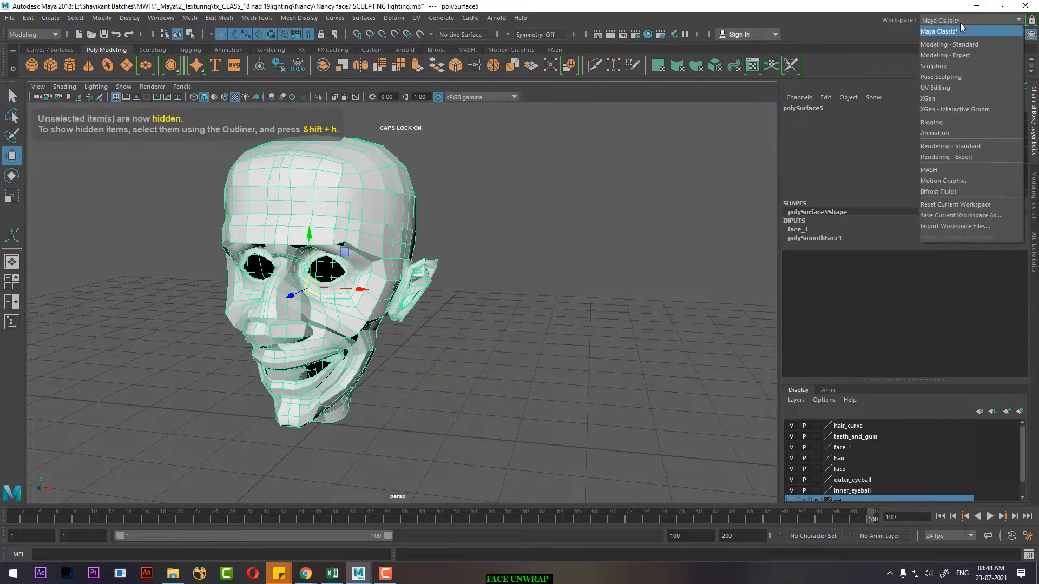
{"action": "left_click", "coordinate": [955, 87]}
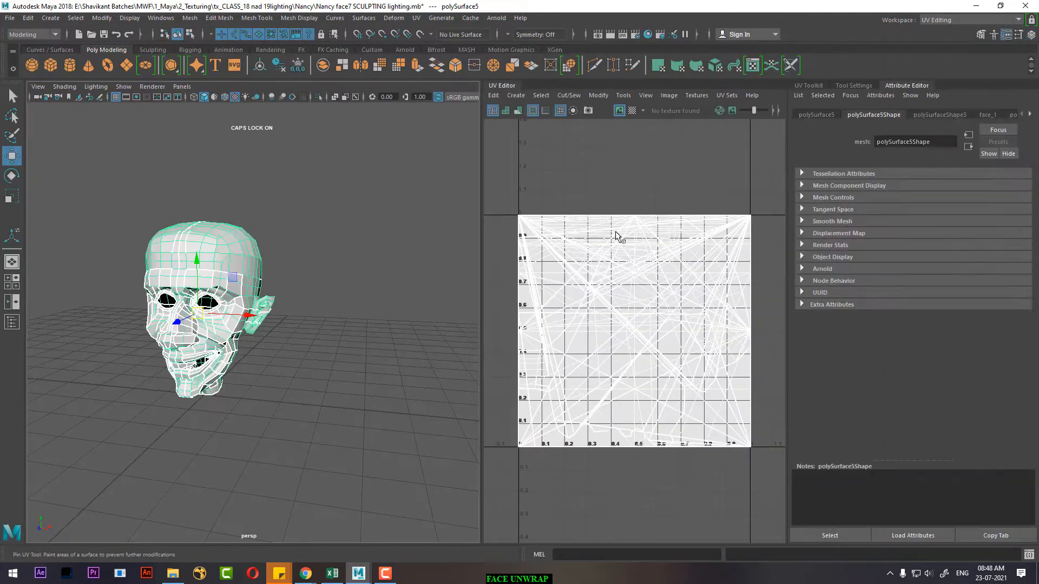
{"action": "right_click_drag", "start_coordinate": [253, 364], "coordinate": [297, 374], "text": "alt"}
{"action": "left_click_drag", "start_coordinate": [297, 375], "coordinate": [322, 389], "text": "alt"}
{"action": "middle_click_drag", "start_coordinate": [303, 385], "coordinate": [380, 385], "text": "alt"}
{"action": "left_click_drag", "start_coordinate": [366, 394], "coordinate": [352, 401], "text": "alt"}
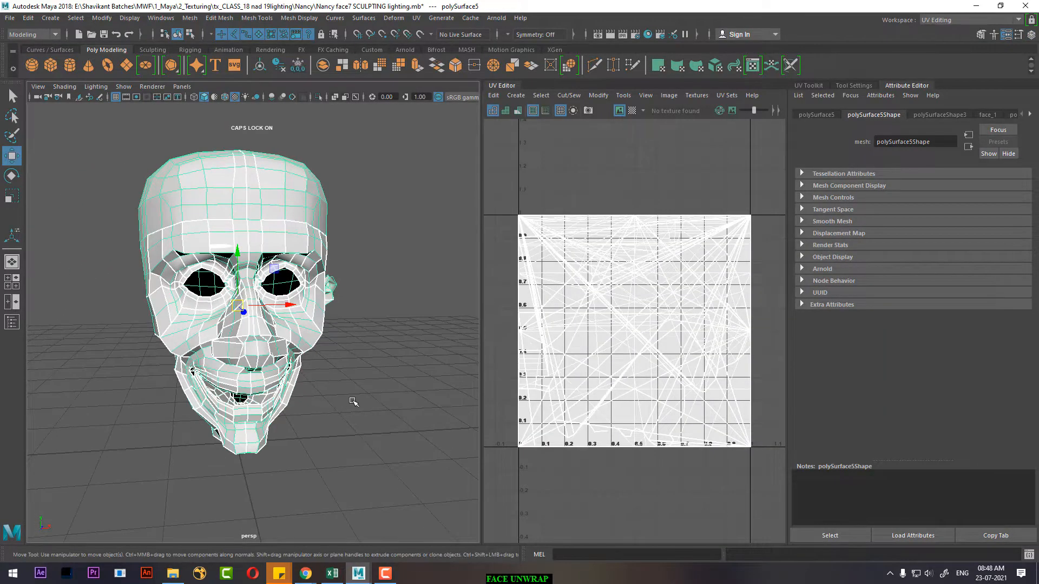
Step: Apply an Automatic UV projection to the face mesh
{"action": "left_click", "coordinate": [324, 399]}
{"action": "left_click", "coordinate": [239, 352]}
{"action": "left_click", "coordinate": [346, 386]}
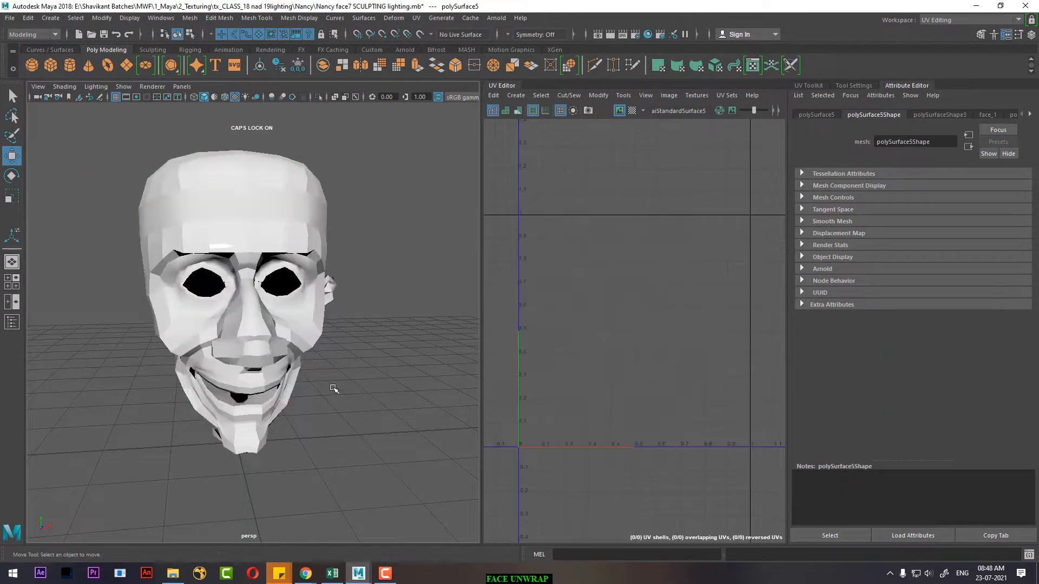
{"action": "left_click", "coordinate": [271, 352]}
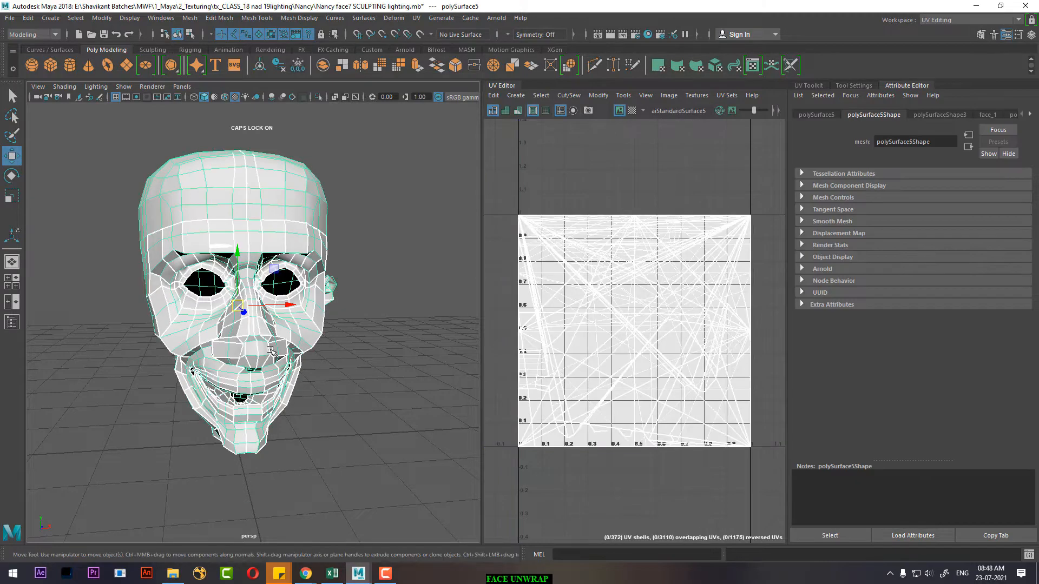
{"action": "left_click", "coordinate": [416, 19]}
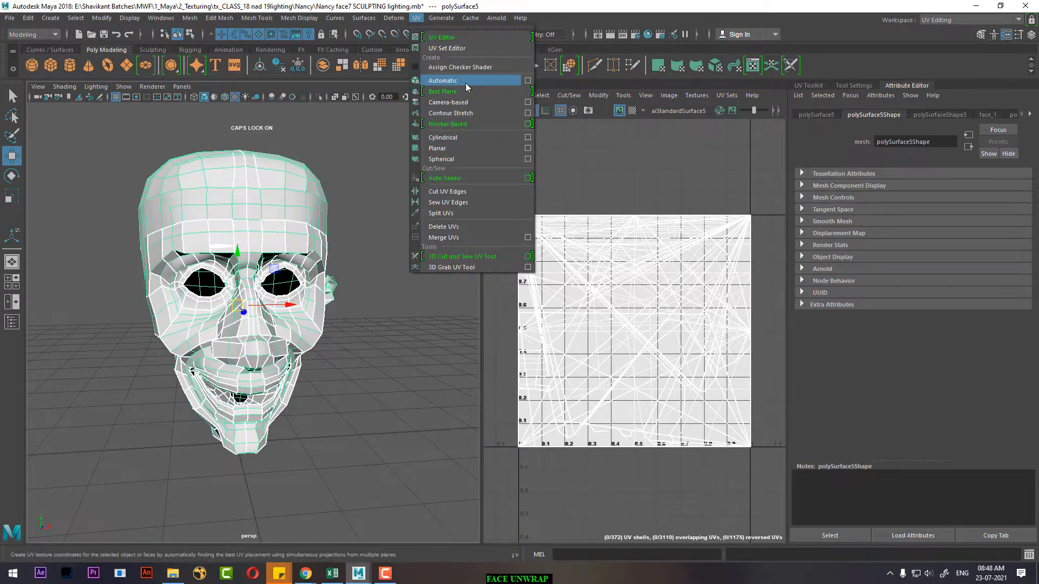
{"action": "left_click", "coordinate": [466, 83]}
{"action": "right_click_drag", "start_coordinate": [297, 216], "coordinate": [390, 160]}
{"action": "left_click", "coordinate": [390, 161]}
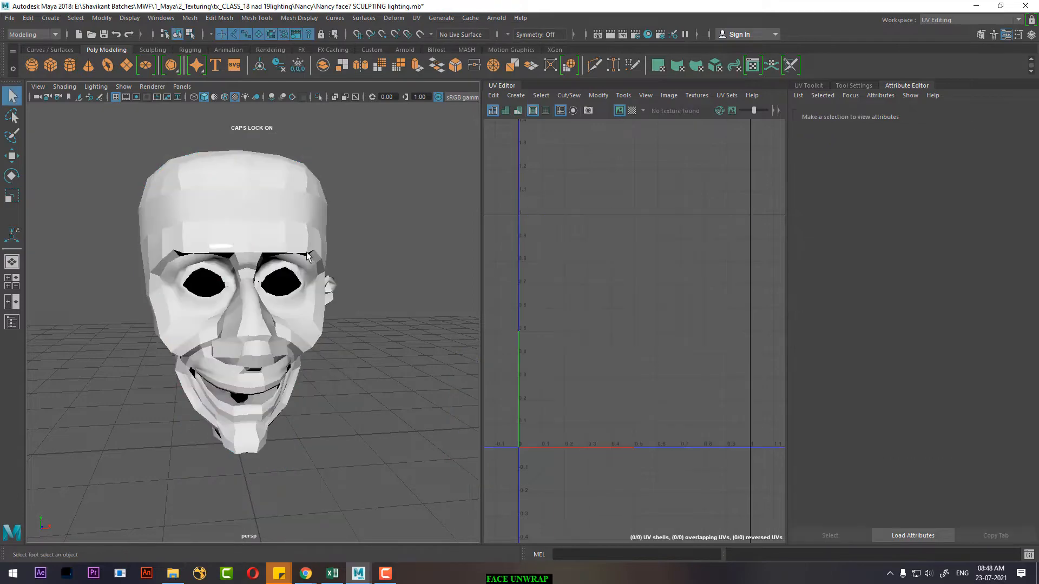
Step: Apply a Cylindrical UV projection to the face mesh, keeping the default mapping options
{"action": "left_click_drag", "start_coordinate": [304, 252], "coordinate": [236, 275], "text": "alt"}
{"action": "right_click_drag", "start_coordinate": [236, 275], "coordinate": [304, 245], "text": "alt"}
{"action": "left_click", "coordinate": [304, 245]}
{"action": "left_click_drag", "start_coordinate": [304, 245], "coordinate": [442, 260], "text": "alt"}
{"action": "left_click", "coordinate": [417, 18]}
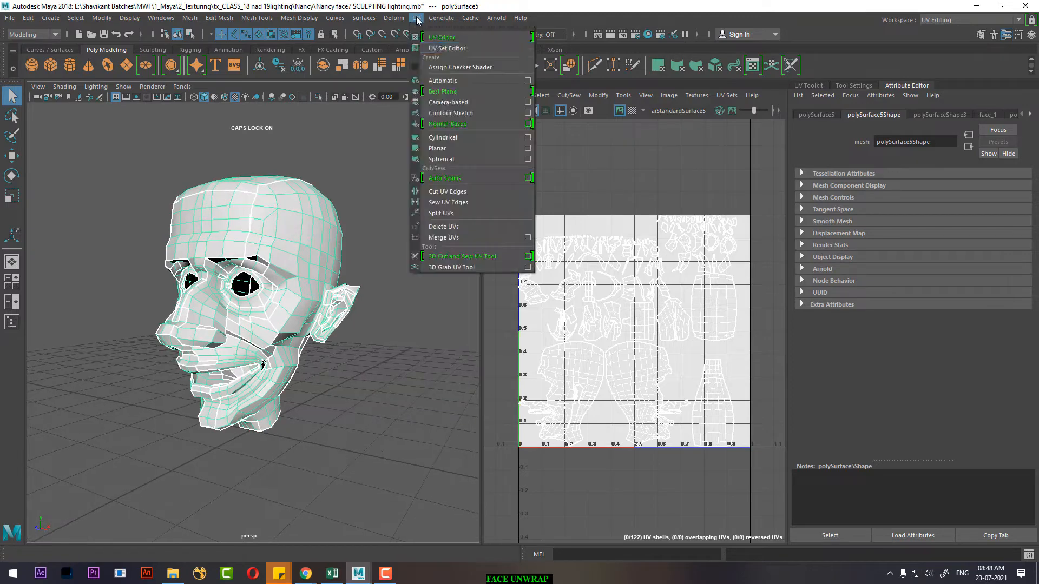
{"action": "left_click", "coordinate": [528, 137]}
{"action": "left_click", "coordinate": [451, 336]}
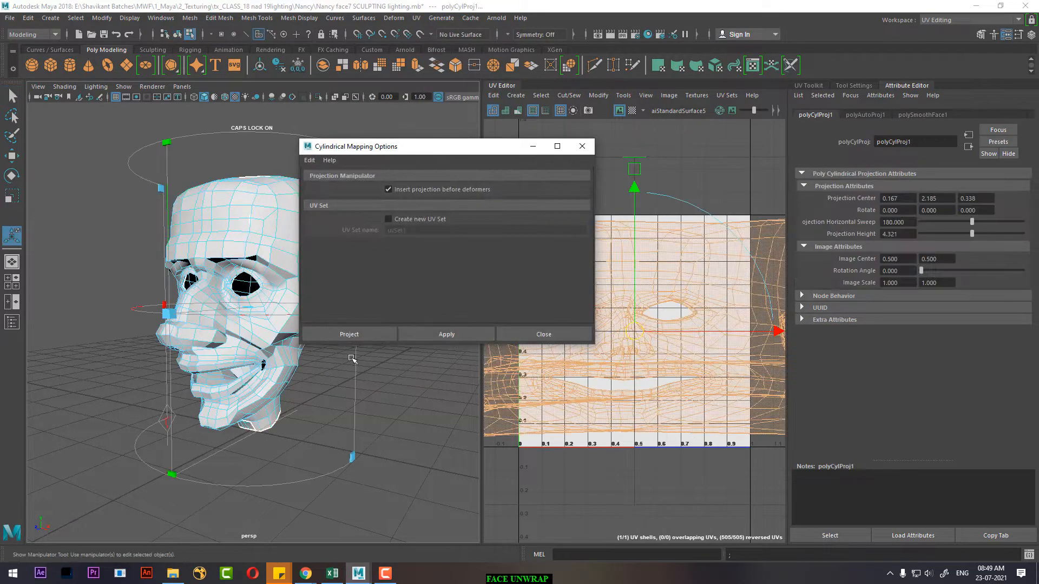
{"action": "left_click_drag", "start_coordinate": [309, 435], "coordinate": [313, 434], "text": "alt"}
{"action": "left_click_drag", "start_coordinate": [445, 153], "coordinate": [937, 292]}
Step: Widen the cylindrical projection's horizontal sweep to 360 so it wraps the whole head
{"action": "left_click_drag", "start_coordinate": [334, 360], "coordinate": [227, 365], "text": "alt"}
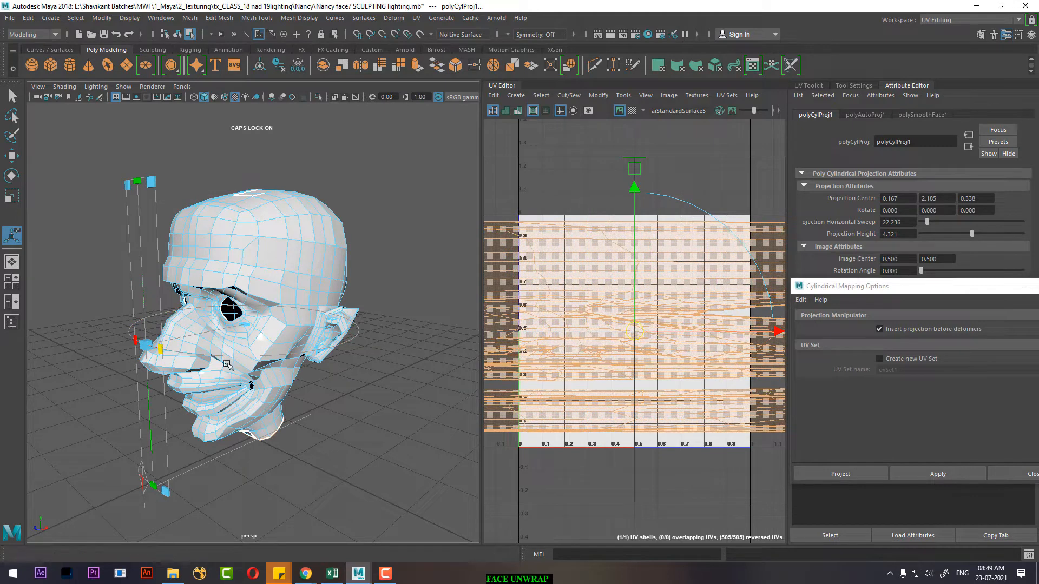
{"action": "left_click_drag", "start_coordinate": [161, 350], "coordinate": [408, 353]}
{"action": "left_click_drag", "start_coordinate": [320, 384], "coordinate": [244, 403], "text": "alt"}
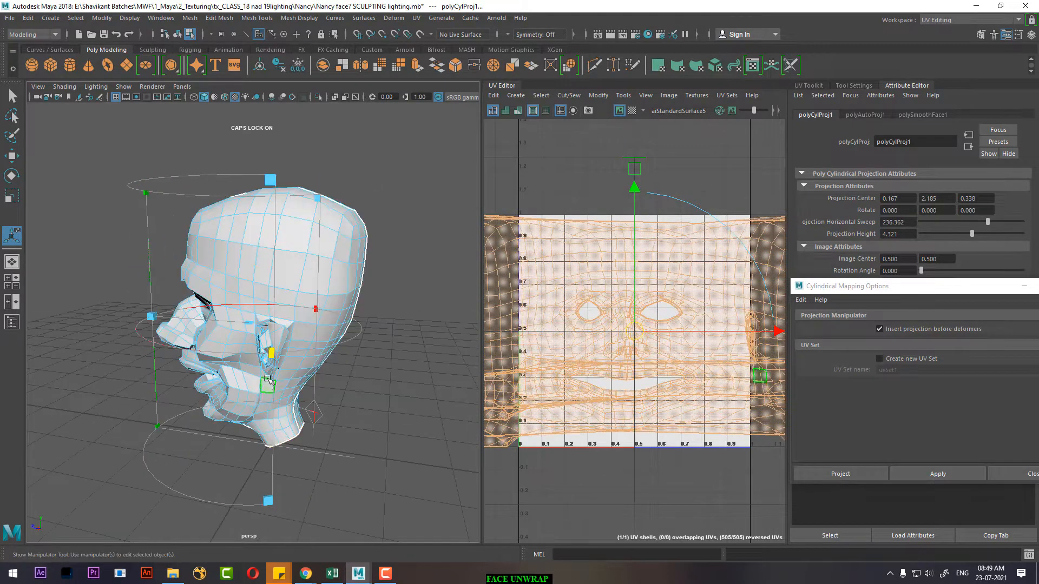
{"action": "left_click_drag", "start_coordinate": [272, 357], "coordinate": [577, 330]}
{"action": "left_click_drag", "start_coordinate": [469, 352], "coordinate": [359, 359], "text": "alt"}
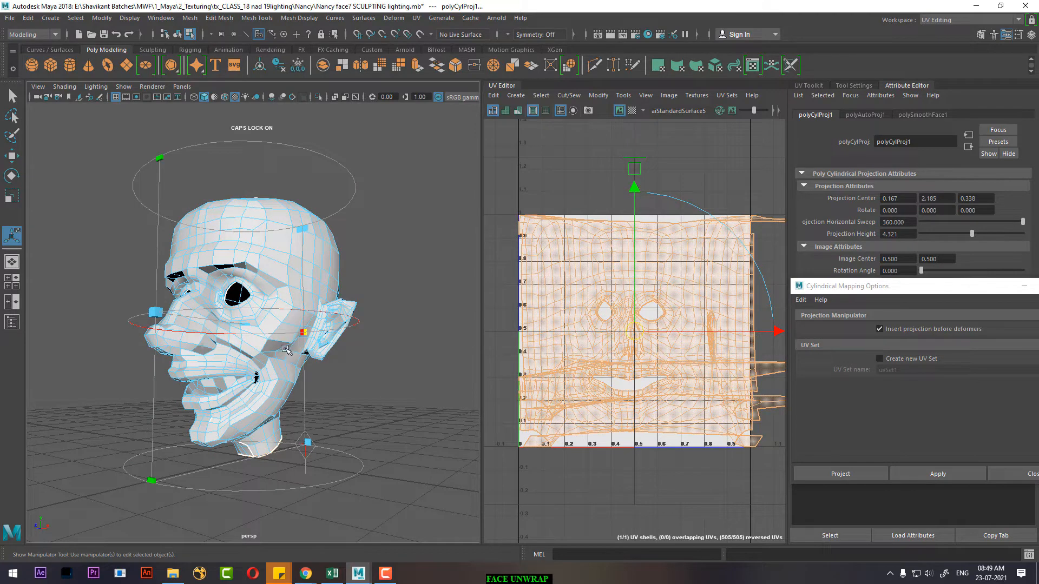
{"action": "left_click_drag", "start_coordinate": [285, 352], "coordinate": [231, 254], "text": "alt"}
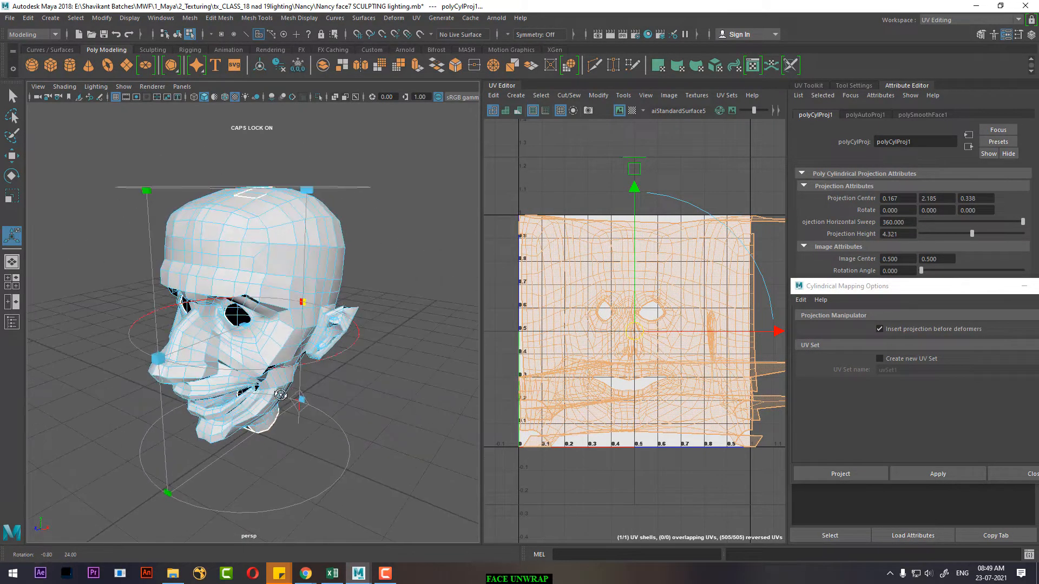
Step: Reselect the face mesh as an object and apply an Automatic UV projection with 6 planes
{"action": "right_click_drag", "start_coordinate": [231, 253], "coordinate": [280, 218]}
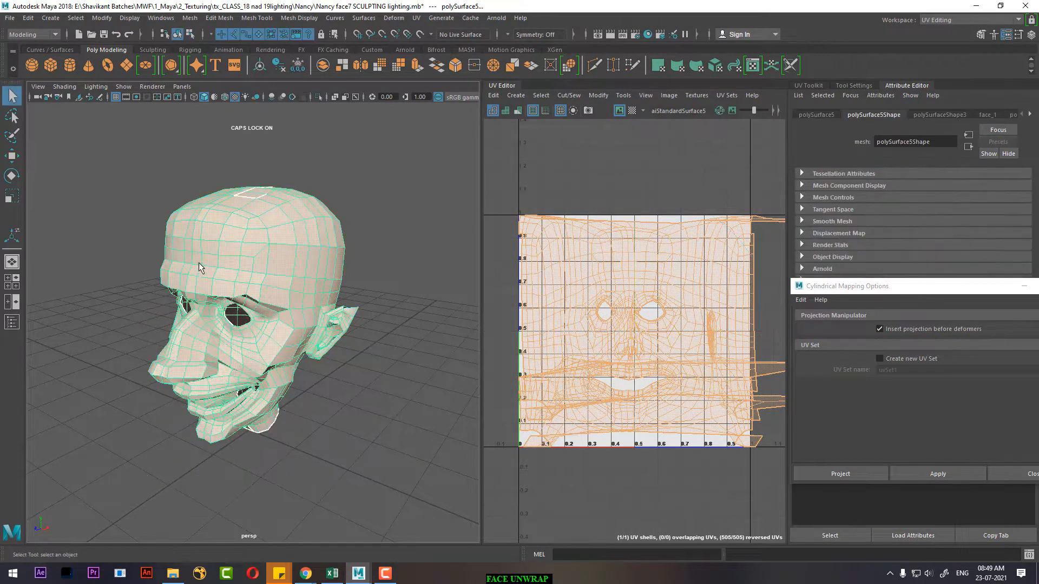
{"action": "left_click", "coordinate": [327, 454]}
{"action": "left_click", "coordinate": [234, 273]}
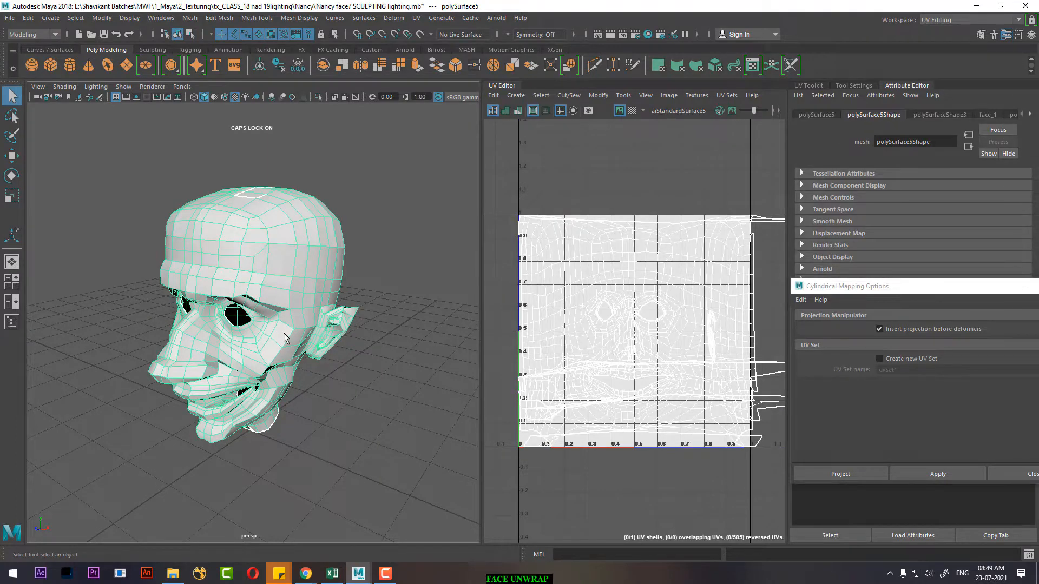
{"action": "left_click_drag", "start_coordinate": [285, 336], "coordinate": [315, 314], "text": "alt"}
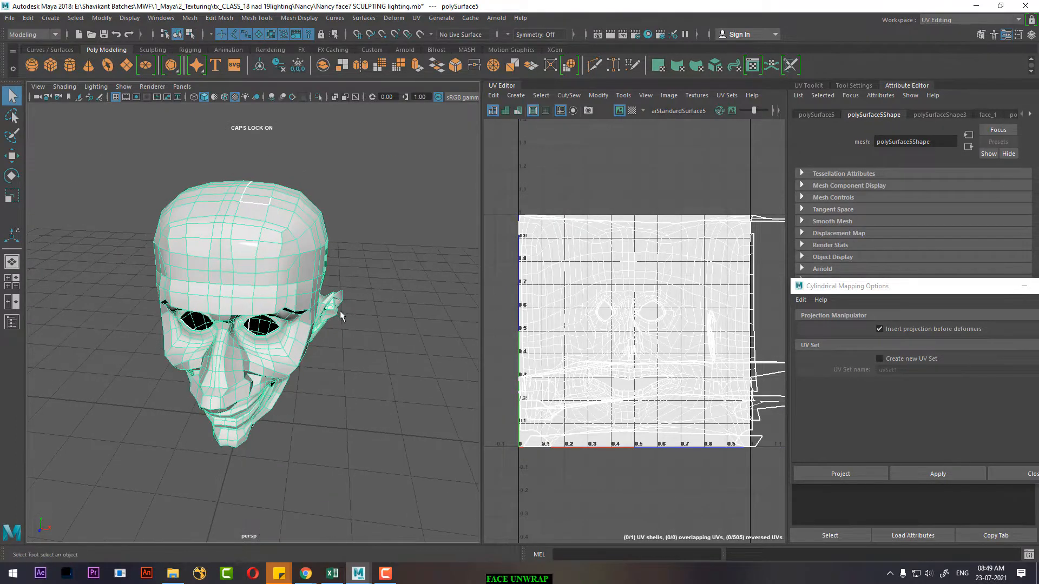
{"action": "left_click", "coordinate": [415, 18]}
{"action": "left_click", "coordinate": [439, 76]}
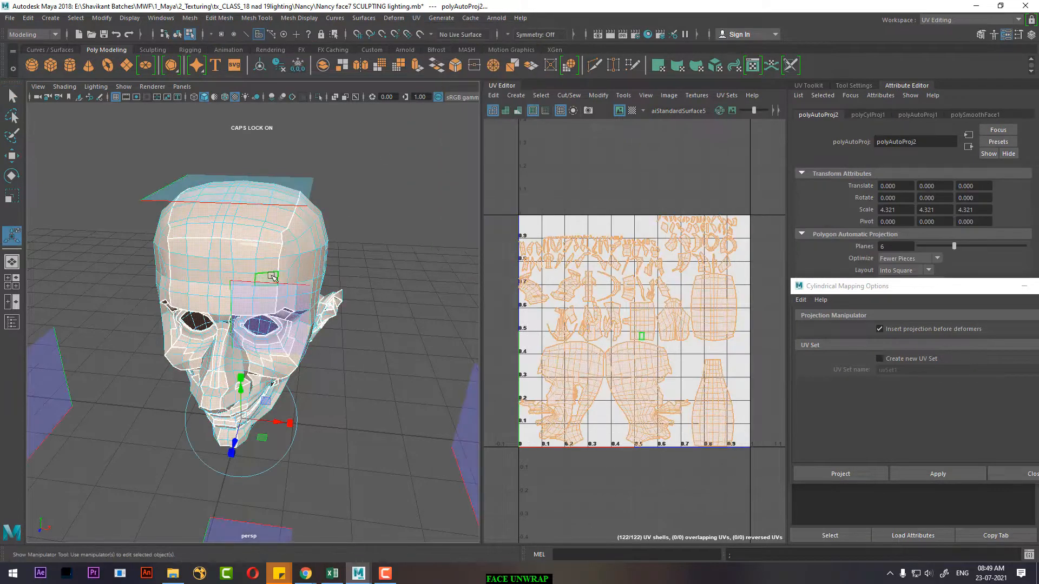
Step: Select the vertical centre edge loop of the head together with the horizontal edge loop around the upper forehead
{"action": "right_click_drag", "start_coordinate": [271, 262], "coordinate": [298, 206]}
{"action": "right_click_drag", "start_coordinate": [298, 170], "coordinate": [302, 172]}
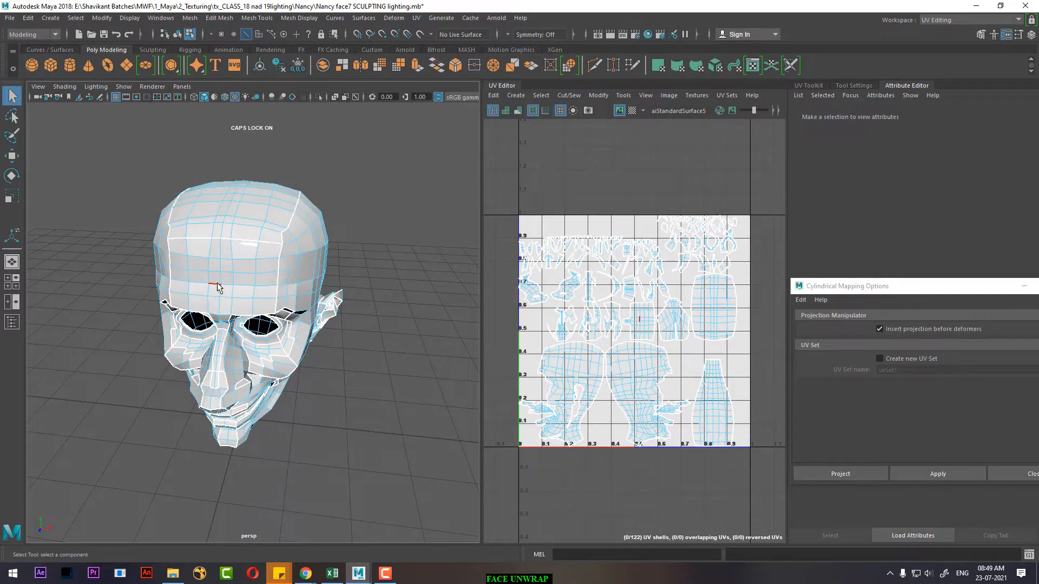
{"action": "left_click", "coordinate": [222, 234]}
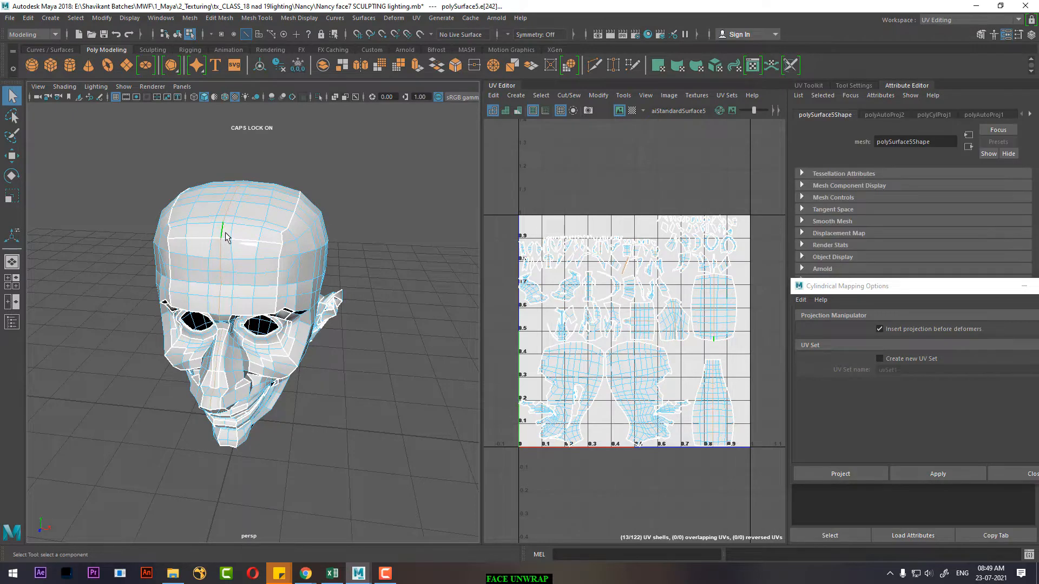
{"action": "left_click_drag", "start_coordinate": [258, 274], "coordinate": [261, 301], "text": "alt"}
{"action": "double_click", "coordinate": [200, 227]}
Step: Deselect the centre loop's edges down the face in the wireframe side view, keeping those over the top and back of the head
{"action": "key", "text": "4"}
{"action": "key", "text": "space"}
{"action": "right_click_drag", "start_coordinate": [232, 290], "coordinate": [249, 327], "text": "alt"}
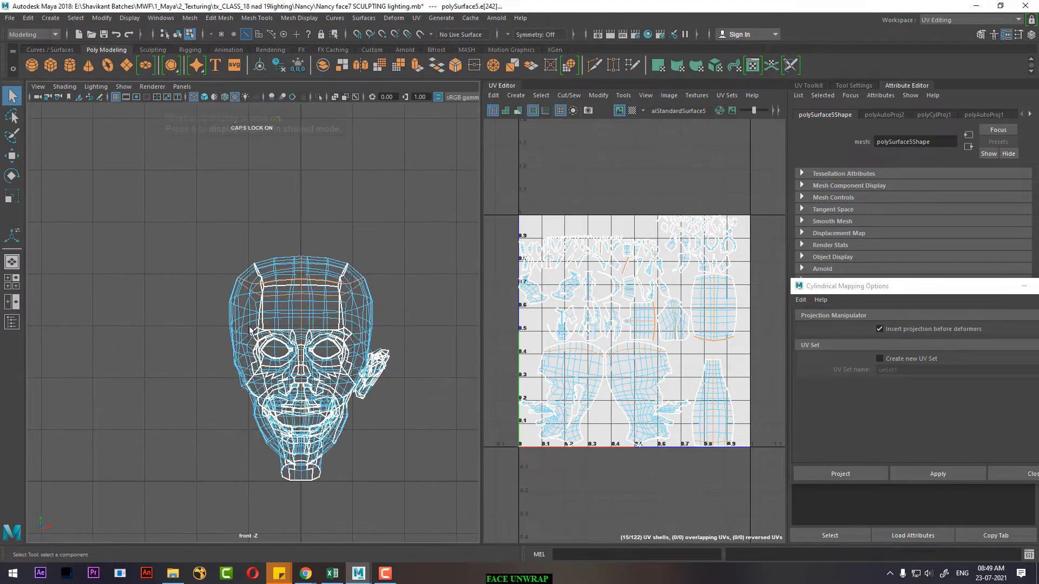
{"action": "key", "text": "space"}
{"action": "left_click_drag", "start_coordinate": [249, 327], "coordinate": [233, 312]}
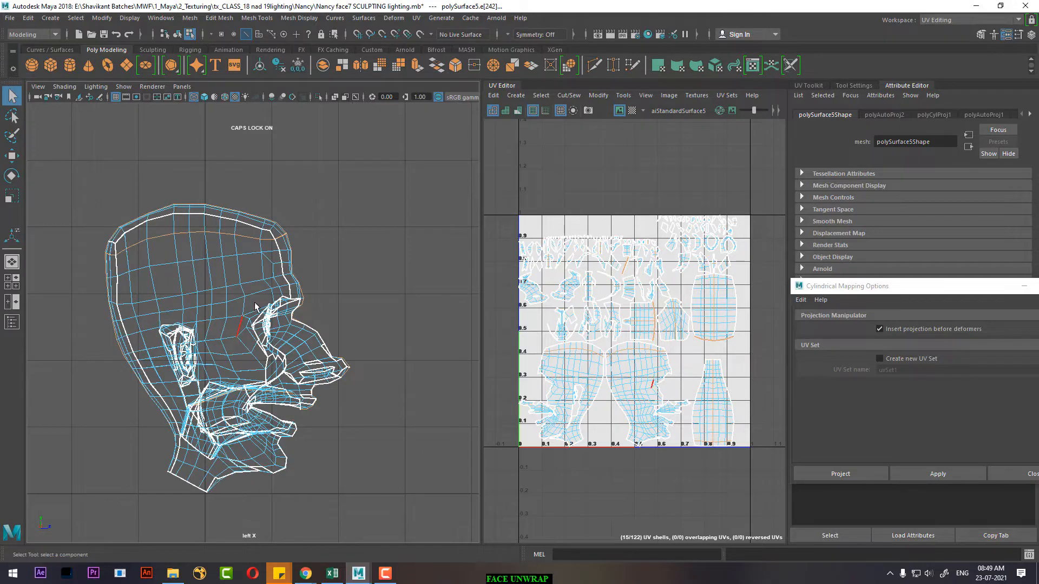
{"action": "right_click_drag", "start_coordinate": [255, 306], "coordinate": [271, 306], "text": "alt"}
{"action": "left_click_drag", "start_coordinate": [351, 249], "coordinate": [276, 479]}
{"action": "left_click_drag", "start_coordinate": [385, 430], "coordinate": [271, 236]}
{"action": "left_click_drag", "start_coordinate": [344, 389], "coordinate": [185, 534], "text": "ctrl"}
{"action": "key", "text": "space"}
{"action": "mouse_move", "coordinate": [241, 438]}
{"action": "left_mouse_down"}
{"action": "mouse_move", "coordinate": [324, 357]}
{"action": "mouse_move", "coordinate": [243, 372]}
{"action": "mouse_move", "coordinate": [248, 297]}
{"action": "mouse_move", "coordinate": [318, 315]}
{"action": "mouse_move", "coordinate": [352, 283]}
{"action": "mouse_move", "coordinate": [341, 297]}
{"action": "mouse_move", "coordinate": [349, 300]}
{"action": "mouse_move", "coordinate": [332, 300]}
{"action": "mouse_move", "coordinate": [356, 283]}
{"action": "left_mouse_up"}
{"action": "key", "text": "5"}
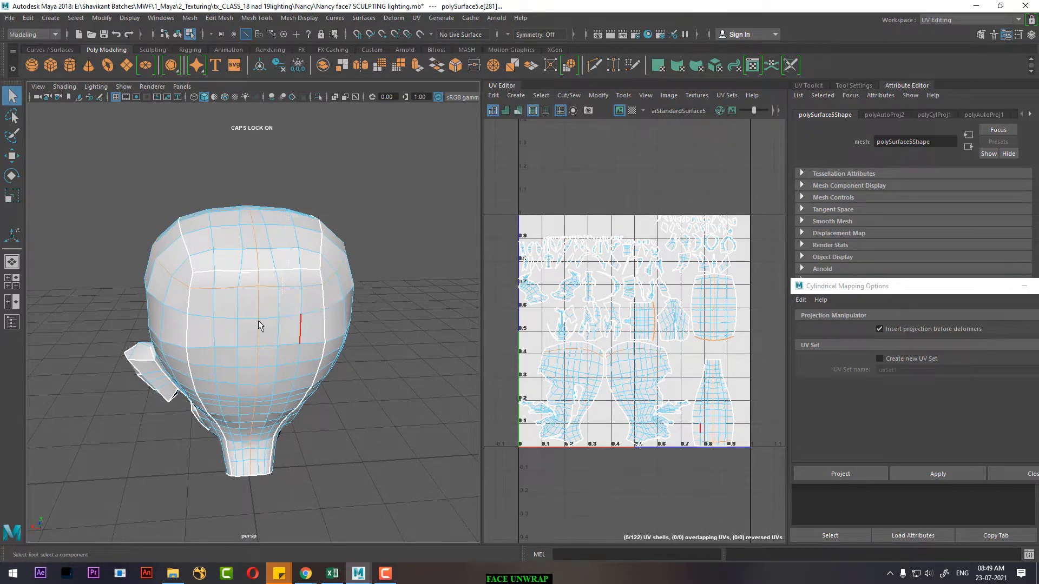
Step: Deselect the horizontal loop's edges around the sides and back of the head, keeping only those across the forehead
{"action": "left_click_drag", "start_coordinate": [314, 312], "coordinate": [149, 334], "text": "alt"}
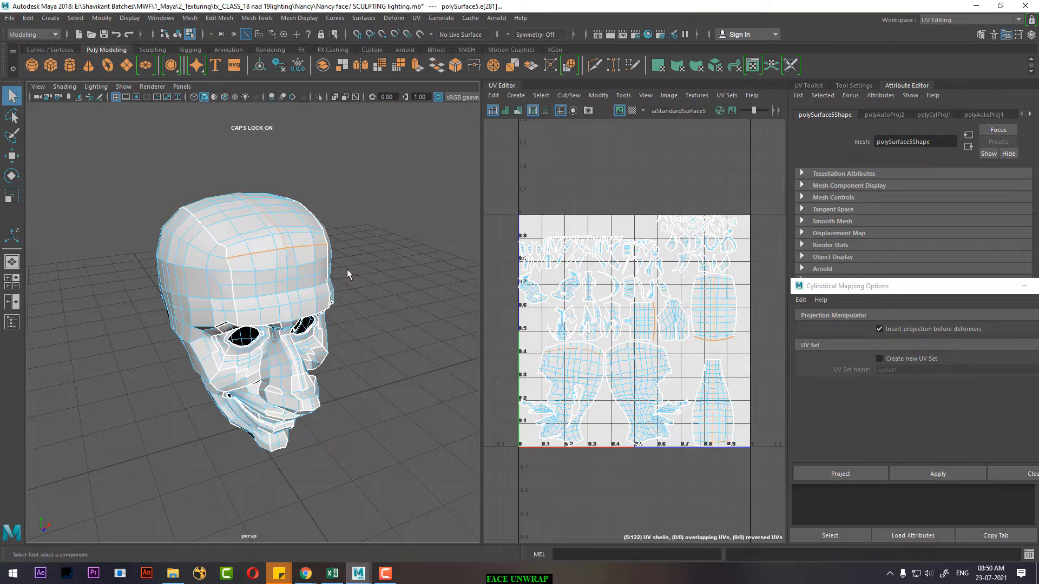
{"action": "mouse_move", "coordinate": [318, 272]}
{"action": "left_mouse_down", "text": "alt"}
{"action": "mouse_move", "coordinate": [297, 269]}
{"action": "mouse_move", "coordinate": [305, 264]}
{"action": "left_mouse_up", "text": "alt"}
{"action": "left_click_drag", "start_coordinate": [397, 185], "coordinate": [324, 312]}
{"action": "left_click_drag", "start_coordinate": [388, 252], "coordinate": [170, 241], "text": "alt"}
{"action": "scroll", "coordinate": [255, 300], "scroll_direction": "up", "scroll_amount": 3}
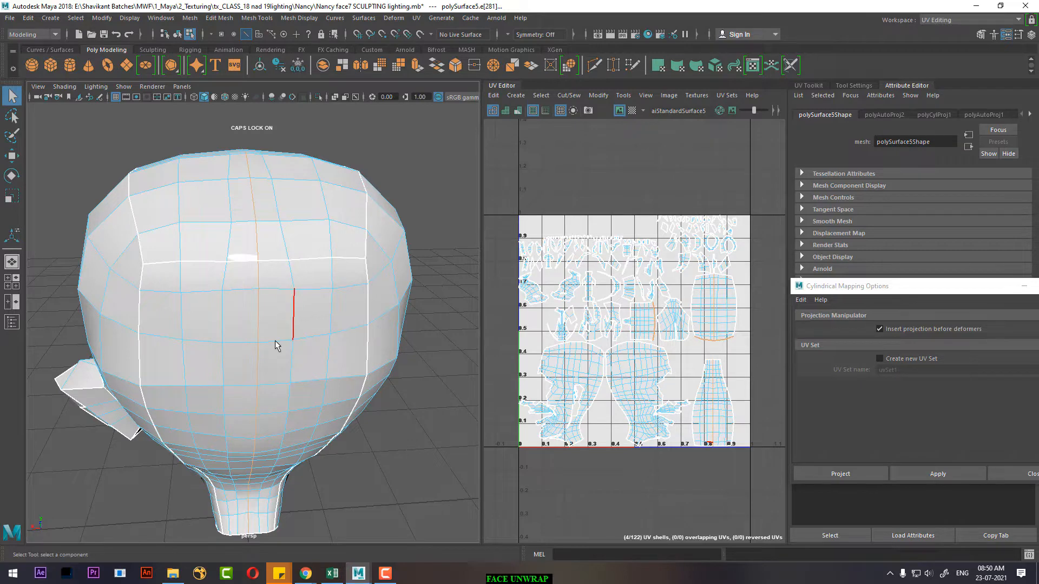
{"action": "scroll", "coordinate": [254, 346], "scroll_direction": "down", "scroll_amount": 4}
{"action": "left_click_drag", "start_coordinate": [185, 346], "coordinate": [256, 313], "text": "alt"}
Step: Cut the UVs along the selected forehead and centre-line edges
{"action": "scroll", "coordinate": [273, 313], "scroll_direction": "up", "scroll_amount": 1}
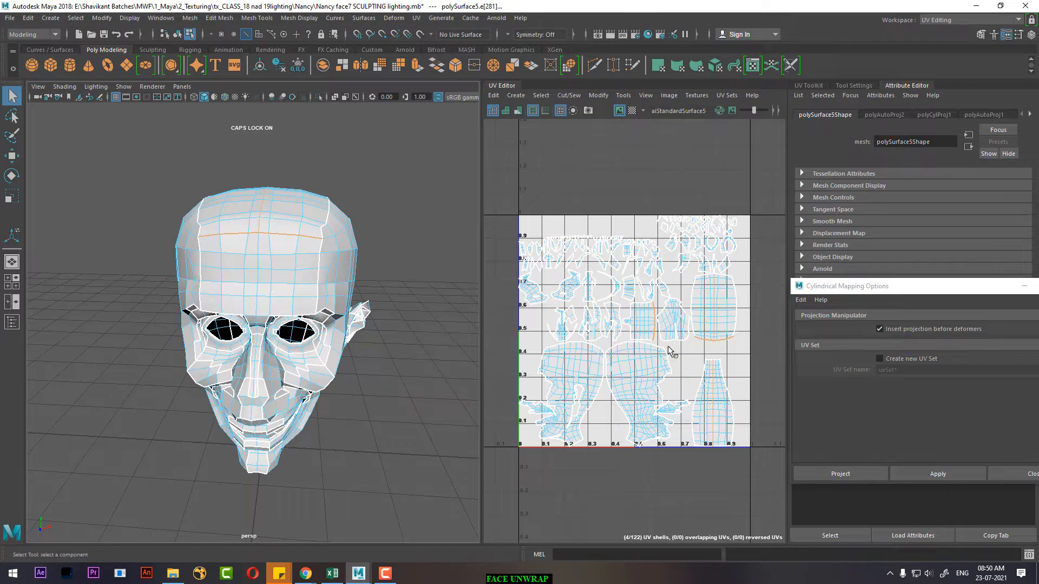
{"action": "scroll", "coordinate": [671, 352], "scroll_direction": "down", "scroll_amount": 2}
{"action": "right_click_drag", "start_coordinate": [687, 254], "coordinate": [543, 328], "text": "shift"}
Step: Move and sew all UV edges of the head except the forehead and centre-line seams into one shell
{"action": "right_click_drag", "start_coordinate": [657, 199], "coordinate": [654, 114]}
{"action": "scroll", "coordinate": [686, 287], "scroll_direction": "down", "scroll_amount": 2}
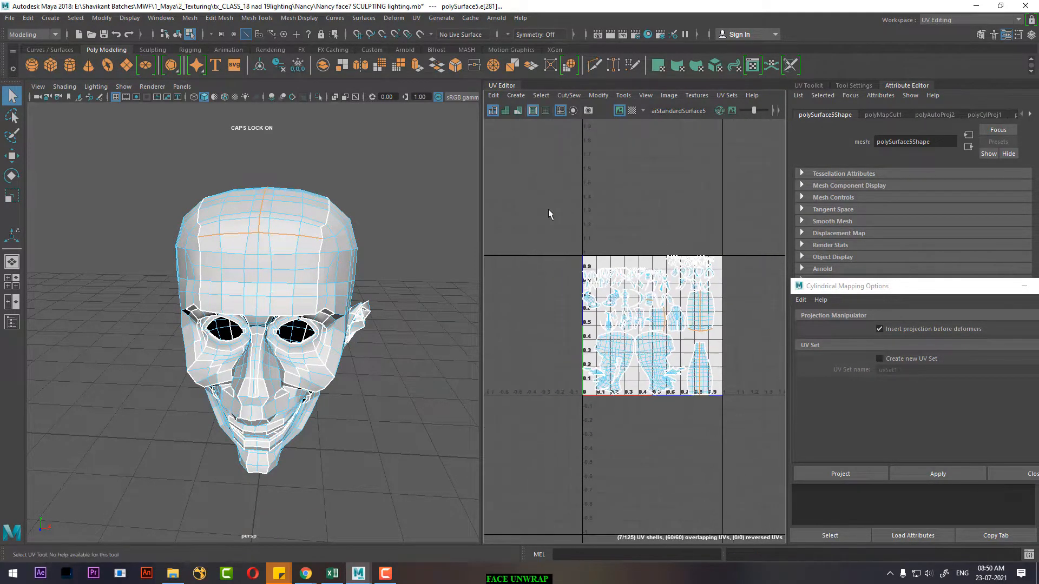
{"action": "left_click_drag", "start_coordinate": [549, 214], "coordinate": [777, 436]}
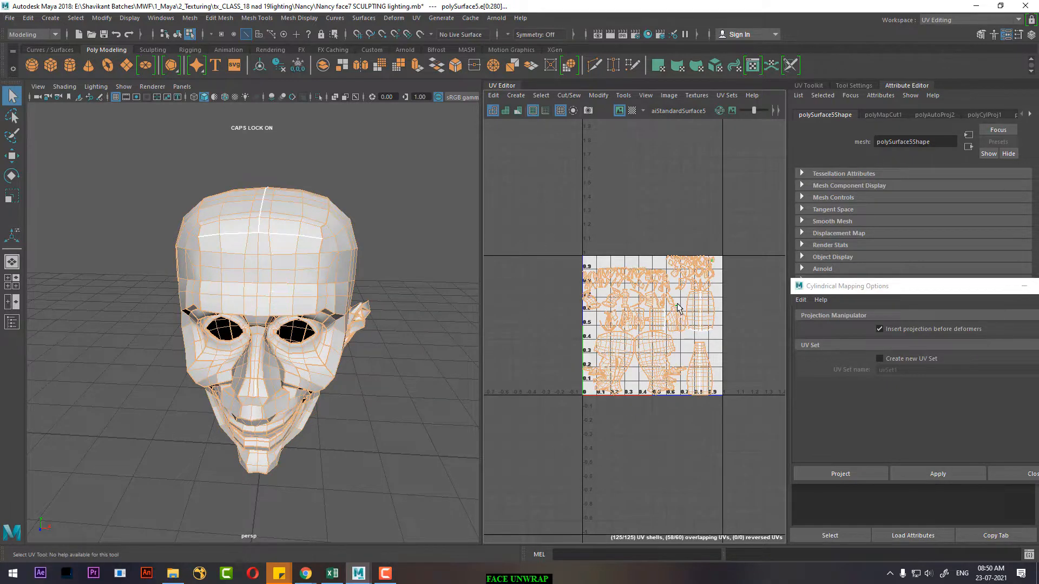
{"action": "right_click_drag", "start_coordinate": [679, 308], "coordinate": [601, 341], "text": "shift"}
{"action": "right_click_drag", "start_coordinate": [667, 349], "coordinate": [643, 244], "text": "shift"}
Step: Try to unfold all UVs of the sewn head shell
{"action": "right_click_drag", "start_coordinate": [626, 362], "coordinate": [677, 350]}
{"action": "left_click_drag", "start_coordinate": [712, 258], "coordinate": [517, 465]}
{"action": "right_click_drag", "start_coordinate": [665, 280], "coordinate": [545, 290], "text": "shift"}
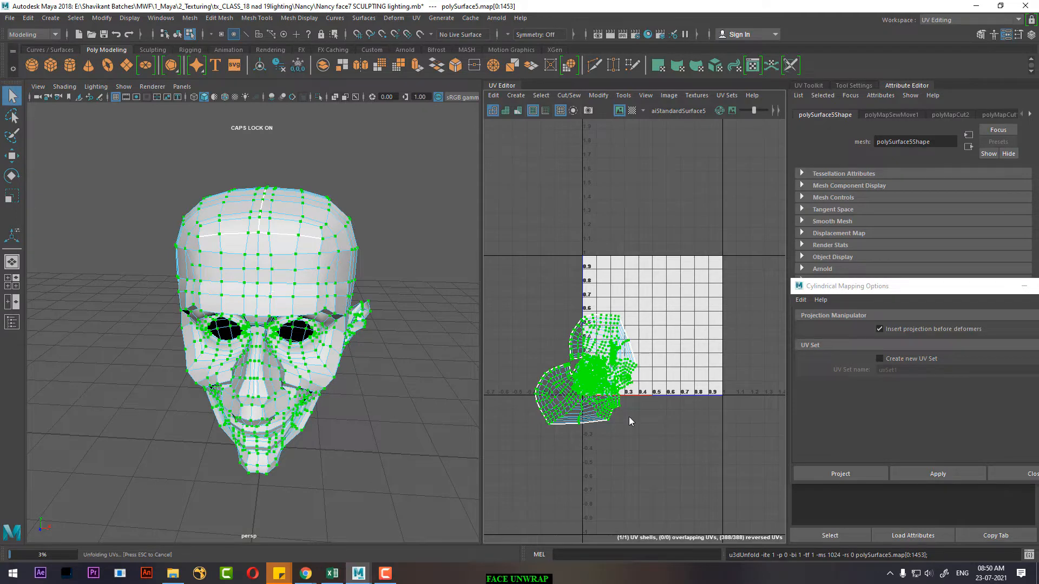
{"action": "scroll", "coordinate": [629, 417], "scroll_direction": "up", "scroll_amount": 1}
{"action": "scroll", "coordinate": [629, 411], "scroll_direction": "up", "scroll_amount": 6}
{"action": "middle_click_drag", "start_coordinate": [631, 410], "coordinate": [682, 398], "text": "alt"}
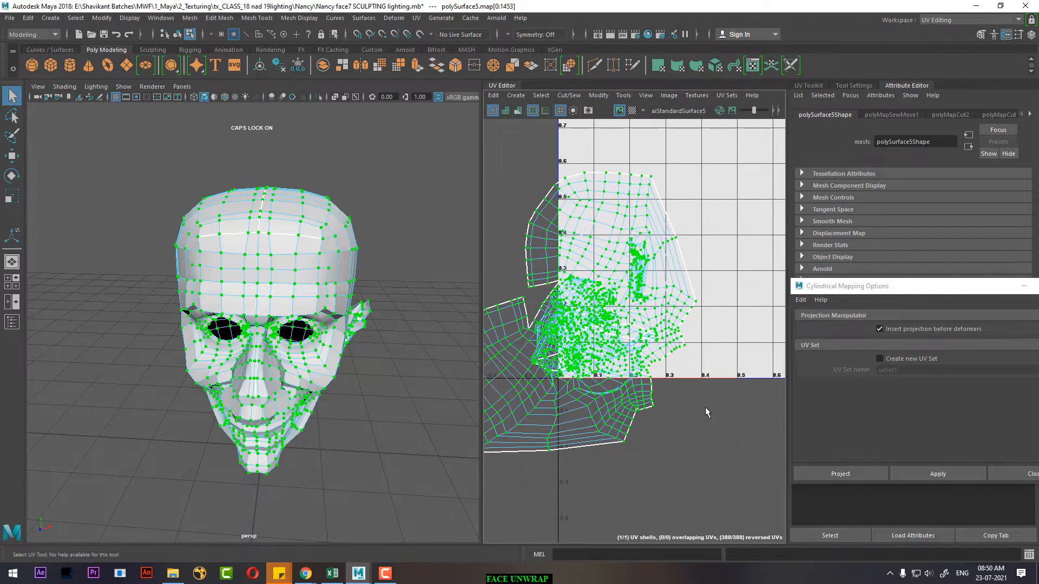
{"action": "scroll", "coordinate": [706, 412], "scroll_direction": "down", "scroll_amount": 4}
Step: Try unfolding the selected head UVs with the Legacy method instead of Unfold3D
{"action": "right_click_drag", "start_coordinate": [697, 281], "coordinate": [613, 289], "text": "shift"}
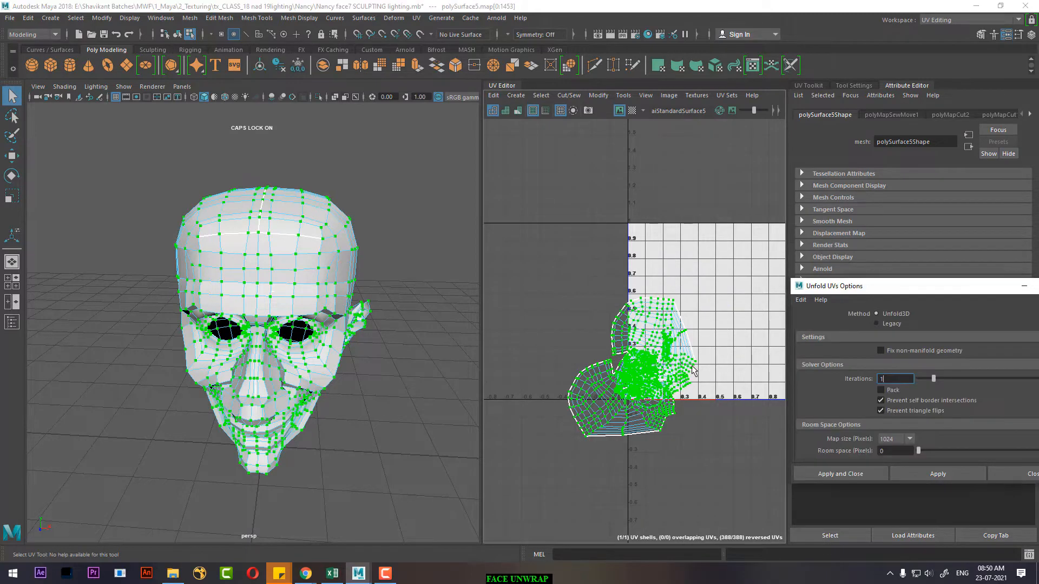
{"action": "left_click_drag", "start_coordinate": [927, 291], "coordinate": [430, 125]}
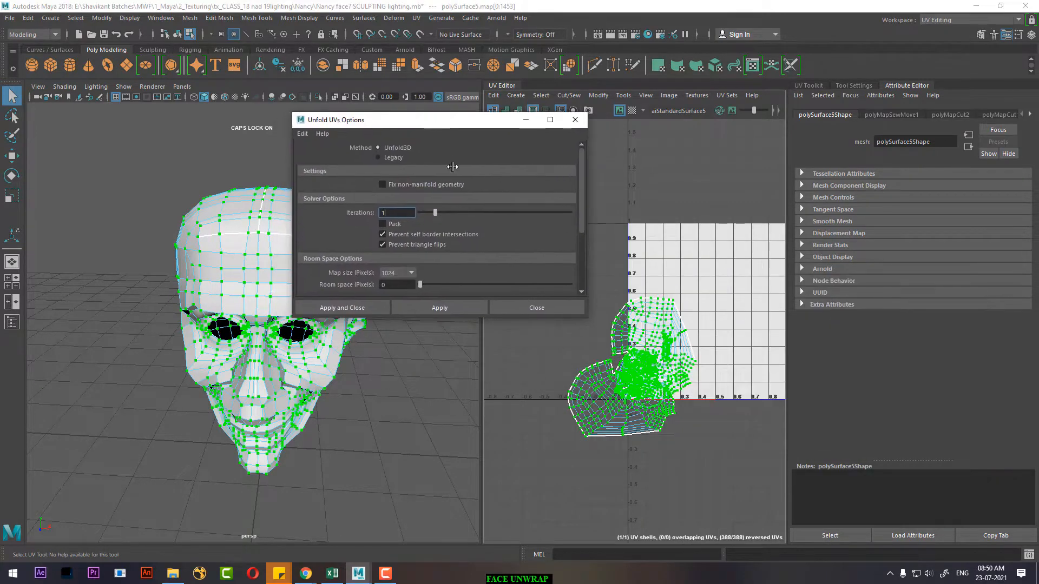
{"action": "left_click", "coordinate": [394, 157]}
{"action": "left_click", "coordinate": [476, 305]}
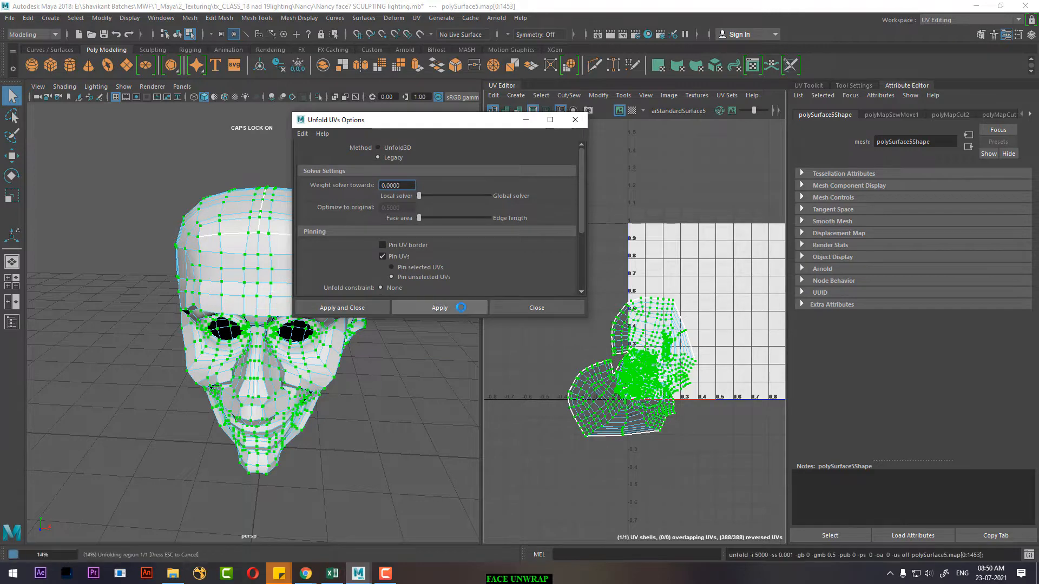
{"action": "left_click", "coordinate": [459, 309]}
{"action": "right_click_drag", "start_coordinate": [614, 413], "coordinate": [519, 323], "text": "alt"}
{"action": "key", "text": "f"}
{"action": "middle_click_drag", "start_coordinate": [612, 429], "coordinate": [653, 402], "text": "alt"}
{"action": "right_click_drag", "start_coordinate": [644, 451], "coordinate": [584, 346], "text": "alt"}
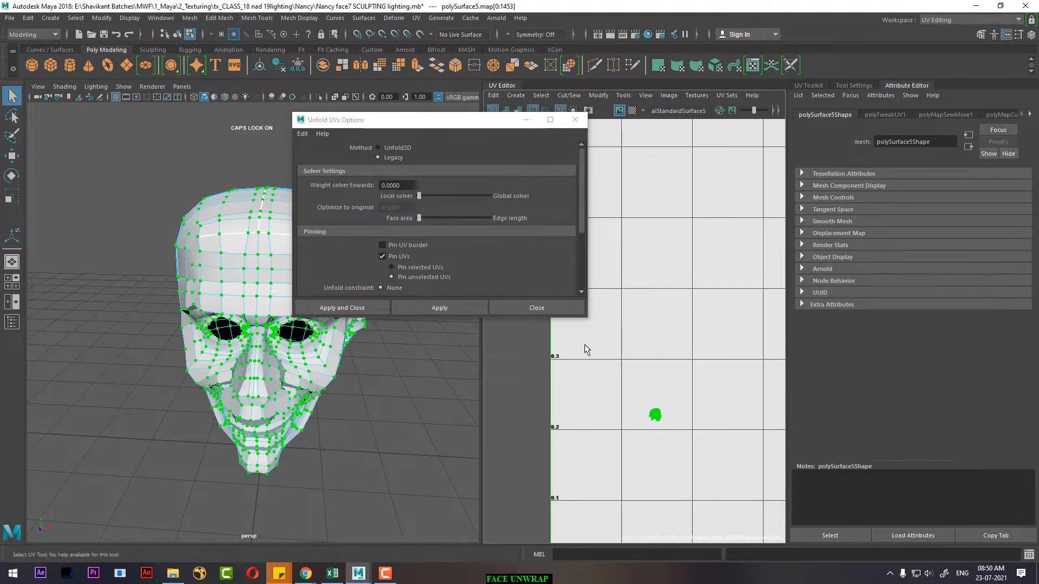
{"action": "right_click_drag", "start_coordinate": [626, 483], "coordinate": [582, 411], "text": "alt"}
Step: Undo the Legacy unfold and try the Unfold3D method again on the head UVs with 1 iteration
{"action": "left_click", "coordinate": [388, 148]}
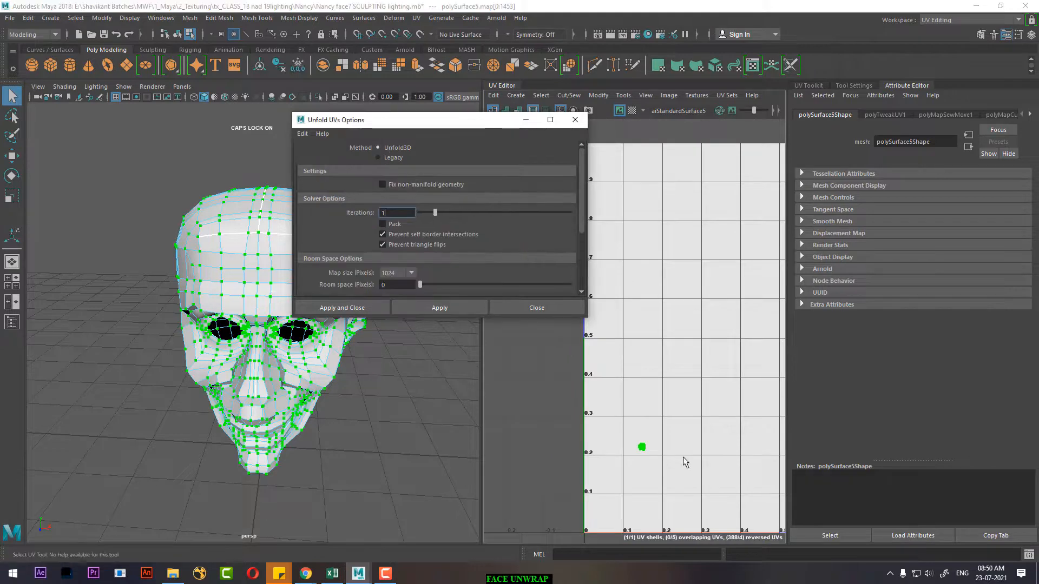
{"action": "right_click_drag", "start_coordinate": [685, 457], "coordinate": [657, 430], "text": "alt"}
{"action": "key", "text": "ctrl+z"}
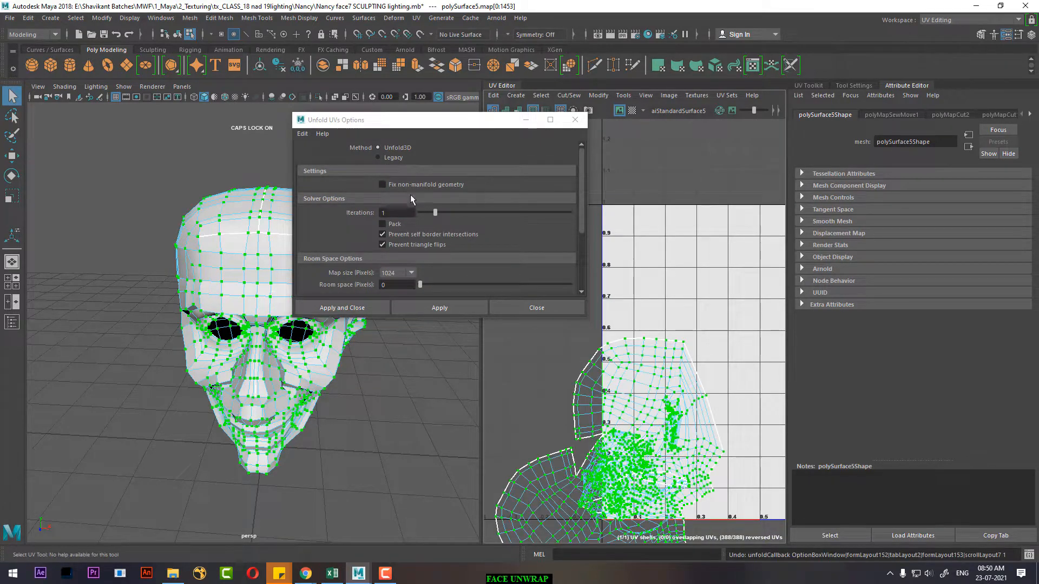
{"action": "left_click", "coordinate": [431, 309]}
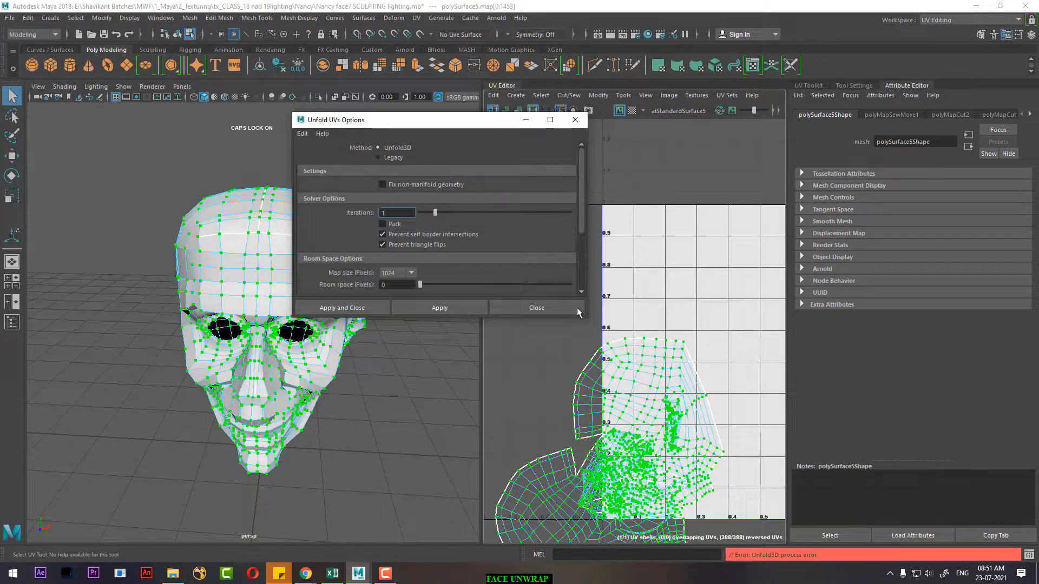
{"action": "left_click", "coordinate": [543, 307]}
Step: Return the head mesh to object mode and show the shaded perspective view in full screen
{"action": "left_click_drag", "start_coordinate": [330, 374], "coordinate": [233, 414], "text": "alt"}
{"action": "right_click_drag", "start_coordinate": [348, 237], "coordinate": [392, 215]}
{"action": "mouse_move", "coordinate": [346, 411]}
{"action": "left_mouse_down", "text": "alt"}
{"action": "mouse_move", "coordinate": [306, 416]}
{"action": "mouse_move", "coordinate": [309, 390]}
{"action": "left_mouse_up", "text": "alt"}
{"action": "key", "text": "4"}
{"action": "key", "text": "5"}
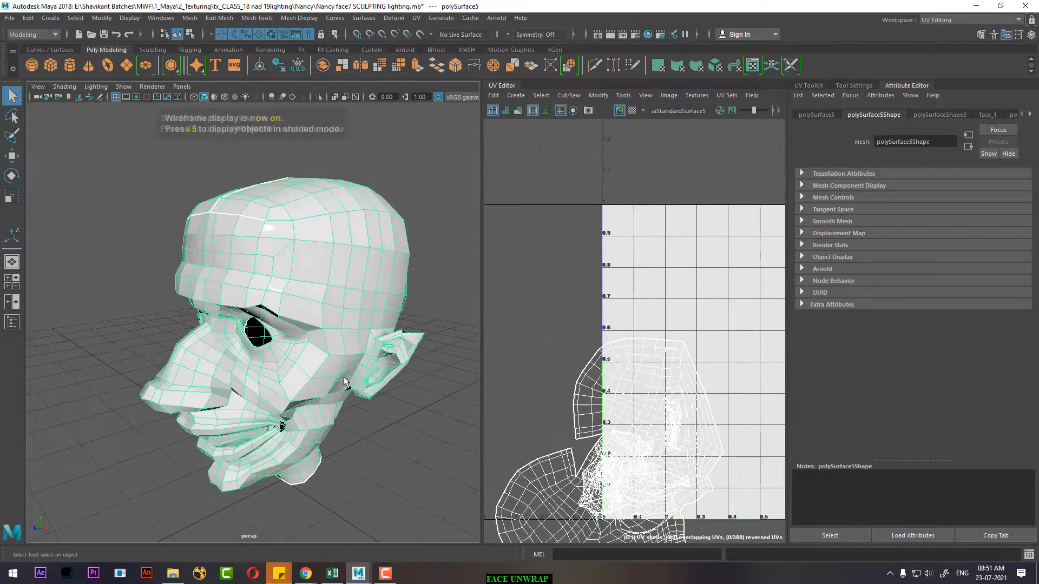
{"action": "key", "text": "ctrl+space"}
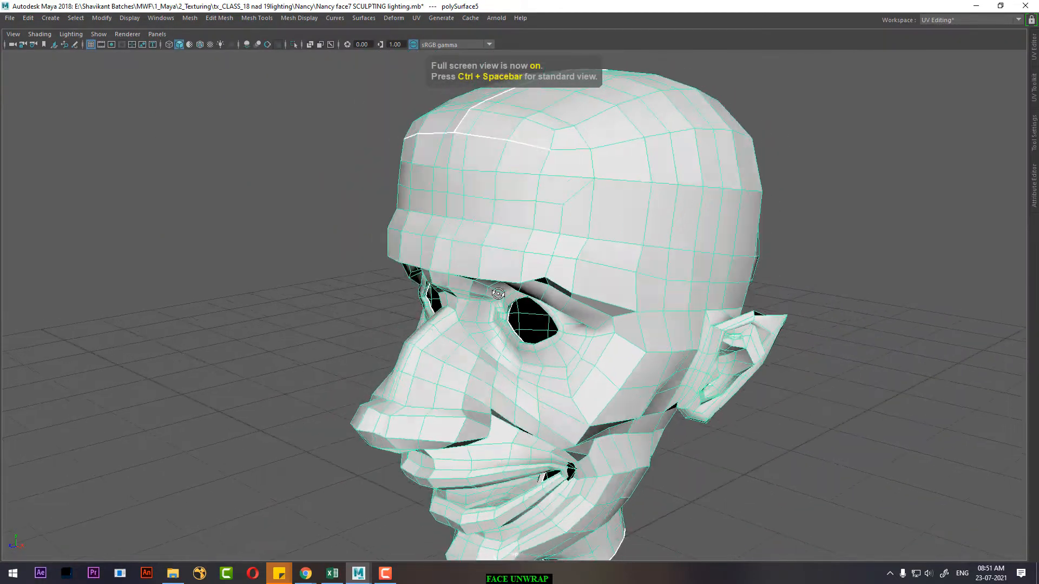
Step: Select all edges of the head mesh and soften them
{"action": "left_click_drag", "start_coordinate": [498, 294], "coordinate": [643, 259], "text": "alt"}
{"action": "right_click", "coordinate": [687, 201], "text": "shift"}
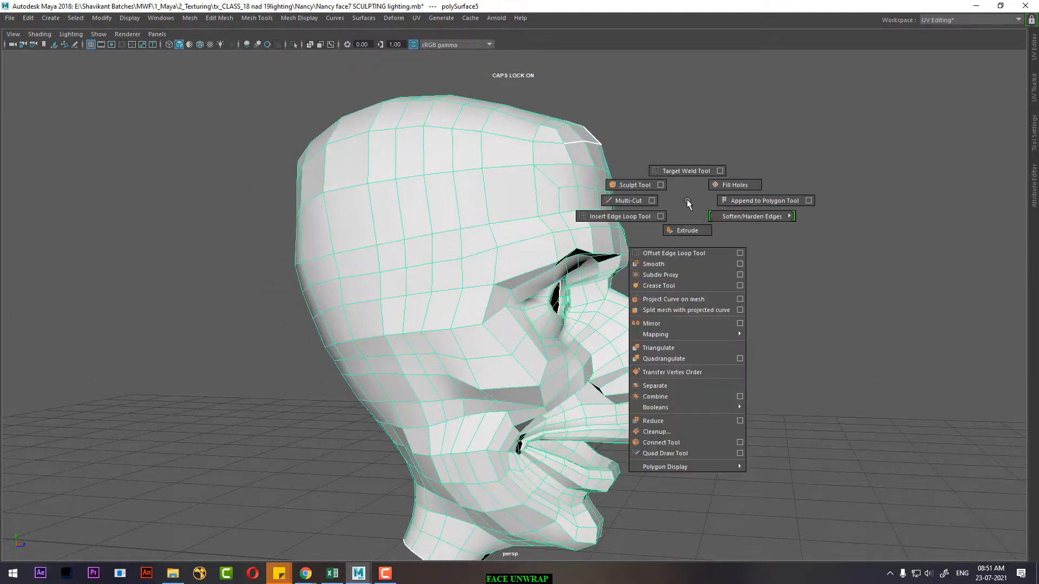
{"action": "right_click_drag", "start_coordinate": [527, 226], "coordinate": [529, 196]}
{"action": "scroll", "coordinate": [595, 174], "scroll_direction": "down", "scroll_amount": 5}
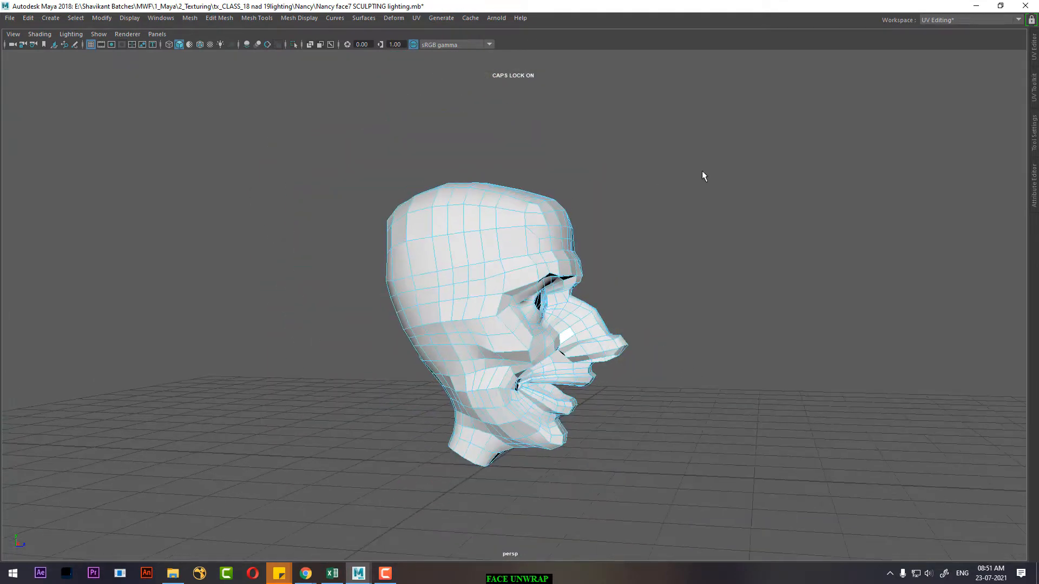
{"action": "left_click_drag", "start_coordinate": [726, 146], "coordinate": [368, 486]}
{"action": "right_click", "coordinate": [641, 283], "text": "shift"}
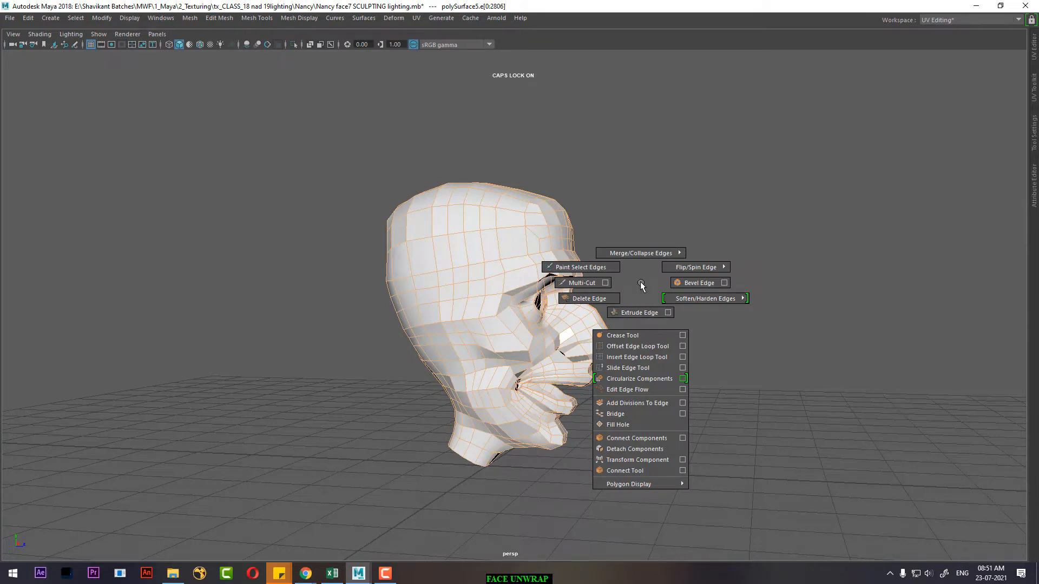
{"action": "right_click_drag", "start_coordinate": [641, 283], "coordinate": [731, 278], "text": "shift"}
{"action": "left_click_drag", "start_coordinate": [702, 292], "coordinate": [644, 206], "text": "alt"}
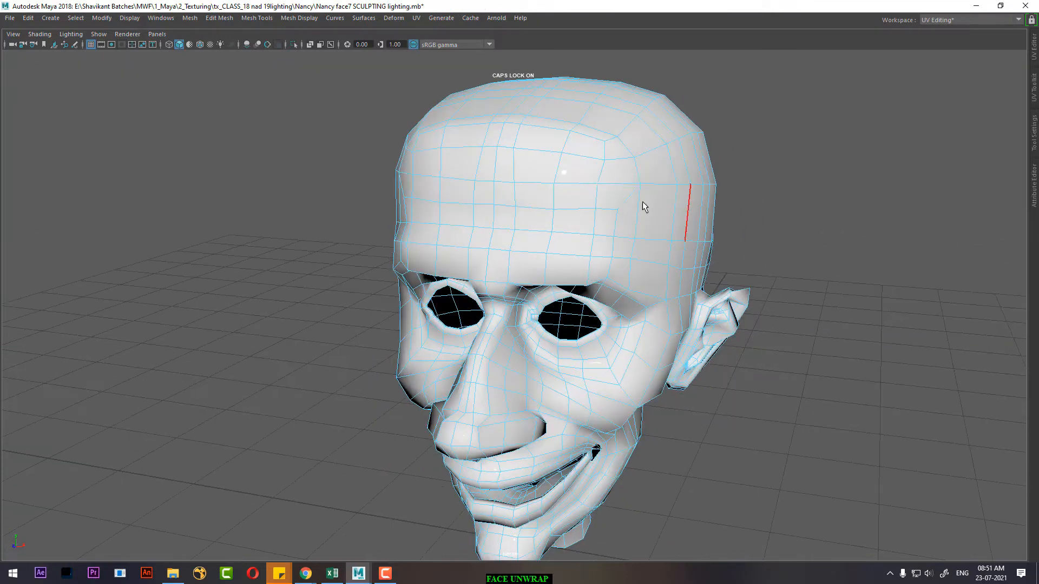
Step: Return the head to object mode and leave the full-screen view for the standard UV editing layout
{"action": "right_click", "coordinate": [827, 202], "text": "shift"}
{"action": "right_click_drag", "start_coordinate": [811, 172], "coordinate": [725, 222], "text": "shift"}
{"action": "left_click_drag", "start_coordinate": [725, 222], "coordinate": [826, 324], "text": "alt"}
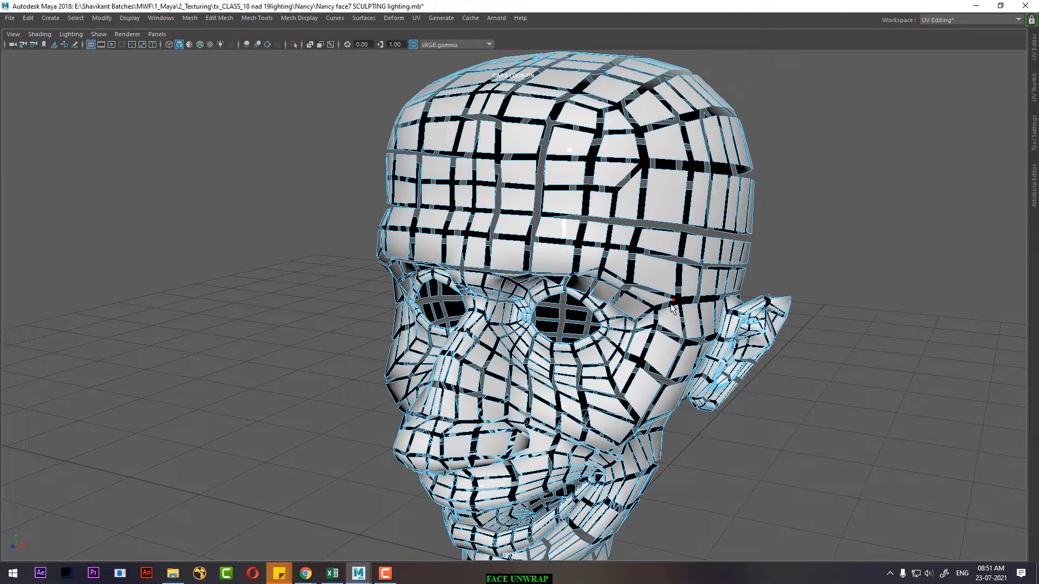
{"action": "right_click_drag", "start_coordinate": [671, 207], "coordinate": [750, 169]}
{"action": "key", "text": "ctrl+space"}
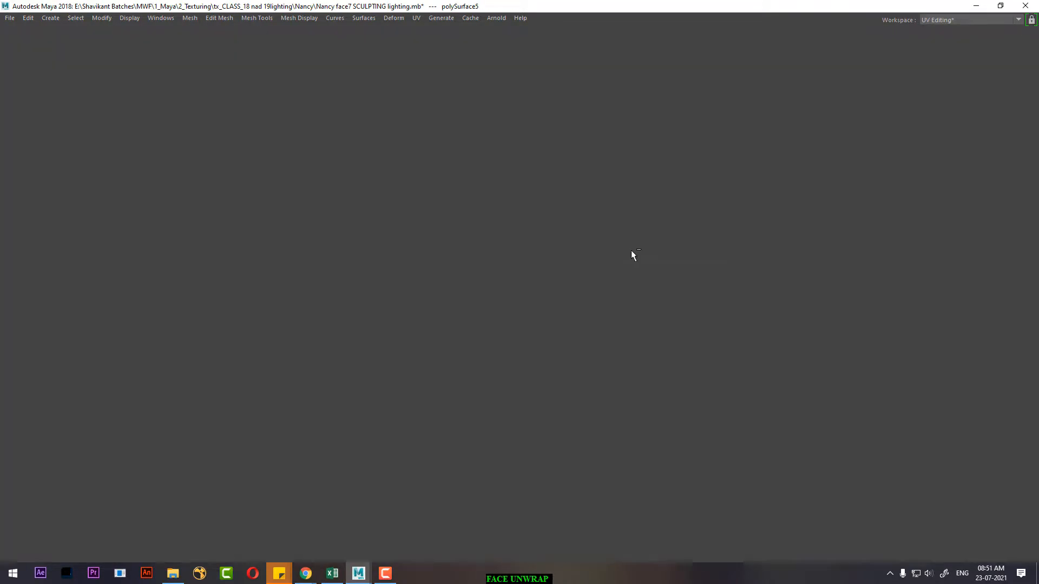
{"action": "left_click_drag", "start_coordinate": [275, 278], "coordinate": [254, 301], "text": "alt"}
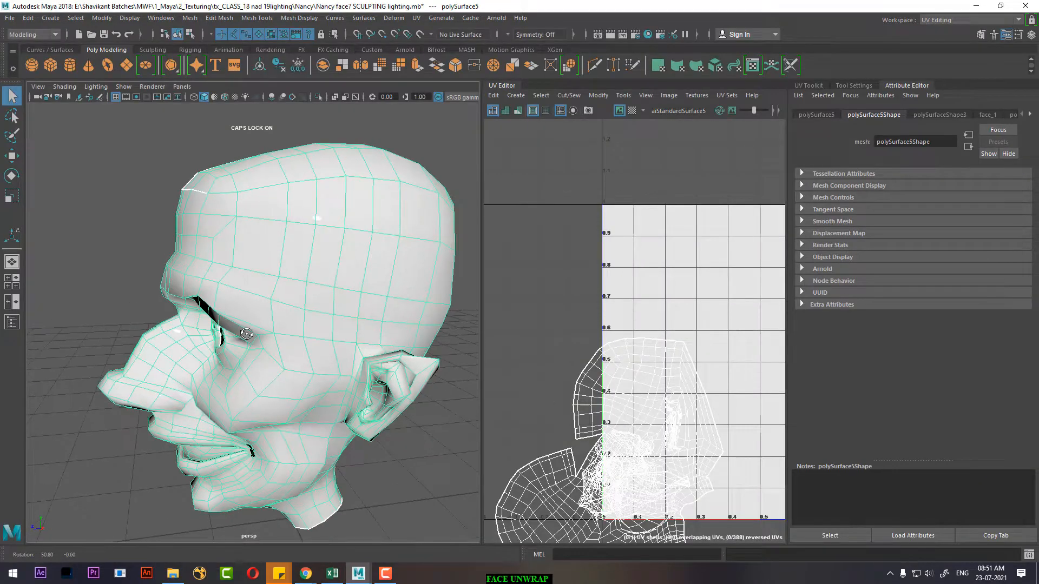
Step: Examine the mesh edges around the ear at close range in edge mode
{"action": "scroll", "coordinate": [255, 302], "scroll_direction": "up", "scroll_amount": 5}
{"action": "right_click_drag", "start_coordinate": [298, 261], "coordinate": [295, 223]}
{"action": "right_click_drag", "start_coordinate": [297, 243], "coordinate": [329, 327], "text": "alt"}
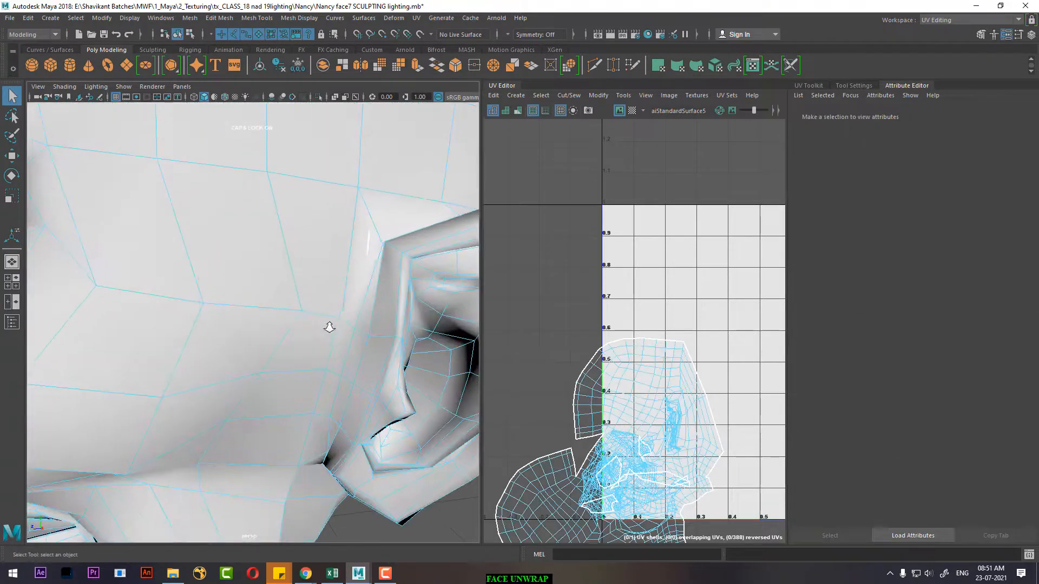
{"action": "right_click_drag", "start_coordinate": [360, 251], "coordinate": [208, 258], "text": "alt"}
{"action": "left_click", "coordinate": [362, 228]}
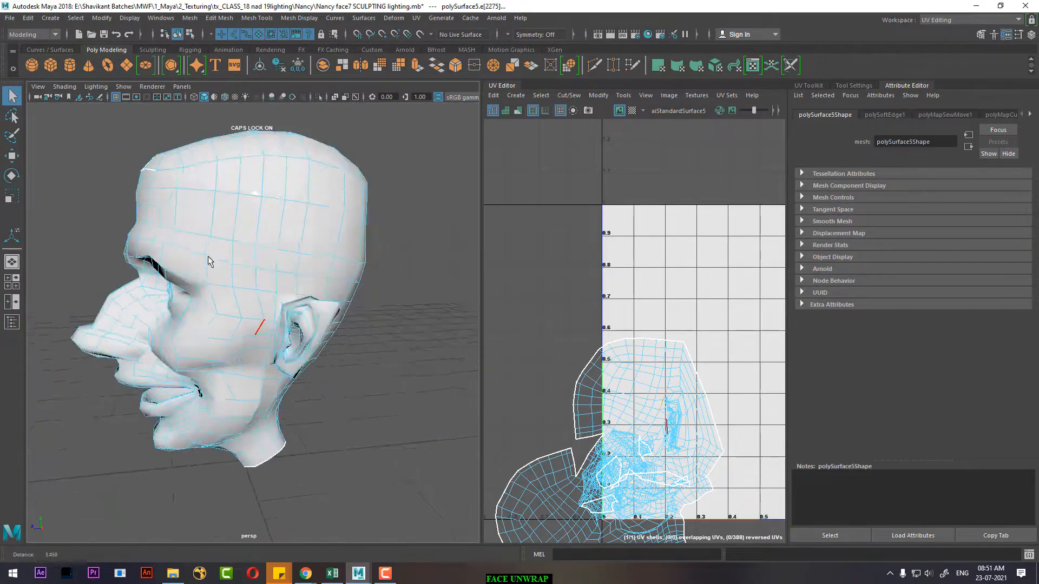
{"action": "left_click_drag", "start_coordinate": [208, 258], "coordinate": [245, 251], "text": "alt"}
Step: Turn on object X symmetry for the head and activate edge selection
{"action": "right_click_drag", "start_coordinate": [246, 253], "coordinate": [264, 245]}
{"action": "left_click_drag", "start_coordinate": [262, 271], "coordinate": [292, 247], "text": "alt"}
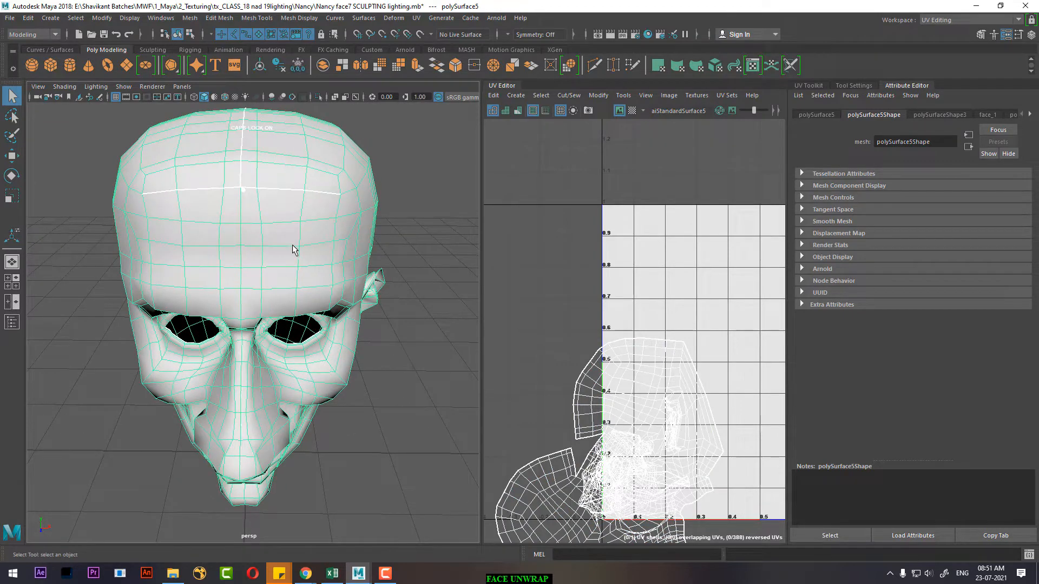
{"action": "left_click", "coordinate": [293, 234]}
{"action": "mouse_move", "coordinate": [291, 189]}
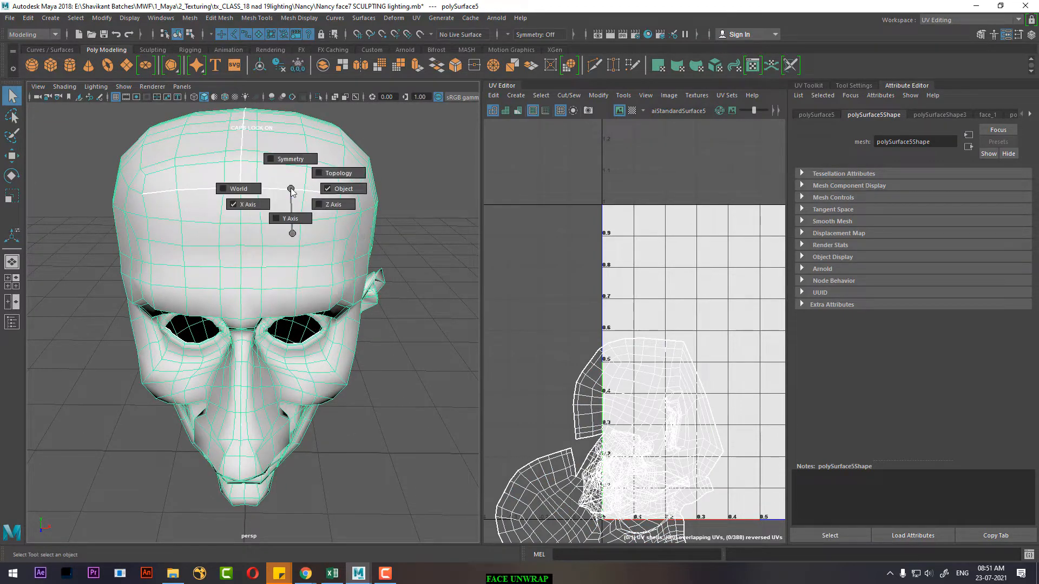
{"action": "left_click", "coordinate": [296, 158]}
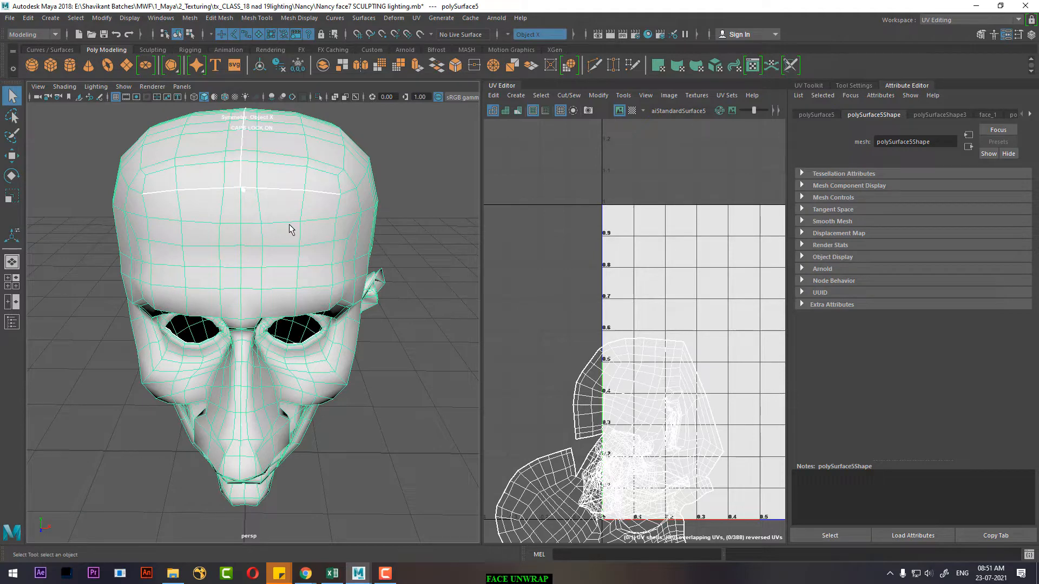
{"action": "right_click_drag", "start_coordinate": [291, 230], "coordinate": [285, 217]}
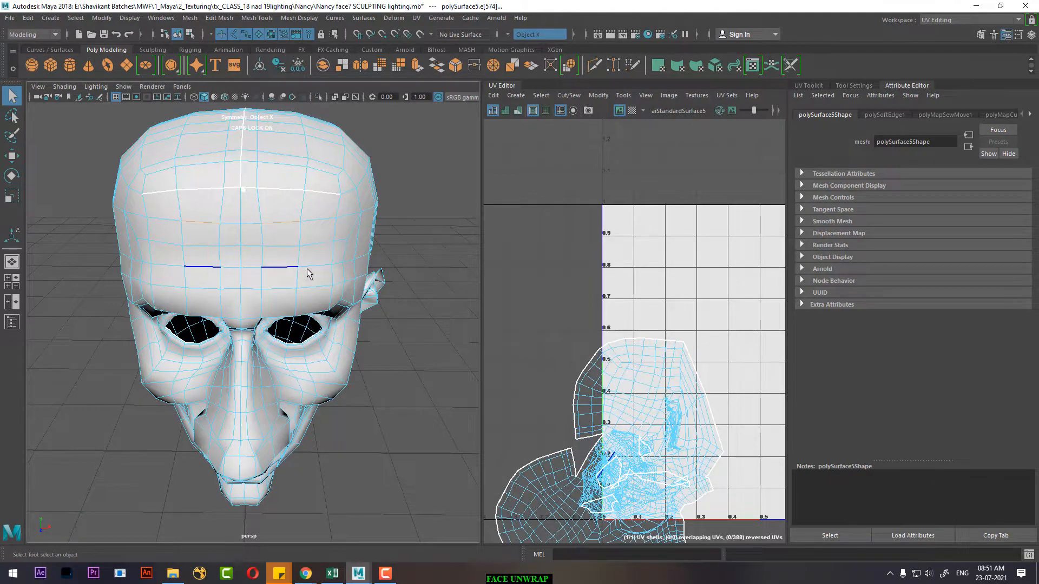
Step: Check the edges beside the ear and switch the viewport to the front view of the whole head
{"action": "left_click_drag", "start_coordinate": [307, 269], "coordinate": [216, 243], "text": "alt"}
{"action": "right_click_drag", "start_coordinate": [216, 244], "coordinate": [265, 252], "text": "alt"}
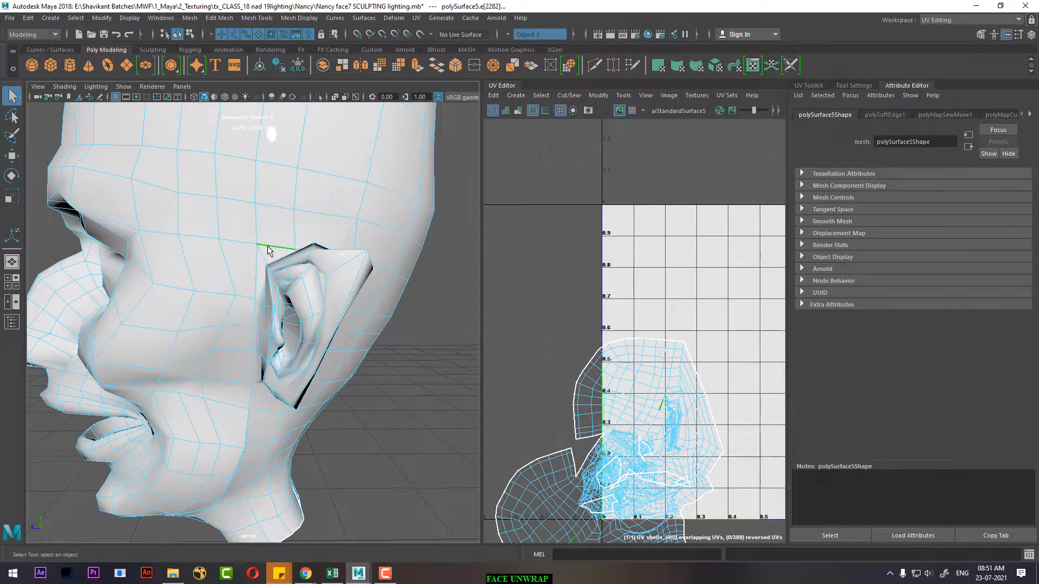
{"action": "left_click_drag", "start_coordinate": [240, 278], "coordinate": [246, 325], "text": "alt"}
{"action": "key", "text": "space"}
{"action": "right_click_drag", "start_coordinate": [277, 371], "coordinate": [335, 330], "text": "alt"}
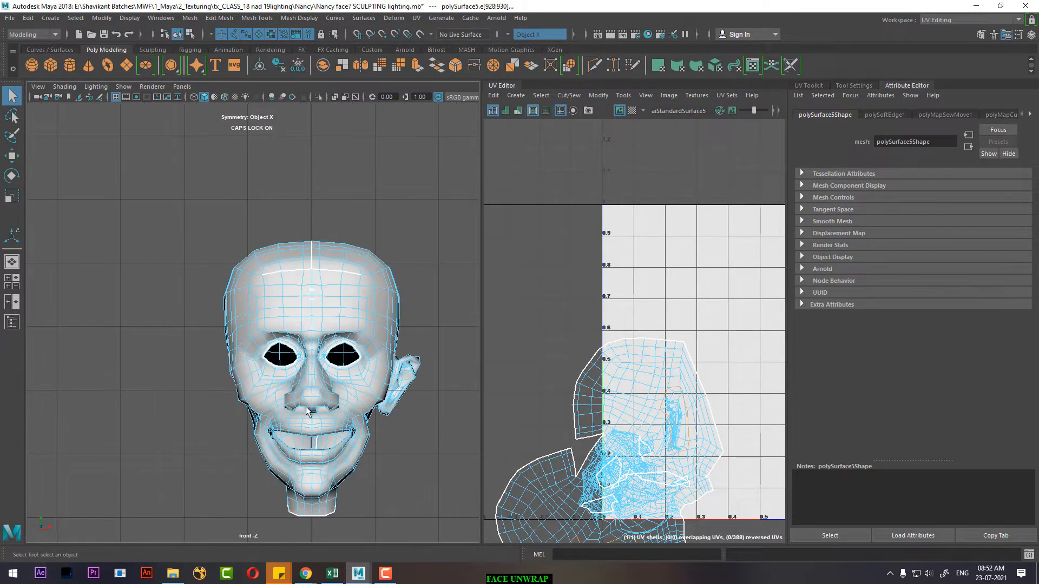
{"action": "middle_click_drag", "start_coordinate": [373, 287], "coordinate": [300, 245], "text": "alt"}
Step: Turn off symmetry and delete all faces on the earless half of the head up to the centre line
{"action": "right_click_drag", "start_coordinate": [295, 230], "coordinate": [395, 186]}
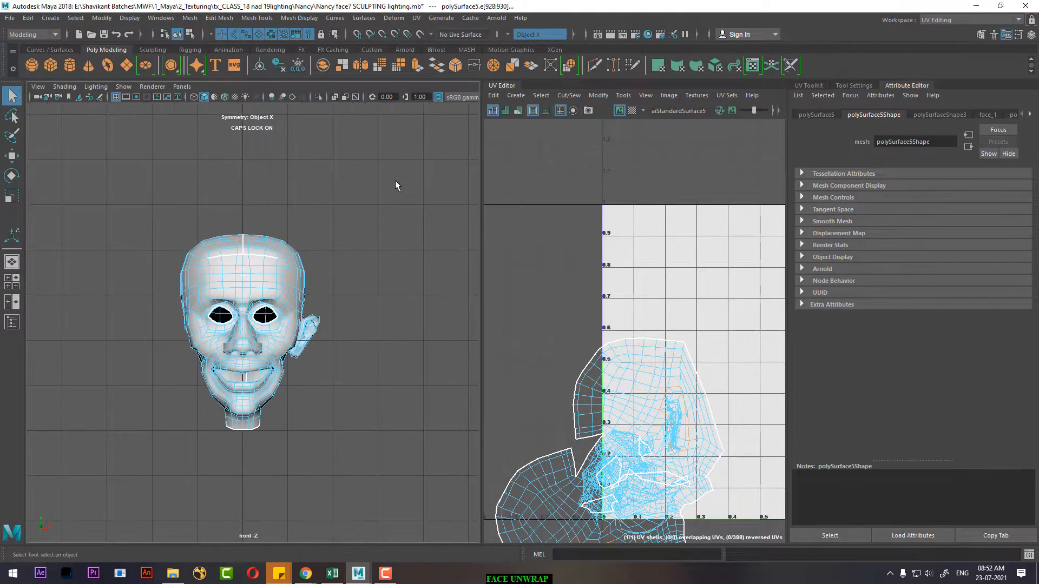
{"action": "left_click_drag", "start_coordinate": [264, 466], "coordinate": [242, 495]}
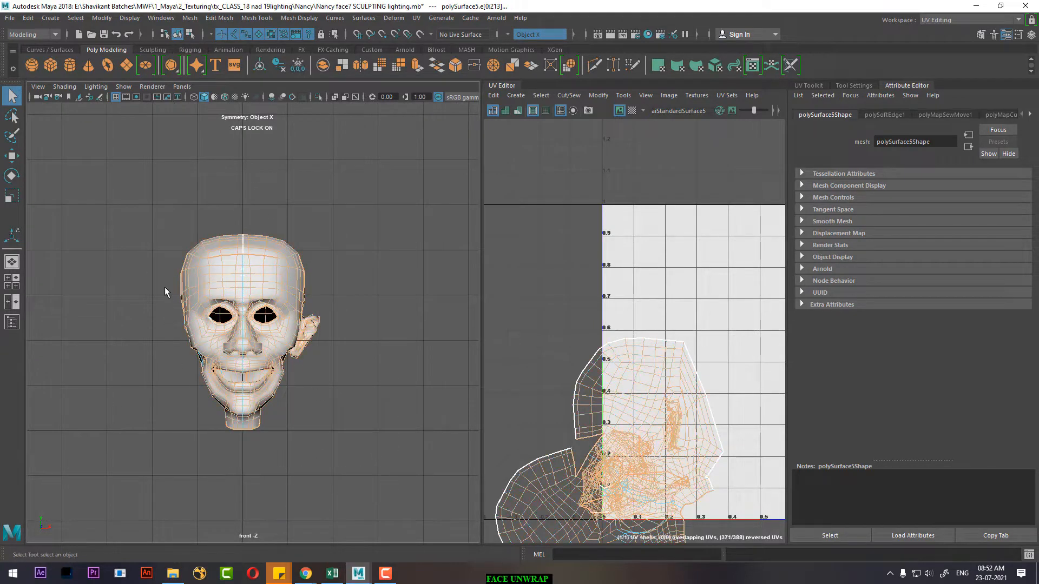
{"action": "right_click_drag", "start_coordinate": [366, 286], "coordinate": [365, 207], "text": "ctrl+shift"}
{"action": "left_click", "coordinate": [315, 243]}
{"action": "mouse_move", "coordinate": [153, 189]}
{"action": "right_mouse_down"}
{"action": "mouse_move", "coordinate": [160, 216]}
{"action": "mouse_move", "coordinate": [142, 205]}
{"action": "right_mouse_up"}
{"action": "left_click_drag", "start_coordinate": [237, 480], "coordinate": [240, 481]}
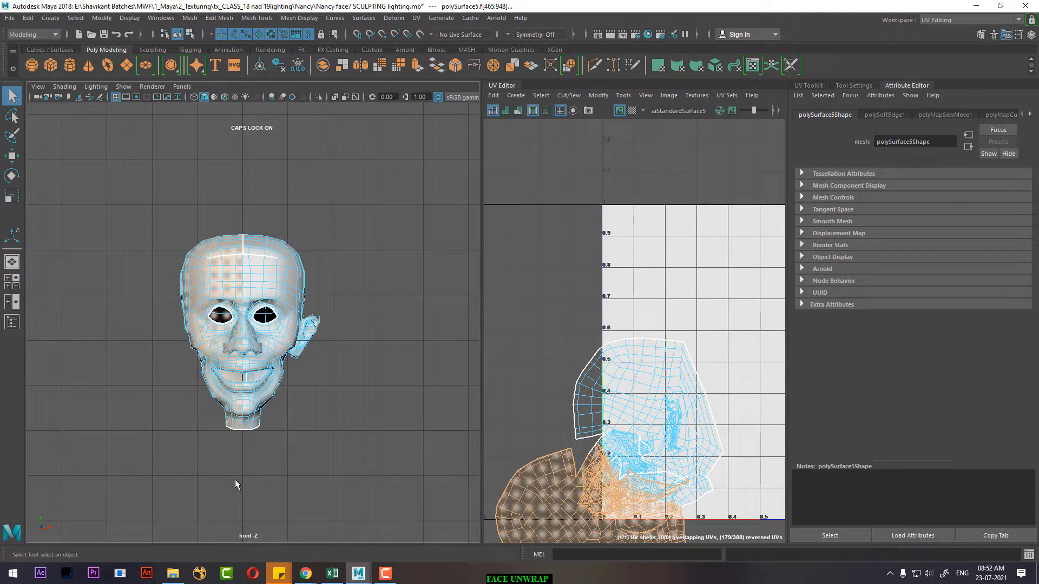
{"action": "key", "text": "Delete"}
Step: Delete the leftover narrow strip of faces along the open centre side of the half head in the perspective view
{"action": "key", "text": "space"}
{"action": "left_click_drag", "start_coordinate": [254, 421], "coordinate": [244, 391]}
{"action": "left_click_drag", "start_coordinate": [237, 390], "coordinate": [267, 399], "text": "alt"}
{"action": "scroll", "coordinate": [350, 376], "scroll_direction": "up", "scroll_amount": 3}
{"action": "left_click", "coordinate": [287, 270]}
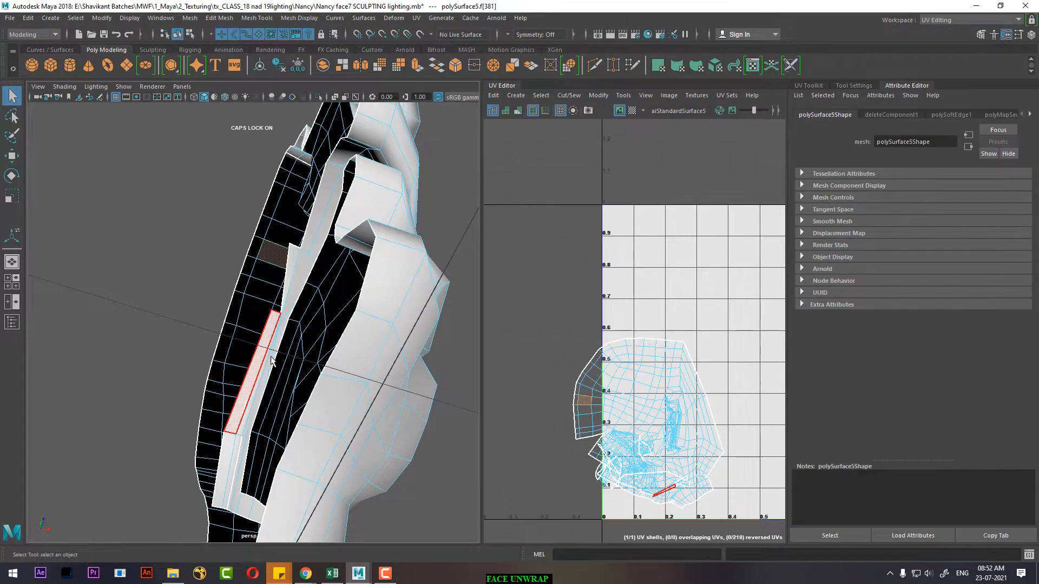
{"action": "left_click_drag", "start_coordinate": [292, 357], "coordinate": [312, 316], "text": "alt"}
{"action": "left_click", "coordinate": [277, 336]}
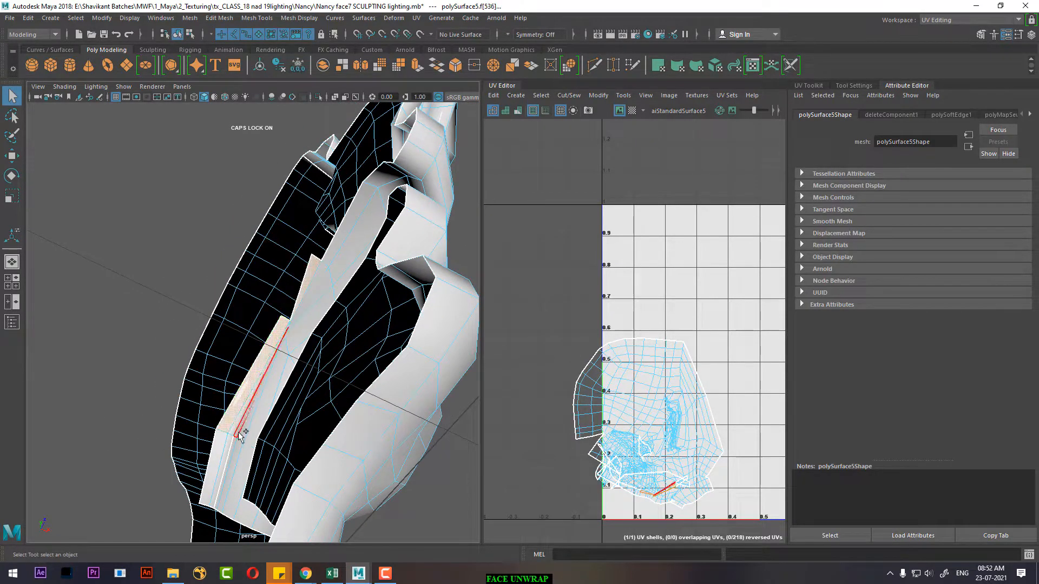
{"action": "left_click_drag", "start_coordinate": [274, 437], "coordinate": [349, 515], "text": "alt"}
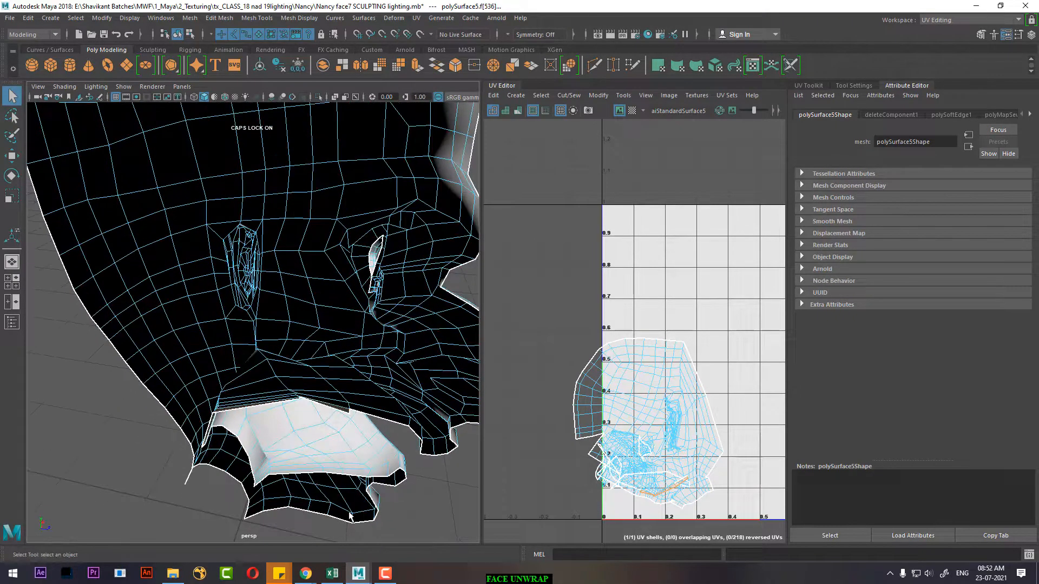
{"action": "key", "text": "Delete"}
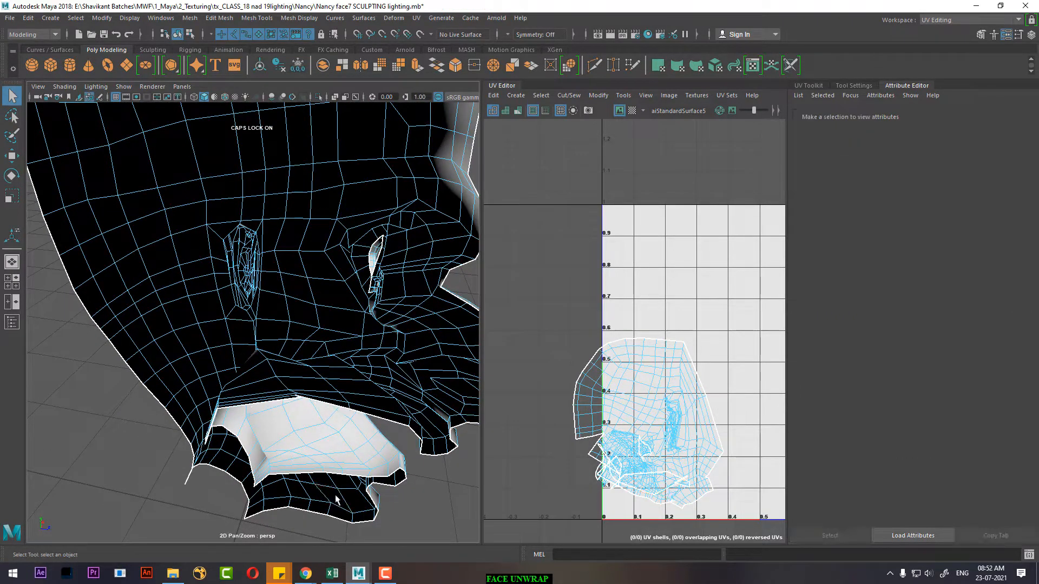
Step: Delete the remaining long sliver faces along the inner open edge of the half head
{"action": "left_click_drag", "start_coordinate": [289, 420], "coordinate": [270, 375], "text": "alt"}
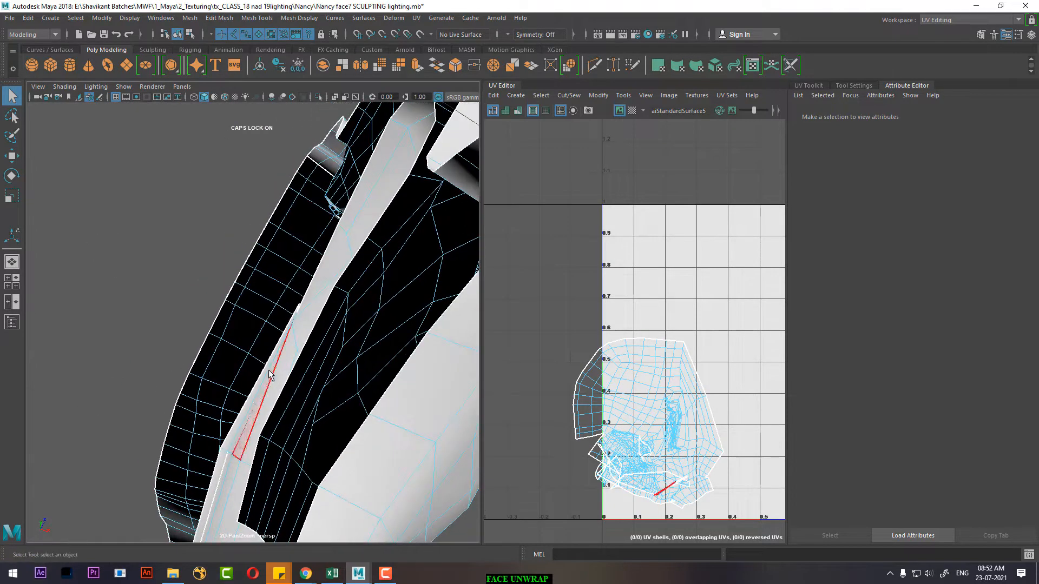
{"action": "left_click", "coordinate": [262, 377]}
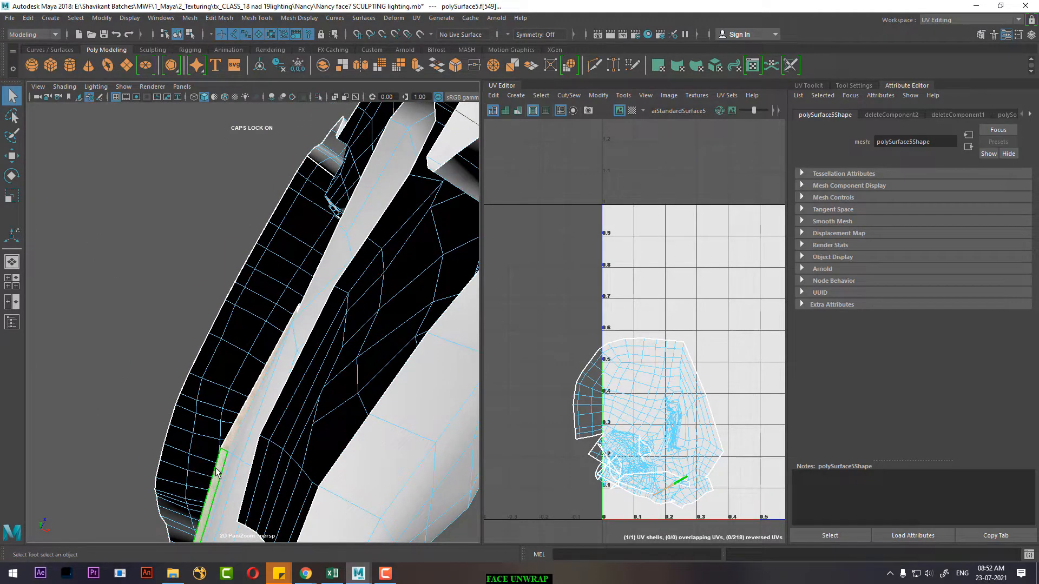
{"action": "key", "text": "Delete"}
Step: Select the open centre border edges of the half head and show it in the front view
{"action": "left_click_drag", "start_coordinate": [282, 353], "coordinate": [255, 381], "text": "alt"}
{"action": "left_click", "coordinate": [318, 382]}
{"action": "scroll", "coordinate": [258, 383], "scroll_direction": "down", "scroll_amount": 4}
{"action": "key", "text": "space"}
{"action": "right_click_drag", "start_coordinate": [255, 381], "coordinate": [341, 498], "text": "alt"}
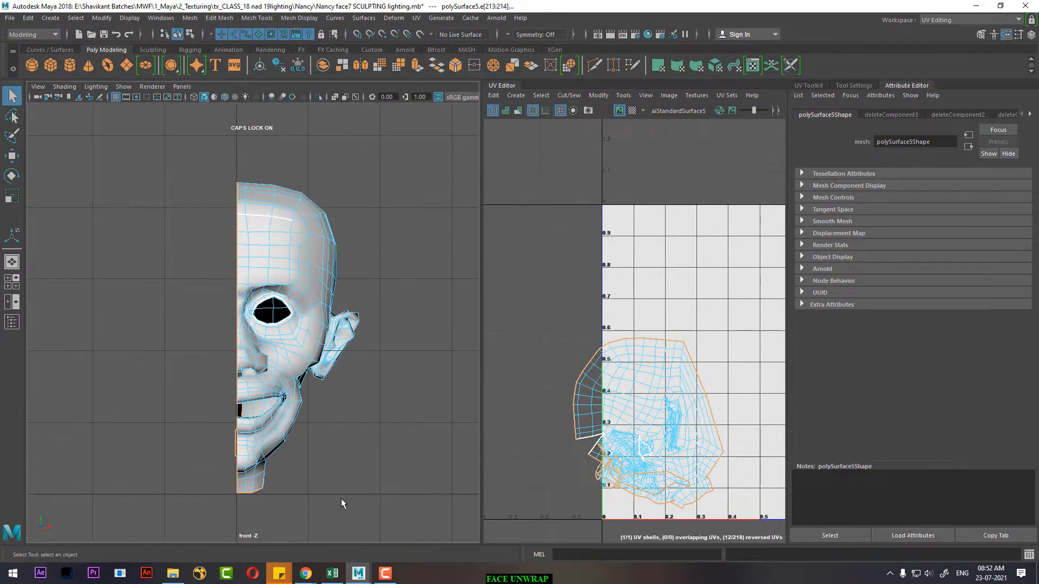
Step: Try to flatten the selected border edges along X with the Scale tool in the front view
{"action": "key", "text": "r"}
{"action": "right_click_drag", "start_coordinate": [298, 380], "coordinate": [355, 478], "text": "alt"}
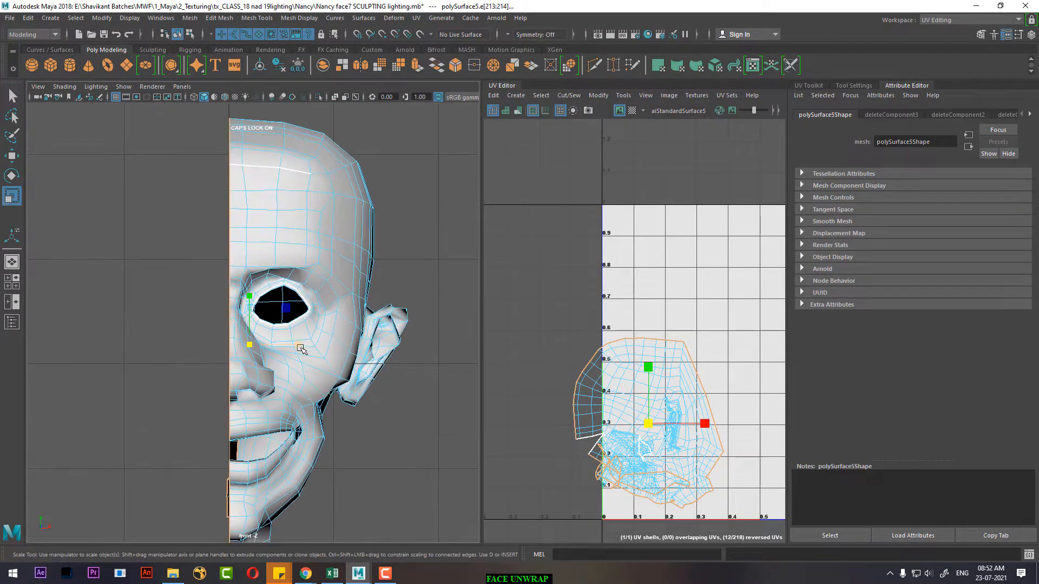
{"action": "left_click_drag", "start_coordinate": [299, 343], "coordinate": [267, 347]}
{"action": "key", "text": "ctrl+z"}
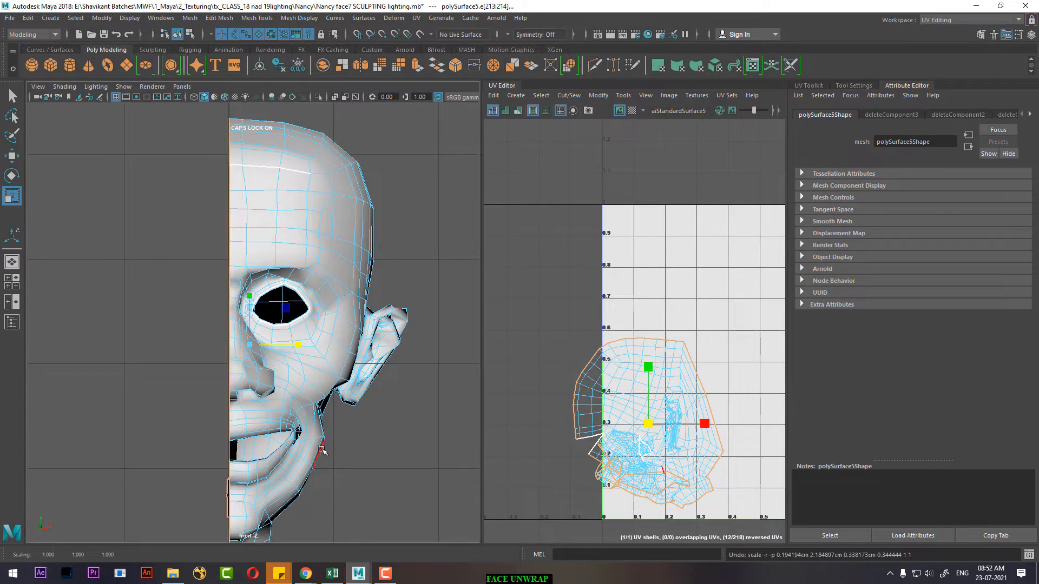
{"action": "key", "text": "space"}
{"action": "left_click_drag", "start_coordinate": [320, 450], "coordinate": [314, 375]}
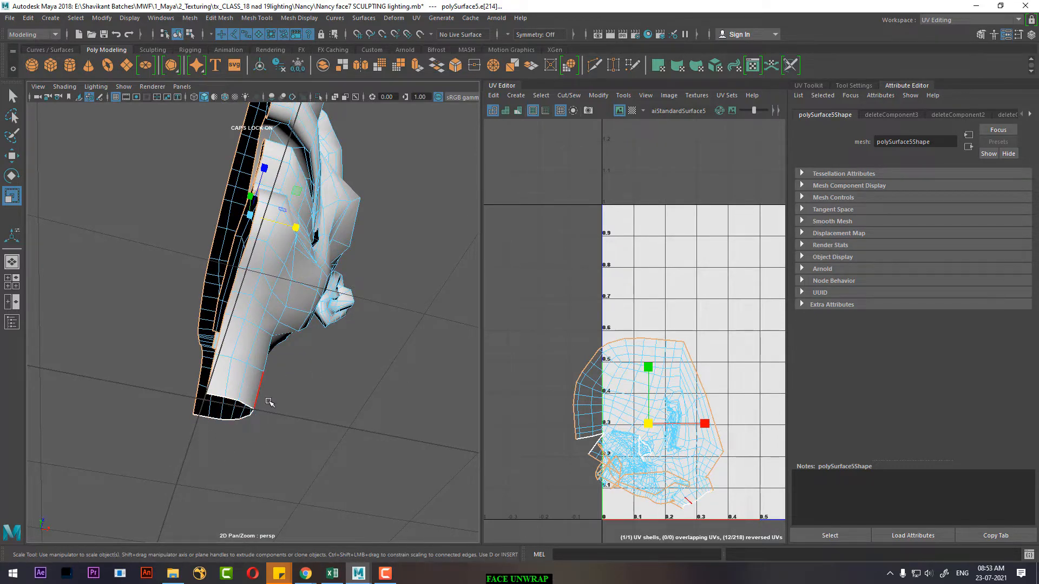
{"action": "left_click_drag", "start_coordinate": [270, 402], "coordinate": [290, 415], "text": "alt"}
{"action": "key", "text": "space"}
{"action": "left_click_drag", "start_coordinate": [297, 344], "coordinate": [276, 246]}
{"action": "key", "text": "ctrl+z"}
{"action": "key", "text": "space"}
Step: Examine the selected border edges around the neck and mouth in wireframe, from the top view and in perspective
{"action": "left_click_drag", "start_coordinate": [281, 270], "coordinate": [329, 283], "text": "alt"}
{"action": "middle_click_drag", "start_coordinate": [328, 282], "coordinate": [329, 277], "text": "alt"}
{"action": "left_click_drag", "start_coordinate": [329, 277], "coordinate": [211, 403], "text": "alt"}
{"action": "key", "text": "space"}
{"action": "left_click_drag", "start_coordinate": [269, 357], "coordinate": [220, 358]}
{"action": "key", "text": "4"}
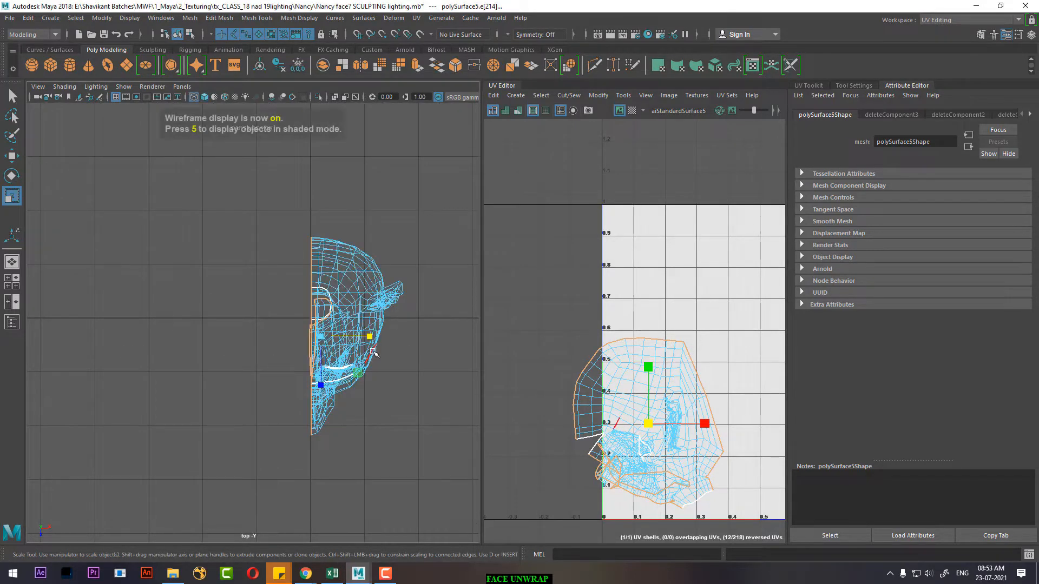
{"action": "scroll", "coordinate": [320, 433], "scroll_direction": "up", "scroll_amount": 10}
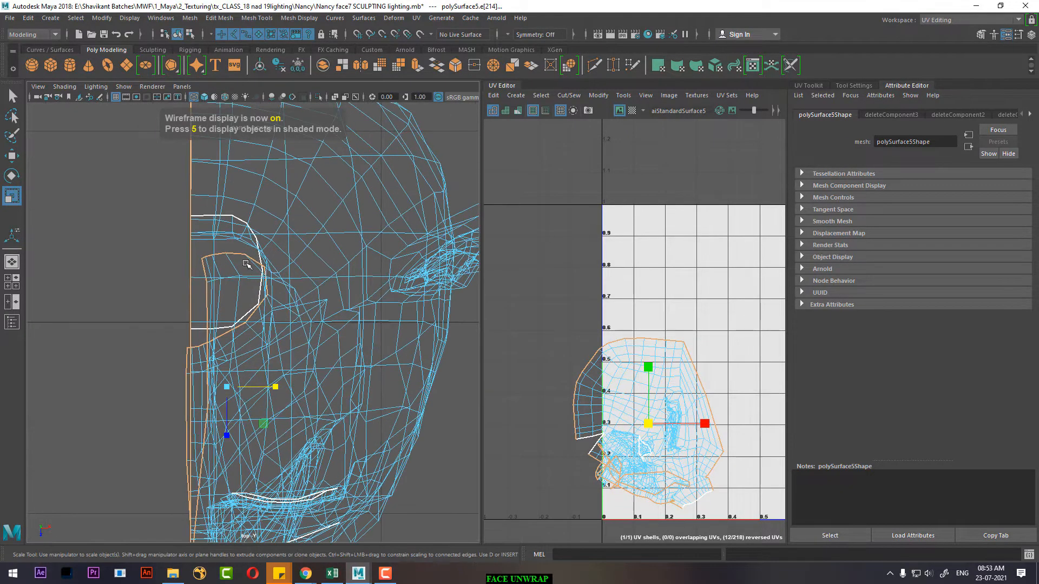
{"action": "key", "text": "space"}
{"action": "left_click_drag", "start_coordinate": [248, 339], "coordinate": [271, 271]}
{"action": "scroll", "coordinate": [270, 303], "scroll_direction": "up", "scroll_amount": 5}
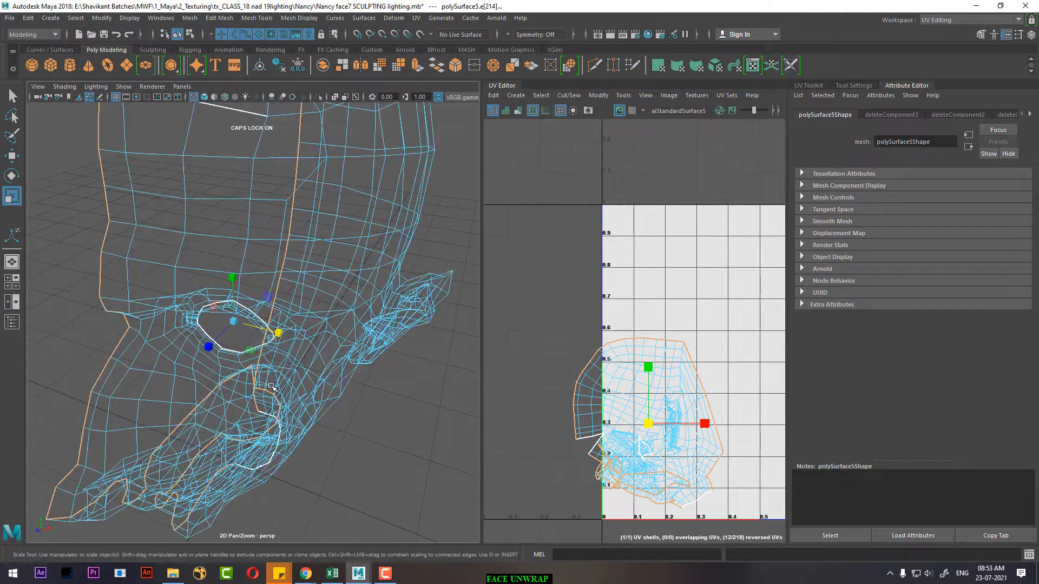
{"action": "left_click_drag", "start_coordinate": [271, 336], "coordinate": [297, 386], "text": "alt"}
{"action": "right_click_drag", "start_coordinate": [298, 385], "coordinate": [303, 393], "text": "alt"}
{"action": "left_click_drag", "start_coordinate": [303, 393], "coordinate": [228, 410], "text": "alt"}
{"action": "right_click_drag", "start_coordinate": [227, 411], "coordinate": [280, 302], "text": "alt"}
{"action": "left_click_drag", "start_coordinate": [280, 302], "coordinate": [255, 359], "text": "alt"}
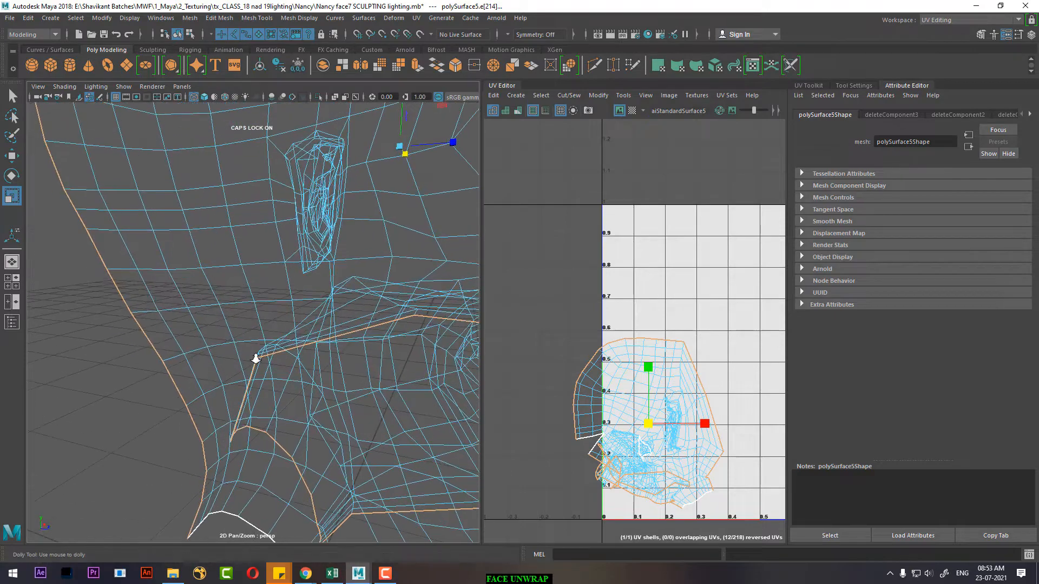
{"action": "middle_click_drag", "start_coordinate": [255, 359], "coordinate": [222, 229], "text": "alt"}
{"action": "left_click_drag", "start_coordinate": [223, 229], "coordinate": [250, 217], "text": "alt"}
Step: Deselect the inner neck opening edges so that only the edges along the centre cut stay selected
{"action": "right_click_drag", "start_coordinate": [232, 346], "coordinate": [264, 400], "text": "alt"}
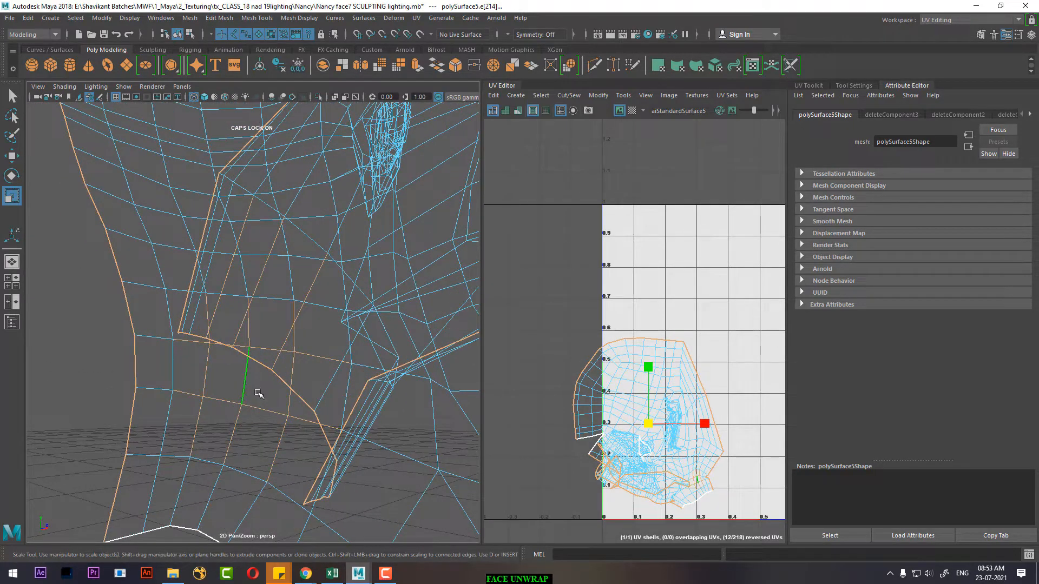
{"action": "left_click_drag", "start_coordinate": [315, 420], "coordinate": [217, 381], "text": "alt"}
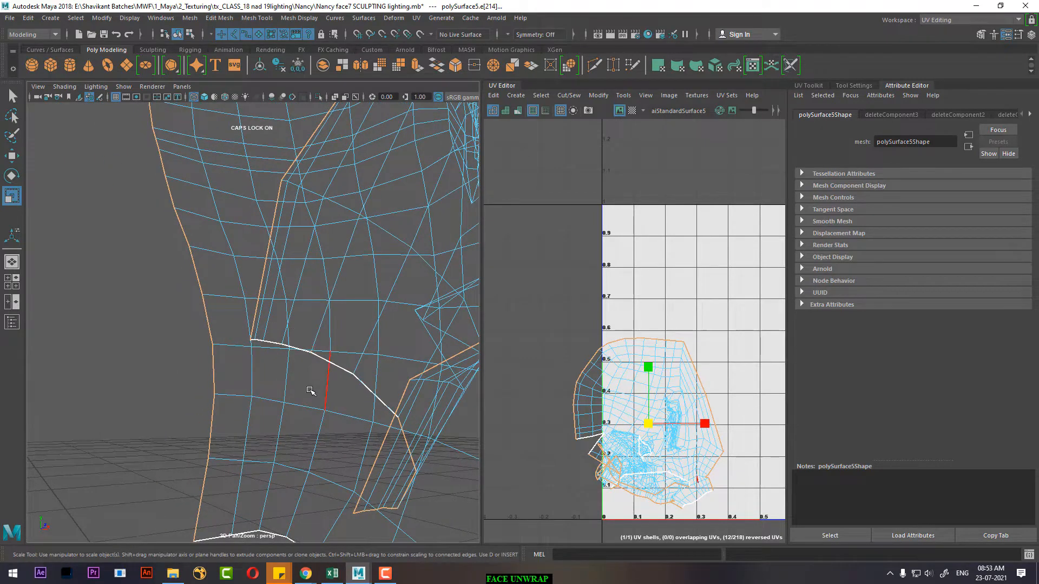
{"action": "left_click_drag", "start_coordinate": [310, 390], "coordinate": [138, 328], "text": "alt"}
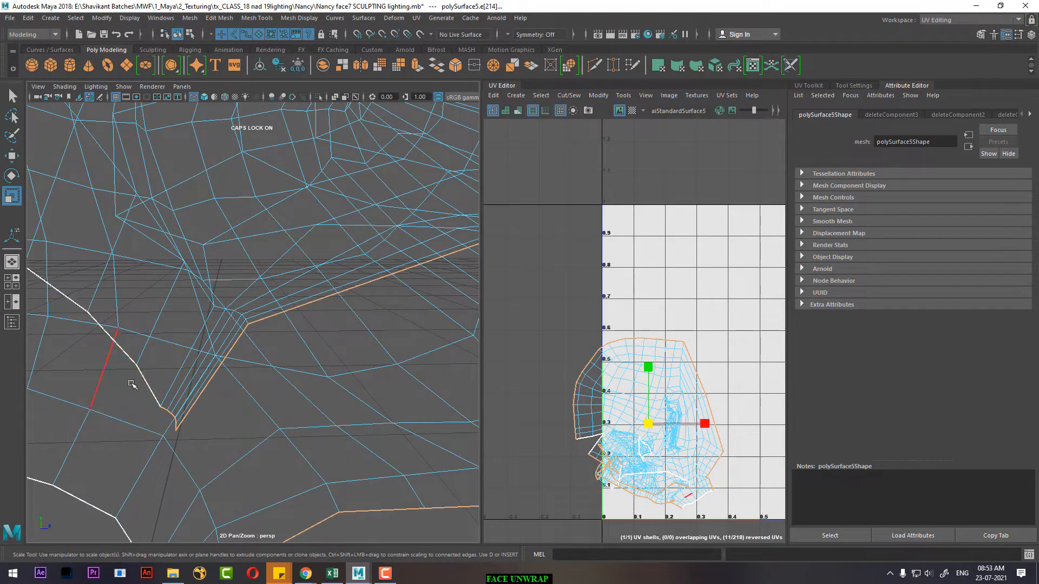
{"action": "left_click_drag", "start_coordinate": [131, 384], "coordinate": [324, 343], "text": "alt"}
{"action": "middle_click_drag", "start_coordinate": [325, 343], "coordinate": [167, 359], "text": "alt"}
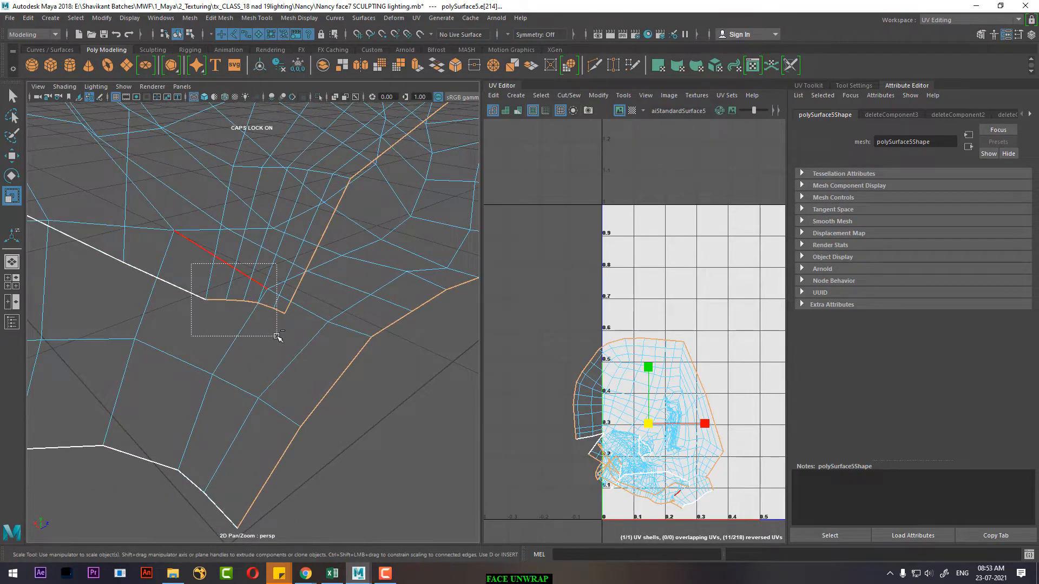
{"action": "right_click_drag", "start_coordinate": [266, 346], "coordinate": [216, 338], "text": "alt"}
{"action": "left_click_drag", "start_coordinate": [281, 335], "coordinate": [238, 325], "text": "alt"}
{"action": "left_click_drag", "start_coordinate": [346, 255], "coordinate": [300, 219], "text": "alt"}
{"action": "left_click_drag", "start_coordinate": [318, 182], "coordinate": [280, 183]}
Step: Flatten the selected centre edges into a straight vertical line by scaling them to 0 along X in the front view
{"action": "key", "text": "space"}
{"action": "left_click_drag", "start_coordinate": [311, 228], "coordinate": [312, 247]}
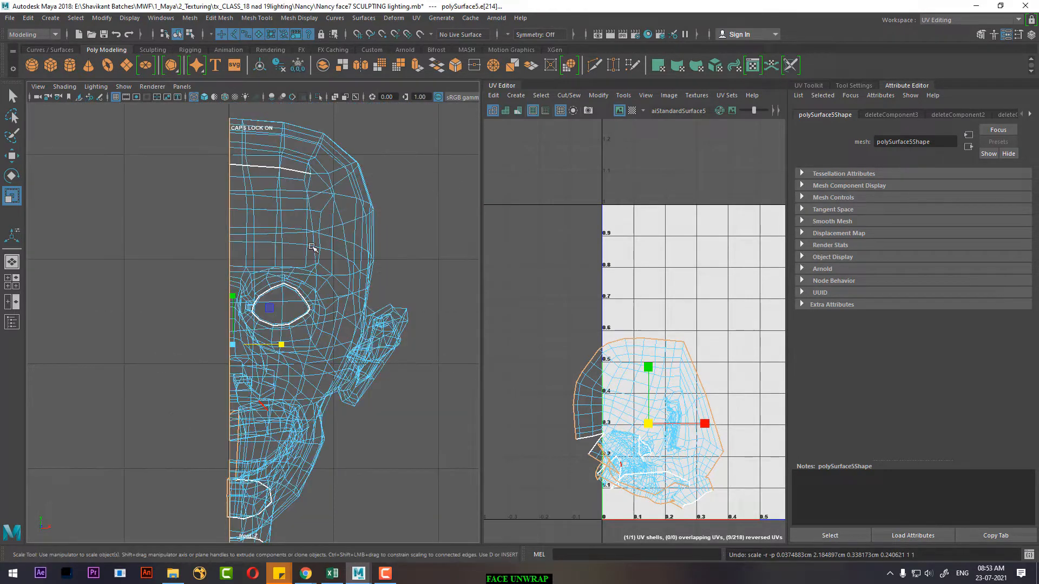
{"action": "left_click_drag", "start_coordinate": [289, 354], "coordinate": [245, 349]}
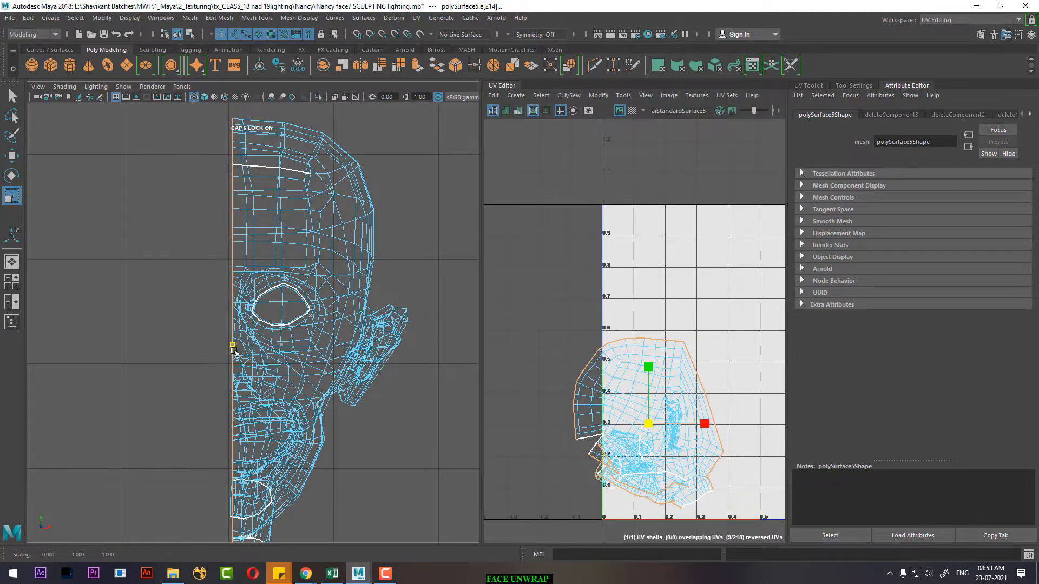
Step: Move the flattened edges slightly along X toward the centre line and return to object mode
{"action": "scroll", "coordinate": [289, 362], "scroll_direction": "up", "scroll_amount": 1}
{"action": "key", "text": "w"}
{"action": "middle_click_drag", "start_coordinate": [290, 361], "coordinate": [301, 294], "text": "alt"}
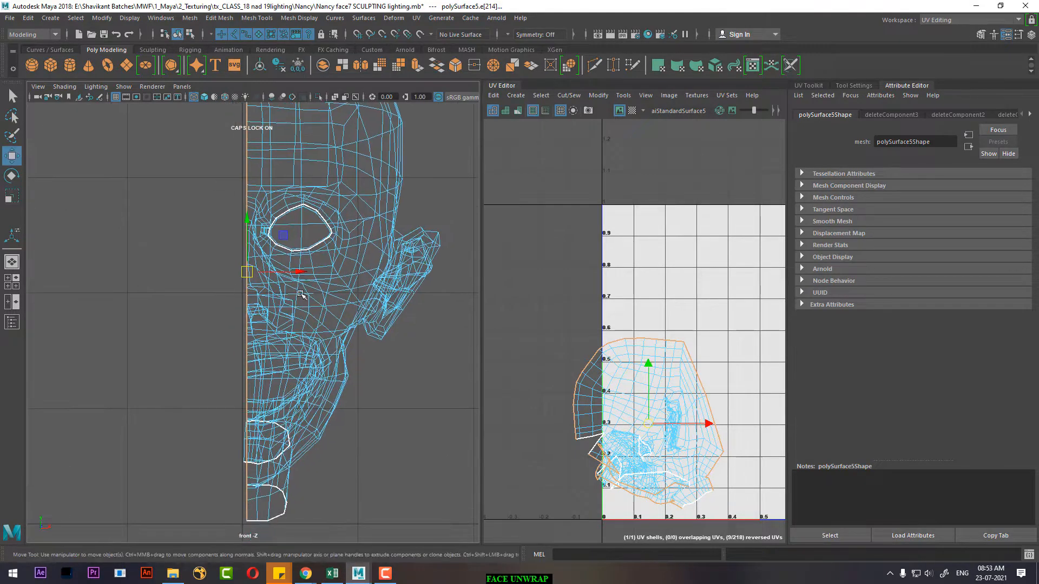
{"action": "left_click_drag", "start_coordinate": [304, 274], "coordinate": [301, 273]}
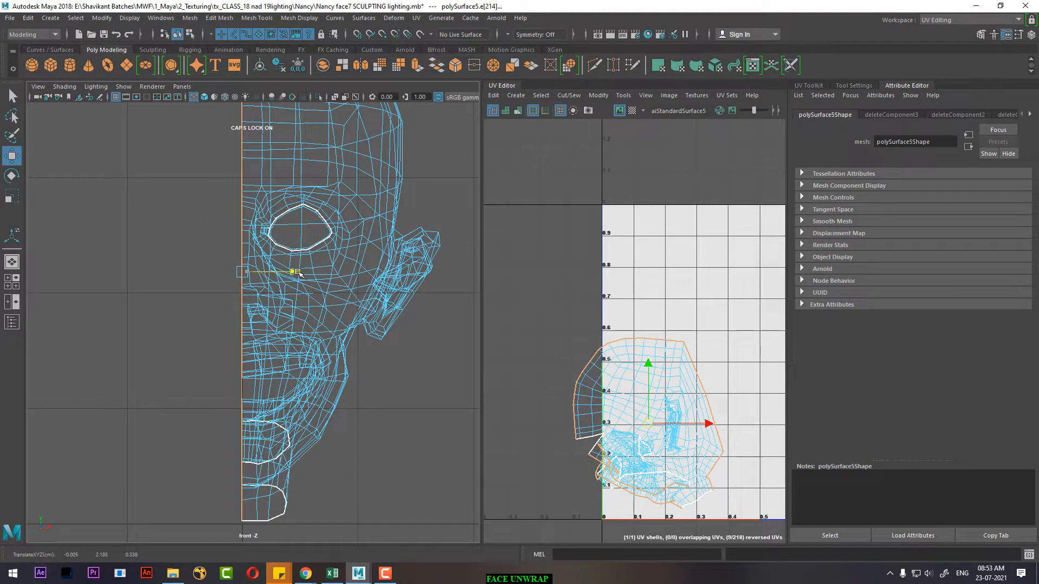
{"action": "middle_click_drag", "start_coordinate": [304, 277], "coordinate": [293, 398], "text": "alt"}
{"action": "right_click_drag", "start_coordinate": [297, 262], "coordinate": [366, 173]}
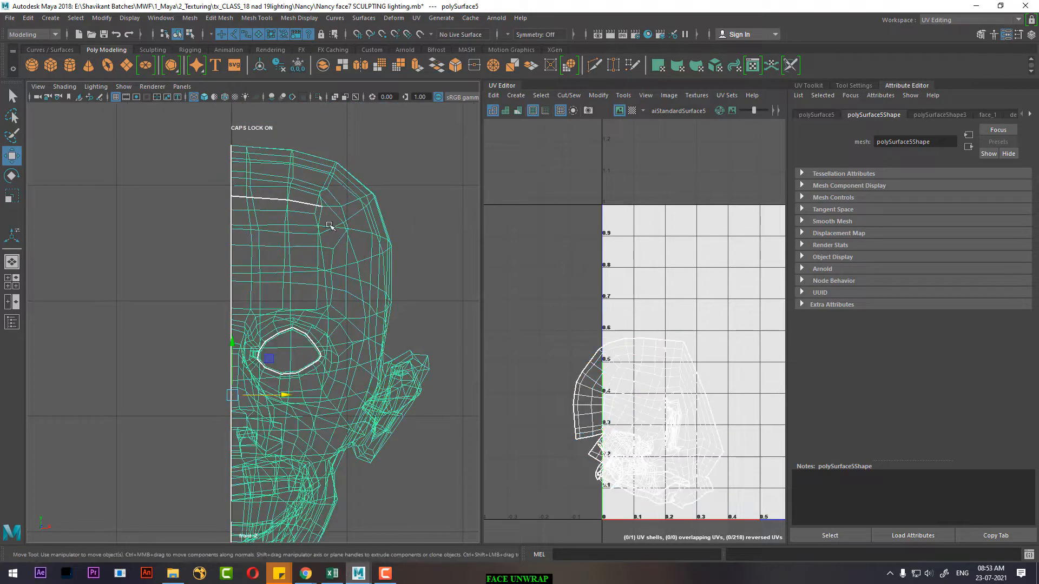
Step: Inspect the straightened open side of the half head in perspective with textured shading
{"action": "key", "text": "space"}
{"action": "left_click_drag", "start_coordinate": [327, 260], "coordinate": [342, 149]}
{"action": "key", "text": "6"}
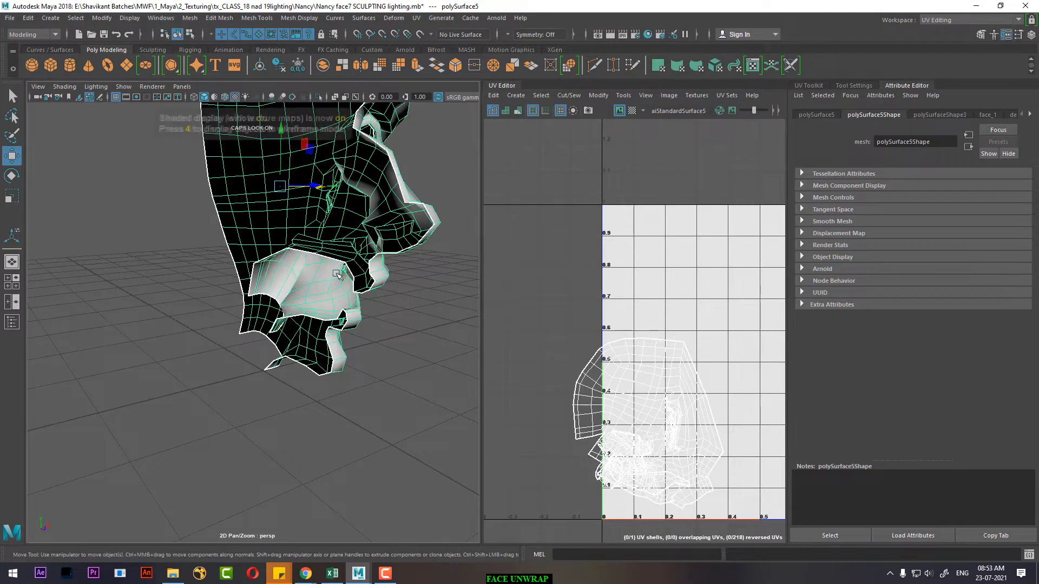
{"action": "left_click_drag", "start_coordinate": [339, 275], "coordinate": [293, 282], "text": "alt"}
{"action": "middle_click_drag", "start_coordinate": [364, 281], "coordinate": [354, 389], "text": "alt"}
{"action": "left_click_drag", "start_coordinate": [355, 389], "coordinate": [346, 346], "text": "alt"}
{"action": "mouse_move", "coordinate": [352, 324]}
{"action": "right_mouse_down", "text": "alt"}
{"action": "mouse_move", "coordinate": [374, 321]}
{"action": "mouse_move", "coordinate": [388, 358]}
{"action": "right_mouse_up", "text": "alt"}
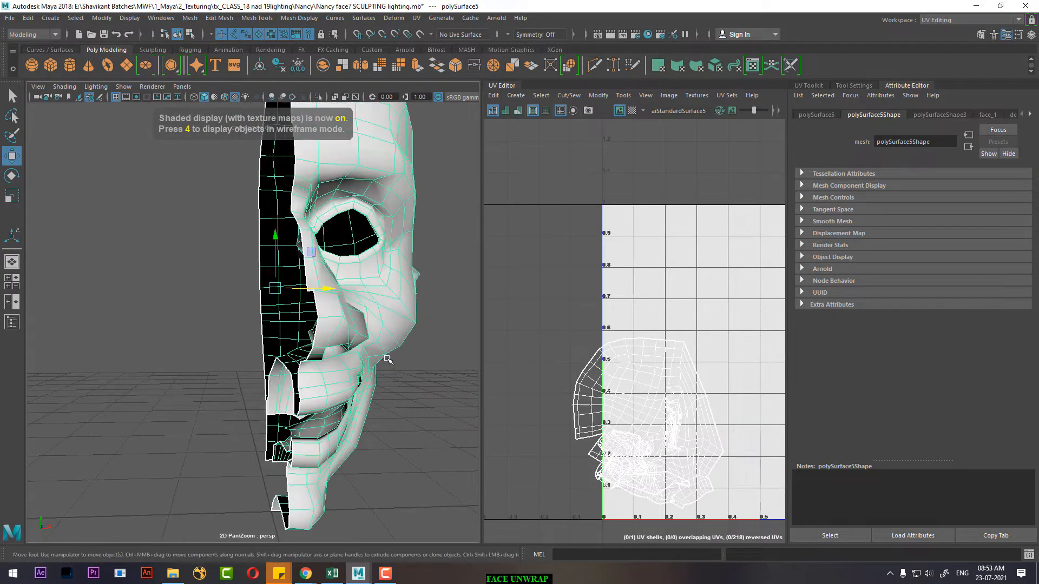
Step: Reset the Duplicate Special options and create a mirrored copy of the half head with scale X set to -1
{"action": "left_click", "coordinate": [27, 18]}
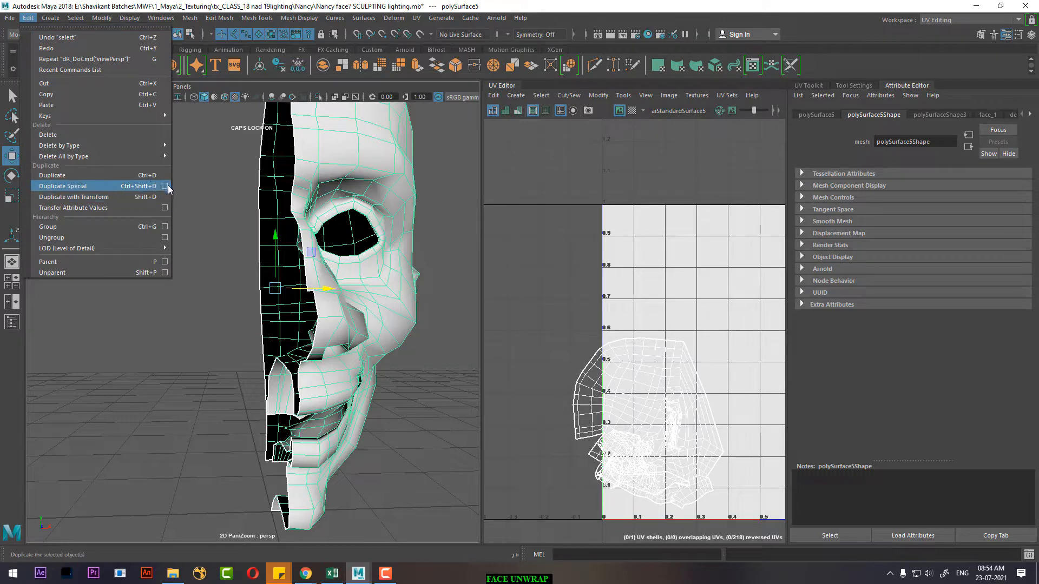
{"action": "mouse_move", "coordinate": [189, 18]}
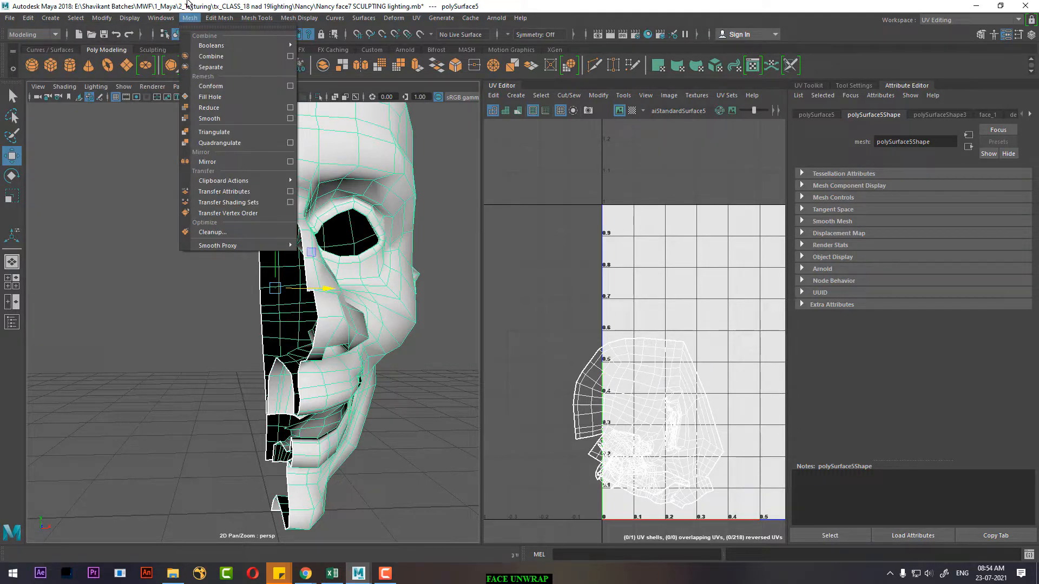
{"action": "mouse_move", "coordinate": [27, 17]}
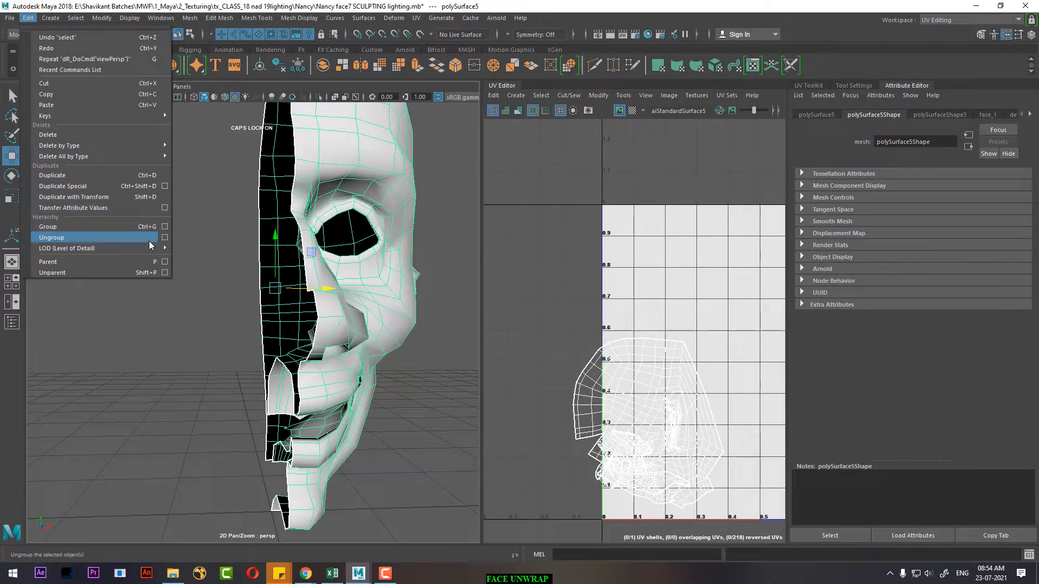
{"action": "left_click", "coordinate": [164, 186]}
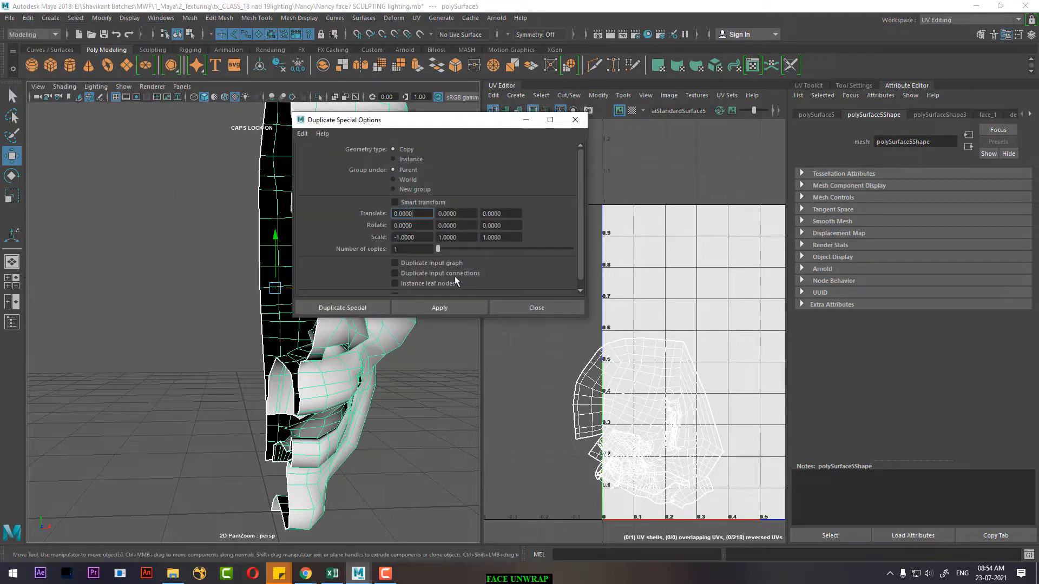
{"action": "left_click", "coordinate": [303, 133]}
{"action": "left_click", "coordinate": [313, 157]}
{"action": "left_click_drag", "start_coordinate": [482, 130], "coordinate": [640, 139]}
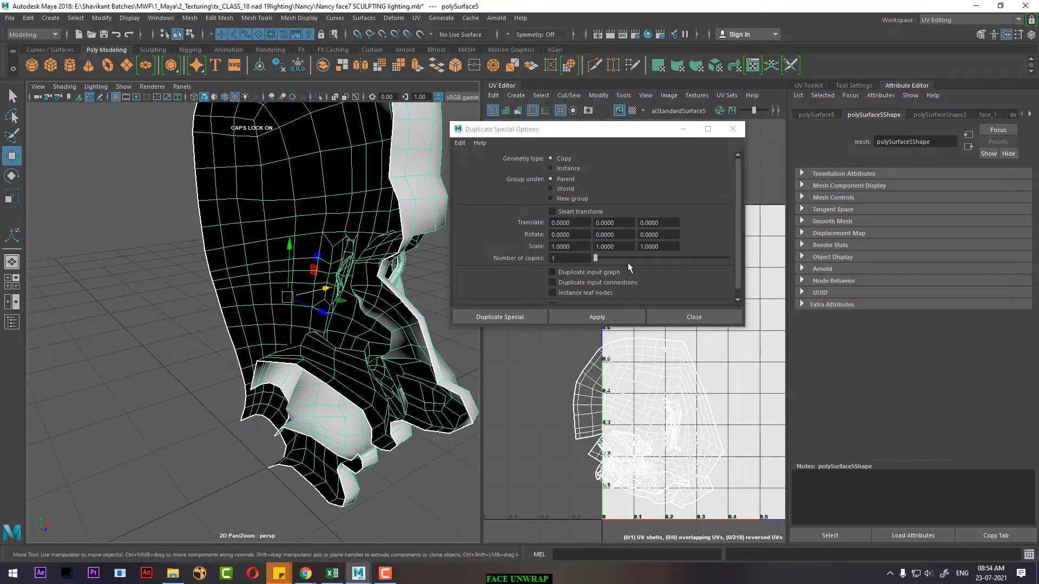
{"action": "left_click", "coordinate": [552, 246]}
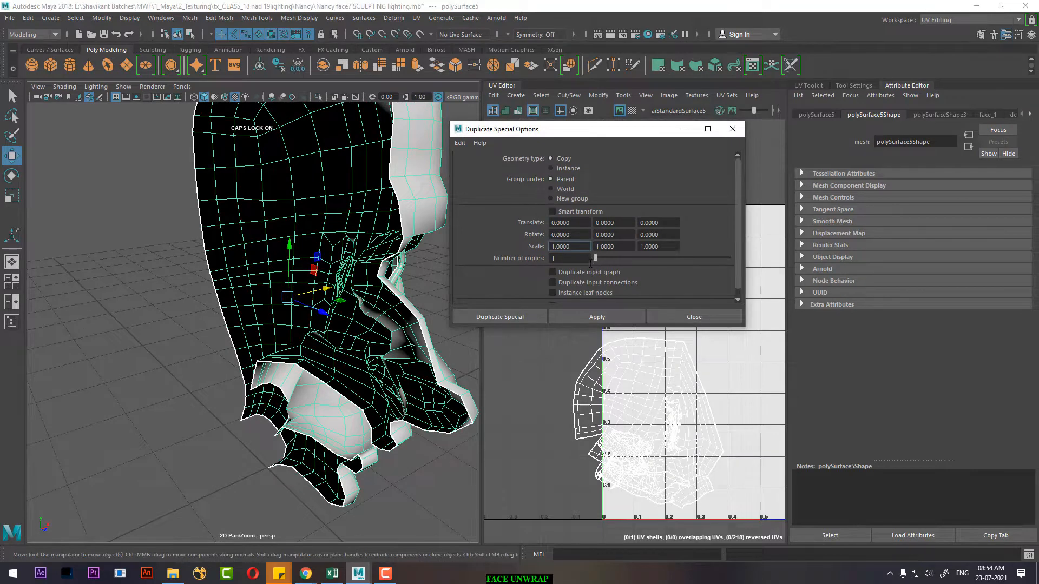
{"action": "left_click", "coordinate": [583, 318]}
{"action": "left_click_drag", "start_coordinate": [335, 330], "coordinate": [271, 303], "text": "alt"}
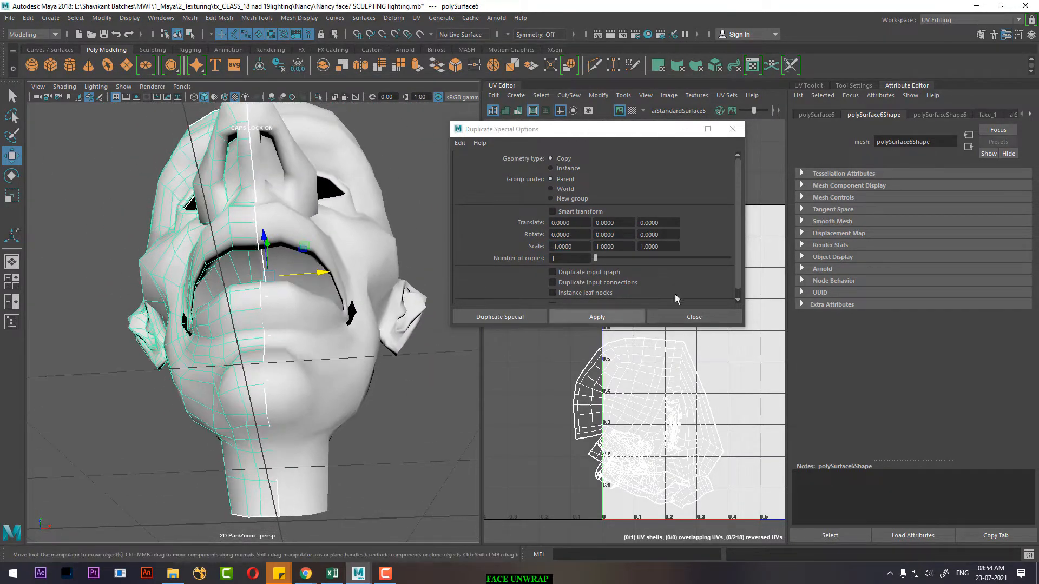
{"action": "left_click", "coordinate": [714, 320]}
Step: Select both head halves and isolate them in the viewport
{"action": "left_click", "coordinate": [408, 401]}
{"action": "left_click", "coordinate": [331, 382]}
{"action": "left_click_drag", "start_coordinate": [330, 382], "coordinate": [305, 412], "text": "alt"}
{"action": "right_click_drag", "start_coordinate": [305, 413], "coordinate": [216, 372], "text": "alt"}
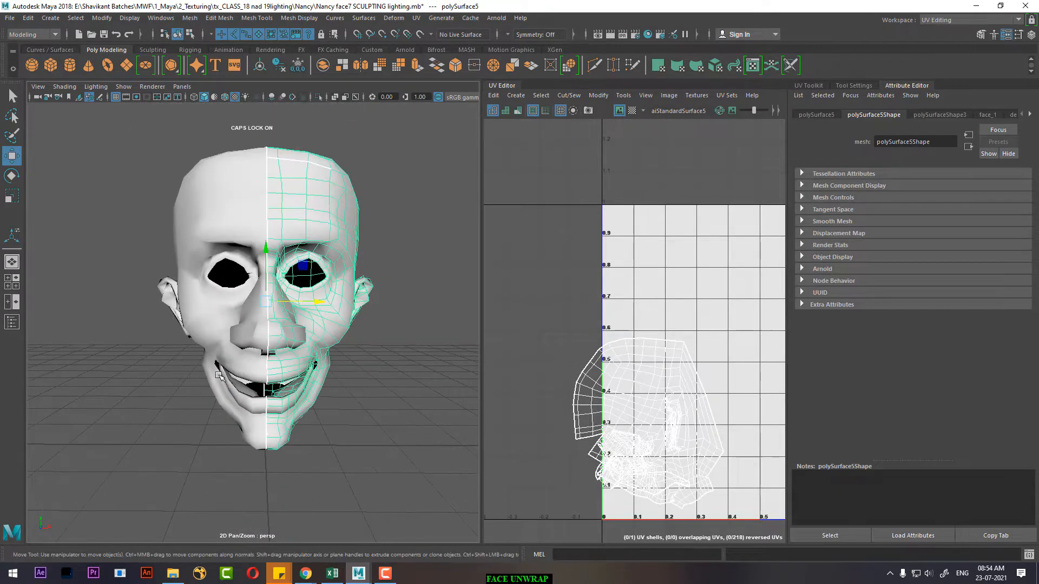
{"action": "left_click", "coordinate": [219, 376], "text": "shift"}
{"action": "left_click_drag", "start_coordinate": [254, 319], "coordinate": [272, 363], "text": "alt"}
{"action": "right_click_drag", "start_coordinate": [272, 364], "coordinate": [292, 361], "text": "alt"}
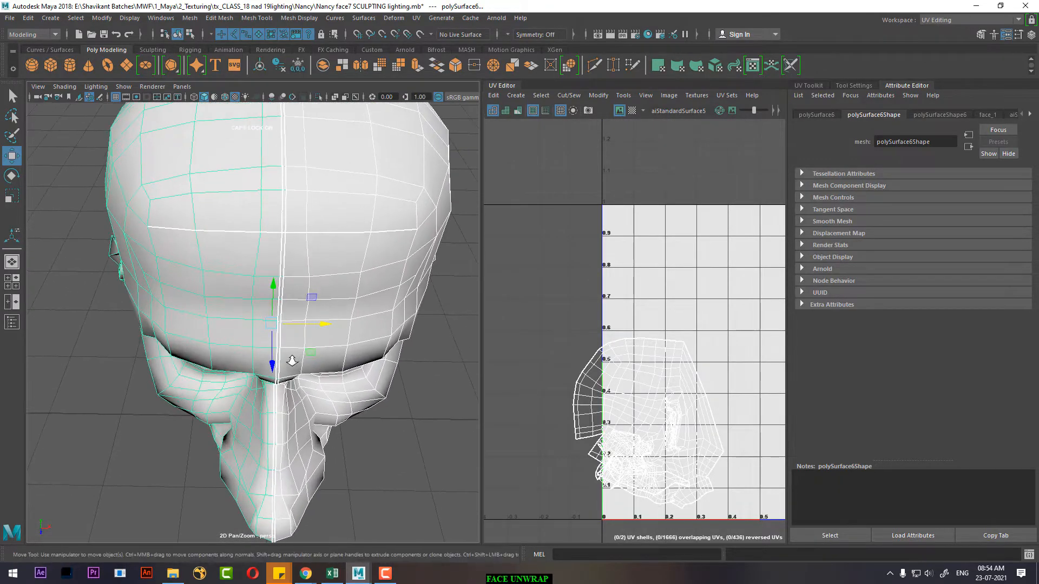
{"action": "key", "text": "ctrl+1"}
{"action": "mouse_move", "coordinate": [300, 361]}
{"action": "left_mouse_down", "text": "alt"}
{"action": "mouse_move", "coordinate": [292, 303]}
{"action": "mouse_move", "coordinate": [297, 345]}
{"action": "left_mouse_up", "text": "alt"}
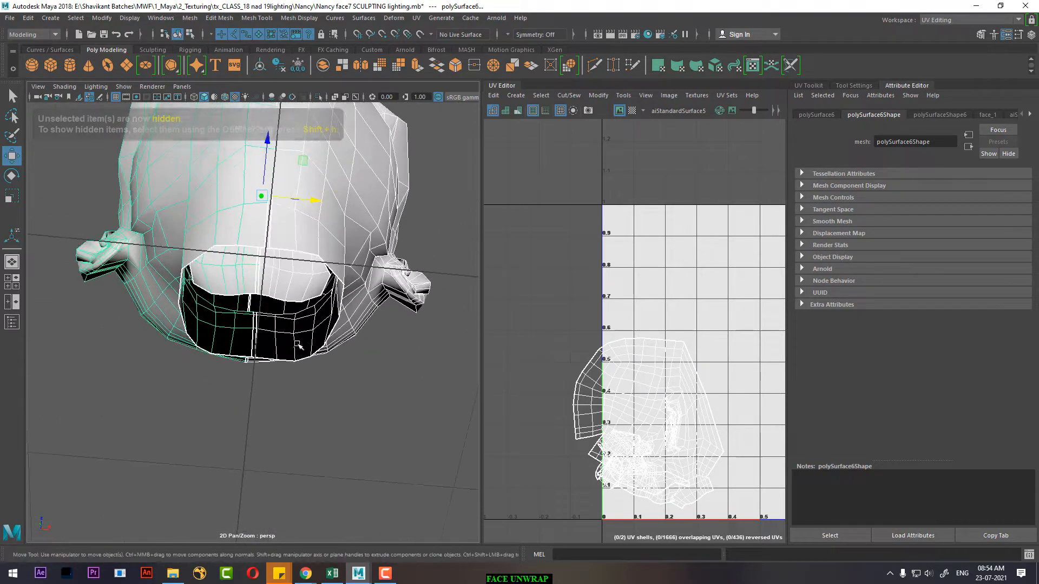
Step: Combine the two head halves into a single mesh
{"action": "right_click_drag", "start_coordinate": [288, 261], "coordinate": [285, 228]}
{"action": "right_click_drag", "start_coordinate": [282, 308], "coordinate": [236, 301], "text": "alt"}
{"action": "double_click", "coordinate": [275, 382]}
{"action": "right_click_drag", "start_coordinate": [338, 241], "coordinate": [417, 179]}
{"action": "left_click", "coordinate": [204, 288], "text": "shift"}
{"action": "right_click_drag", "start_coordinate": [255, 270], "coordinate": [267, 456], "text": "shift"}
Step: Select the open border edges on both sides of the centre gap and display the whole head in wireframe
{"action": "right_click_drag", "start_coordinate": [301, 261], "coordinate": [301, 233]}
{"action": "scroll", "coordinate": [286, 307], "scroll_direction": "up", "scroll_amount": 5}
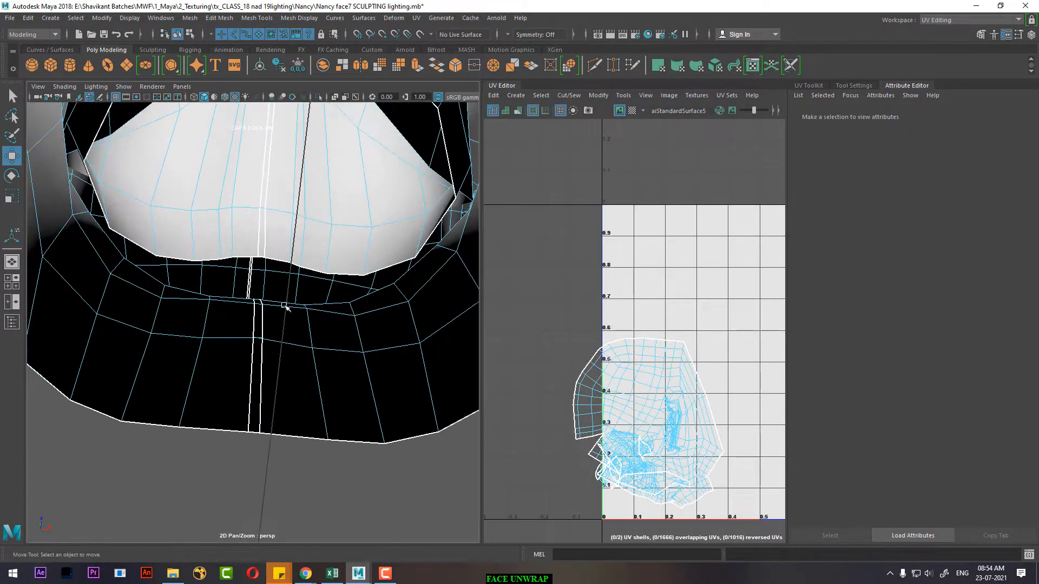
{"action": "left_click", "coordinate": [264, 338]}
{"action": "left_click", "coordinate": [259, 361]}
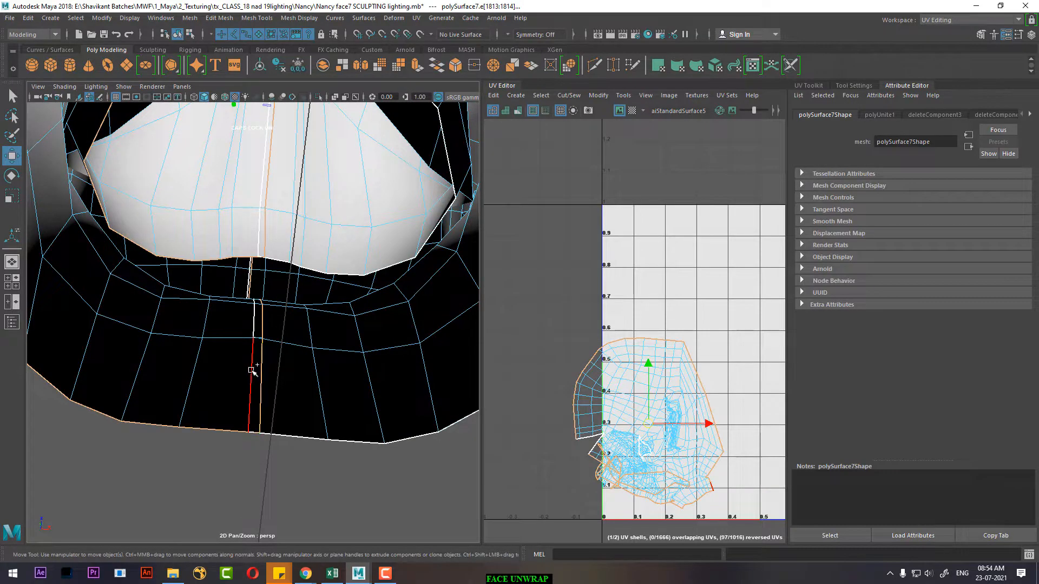
{"action": "left_click", "coordinate": [250, 371]}
{"action": "left_click_drag", "start_coordinate": [250, 371], "coordinate": [232, 253], "text": "alt"}
{"action": "left_click_drag", "start_coordinate": [227, 330], "coordinate": [227, 355], "text": "alt"}
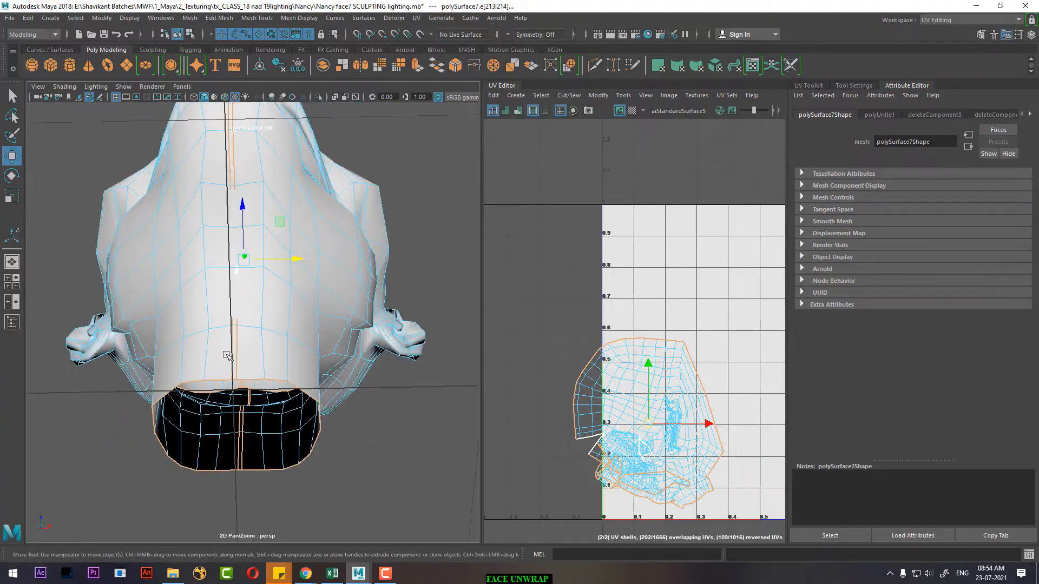
{"action": "key", "text": "4"}
{"action": "left_click_drag", "start_coordinate": [254, 276], "coordinate": [235, 346], "text": "alt"}
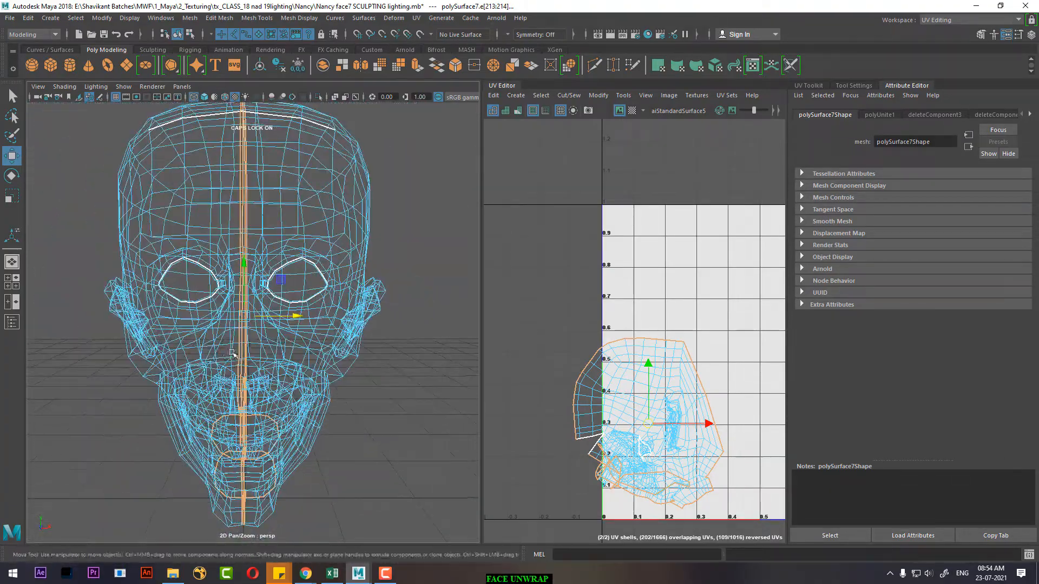
Step: Examine the selected centre border edges from the forehead to the neck in the front view
{"action": "scroll", "coordinate": [253, 340], "scroll_direction": "up", "scroll_amount": 2}
{"action": "left_click_drag", "start_coordinate": [285, 317], "coordinate": [266, 356], "text": "alt"}
{"action": "key", "text": "space"}
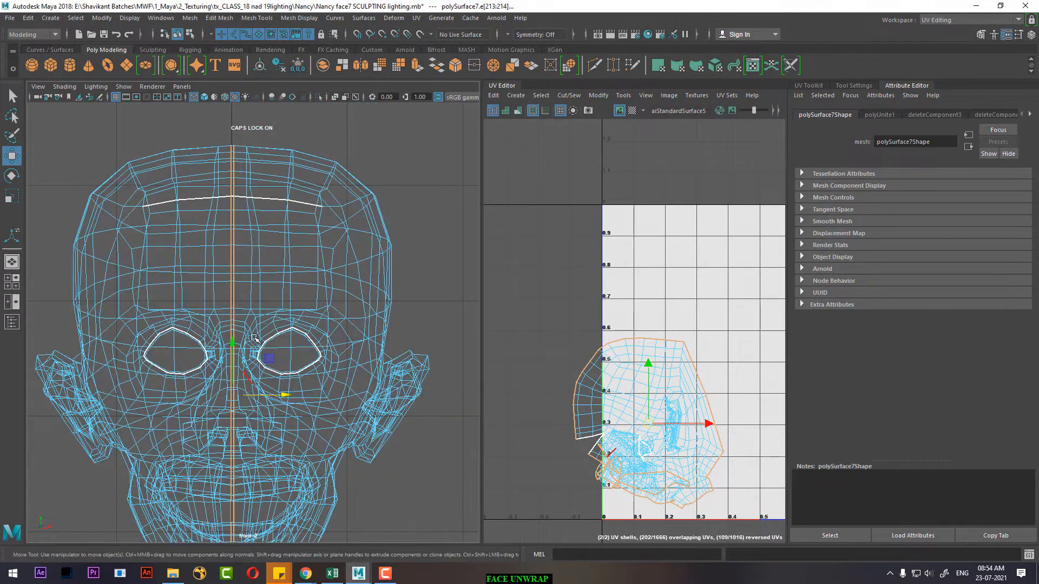
{"action": "scroll", "coordinate": [261, 389], "scroll_direction": "up", "scroll_amount": 4}
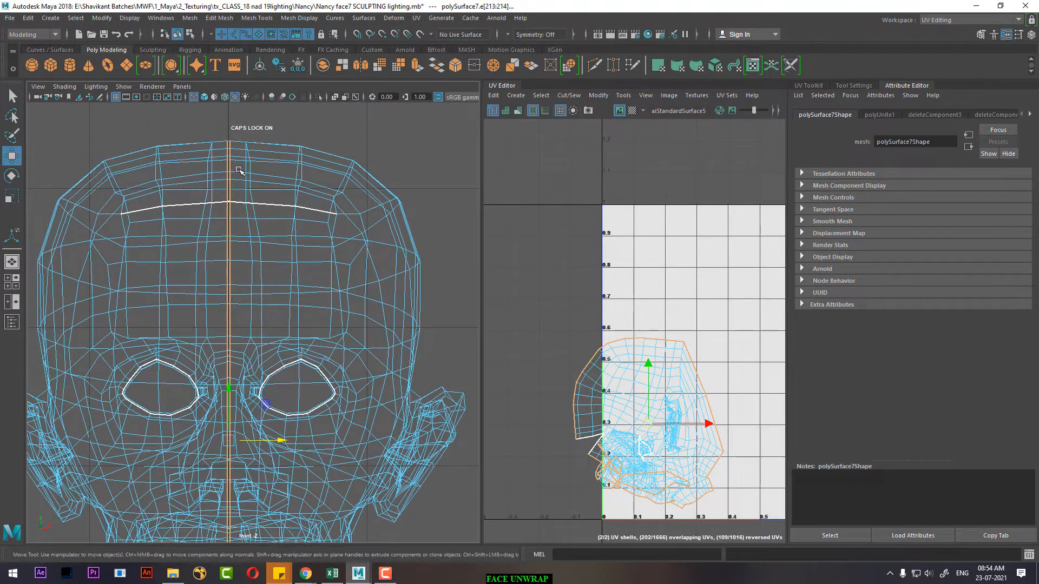
{"action": "key", "text": "F8"}
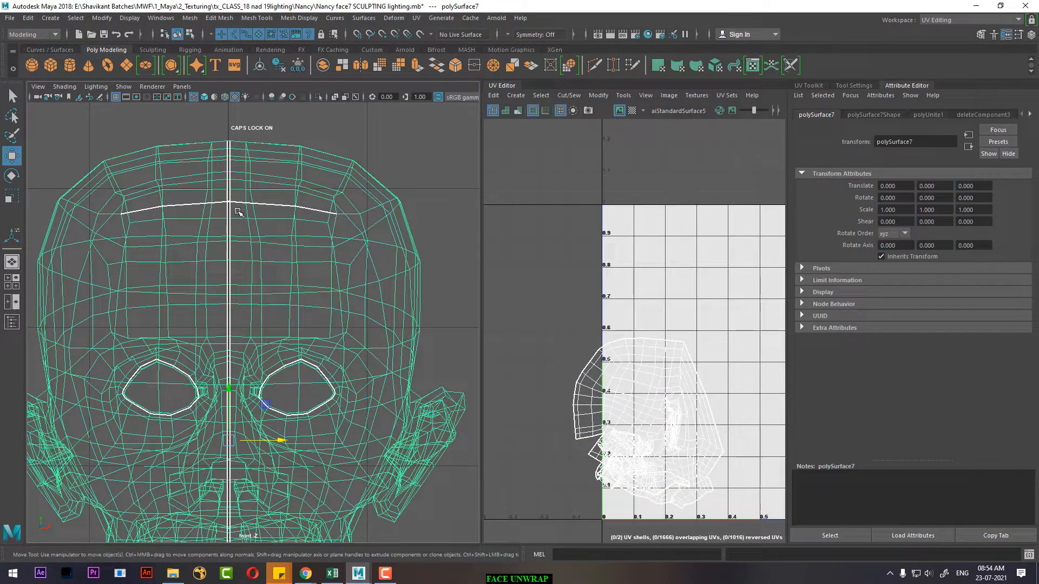
{"action": "key", "text": "F8"}
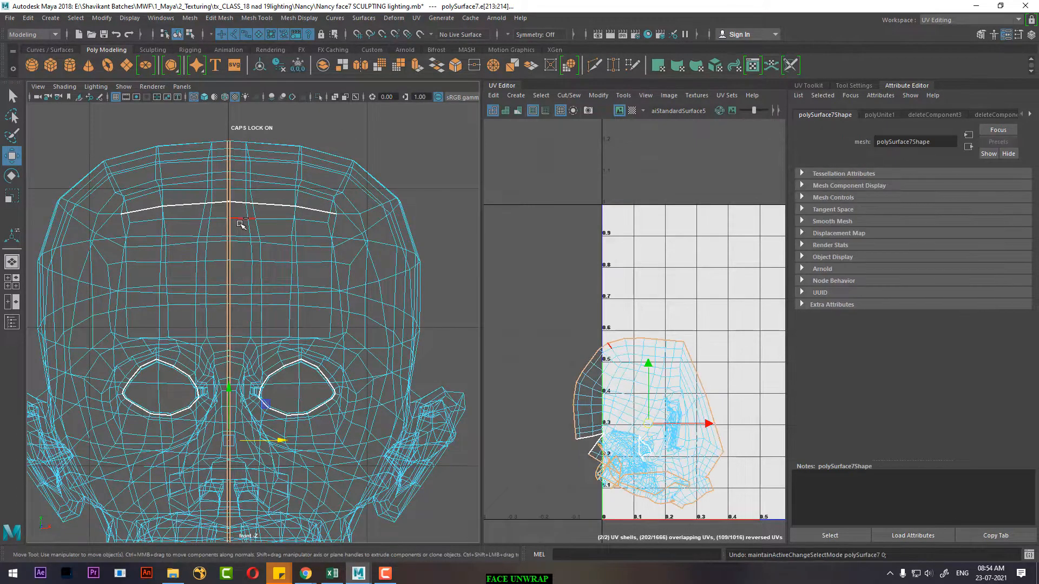
{"action": "key", "text": "r"}
{"action": "middle_click_drag", "start_coordinate": [299, 380], "coordinate": [322, 194], "text": "alt"}
{"action": "scroll", "coordinate": [300, 282], "scroll_direction": "up", "scroll_amount": 1}
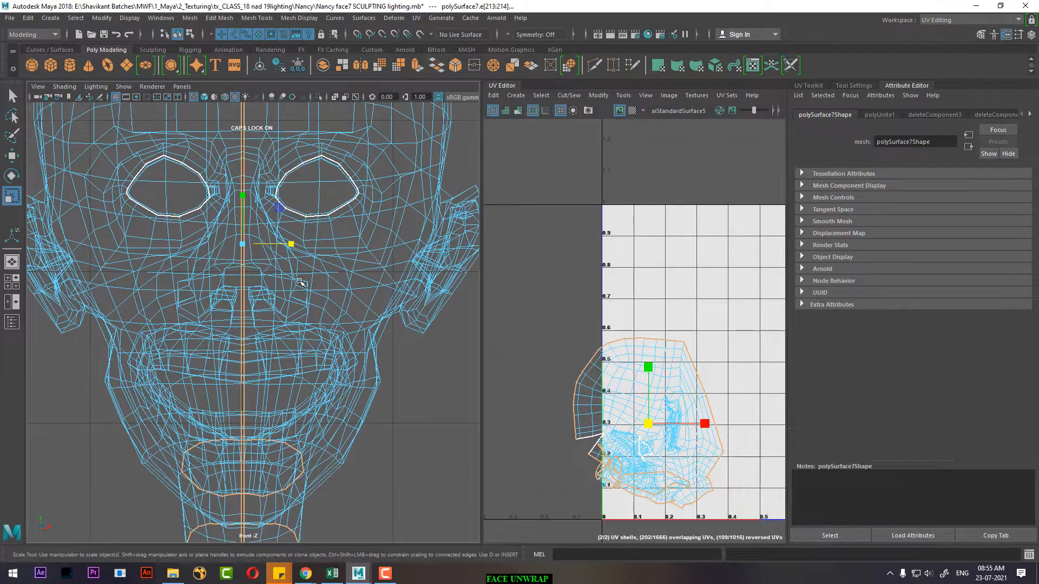
{"action": "middle_click_drag", "start_coordinate": [299, 297], "coordinate": [303, 156], "text": "alt"}
{"action": "scroll", "coordinate": [296, 355], "scroll_direction": "up", "scroll_amount": 1}
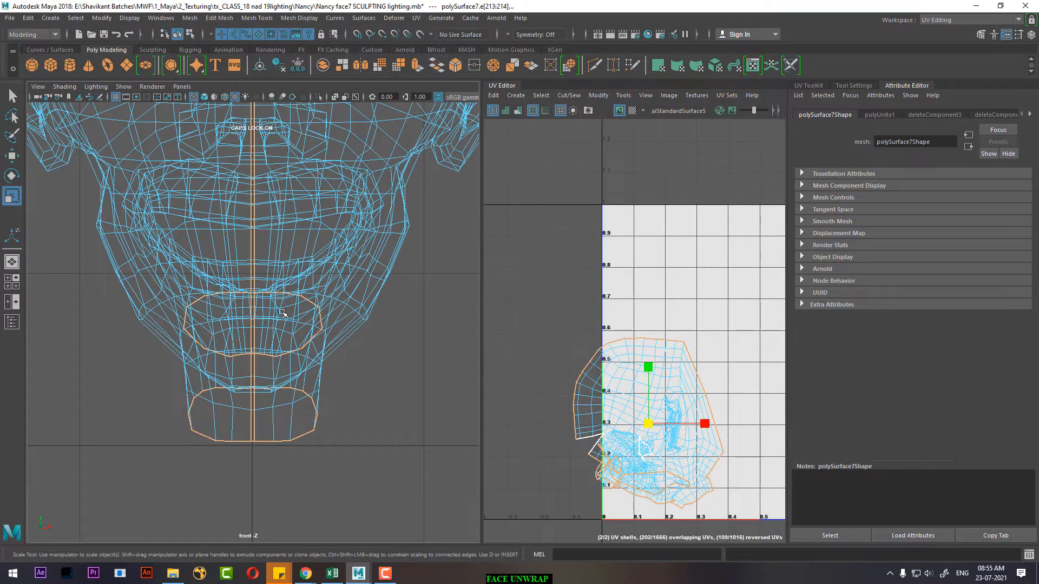
Step: Convert the selected border edges to vertices and merge them with a distance threshold of 0.02
{"action": "left_click", "coordinate": [303, 320]}
{"action": "right_click", "coordinate": [303, 320], "text": "shift"}
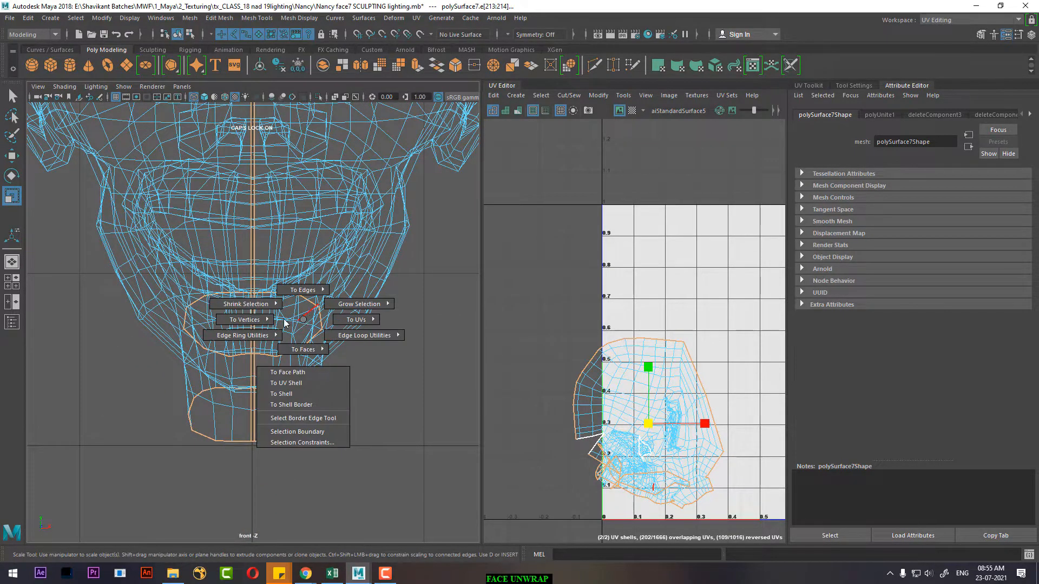
{"action": "right_click_drag", "start_coordinate": [284, 319], "coordinate": [157, 316], "text": "ctrl"}
{"action": "right_click_drag", "start_coordinate": [276, 344], "coordinate": [313, 286], "text": "shift"}
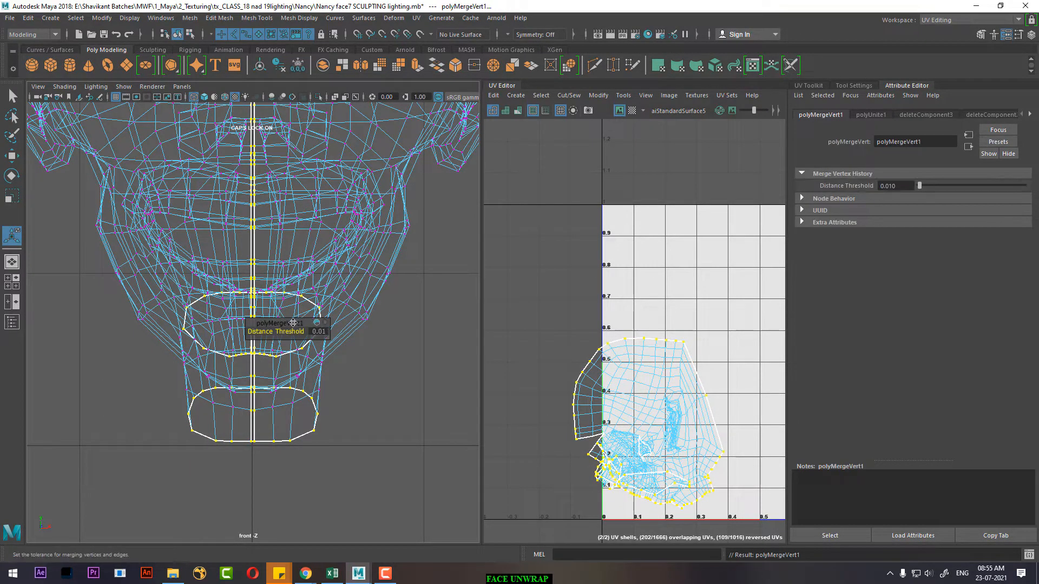
{"action": "left_click_drag", "start_coordinate": [293, 323], "coordinate": [379, 316]}
{"action": "key", "text": "ctrl+z"}
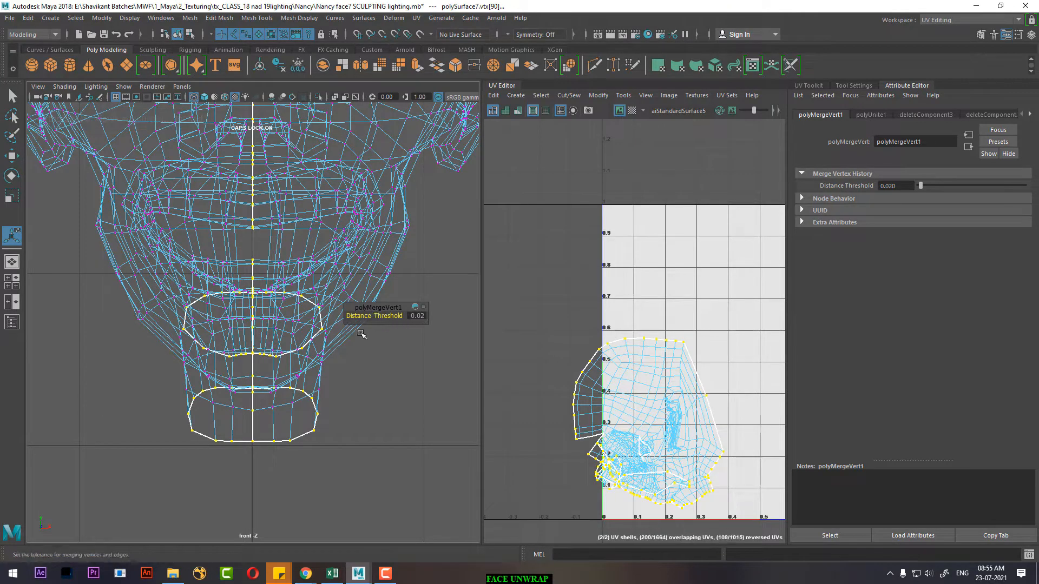
Step: Examine the merged centre seam around the mouth and neck in perspective, using both shaded and wireframe display
{"action": "middle_click_drag", "start_coordinate": [292, 362], "coordinate": [282, 439], "text": "alt"}
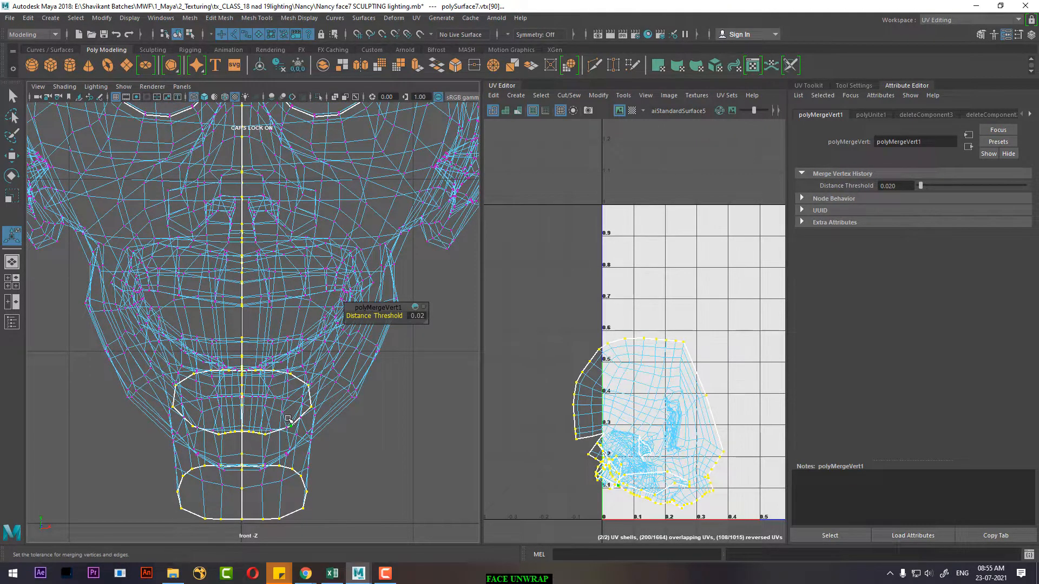
{"action": "key", "text": "6"}
{"action": "middle_click_drag", "start_coordinate": [266, 373], "coordinate": [268, 407], "text": "alt"}
{"action": "key", "text": "space"}
{"action": "left_click_drag", "start_coordinate": [269, 407], "coordinate": [271, 269]}
{"action": "left_click_drag", "start_coordinate": [259, 323], "coordinate": [262, 267], "text": "alt"}
{"action": "right_click_drag", "start_coordinate": [262, 268], "coordinate": [246, 367], "text": "alt"}
{"action": "left_click_drag", "start_coordinate": [246, 366], "coordinate": [243, 378], "text": "alt"}
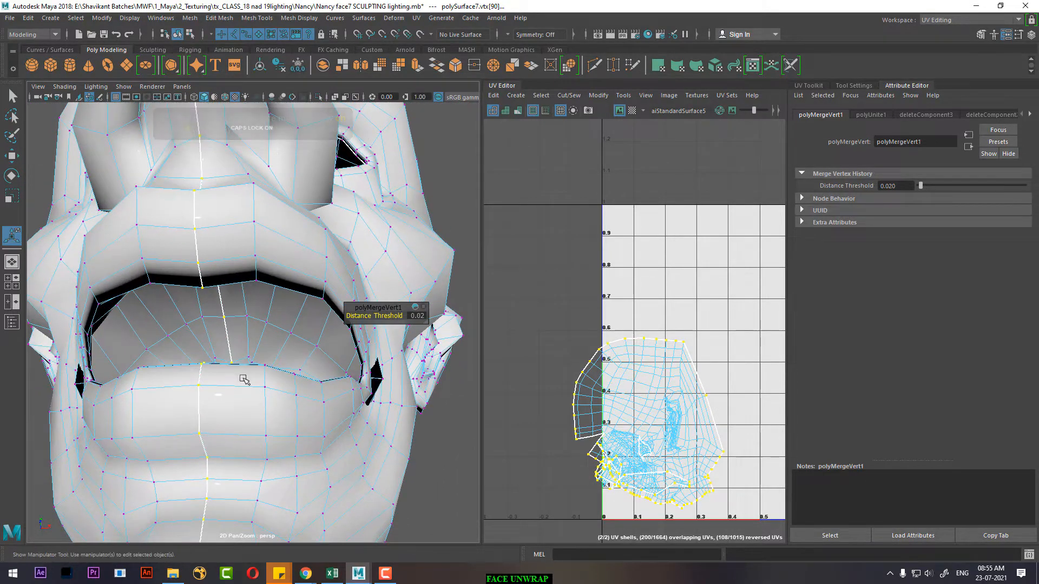
{"action": "left_click_drag", "start_coordinate": [204, 329], "coordinate": [197, 371], "text": "alt"}
{"action": "right_click_drag", "start_coordinate": [197, 371], "coordinate": [182, 292], "text": "alt"}
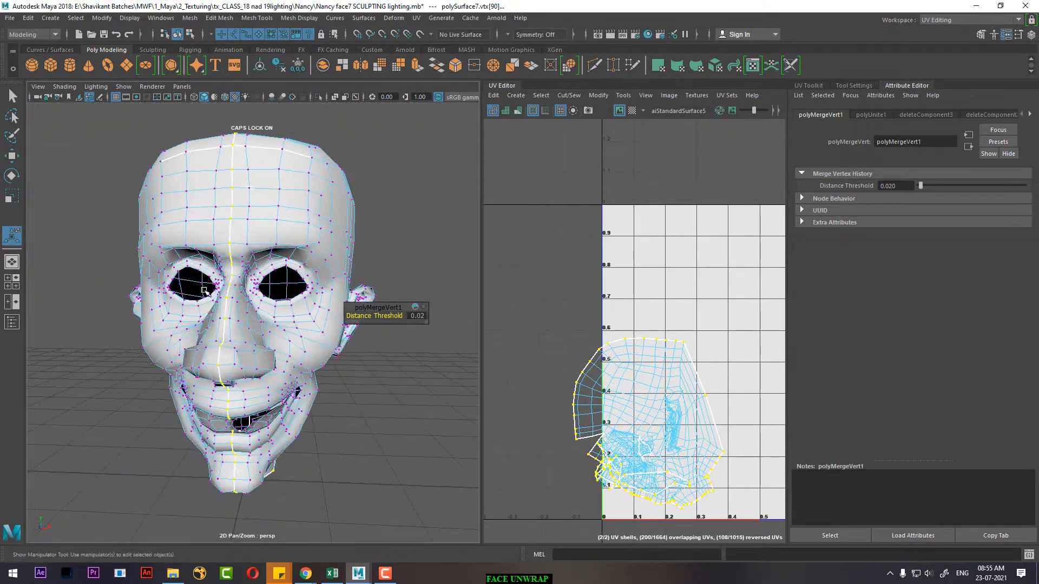
{"action": "key", "text": "4"}
{"action": "mouse_move", "coordinate": [205, 291]}
{"action": "left_mouse_down", "text": "alt"}
{"action": "mouse_move", "coordinate": [125, 253]}
{"action": "mouse_move", "coordinate": [147, 250]}
{"action": "left_mouse_up", "text": "alt"}
{"action": "right_click_drag", "start_coordinate": [147, 250], "coordinate": [150, 308], "text": "alt"}
{"action": "left_click_drag", "start_coordinate": [157, 311], "coordinate": [242, 311], "text": "alt"}
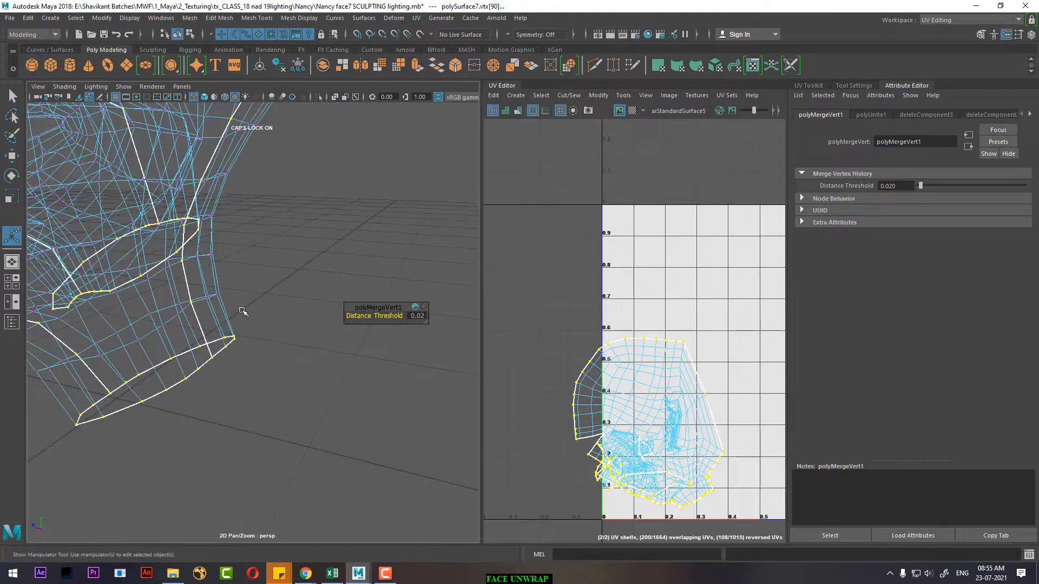
{"action": "right_click_drag", "start_coordinate": [242, 312], "coordinate": [203, 270], "text": "alt"}
{"action": "left_click_drag", "start_coordinate": [173, 260], "coordinate": [197, 246], "text": "alt"}
Step: Return to object mode with shaded display and preview the head smoothed
{"action": "right_click_drag", "start_coordinate": [194, 240], "coordinate": [236, 204]}
{"action": "key", "text": "q"}
{"action": "key", "text": "5"}
{"action": "left_click_drag", "start_coordinate": [183, 307], "coordinate": [282, 316], "text": "alt"}
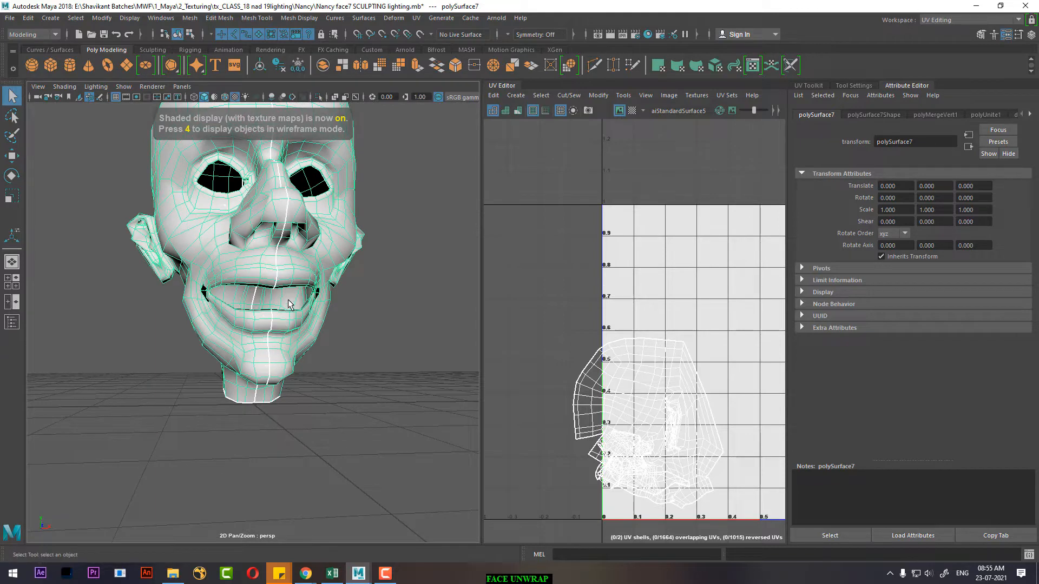
{"action": "key", "text": "3"}
{"action": "key", "text": "1"}
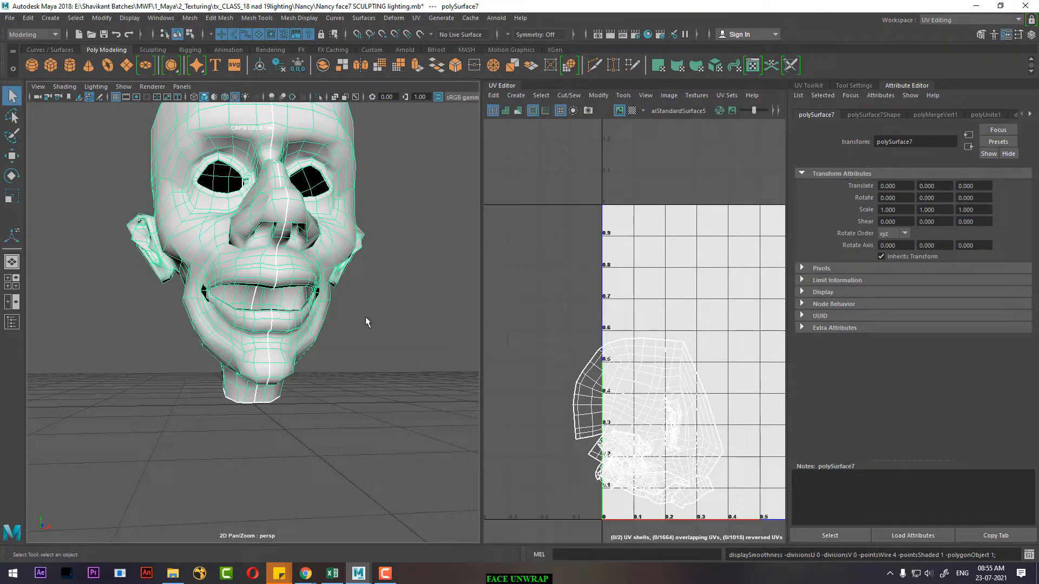
Step: Select the vertex at the corner of the mouth
{"action": "left_click_drag", "start_coordinate": [344, 310], "coordinate": [290, 317], "text": "alt"}
{"action": "scroll", "coordinate": [290, 318], "scroll_direction": "up", "scroll_amount": 6}
{"action": "middle_click_drag", "start_coordinate": [290, 320], "coordinate": [307, 355], "text": "alt"}
{"action": "right_click_drag", "start_coordinate": [242, 261], "coordinate": [192, 270]}
{"action": "left_click", "coordinate": [256, 281]}
{"action": "right_click_drag", "start_coordinate": [271, 327], "coordinate": [226, 269], "text": "alt"}
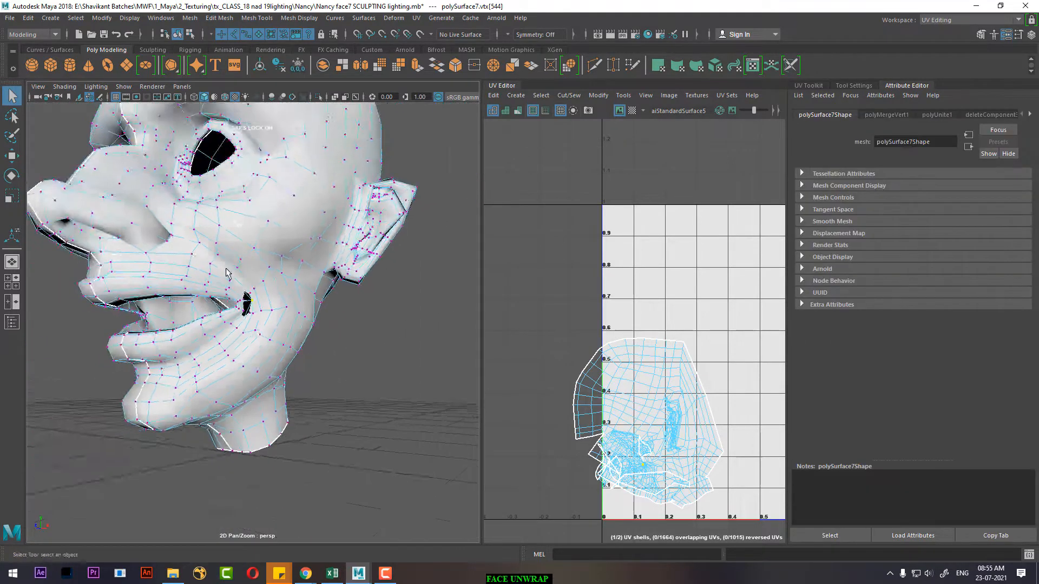
Step: Turn on Object X symmetry and resume vertex editing on the head
{"action": "left_click_drag", "start_coordinate": [227, 273], "coordinate": [309, 262], "text": "alt"}
{"action": "key", "text": "F8"}
{"action": "right_click_drag", "start_coordinate": [306, 261], "coordinate": [298, 128], "text": "ctrl+shift"}
{"action": "right_click_drag", "start_coordinate": [393, 234], "coordinate": [331, 207]}
Step: Adjust the mouth-corner vertices on both sides symmetrically with the Move tool
{"action": "left_click_drag", "start_coordinate": [307, 339], "coordinate": [308, 314], "text": "alt"}
{"action": "scroll", "coordinate": [358, 318], "scroll_direction": "up", "scroll_amount": 3}
{"action": "left_click_drag", "start_coordinate": [371, 336], "coordinate": [313, 376], "text": "alt"}
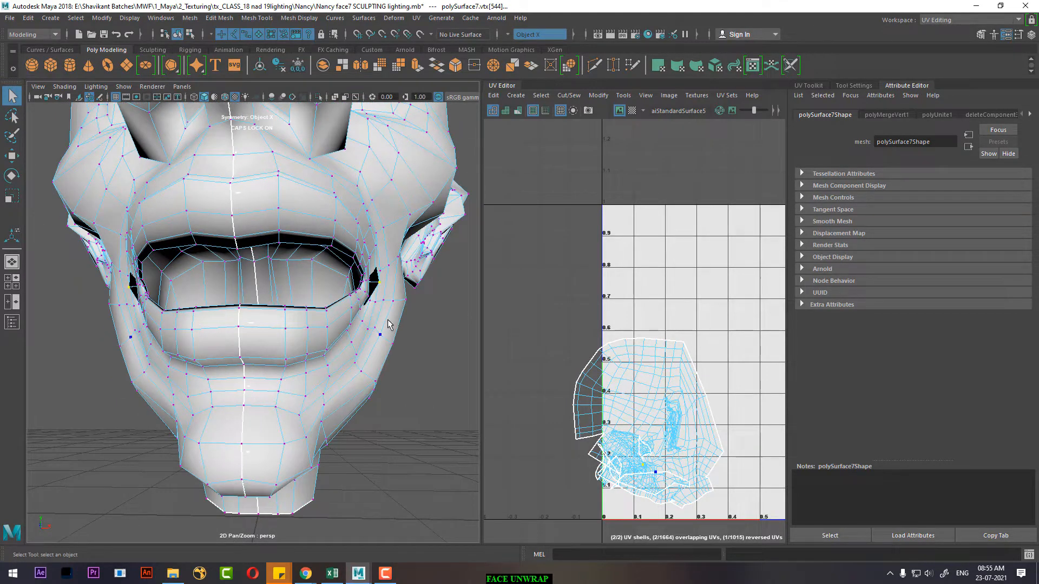
{"action": "key", "text": "w"}
{"action": "left_click_drag", "start_coordinate": [436, 282], "coordinate": [325, 298]}
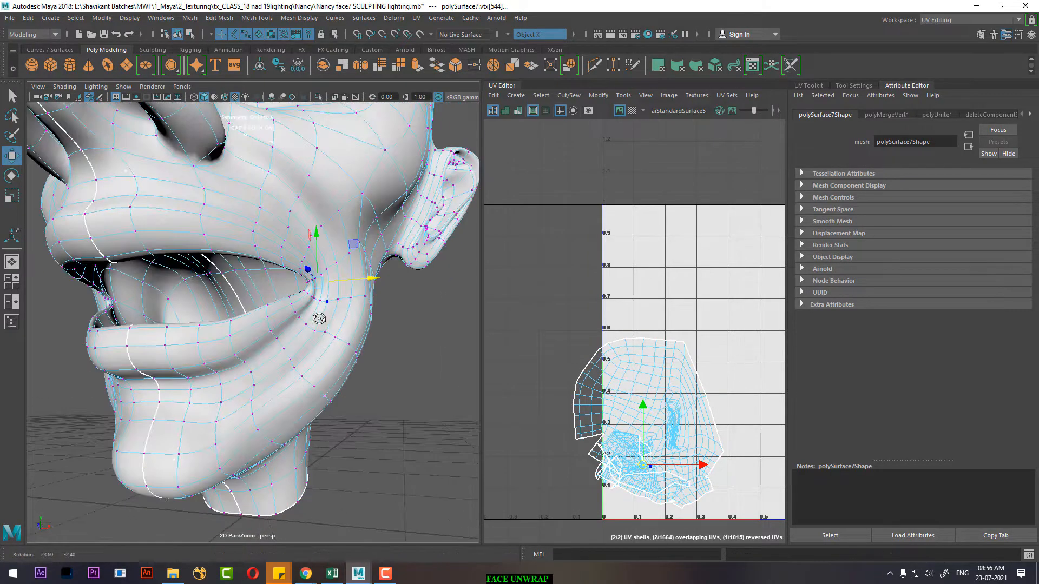
Step: Return to object mode, select the whole head and delete its history
{"action": "right_click_drag", "start_coordinate": [254, 262], "coordinate": [219, 233]}
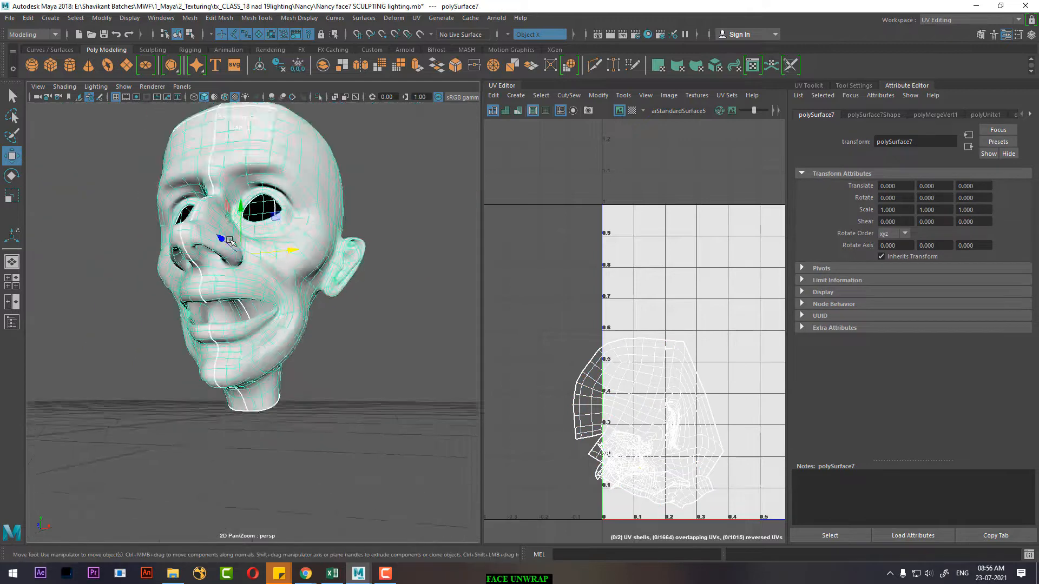
{"action": "left_click_drag", "start_coordinate": [219, 233], "coordinate": [264, 284], "text": "alt"}
{"action": "left_click", "coordinate": [337, 340]}
{"action": "left_click", "coordinate": [257, 321]}
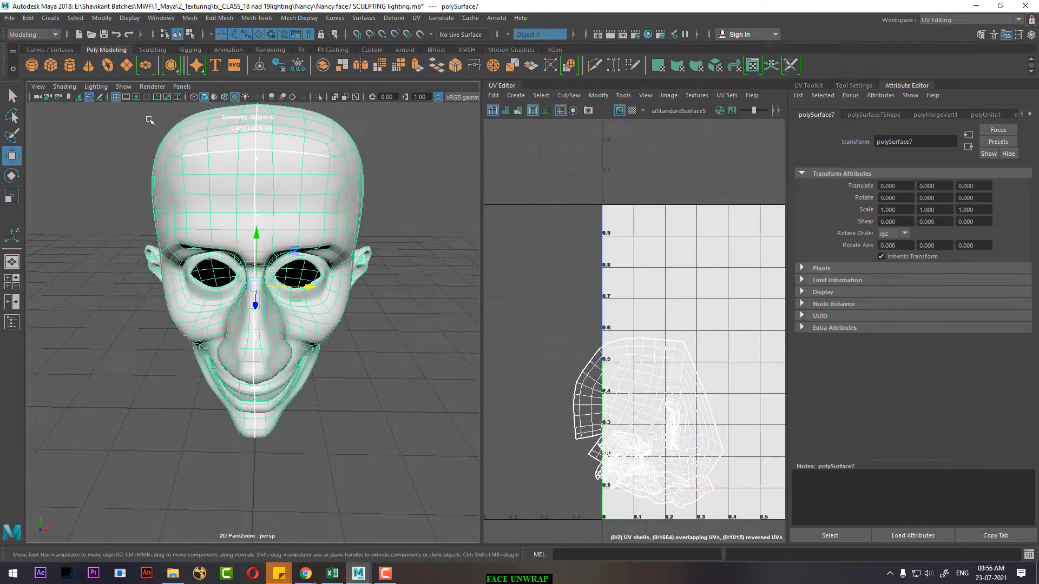
{"action": "left_click", "coordinate": [28, 18]}
{"action": "mouse_move", "coordinate": [128, 146]}
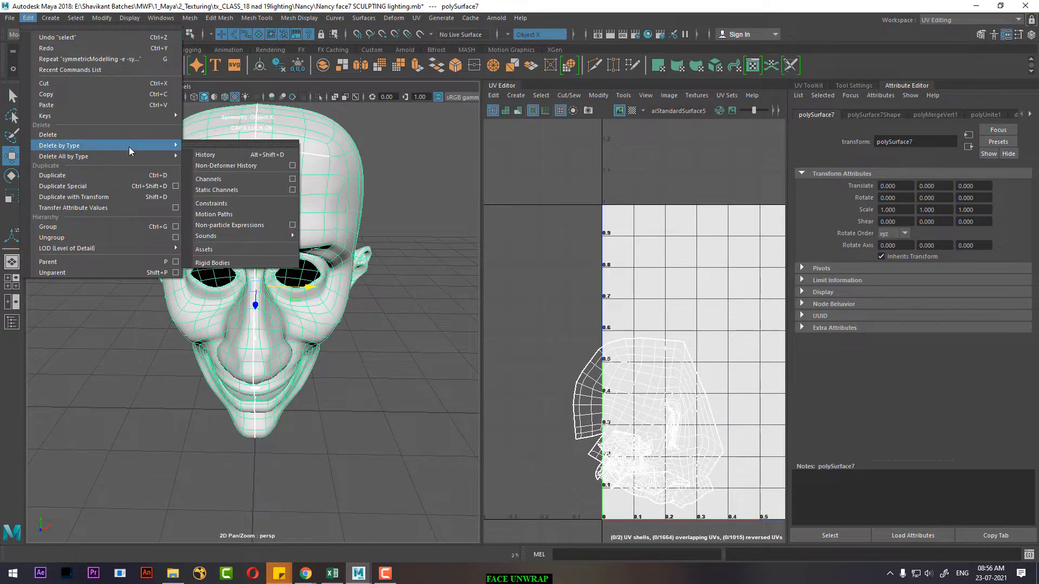
{"action": "left_click", "coordinate": [214, 157]}
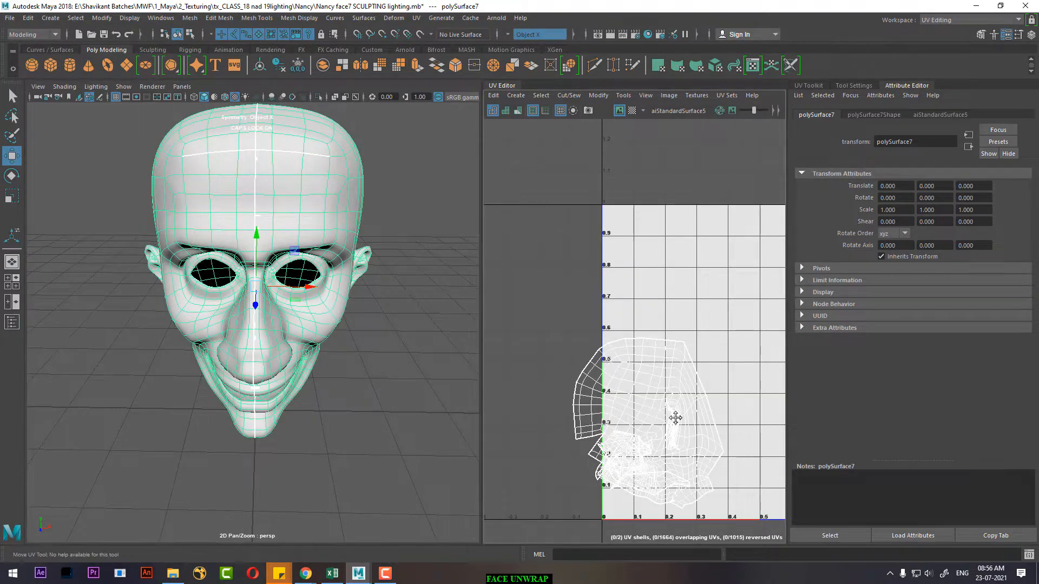
Step: Switch to edge selection and select the horizontal row of seam edges across the forehead
{"action": "middle_click_drag", "start_coordinate": [675, 417], "coordinate": [641, 327], "text": "alt"}
{"action": "middle_click_drag", "start_coordinate": [298, 186], "coordinate": [310, 262], "text": "alt"}
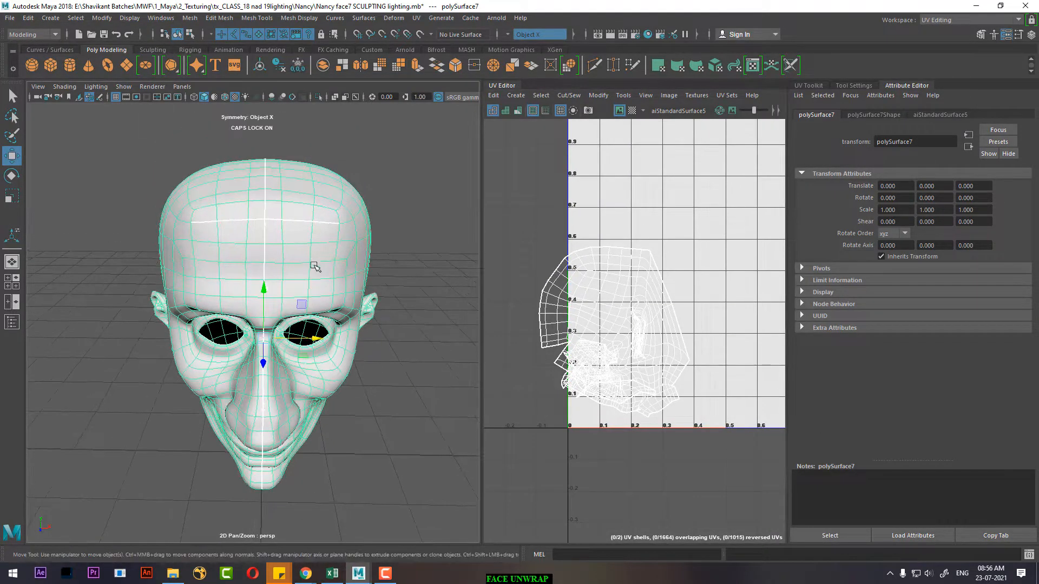
{"action": "right_click_drag", "start_coordinate": [285, 226], "coordinate": [283, 199]}
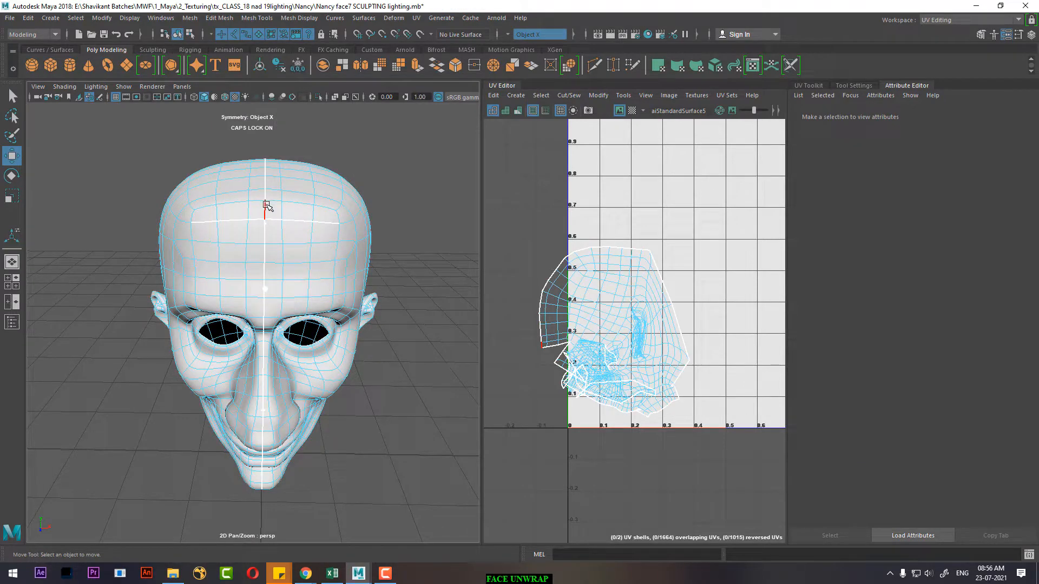
{"action": "right_click_drag", "start_coordinate": [310, 206], "coordinate": [348, 240], "text": "alt"}
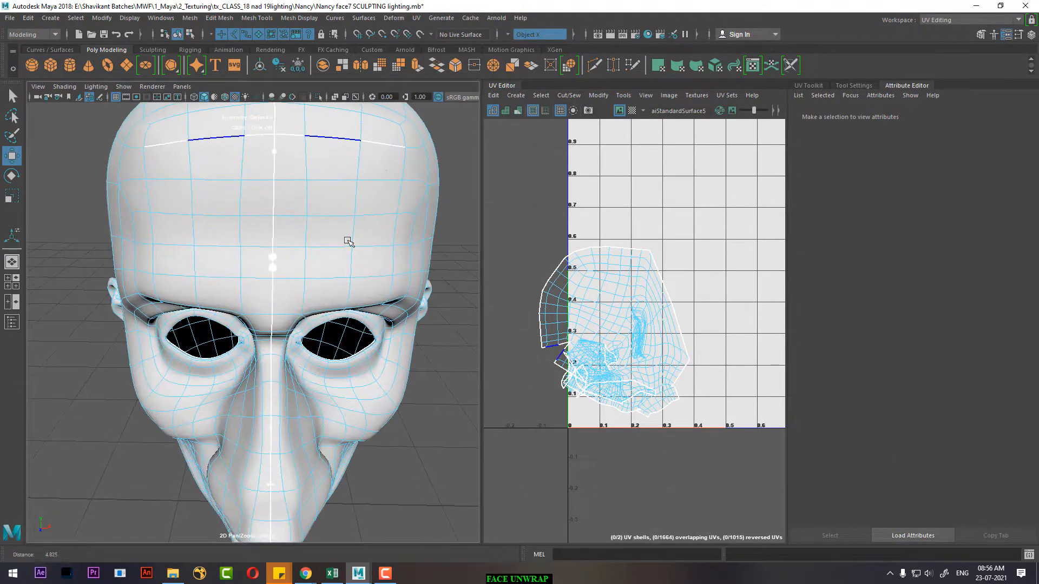
{"action": "double_click", "coordinate": [382, 145]}
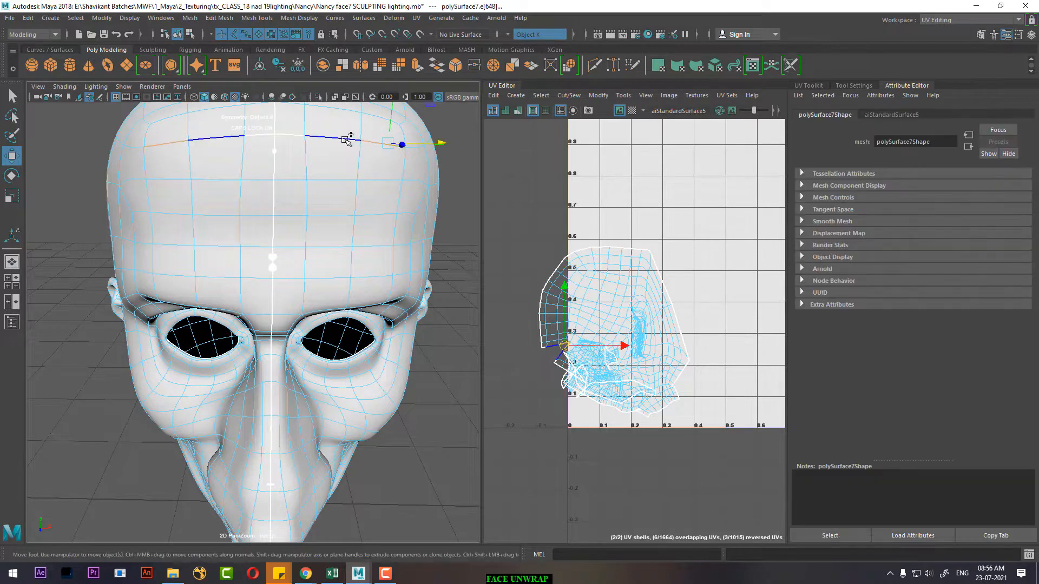
{"action": "left_click", "coordinate": [291, 135], "text": "shift"}
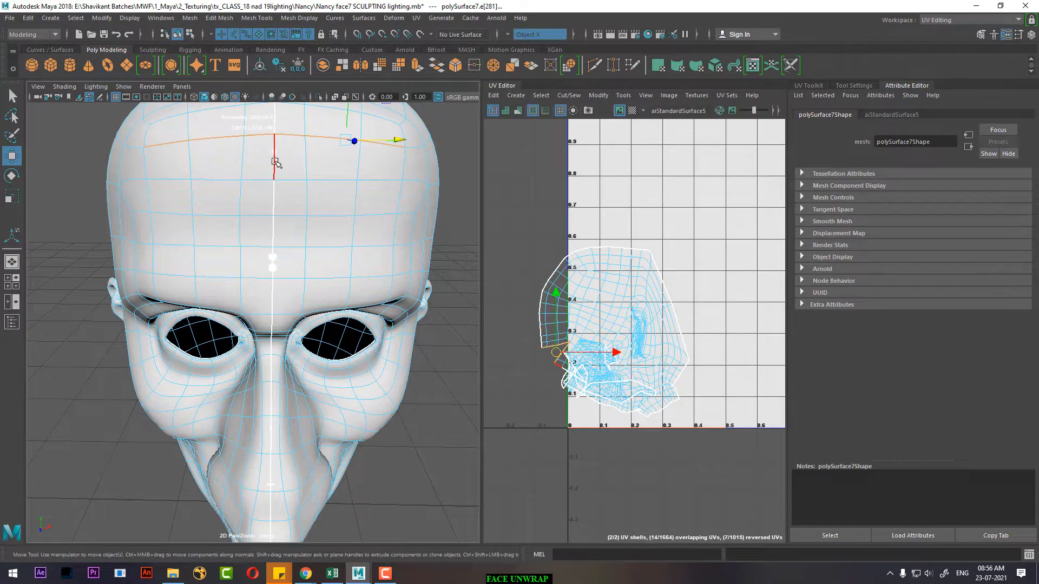
Step: Select the centre seam edges from the top of the forehead over the back of the head to the neck opening
{"action": "left_click", "coordinate": [277, 126]}
{"action": "right_click_drag", "start_coordinate": [278, 128], "coordinate": [211, 199], "text": "alt"}
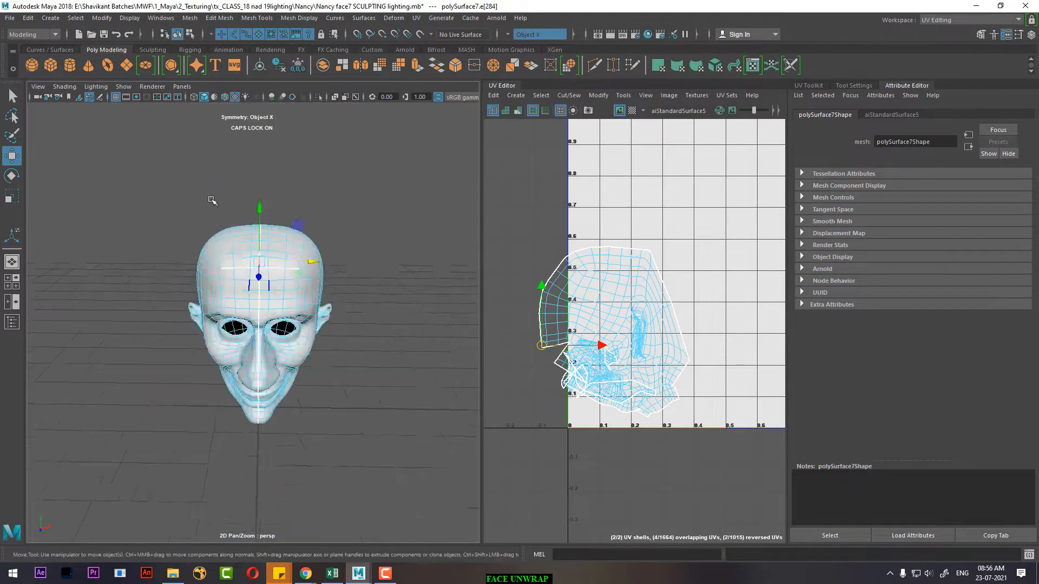
{"action": "left_click_drag", "start_coordinate": [346, 295], "coordinate": [141, 281], "text": "alt"}
{"action": "middle_click_drag", "start_coordinate": [252, 351], "coordinate": [257, 286], "text": "alt"}
{"action": "right_click_drag", "start_coordinate": [256, 352], "coordinate": [336, 422], "text": "alt"}
{"action": "left_click_drag", "start_coordinate": [336, 422], "coordinate": [238, 409], "text": "alt"}
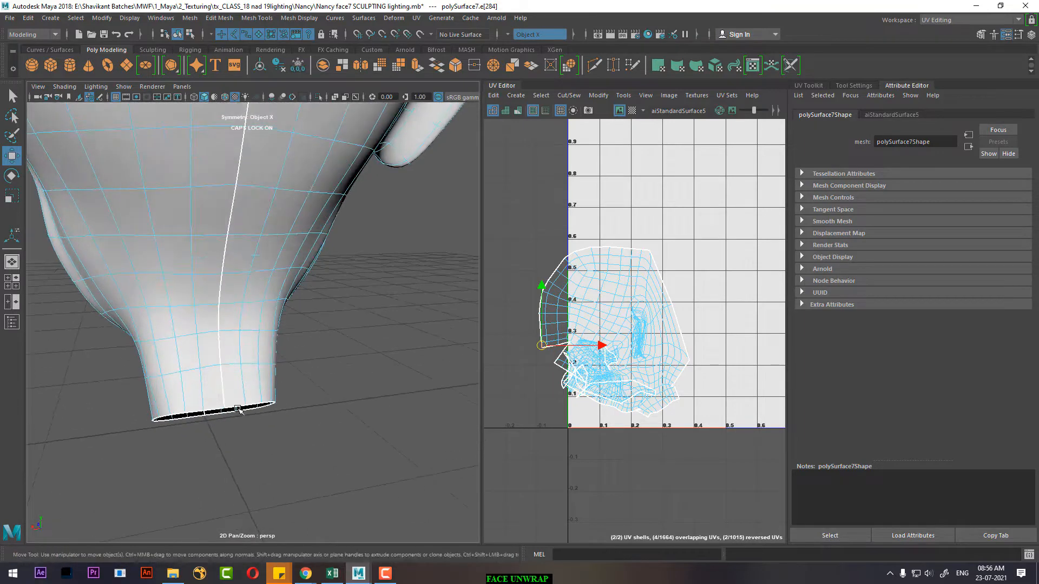
{"action": "double_click", "coordinate": [223, 393], "text": "shift"}
Step: Add the horizontal forehead seam edges to the selected back seam
{"action": "right_click_drag", "start_coordinate": [245, 394], "coordinate": [274, 268], "text": "alt"}
{"action": "left_click_drag", "start_coordinate": [273, 268], "coordinate": [282, 330], "text": "alt"}
{"action": "middle_click_drag", "start_coordinate": [283, 330], "coordinate": [290, 392], "text": "alt"}
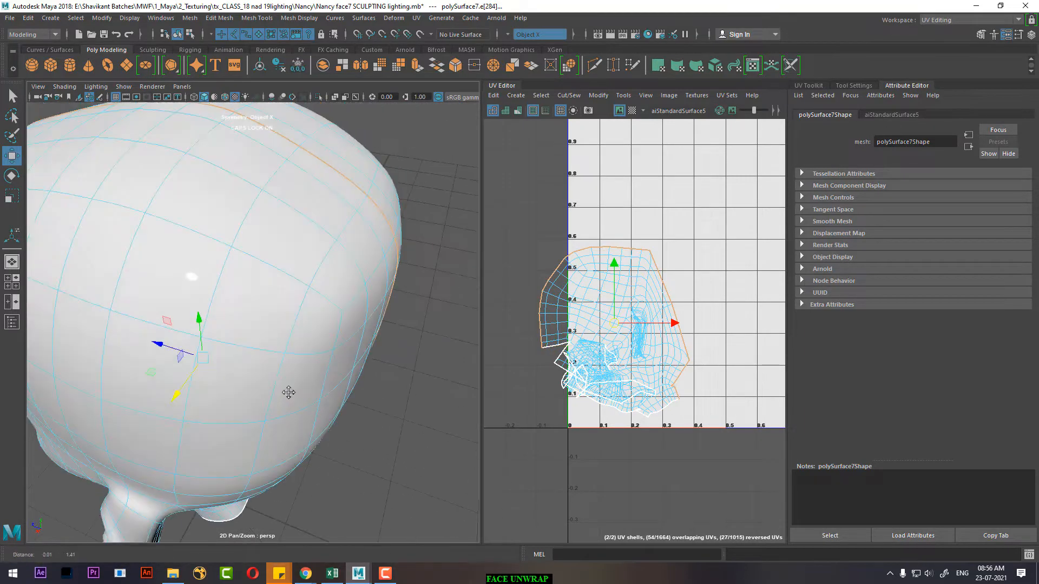
{"action": "right_click_drag", "start_coordinate": [290, 392], "coordinate": [259, 308], "text": "alt"}
{"action": "left_click_drag", "start_coordinate": [260, 303], "coordinate": [368, 323], "text": "alt"}
{"action": "right_click_drag", "start_coordinate": [303, 325], "coordinate": [341, 353], "text": "alt"}
{"action": "left_click_drag", "start_coordinate": [341, 353], "coordinate": [349, 303], "text": "alt"}
{"action": "middle_click_drag", "start_coordinate": [313, 304], "coordinate": [294, 330], "text": "alt"}
{"action": "right_click_drag", "start_coordinate": [295, 330], "coordinate": [330, 352], "text": "alt"}
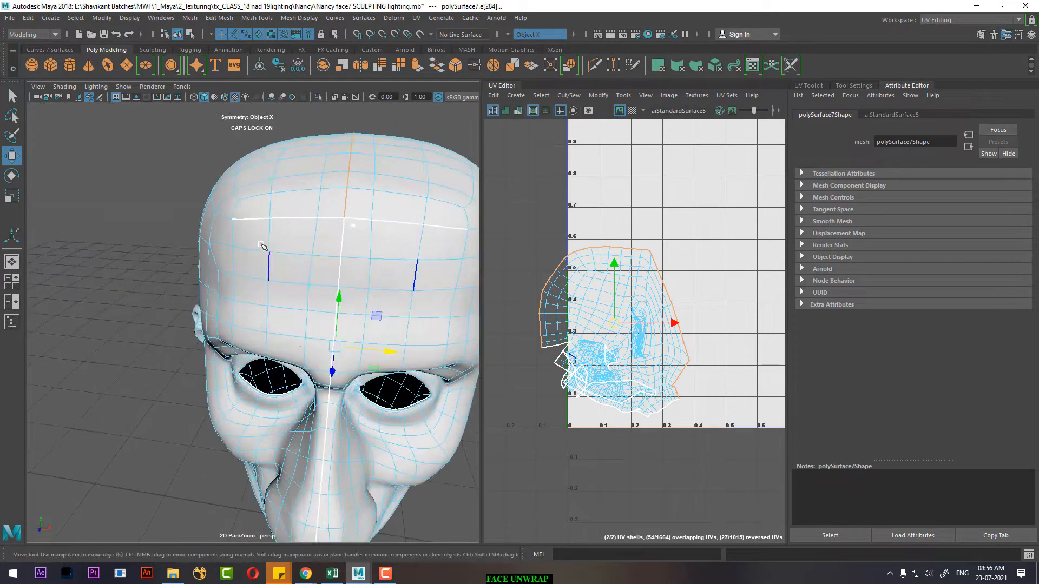
{"action": "left_click", "coordinate": [244, 219], "text": "shift"}
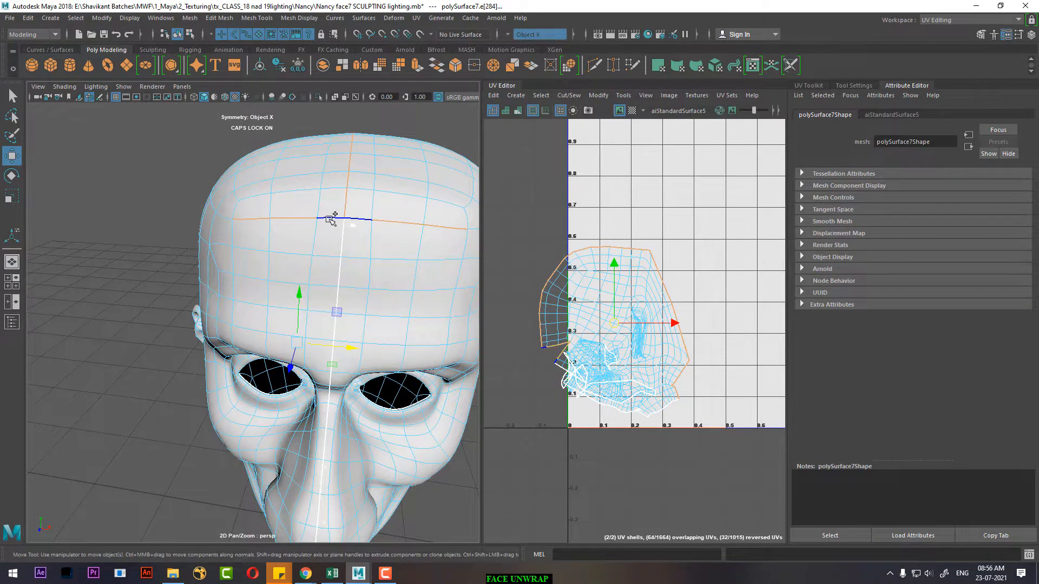
{"action": "right_click_drag", "start_coordinate": [466, 308], "coordinate": [423, 307], "text": "alt"}
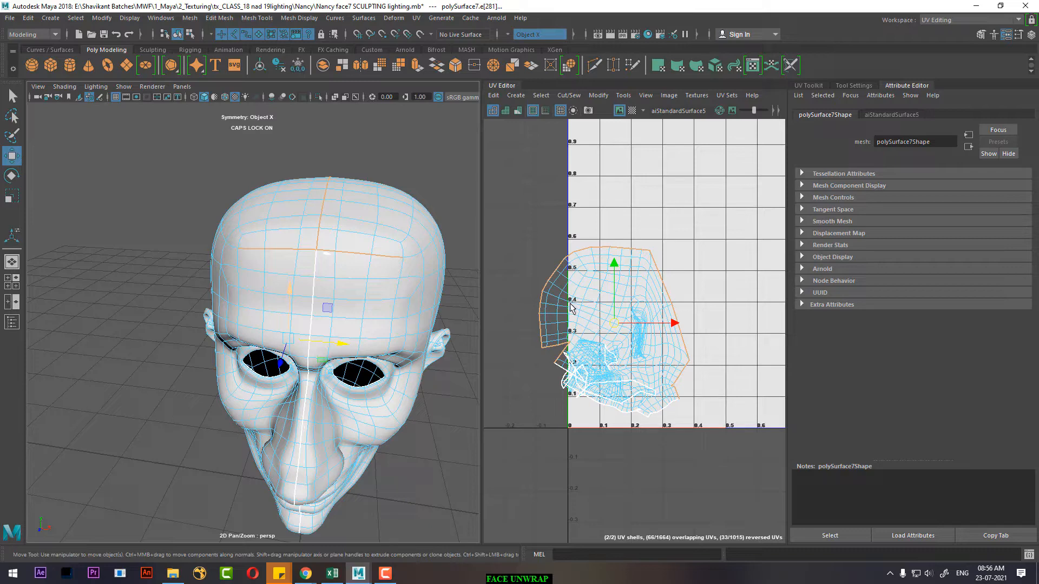
Step: Return the head to object mode and apply an automatic UV projection to it
{"action": "right_click_drag", "start_coordinate": [311, 261], "coordinate": [441, 180]}
{"action": "right_click_drag", "start_coordinate": [476, 388], "coordinate": [459, 389], "text": "alt"}
{"action": "middle_click_drag", "start_coordinate": [459, 390], "coordinate": [431, 346], "text": "alt"}
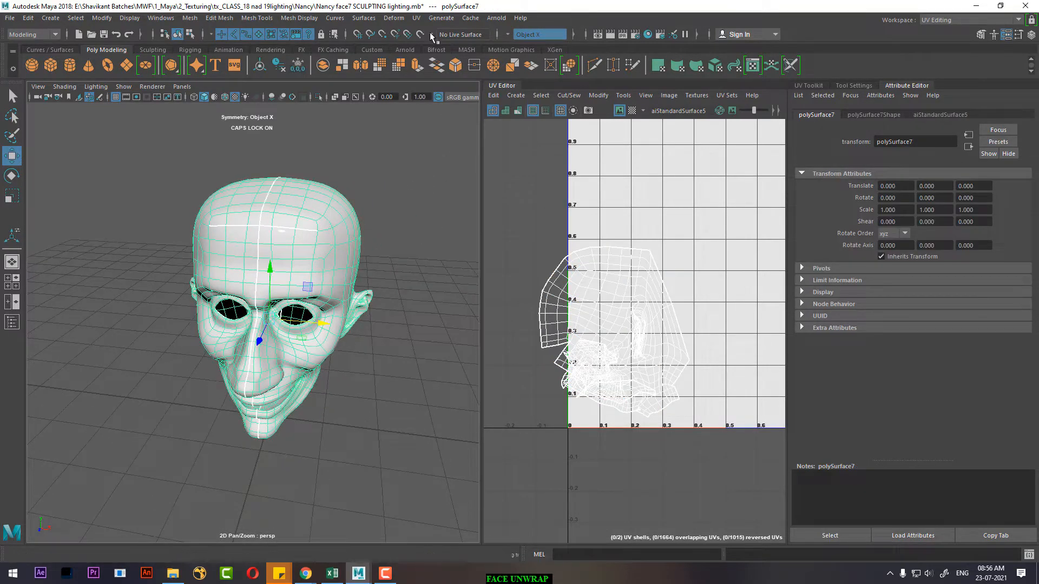
{"action": "left_click", "coordinate": [416, 18]}
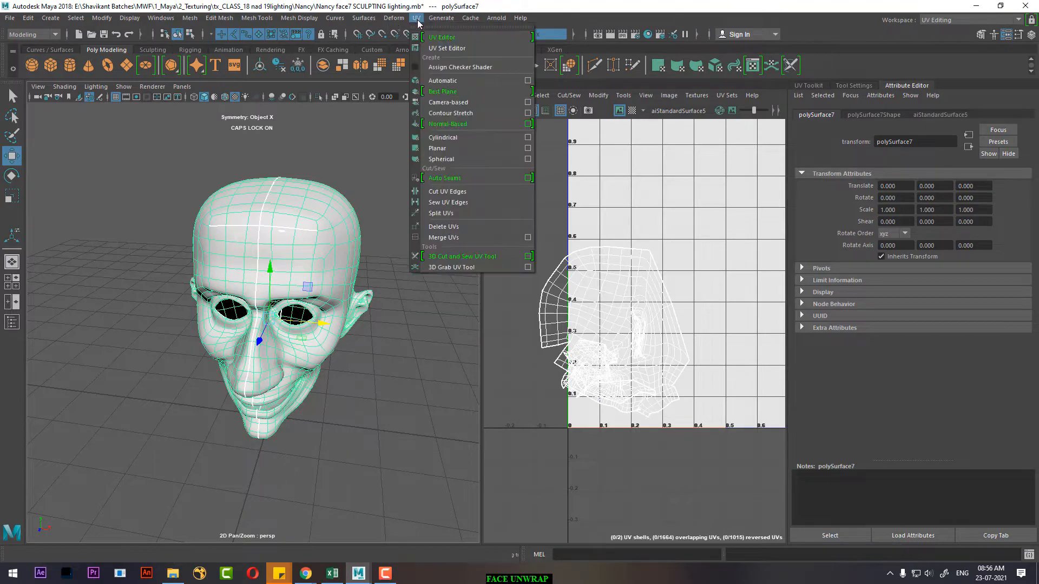
{"action": "left_click", "coordinate": [453, 82]}
Step: Select the centre line over the top and back of the head plus the horizontal forehead edges, and cut the UVs along them
{"action": "right_click_drag", "start_coordinate": [297, 226], "coordinate": [340, 155]}
{"action": "left_click", "coordinate": [372, 204]}
{"action": "left_click", "coordinate": [334, 222]}
{"action": "scroll", "coordinate": [329, 218], "scroll_direction": "up", "scroll_amount": 2}
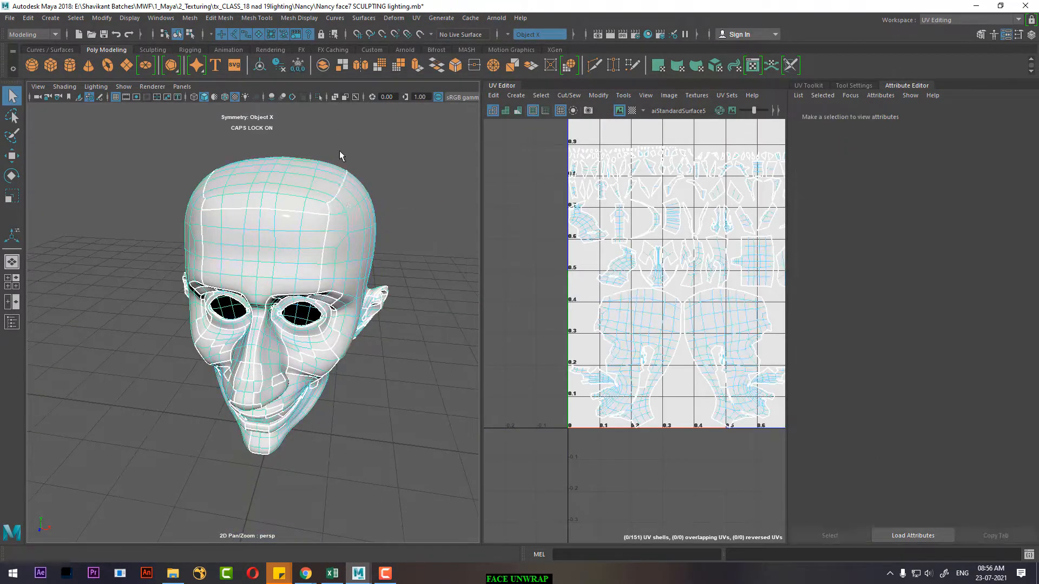
{"action": "left_click_drag", "start_coordinate": [287, 213], "coordinate": [283, 229], "text": "alt"}
{"action": "left_click", "coordinate": [265, 223]}
{"action": "left_click_drag", "start_coordinate": [345, 249], "coordinate": [411, 344], "text": "alt"}
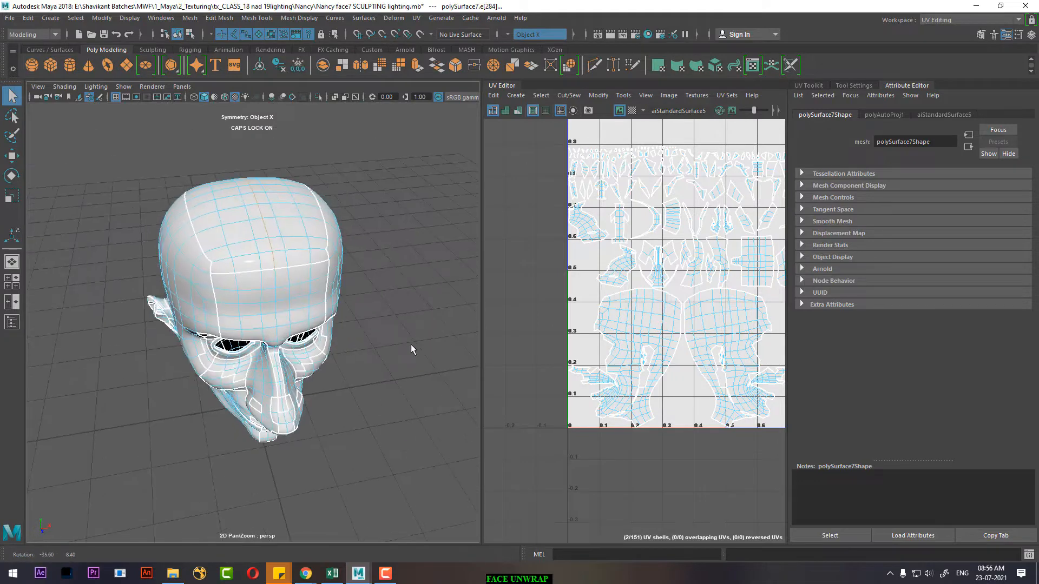
{"action": "scroll", "coordinate": [336, 325], "scroll_direction": "up", "scroll_amount": 5}
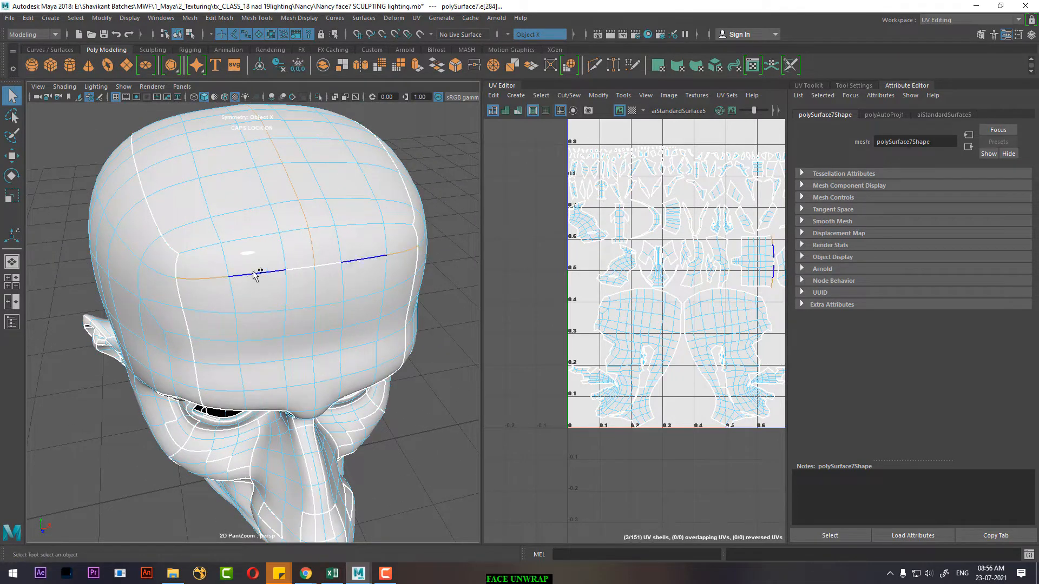
{"action": "double_click", "coordinate": [303, 265]}
{"action": "scroll", "coordinate": [328, 275], "scroll_direction": "down", "scroll_amount": 4}
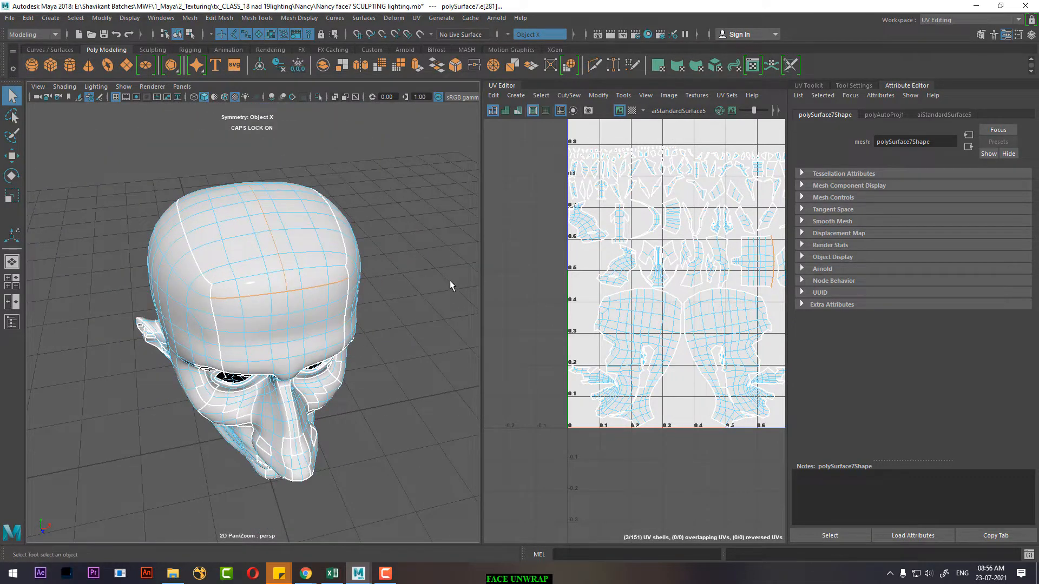
{"action": "scroll", "coordinate": [600, 287], "scroll_direction": "down", "scroll_amount": 3}
{"action": "right_click_drag", "start_coordinate": [678, 231], "coordinate": [602, 264], "text": "shift"}
Step: Select every edge except the forehead and back seam, cut them, and move and sew them into a single shell
{"action": "key", "text": "w"}
{"action": "scroll", "coordinate": [663, 312], "scroll_direction": "down", "scroll_amount": 2}
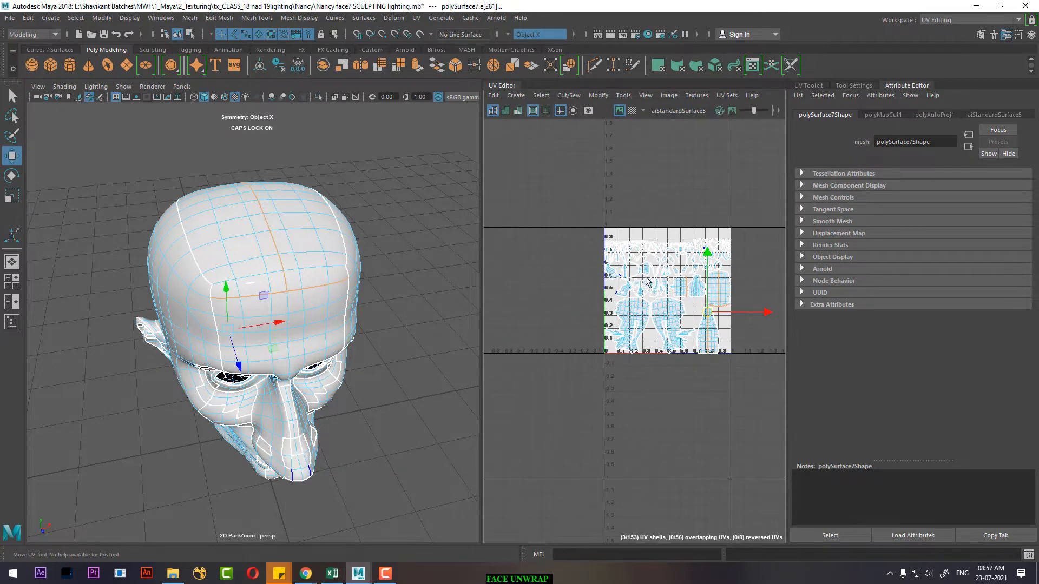
{"action": "middle_click_drag", "start_coordinate": [735, 249], "coordinate": [676, 247], "text": "alt"}
{"action": "right_click", "coordinate": [708, 219], "text": "shift"}
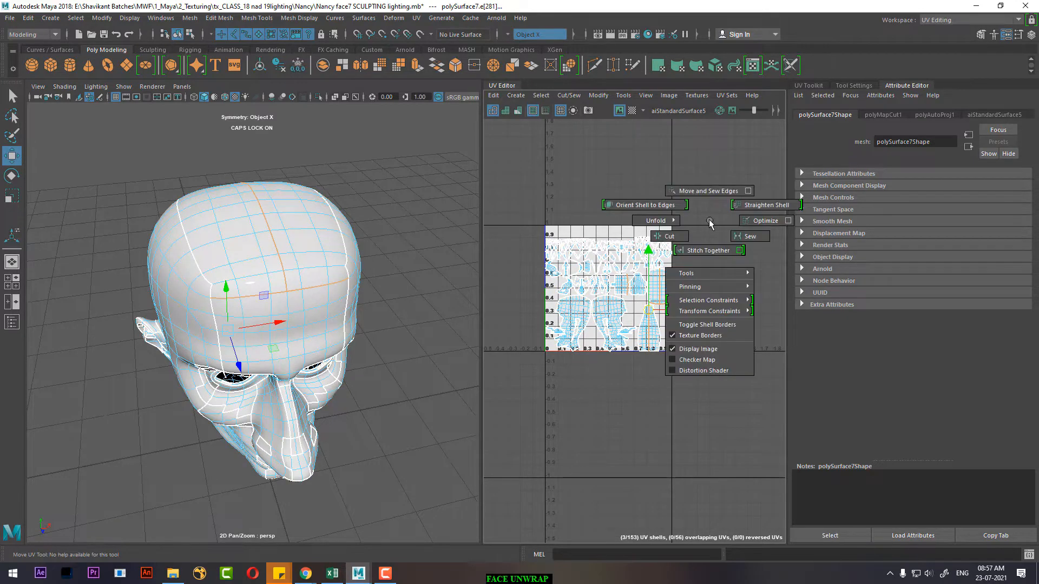
{"action": "right_click", "coordinate": [715, 196]}
{"action": "left_click", "coordinate": [720, 169]}
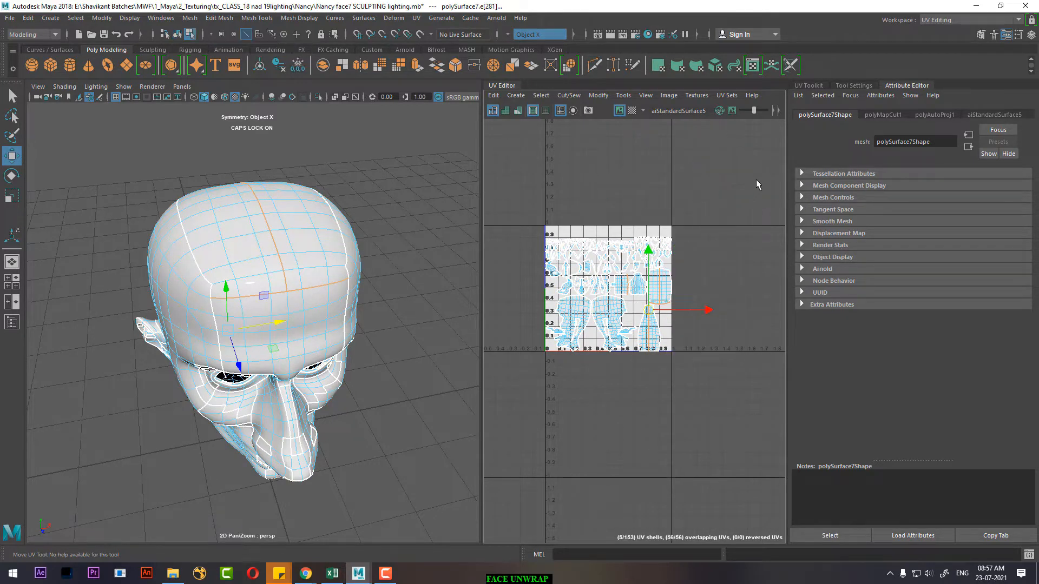
{"action": "left_click_drag", "start_coordinate": [762, 171], "coordinate": [503, 387]}
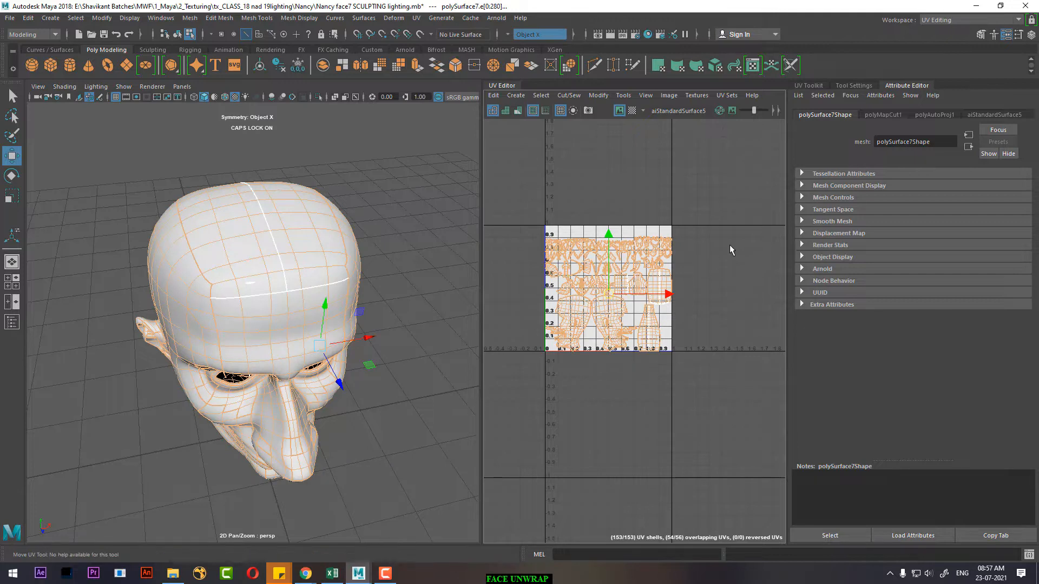
{"action": "right_click_drag", "start_coordinate": [729, 250], "coordinate": [615, 347], "text": "shift"}
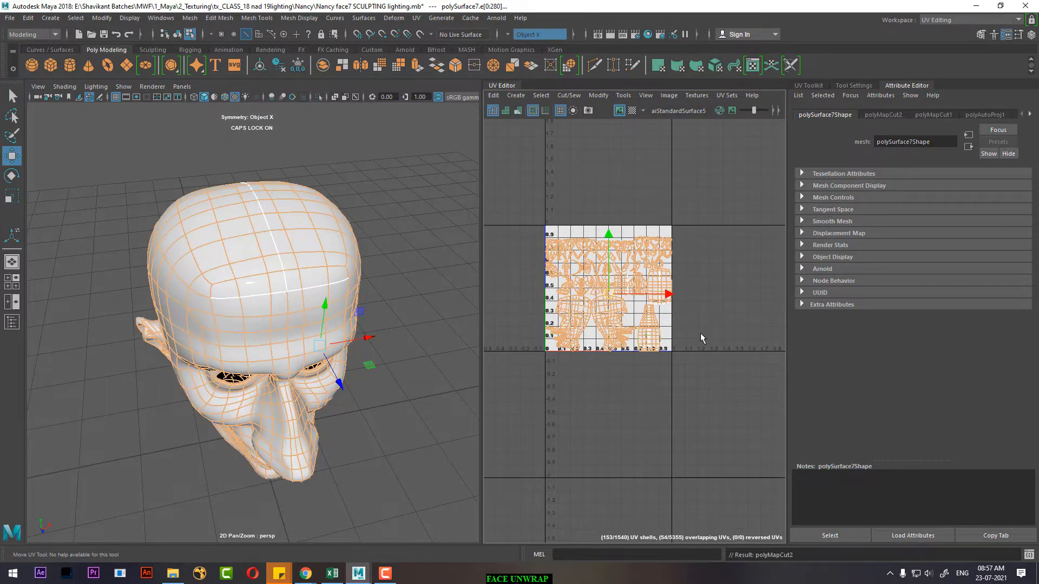
{"action": "right_click_drag", "start_coordinate": [700, 332], "coordinate": [693, 208], "text": "shift"}
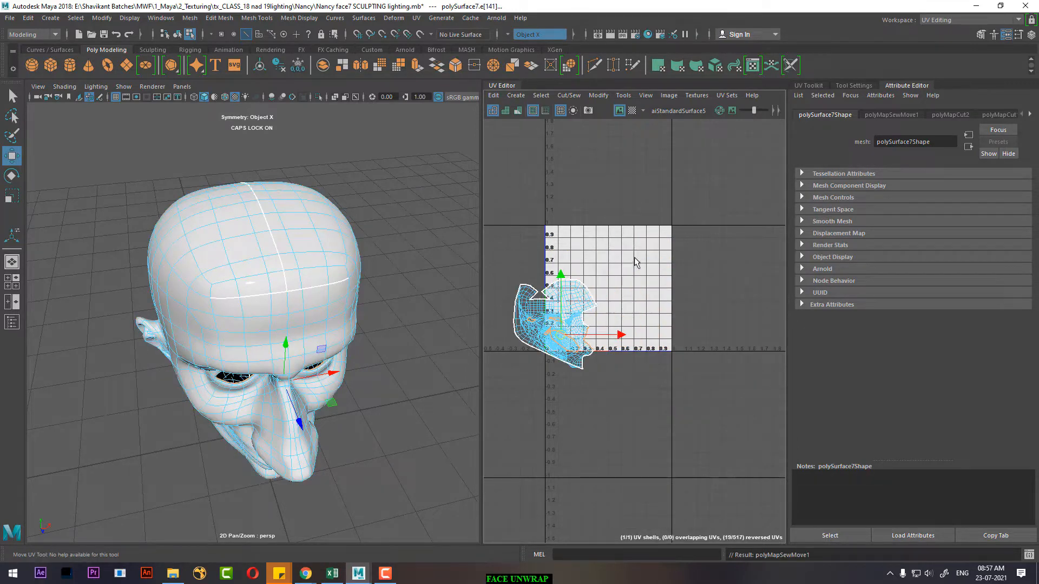
Step: Select all UVs of the sewn head shell and try to unfold them
{"action": "left_click_drag", "start_coordinate": [333, 325], "coordinate": [229, 297], "text": "alt"}
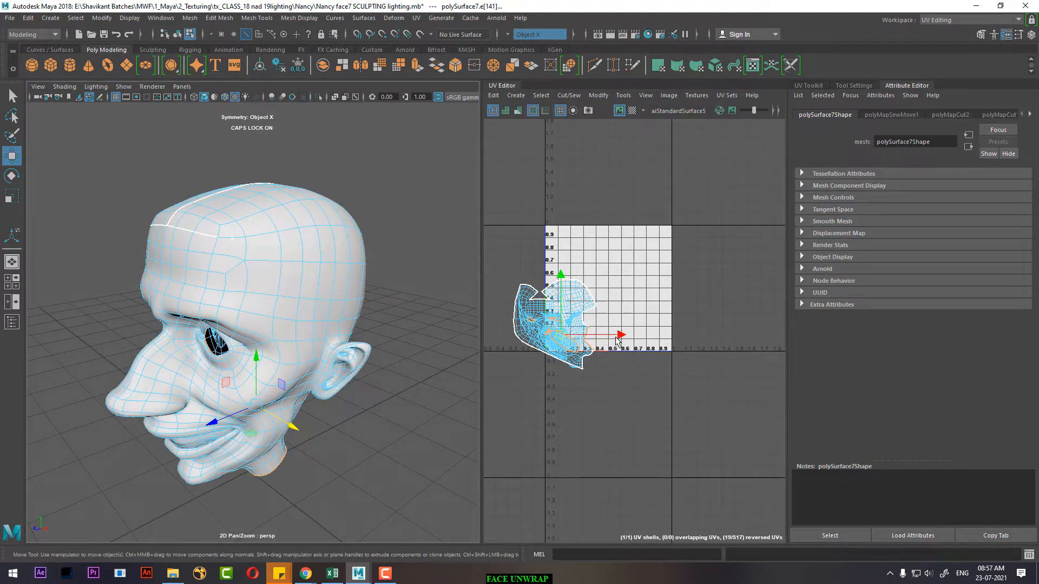
{"action": "right_click_drag", "start_coordinate": [577, 282], "coordinate": [627, 281]}
{"action": "left_click_drag", "start_coordinate": [676, 243], "coordinate": [458, 409]}
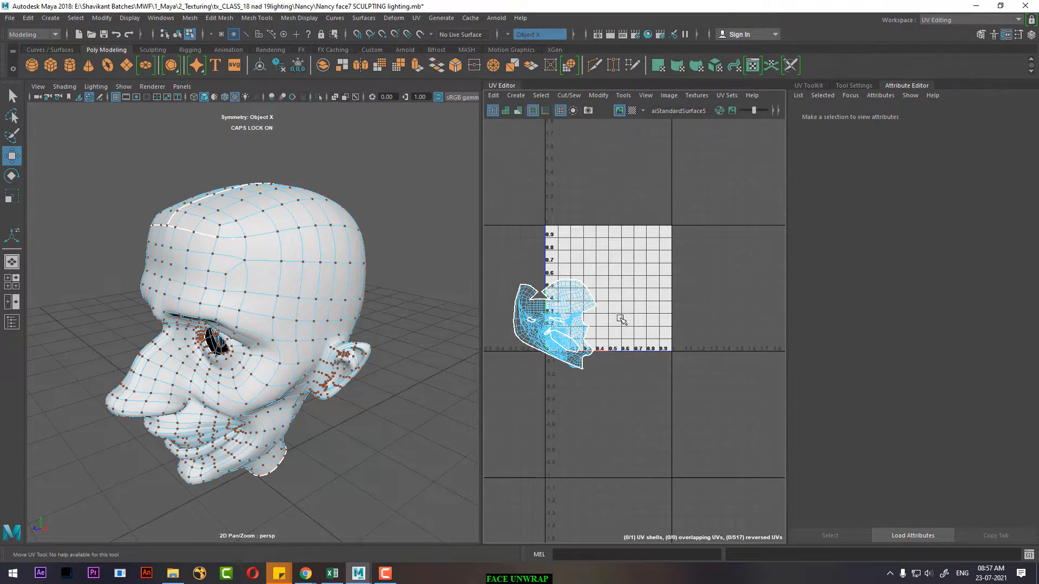
{"action": "right_click_drag", "start_coordinate": [571, 280], "coordinate": [547, 266]}
{"action": "right_click", "coordinate": [663, 266], "text": "shift"}
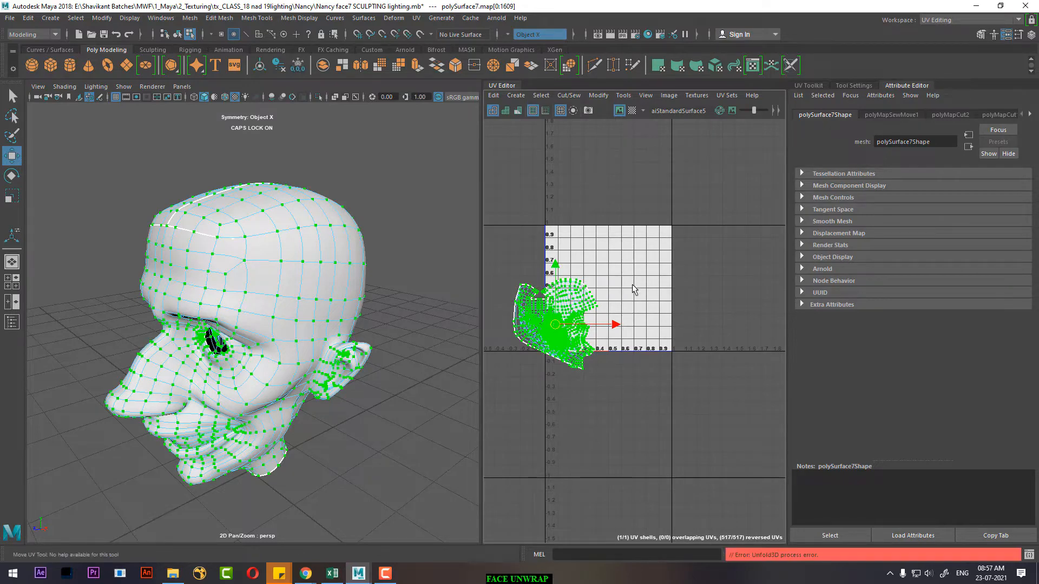
{"action": "left_click", "coordinate": [664, 294]}
Step: Switch to edge selection with the unsmoothed mesh display and select the edge directly above the ear
{"action": "scroll", "coordinate": [313, 261], "scroll_direction": "up", "scroll_amount": 6}
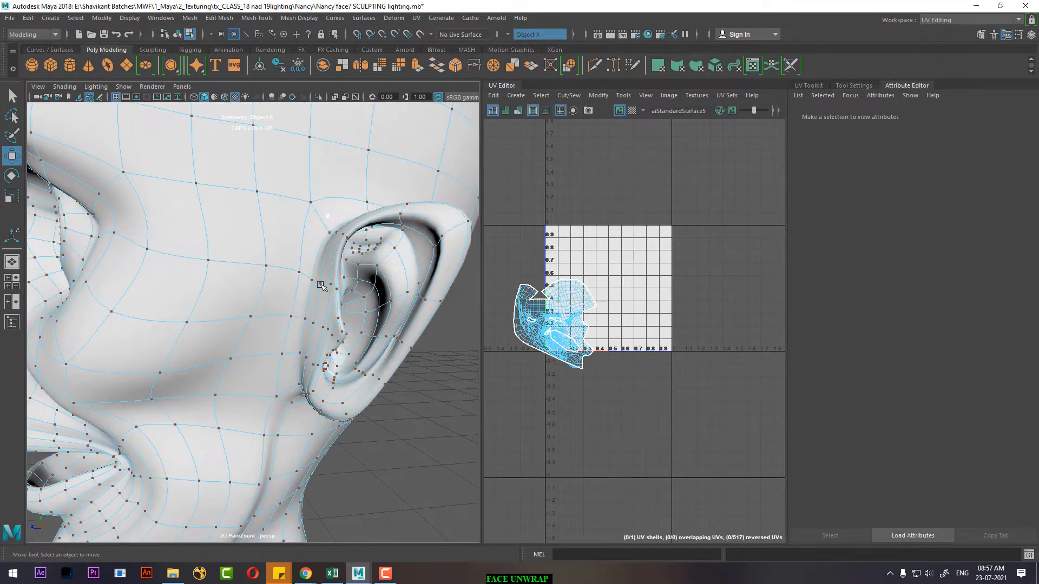
{"action": "right_click_drag", "start_coordinate": [313, 261], "coordinate": [328, 135]}
{"action": "key", "text": "1"}
{"action": "left_click_drag", "start_coordinate": [343, 204], "coordinate": [333, 270], "text": "alt"}
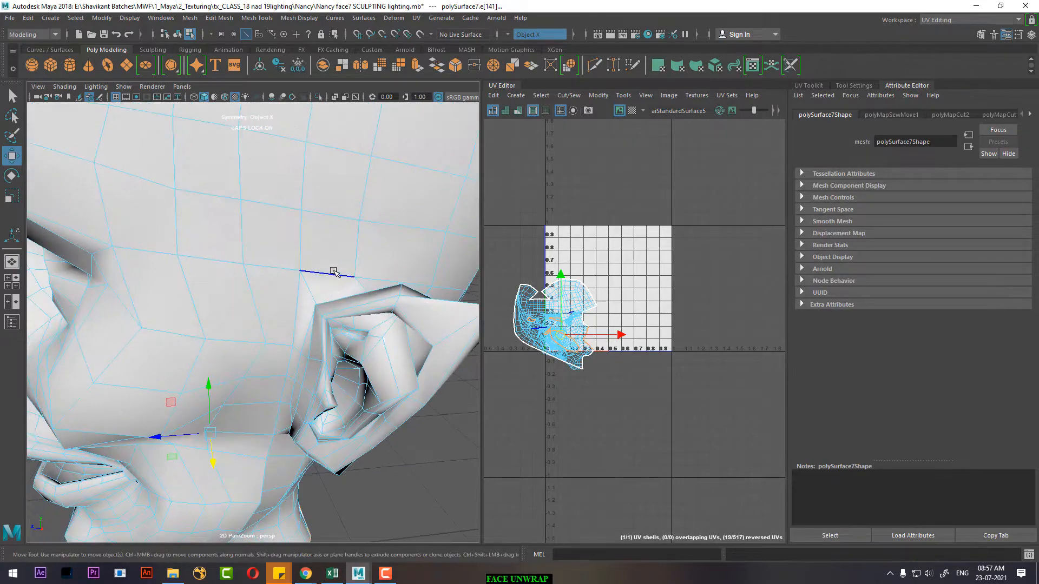
{"action": "left_click", "coordinate": [329, 272]}
{"action": "scroll", "coordinate": [266, 257], "scroll_direction": "down", "scroll_amount": 6}
{"action": "left_click_drag", "start_coordinate": [271, 312], "coordinate": [243, 265], "text": "alt"}
{"action": "scroll", "coordinate": [271, 284], "scroll_direction": "up", "scroll_amount": 4}
{"action": "scroll", "coordinate": [270, 284], "scroll_direction": "up", "scroll_amount": 3}
{"action": "scroll", "coordinate": [257, 294], "scroll_direction": "up", "scroll_amount": 2}
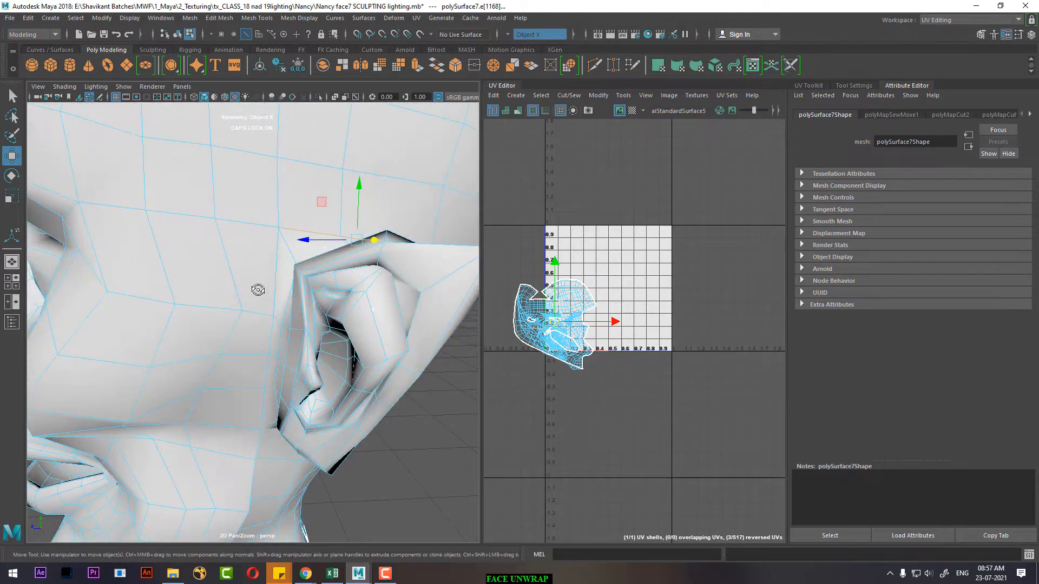
Step: Add the edges in front of, below and behind the ear to complete a seam around its base
{"action": "left_click", "coordinate": [277, 274]}
{"action": "double_click", "coordinate": [276, 276], "text": "shift"}
{"action": "left_click_drag", "start_coordinate": [276, 281], "coordinate": [210, 301], "text": "alt"}
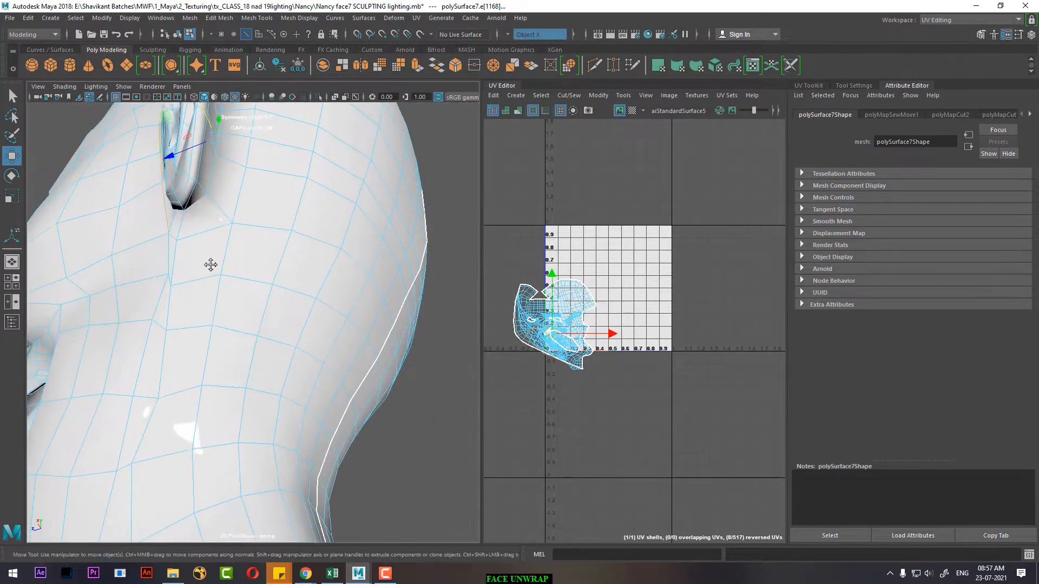
{"action": "middle_click_drag", "start_coordinate": [211, 264], "coordinate": [217, 272], "text": "alt"}
{"action": "left_click", "coordinate": [218, 270], "text": "shift"}
{"action": "left_click", "coordinate": [254, 237], "text": "shift"}
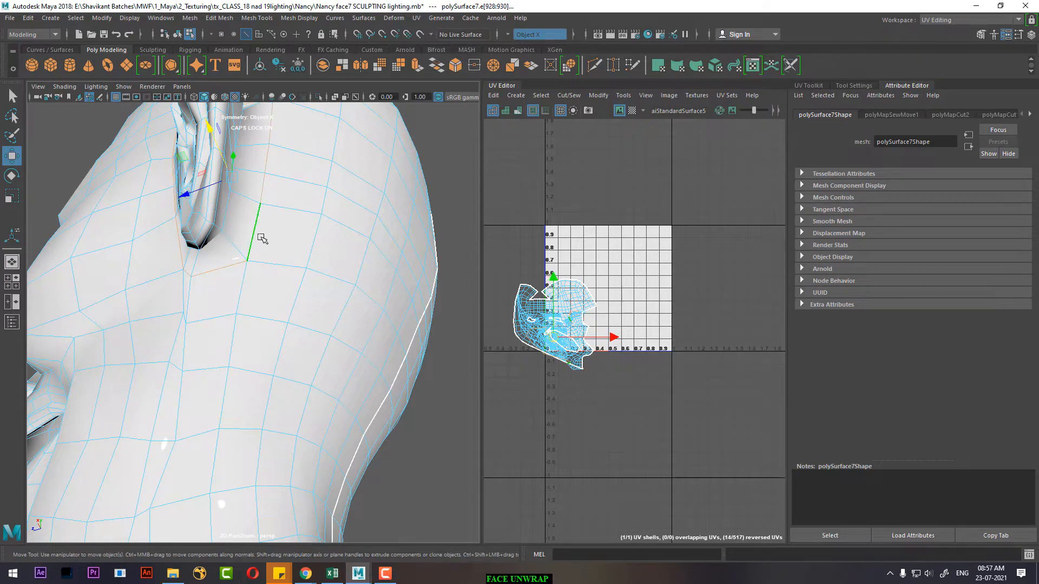
{"action": "left_click_drag", "start_coordinate": [260, 237], "coordinate": [317, 282], "text": "alt"}
{"action": "right_click_drag", "start_coordinate": [317, 281], "coordinate": [233, 271], "text": "alt"}
{"action": "left_click_drag", "start_coordinate": [232, 271], "coordinate": [341, 284], "text": "alt"}
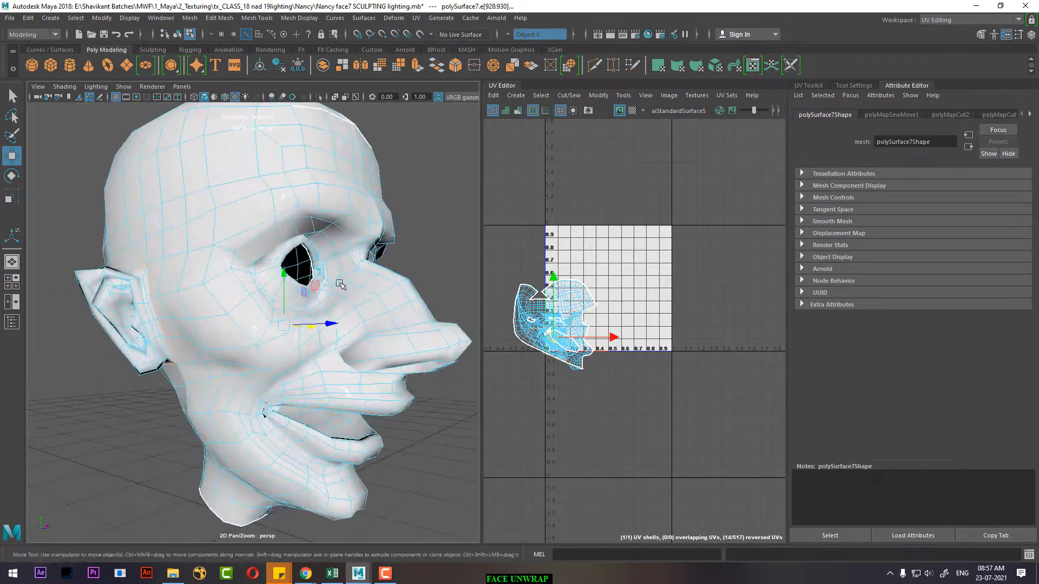
Step: Cut the UVs along the ear seams and move the head shell up and away from the ear shells
{"action": "mouse_move", "coordinate": [284, 308]}
{"action": "left_mouse_down", "text": "alt"}
{"action": "mouse_move", "coordinate": [317, 304]}
{"action": "mouse_move", "coordinate": [300, 300]}
{"action": "left_mouse_up", "text": "alt"}
{"action": "right_click_drag", "start_coordinate": [693, 290], "coordinate": [565, 315]}
{"action": "left_click", "coordinate": [553, 293]}
{"action": "left_click_drag", "start_coordinate": [564, 317], "coordinate": [702, 228]}
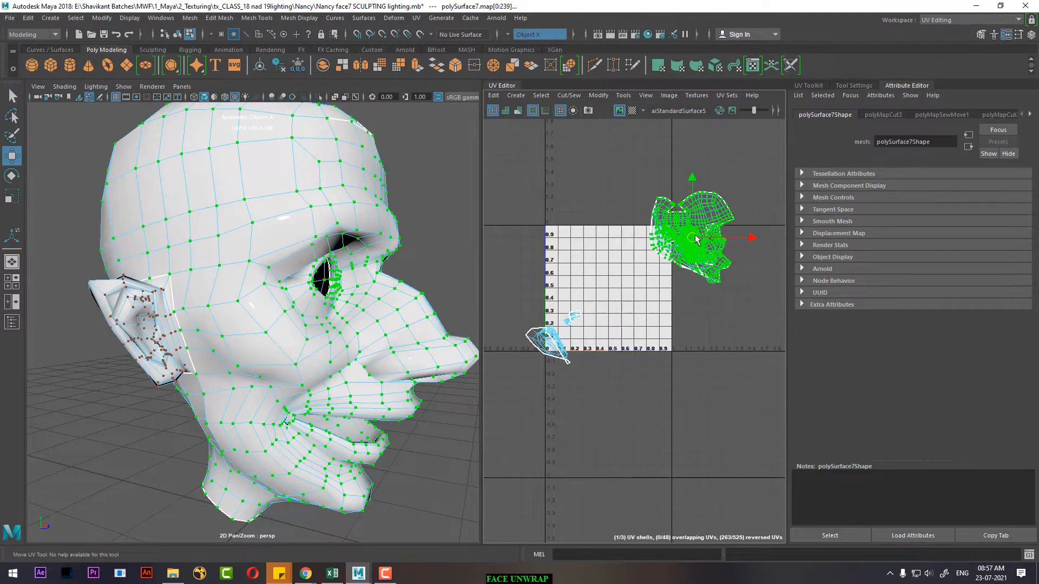
Step: Unfold the separated head shell
{"action": "left_click_drag", "start_coordinate": [206, 400], "coordinate": [229, 401], "text": "alt"}
{"action": "scroll", "coordinate": [617, 270], "scroll_direction": "down", "scroll_amount": 1}
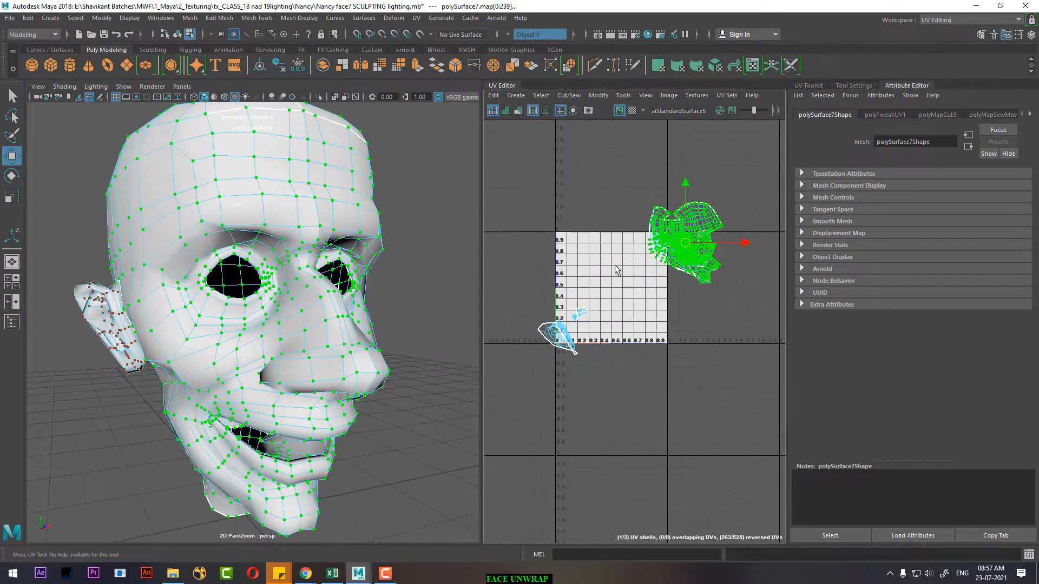
{"action": "middle_click_drag", "start_coordinate": [617, 271], "coordinate": [571, 311], "text": "alt"}
{"action": "scroll", "coordinate": [638, 349], "scroll_direction": "up", "scroll_amount": 3}
{"action": "right_click_drag", "start_coordinate": [684, 235], "coordinate": [561, 239], "text": "shift"}
{"action": "scroll", "coordinate": [627, 276], "scroll_direction": "up", "scroll_amount": 2}
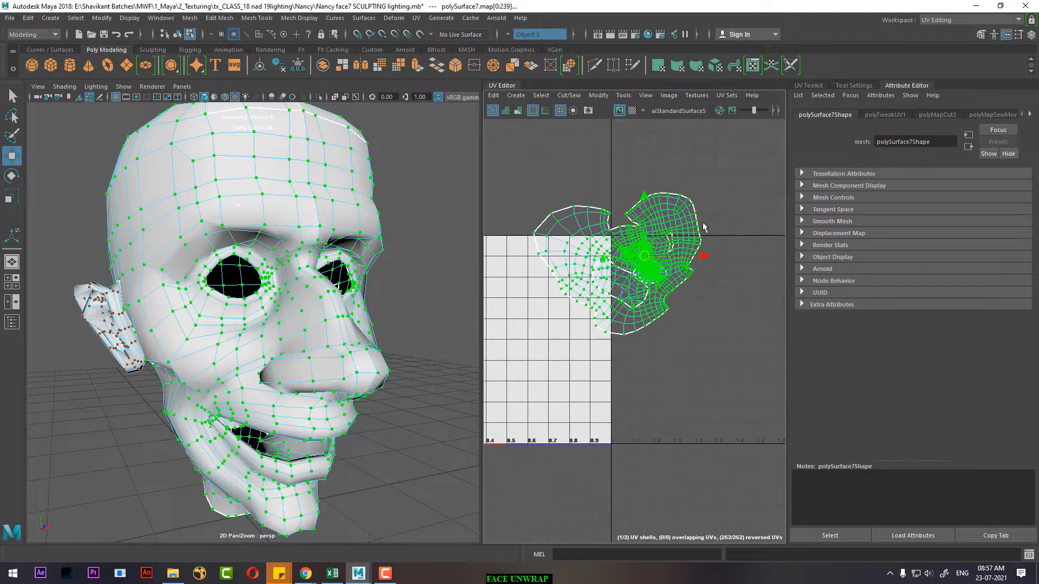
Step: Retry the unfold with the Unfold3D method, and apply it to the head shell with the method set to Legacy
{"action": "right_click_drag", "start_coordinate": [713, 204], "coordinate": [640, 211], "text": "shift"}
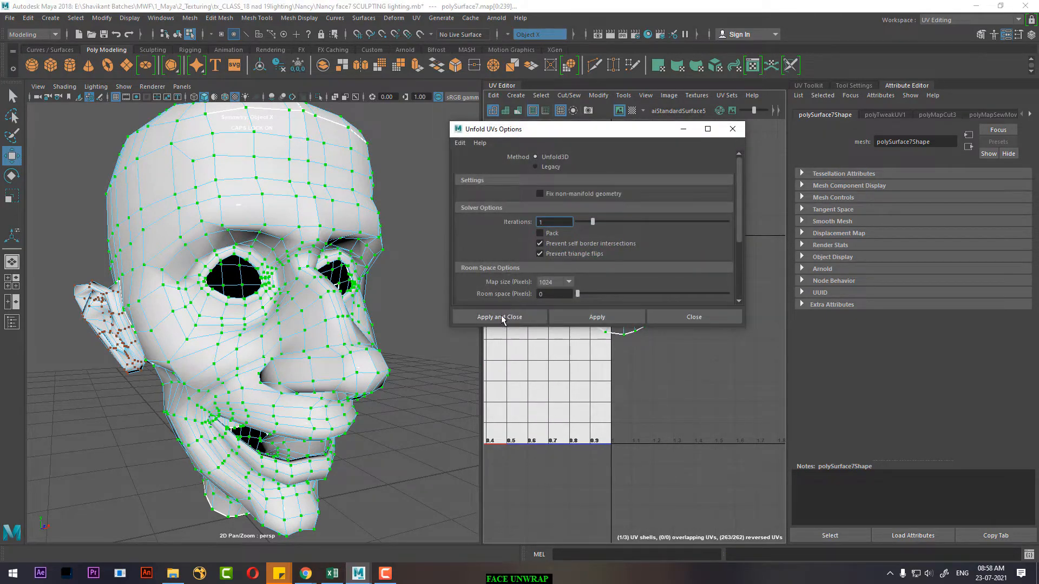
{"action": "left_click", "coordinate": [500, 318]}
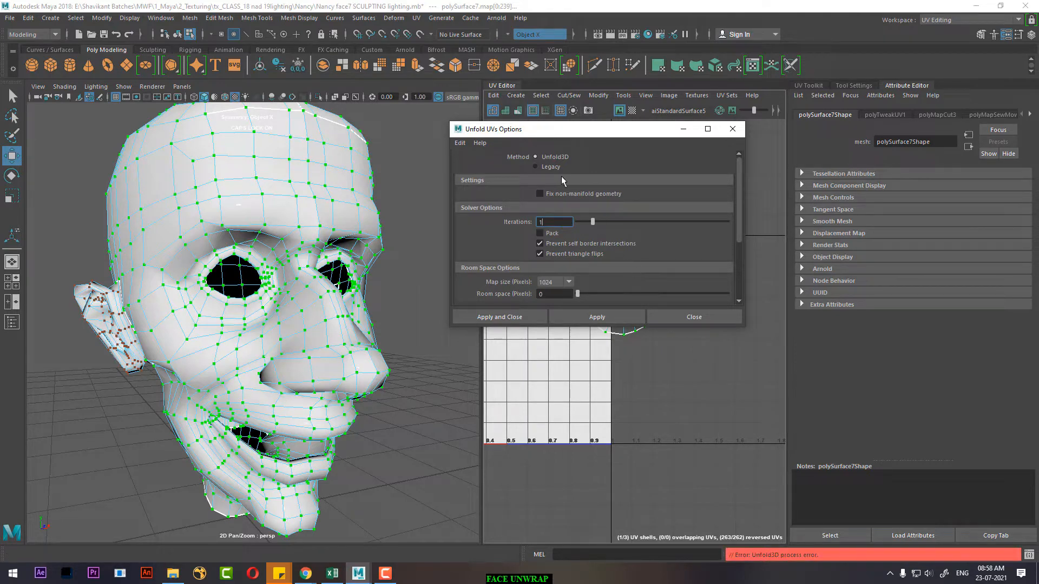
{"action": "left_click", "coordinate": [551, 167]}
{"action": "left_click_drag", "start_coordinate": [568, 128], "coordinate": [827, 140]}
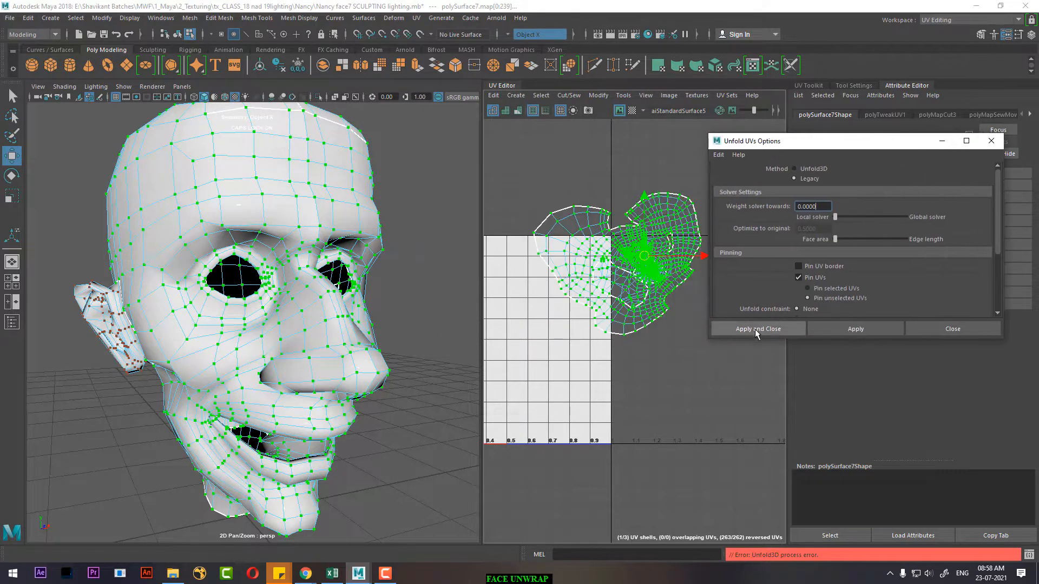
{"action": "left_click", "coordinate": [755, 329]}
{"action": "scroll", "coordinate": [691, 304], "scroll_direction": "up", "scroll_amount": 4}
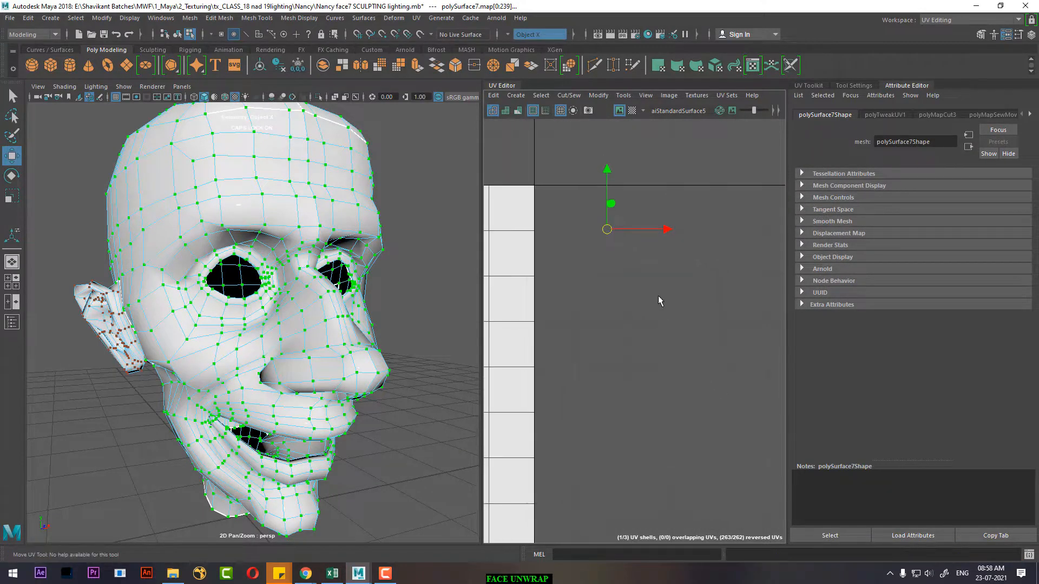
Step: Switch to edge selection and select the edge loop at the inner corner of the eye
{"action": "scroll", "coordinate": [657, 297], "scroll_direction": "down", "scroll_amount": 5}
{"action": "left_click_drag", "start_coordinate": [303, 336], "coordinate": [281, 311], "text": "alt"}
{"action": "scroll", "coordinate": [272, 345], "scroll_direction": "up", "scroll_amount": 6}
{"action": "right_click_drag", "start_coordinate": [281, 311], "coordinate": [278, 249]}
{"action": "left_click_drag", "start_coordinate": [278, 249], "coordinate": [317, 307], "text": "alt"}
{"action": "scroll", "coordinate": [260, 265], "scroll_direction": "up", "scroll_amount": 3}
{"action": "scroll", "coordinate": [317, 307], "scroll_direction": "up", "scroll_amount": 3}
{"action": "scroll", "coordinate": [316, 307], "scroll_direction": "up", "scroll_amount": 1}
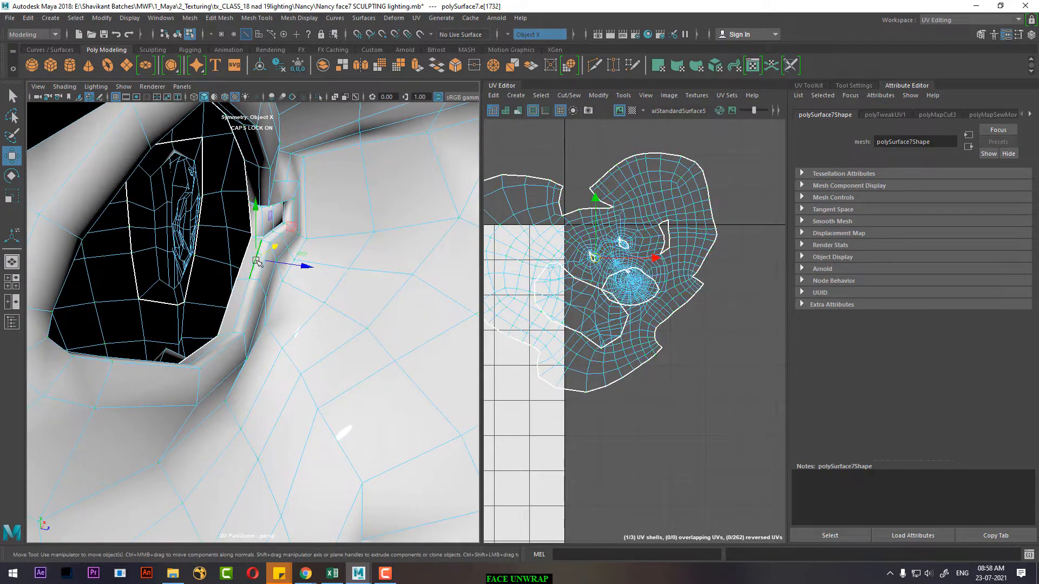
{"action": "double_click", "coordinate": [256, 260]}
Step: Select the edges bounding the small inner eye-corner pieces and cut the UVs along them
{"action": "scroll", "coordinate": [255, 261], "scroll_direction": "down", "scroll_amount": 5}
{"action": "left_click_drag", "start_coordinate": [256, 262], "coordinate": [178, 238], "text": "alt"}
{"action": "scroll", "coordinate": [250, 304], "scroll_direction": "up", "scroll_amount": 2}
{"action": "left_click_drag", "start_coordinate": [283, 301], "coordinate": [260, 350], "text": "alt"}
{"action": "scroll", "coordinate": [360, 331], "scroll_direction": "down", "scroll_amount": 2}
{"action": "scroll", "coordinate": [273, 335], "scroll_direction": "down", "scroll_amount": 5}
{"action": "scroll", "coordinate": [277, 369], "scroll_direction": "up", "scroll_amount": 3}
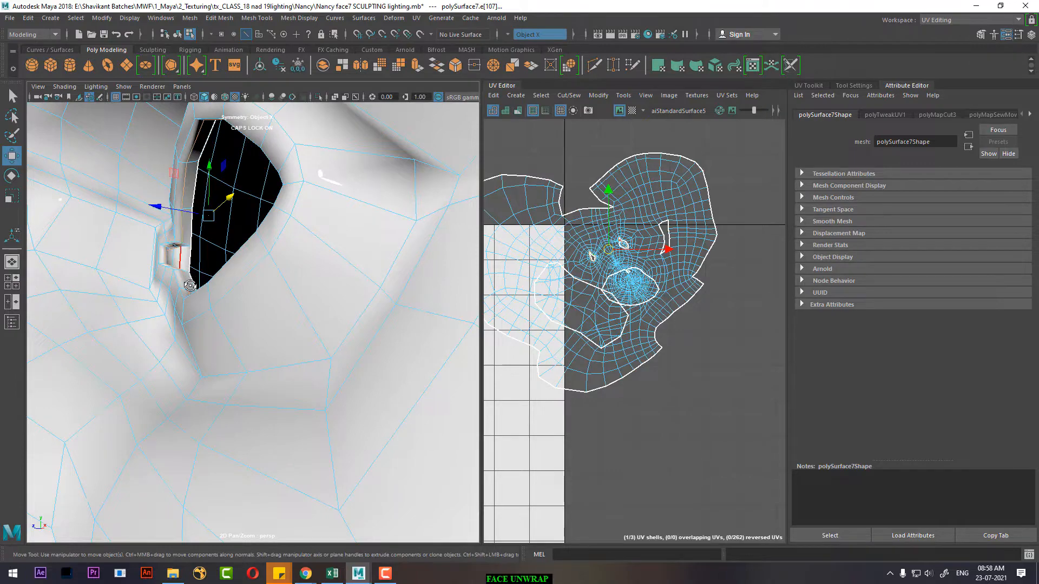
{"action": "left_click_drag", "start_coordinate": [190, 285], "coordinate": [281, 295], "text": "alt"}
{"action": "scroll", "coordinate": [657, 322], "scroll_direction": "down", "scroll_amount": 1}
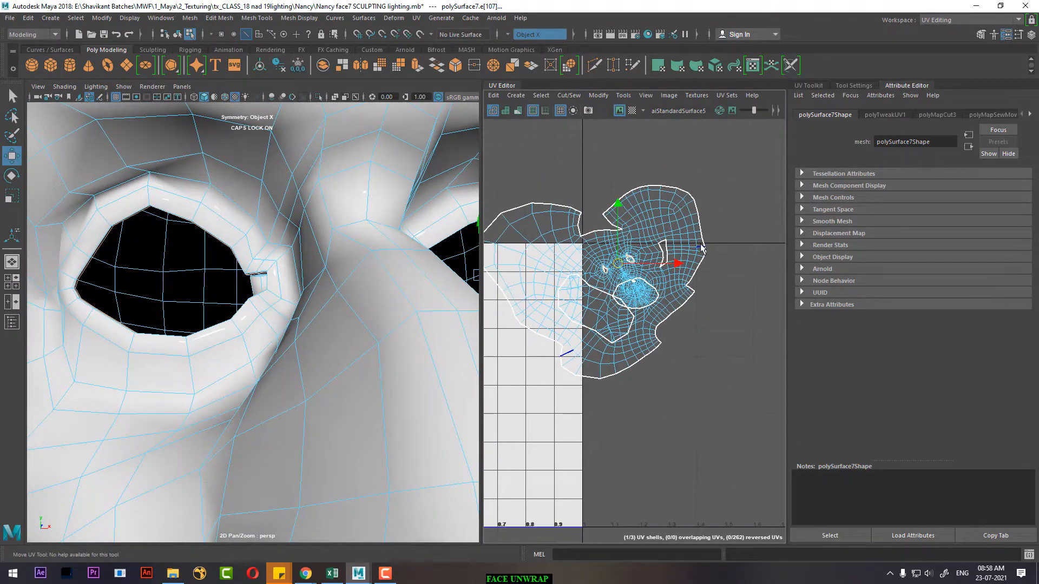
{"action": "right_click_drag", "start_coordinate": [698, 246], "coordinate": [599, 280], "text": "shift"}
{"action": "scroll", "coordinate": [599, 271], "scroll_direction": "up", "scroll_amount": 2}
{"action": "key", "text": "ctrl+z"}
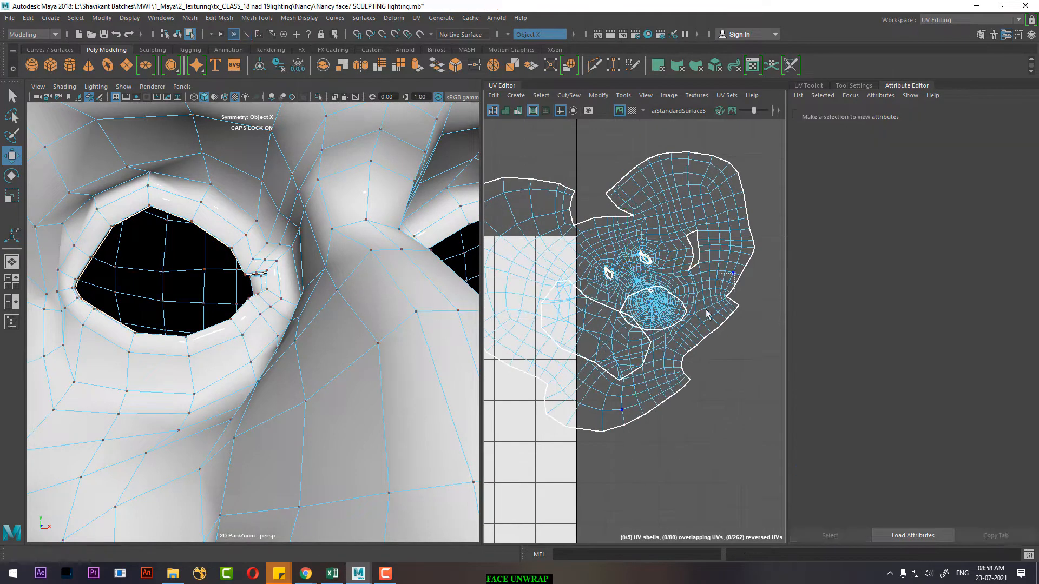
Step: Select the head's UV shell and move it down, away from the small eye-corner shells
{"action": "right_click_drag", "start_coordinate": [686, 323], "coordinate": [639, 364], "text": "shift"}
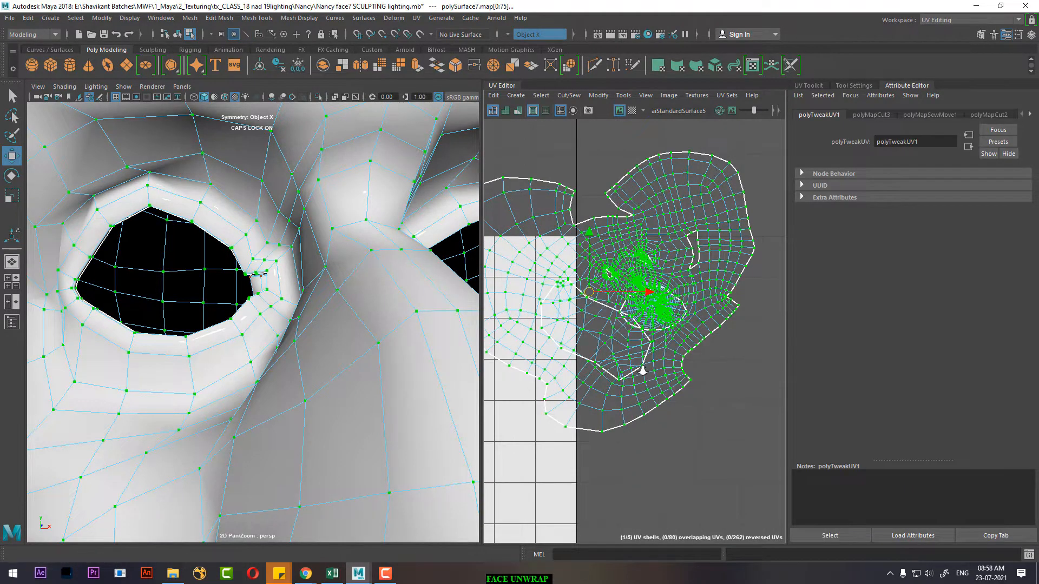
{"action": "scroll", "coordinate": [656, 395], "scroll_direction": "down", "scroll_amount": 2}
{"action": "mouse_move", "coordinate": [619, 328]}
{"action": "left_mouse_down"}
{"action": "mouse_move", "coordinate": [637, 328]}
{"action": "mouse_move", "coordinate": [627, 331]}
{"action": "left_mouse_up"}
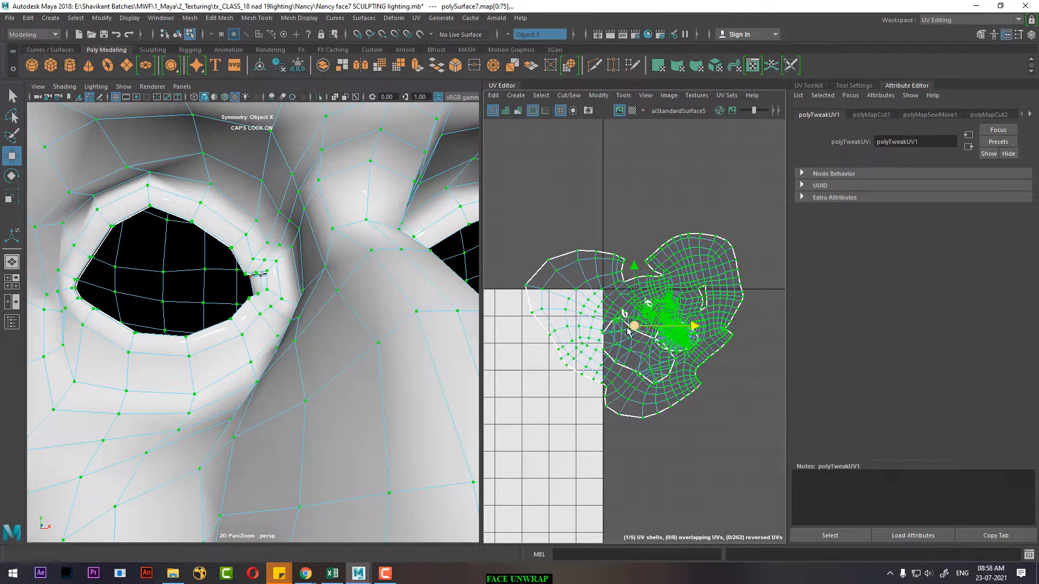
{"action": "middle_click_drag", "start_coordinate": [665, 360], "coordinate": [682, 469]}
{"action": "scroll", "coordinate": [290, 387], "scroll_direction": "down", "scroll_amount": 5}
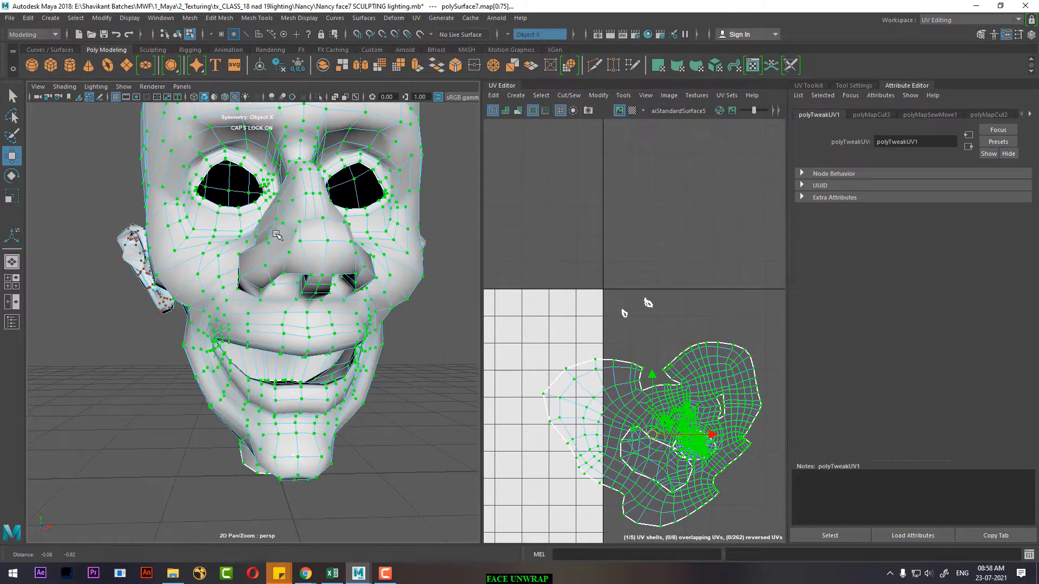
Step: Select the edge loop around the inside of the mouth and cut the UVs along it
{"action": "left_click_drag", "start_coordinate": [290, 385], "coordinate": [194, 392], "text": "alt"}
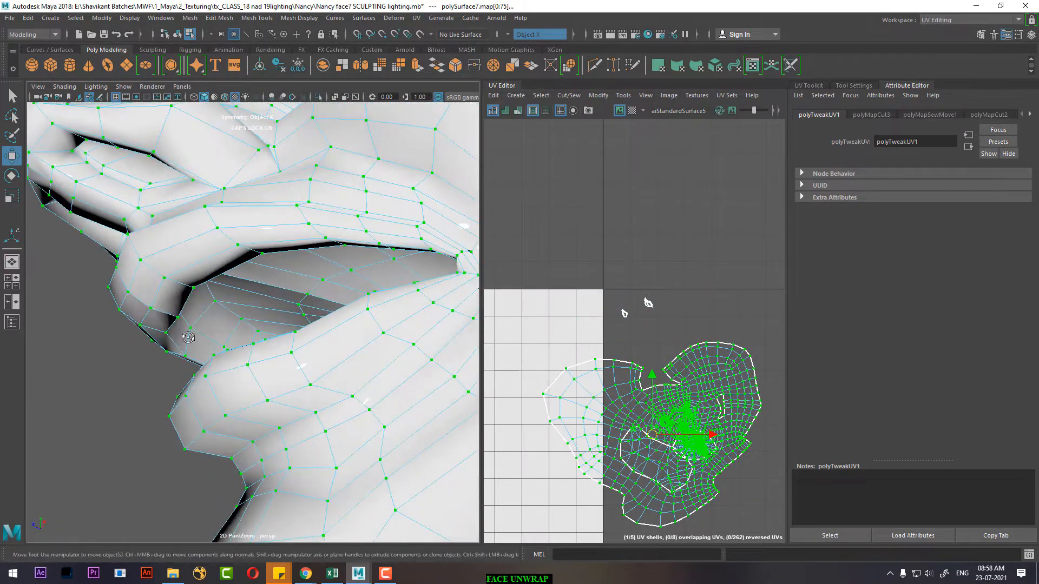
{"action": "left_click_drag", "start_coordinate": [188, 337], "coordinate": [161, 287], "text": "alt"}
{"action": "right_click_drag", "start_coordinate": [160, 276], "coordinate": [157, 219]}
{"action": "left_click_drag", "start_coordinate": [155, 209], "coordinate": [424, 341], "text": "alt"}
{"action": "left_click", "coordinate": [210, 322]}
{"action": "right_click_drag", "start_coordinate": [698, 319], "coordinate": [518, 382], "text": "shift"}
Step: Select the head's UV shell and move it up, away from the mouth-interior shell
{"action": "left_click", "coordinate": [699, 370]}
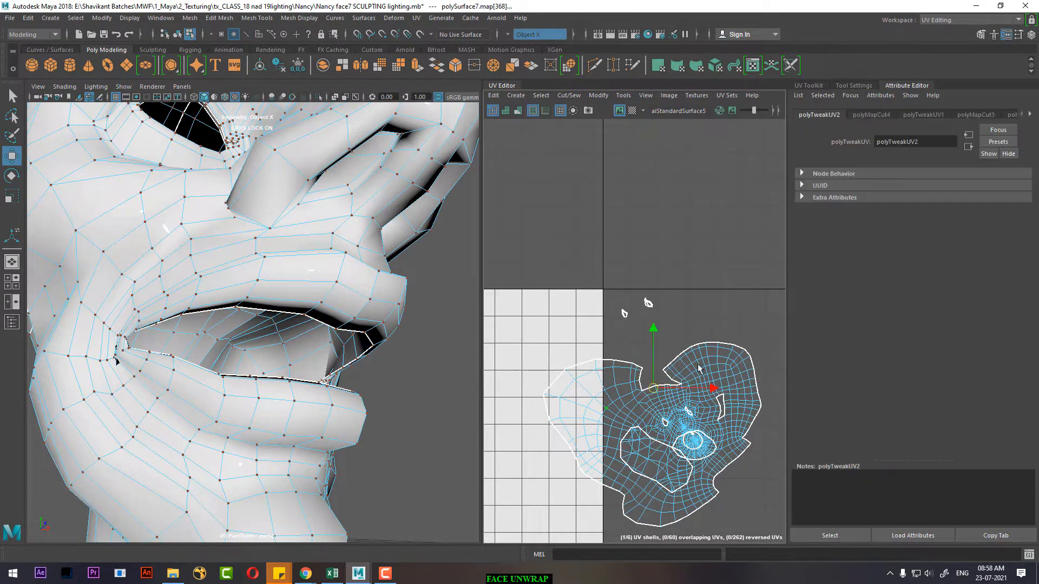
{"action": "right_click_drag", "start_coordinate": [649, 375], "coordinate": [680, 391], "text": "ctrl"}
{"action": "left_click_drag", "start_coordinate": [653, 433], "coordinate": [602, 199]}
{"action": "scroll", "coordinate": [608, 363], "scroll_direction": "down", "scroll_amount": 3}
{"action": "middle_click_drag", "start_coordinate": [608, 363], "coordinate": [616, 376], "text": "alt"}
{"action": "scroll", "coordinate": [617, 373], "scroll_direction": "up", "scroll_amount": 1}
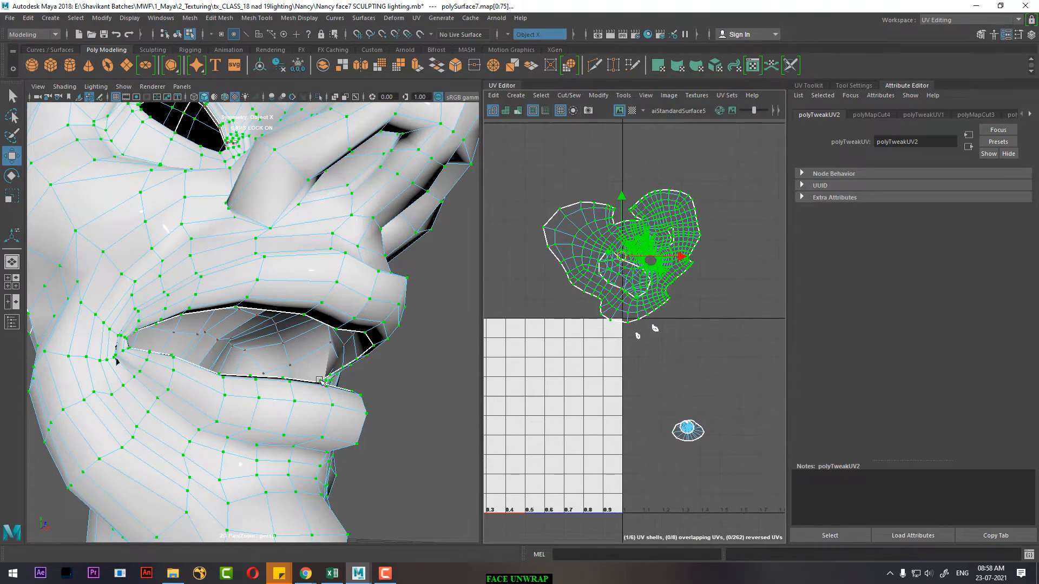
Step: Select the edge loops around the nostrils and cut the UVs along them
{"action": "scroll", "coordinate": [254, 375], "scroll_direction": "down", "scroll_amount": 2}
{"action": "left_click_drag", "start_coordinate": [254, 375], "coordinate": [326, 272], "text": "alt"}
{"action": "middle_click_drag", "start_coordinate": [326, 272], "coordinate": [303, 308], "text": "alt"}
{"action": "left_click_drag", "start_coordinate": [303, 307], "coordinate": [346, 303], "text": "alt"}
{"action": "right_click_drag", "start_coordinate": [325, 260], "coordinate": [325, 217]}
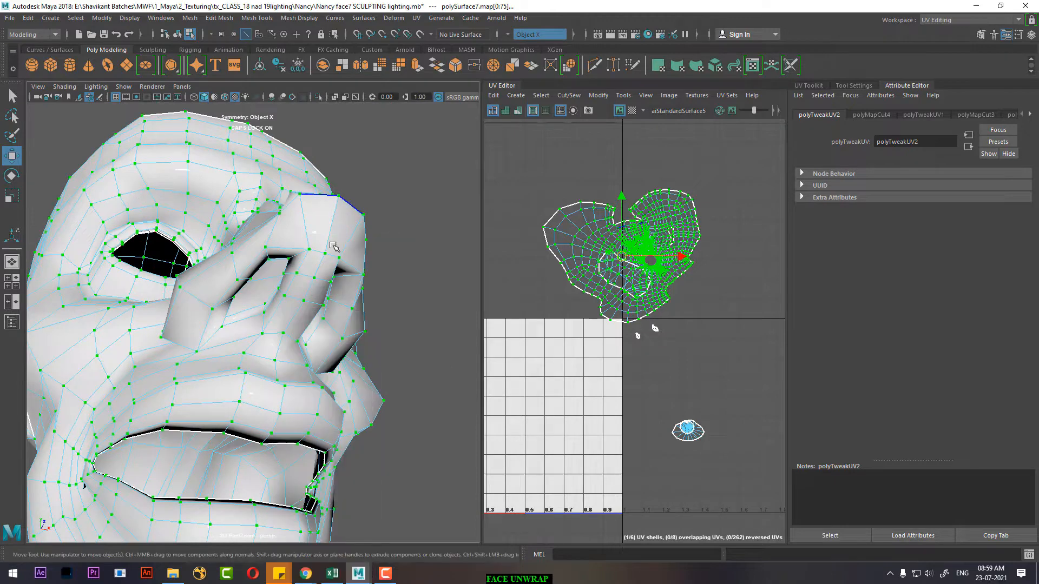
{"action": "scroll", "coordinate": [376, 326], "scroll_direction": "up", "scroll_amount": 3}
{"action": "left_click", "coordinate": [368, 309]}
{"action": "left_click_drag", "start_coordinate": [368, 311], "coordinate": [195, 336], "text": "alt"}
{"action": "scroll", "coordinate": [285, 391], "scroll_direction": "down", "scroll_amount": 4}
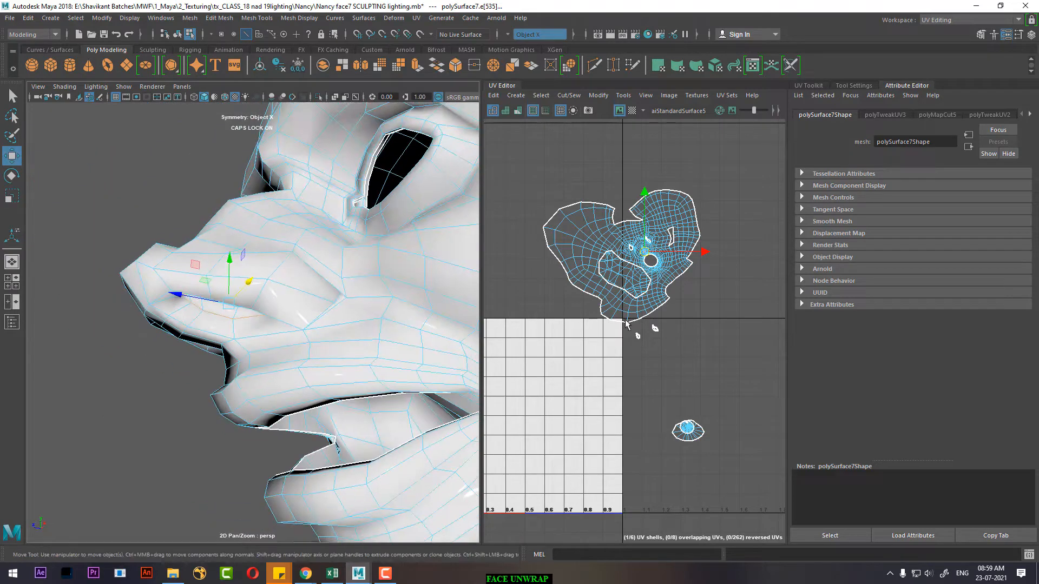
{"action": "right_click", "coordinate": [708, 271], "text": "shift"}
{"action": "right_click_drag", "start_coordinate": [708, 271], "coordinate": [596, 326], "text": "shift"}
Step: Select the head's UV shell and move it up and left, away from the small nostril shells
{"action": "right_click_drag", "start_coordinate": [637, 287], "coordinate": [686, 289]}
{"action": "right_click", "coordinate": [638, 305], "text": "ctrl"}
{"action": "left_click", "coordinate": [688, 320]}
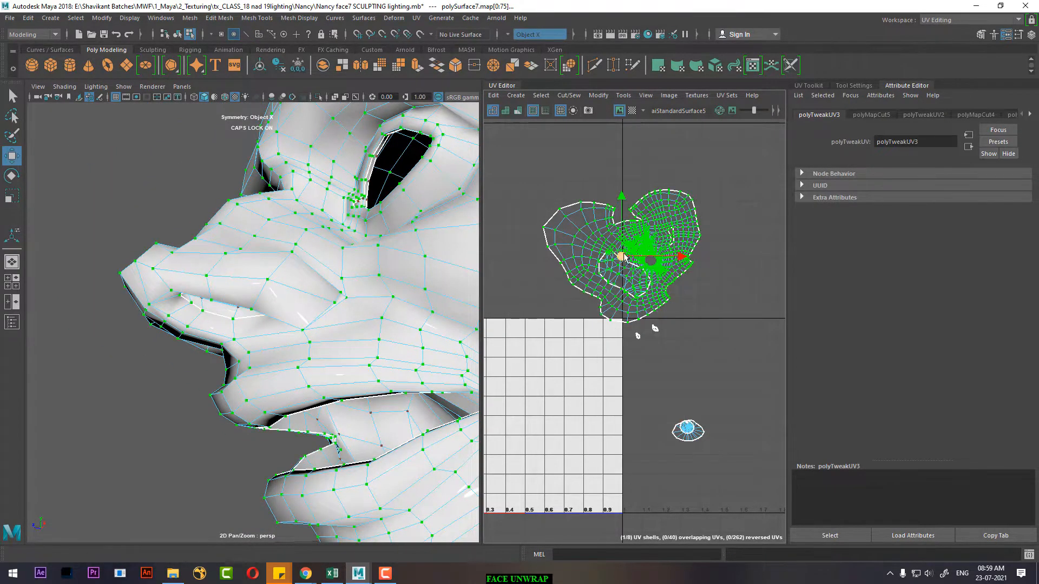
{"action": "left_click_drag", "start_coordinate": [623, 254], "coordinate": [542, 193]}
{"action": "middle_click_drag", "start_coordinate": [668, 308], "coordinate": [733, 390], "text": "alt"}
{"action": "mouse_move", "coordinate": [734, 389]}
{"action": "right_mouse_down", "text": "alt"}
{"action": "mouse_move", "coordinate": [644, 329]}
{"action": "mouse_move", "coordinate": [728, 395]}
{"action": "right_mouse_up", "text": "alt"}
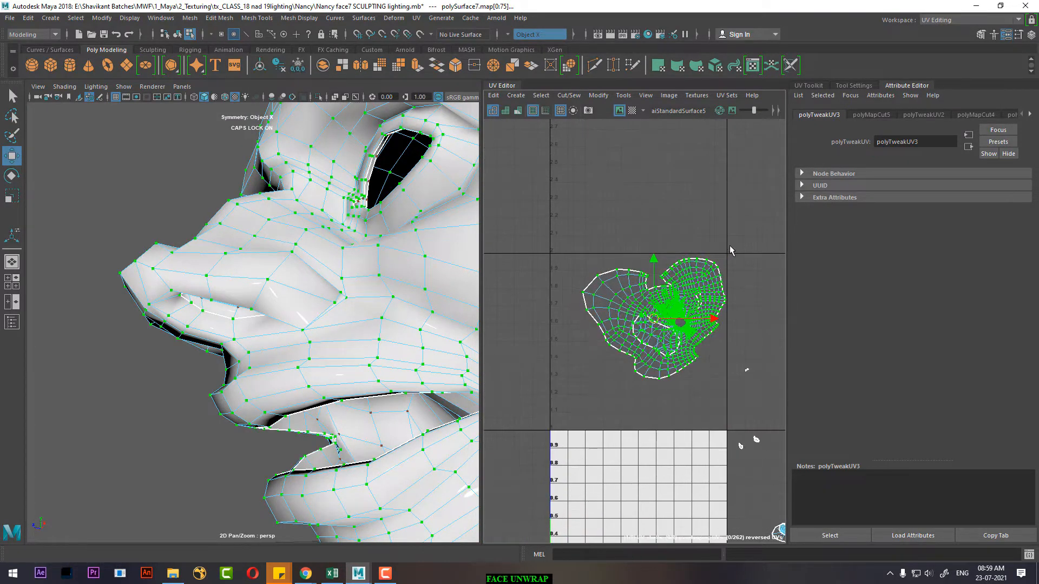
Step: Try to unfold the head shell, undo that attempt, and retry with the Unfold3D method
{"action": "right_click_drag", "start_coordinate": [726, 251], "coordinate": [622, 257], "text": "shift"}
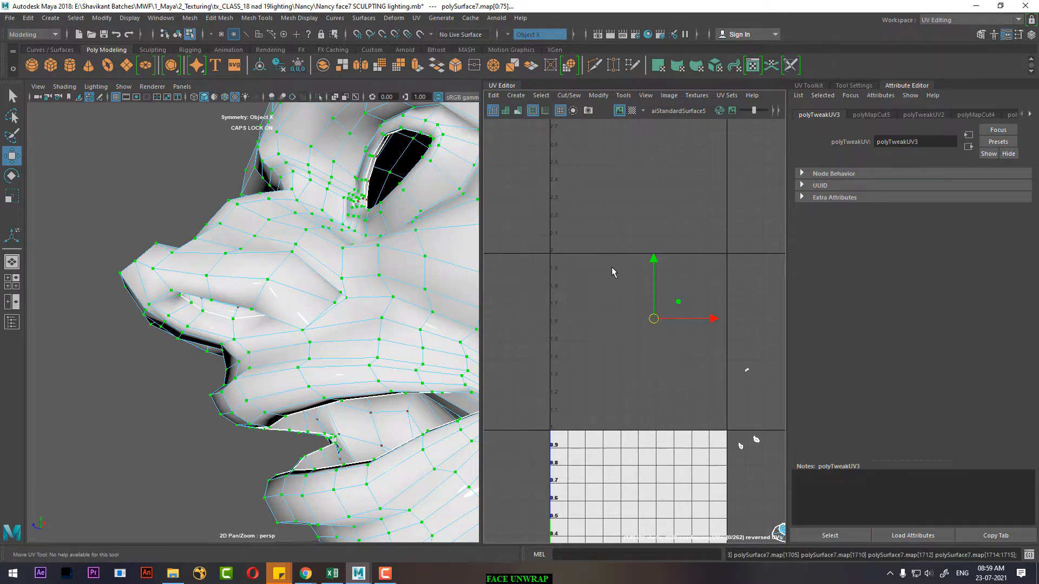
{"action": "key", "text": "ctrl+z"}
{"action": "right_click_drag", "start_coordinate": [696, 270], "coordinate": [622, 266], "text": "shift"}
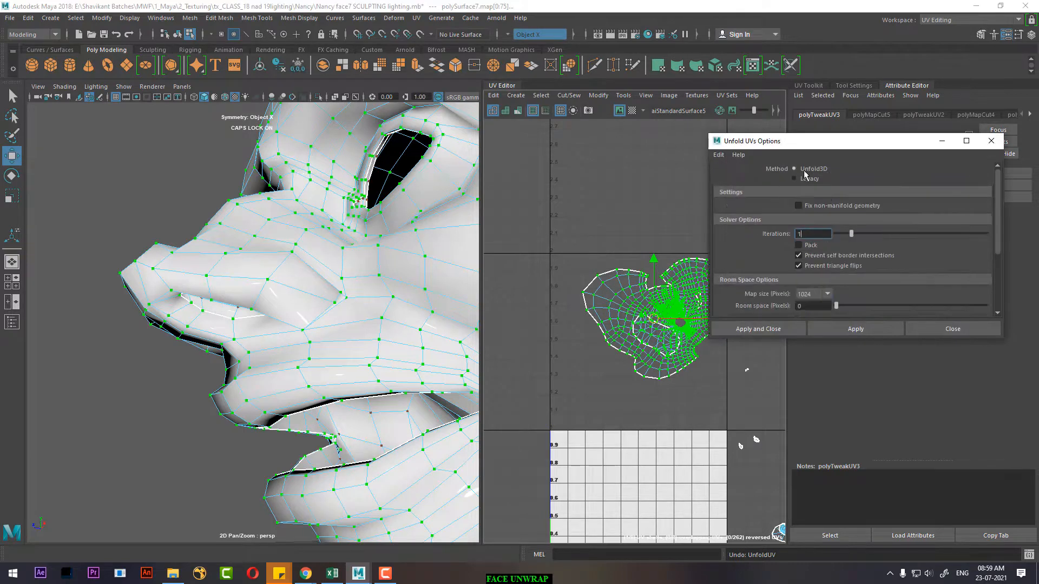
{"action": "left_click", "coordinate": [842, 332]}
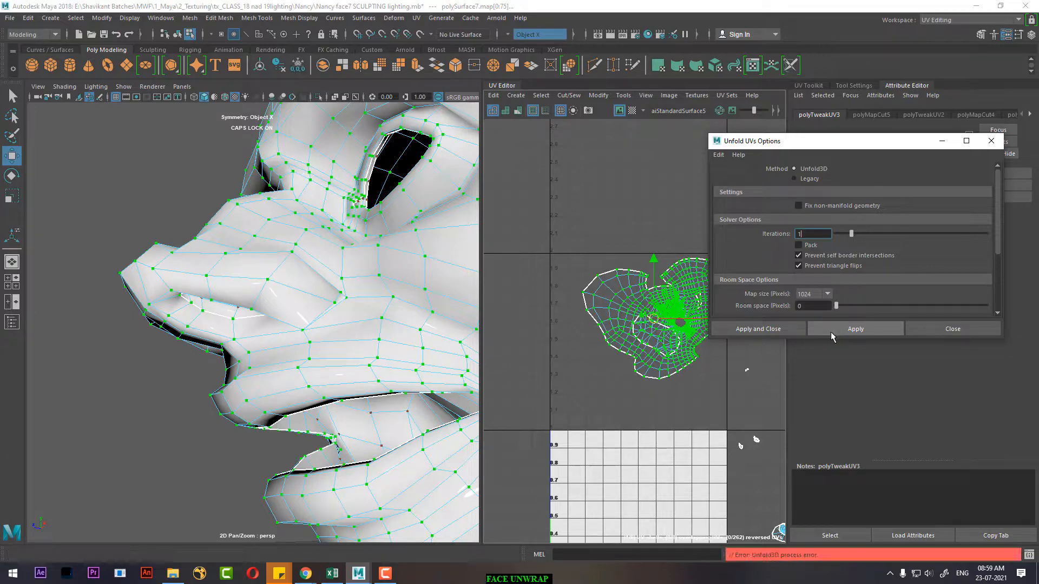
{"action": "left_click", "coordinate": [939, 334]}
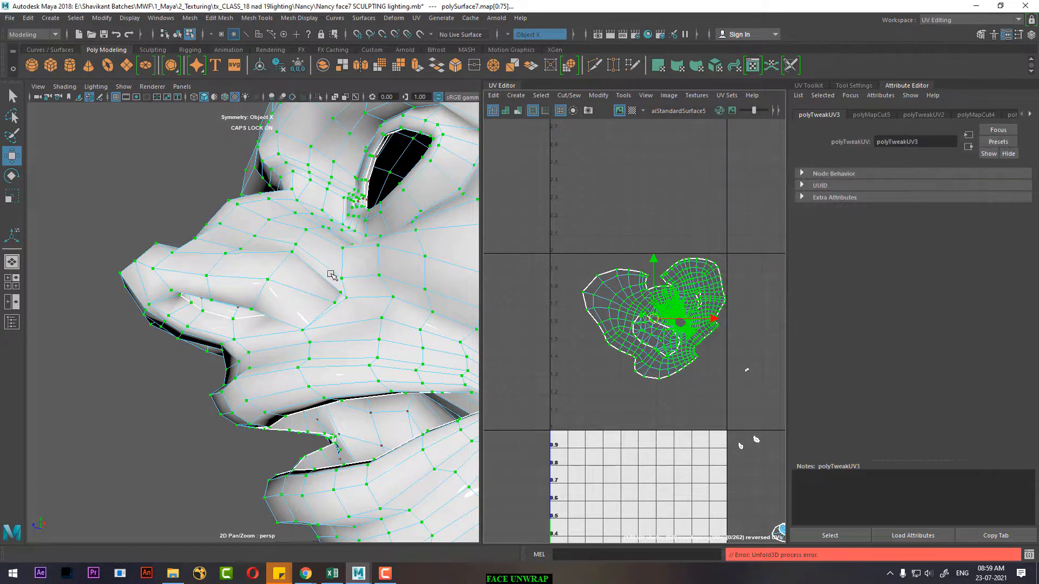
Step: Leave UV component selection and return the head mesh to object mode
{"action": "right_click_drag", "start_coordinate": [267, 262], "coordinate": [318, 245]}
{"action": "left_click_drag", "start_coordinate": [318, 297], "coordinate": [354, 314], "text": "alt"}
{"action": "right_click_drag", "start_coordinate": [354, 314], "coordinate": [282, 272], "text": "alt"}
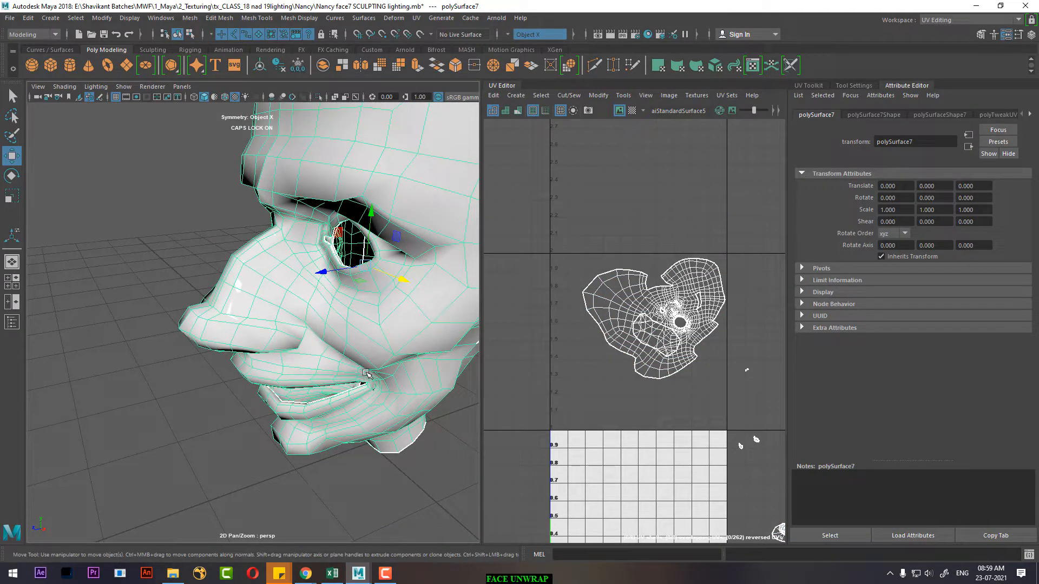
Step: Switch to Google Chrome and maximize its window
{"action": "key", "text": "super"}
{"action": "key", "text": "super"}
{"action": "key", "text": "super"}
{"action": "type", "text": "CH"}
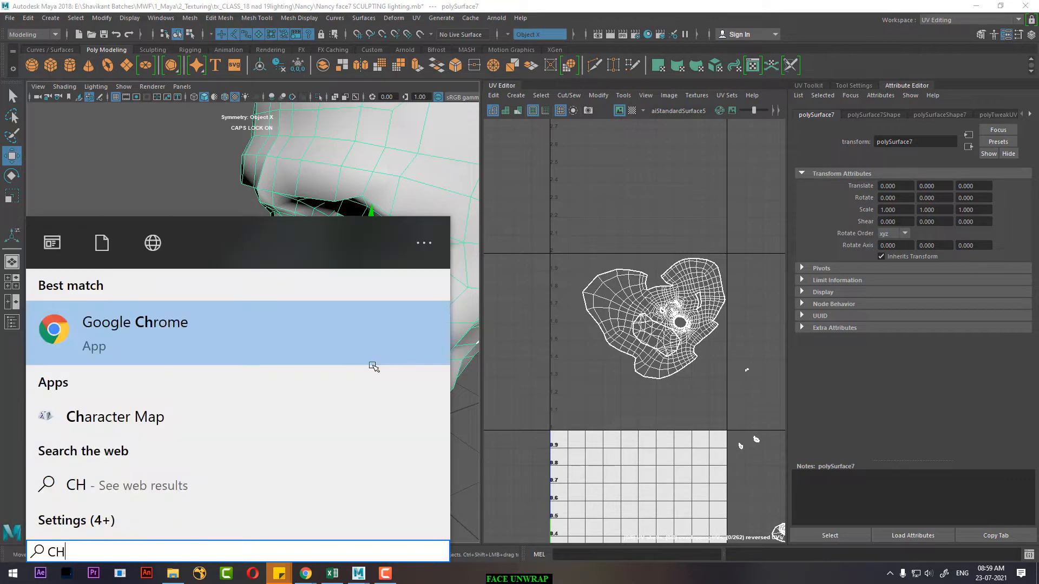
{"action": "left_click", "coordinate": [238, 338]}
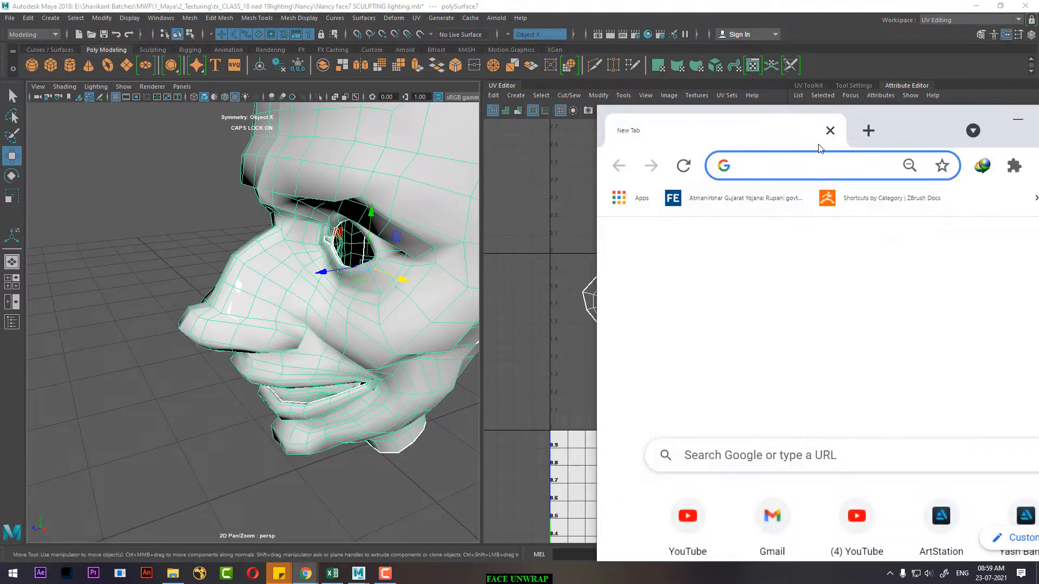
{"action": "double_click", "coordinate": [895, 121]}
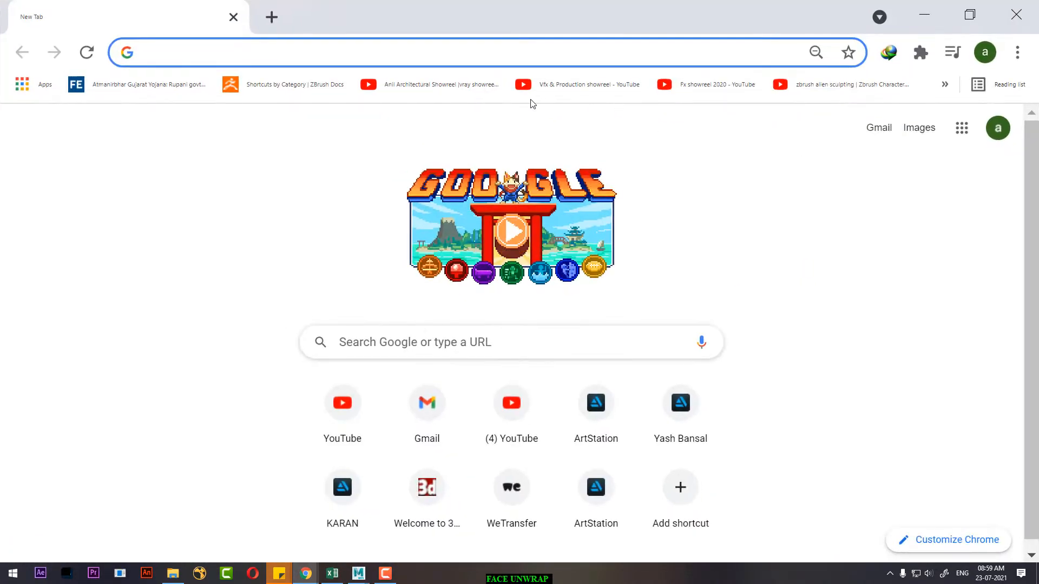
Step: Open the bookmarked architectural showreel video, pause it, and go to the cg artist all rounder channel
{"action": "left_click", "coordinate": [433, 85]}
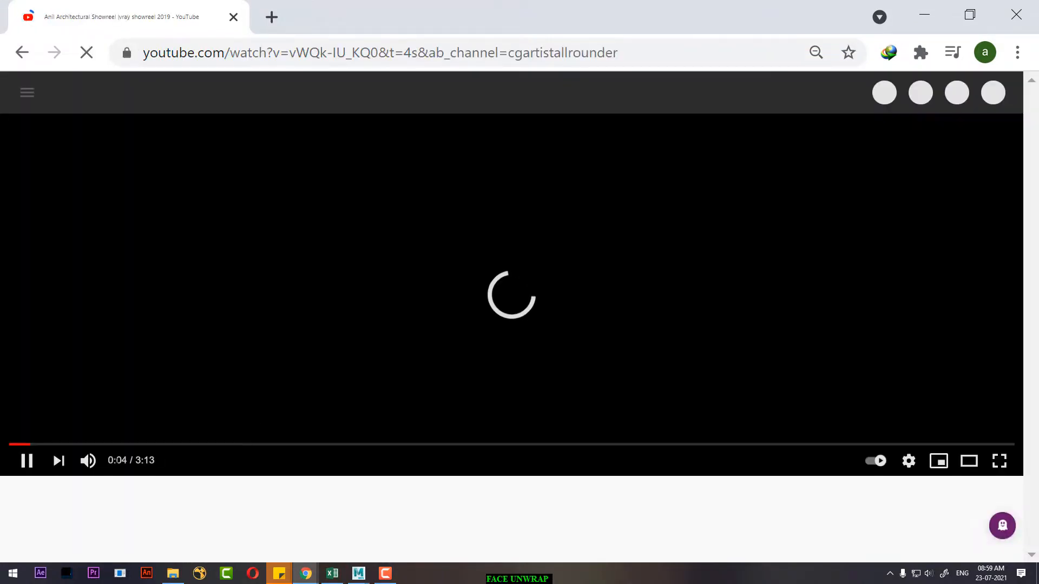
{"action": "left_click", "coordinate": [27, 460]}
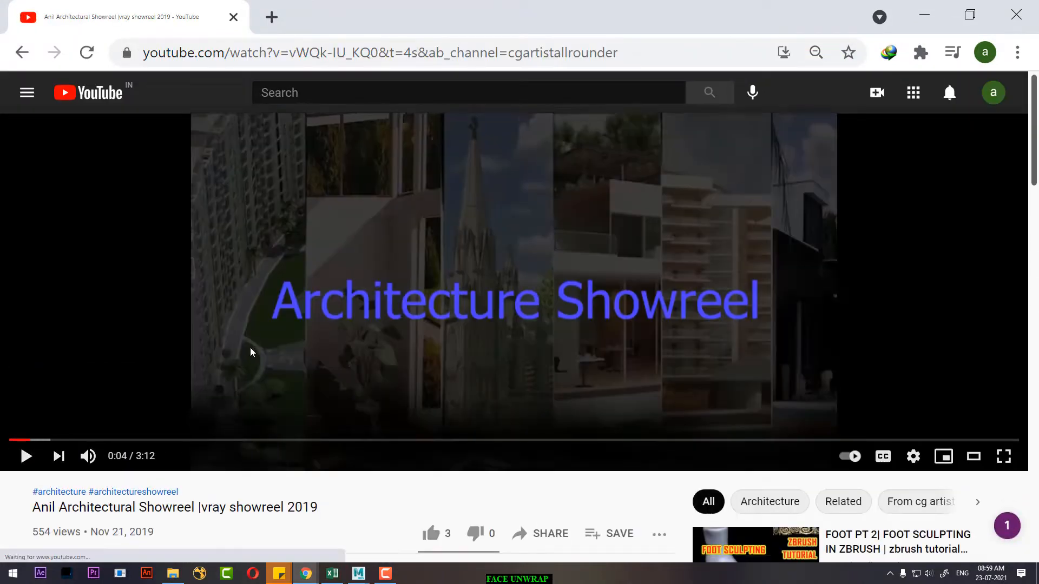
{"action": "scroll", "coordinate": [201, 329], "scroll_direction": "down", "scroll_amount": 5}
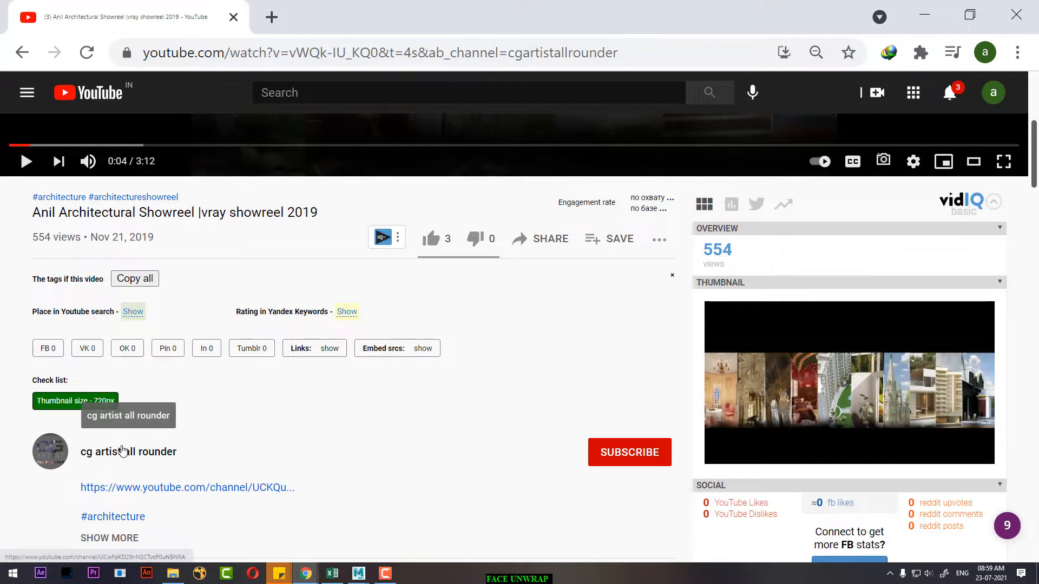
{"action": "left_click", "coordinate": [123, 452]}
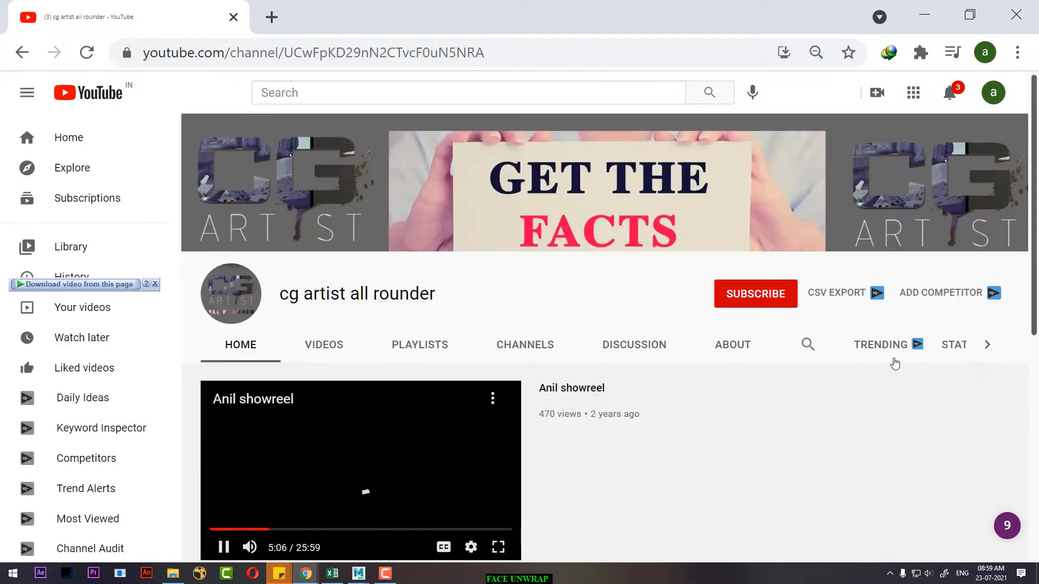
Step: Search the channel for CHARACTER UNWRAP and open the "character unwrap in maya" playlist in a new tab
{"action": "left_click", "coordinate": [987, 344]}
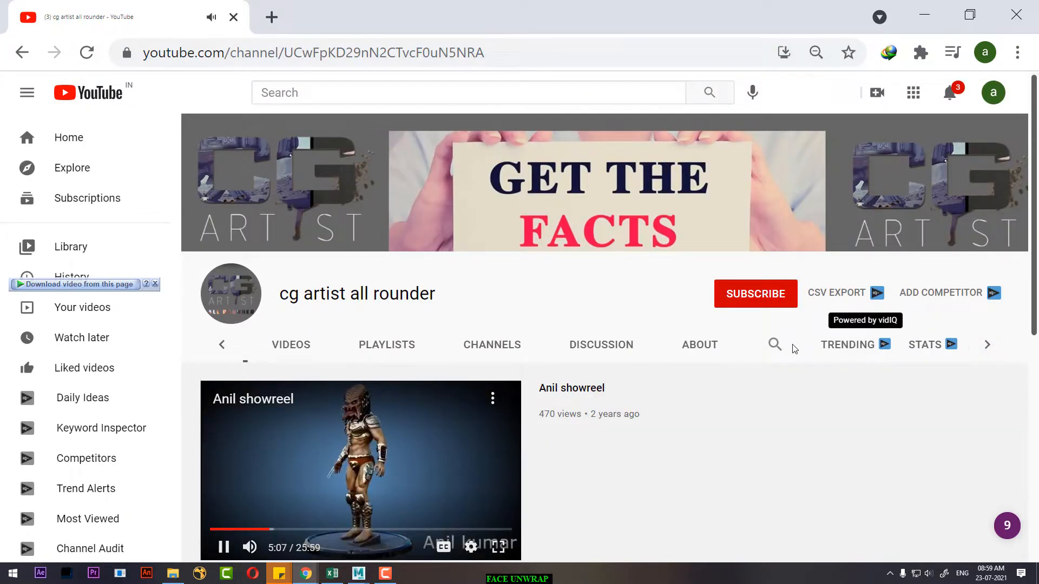
{"action": "left_click", "coordinate": [781, 346]}
{"action": "left_click", "coordinate": [401, 492]}
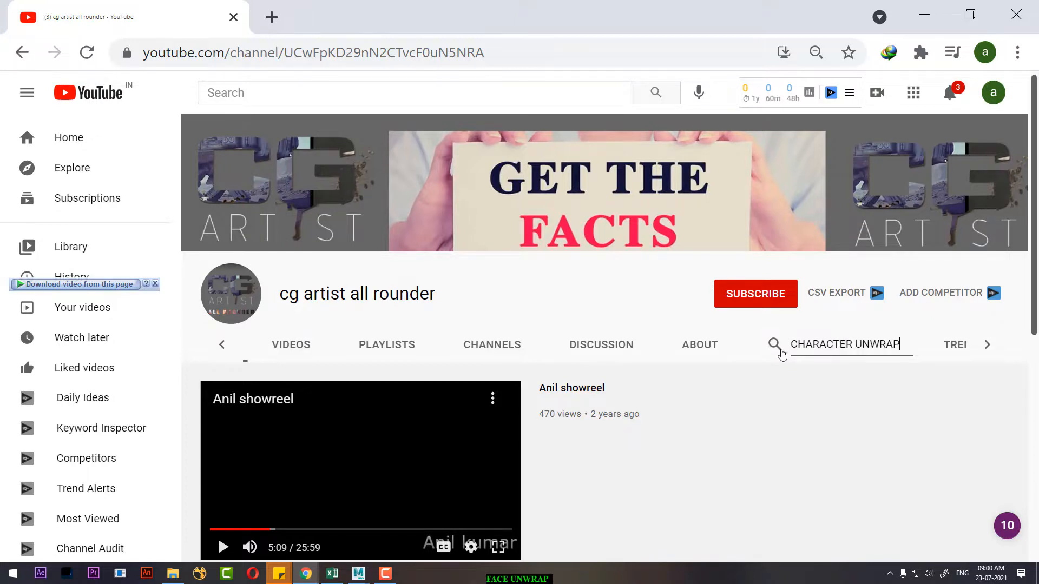
{"action": "key", "text": "Return"}
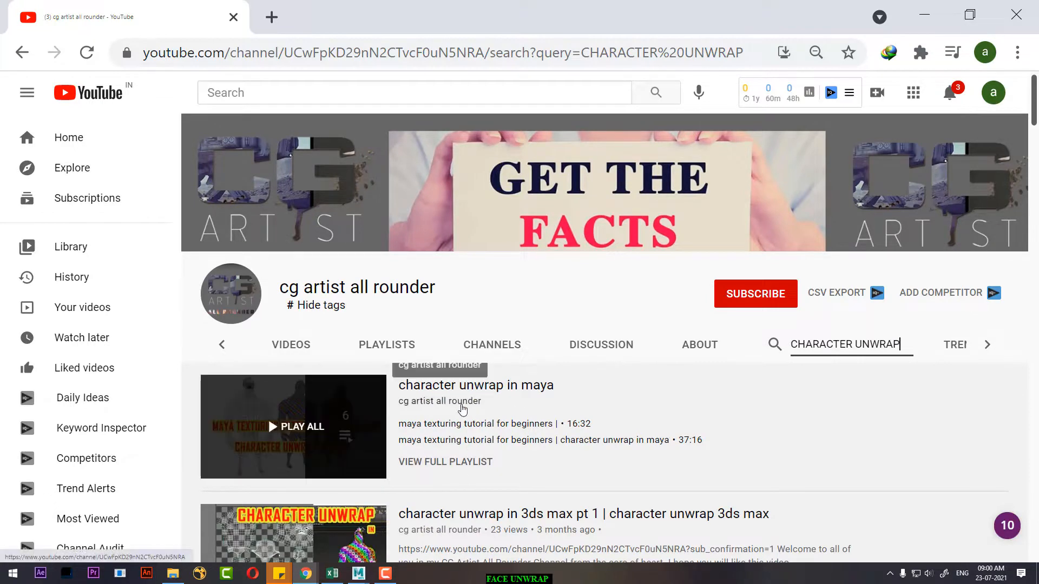
{"action": "middle_click", "coordinate": [468, 390]}
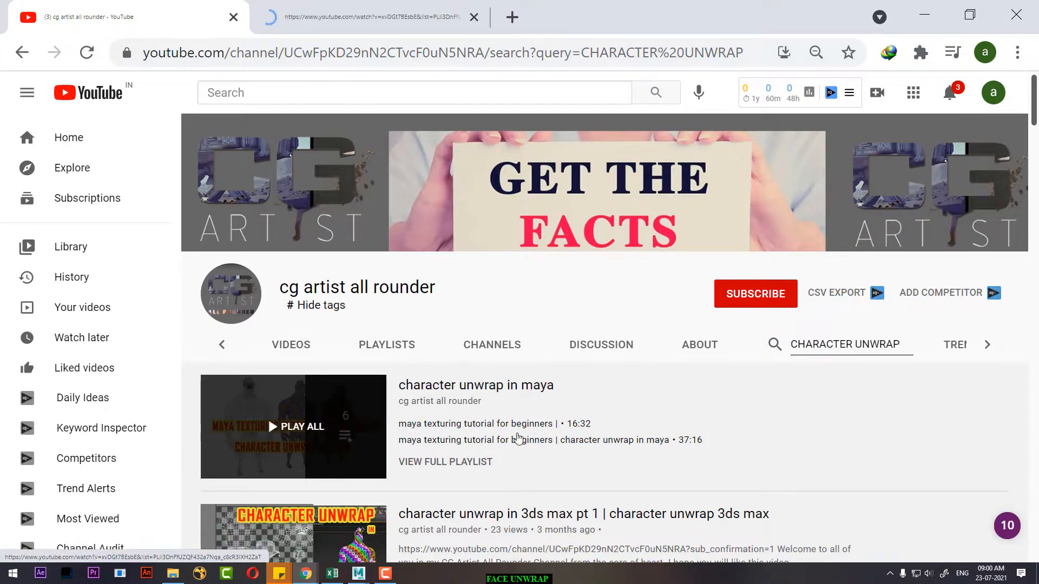
Step: Mute the Maya texturing tutorial and skim its opening minutes for the head's seam layout and unfold settings
{"action": "left_click", "coordinate": [349, 8]}
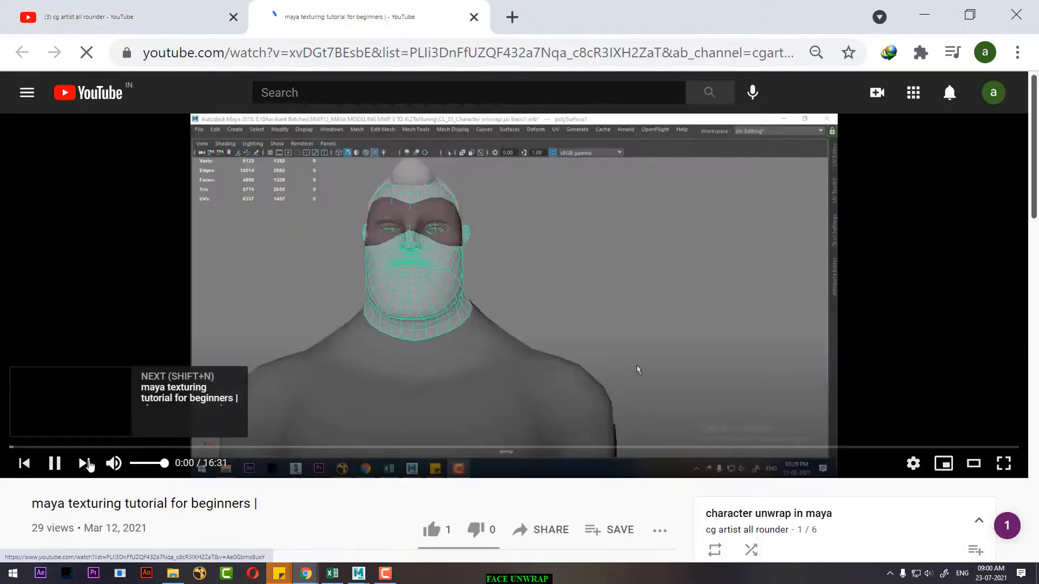
{"action": "left_click", "coordinate": [114, 464]}
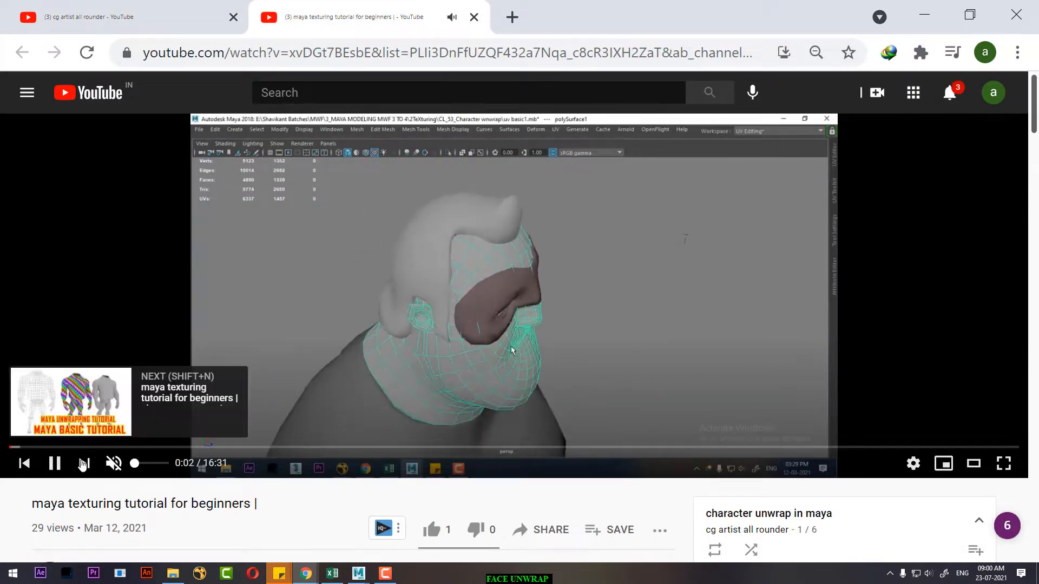
{"action": "left_click", "coordinate": [45, 448]}
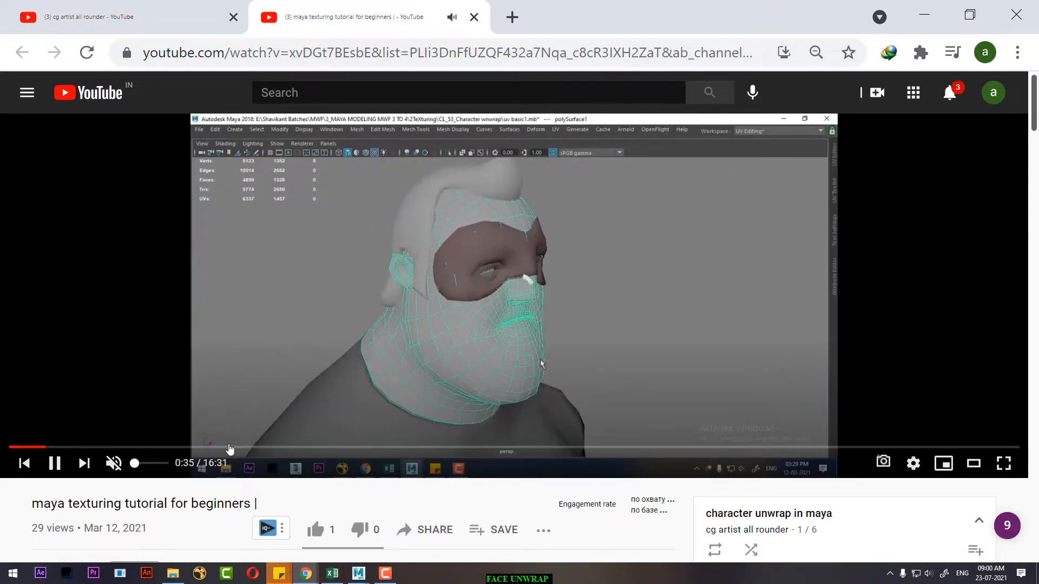
{"action": "left_click", "coordinate": [230, 449]}
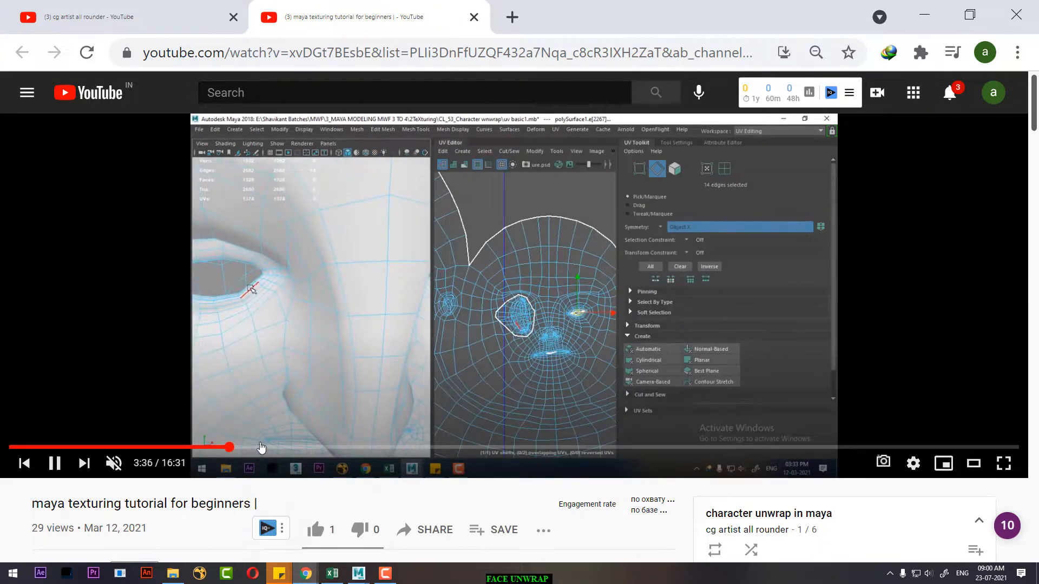
{"action": "left_click", "coordinate": [207, 448]}
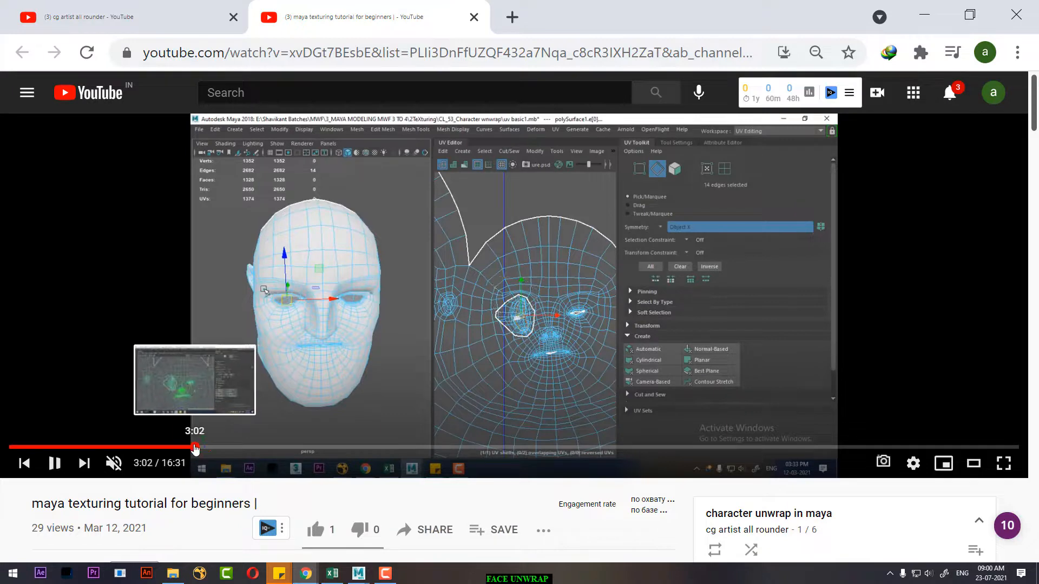
{"action": "left_click", "coordinate": [166, 448]}
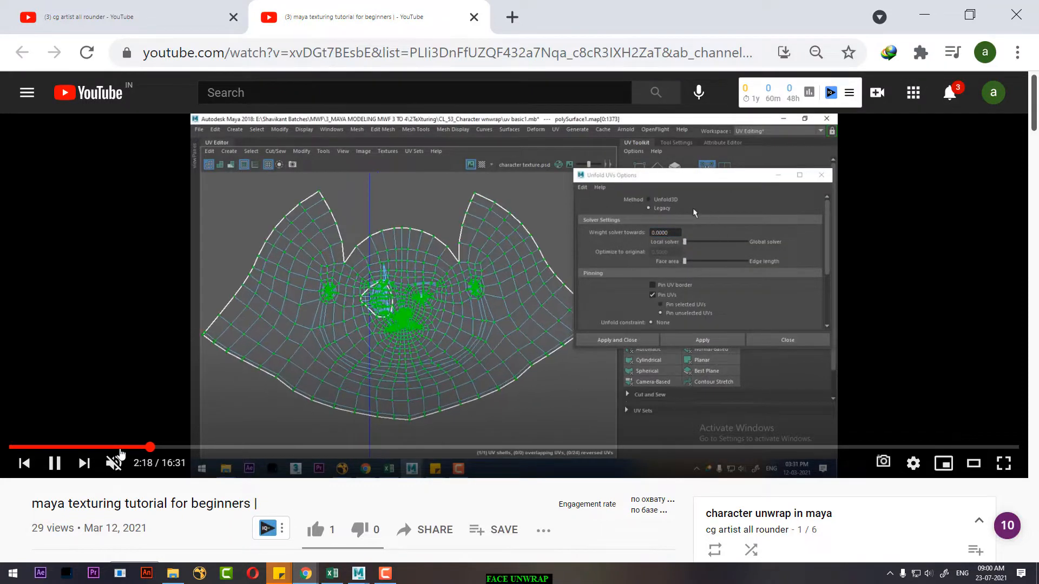
{"action": "left_click", "coordinate": [118, 448]}
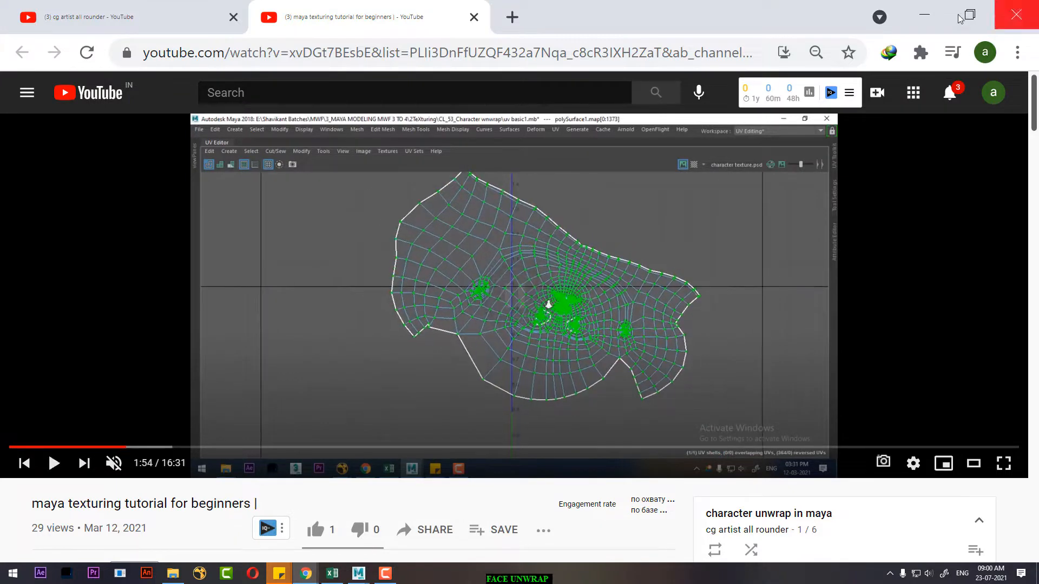
Step: Switch back to Maya, select the head's whole UV shell, and inspect the head's open underside
{"action": "left_click", "coordinate": [924, 14]}
{"action": "scroll", "coordinate": [676, 379], "scroll_direction": "up", "scroll_amount": 2}
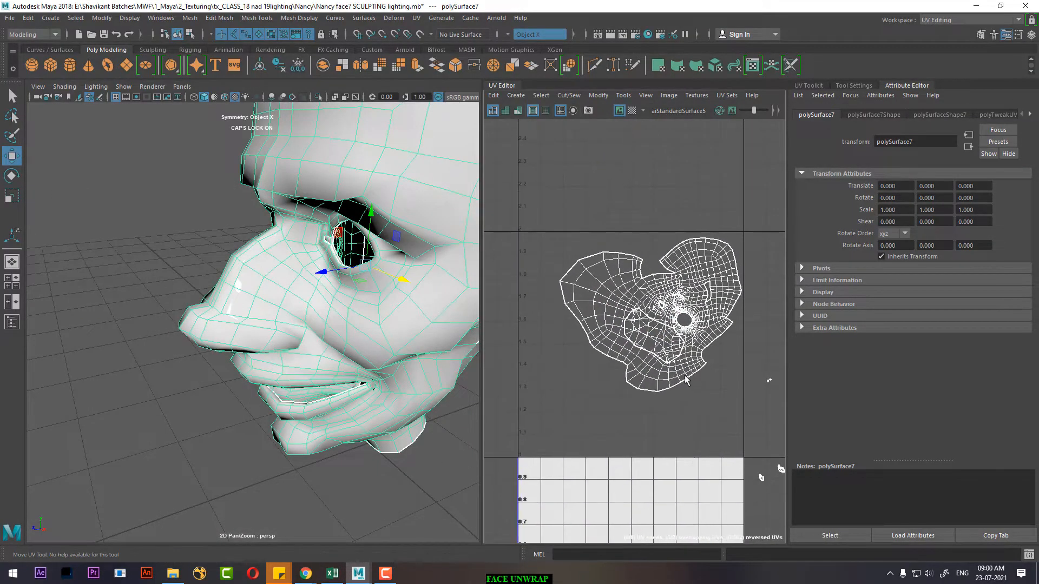
{"action": "left_click_drag", "start_coordinate": [353, 307], "coordinate": [422, 352], "text": "alt"}
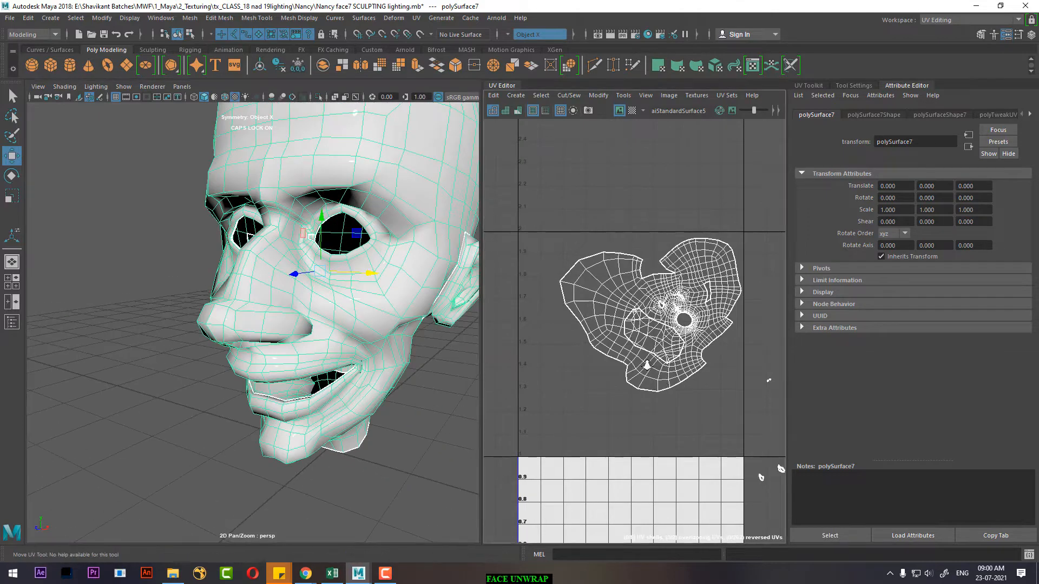
{"action": "scroll", "coordinate": [647, 362], "scroll_direction": "up", "scroll_amount": 1}
{"action": "right_click_drag", "start_coordinate": [685, 347], "coordinate": [728, 345]}
{"action": "left_click_drag", "start_coordinate": [753, 310], "coordinate": [737, 326]}
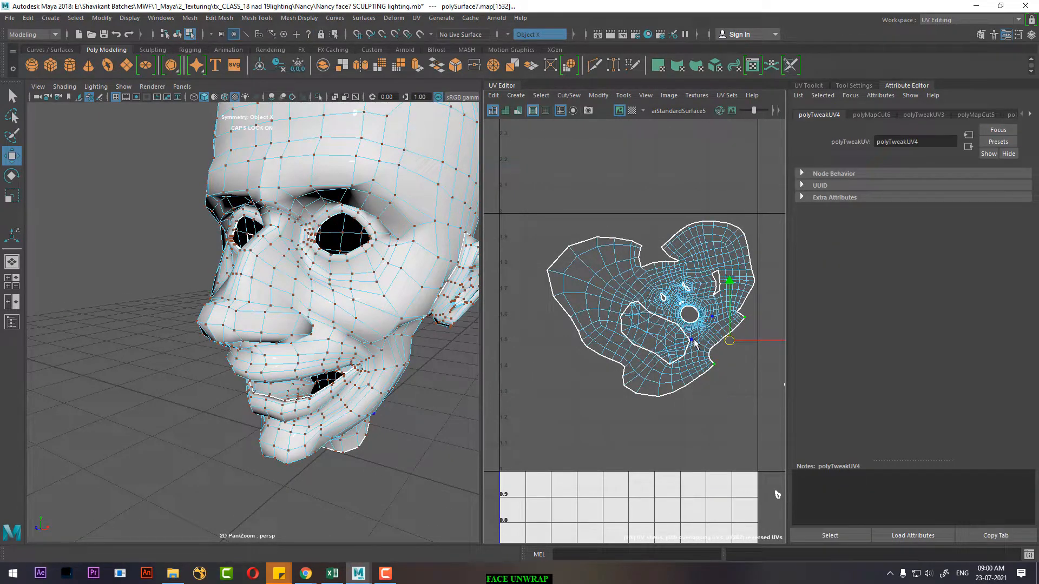
{"action": "right_click_drag", "start_coordinate": [695, 343], "coordinate": [748, 373]}
{"action": "scroll", "coordinate": [676, 376], "scroll_direction": "up", "scroll_amount": 5}
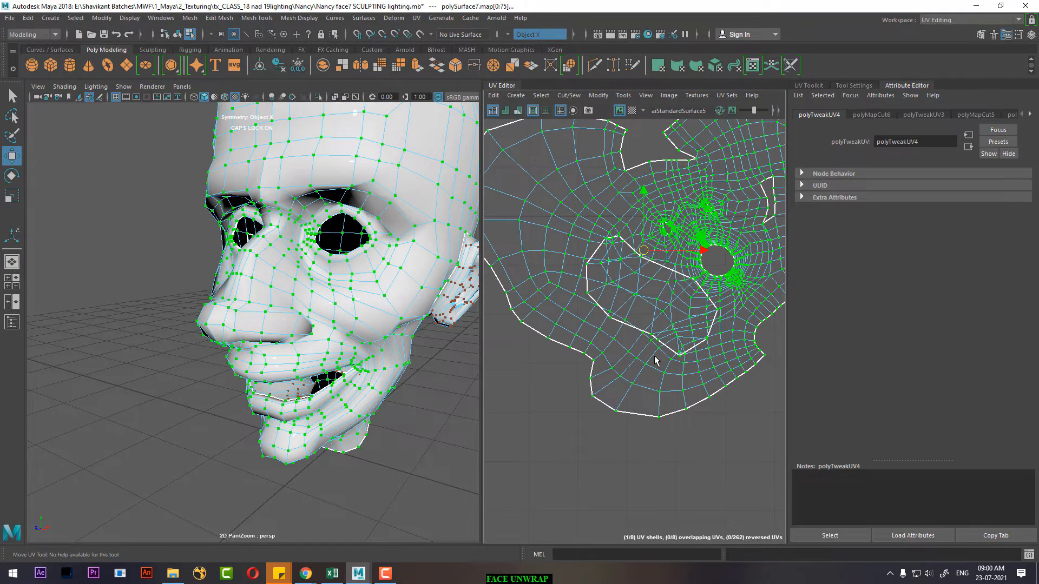
{"action": "left_click_drag", "start_coordinate": [357, 374], "coordinate": [384, 354], "text": "alt"}
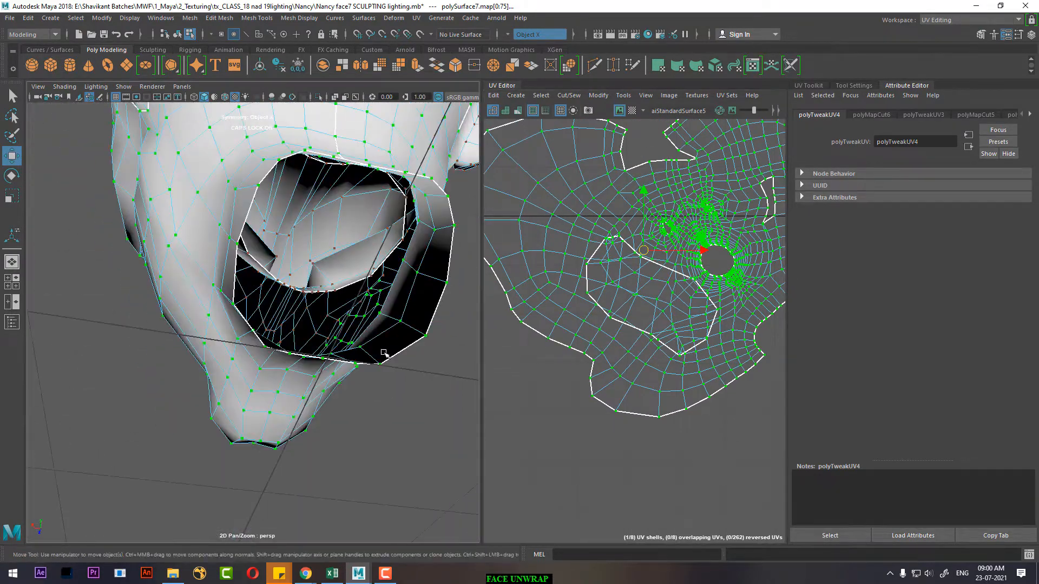
Step: Select faces around the large hole in the head's UV shell and examine which area of the model they cover
{"action": "scroll", "coordinate": [658, 355], "scroll_direction": "up", "scroll_amount": 2}
{"action": "right_click_drag", "start_coordinate": [640, 311], "coordinate": [644, 339]}
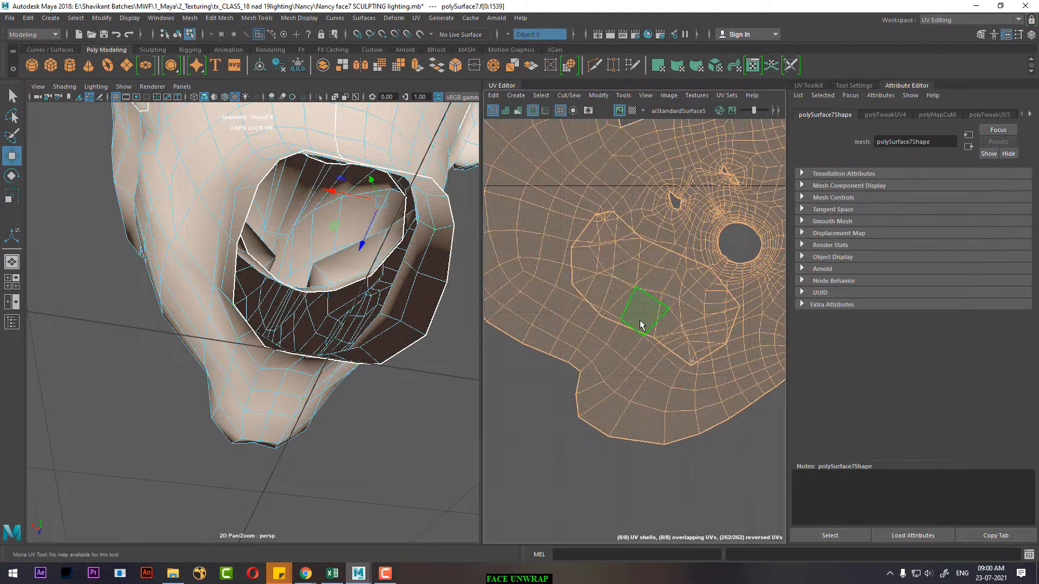
{"action": "left_click", "coordinate": [641, 324]}
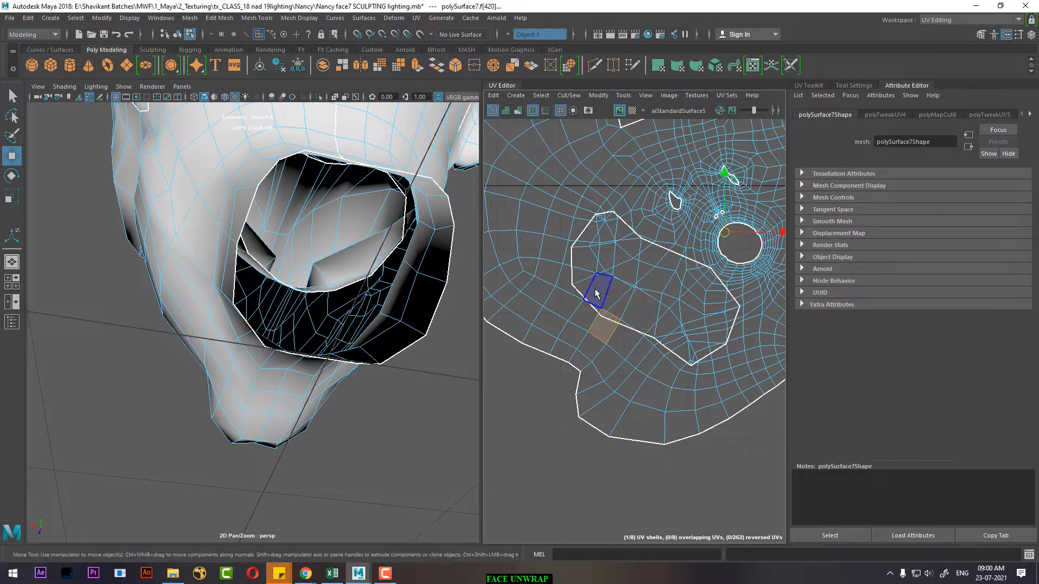
{"action": "left_click", "coordinate": [582, 264]}
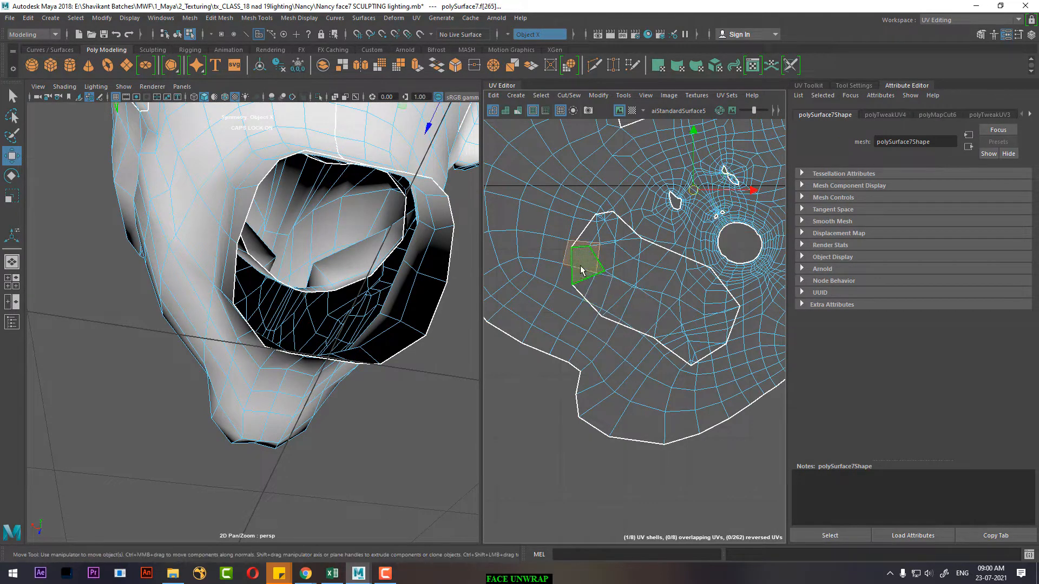
{"action": "left_click", "coordinate": [599, 227]}
{"action": "middle_click_drag", "start_coordinate": [665, 286], "coordinate": [606, 303], "text": "alt"}
{"action": "scroll", "coordinate": [607, 304], "scroll_direction": "up", "scroll_amount": 3}
{"action": "left_click_drag", "start_coordinate": [714, 283], "coordinate": [638, 385]}
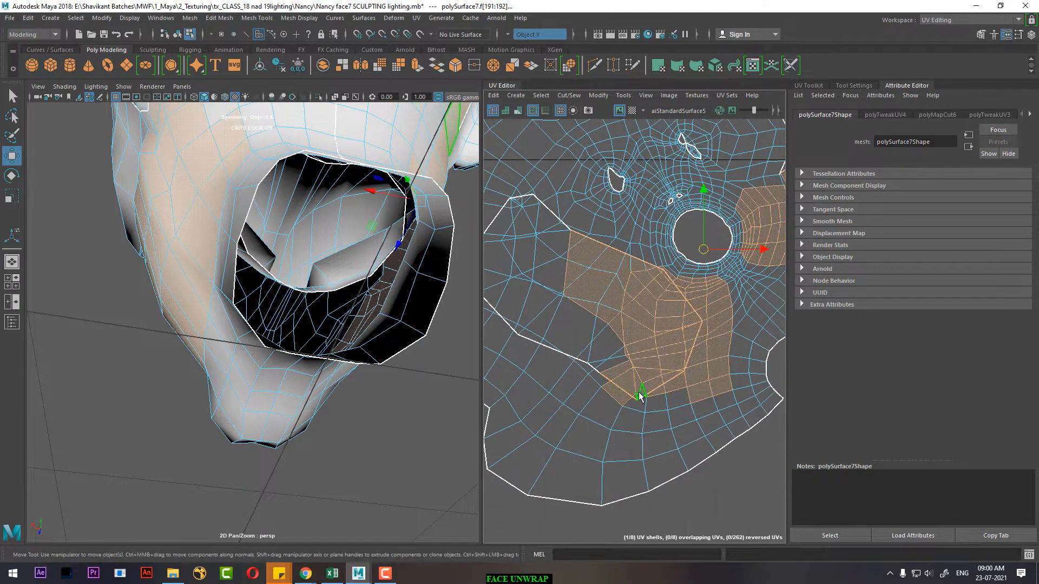
{"action": "mouse_move", "coordinate": [397, 352]}
{"action": "left_mouse_down", "text": "alt"}
{"action": "mouse_move", "coordinate": [298, 355]}
{"action": "mouse_move", "coordinate": [389, 422]}
{"action": "mouse_move", "coordinate": [355, 349]}
{"action": "mouse_move", "coordinate": [393, 356]}
{"action": "left_mouse_up", "text": "alt"}
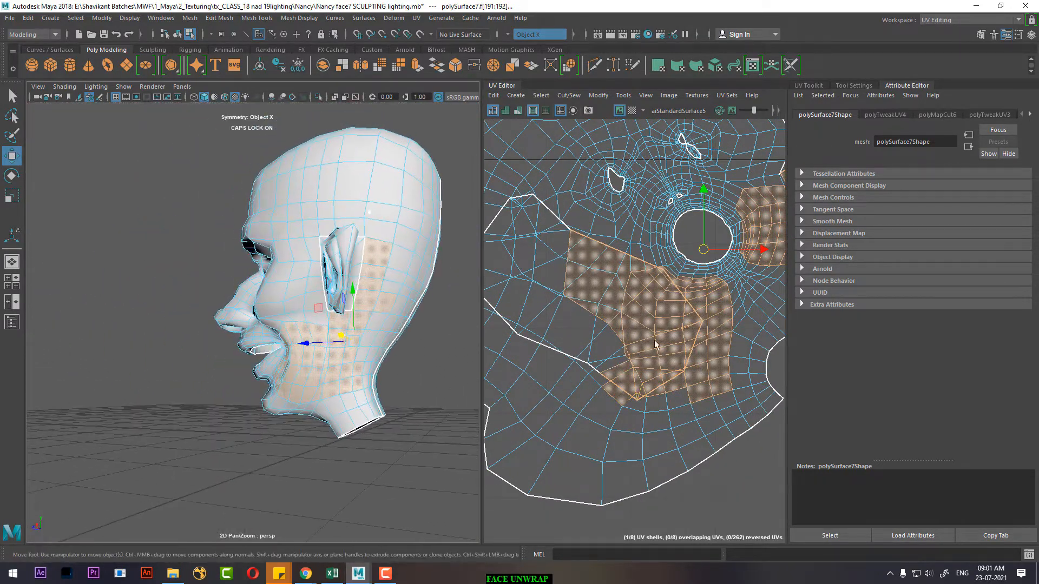
Step: Enlarge the UV Editor to full screen, select all UVs of the head shell and unfold it twice
{"action": "scroll", "coordinate": [649, 330], "scroll_direction": "down", "scroll_amount": 2}
{"action": "key", "text": "ctrl+space"}
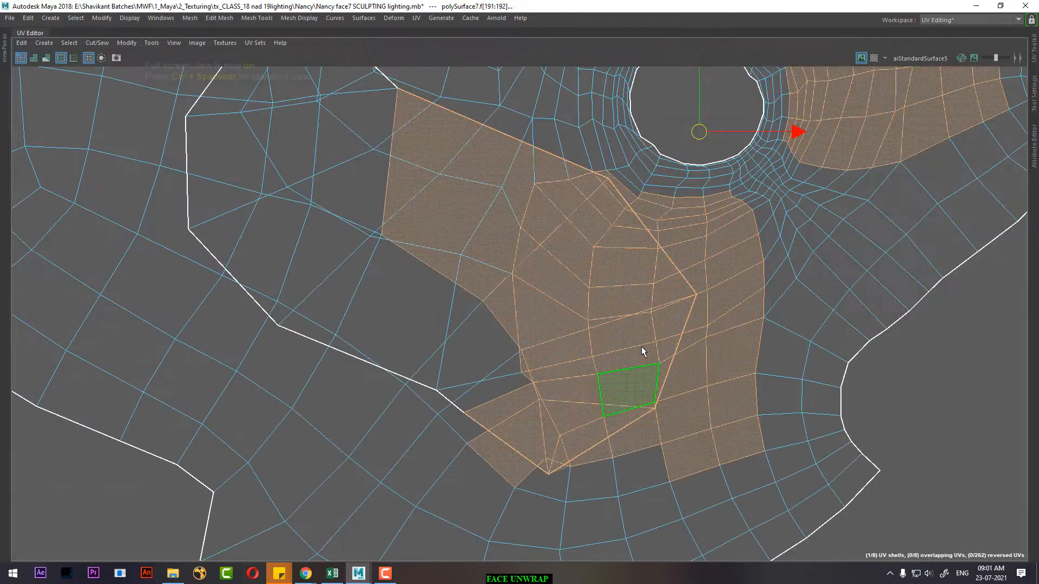
{"action": "scroll", "coordinate": [641, 347], "scroll_direction": "down", "scroll_amount": 2}
{"action": "middle_click_drag", "start_coordinate": [574, 299], "coordinate": [563, 367], "text": "alt"}
{"action": "left_click", "coordinate": [813, 407]}
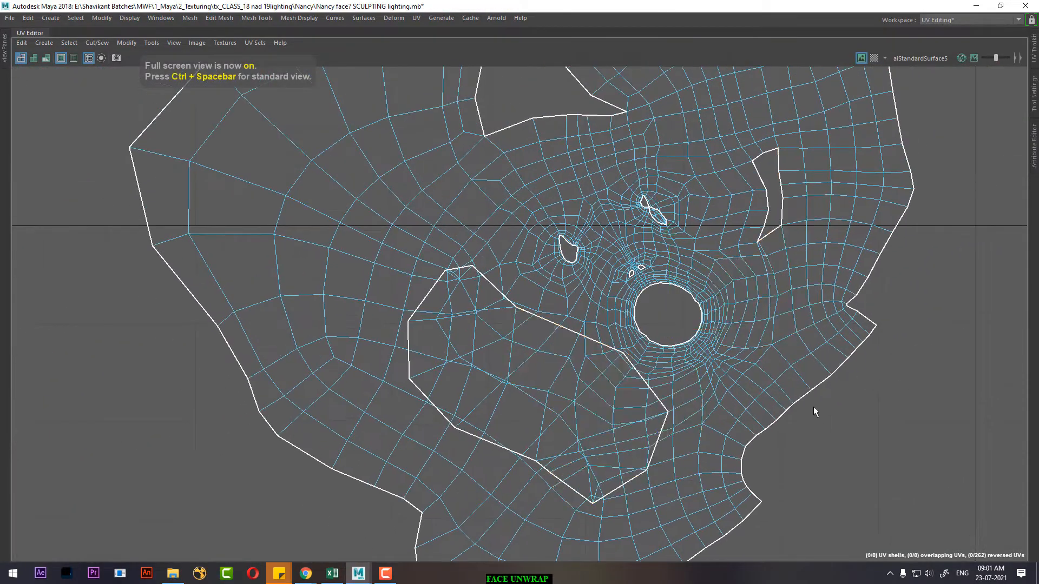
{"action": "right_click_drag", "start_coordinate": [543, 352], "coordinate": [522, 296], "text": "alt"}
{"action": "right_click_drag", "start_coordinate": [518, 283], "coordinate": [547, 285]}
{"action": "double_click", "coordinate": [565, 415]}
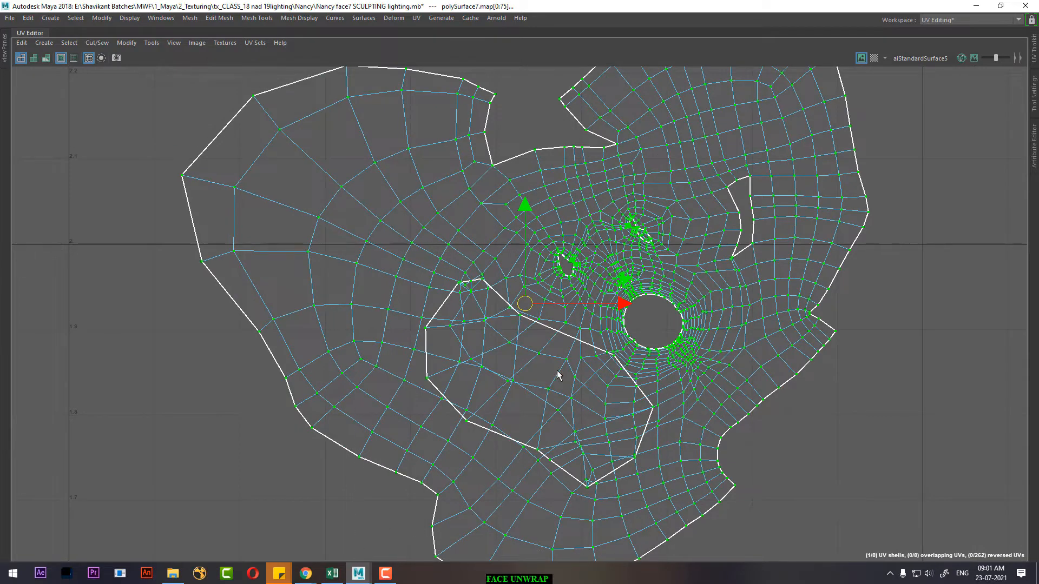
{"action": "right_click_drag", "start_coordinate": [650, 271], "coordinate": [533, 253], "text": "shift"}
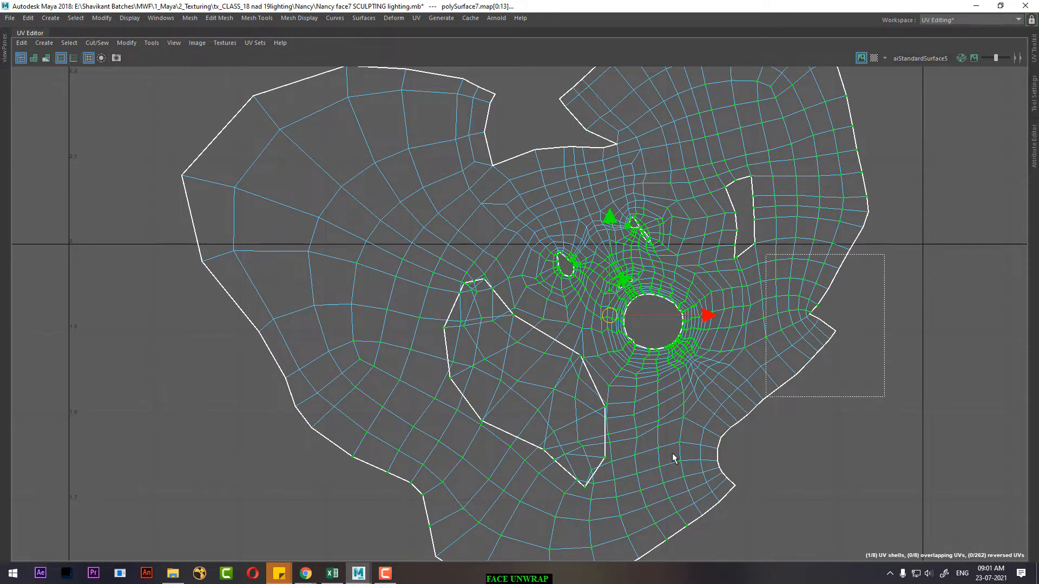
{"action": "right_click_drag", "start_coordinate": [691, 281], "coordinate": [543, 304], "text": "shift"}
{"action": "scroll", "coordinate": [575, 301], "scroll_direction": "down", "scroll_amount": 4}
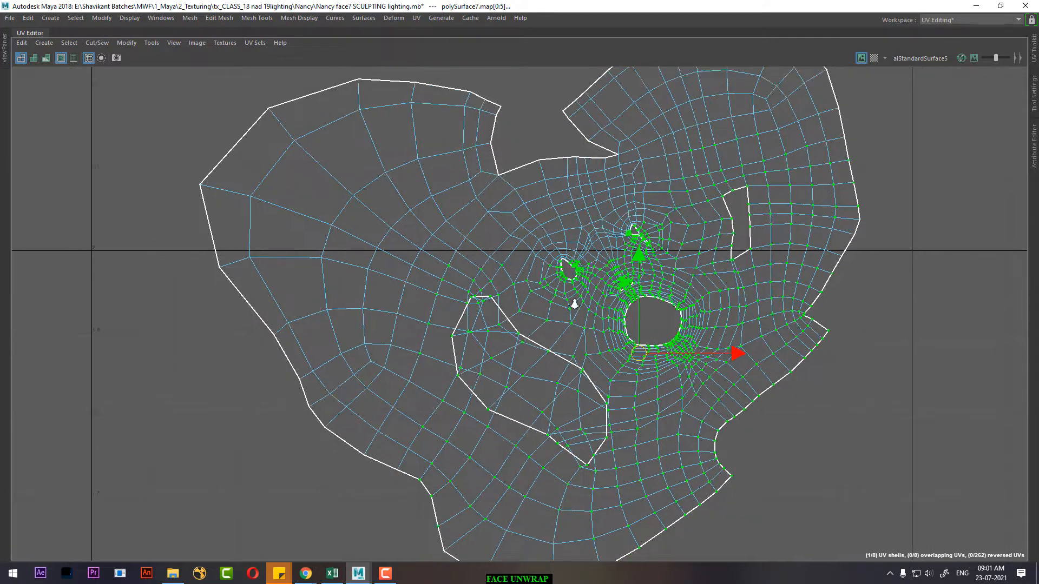
Step: Select the vertical edge loops of the head shell running from the forehead to the nose and from below the mouth to the neck
{"action": "right_click", "coordinate": [713, 286]}
{"action": "right_click_drag", "start_coordinate": [713, 286], "coordinate": [714, 257]}
{"action": "right_click_drag", "start_coordinate": [632, 223], "coordinate": [692, 383], "text": "alt"}
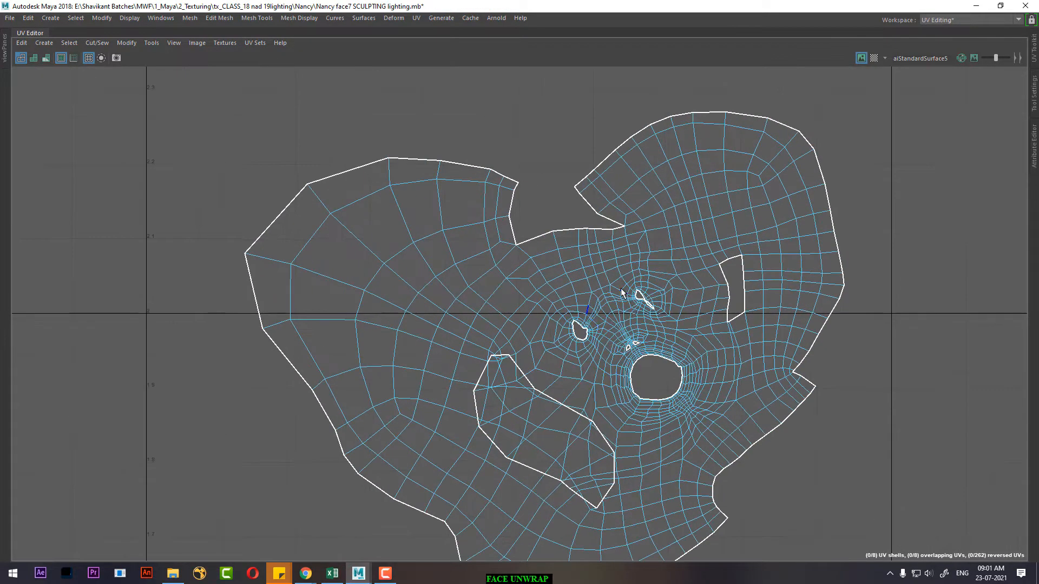
{"action": "right_click_drag", "start_coordinate": [641, 350], "coordinate": [745, 465], "text": "alt"}
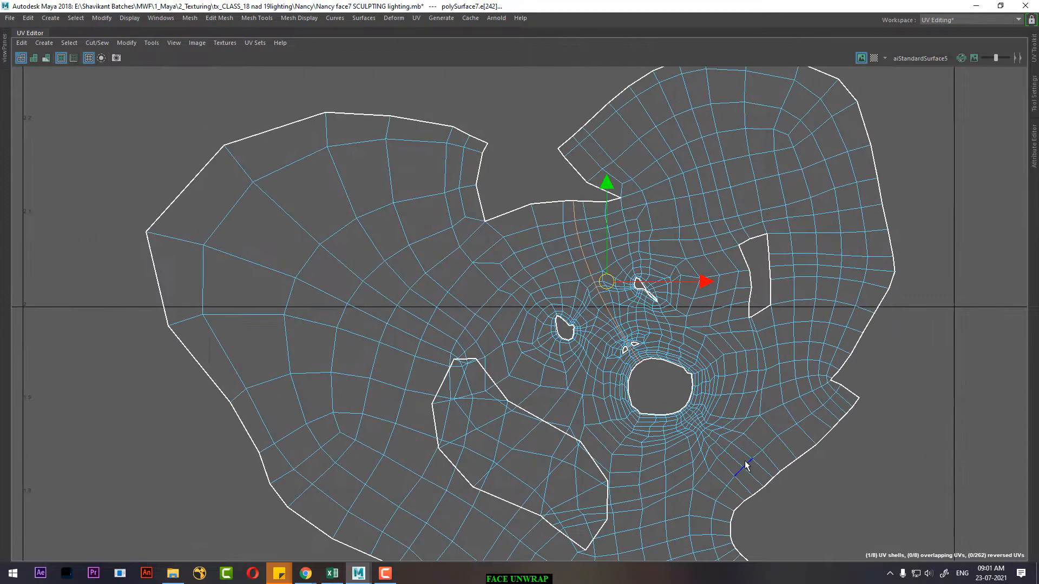
{"action": "double_click", "coordinate": [729, 454], "text": "shift"}
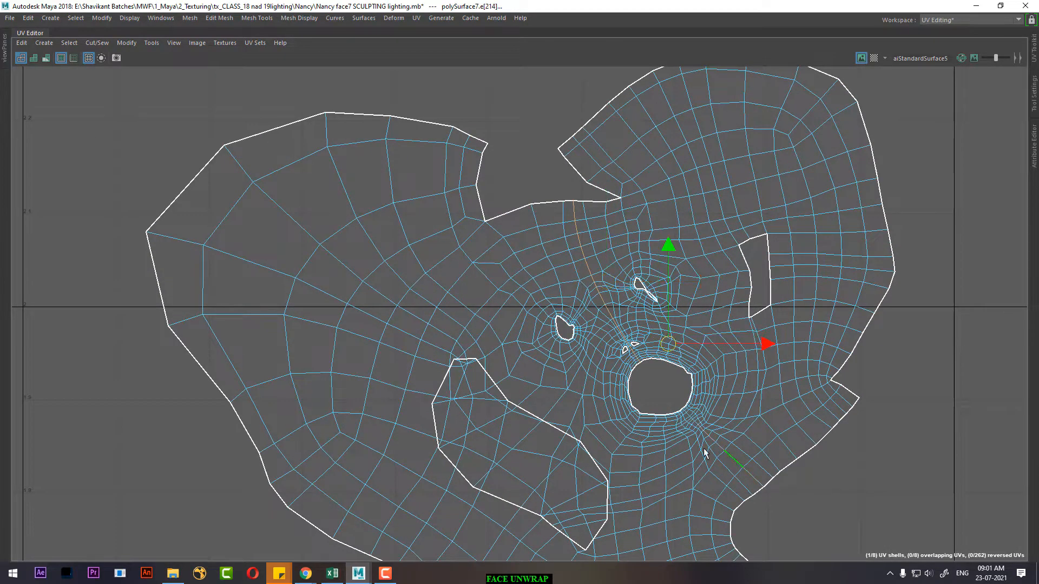
{"action": "right_click", "coordinate": [609, 280], "text": "shift"}
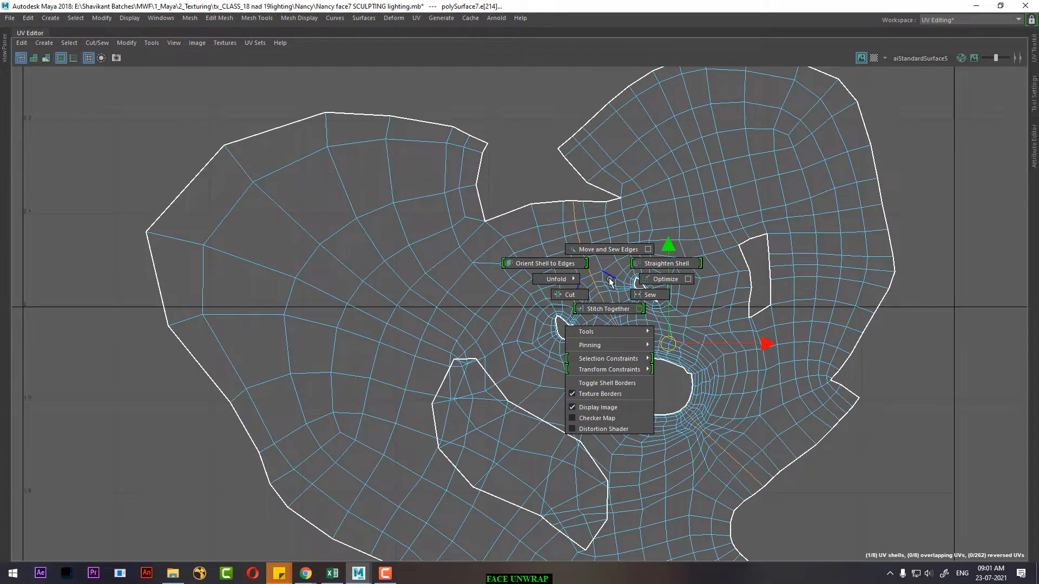
Step: Restore the standard layout and straighten the head's UV shell along the selected edges with Straighten Shell and Straighten UVs
{"action": "key", "text": "ctrl+space"}
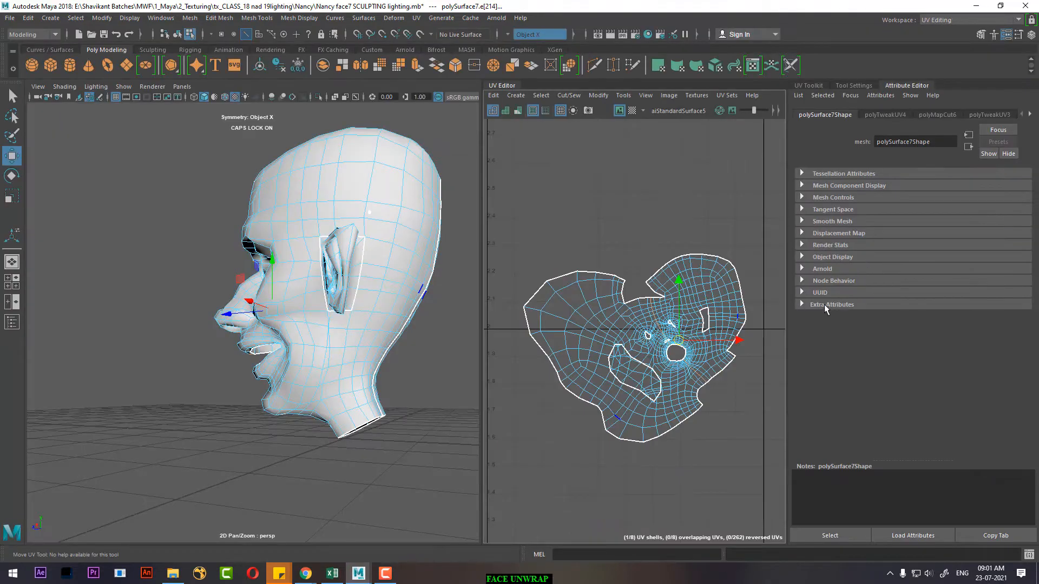
{"action": "left_click", "coordinate": [854, 86]}
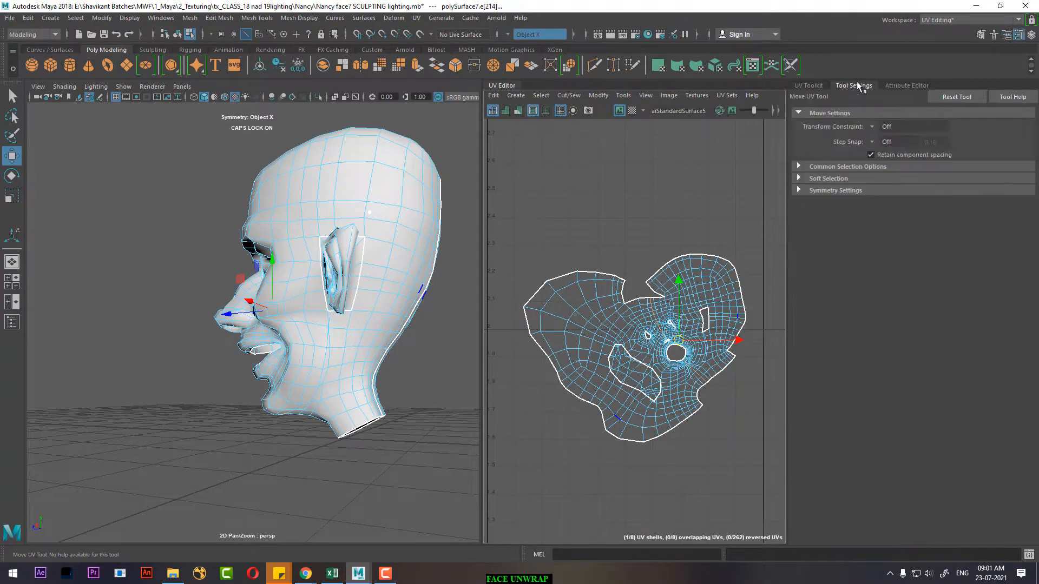
{"action": "left_click", "coordinate": [822, 83]}
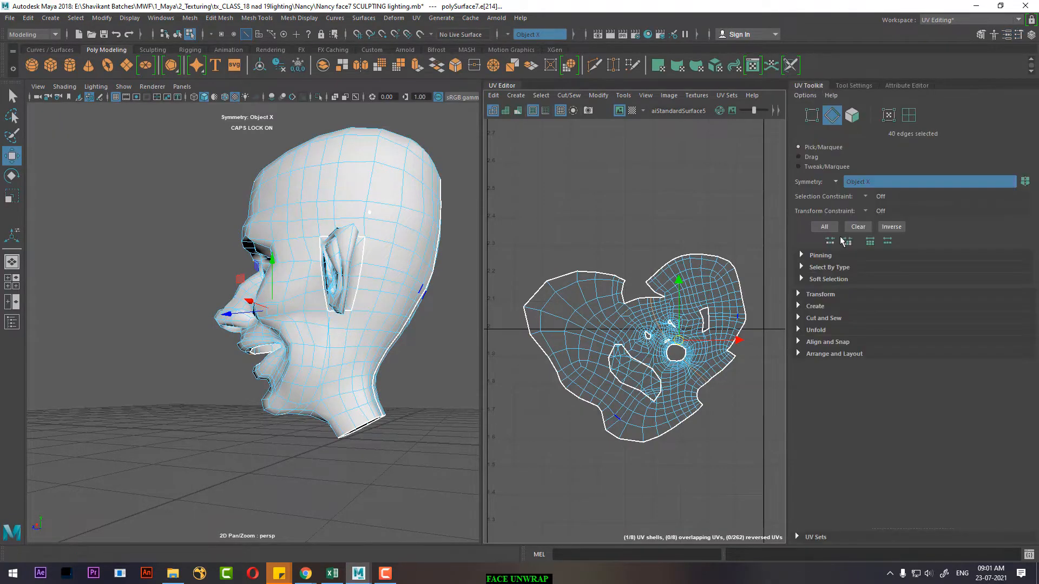
{"action": "left_click", "coordinate": [798, 331]}
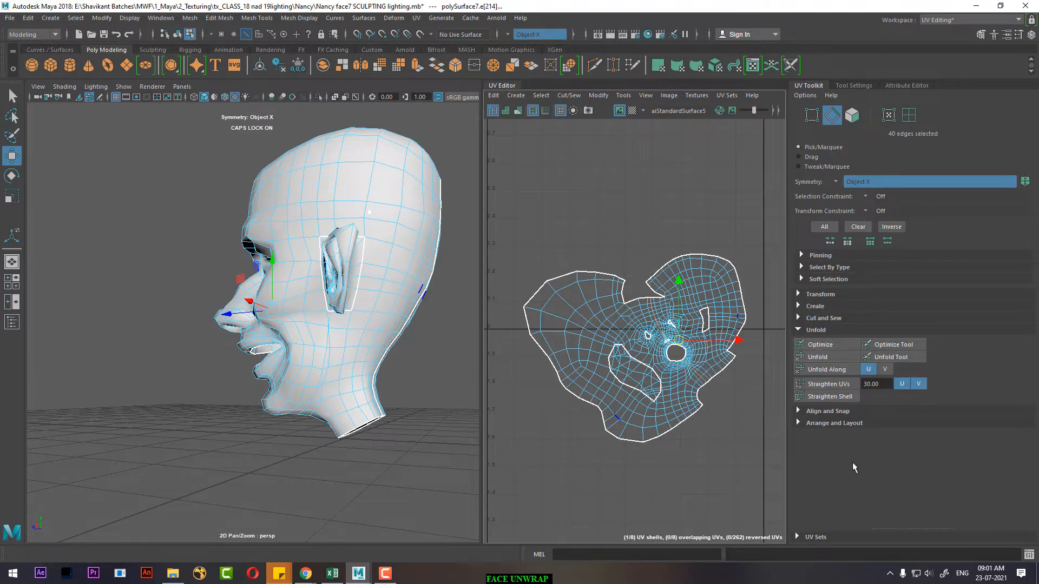
{"action": "left_click", "coordinate": [830, 398]}
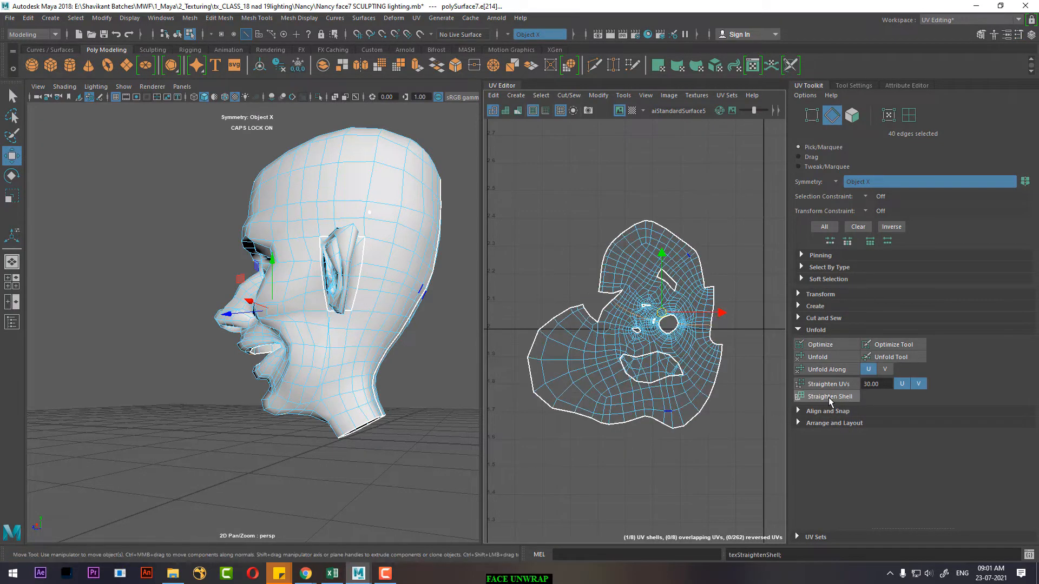
{"action": "left_click", "coordinate": [836, 386]}
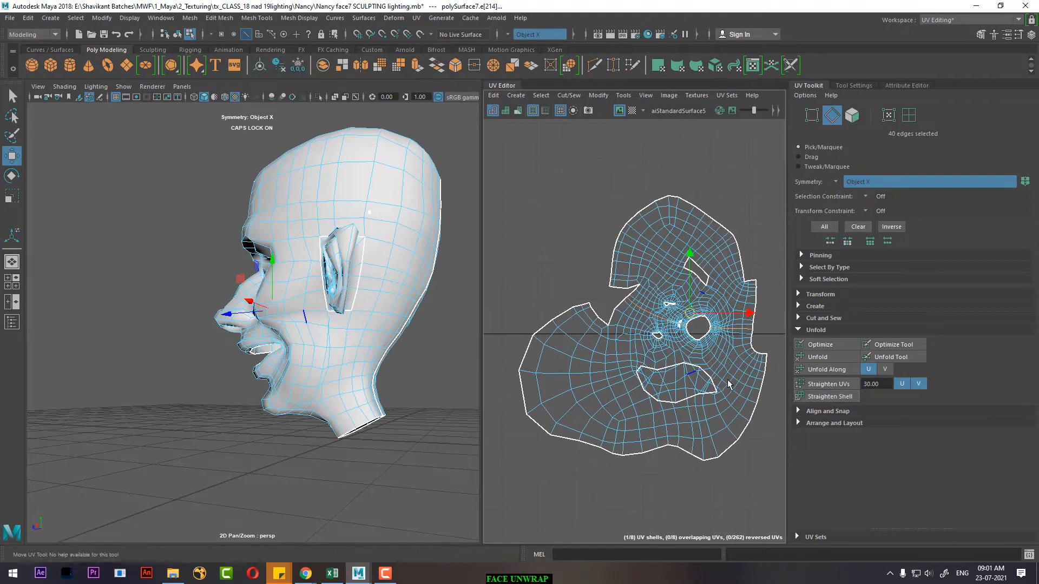
{"action": "left_click", "coordinate": [836, 397]}
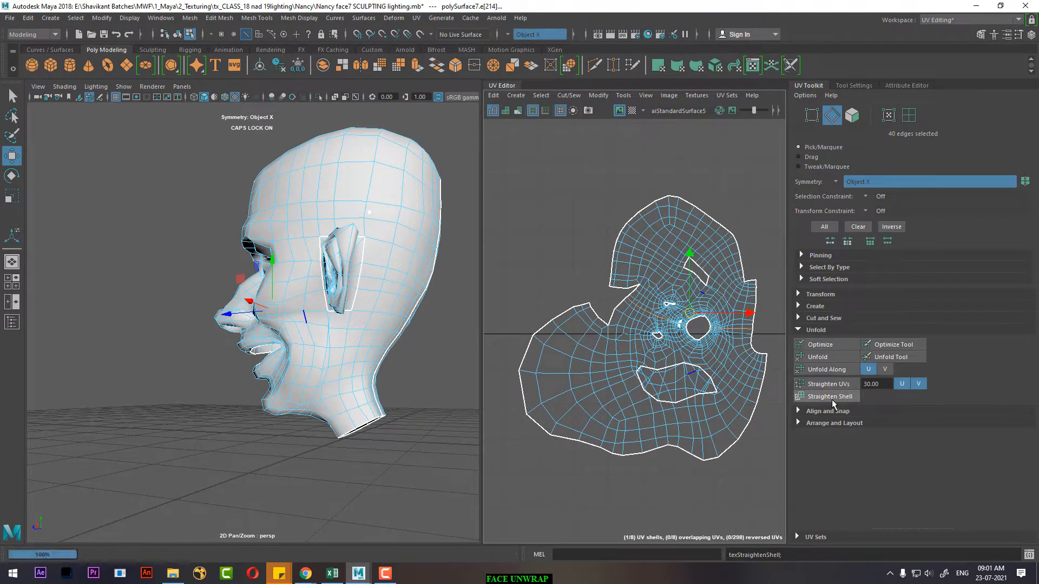
Step: Select all UVs of the head's main shell
{"action": "scroll", "coordinate": [602, 409], "scroll_direction": "down", "scroll_amount": 2}
{"action": "middle_click_drag", "start_coordinate": [692, 372], "coordinate": [678, 374], "text": "alt"}
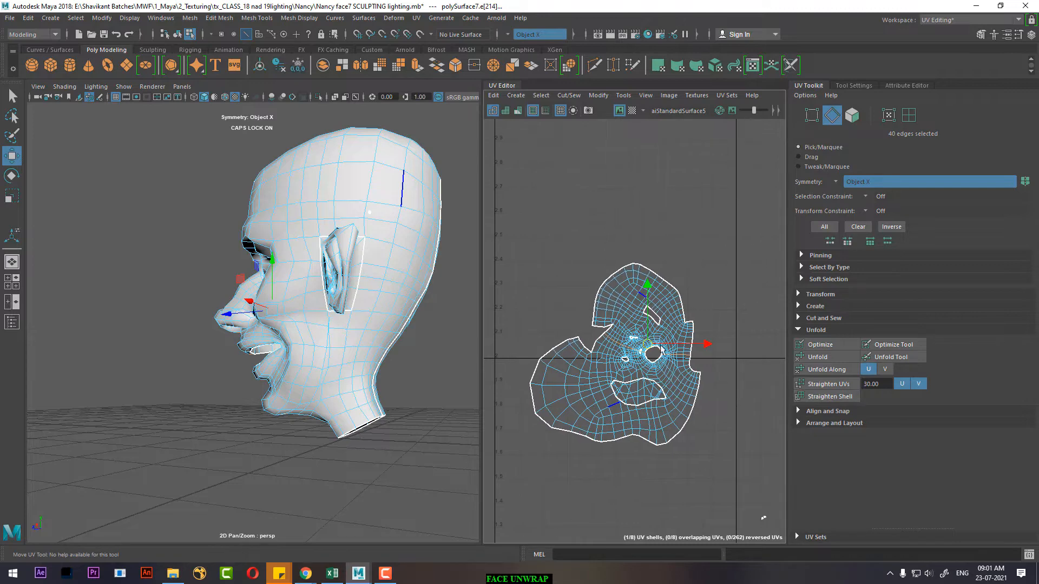
{"action": "scroll", "coordinate": [677, 376], "scroll_direction": "up", "scroll_amount": 1}
{"action": "scroll", "coordinate": [668, 249], "scroll_direction": "down", "scroll_amount": 2}
{"action": "right_click_drag", "start_coordinate": [631, 260], "coordinate": [725, 242]}
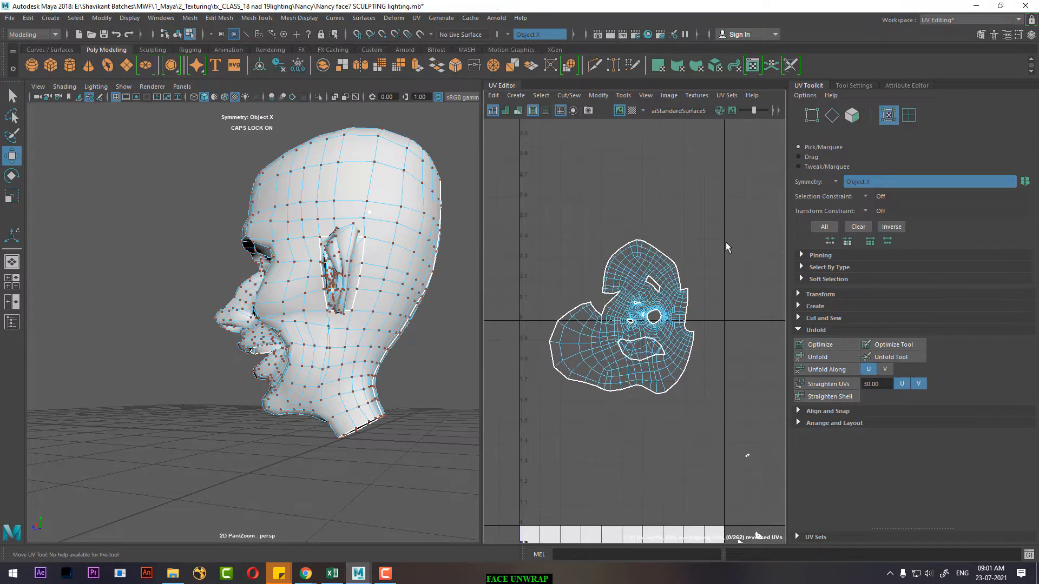
{"action": "left_click_drag", "start_coordinate": [734, 229], "coordinate": [524, 432]}
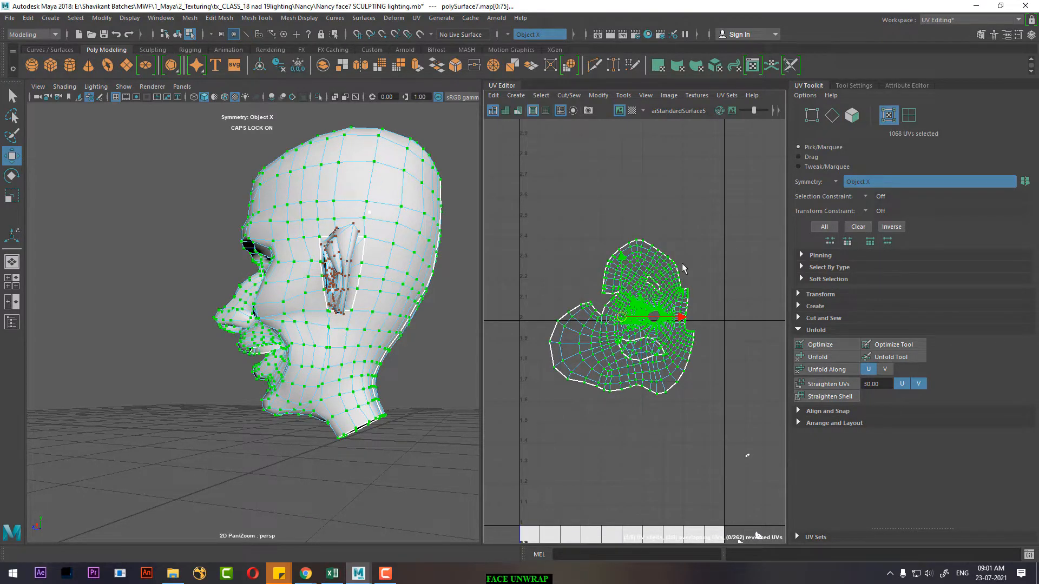
Step: Apply a cylindrical mapping to all faces of the head's main shell, with projection inserted before deformers, and close the mapping options
{"action": "mouse_move", "coordinate": [304, 256]}
{"action": "left_mouse_down", "text": "alt"}
{"action": "mouse_move", "coordinate": [378, 249]}
{"action": "mouse_move", "coordinate": [325, 254]}
{"action": "left_mouse_up", "text": "alt"}
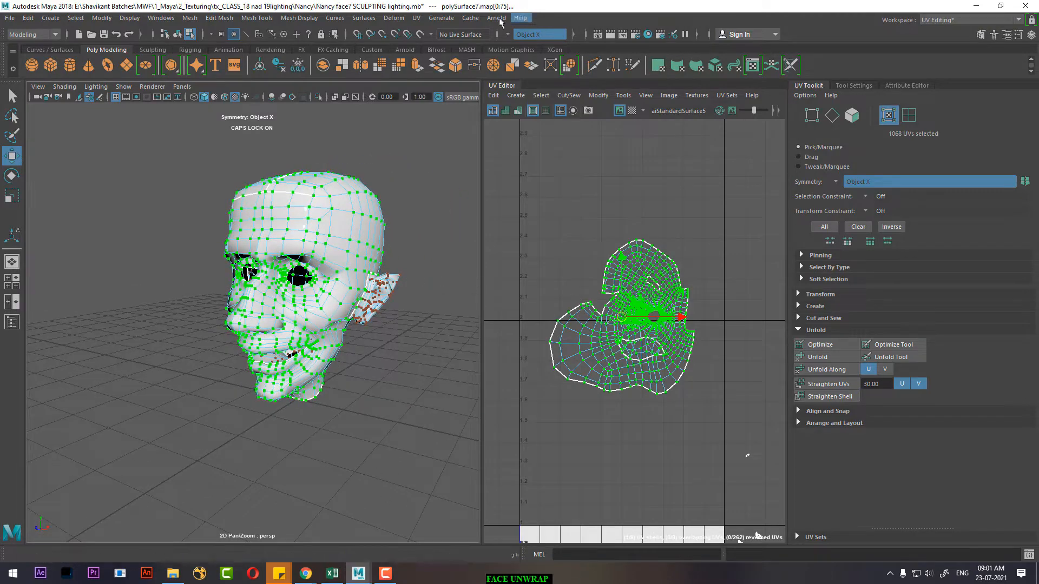
{"action": "left_click", "coordinate": [416, 19]}
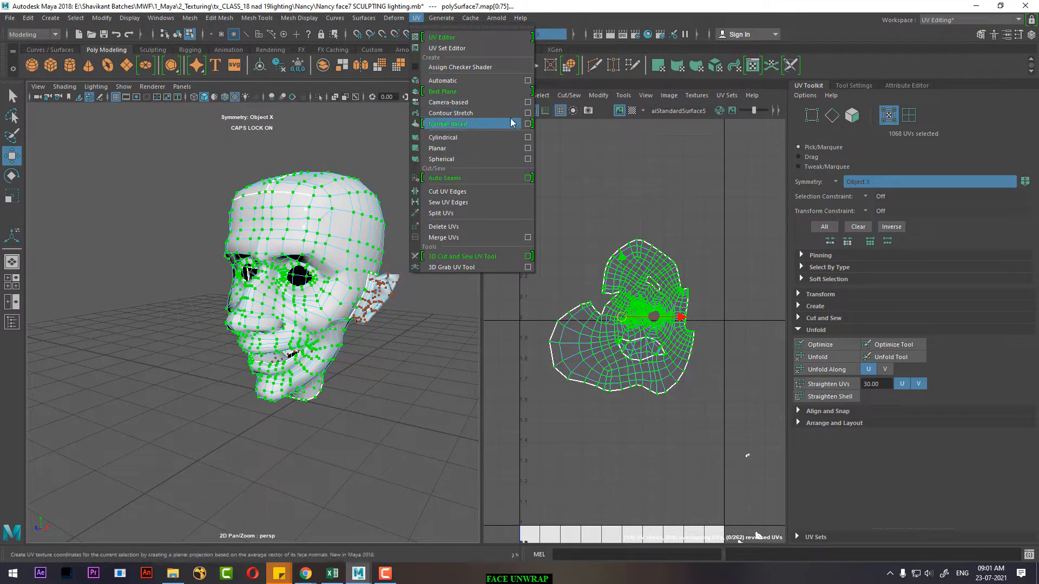
{"action": "left_click", "coordinate": [525, 138]}
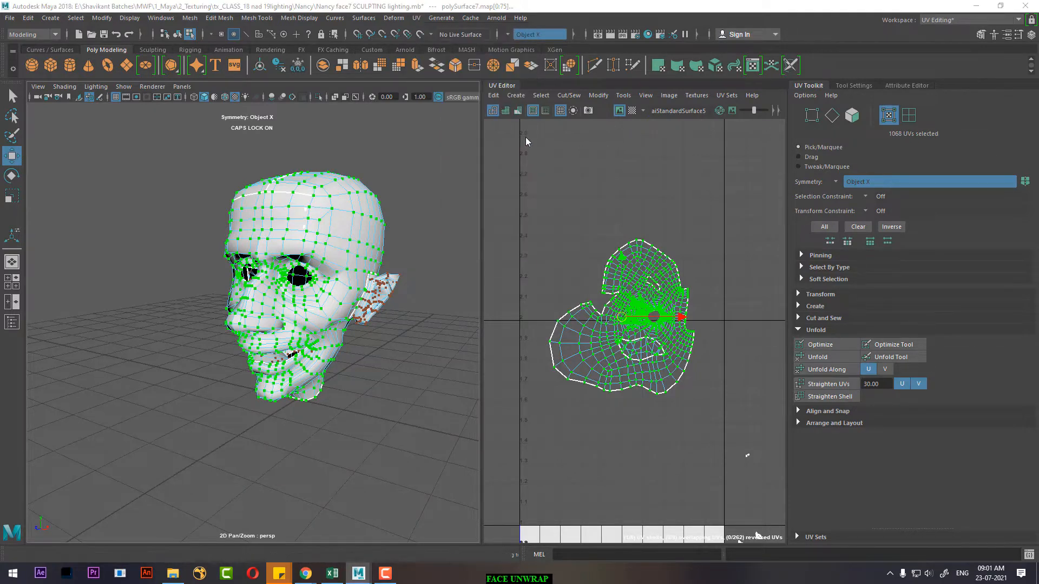
{"action": "left_click", "coordinate": [855, 329]}
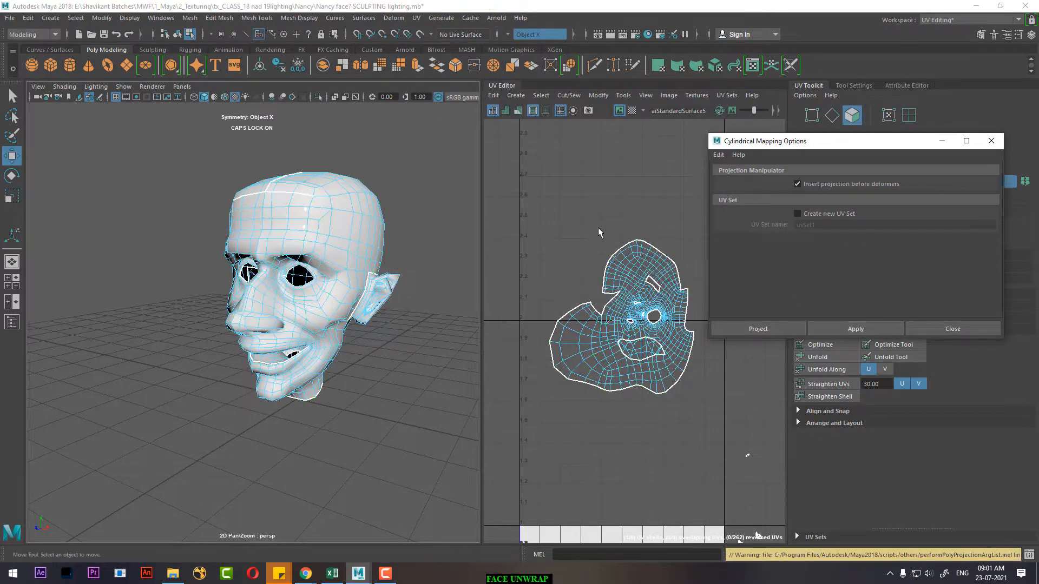
{"action": "right_click_drag", "start_coordinate": [599, 233], "coordinate": [597, 271]}
{"action": "left_click_drag", "start_coordinate": [546, 208], "coordinate": [702, 412]}
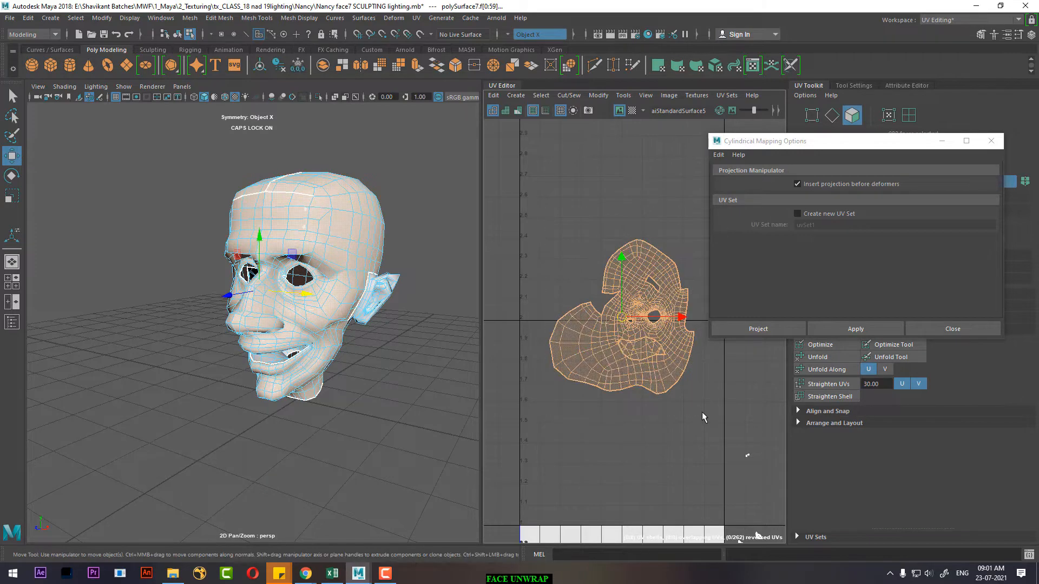
{"action": "left_click", "coordinate": [852, 329]}
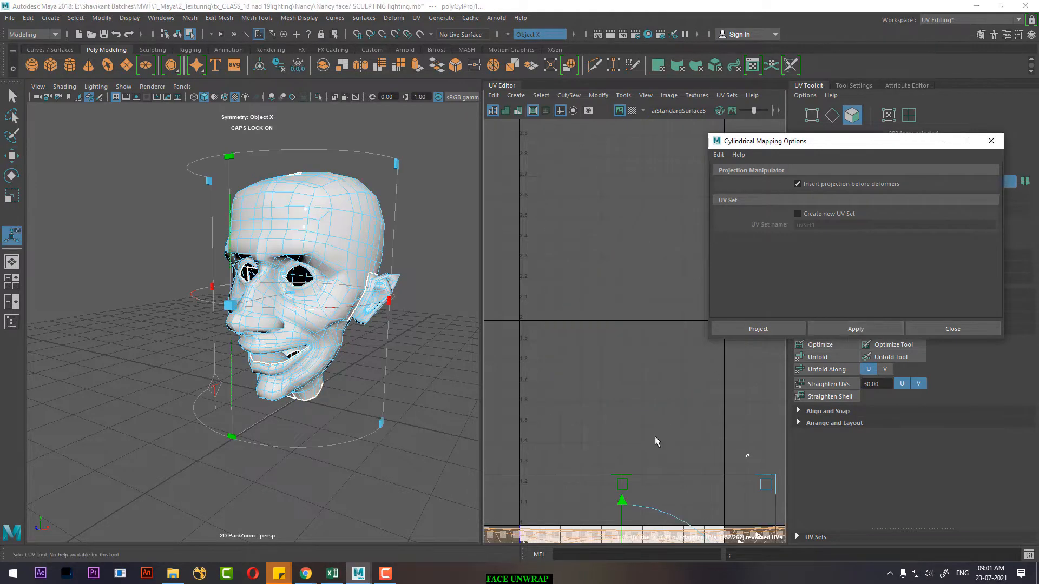
{"action": "scroll", "coordinate": [654, 436], "scroll_direction": "down", "scroll_amount": 4}
{"action": "middle_click_drag", "start_coordinate": [648, 509], "coordinate": [604, 281], "text": "alt"}
{"action": "scroll", "coordinate": [603, 281], "scroll_direction": "up", "scroll_amount": 2}
{"action": "middle_click_drag", "start_coordinate": [605, 325], "coordinate": [640, 304], "text": "alt"}
{"action": "scroll", "coordinate": [621, 395], "scroll_direction": "down", "scroll_amount": 2}
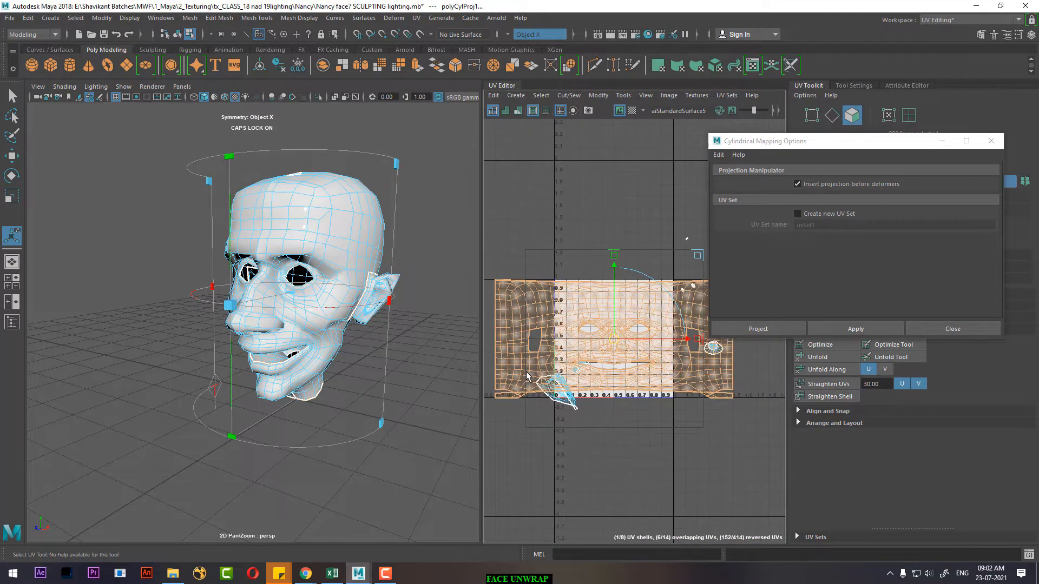
{"action": "left_click", "coordinate": [990, 330]}
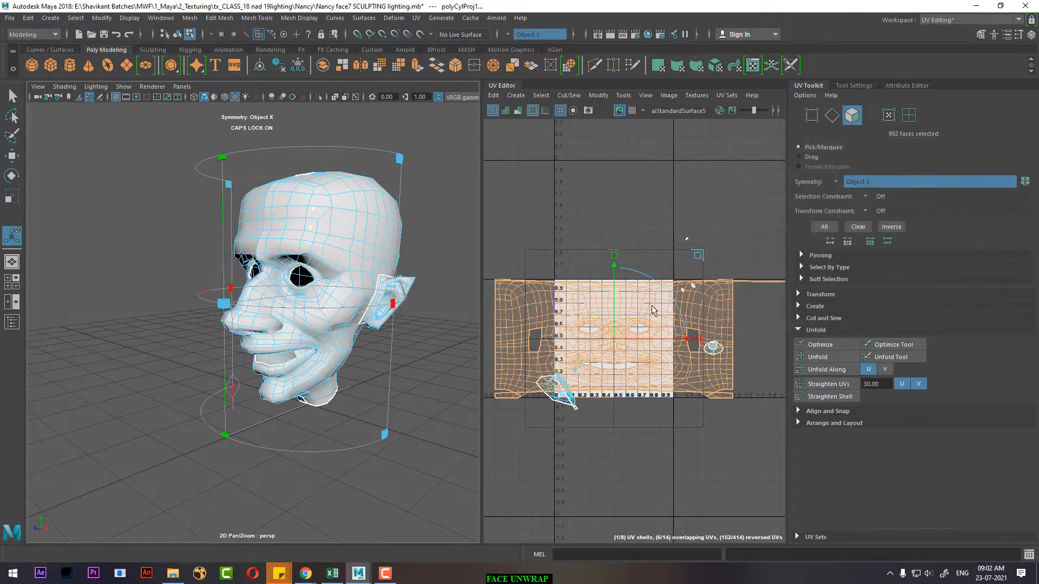
Step: Move the cylindrically projected head UVs straight up, clear of the 0–1 UV square, and inspect the projection manipulator around the head
{"action": "left_click_drag", "start_coordinate": [613, 268], "coordinate": [614, 108]}
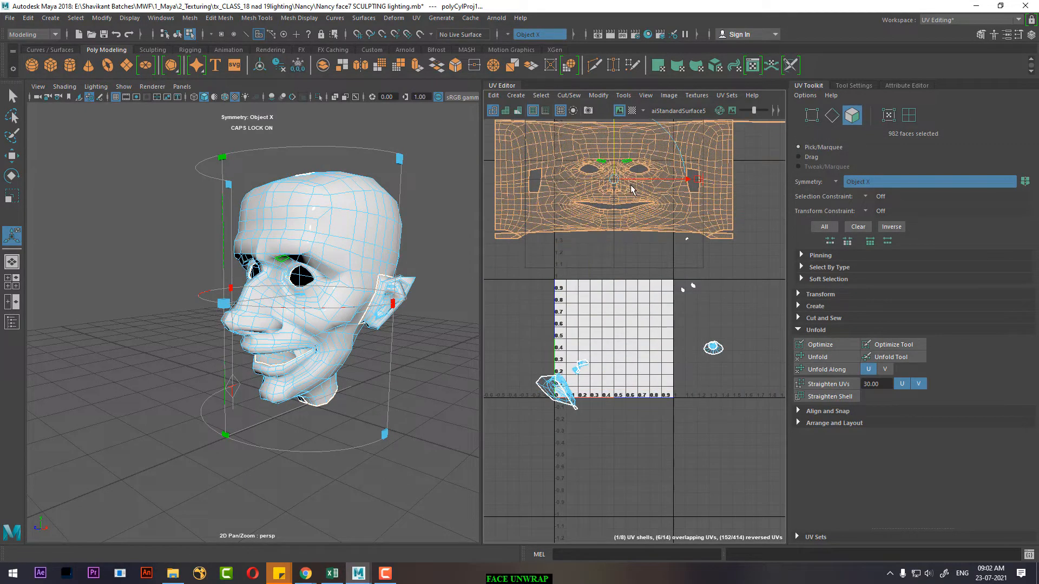
{"action": "middle_click_drag", "start_coordinate": [635, 209], "coordinate": [647, 299], "text": "alt"}
{"action": "scroll", "coordinate": [649, 349], "scroll_direction": "up", "scroll_amount": 2}
{"action": "left_click_drag", "start_coordinate": [438, 349], "coordinate": [338, 338], "text": "alt"}
{"action": "scroll", "coordinate": [347, 361], "scroll_direction": "up", "scroll_amount": 4}
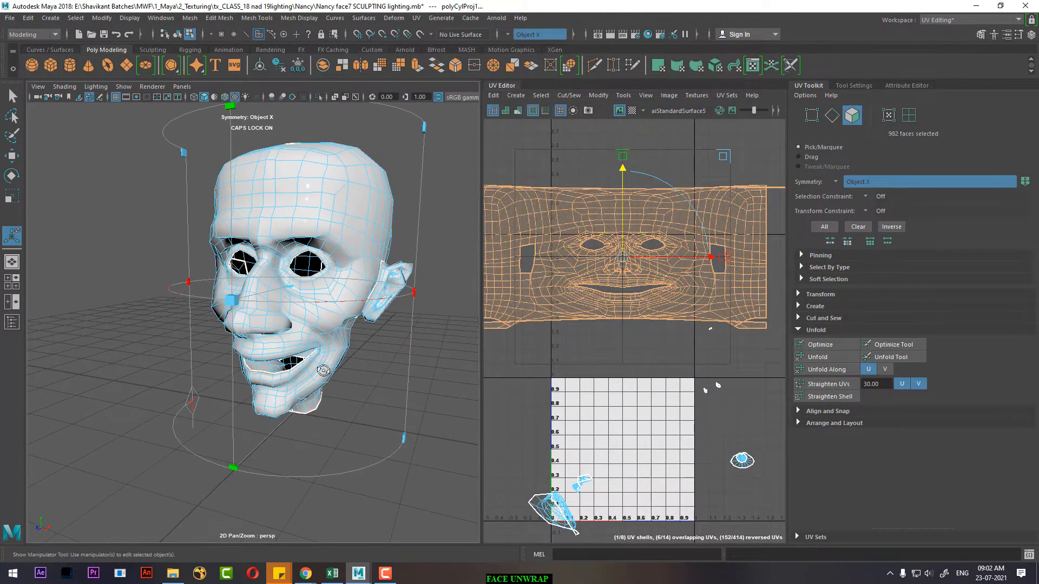
{"action": "scroll", "coordinate": [388, 291], "scroll_direction": "down", "scroll_amount": 3}
{"action": "left_click_drag", "start_coordinate": [387, 281], "coordinate": [343, 238], "text": "alt"}
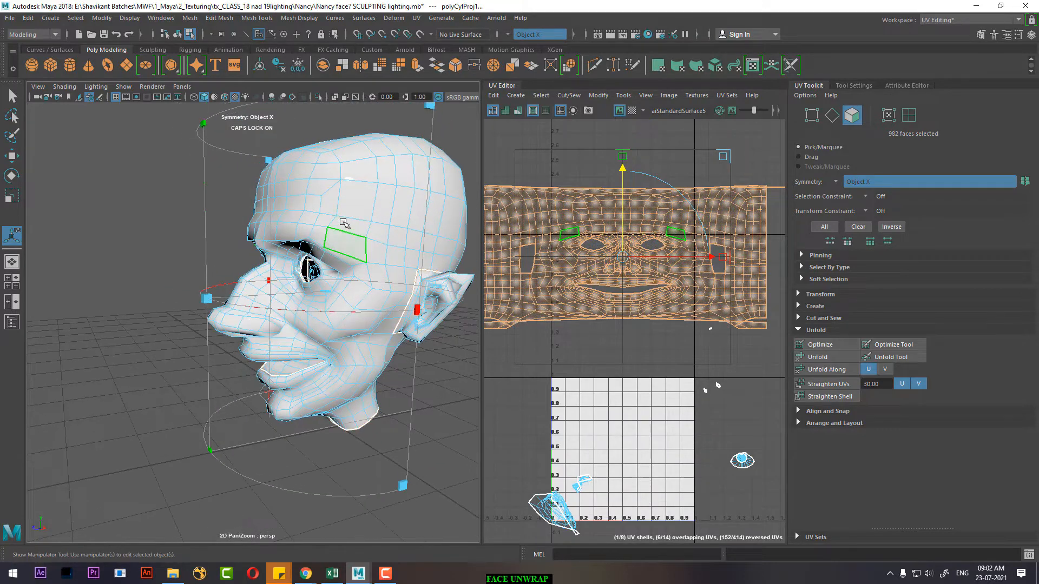
Step: Leave the projection manipulator for object selection, maximize the UV Editor and switch it to UV component selection
{"action": "right_click_drag", "start_coordinate": [343, 223], "coordinate": [423, 179]}
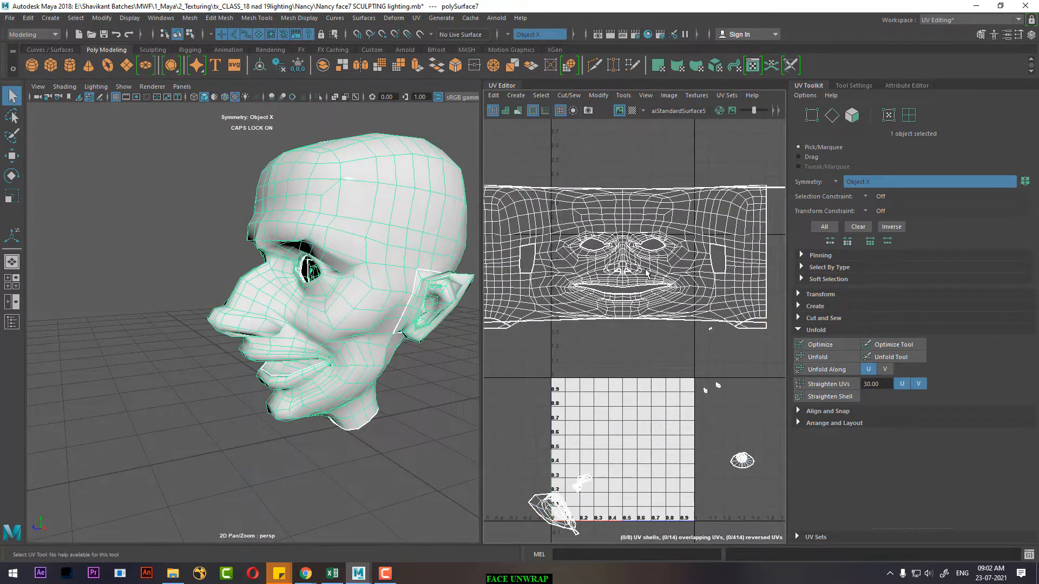
{"action": "scroll", "coordinate": [638, 294], "scroll_direction": "down", "scroll_amount": 2}
{"action": "key", "text": "ctrl+space"}
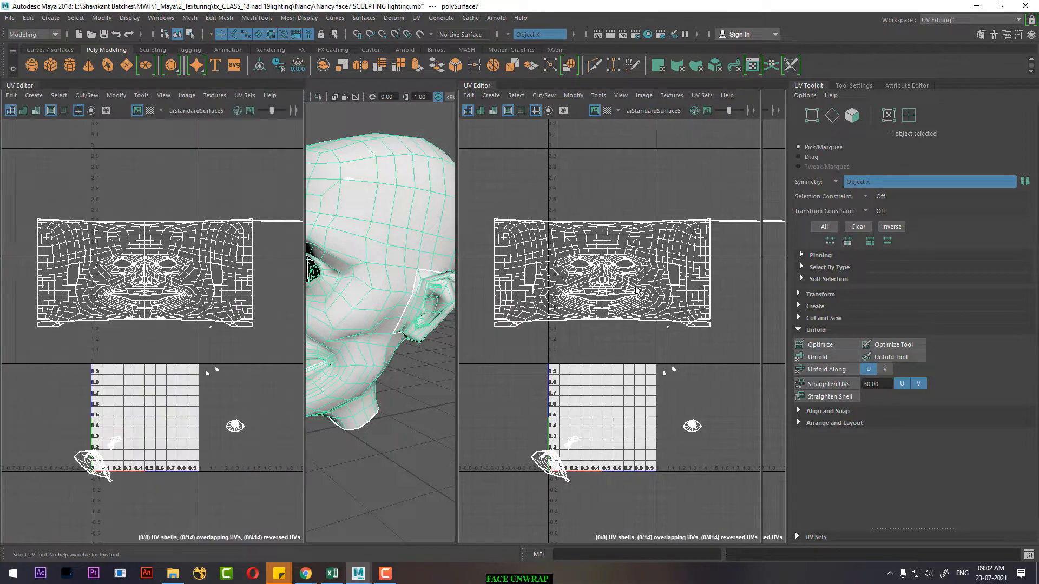
{"action": "scroll", "coordinate": [653, 324], "scroll_direction": "down", "scroll_amount": 1}
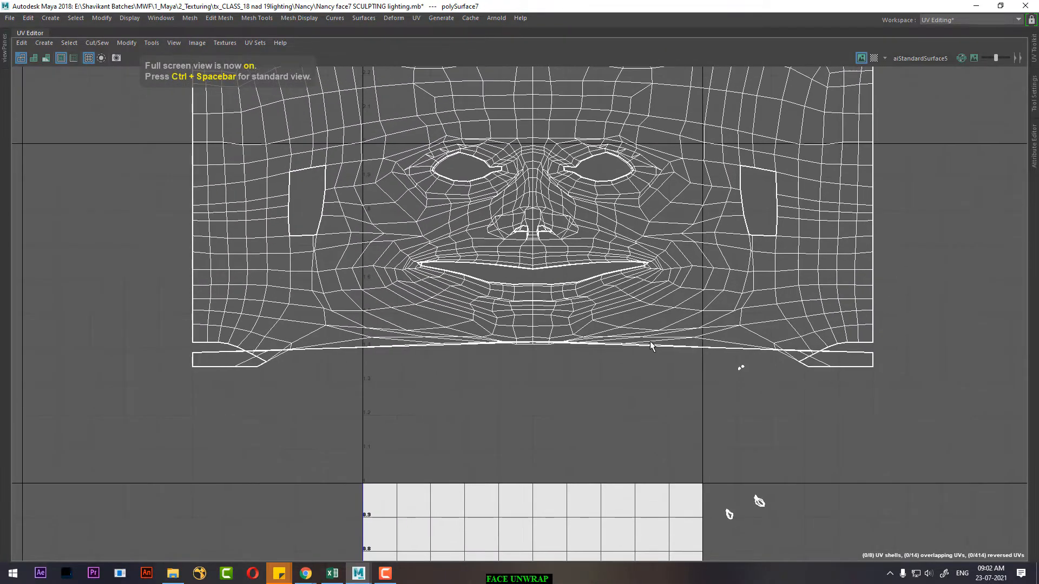
{"action": "middle_click_drag", "start_coordinate": [651, 349], "coordinate": [651, 453], "text": "alt"}
{"action": "right_click_drag", "start_coordinate": [671, 218], "coordinate": [712, 325], "text": "alt"}
{"action": "right_click_drag", "start_coordinate": [677, 194], "coordinate": [724, 194]}
{"action": "right_click_drag", "start_coordinate": [651, 168], "coordinate": [365, 220], "text": "alt"}
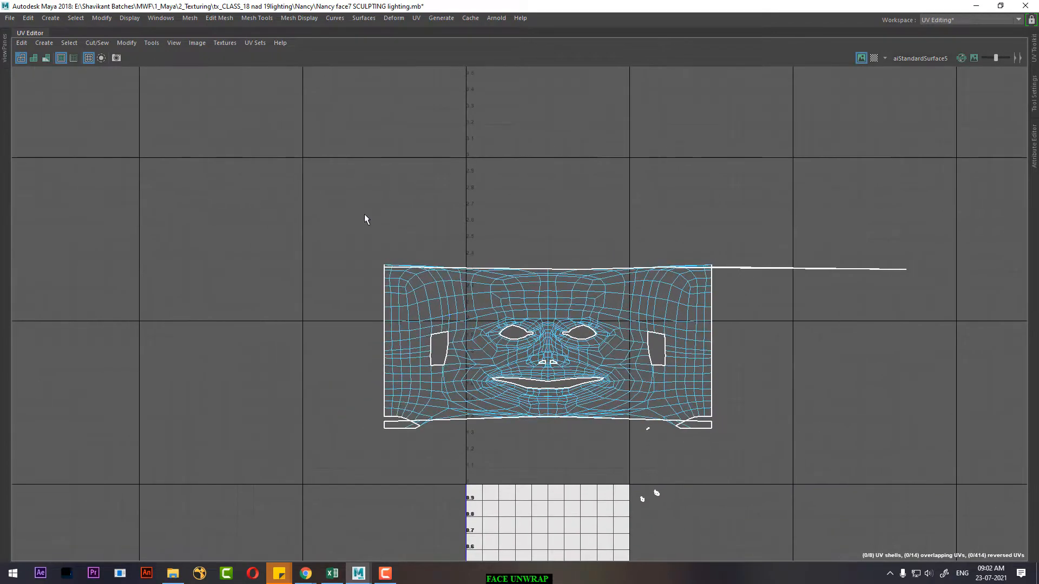
Step: Unfold the head shell's top border UVs along U and along V, and unfold the UVs along its bottom border
{"action": "left_click_drag", "start_coordinate": [320, 185], "coordinate": [974, 275]}
{"action": "right_click", "coordinate": [922, 247], "text": "shift"}
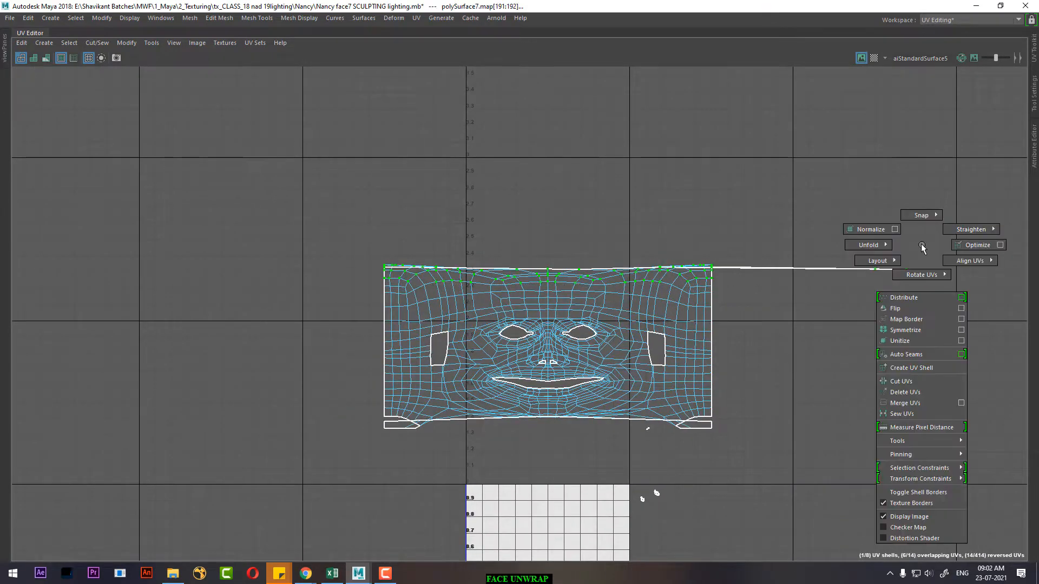
{"action": "mouse_move", "coordinate": [832, 245]}
{"action": "left_click", "coordinate": [789, 227]}
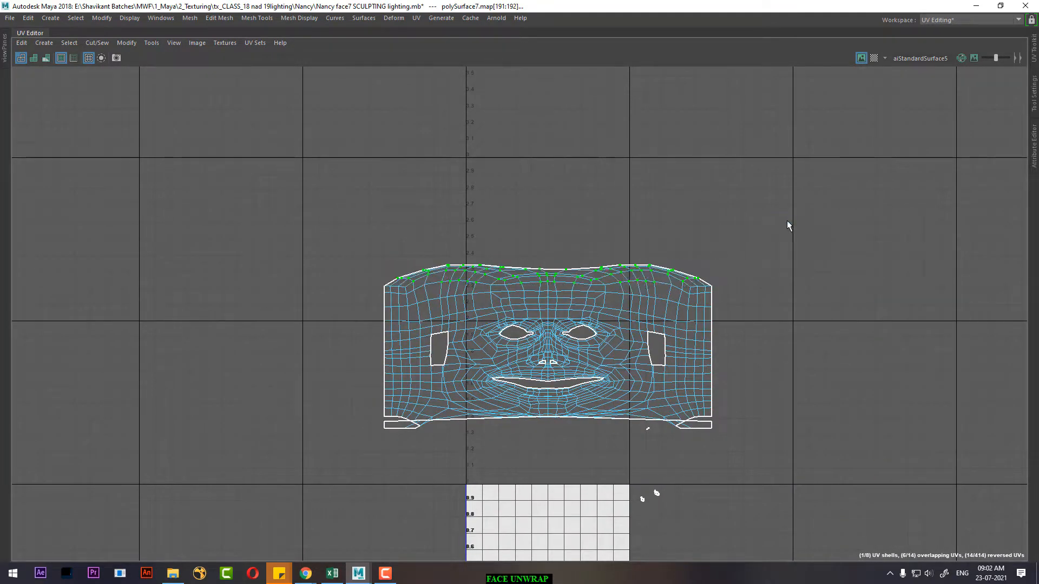
{"action": "right_click_drag", "start_coordinate": [848, 250], "coordinate": [789, 236], "text": "shift"}
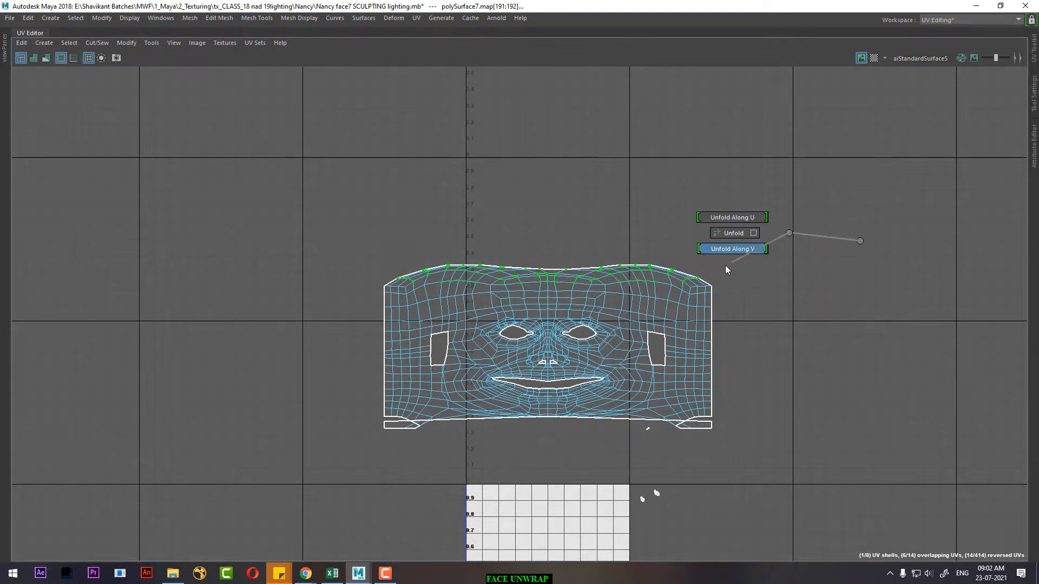
{"action": "right_click_drag", "start_coordinate": [726, 266], "coordinate": [725, 268], "text": "shift"}
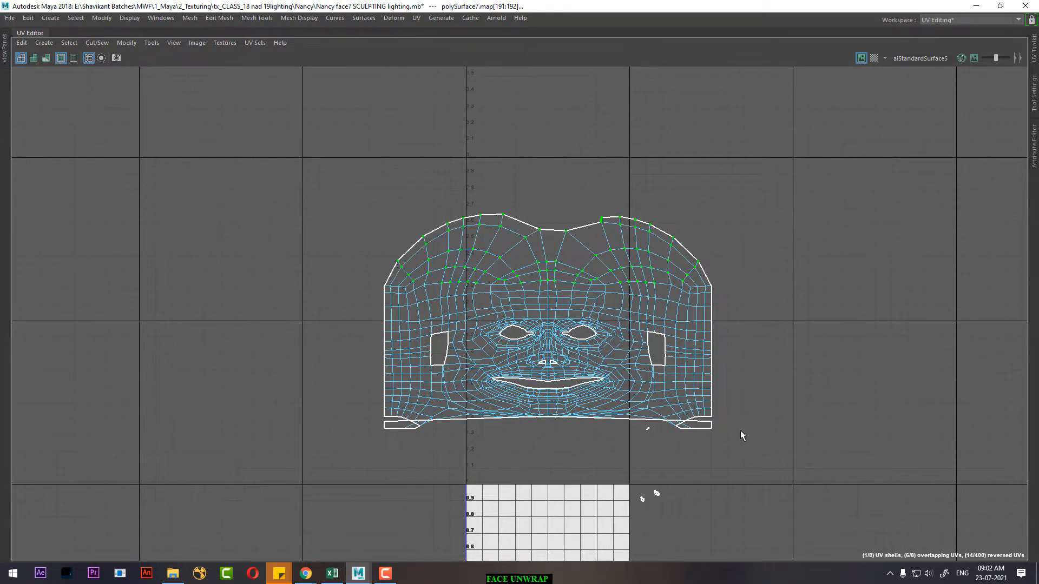
{"action": "left_click_drag", "start_coordinate": [540, 461], "coordinate": [318, 487]}
{"action": "right_click_drag", "start_coordinate": [826, 280], "coordinate": [725, 294], "text": "shift"}
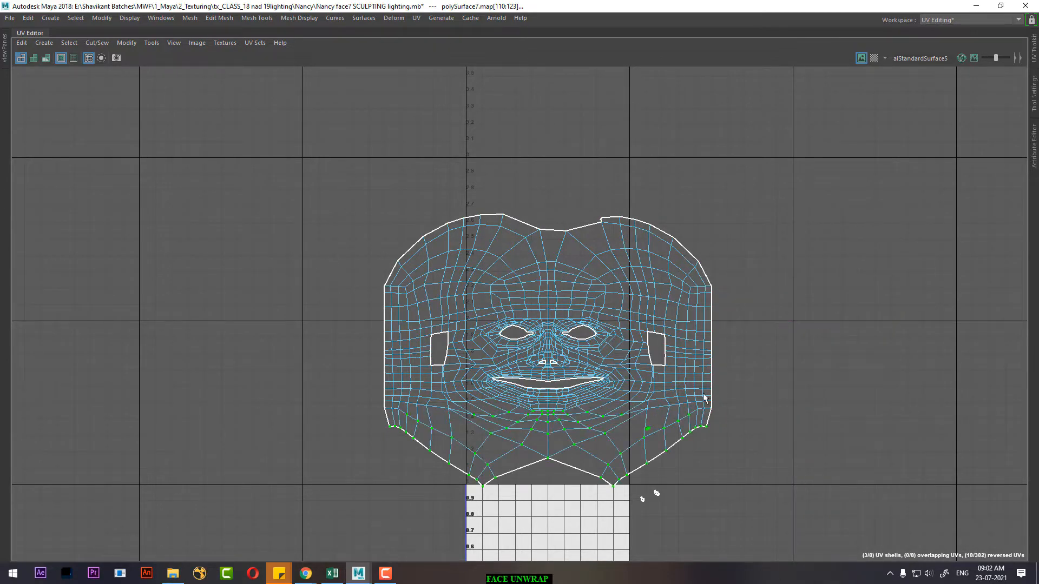
Step: Sew the open border edges around the notch beneath the chin at the bottom of the head shell
{"action": "middle_click_drag", "start_coordinate": [706, 399], "coordinate": [700, 275], "text": "alt"}
{"action": "right_click_drag", "start_coordinate": [730, 333], "coordinate": [777, 381], "text": "alt"}
{"action": "middle_click_drag", "start_coordinate": [685, 297], "coordinate": [702, 241], "text": "alt"}
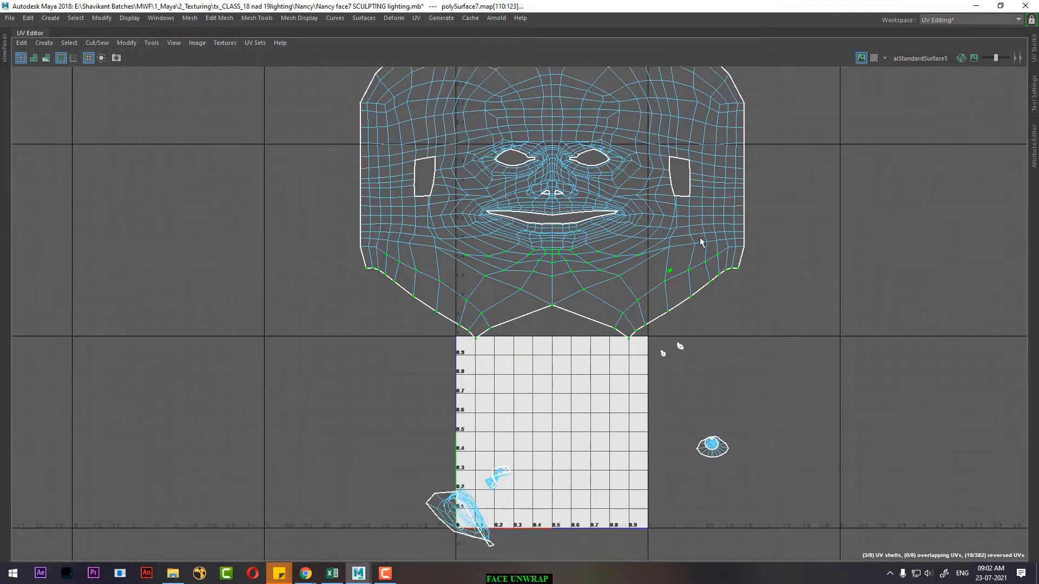
{"action": "mouse_move", "coordinate": [702, 241]}
{"action": "right_mouse_down", "text": "alt"}
{"action": "mouse_move", "coordinate": [712, 312]}
{"action": "mouse_move", "coordinate": [730, 185]}
{"action": "right_mouse_up", "text": "alt"}
{"action": "left_click", "coordinate": [569, 329]}
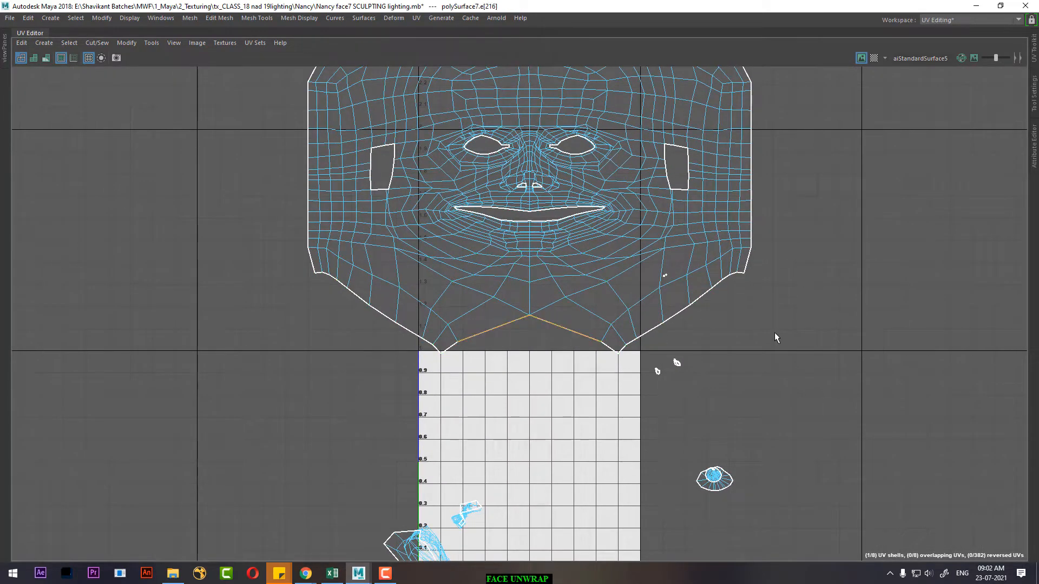
{"action": "right_click_drag", "start_coordinate": [777, 340], "coordinate": [776, 220], "text": "shift"}
{"action": "left_click", "coordinate": [576, 350]}
{"action": "right_click_drag", "start_coordinate": [812, 335], "coordinate": [839, 236], "text": "shift"}
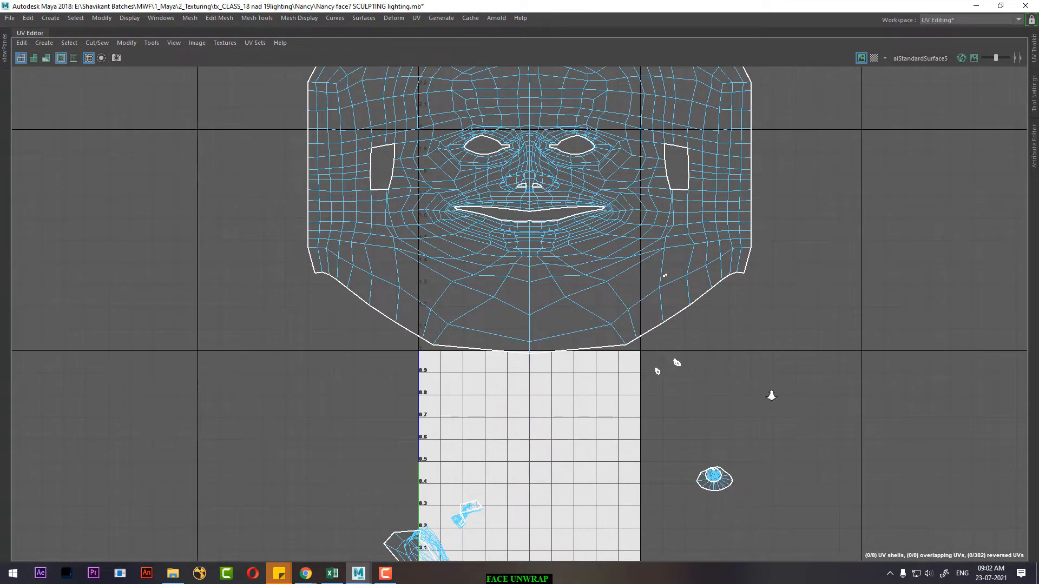
Step: Select all UVs of the head shell and move them straight up, clear of the 0–1 square
{"action": "right_click_drag", "start_coordinate": [782, 425], "coordinate": [656, 215], "text": "alt"}
{"action": "middle_click_drag", "start_coordinate": [655, 215], "coordinate": [620, 309], "text": "alt"}
{"action": "left_click_drag", "start_coordinate": [675, 313], "coordinate": [669, 316]}
{"action": "right_click_drag", "start_coordinate": [635, 306], "coordinate": [714, 354], "text": "ctrl"}
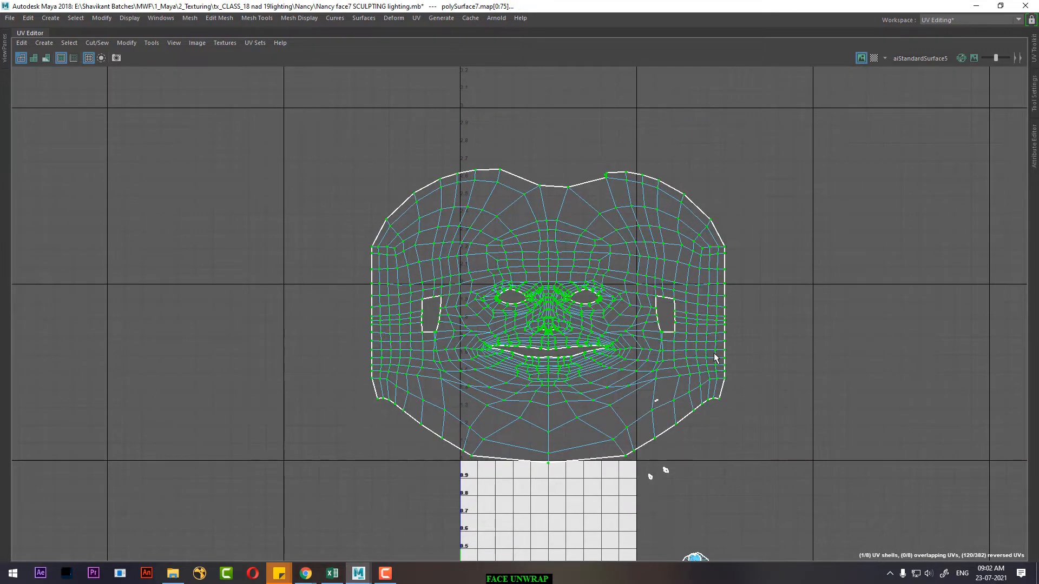
{"action": "left_click_drag", "start_coordinate": [547, 224], "coordinate": [548, 168]}
{"action": "right_click_drag", "start_coordinate": [545, 231], "coordinate": [563, 396], "text": "alt"}
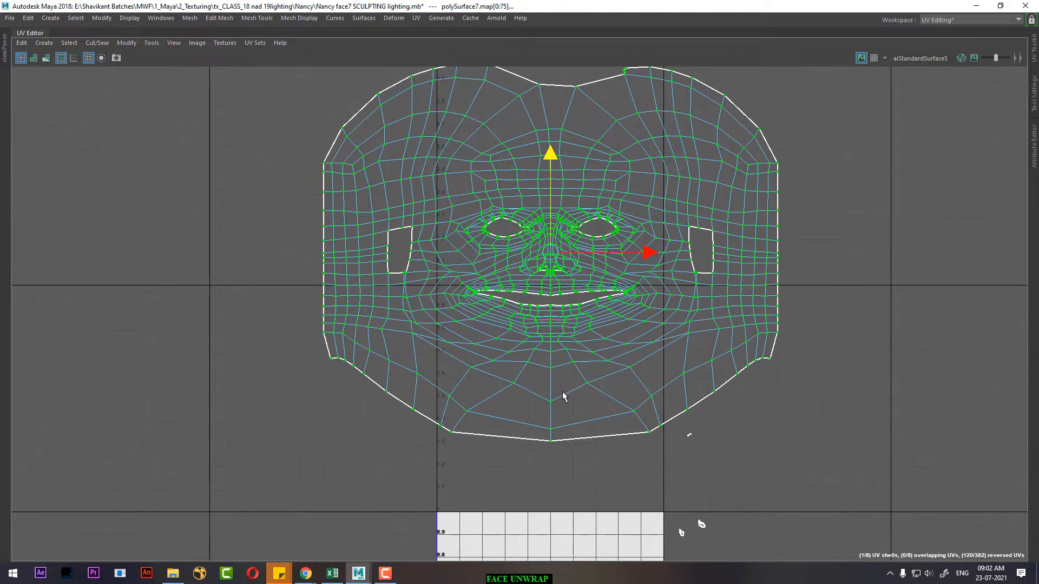
{"action": "middle_click_drag", "start_coordinate": [527, 369], "coordinate": [525, 404], "text": "alt"}
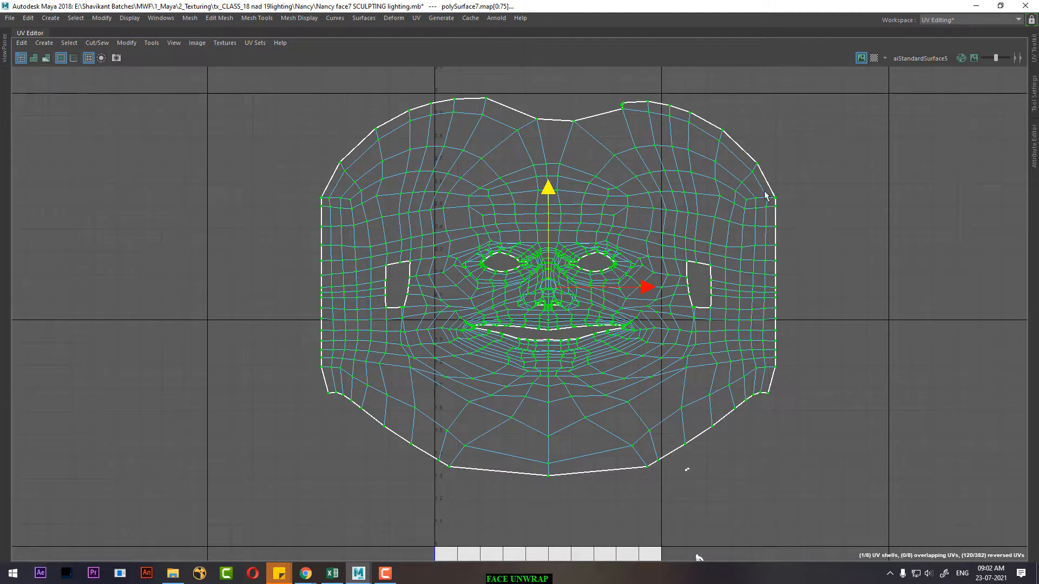
{"action": "middle_click_drag", "start_coordinate": [641, 170], "coordinate": [647, 227], "text": "alt"}
Step: Examine the seam on the back and crown of the head against the notched top border of its UV shell, with edge selection active
{"action": "key", "text": "ctrl+space"}
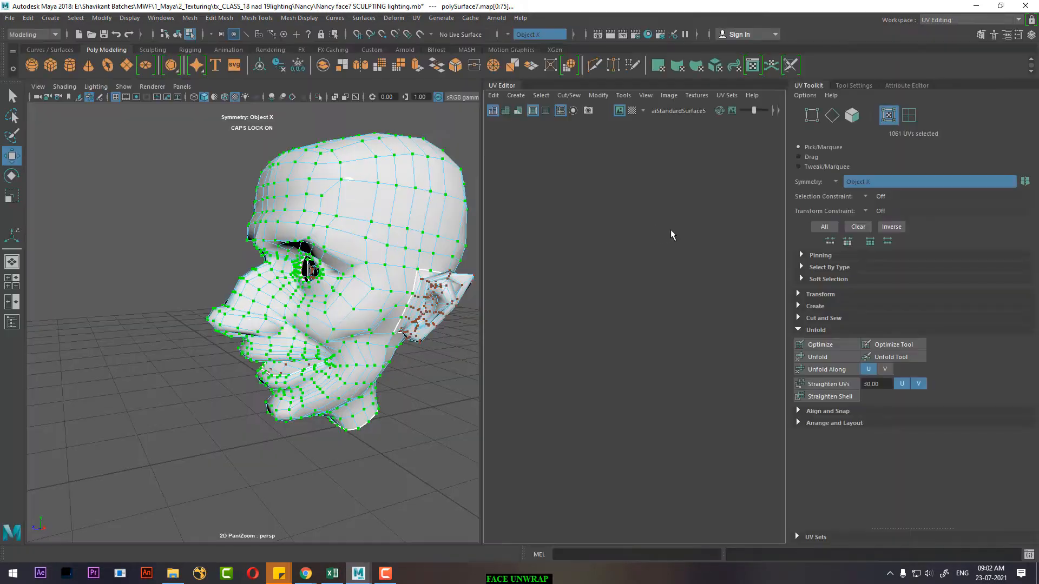
{"action": "left_click_drag", "start_coordinate": [337, 257], "coordinate": [260, 281], "text": "alt"}
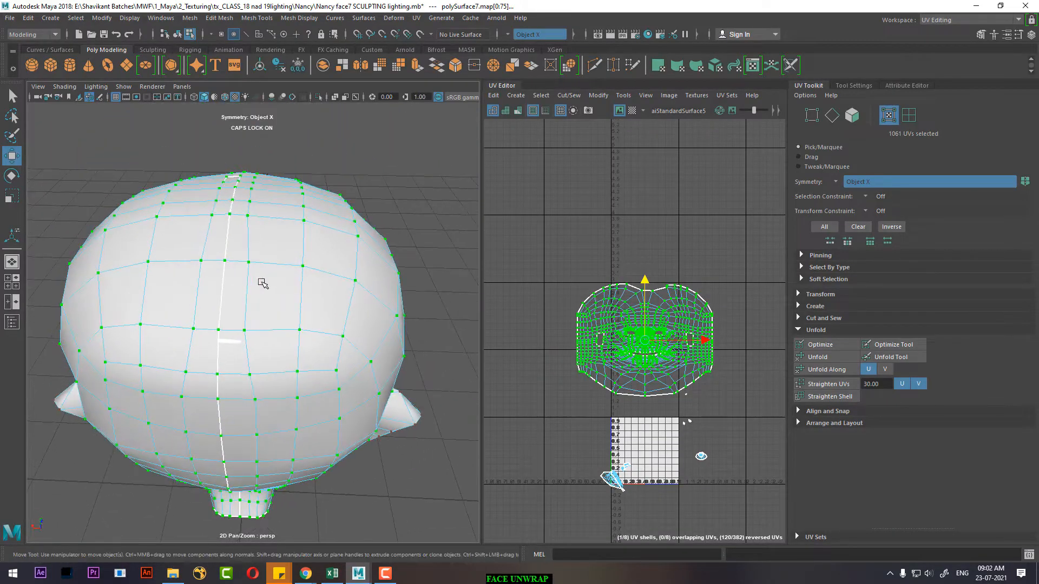
{"action": "right_click_drag", "start_coordinate": [261, 260], "coordinate": [311, 165]}
{"action": "left_click_drag", "start_coordinate": [264, 342], "coordinate": [246, 292], "text": "alt"}
{"action": "scroll", "coordinate": [247, 292], "scroll_direction": "down", "scroll_amount": 5}
{"action": "scroll", "coordinate": [247, 293], "scroll_direction": "up", "scroll_amount": 3}
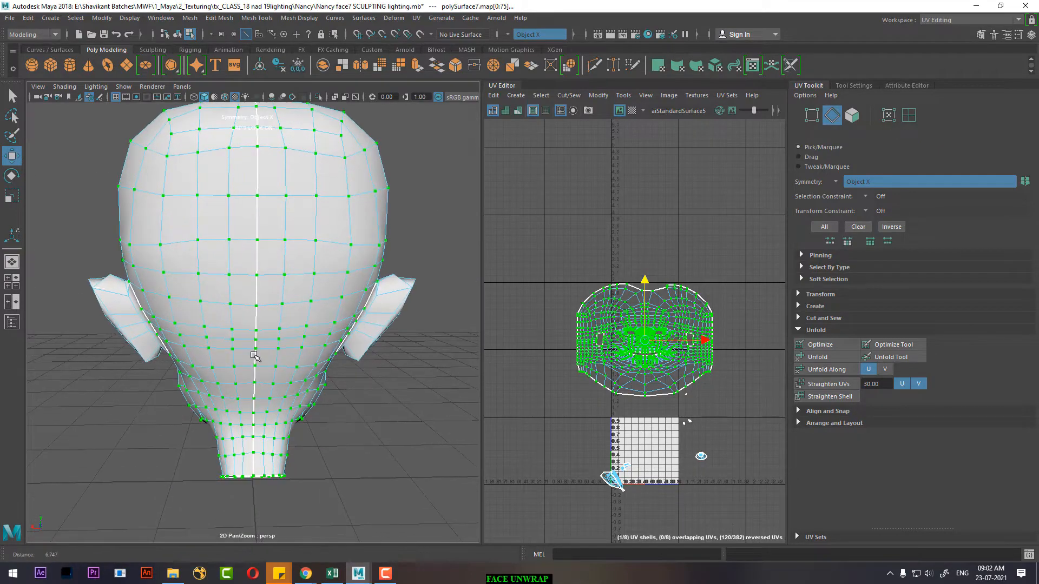
{"action": "scroll", "coordinate": [730, 396], "scroll_direction": "up", "scroll_amount": 6}
{"action": "scroll", "coordinate": [659, 320], "scroll_direction": "up", "scroll_amount": 3}
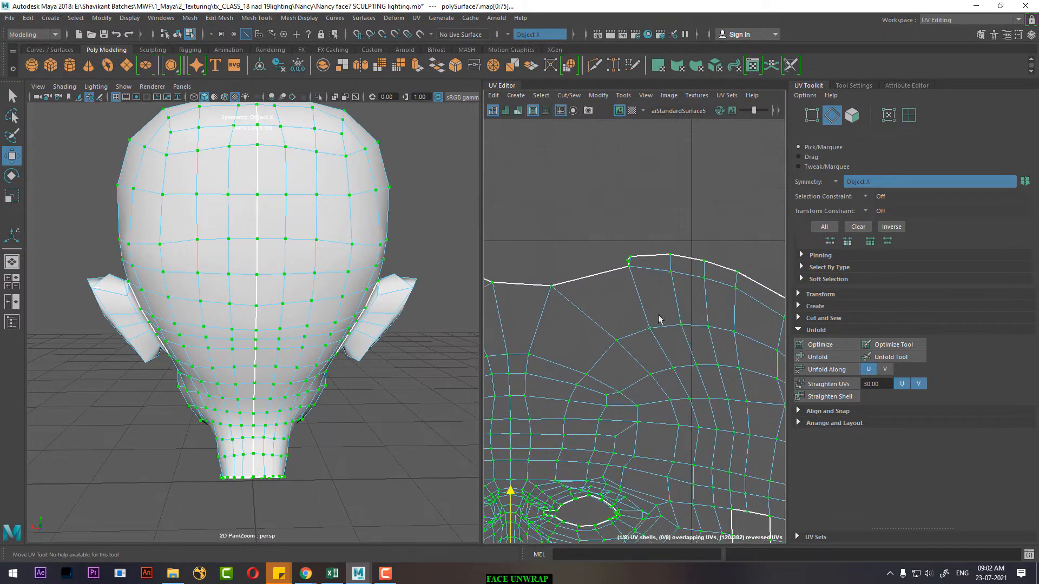
{"action": "left_click_drag", "start_coordinate": [328, 249], "coordinate": [318, 343], "text": "alt"}
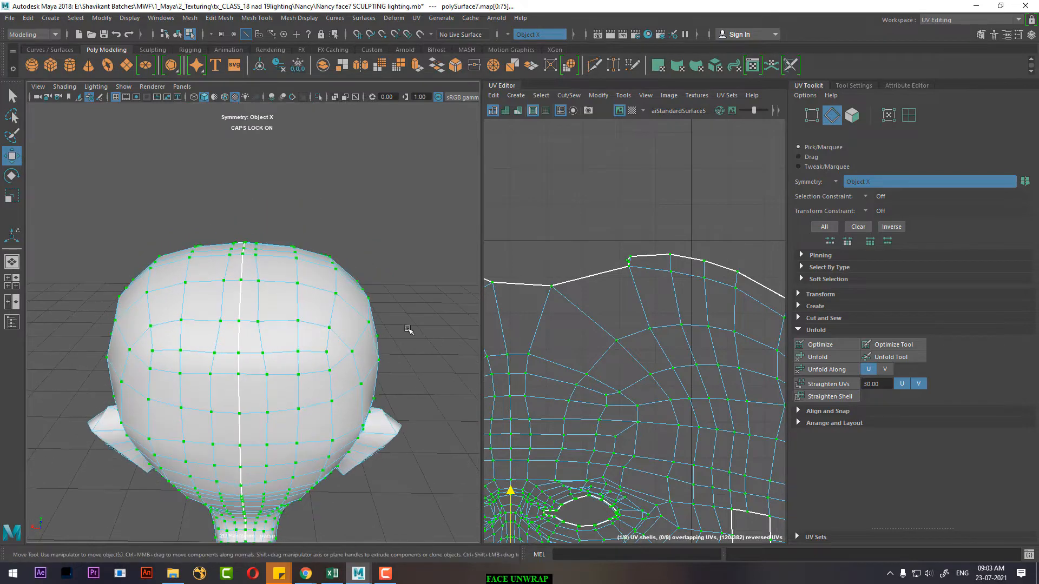
{"action": "middle_click_drag", "start_coordinate": [605, 315], "coordinate": [584, 271], "text": "alt"}
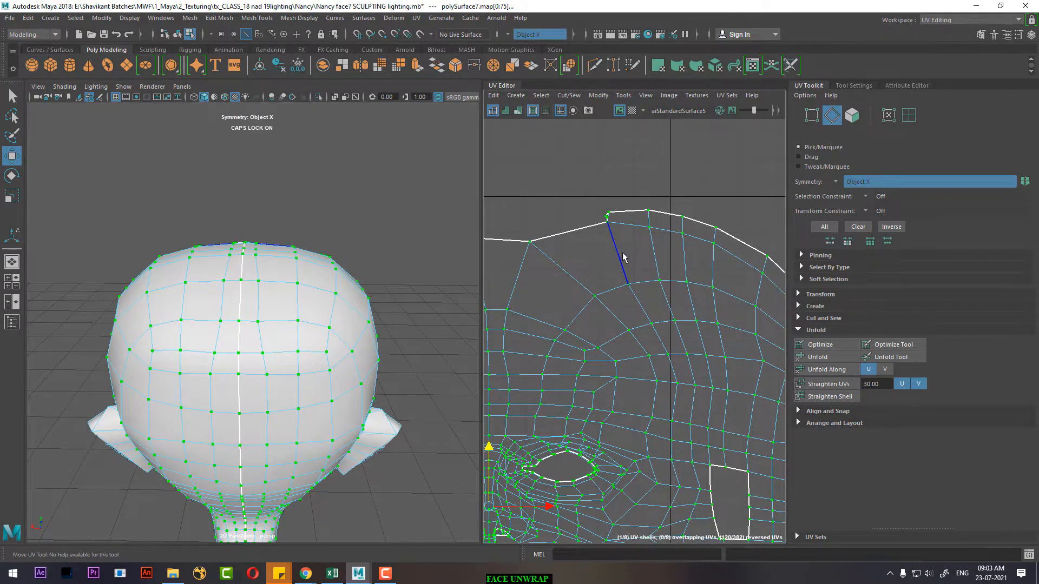
Step: Maximize the UV Editor and unfold the UVs at the small kink on the head shell's top border
{"action": "key", "text": "ctrl+space"}
{"action": "middle_click_drag", "start_coordinate": [616, 157], "coordinate": [538, 377], "text": "alt"}
{"action": "scroll", "coordinate": [537, 377], "scroll_direction": "down", "scroll_amount": 1}
{"action": "scroll", "coordinate": [550, 255], "scroll_direction": "up", "scroll_amount": 2}
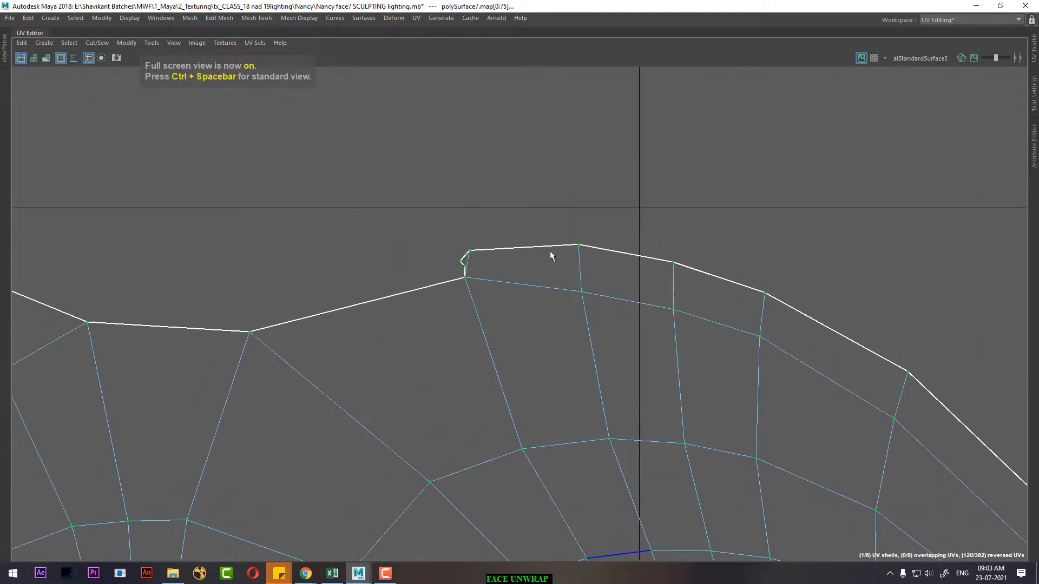
{"action": "middle_click_drag", "start_coordinate": [550, 255], "coordinate": [510, 259], "text": "alt"}
{"action": "right_click_drag", "start_coordinate": [510, 259], "coordinate": [543, 253]}
{"action": "left_click_drag", "start_coordinate": [399, 253], "coordinate": [425, 286]}
{"action": "right_click_drag", "start_coordinate": [427, 266], "coordinate": [446, 267], "text": "shift"}
{"action": "right_click_drag", "start_coordinate": [530, 245], "coordinate": [438, 368], "text": "shift"}
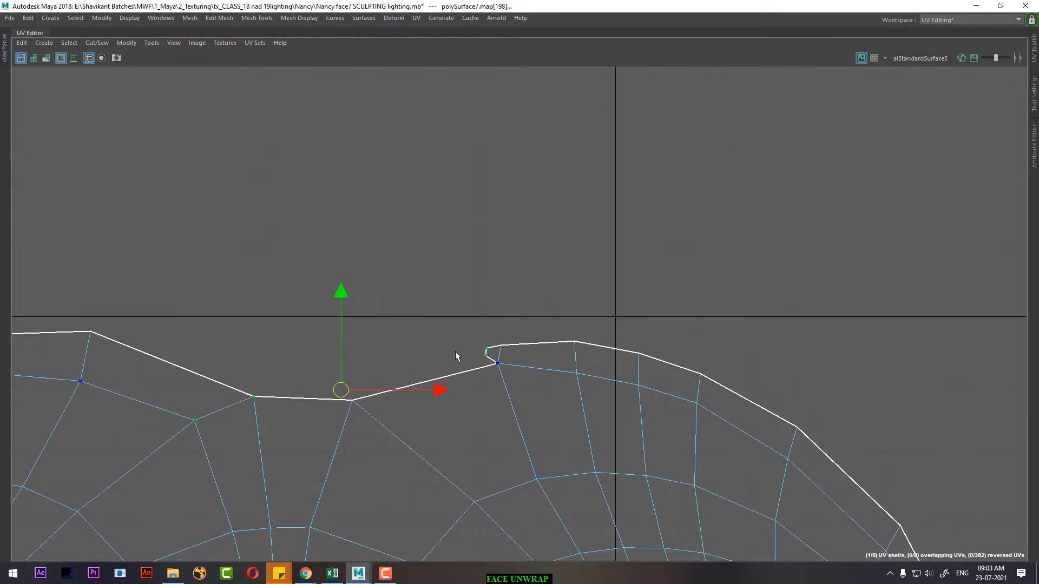
Step: Cut the short edge beside the kink on the shell's top border and sew the small detached piece onto the central forehead edges
{"action": "middle_click_drag", "start_coordinate": [457, 356], "coordinate": [488, 332], "text": "alt"}
{"action": "right_click_drag", "start_coordinate": [513, 334], "coordinate": [517, 314]}
{"action": "left_click", "coordinate": [531, 328]}
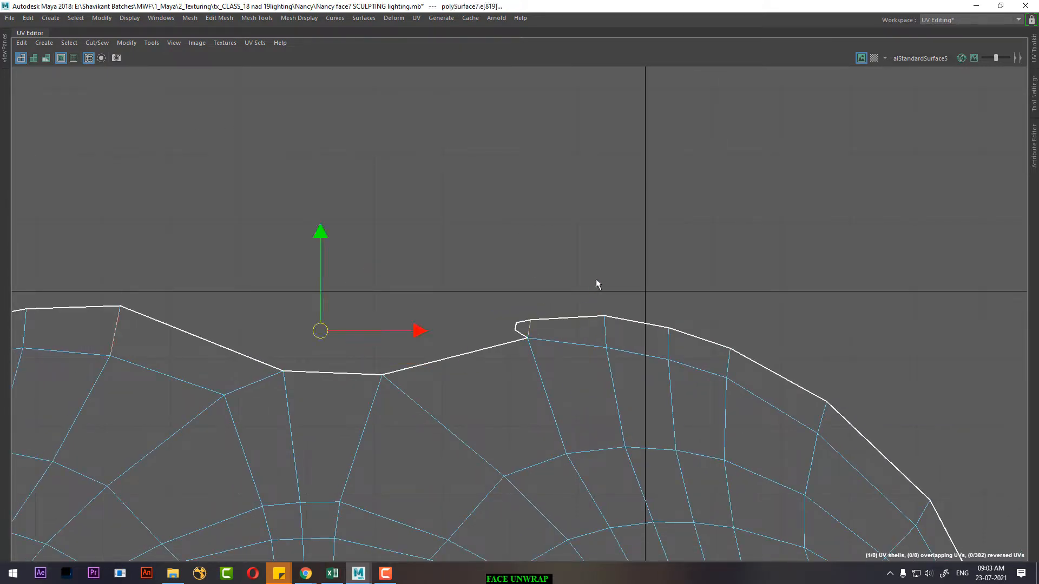
{"action": "right_click_drag", "start_coordinate": [602, 267], "coordinate": [561, 283], "text": "shift"}
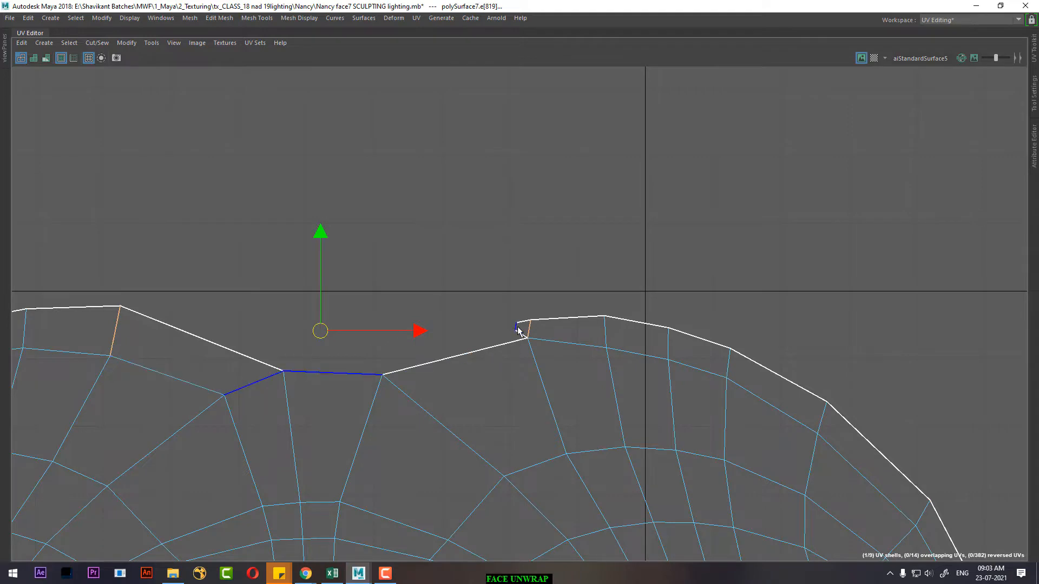
{"action": "left_click", "coordinate": [515, 324]}
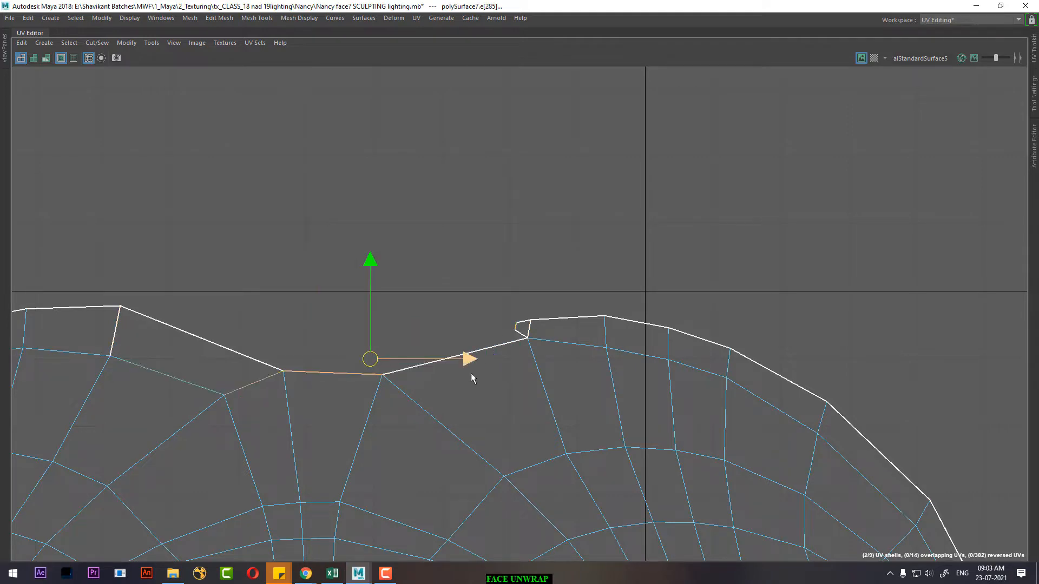
{"action": "right_click_drag", "start_coordinate": [481, 388], "coordinate": [449, 254], "text": "shift"}
Step: Select the sloping edge beside the sewn piece at the shell's top notch and locate it on the crown of the 3D head
{"action": "scroll", "coordinate": [364, 336], "scroll_direction": "down", "scroll_amount": 3}
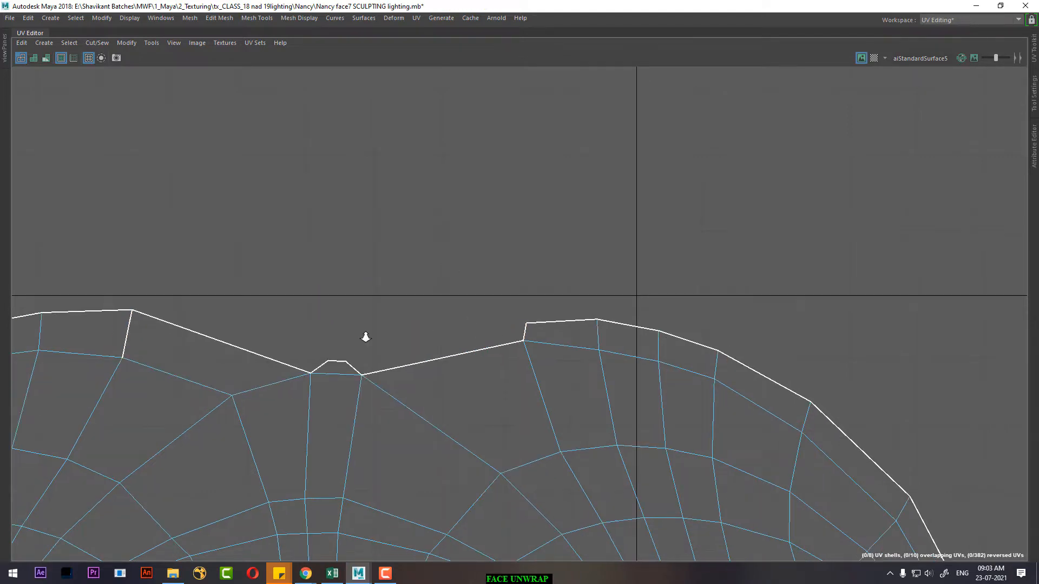
{"action": "middle_click_drag", "start_coordinate": [412, 348], "coordinate": [401, 275], "text": "alt"}
{"action": "scroll", "coordinate": [401, 274], "scroll_direction": "up", "scroll_amount": 1}
{"action": "left_click", "coordinate": [346, 296]}
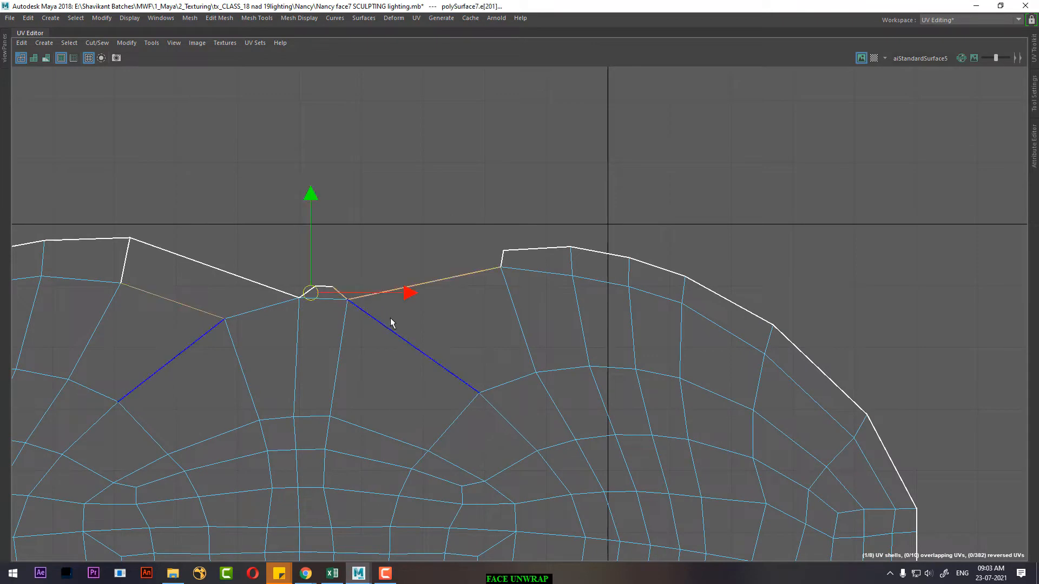
{"action": "scroll", "coordinate": [398, 331], "scroll_direction": "down", "scroll_amount": 4}
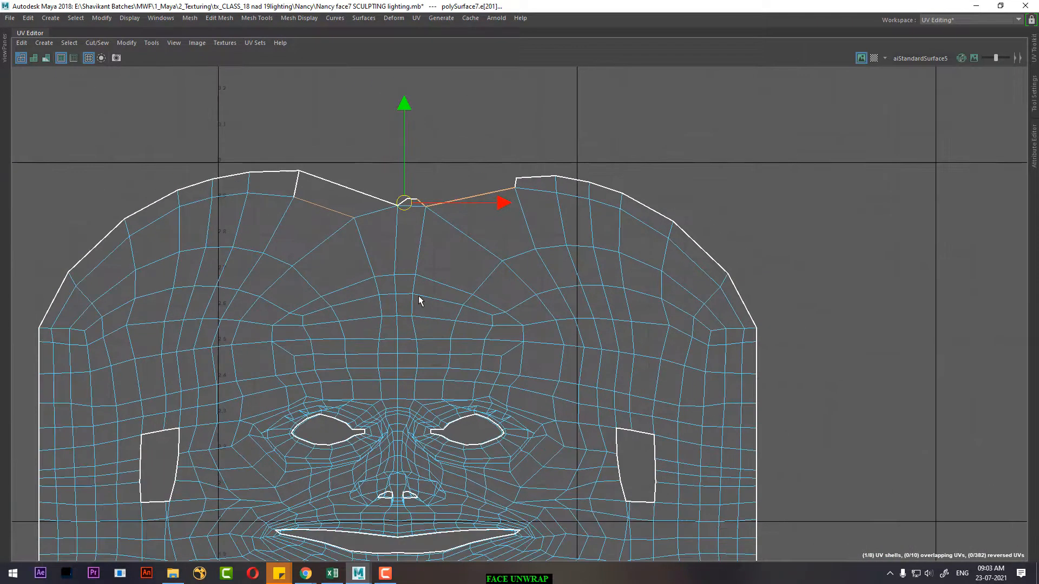
{"action": "key", "text": "ctrl+space"}
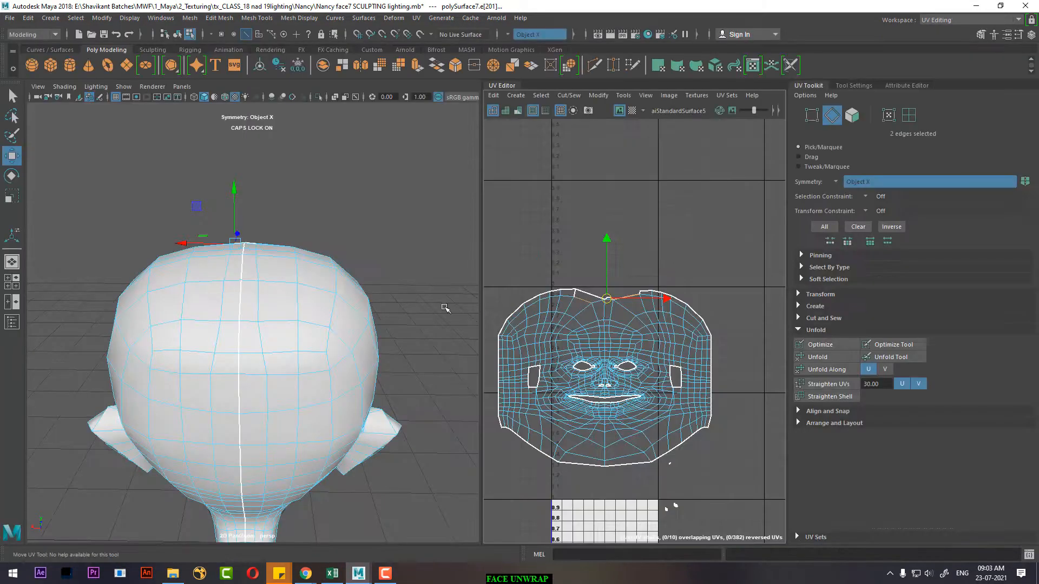
{"action": "left_click_drag", "start_coordinate": [295, 279], "coordinate": [471, 303], "text": "alt"}
{"action": "right_click_drag", "start_coordinate": [249, 287], "coordinate": [313, 313], "text": "alt"}
{"action": "middle_click_drag", "start_coordinate": [389, 216], "coordinate": [267, 372], "text": "alt"}
{"action": "left_click_drag", "start_coordinate": [267, 372], "coordinate": [383, 329], "text": "alt"}
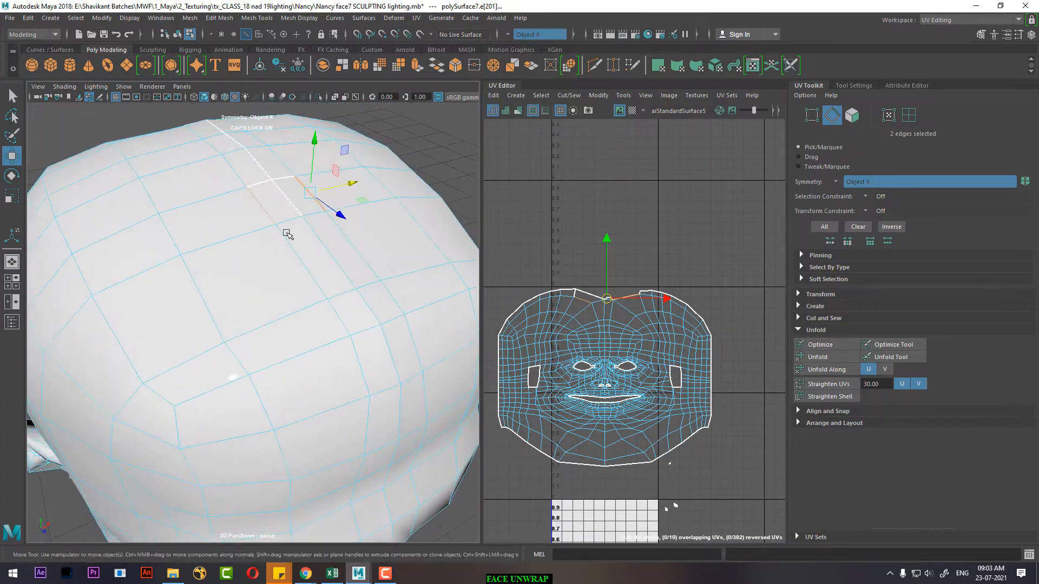
{"action": "middle_click_drag", "start_coordinate": [288, 232], "coordinate": [286, 283], "text": "alt"}
Step: Try deleting the two faces at the front end of the crown seam, undo the deletion and clear the selection
{"action": "right_click_drag", "start_coordinate": [281, 196], "coordinate": [287, 236]}
{"action": "left_click", "coordinate": [295, 251]}
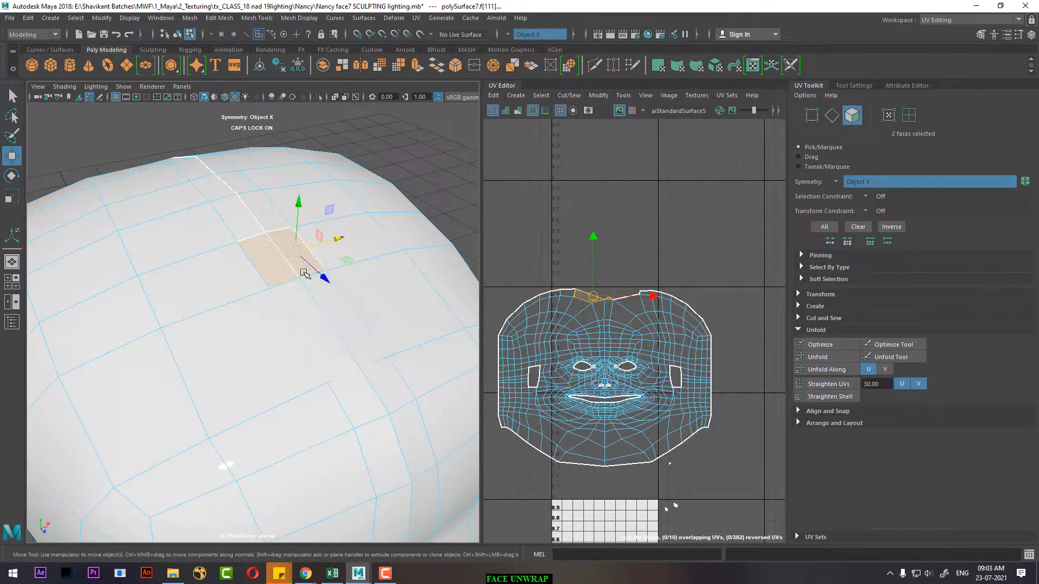
{"action": "key", "text": "Delete"}
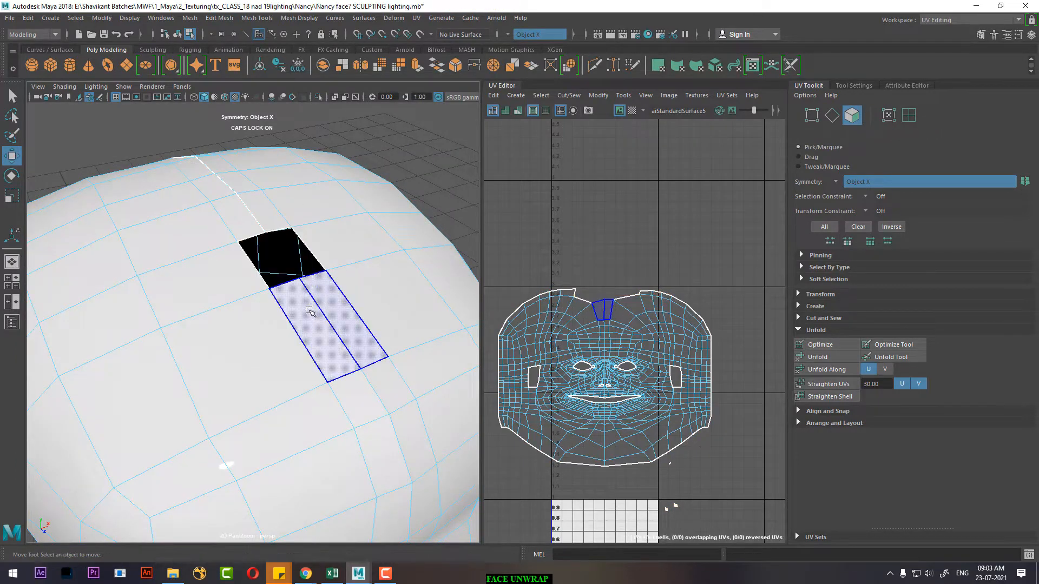
{"action": "key", "text": "ctrl+z"}
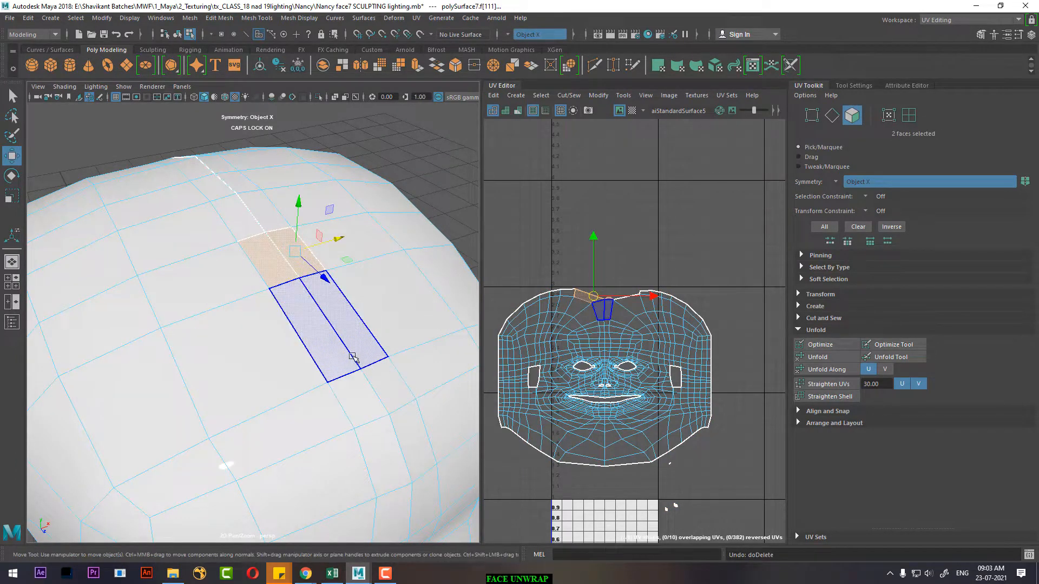
{"action": "left_click", "coordinate": [675, 219]}
{"action": "right_click_drag", "start_coordinate": [325, 238], "coordinate": [204, 239], "text": "alt"}
{"action": "left_click_drag", "start_coordinate": [204, 239], "coordinate": [252, 290], "text": "alt"}
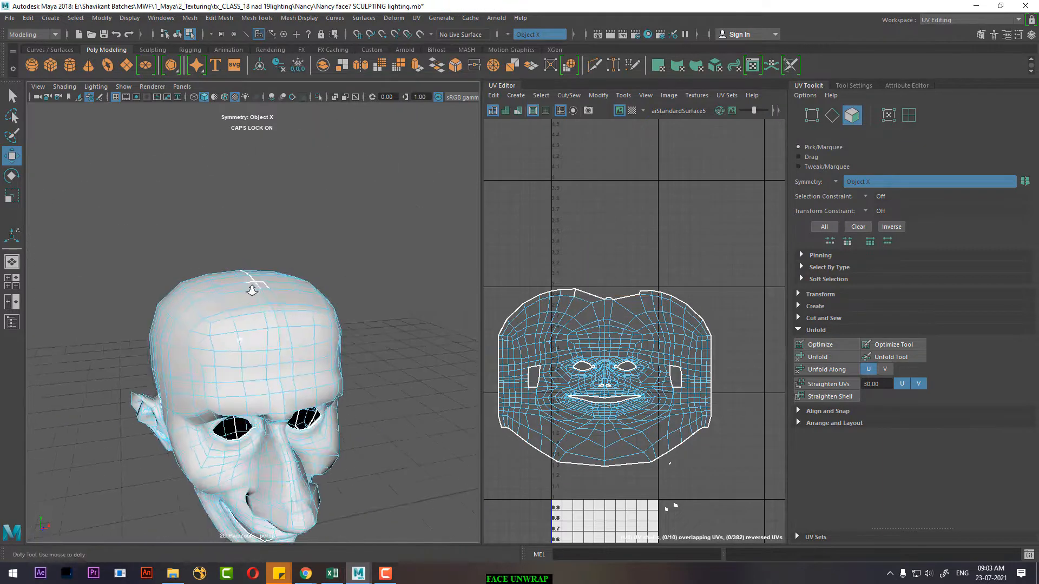
Step: Cut the UVs along the central crown edges down to the forehead and across the hairline edge row on both sides
{"action": "right_click_drag", "start_coordinate": [252, 291], "coordinate": [280, 337], "text": "alt"}
{"action": "right_click_drag", "start_coordinate": [289, 299], "coordinate": [266, 318], "text": "alt"}
{"action": "left_click_drag", "start_coordinate": [267, 318], "coordinate": [273, 329], "text": "alt"}
{"action": "right_click_drag", "start_coordinate": [283, 301], "coordinate": [282, 236]}
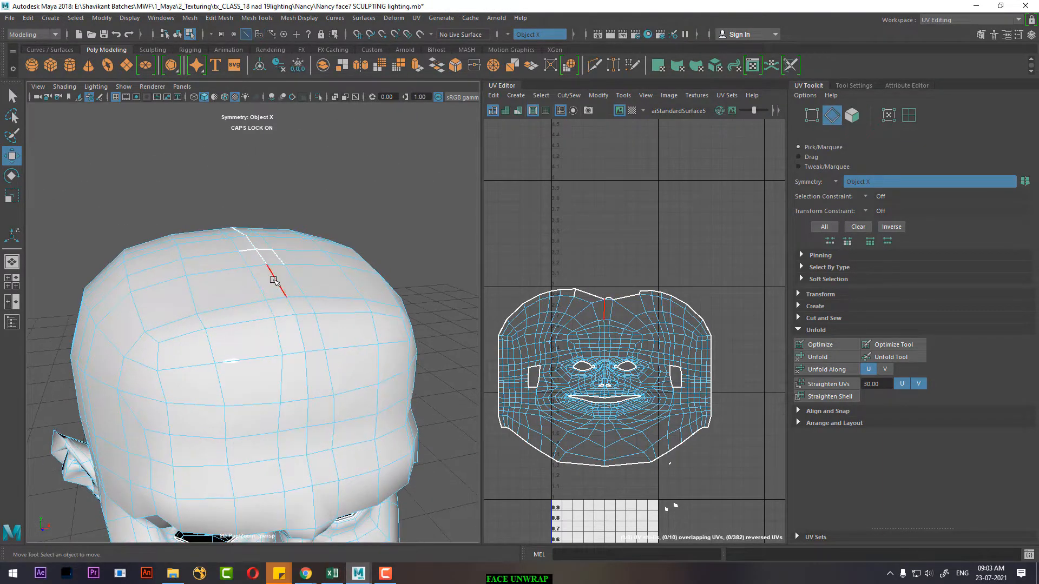
{"action": "left_click", "coordinate": [272, 279]}
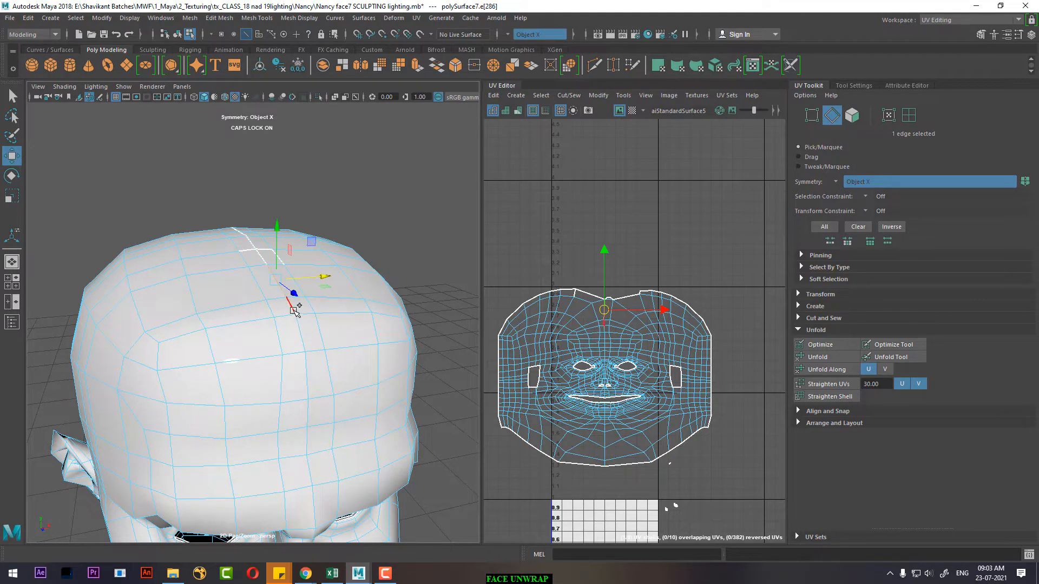
{"action": "scroll", "coordinate": [636, 254], "scroll_direction": "up", "scroll_amount": 4}
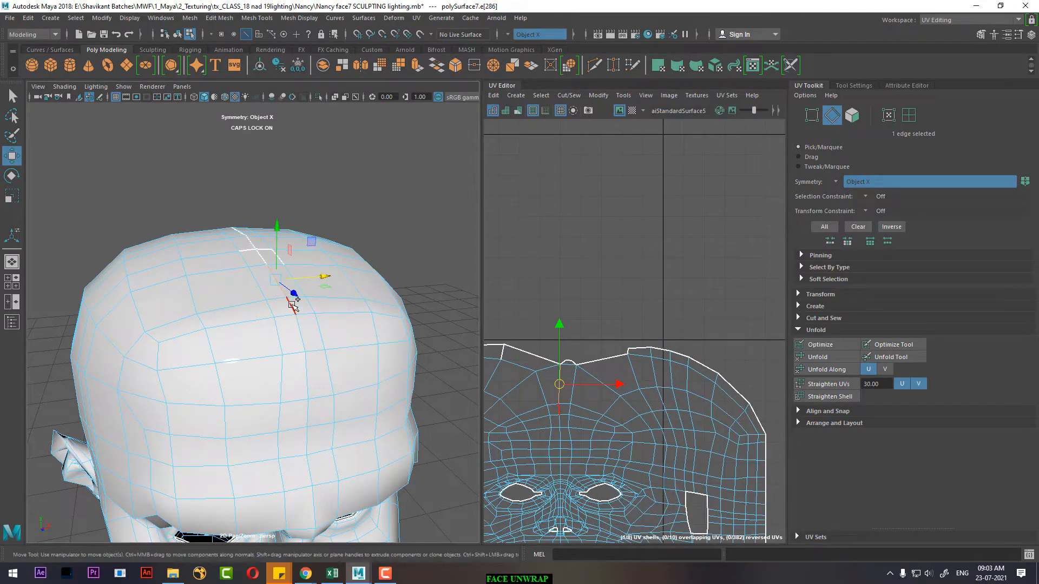
{"action": "left_click", "coordinate": [290, 306], "text": "shift"}
{"action": "double_click", "coordinate": [255, 319], "text": "shift"}
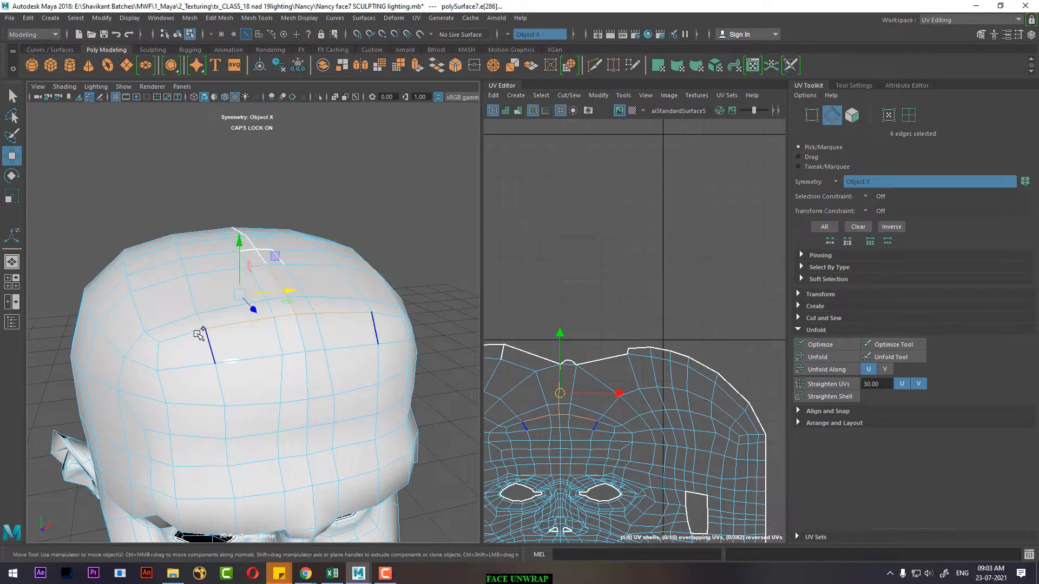
{"action": "right_click", "coordinate": [640, 297], "text": "shift"}
{"action": "left_click", "coordinate": [586, 321]}
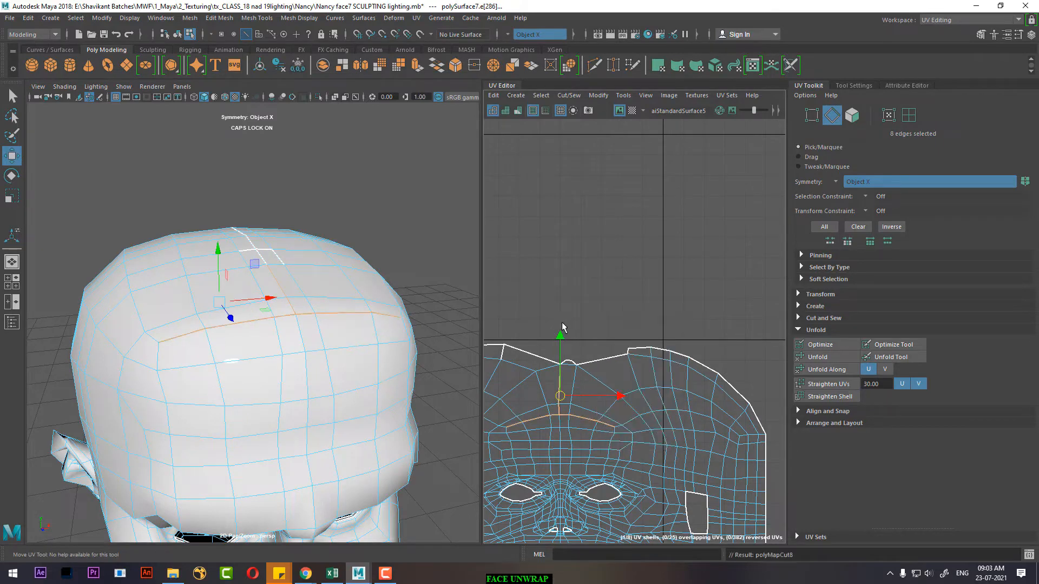
Step: Unfold the UVs of the head shell's upper part, above the eyes, to open up the new cuts
{"action": "scroll", "coordinate": [595, 276], "scroll_direction": "down", "scroll_amount": 5}
{"action": "middle_click_drag", "start_coordinate": [633, 245], "coordinate": [631, 209], "text": "alt"}
{"action": "right_click_drag", "start_coordinate": [615, 209], "coordinate": [659, 209]}
{"action": "left_click_drag", "start_coordinate": [511, 190], "coordinate": [768, 270]}
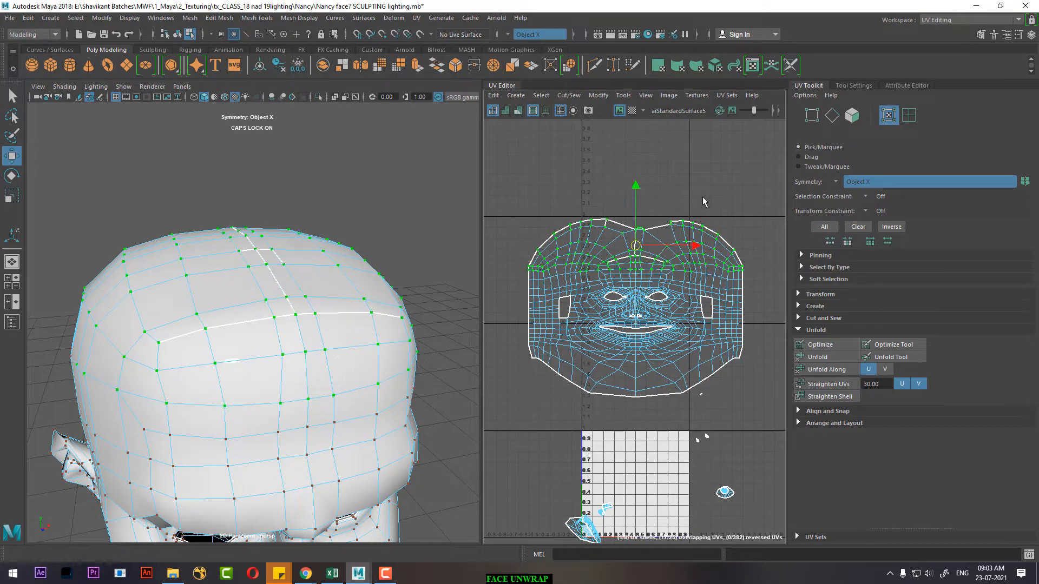
{"action": "right_click", "coordinate": [705, 187], "text": "shift"}
{"action": "left_click", "coordinate": [624, 186]}
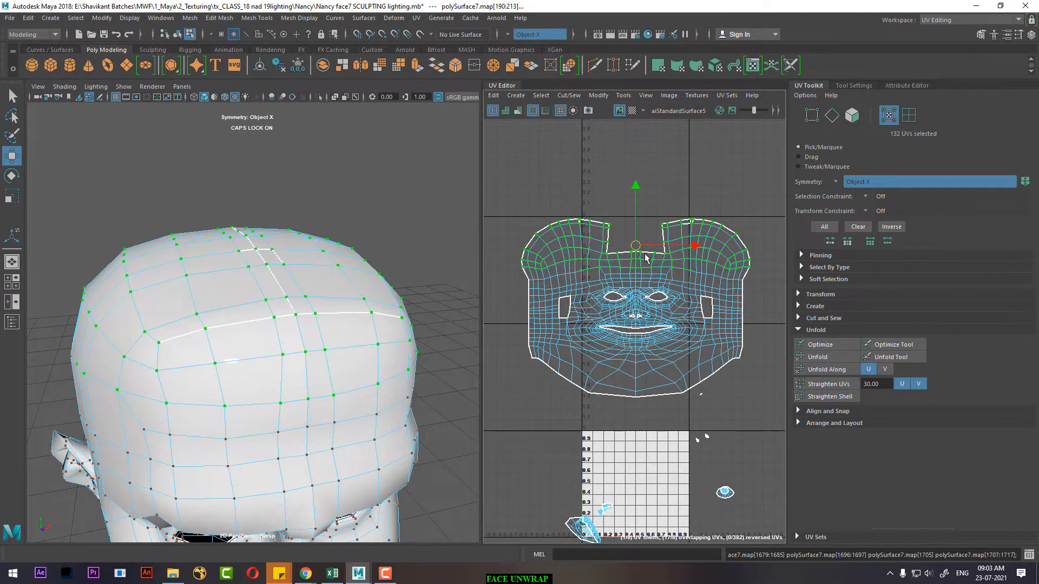
Step: Sew the small open notch on the top border of the two upper lobes
{"action": "scroll", "coordinate": [695, 211], "scroll_direction": "up", "scroll_amount": 5}
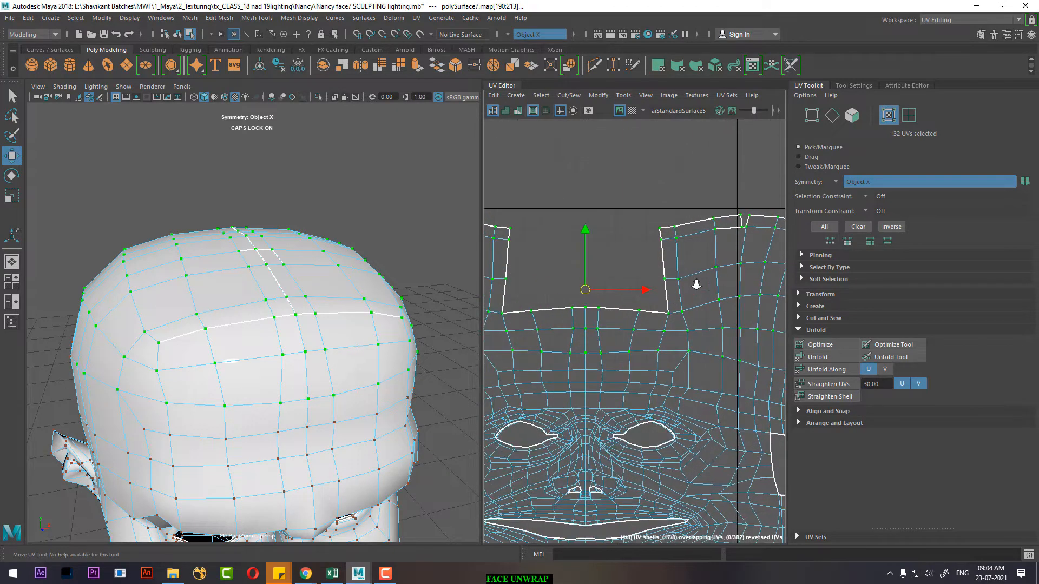
{"action": "key", "text": "F10"}
{"action": "scroll", "coordinate": [693, 203], "scroll_direction": "up", "scroll_amount": 2}
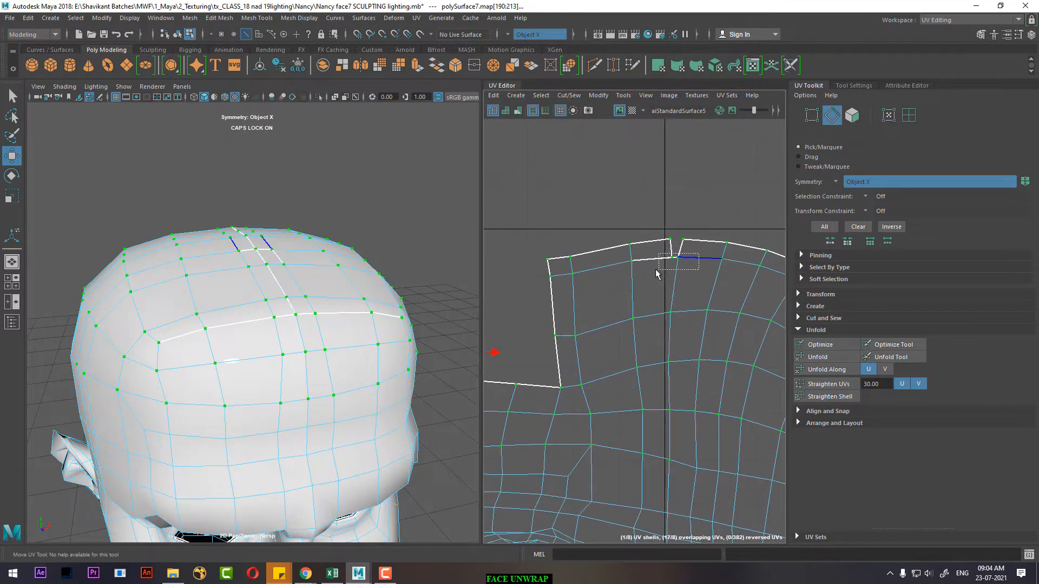
{"action": "left_click_drag", "start_coordinate": [656, 270], "coordinate": [653, 271]}
{"action": "key", "text": "shift+s"}
{"action": "scroll", "coordinate": [673, 314], "scroll_direction": "down", "scroll_amount": 5}
{"action": "middle_click_drag", "start_coordinate": [638, 330], "coordinate": [679, 244], "text": "alt"}
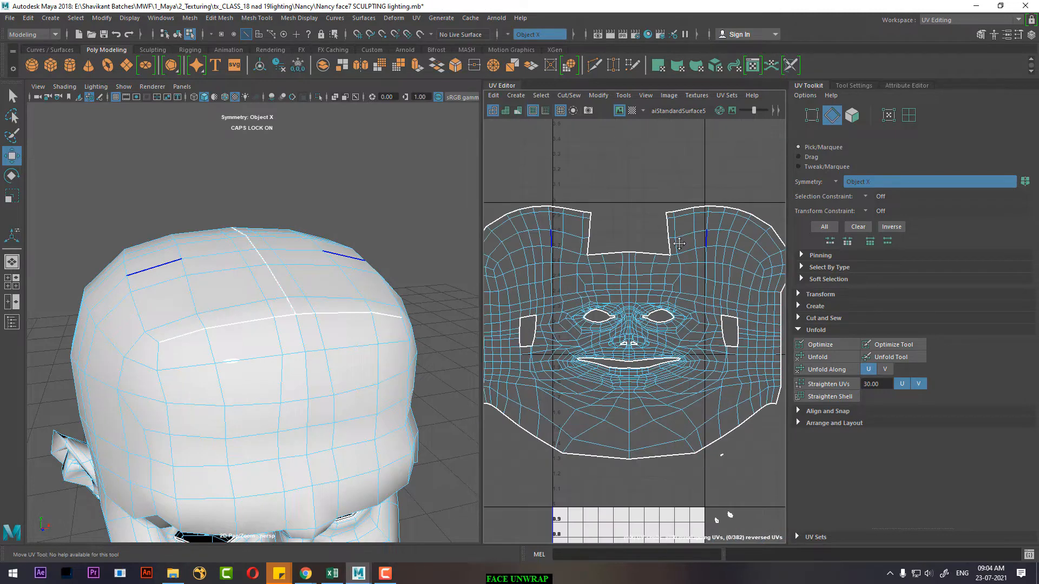
Step: Examine the opened shell's outline against the front, back and side of the 3D head, with the UV view widened
{"action": "scroll", "coordinate": [679, 244], "scroll_direction": "down", "scroll_amount": 1}
{"action": "left_click_drag", "start_coordinate": [269, 384], "coordinate": [254, 324], "text": "alt"}
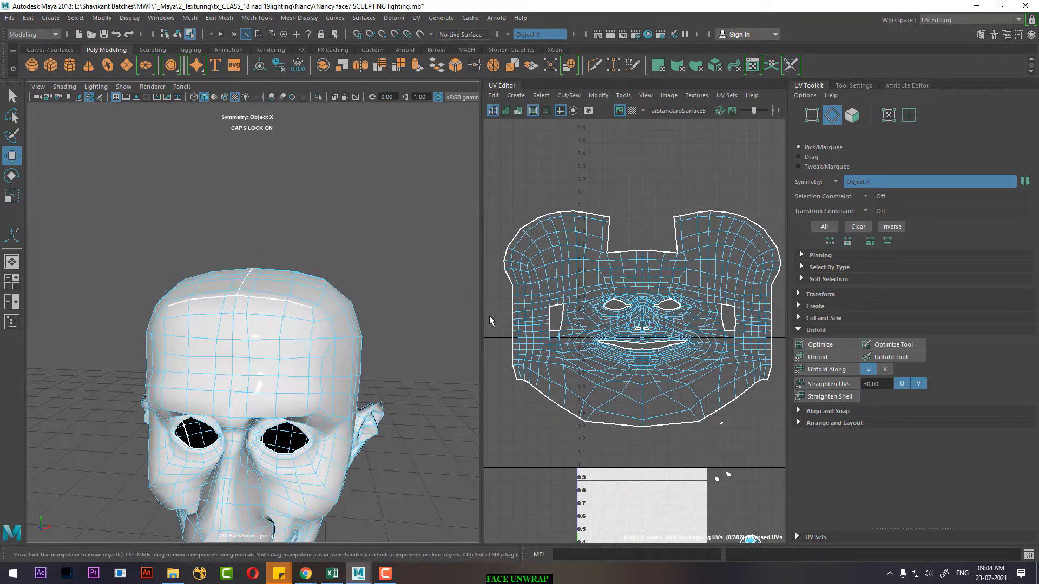
{"action": "left_click_drag", "start_coordinate": [483, 314], "coordinate": [454, 314]}
{"action": "scroll", "coordinate": [698, 346], "scroll_direction": "up", "scroll_amount": 2}
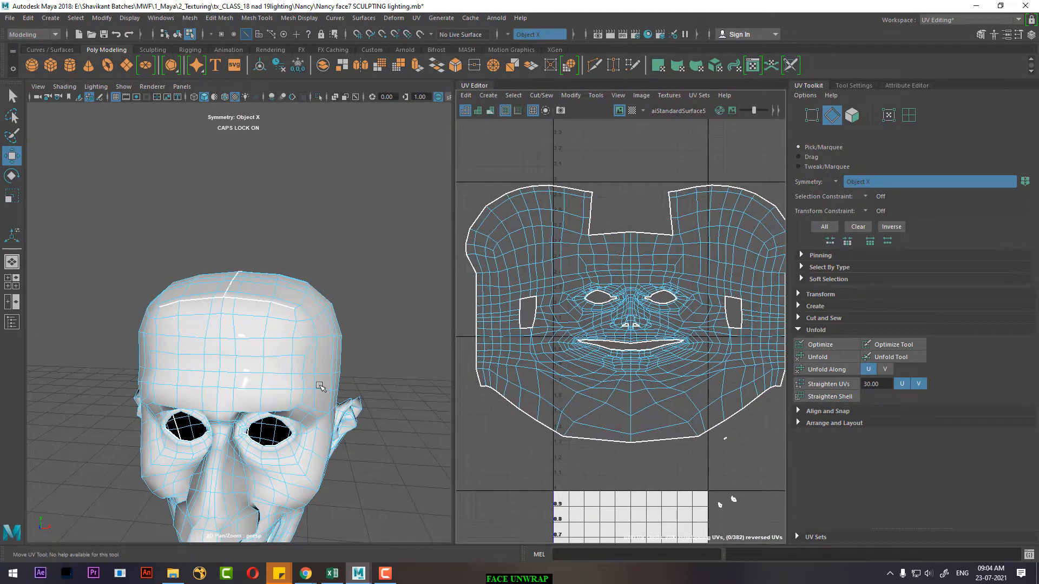
{"action": "left_click_drag", "start_coordinate": [320, 385], "coordinate": [323, 333], "text": "alt"}
{"action": "scroll", "coordinate": [645, 330], "scroll_direction": "down", "scroll_amount": 3}
{"action": "middle_click_drag", "start_coordinate": [645, 331], "coordinate": [607, 315], "text": "alt"}
{"action": "left_click_drag", "start_coordinate": [328, 380], "coordinate": [303, 387], "text": "alt"}
{"action": "scroll", "coordinate": [710, 274], "scroll_direction": "up", "scroll_amount": 1}
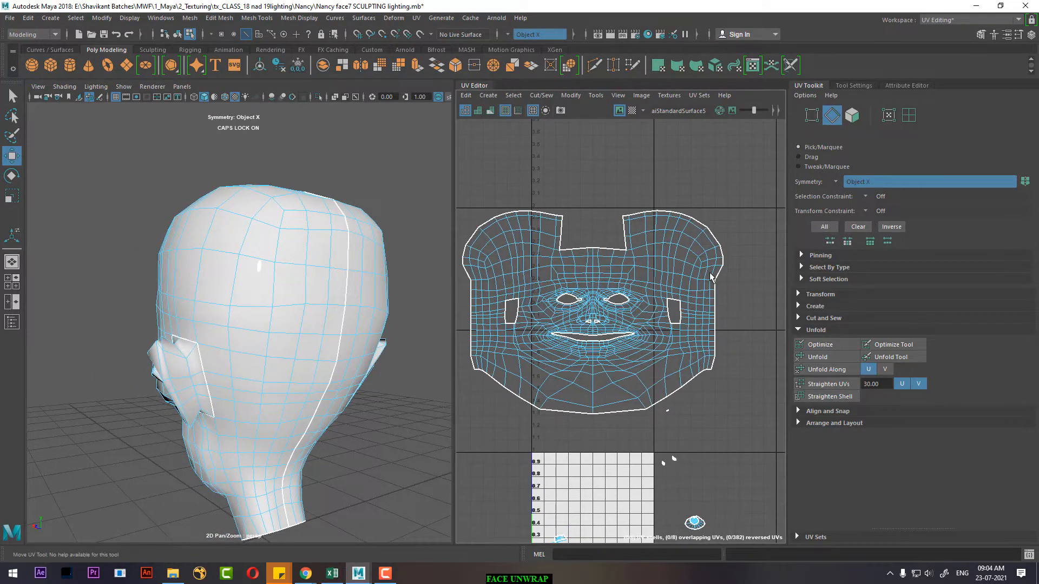
{"action": "middle_click_drag", "start_coordinate": [695, 321], "coordinate": [702, 272], "text": "alt"}
{"action": "left_click_drag", "start_coordinate": [365, 372], "coordinate": [421, 377], "text": "alt"}
{"action": "right_click_drag", "start_coordinate": [671, 244], "coordinate": [700, 282], "text": "alt"}
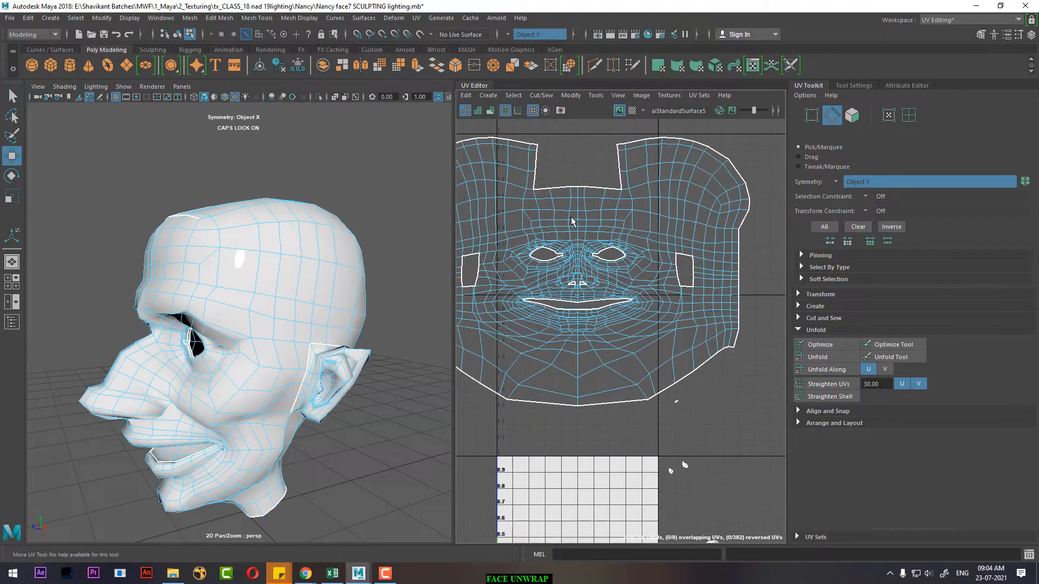
{"action": "middle_click_drag", "start_coordinate": [625, 245], "coordinate": [668, 287], "text": "alt"}
{"action": "right_click_drag", "start_coordinate": [669, 289], "coordinate": [630, 249], "text": "alt"}
Step: Select the UVs of the head shell's upper half, including the eyes, and unfold them along U and along V
{"action": "left_click_drag", "start_coordinate": [523, 215], "coordinate": [772, 311]}
{"action": "right_click", "coordinate": [723, 235], "text": "shift"}
{"action": "right_click_drag", "start_coordinate": [702, 233], "coordinate": [741, 232]}
{"action": "left_click_drag", "start_coordinate": [485, 193], "coordinate": [768, 310]}
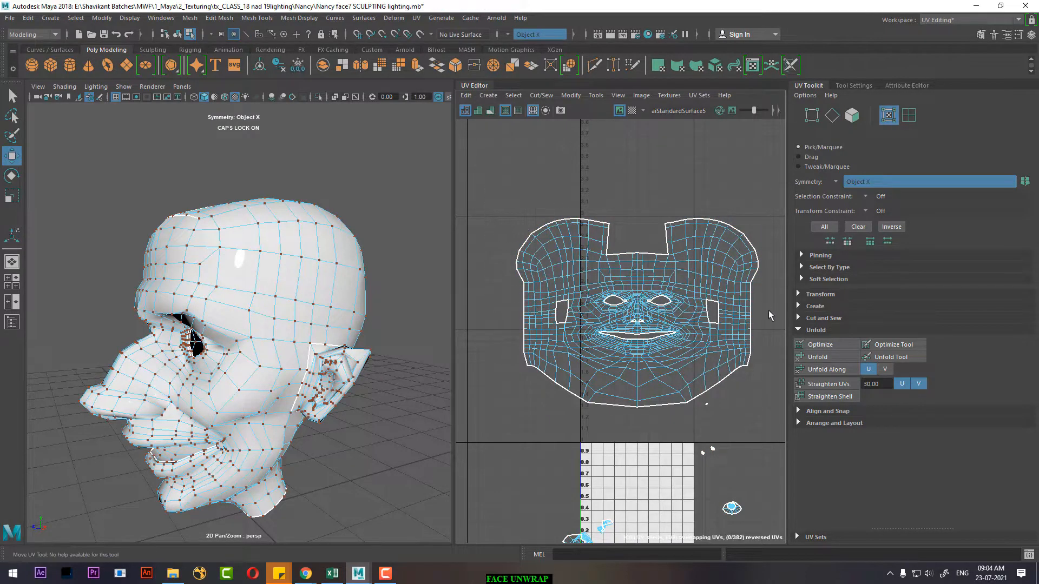
{"action": "right_click_drag", "start_coordinate": [701, 253], "coordinate": [548, 200], "text": "shift"}
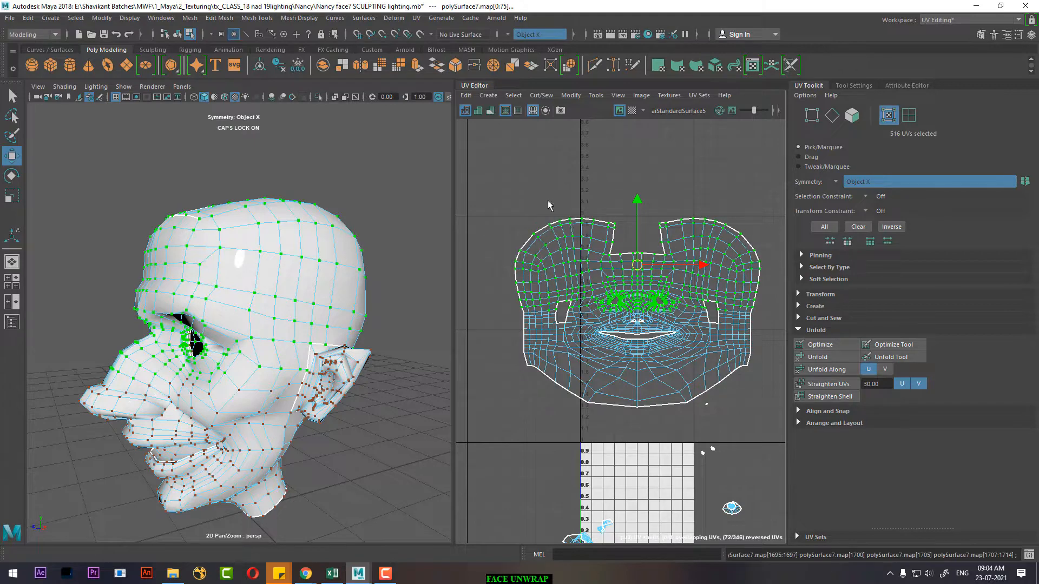
{"action": "right_click", "coordinate": [661, 265], "text": "shift"}
{"action": "mouse_move", "coordinate": [604, 262]}
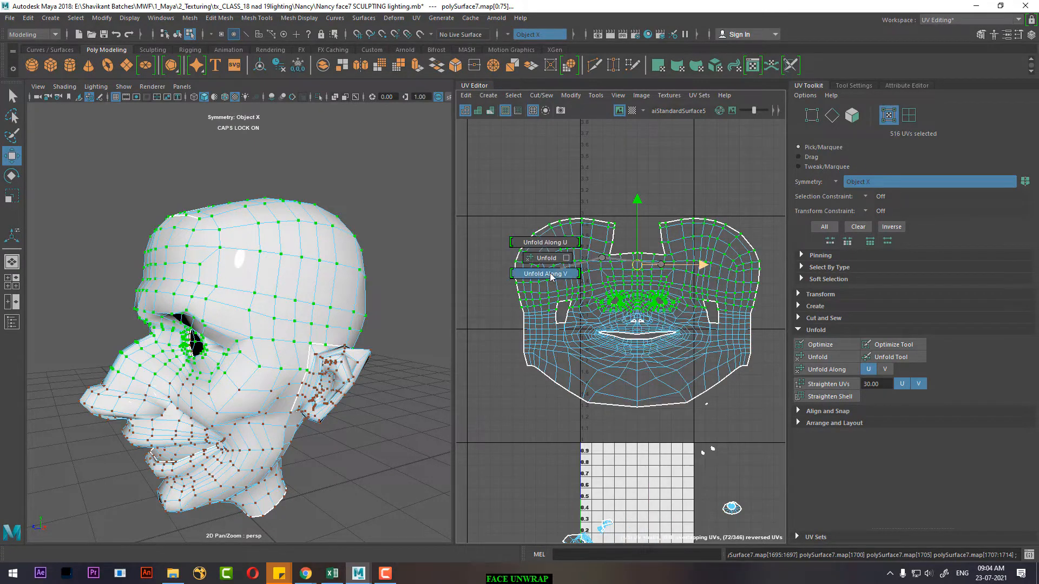
{"action": "left_click", "coordinate": [545, 280]}
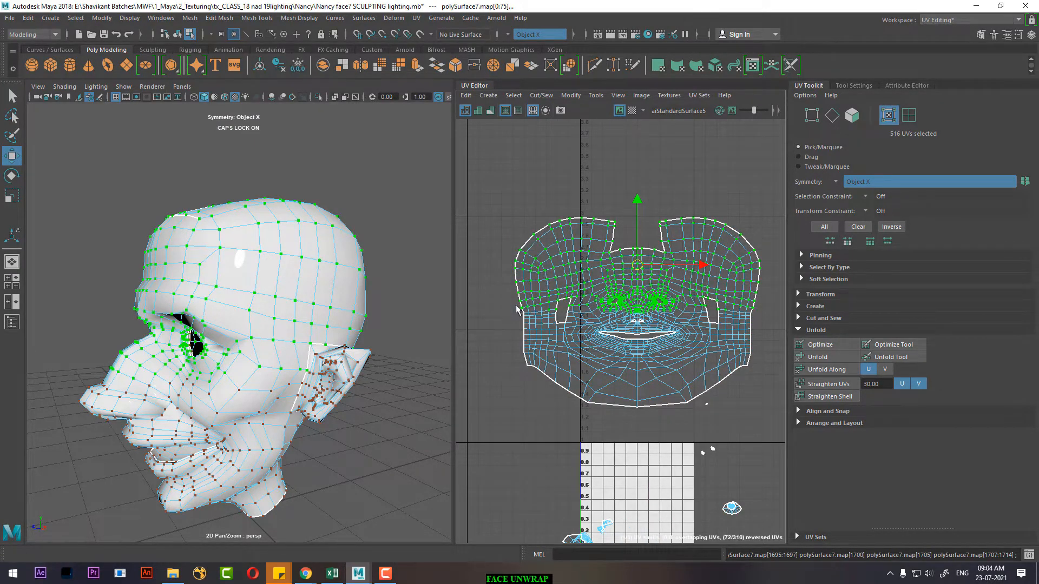
Step: Select the UVs of the head shell's lower half, from nose to neck, and unfold them along U and along V
{"action": "left_click_drag", "start_coordinate": [516, 305], "coordinate": [783, 428]}
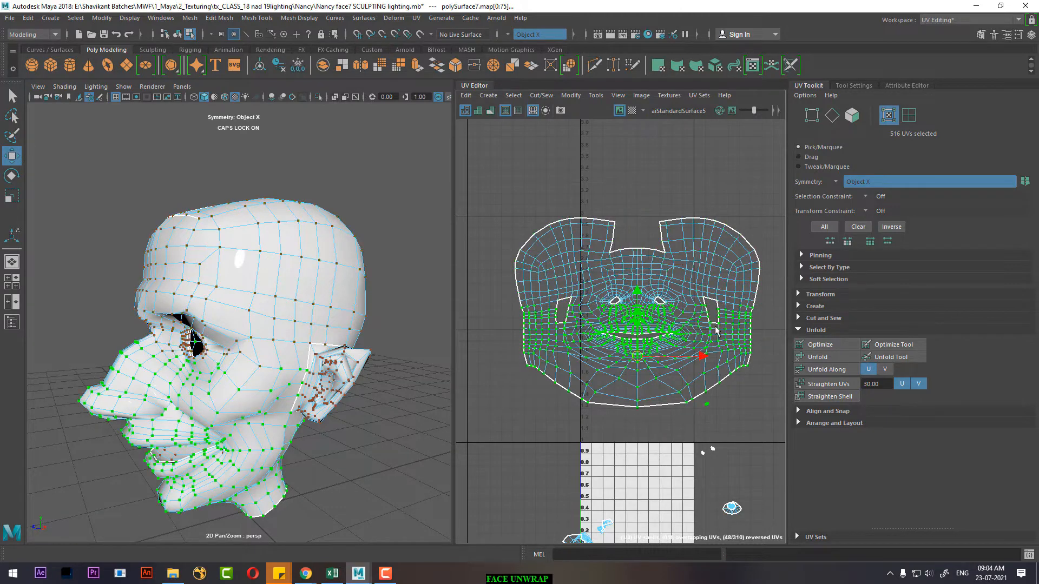
{"action": "right_click_drag", "start_coordinate": [720, 321], "coordinate": [593, 255], "text": "shift"}
{"action": "right_click_drag", "start_coordinate": [664, 268], "coordinate": [565, 292], "text": "shift"}
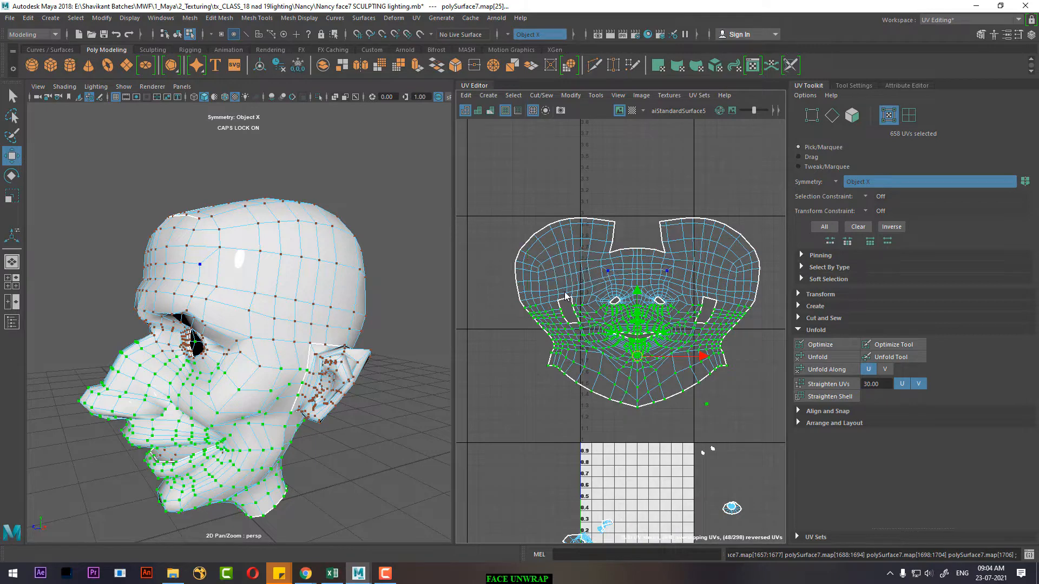
{"action": "left_click", "coordinate": [734, 380]}
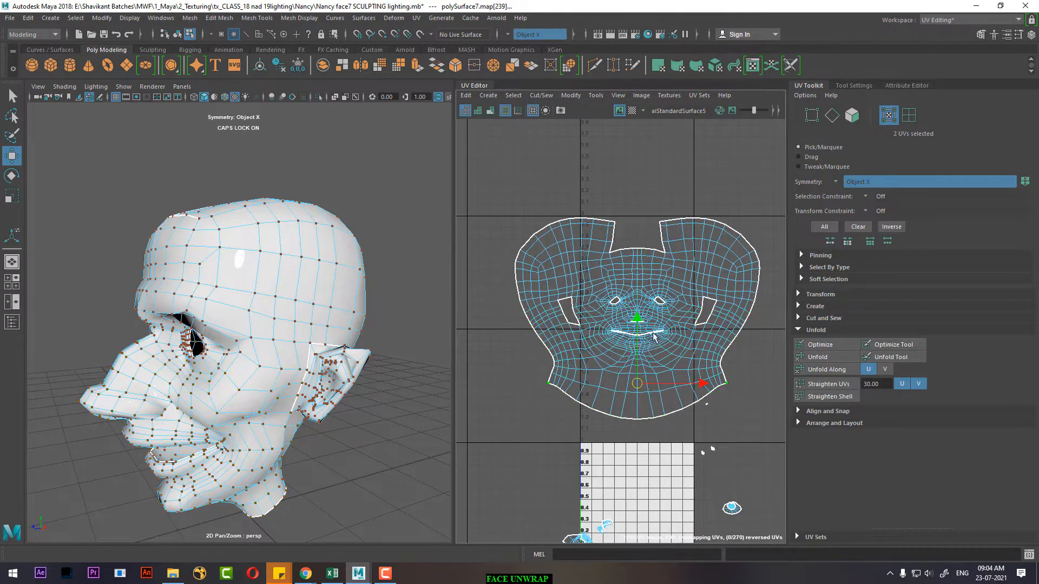
{"action": "scroll", "coordinate": [679, 413], "scroll_direction": "up", "scroll_amount": 3}
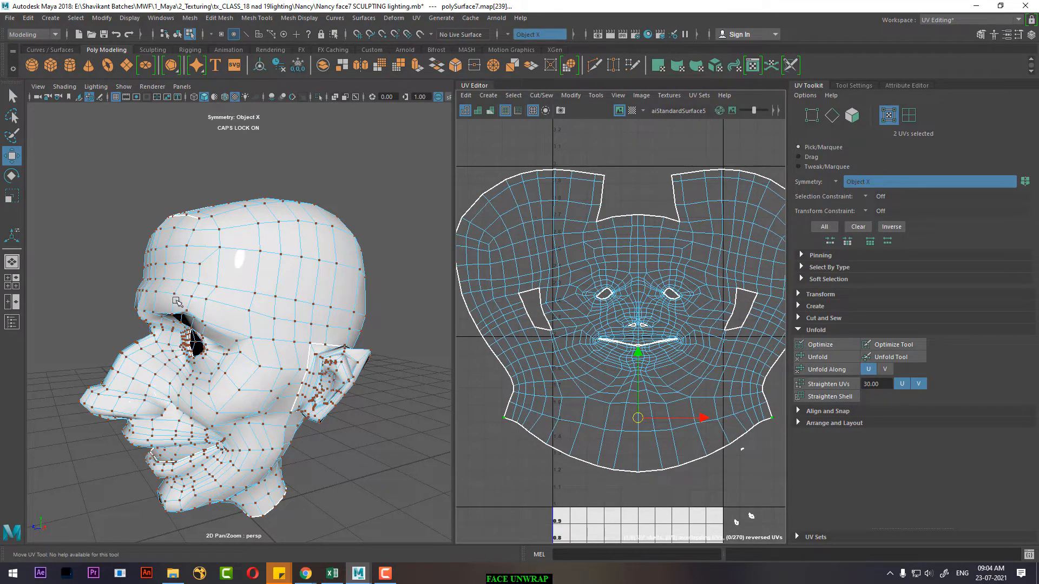
Step: Assign a new Lambert material to the whole head and map a Checker texture to its color
{"action": "left_click_drag", "start_coordinate": [193, 258], "coordinate": [238, 267], "text": "alt"}
{"action": "right_click_drag", "start_coordinate": [239, 266], "coordinate": [239, 250]}
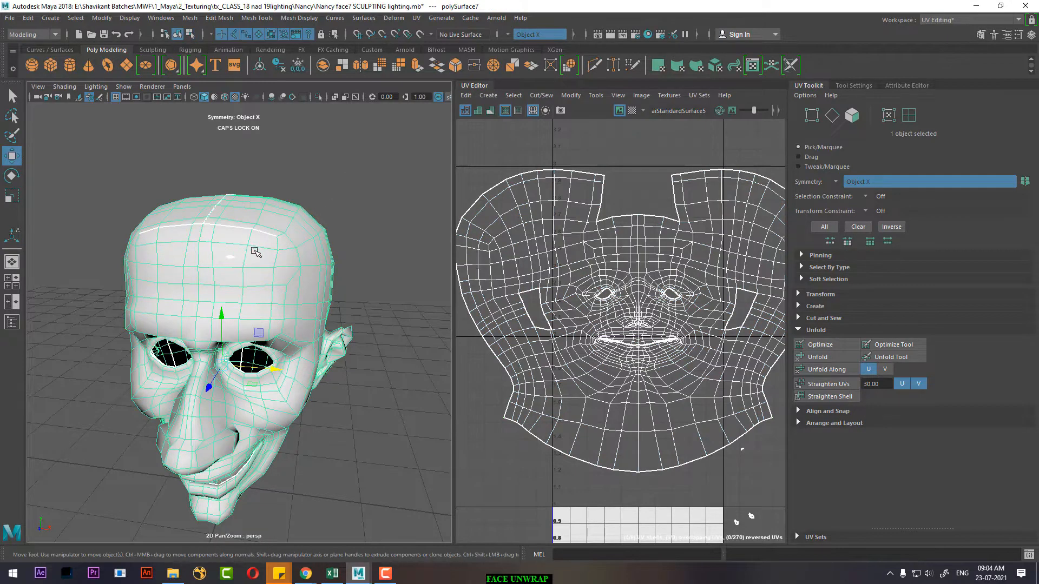
{"action": "right_click_drag", "start_coordinate": [226, 351], "coordinate": [231, 280], "text": "alt"}
{"action": "mouse_move", "coordinate": [221, 550]}
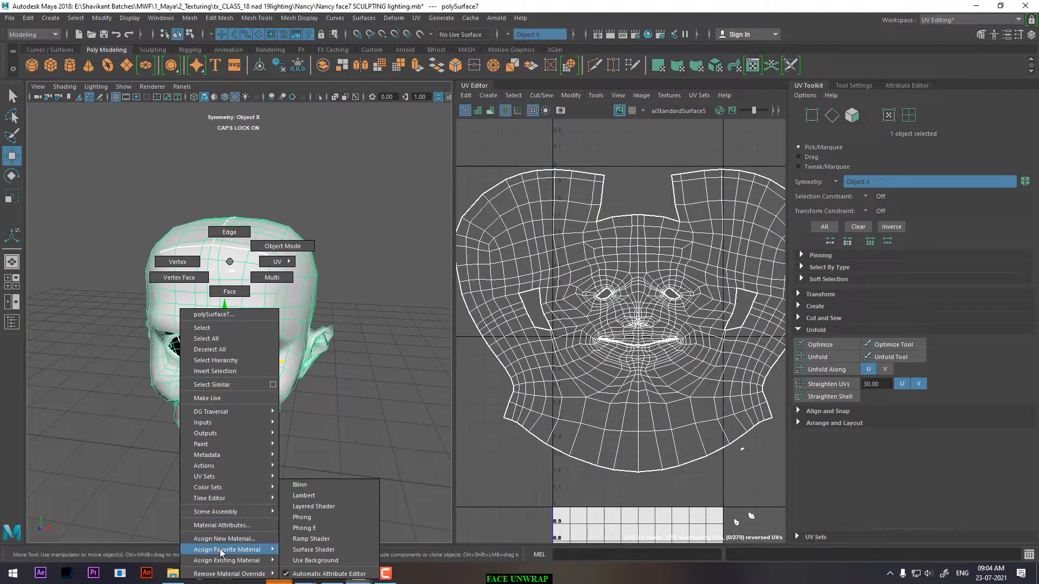
{"action": "left_click", "coordinate": [304, 495]}
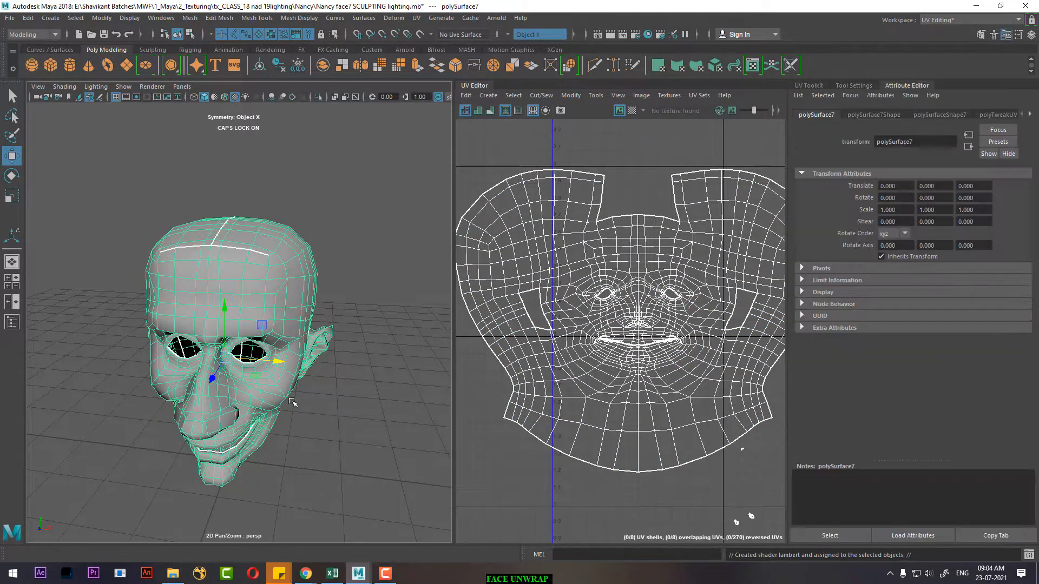
{"action": "right_click_drag", "start_coordinate": [245, 291], "coordinate": [242, 525]}
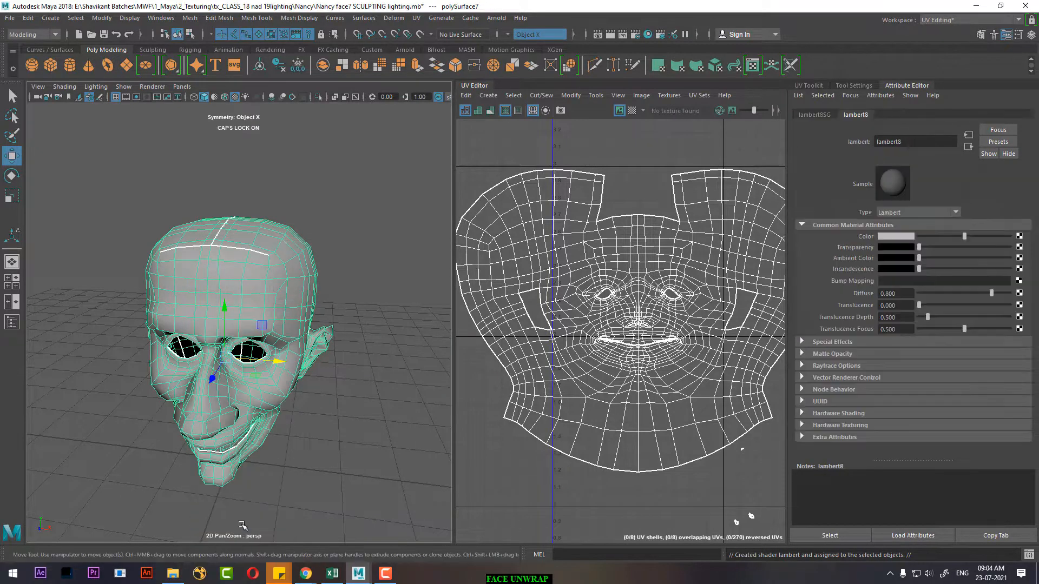
{"action": "left_click", "coordinate": [1020, 236]}
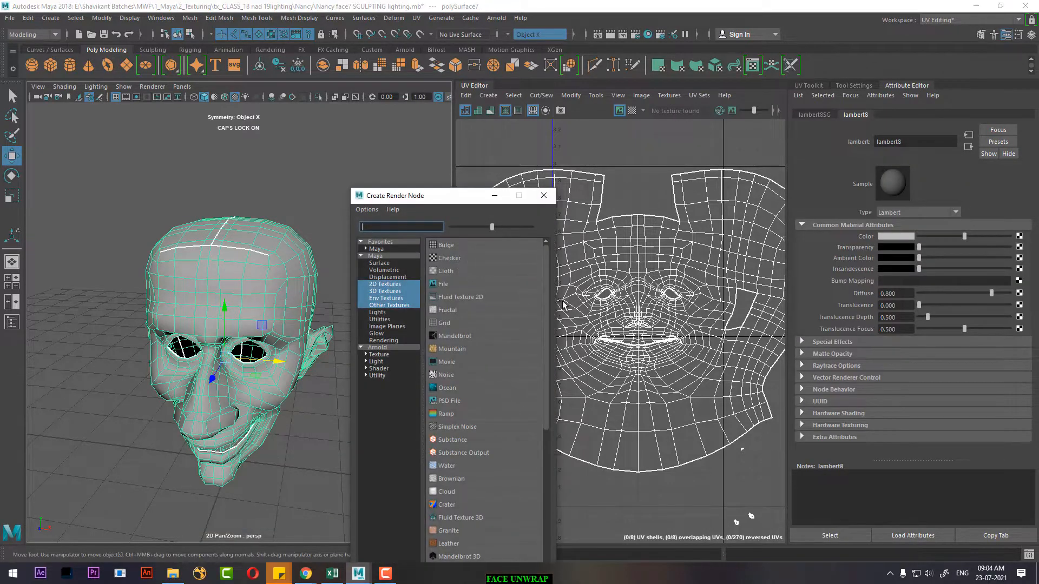
{"action": "left_click", "coordinate": [450, 258]}
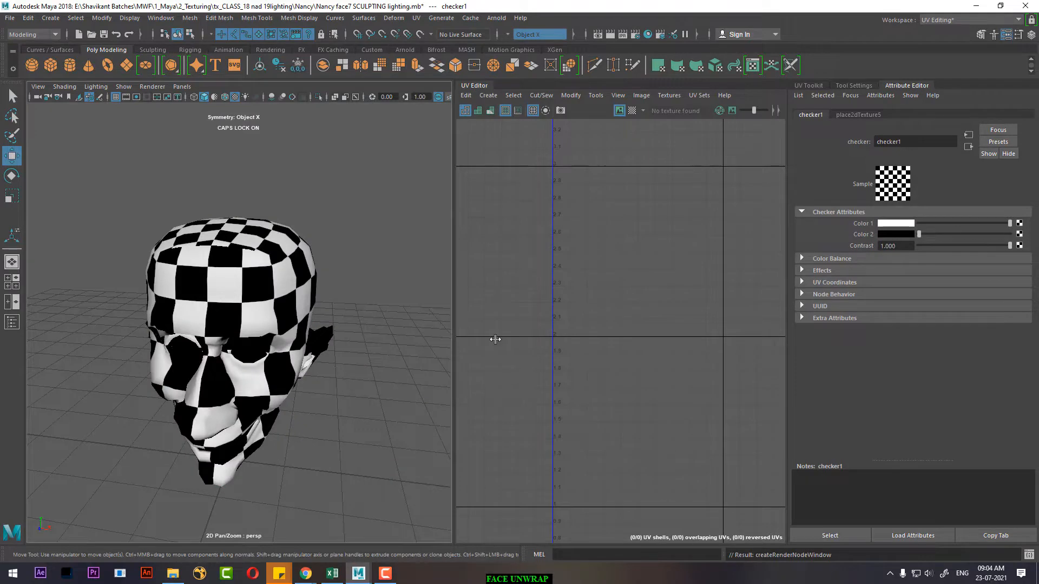
Step: Set the checker texture's Repeat UV to 10 by 10
{"action": "left_click", "coordinate": [855, 115]}
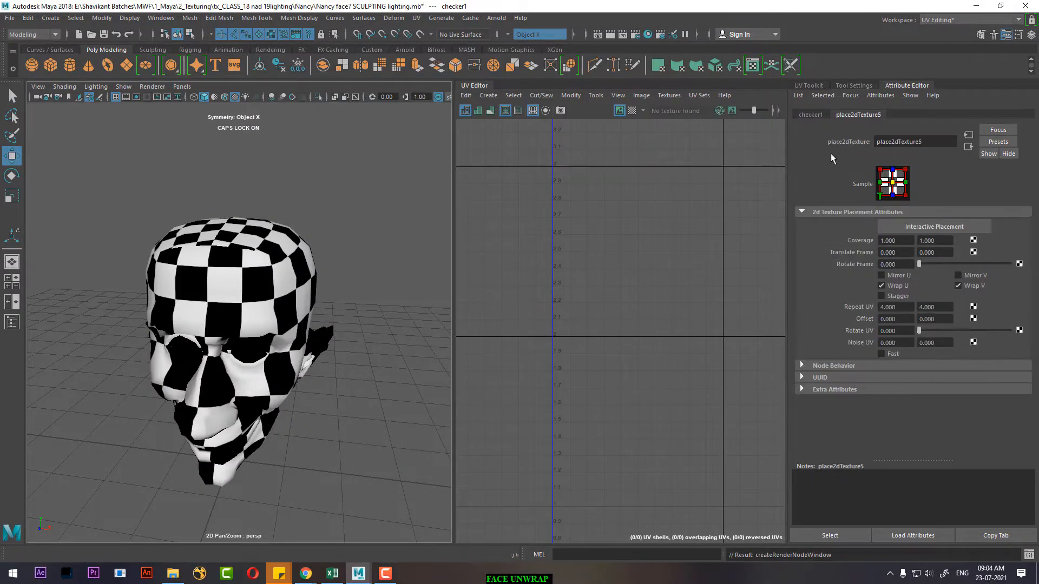
{"action": "left_click", "coordinate": [811, 114]}
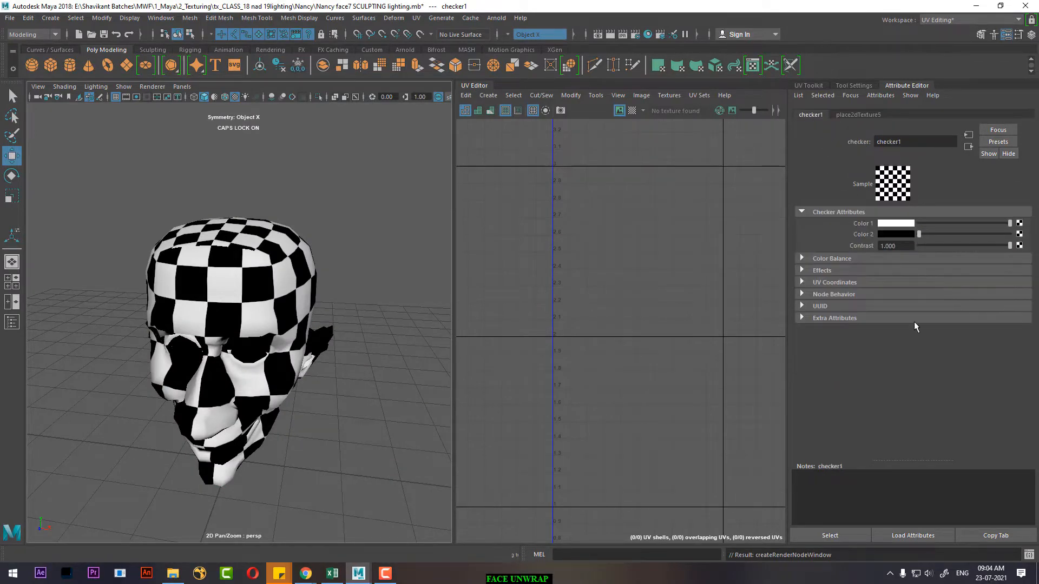
{"action": "left_click", "coordinate": [860, 113]}
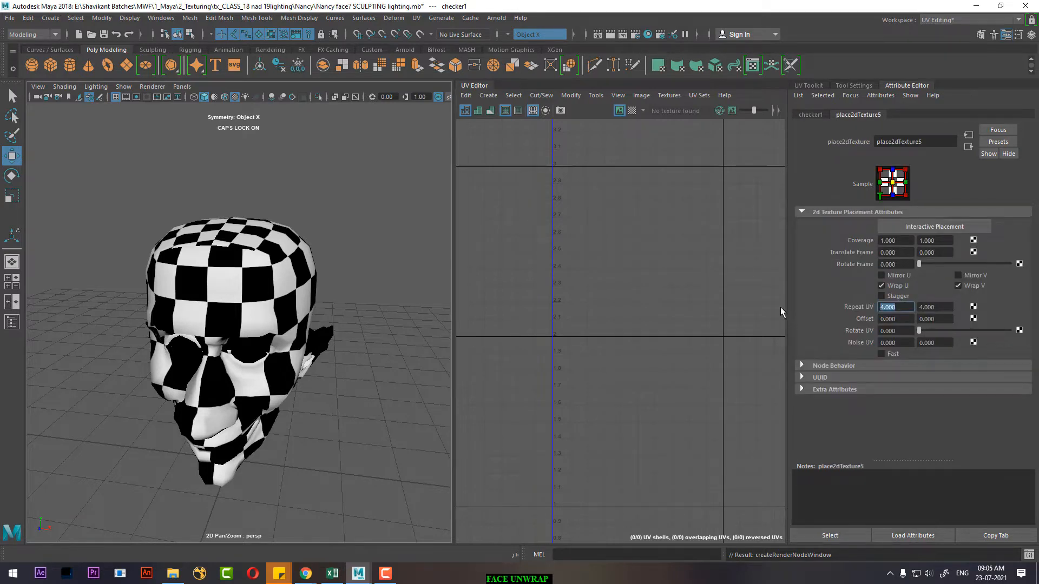
{"action": "type", "text": "10"}
{"action": "key", "text": "Tab"}
{"action": "type", "text": "10"}
{"action": "key", "text": "Return"}
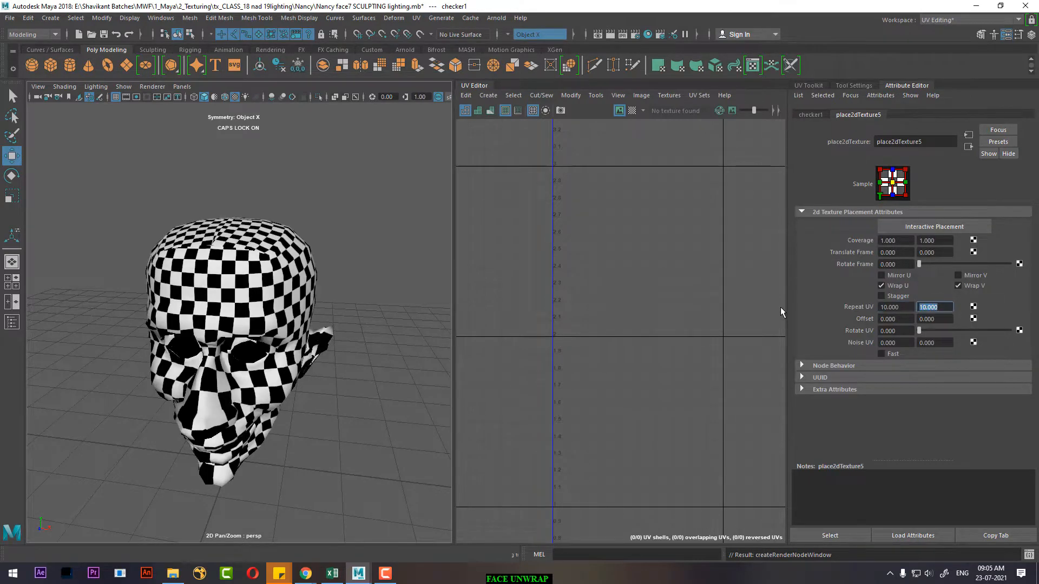
Step: Inspect the checker pattern around the head's side, neck and face for distortion, and reselect the head
{"action": "left_click_drag", "start_coordinate": [243, 319], "coordinate": [170, 322], "text": "alt"}
{"action": "left_click_drag", "start_coordinate": [277, 381], "coordinate": [268, 325], "text": "alt"}
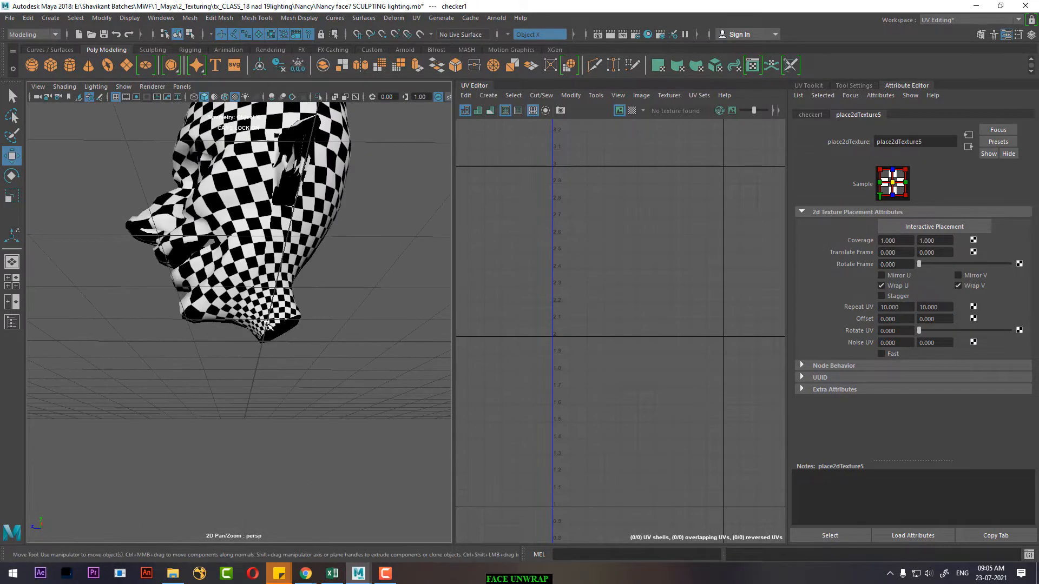
{"action": "middle_click_drag", "start_coordinate": [269, 326], "coordinate": [253, 323], "text": "alt"}
{"action": "left_click_drag", "start_coordinate": [252, 323], "coordinate": [300, 294], "text": "alt"}
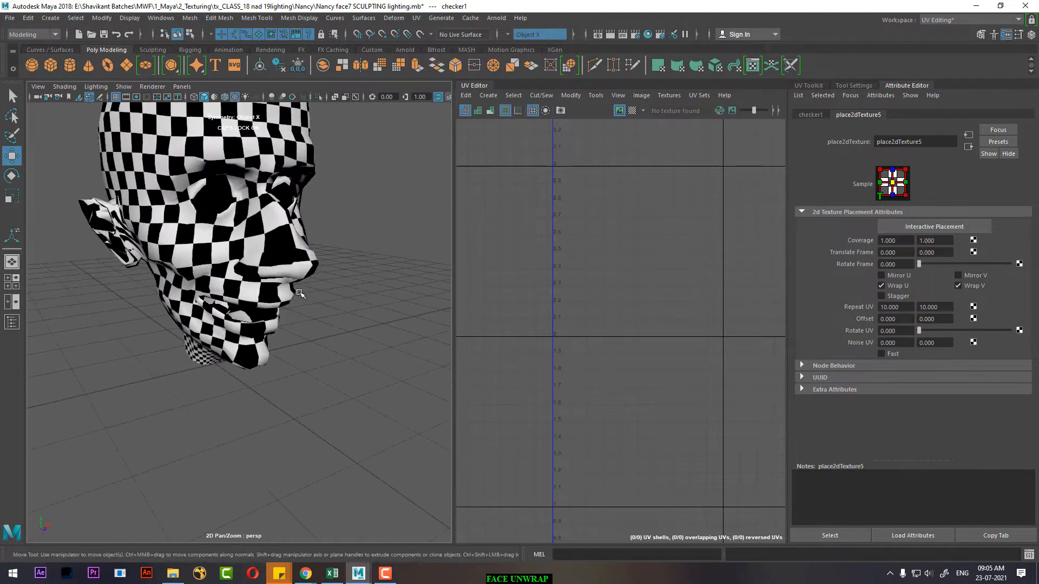
{"action": "left_click", "coordinate": [272, 259]}
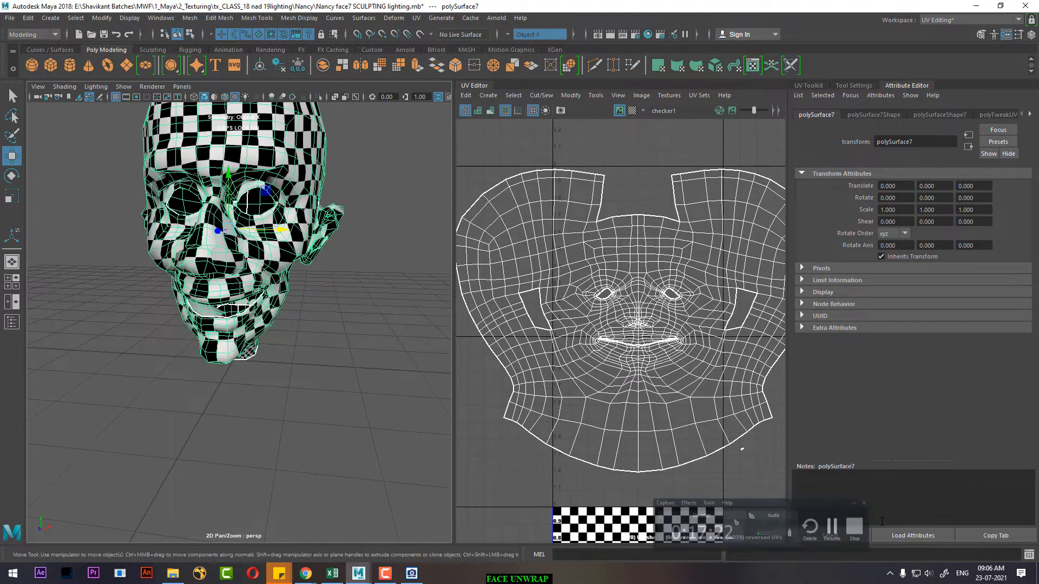
Step: Select the head again and assign a new Lambert material to it
{"action": "left_click", "coordinate": [320, 388]}
{"action": "left_click", "coordinate": [256, 311]}
{"action": "left_click_drag", "start_coordinate": [277, 298], "coordinate": [232, 238], "text": "alt"}
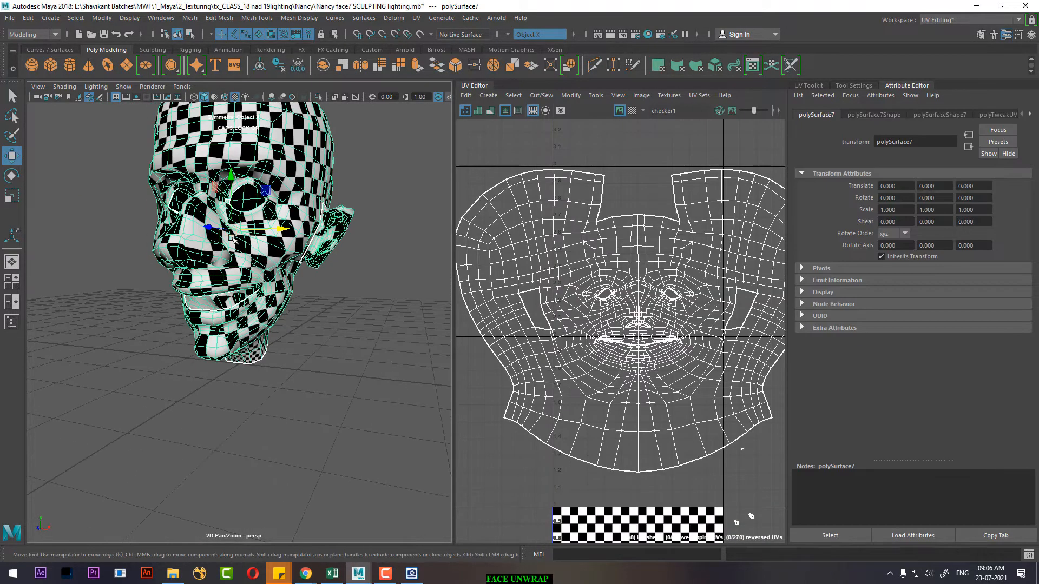
{"action": "right_click_drag", "start_coordinate": [231, 238], "coordinate": [308, 498]}
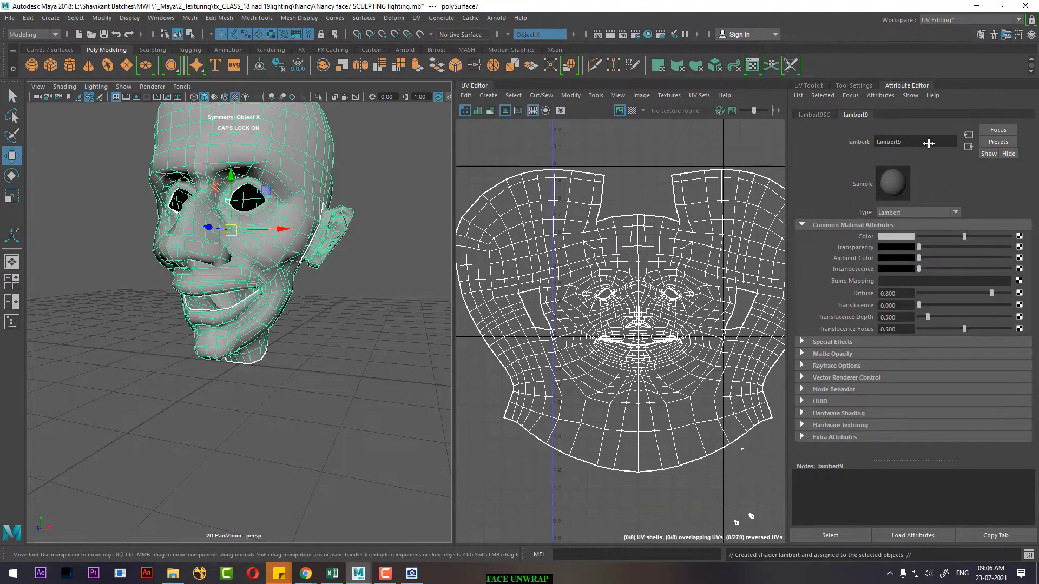
Step: Map a File texture to the new material's color and load CHECKER.jpg from the project's Nancy folder
{"action": "left_click", "coordinate": [1019, 236]}
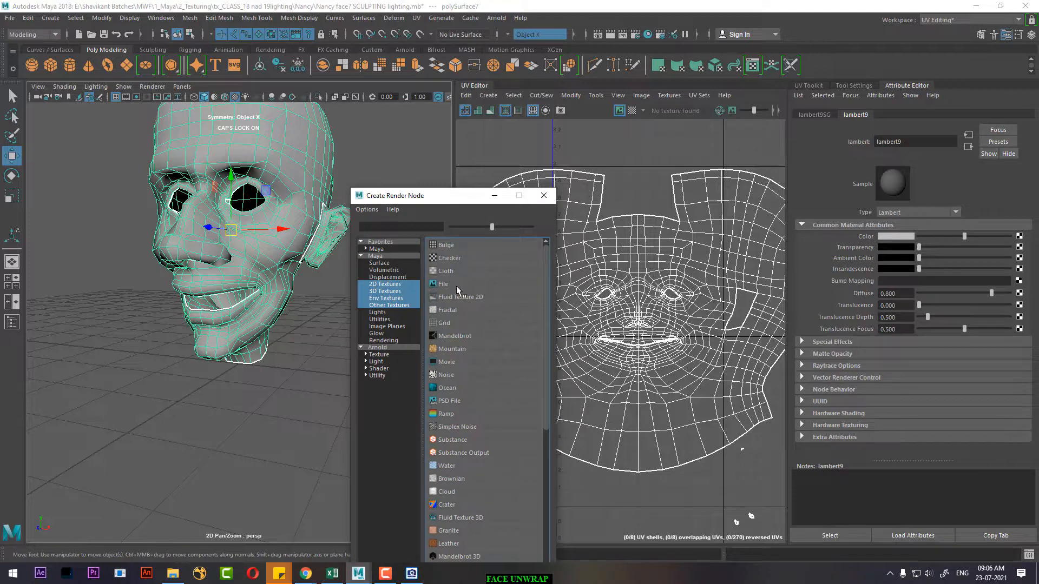
{"action": "left_click", "coordinate": [456, 285]}
{"action": "left_click", "coordinate": [1022, 269]}
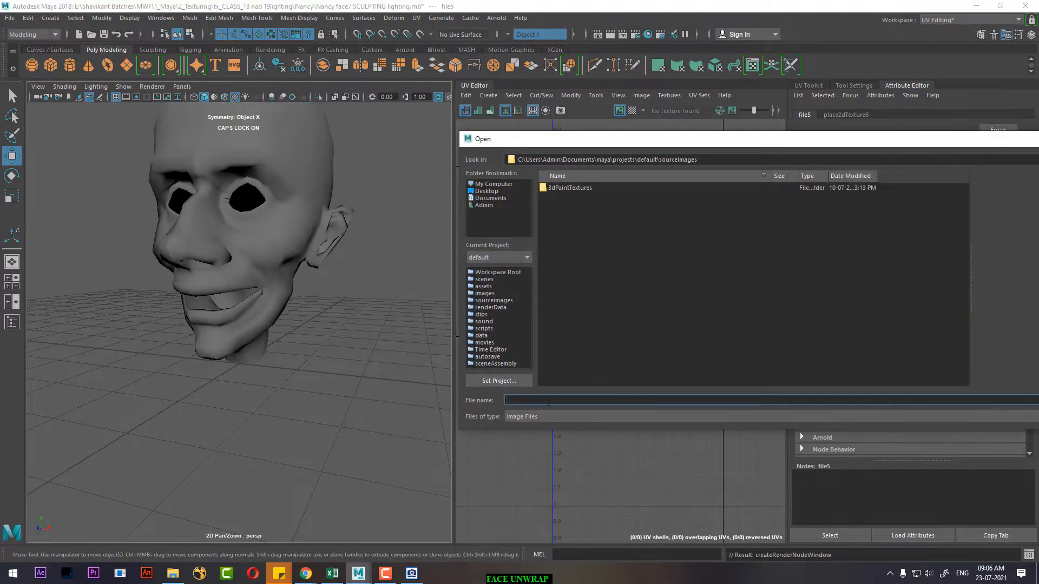
{"action": "type", "text": "E:\\Shavikant Batches\\MWF\\1_Maya\\2_Texturing\\tx_CLASS_18 nad 19lighting\\Nancy"}
{"action": "key", "text": "Return"}
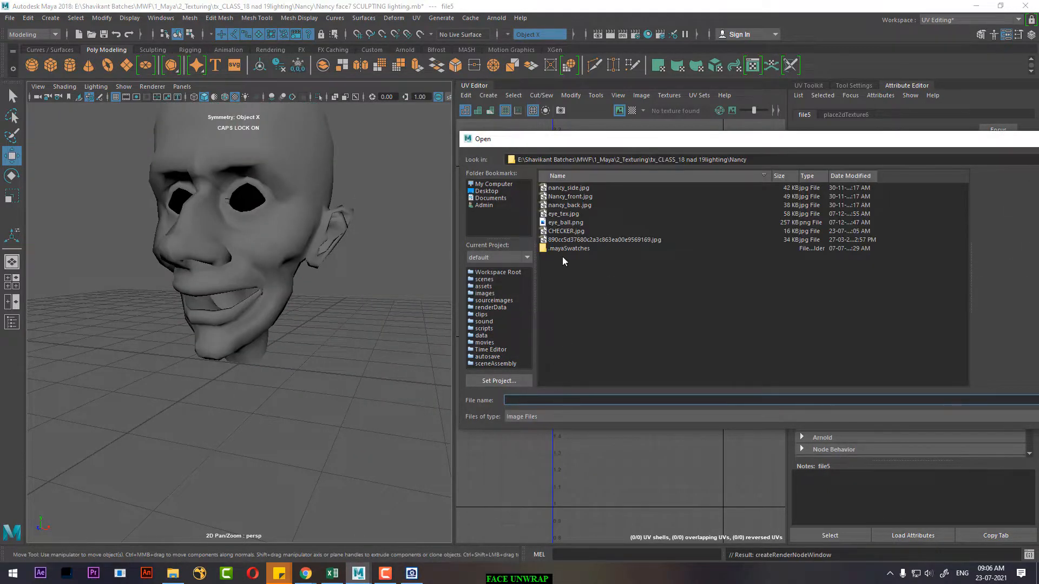
{"action": "double_click", "coordinate": [566, 232]}
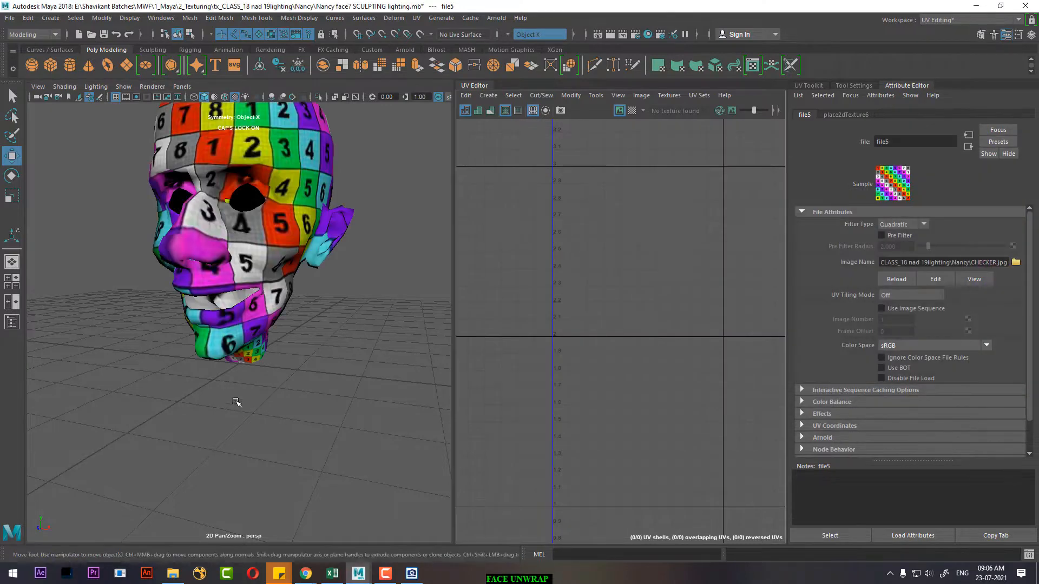
Step: Set the numbered checker texture's Repeat UV to 5 by 5
{"action": "middle_click_drag", "start_coordinate": [281, 376], "coordinate": [289, 391], "text": "alt"}
{"action": "left_click_drag", "start_coordinate": [289, 390], "coordinate": [385, 370], "text": "alt"}
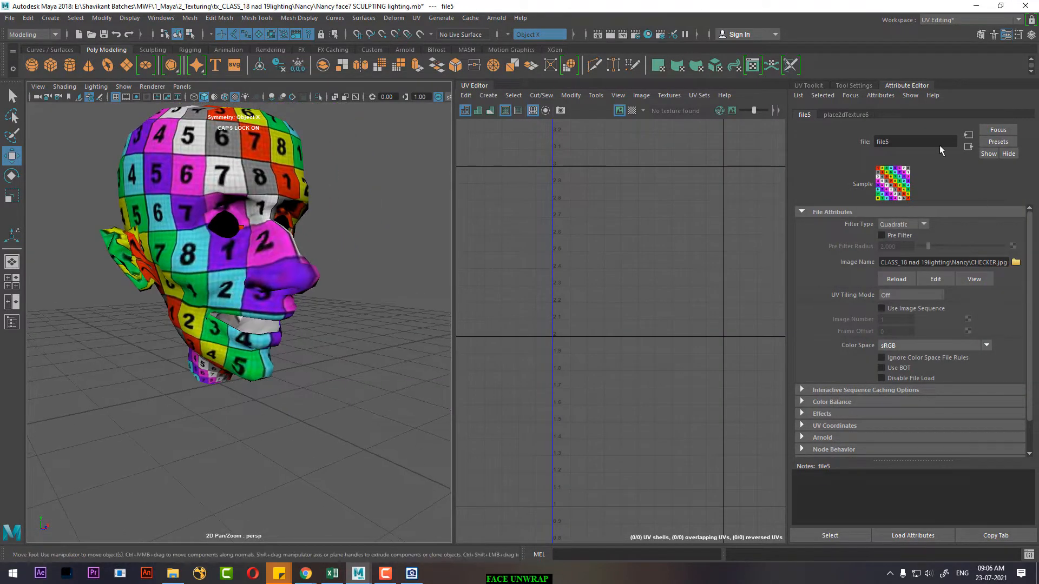
{"action": "left_click", "coordinate": [845, 115]}
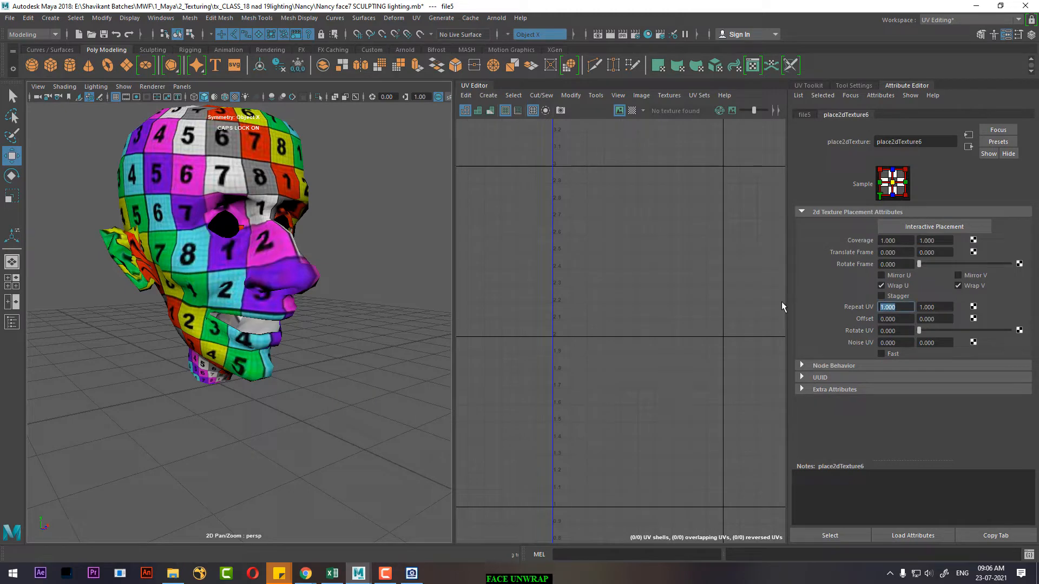
{"action": "type", "text": "5"}
{"action": "key", "text": "Tab"}
{"action": "type", "text": "5"}
{"action": "key", "text": "Return"}
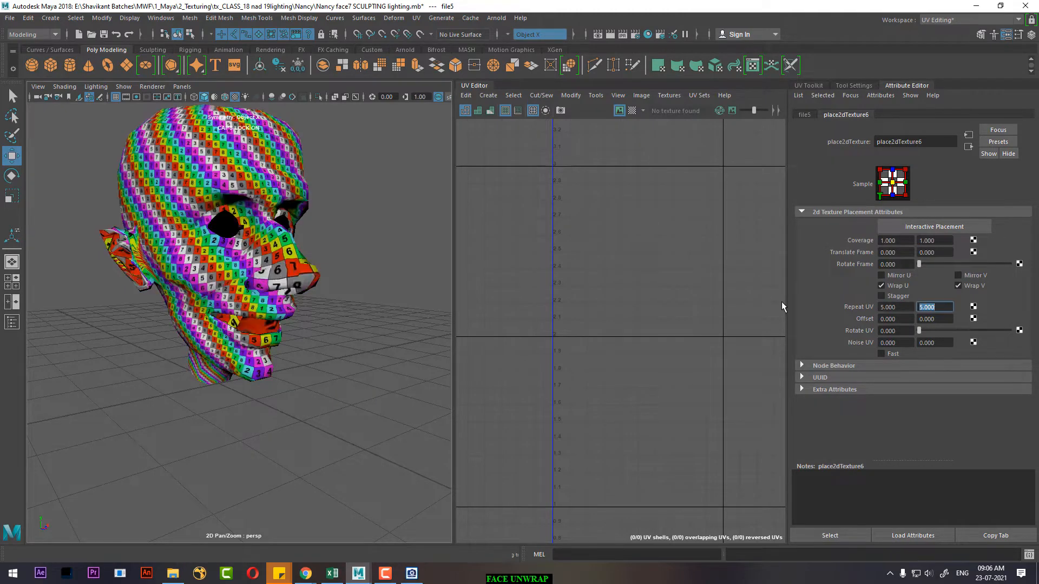
Step: Inspect the numbered checker pattern on both sides of the face, and select the head to bring up its UVs
{"action": "left_click_drag", "start_coordinate": [260, 323], "coordinate": [292, 327], "text": "alt"}
{"action": "right_click_drag", "start_coordinate": [293, 327], "coordinate": [325, 359], "text": "alt"}
{"action": "middle_click_drag", "start_coordinate": [324, 359], "coordinate": [329, 419], "text": "alt"}
{"action": "left_click_drag", "start_coordinate": [363, 382], "coordinate": [276, 387], "text": "alt"}
{"action": "middle_click_drag", "start_coordinate": [276, 387], "coordinate": [291, 416], "text": "alt"}
{"action": "left_click_drag", "start_coordinate": [282, 416], "coordinate": [296, 410], "text": "alt"}
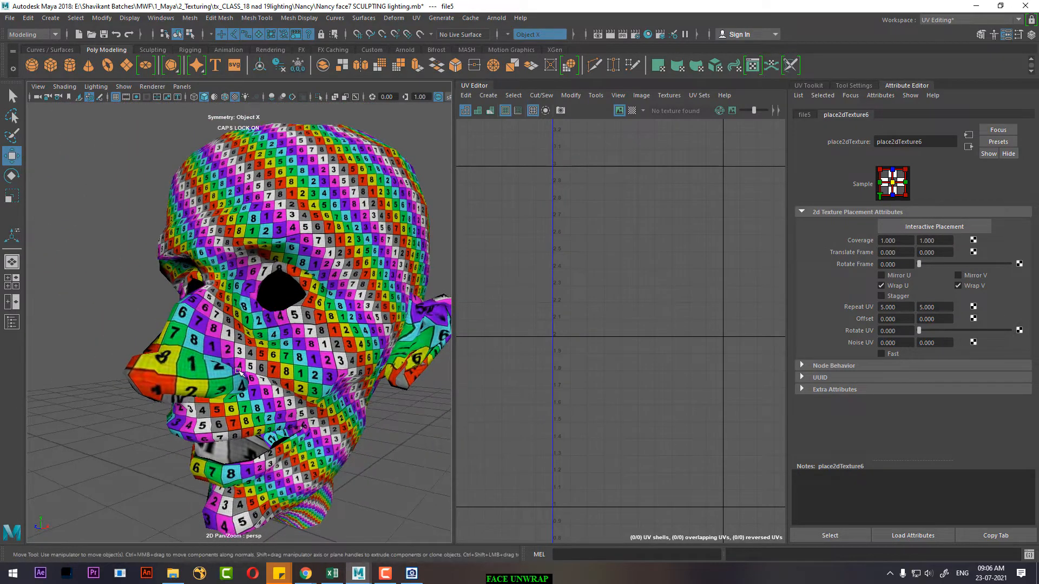
{"action": "left_click", "coordinate": [235, 365]}
{"action": "scroll", "coordinate": [621, 340], "scroll_direction": "up", "scroll_amount": 6}
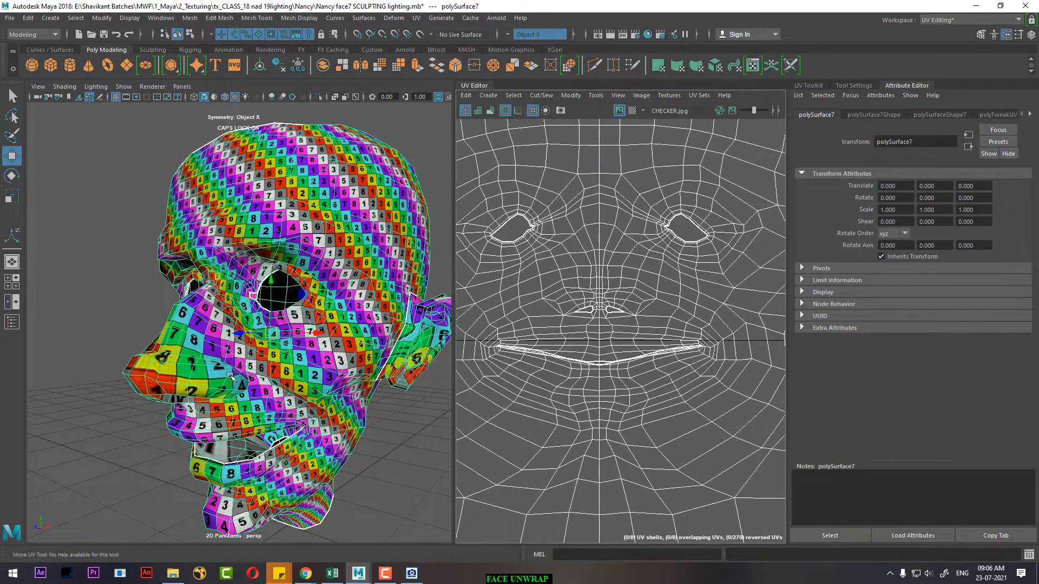
Step: Examine the nose in profile alongside its UVs, comparing wireframe, shaded and textured display
{"action": "left_click_drag", "start_coordinate": [233, 377], "coordinate": [332, 379], "text": "alt"}
{"action": "scroll", "coordinate": [251, 360], "scroll_direction": "up", "scroll_amount": 3}
{"action": "scroll", "coordinate": [591, 353], "scroll_direction": "up", "scroll_amount": 2}
{"action": "scroll", "coordinate": [591, 352], "scroll_direction": "down", "scroll_amount": 1}
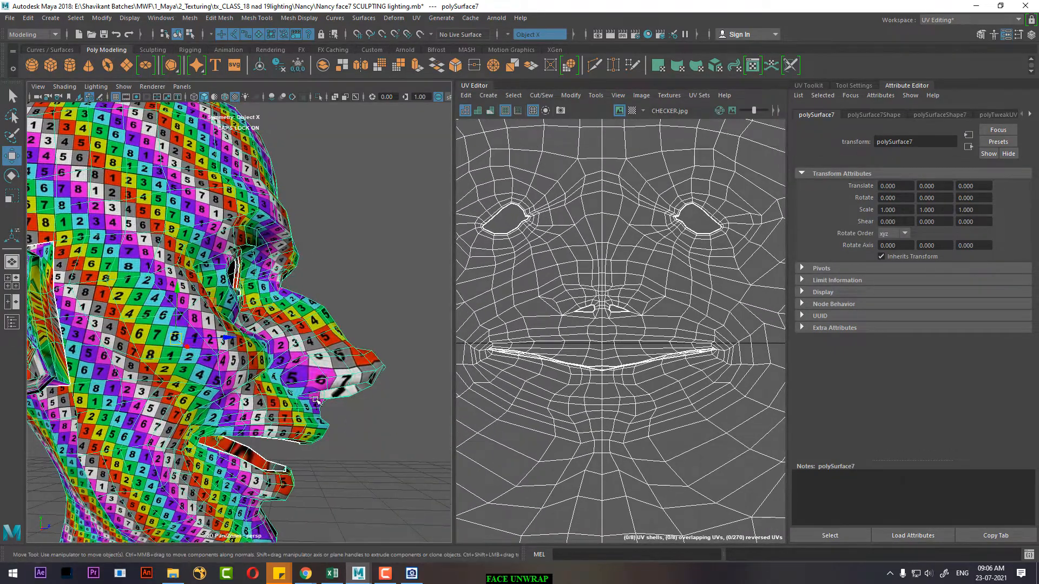
{"action": "scroll", "coordinate": [717, 392], "scroll_direction": "down", "scroll_amount": 3}
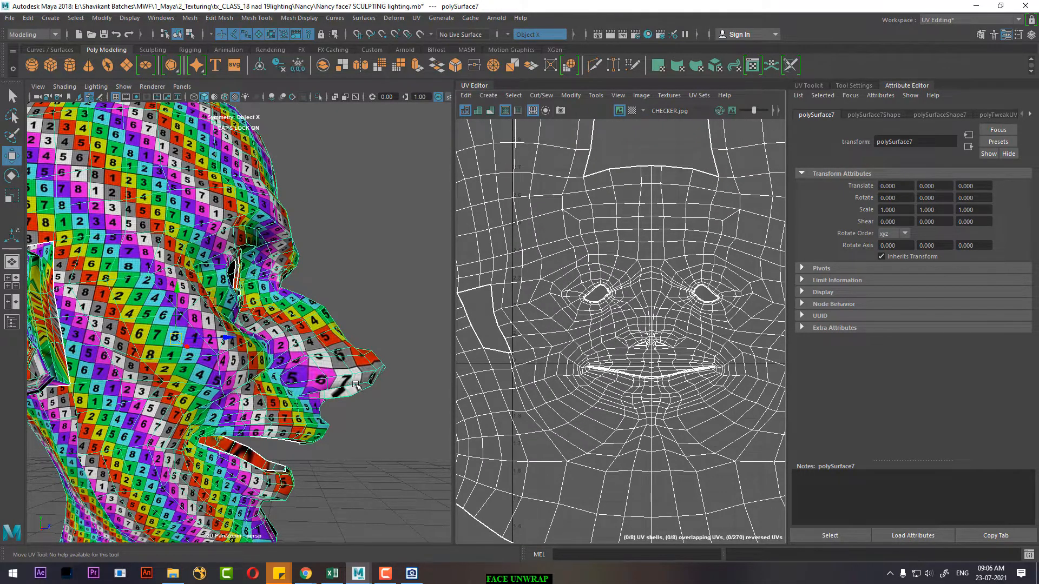
{"action": "key", "text": "4"}
{"action": "key", "text": "5"}
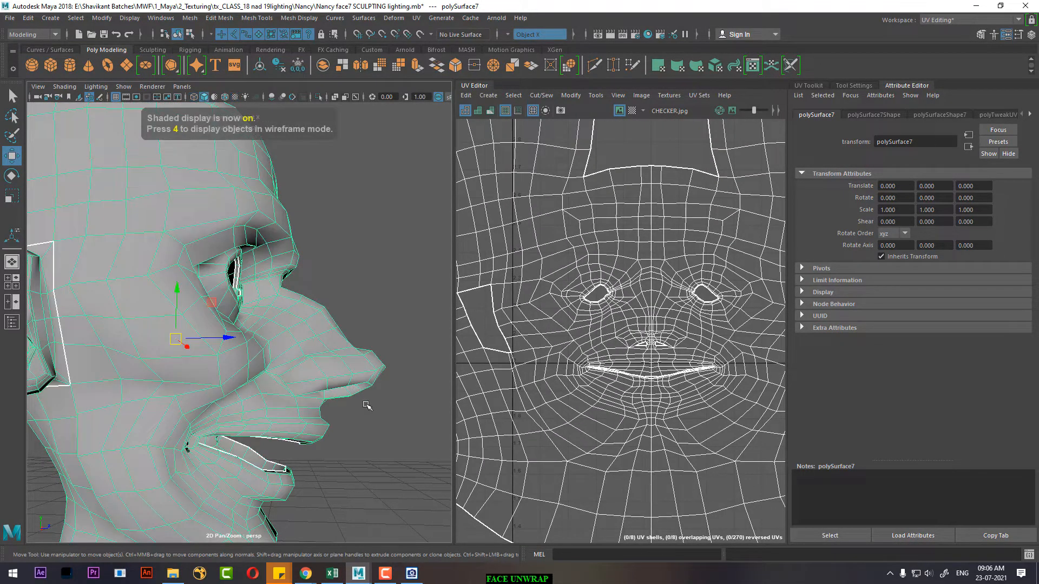
{"action": "key", "text": "6"}
{"action": "left_click_drag", "start_coordinate": [360, 430], "coordinate": [297, 448], "text": "alt"}
{"action": "scroll", "coordinate": [654, 411], "scroll_direction": "down", "scroll_amount": 3}
{"action": "scroll", "coordinate": [667, 315], "scroll_direction": "up", "scroll_amount": 8}
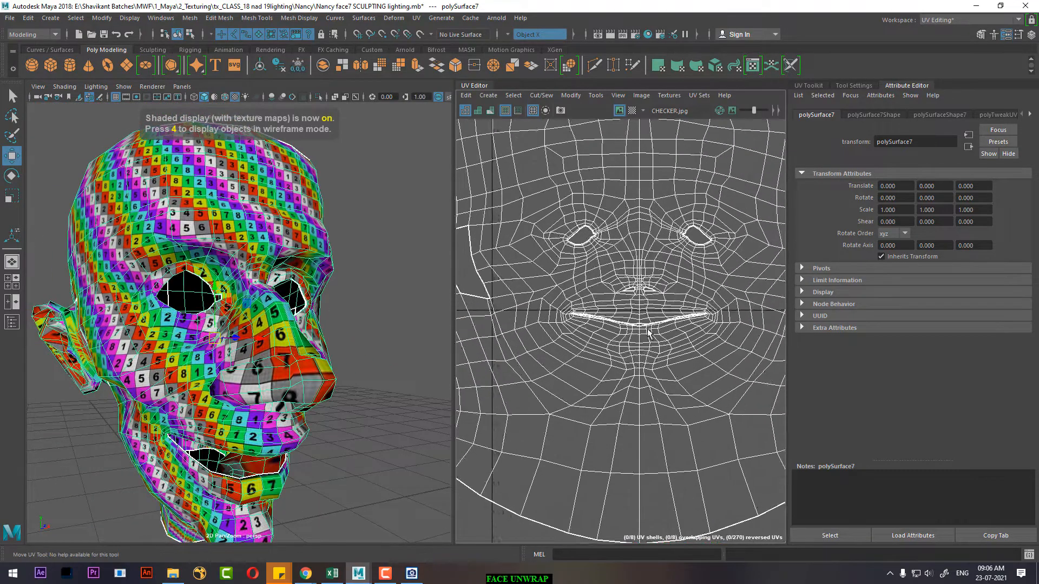
Step: Select the UVs around the nose and nostrils of the face shell and unfold them
{"action": "right_click_drag", "start_coordinate": [667, 315], "coordinate": [667, 266]}
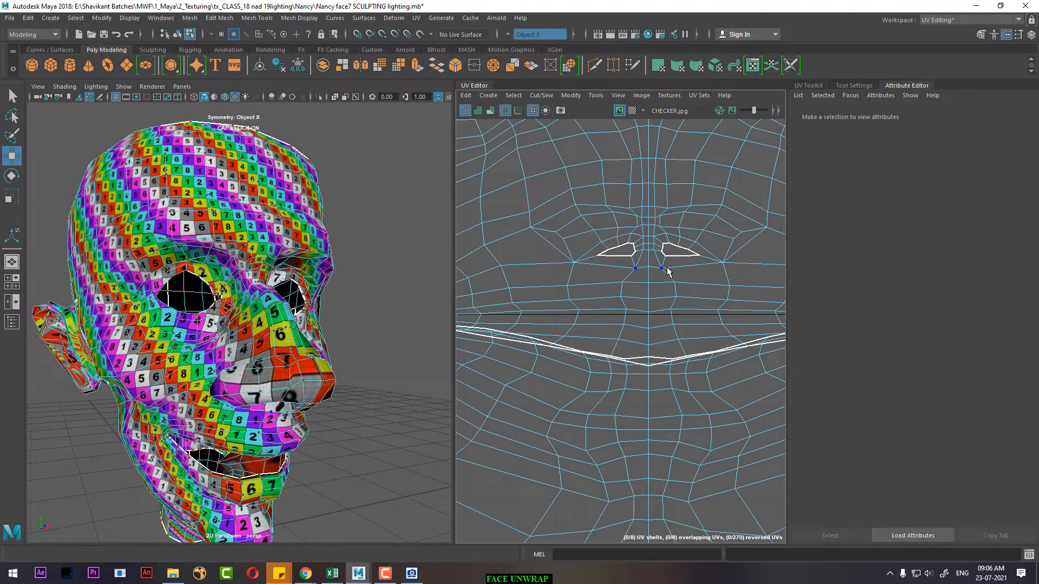
{"action": "scroll", "coordinate": [640, 277], "scroll_direction": "down", "scroll_amount": 3}
{"action": "left_click_drag", "start_coordinate": [578, 221], "coordinate": [741, 295]}
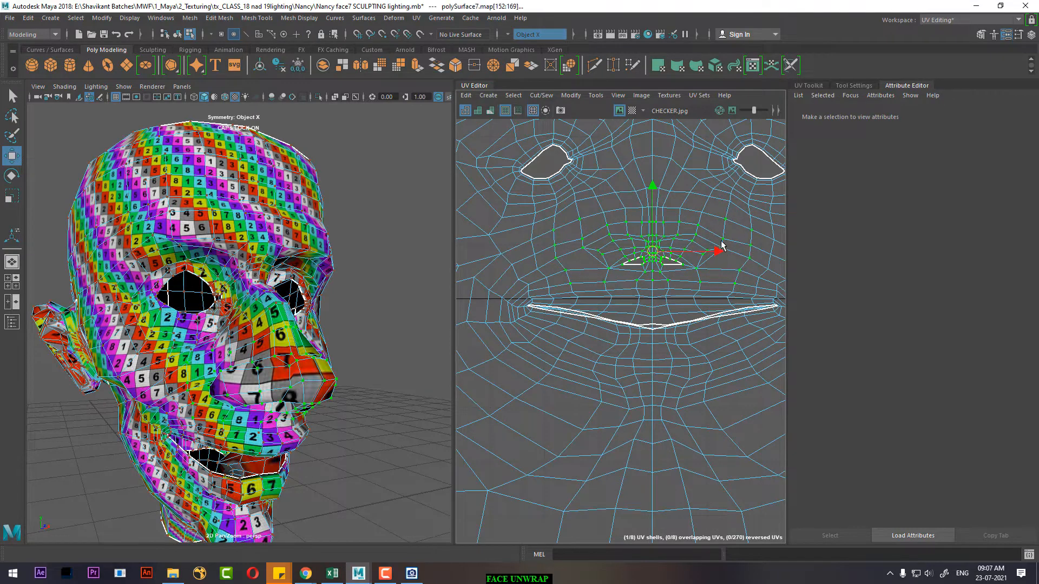
{"action": "right_click", "coordinate": [721, 236]}
{"action": "left_click", "coordinate": [567, 239]}
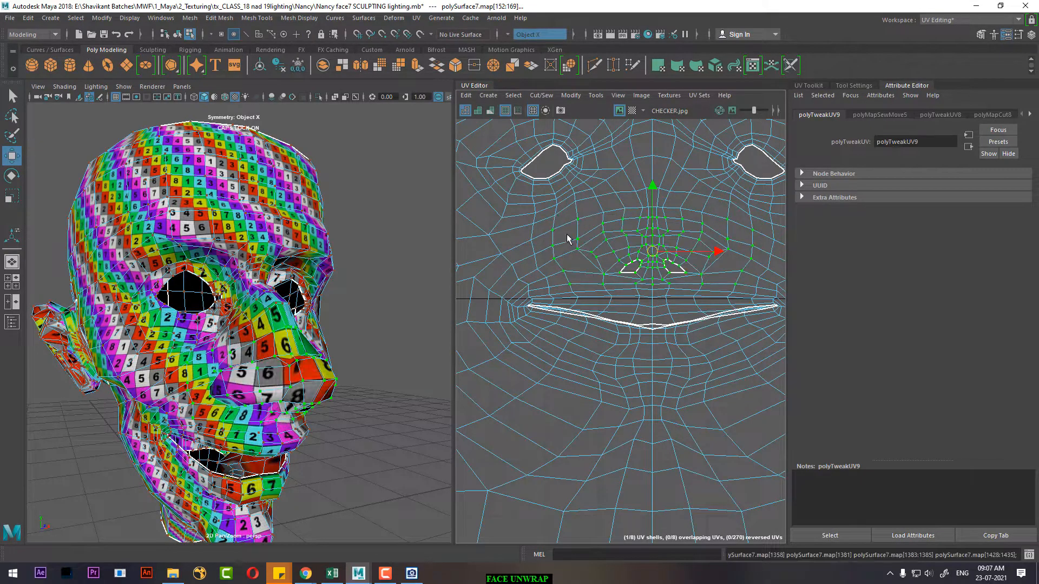
Step: Select a larger block of nose UVs, from below the eyes to the upper lip, and unfold it along U and along V
{"action": "scroll", "coordinate": [305, 358], "scroll_direction": "up", "scroll_amount": 2}
{"action": "middle_click_drag", "start_coordinate": [686, 264], "coordinate": [670, 289], "text": "alt"}
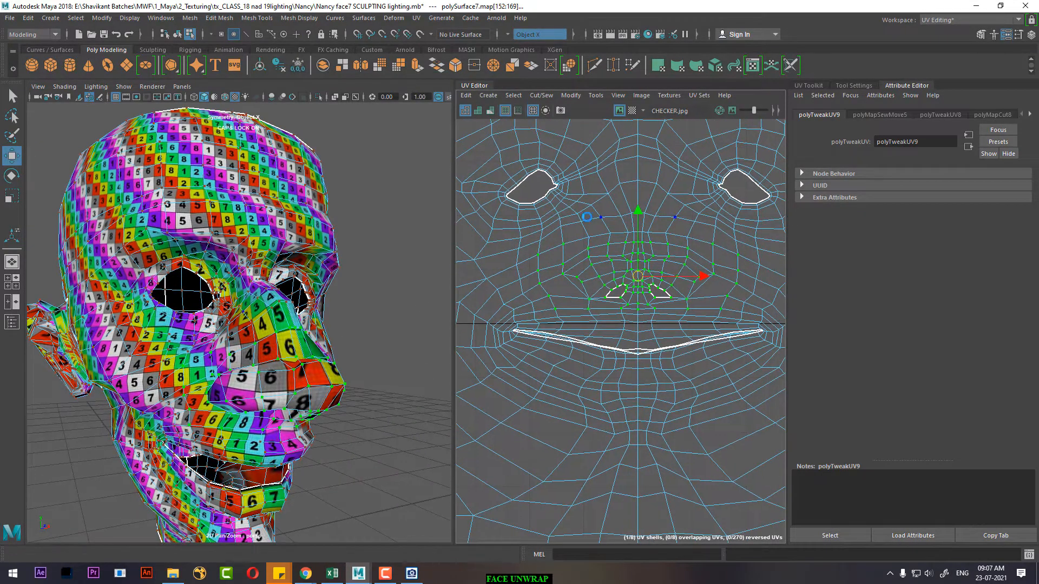
{"action": "left_click_drag", "start_coordinate": [563, 209], "coordinate": [735, 319]}
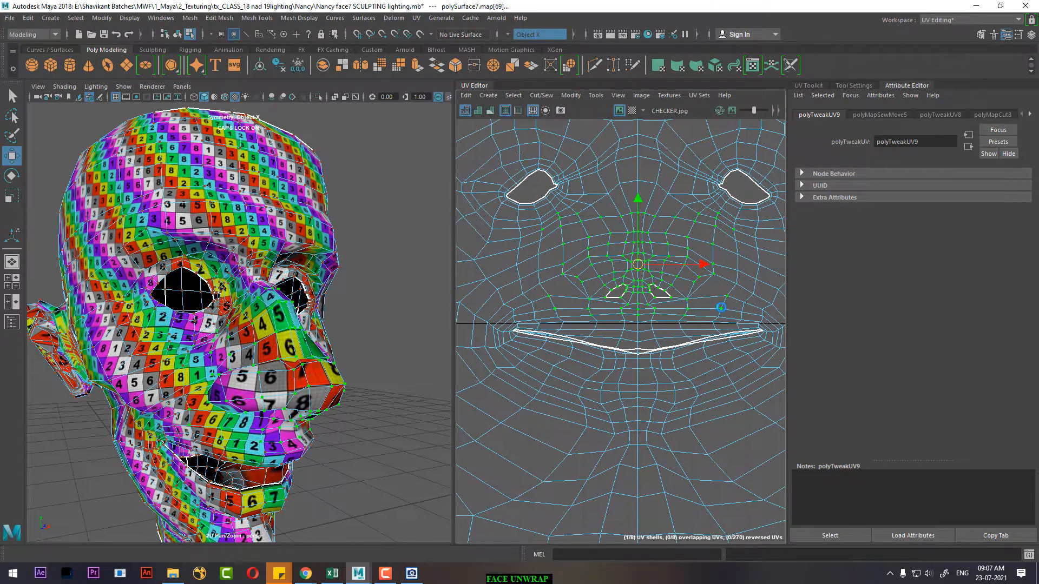
{"action": "right_click", "coordinate": [703, 254]}
{"action": "left_click", "coordinate": [588, 237]}
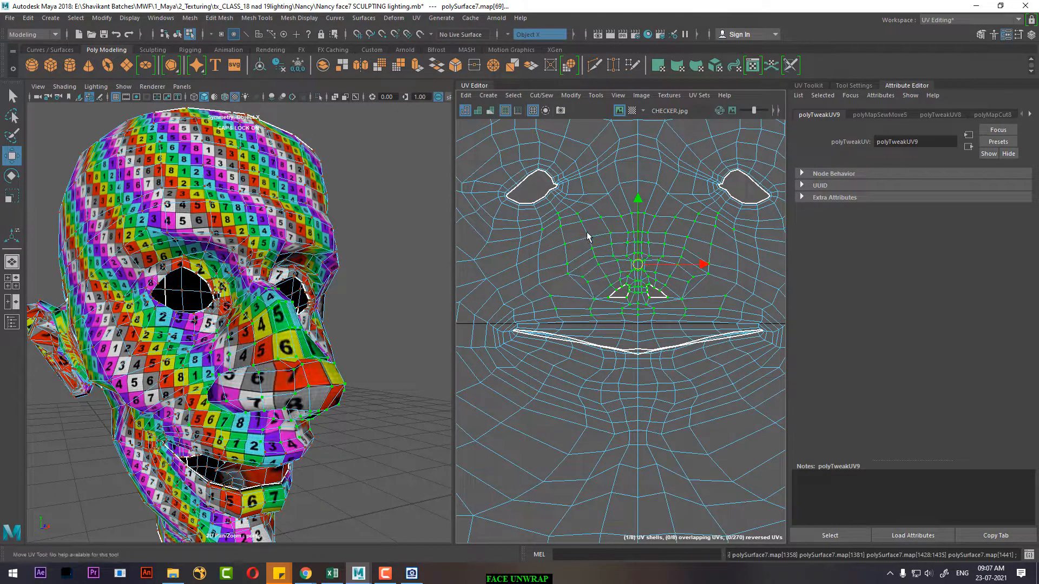
{"action": "right_click", "coordinate": [697, 246]}
{"action": "left_click", "coordinate": [580, 259]}
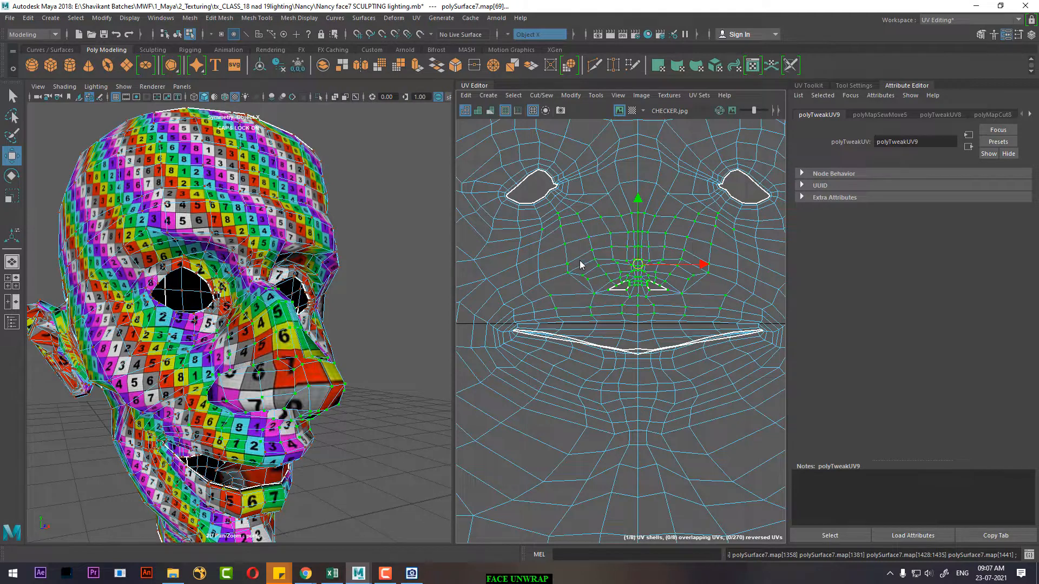
{"action": "right_click", "coordinate": [717, 239]}
{"action": "left_click", "coordinate": [646, 238]}
{"action": "right_click_drag", "start_coordinate": [683, 246], "coordinate": [622, 248], "text": "shift"}
{"action": "left_click", "coordinate": [711, 245]}
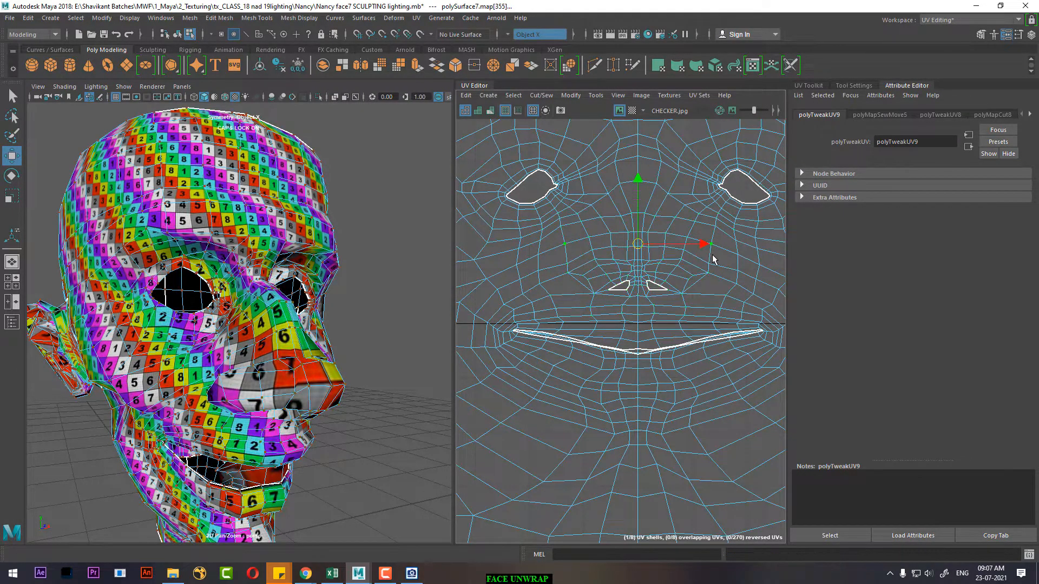
Step: Examine the checker pattern along the nose and lips in close-up profile for remaining stretching
{"action": "left_click_drag", "start_coordinate": [558, 216], "coordinate": [705, 296]}
{"action": "left_click_drag", "start_coordinate": [250, 366], "coordinate": [216, 397], "text": "alt"}
{"action": "right_click_drag", "start_coordinate": [286, 351], "coordinate": [424, 273]}
{"action": "left_click_drag", "start_coordinate": [258, 407], "coordinate": [232, 414], "text": "alt"}
{"action": "left_click", "coordinate": [648, 292]}
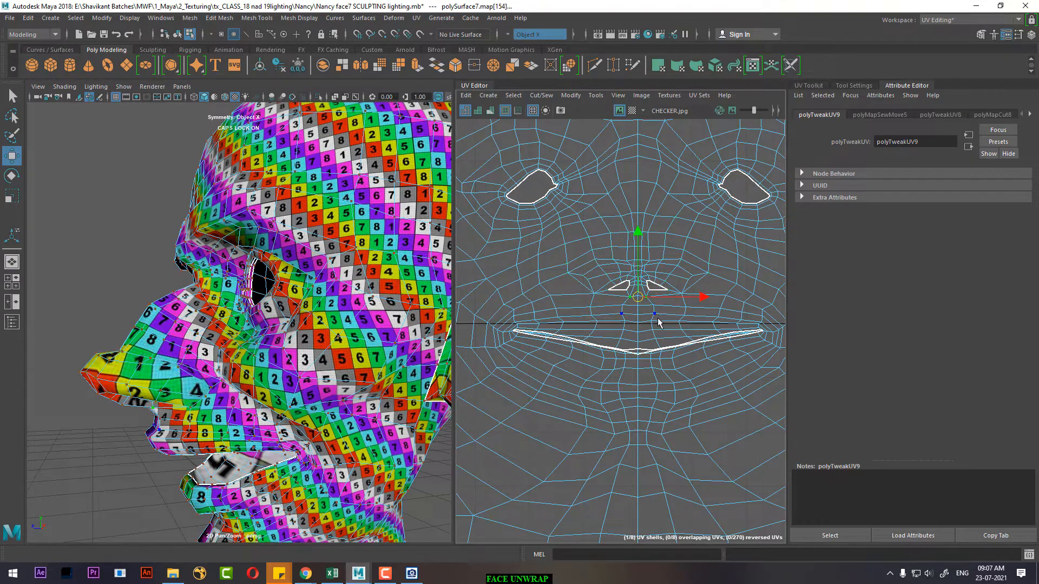
{"action": "right_click_drag", "start_coordinate": [648, 308], "coordinate": [670, 289], "text": "alt"}
{"action": "right_click", "coordinate": [620, 288]}
{"action": "right_click_drag", "start_coordinate": [588, 378], "coordinate": [544, 319], "text": "alt"}
Step: Select the UVs around the nose and mouth together and unfold them
{"action": "left_click_drag", "start_coordinate": [502, 293], "coordinate": [732, 422]}
{"action": "right_click_drag", "start_coordinate": [691, 345], "coordinate": [633, 292], "text": "shift"}
{"action": "right_click_drag", "start_coordinate": [569, 290], "coordinate": [569, 291], "text": "shift"}
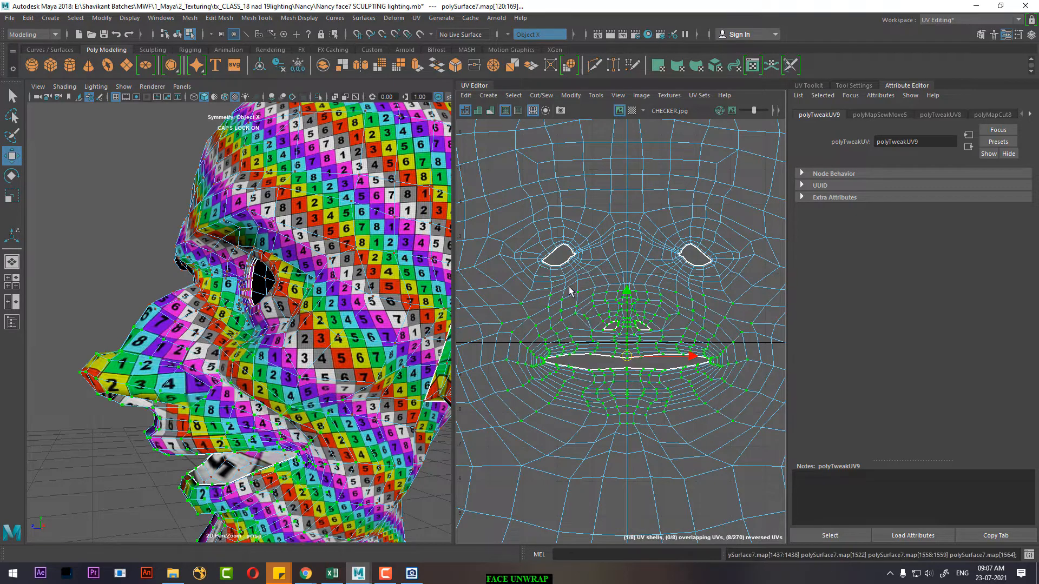
{"action": "scroll", "coordinate": [702, 409], "scroll_direction": "down", "scroll_amount": 2}
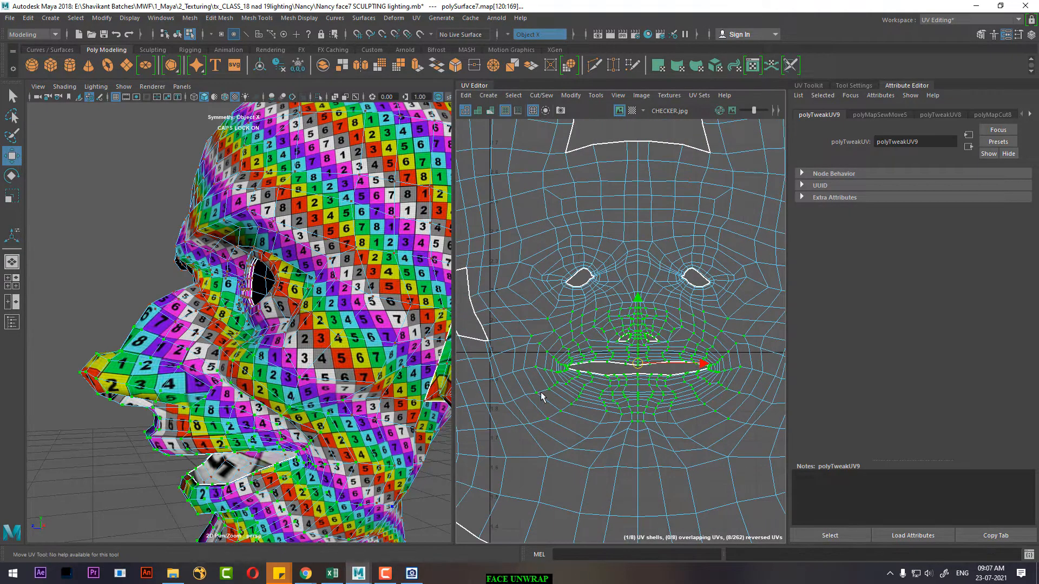
{"action": "middle_click_drag", "start_coordinate": [640, 421], "coordinate": [644, 371], "text": "alt"}
{"action": "left_click_drag", "start_coordinate": [255, 417], "coordinate": [285, 250], "text": "alt"}
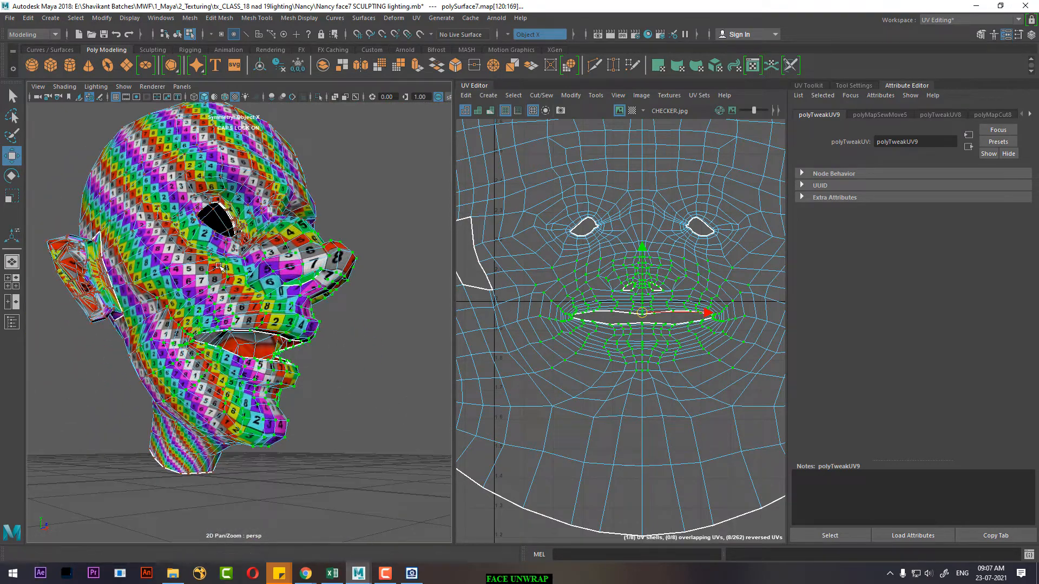
Step: Return to object mode, open the head material's attributes and set its checker texture's Repeat UV to 2 by 2
{"action": "key", "text": "F8"}
{"action": "right_click", "coordinate": [247, 261]}
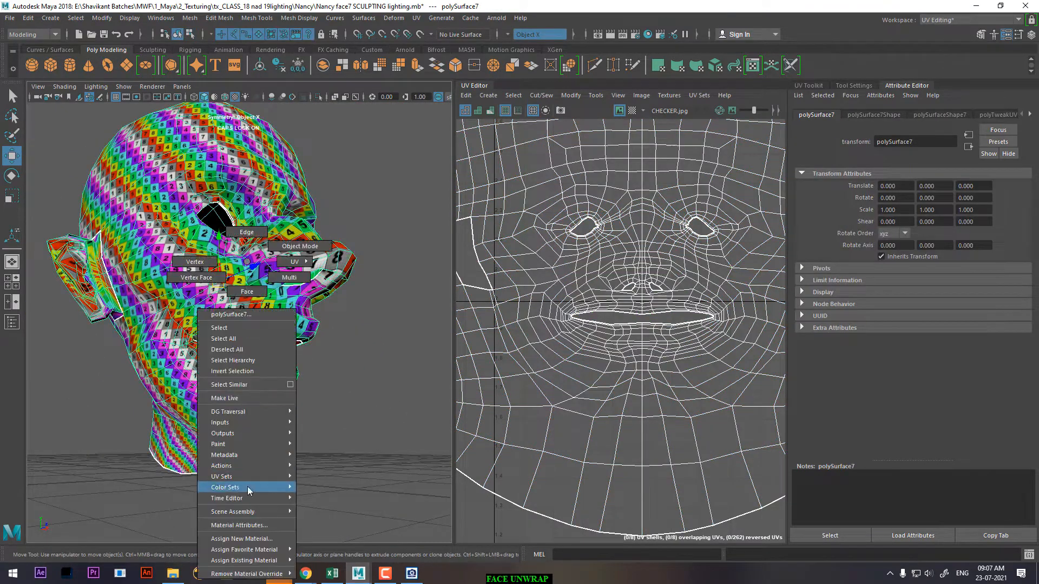
{"action": "left_click", "coordinate": [244, 526]}
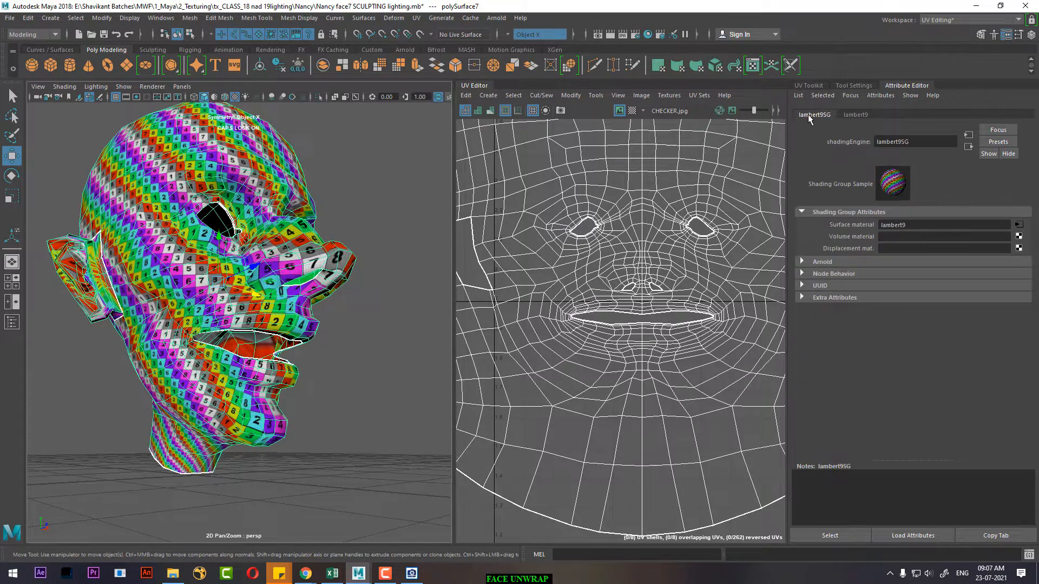
{"action": "left_click", "coordinate": [1020, 239]}
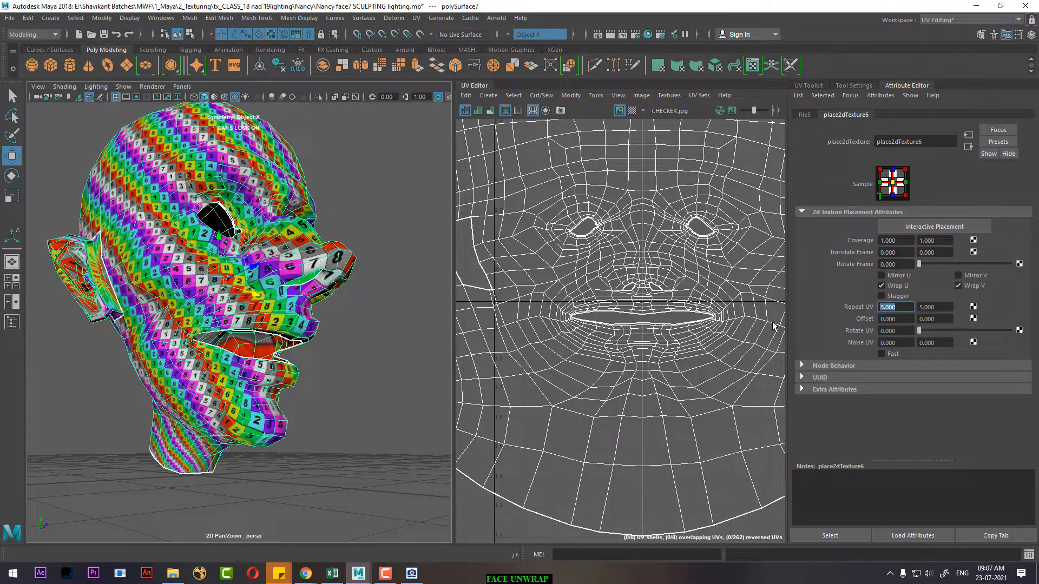
{"action": "key", "text": "Tab"}
{"action": "type", "text": "2"}
{"action": "key", "text": "Return"}
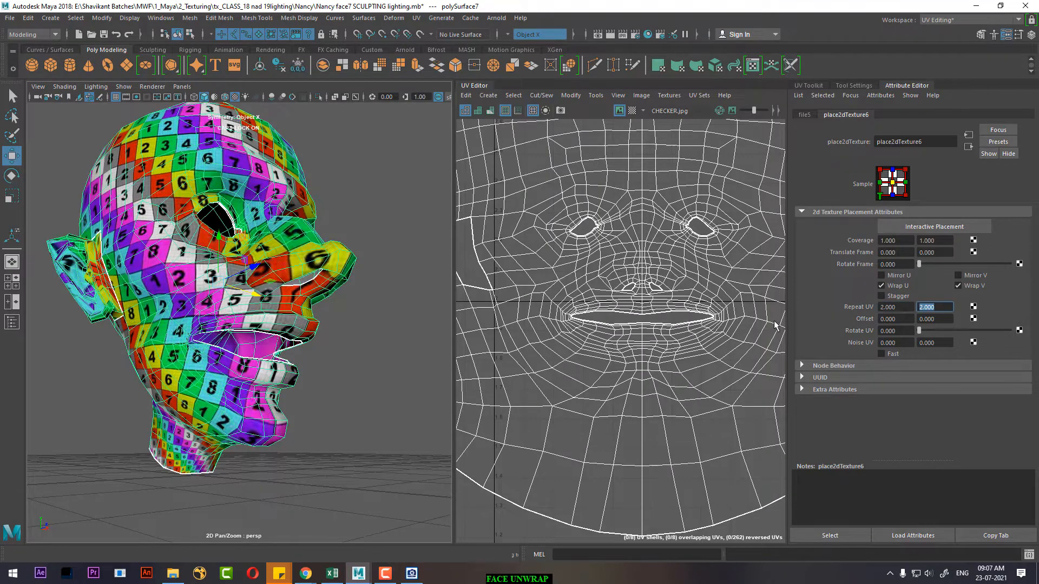
Step: Inspect the enlarged checker pattern around the side, back and front of the head
{"action": "left_click_drag", "start_coordinate": [391, 313], "coordinate": [358, 349], "text": "alt"}
{"action": "middle_click_drag", "start_coordinate": [303, 173], "coordinate": [345, 265], "text": "alt"}
{"action": "left_click_drag", "start_coordinate": [345, 238], "coordinate": [314, 247], "text": "alt"}
{"action": "left_click_drag", "start_coordinate": [192, 275], "coordinate": [212, 247], "text": "alt"}
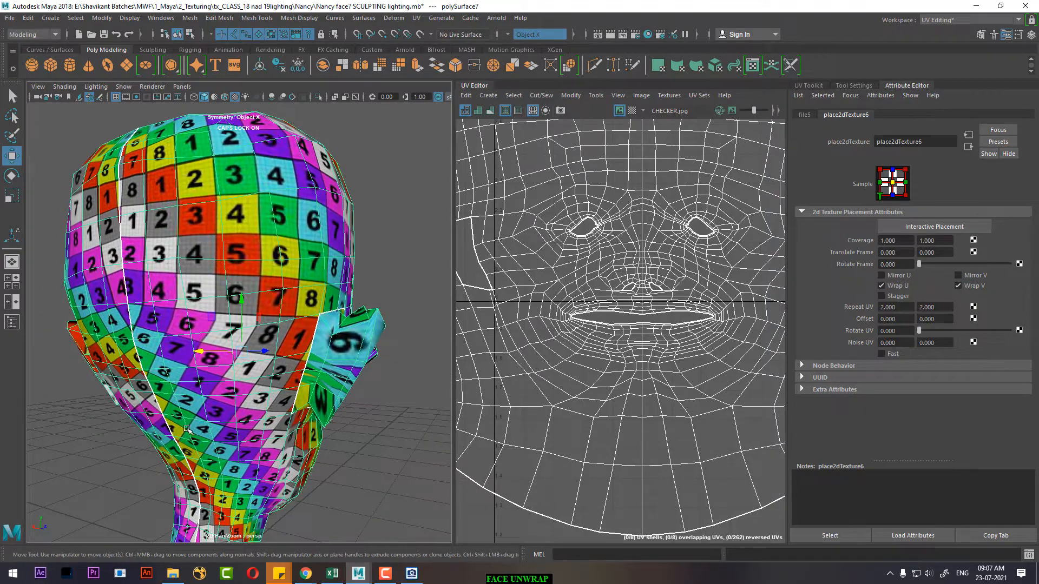
{"action": "left_click_drag", "start_coordinate": [187, 429], "coordinate": [249, 409], "text": "alt"}
{"action": "left_click_drag", "start_coordinate": [192, 329], "coordinate": [350, 328], "text": "alt"}
Step: Select the UVs around both eyes and the nose bridge, unfold them, and return to object mode
{"action": "scroll", "coordinate": [579, 343], "scroll_direction": "up", "scroll_amount": 2}
{"action": "right_click_drag", "start_coordinate": [580, 344], "coordinate": [610, 272]}
{"action": "right_click", "coordinate": [654, 227], "text": "shift"}
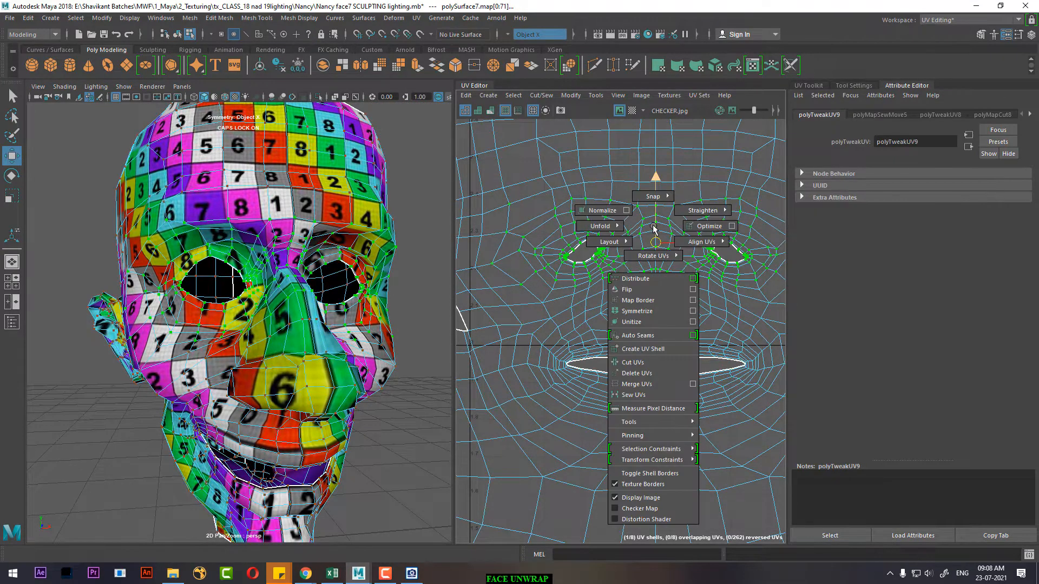
{"action": "left_click", "coordinate": [509, 221]}
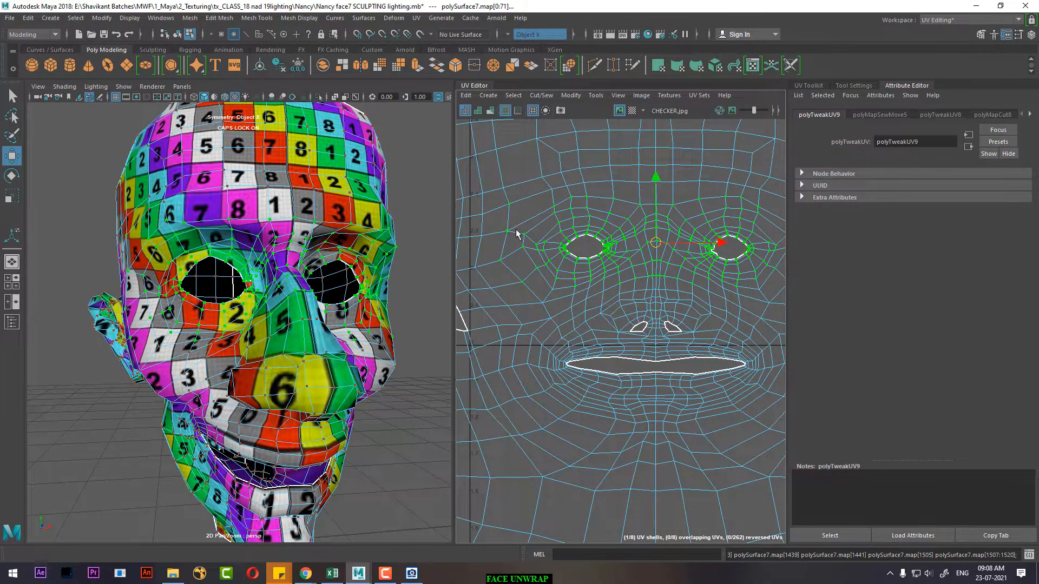
{"action": "right_click_drag", "start_coordinate": [299, 268], "coordinate": [296, 252]}
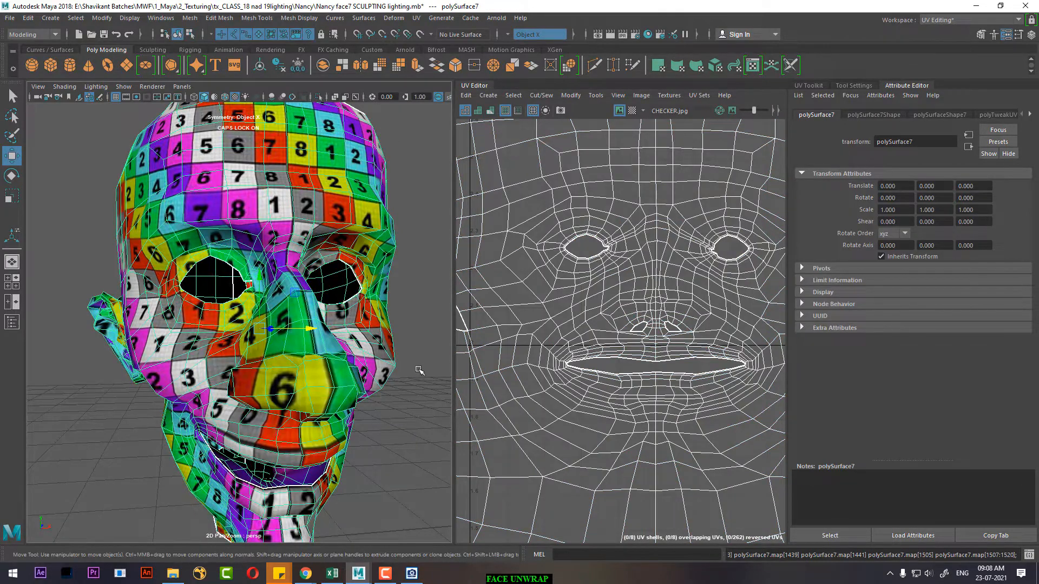
Step: Select the UVs across the chin and neck at the lower part of the head shell and unfold them
{"action": "scroll", "coordinate": [595, 367], "scroll_direction": "down", "scroll_amount": 5}
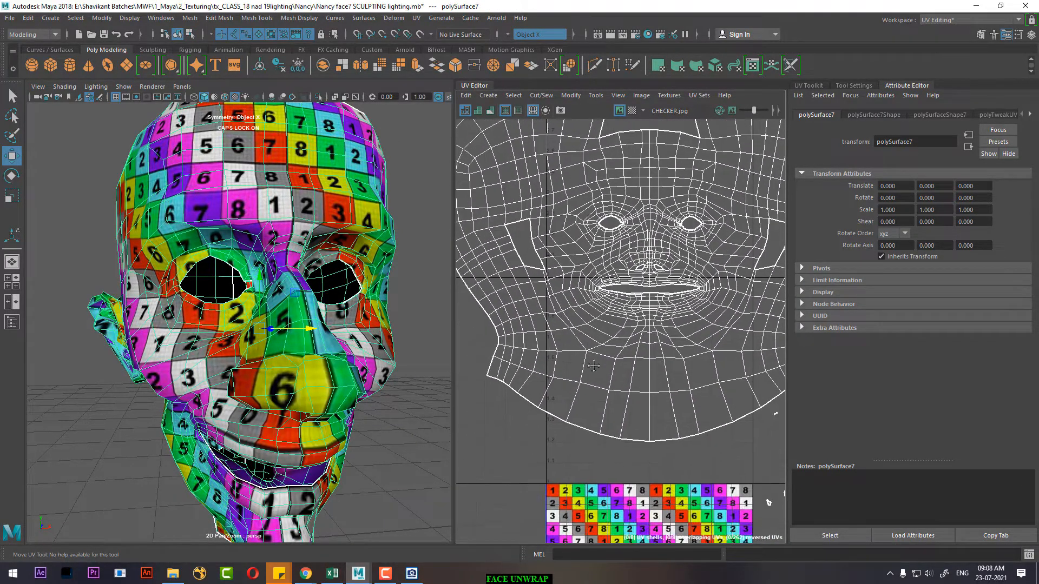
{"action": "scroll", "coordinate": [590, 386], "scroll_direction": "down", "scroll_amount": 1}
{"action": "left_click_drag", "start_coordinate": [285, 422], "coordinate": [243, 398], "text": "alt"}
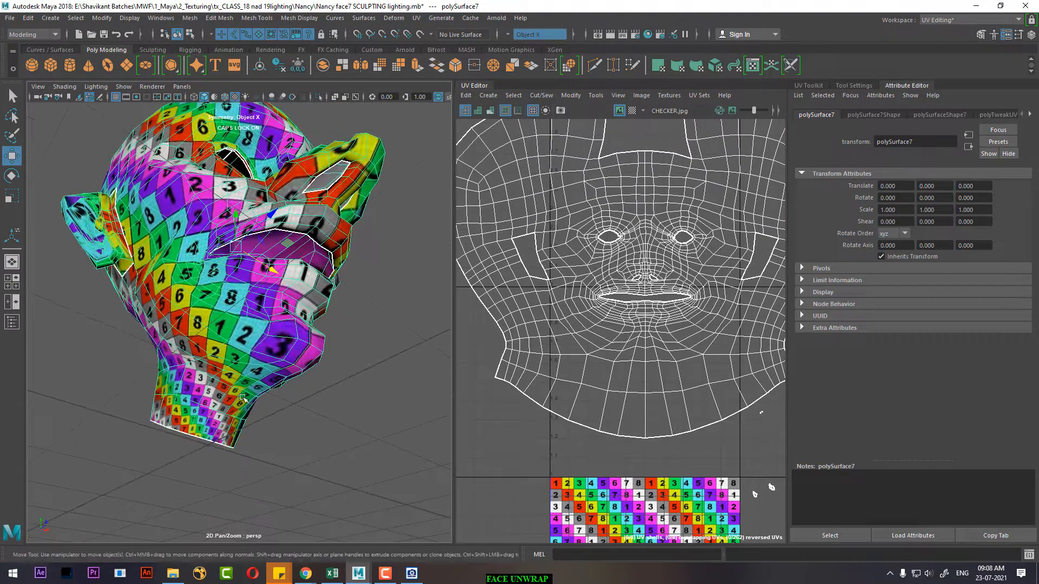
{"action": "middle_click_drag", "start_coordinate": [704, 373], "coordinate": [657, 311], "text": "alt"}
{"action": "scroll", "coordinate": [639, 317], "scroll_direction": "down", "scroll_amount": 1}
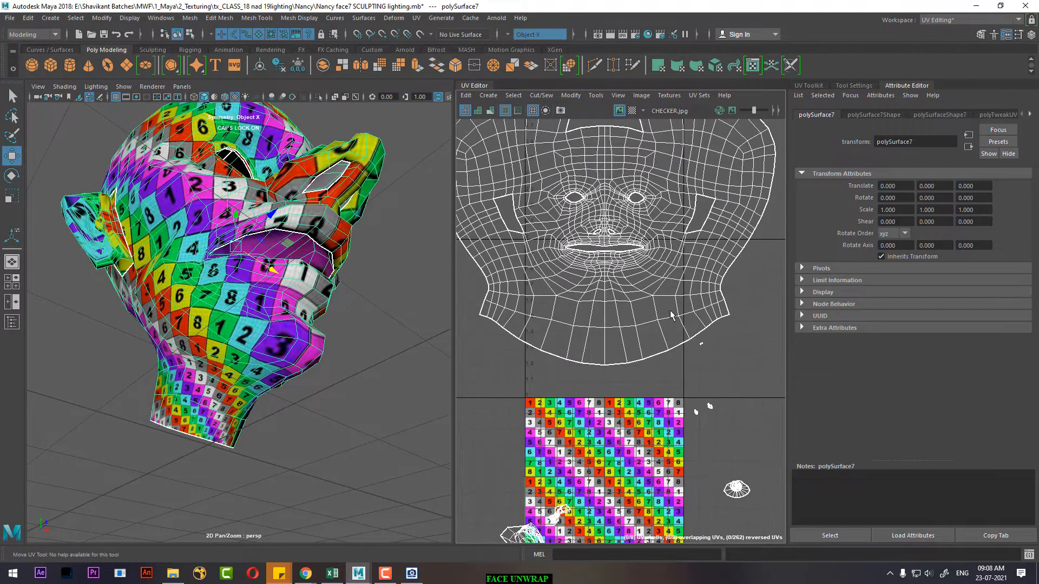
{"action": "right_click_drag", "start_coordinate": [670, 311], "coordinate": [752, 302]}
{"action": "left_click_drag", "start_coordinate": [746, 284], "coordinate": [464, 362]}
{"action": "right_click_drag", "start_coordinate": [659, 281], "coordinate": [583, 286], "text": "shift"}
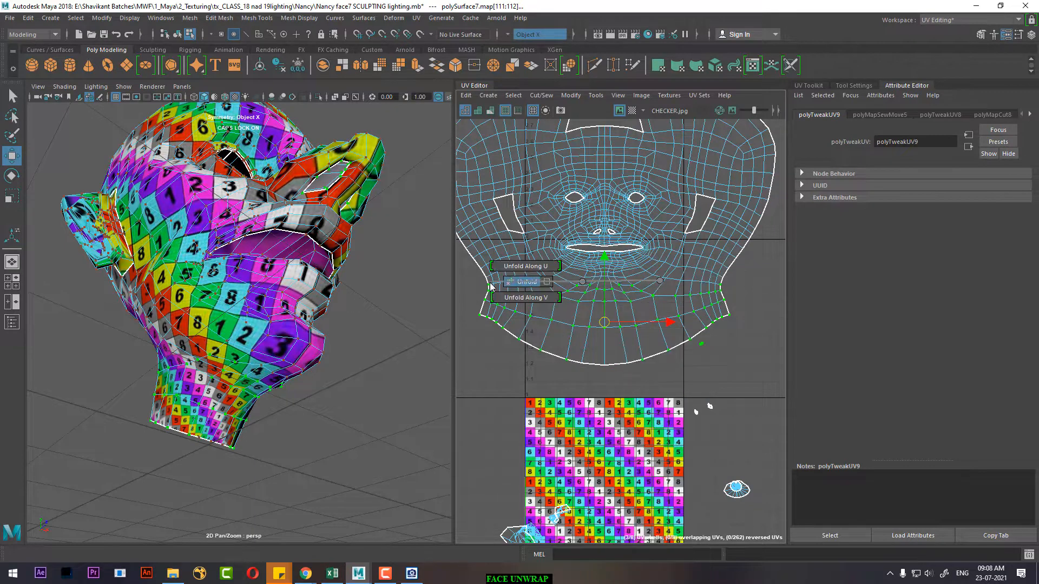
{"action": "right_click_drag", "start_coordinate": [491, 288], "coordinate": [491, 287], "text": "shift"}
{"action": "left_click_drag", "start_coordinate": [320, 381], "coordinate": [168, 373], "text": "alt"}
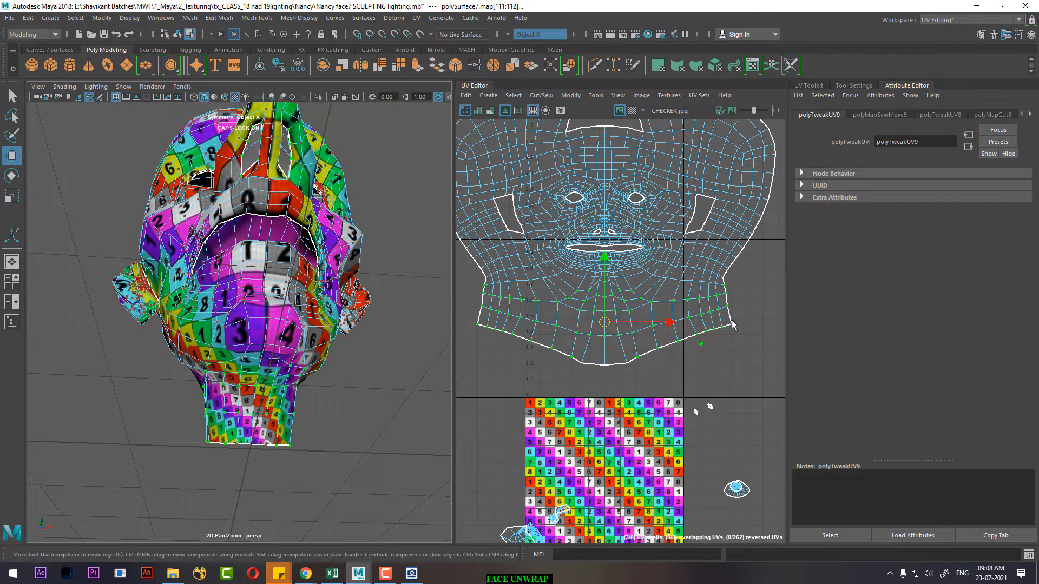
Step: Add the UVs along the side of the jaw and neck to the selection and unfold them together
{"action": "middle_click_drag", "start_coordinate": [649, 308], "coordinate": [701, 336], "text": "alt"}
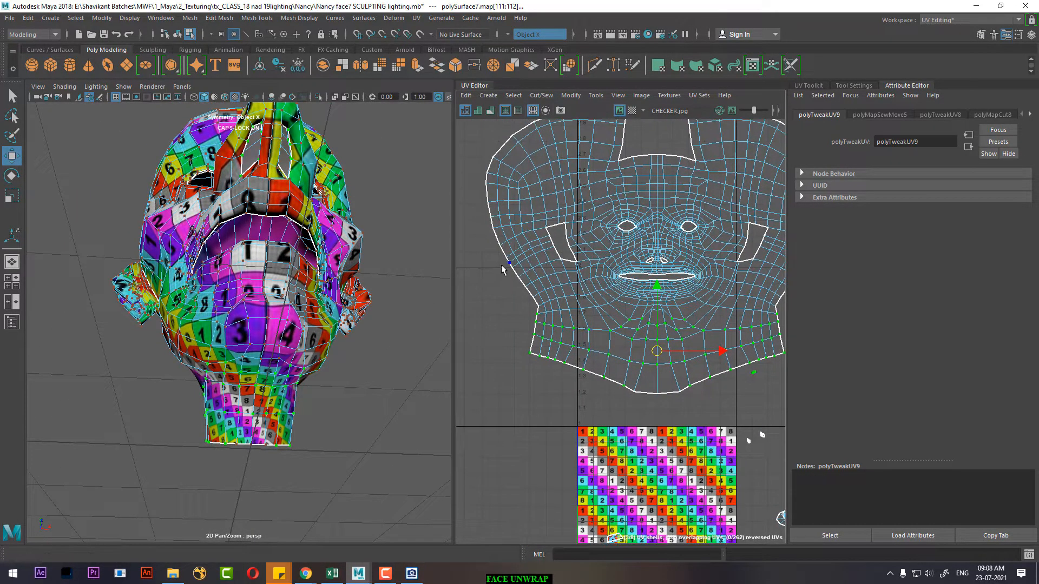
{"action": "left_click_drag", "start_coordinate": [501, 269], "coordinate": [569, 379], "text": "ctrl+shift"}
{"action": "right_click_drag", "start_coordinate": [569, 282], "coordinate": [433, 288], "text": "shift"}
{"action": "left_click_drag", "start_coordinate": [167, 387], "coordinate": [355, 413], "text": "alt"}
Step: Select the UVs between the ear openings and the outer side borders of the head shell and unfold them
{"action": "middle_click_drag", "start_coordinate": [647, 340], "coordinate": [648, 361], "text": "alt"}
{"action": "left_click_drag", "start_coordinate": [464, 212], "coordinate": [559, 308]}
{"action": "right_click_drag", "start_coordinate": [569, 231], "coordinate": [412, 221], "text": "shift"}
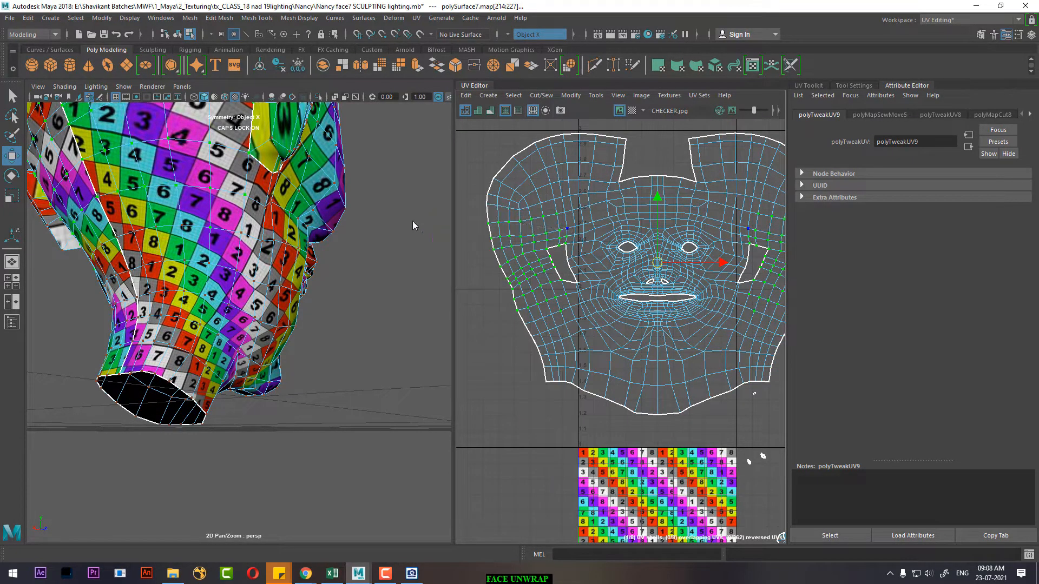
Step: Widen the UV Editor and maximize it for a larger view of the head shell
{"action": "left_click_drag", "start_coordinate": [455, 170], "coordinate": [388, 170]}
{"action": "scroll", "coordinate": [525, 329], "scroll_direction": "up", "scroll_amount": 1}
{"action": "key", "text": "ctrl+space"}
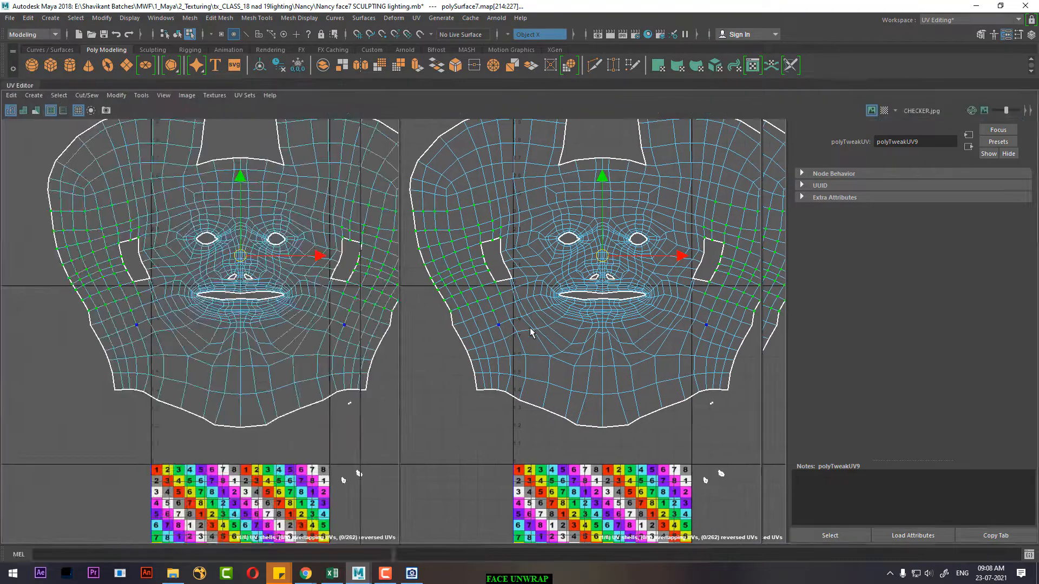
Step: Bring back the 3D viewport beside the UV layout, then select the face shell's outer side UVs with symmetry and unfold them
{"action": "scroll", "coordinate": [619, 408], "scroll_direction": "down", "scroll_amount": 4}
{"action": "key", "text": "ctrl+space"}
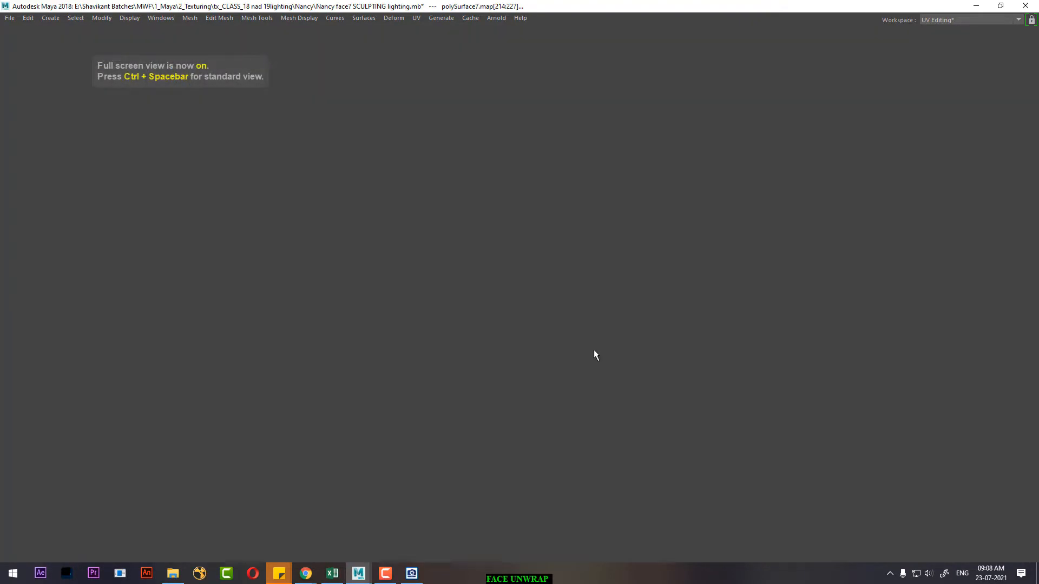
{"action": "scroll", "coordinate": [548, 371], "scroll_direction": "up", "scroll_amount": 2}
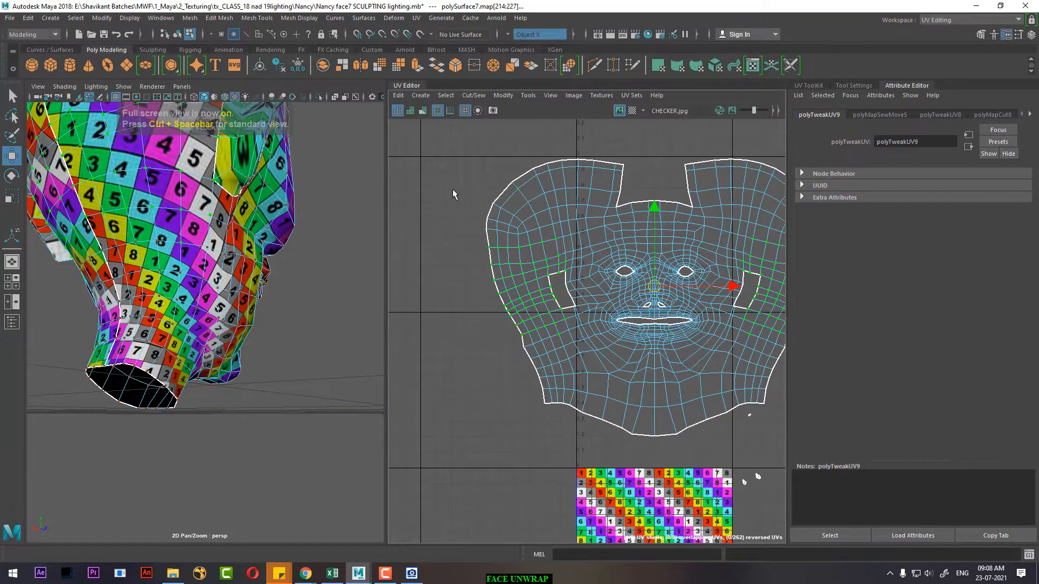
{"action": "mouse_move", "coordinate": [467, 202]}
{"action": "left_mouse_down", "text": "ctrl+shift"}
{"action": "mouse_move", "coordinate": [536, 372]}
{"action": "mouse_move", "coordinate": [580, 405]}
{"action": "mouse_move", "coordinate": [583, 422]}
{"action": "left_mouse_up", "text": "ctrl+shift"}
{"action": "right_click_drag", "start_coordinate": [577, 342], "coordinate": [372, 293], "text": "shift"}
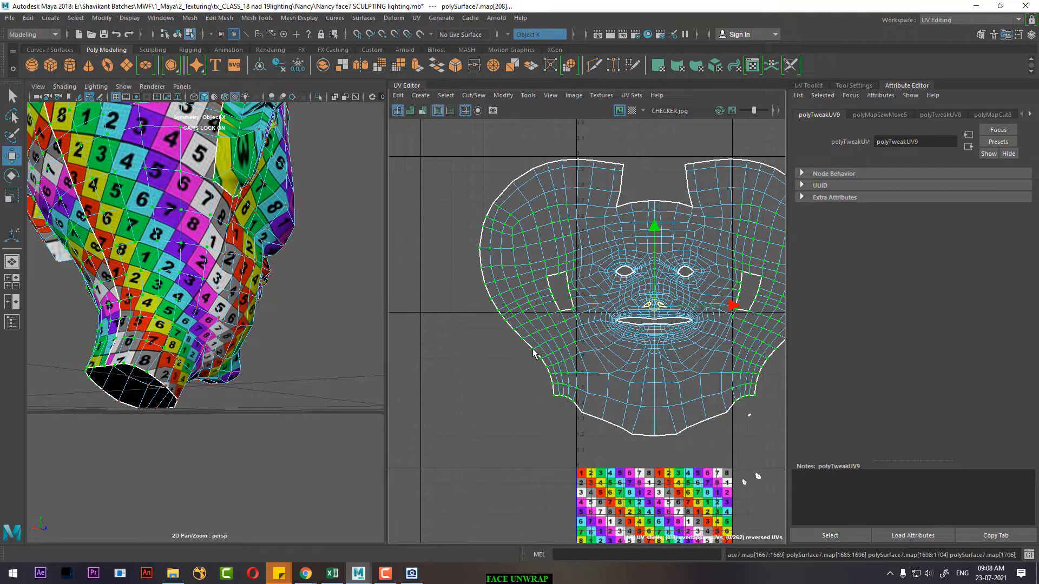
Step: Select the chin and neck UVs along the face shell's lower border and unfold them into a straighter strip
{"action": "left_click_drag", "start_coordinate": [235, 312], "coordinate": [211, 359], "text": "alt"}
{"action": "middle_click_drag", "start_coordinate": [580, 354], "coordinate": [506, 261], "text": "alt"}
{"action": "left_click_drag", "start_coordinate": [455, 268], "coordinate": [719, 355]}
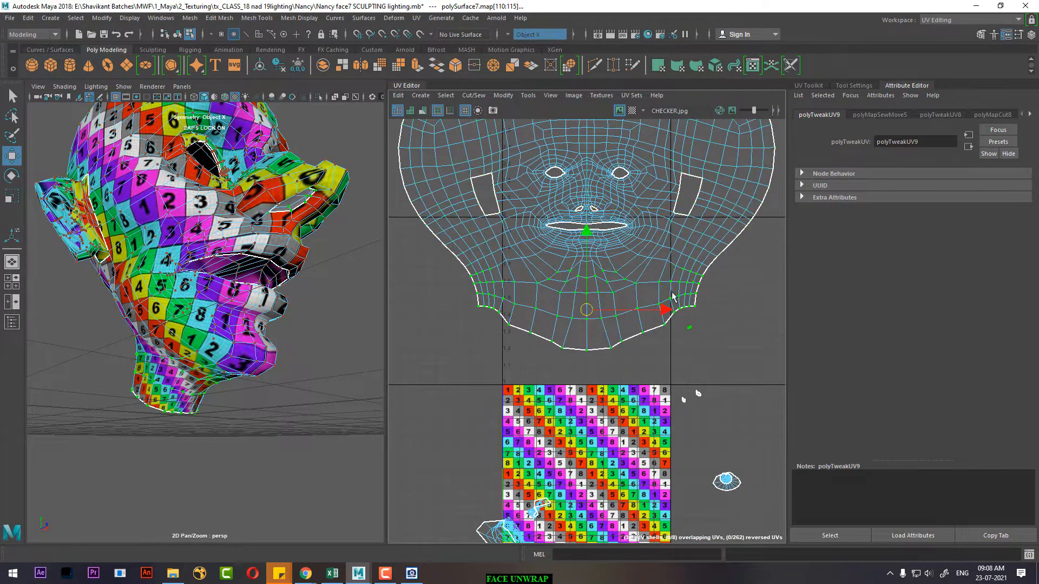
{"action": "right_click_drag", "start_coordinate": [672, 280], "coordinate": [617, 286], "text": "shift"}
{"action": "right_click_drag", "start_coordinate": [520, 286], "coordinate": [518, 286], "text": "shift"}
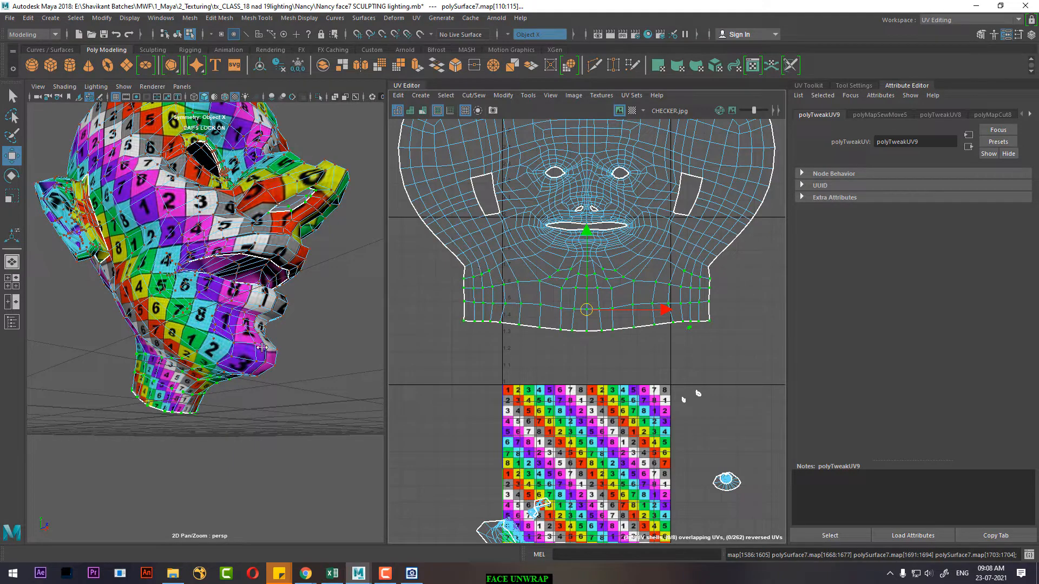
Step: Check the checker pattern under the jaw and unfold the horizontal band of UVs between the chin and neck
{"action": "left_click_drag", "start_coordinate": [249, 346], "coordinate": [130, 303], "text": "alt"}
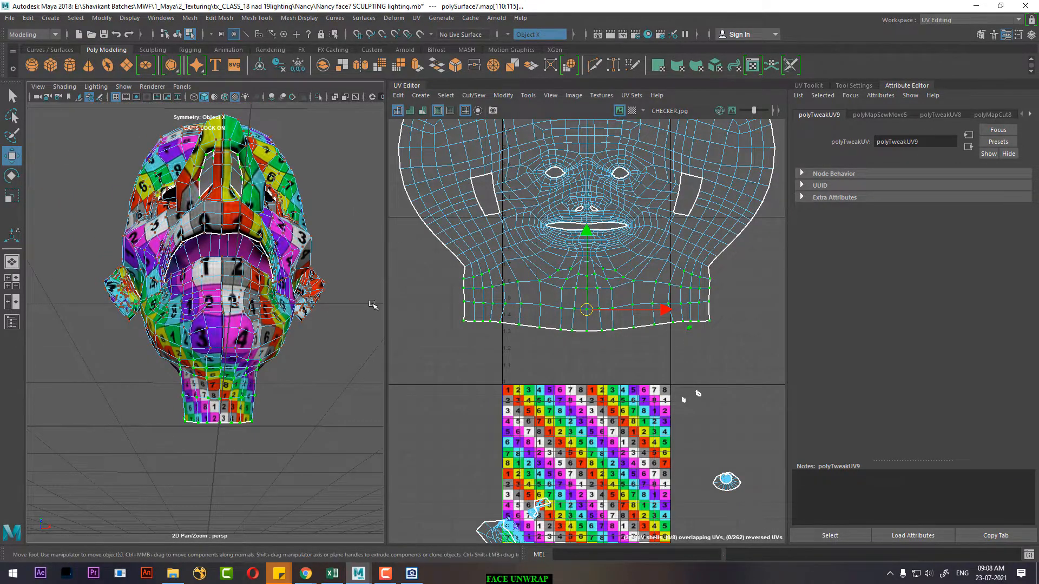
{"action": "scroll", "coordinate": [164, 338], "scroll_direction": "up", "scroll_amount": 3}
{"action": "left_click_drag", "start_coordinate": [164, 338], "coordinate": [222, 359], "text": "alt"}
{"action": "scroll", "coordinate": [608, 262], "scroll_direction": "up", "scroll_amount": 2}
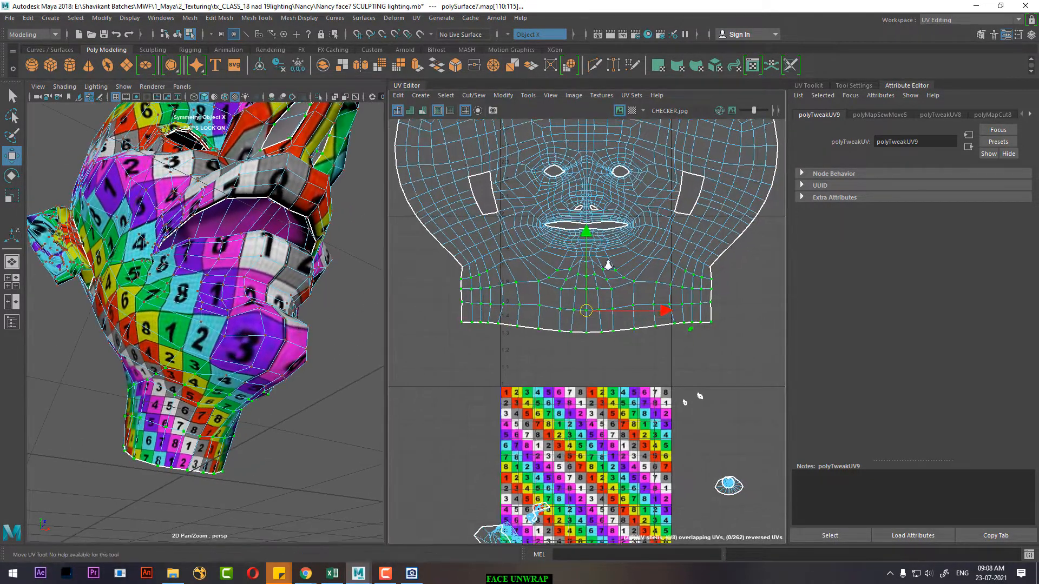
{"action": "left_click_drag", "start_coordinate": [755, 261], "coordinate": [431, 309]}
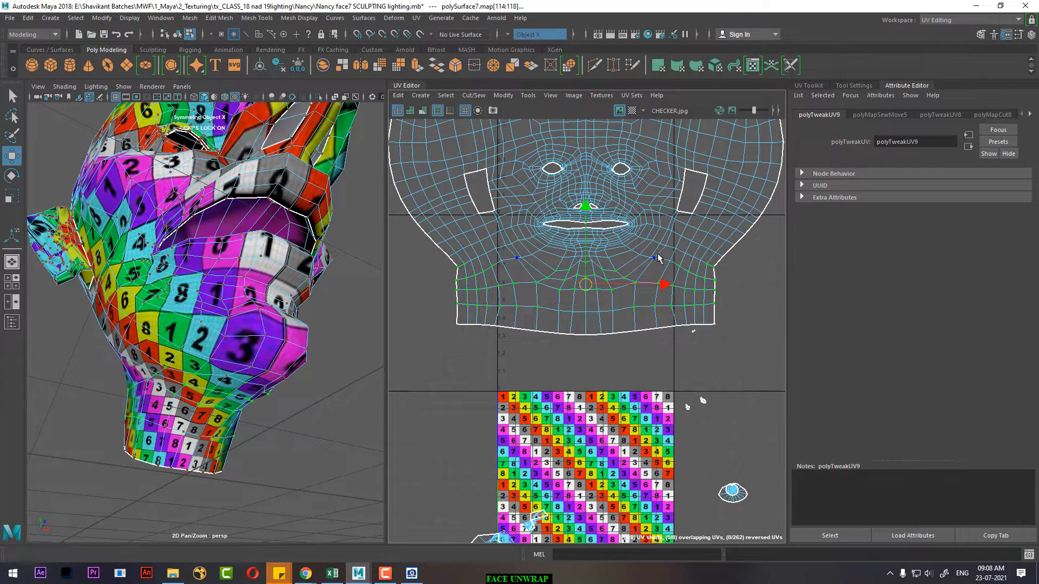
{"action": "right_click_drag", "start_coordinate": [657, 254], "coordinate": [508, 229], "text": "shift"}
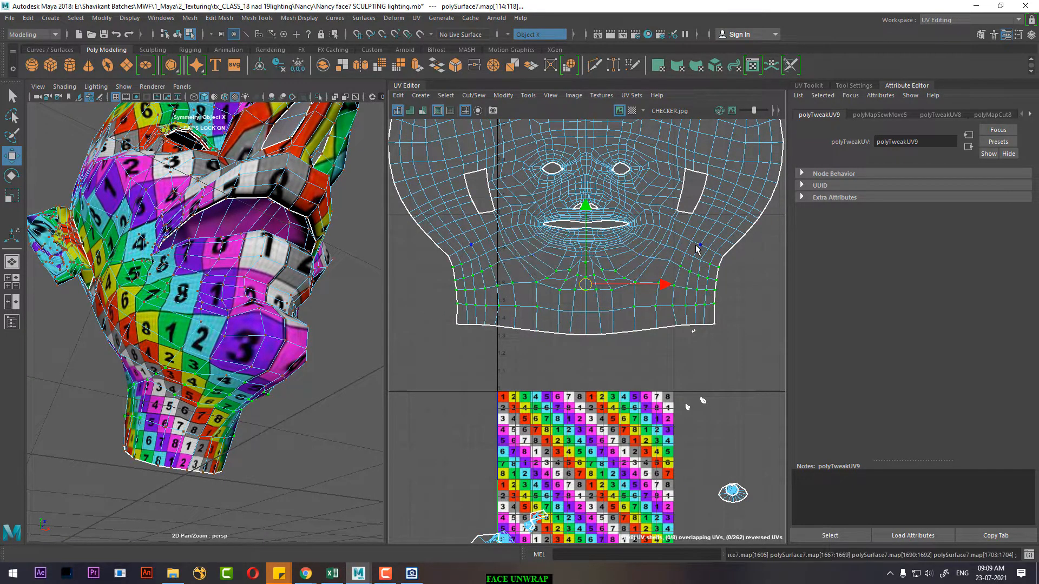
{"action": "right_click_drag", "start_coordinate": [697, 247], "coordinate": [590, 255], "text": "shift"}
{"action": "right_click_drag", "start_coordinate": [538, 278], "coordinate": [539, 279], "text": "shift"}
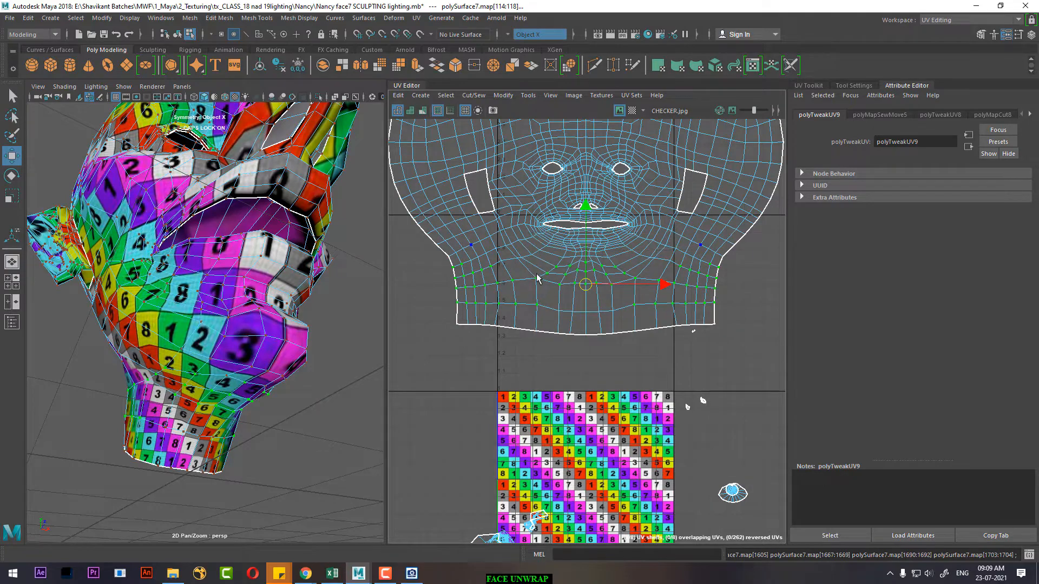
Step: Select the central chin UVs, scale them up slightly and move them a little lower on the shell
{"action": "left_click_drag", "start_coordinate": [294, 380], "coordinate": [357, 427], "text": "alt"}
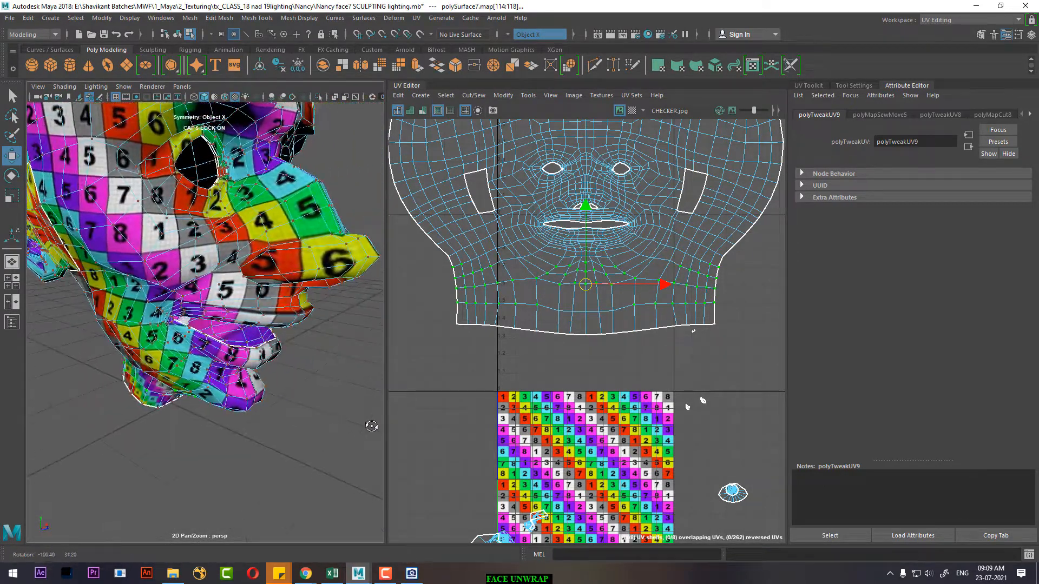
{"action": "left_click_drag", "start_coordinate": [266, 344], "coordinate": [320, 380], "text": "alt"}
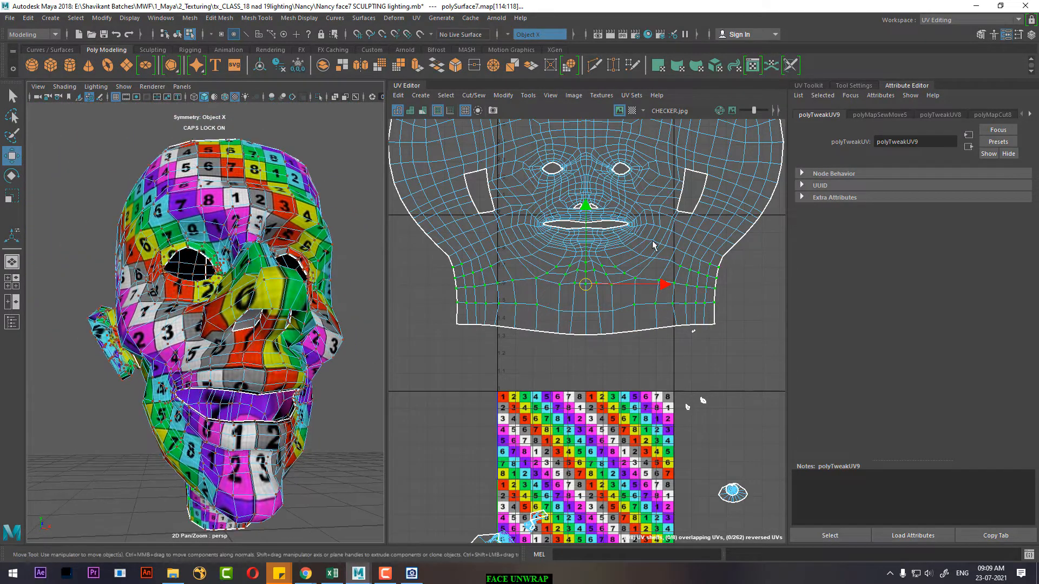
{"action": "scroll", "coordinate": [654, 244], "scroll_direction": "up", "scroll_amount": 3}
{"action": "left_click_drag", "start_coordinate": [602, 312], "coordinate": [603, 313]}
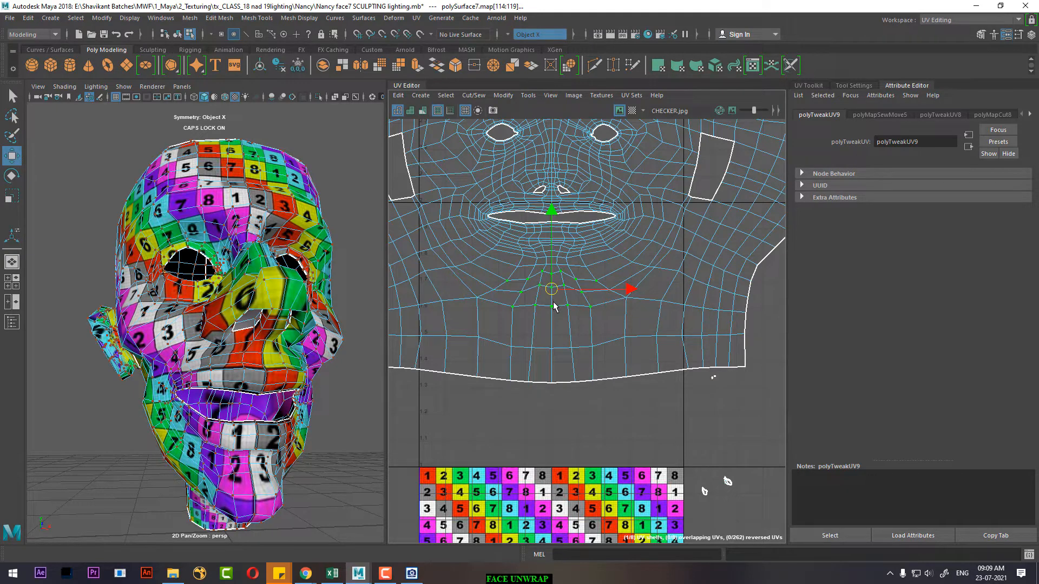
{"action": "key", "text": "r"}
{"action": "left_click_drag", "start_coordinate": [553, 289], "coordinate": [563, 289]}
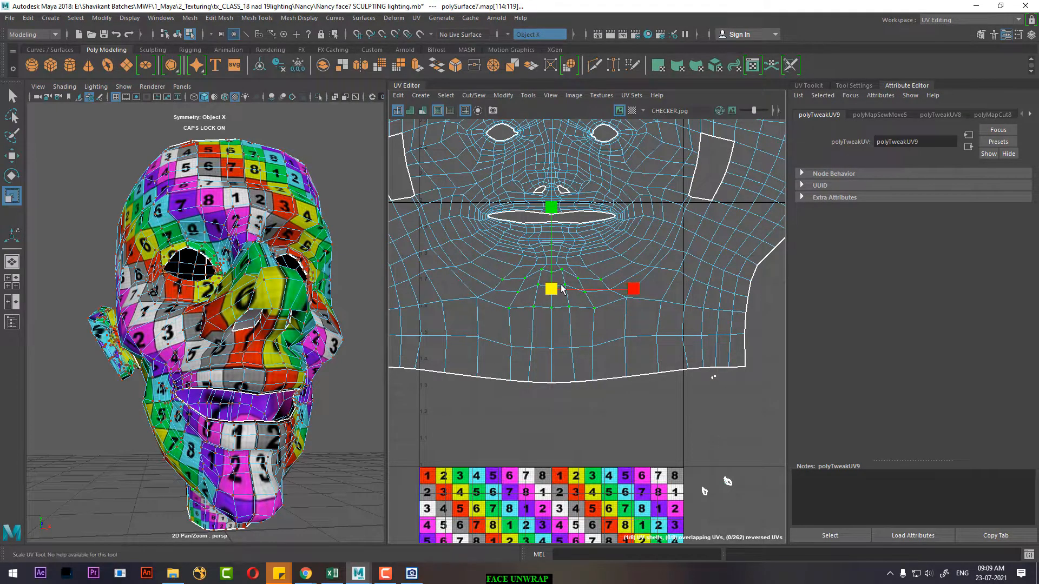
{"action": "middle_click_drag", "start_coordinate": [567, 295], "coordinate": [580, 292], "text": "alt"}
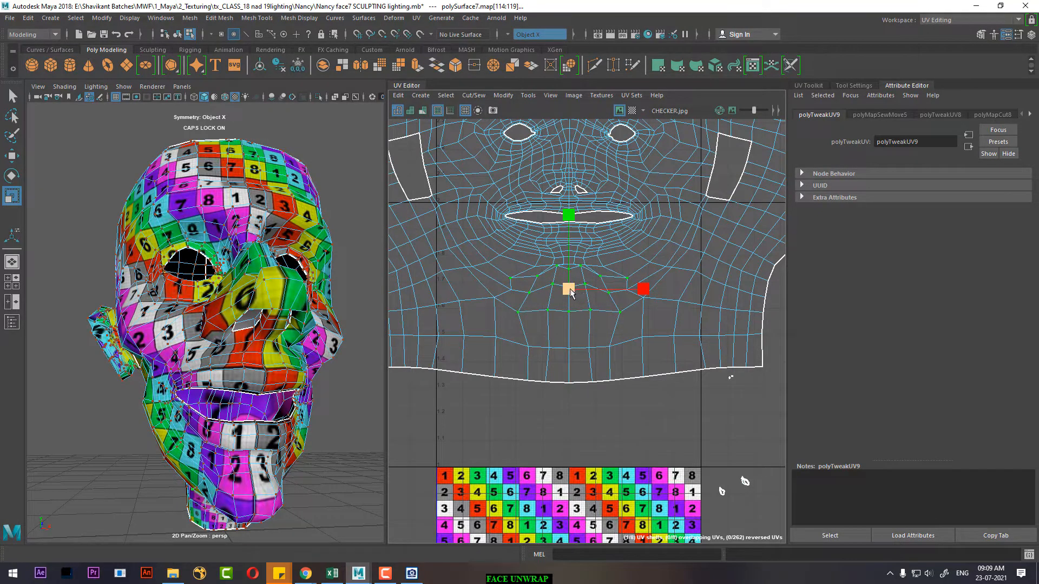
{"action": "key", "text": "w"}
{"action": "left_click_drag", "start_coordinate": [569, 293], "coordinate": [569, 302]}
{"action": "scroll", "coordinate": [574, 293], "scroll_direction": "down", "scroll_amount": 1}
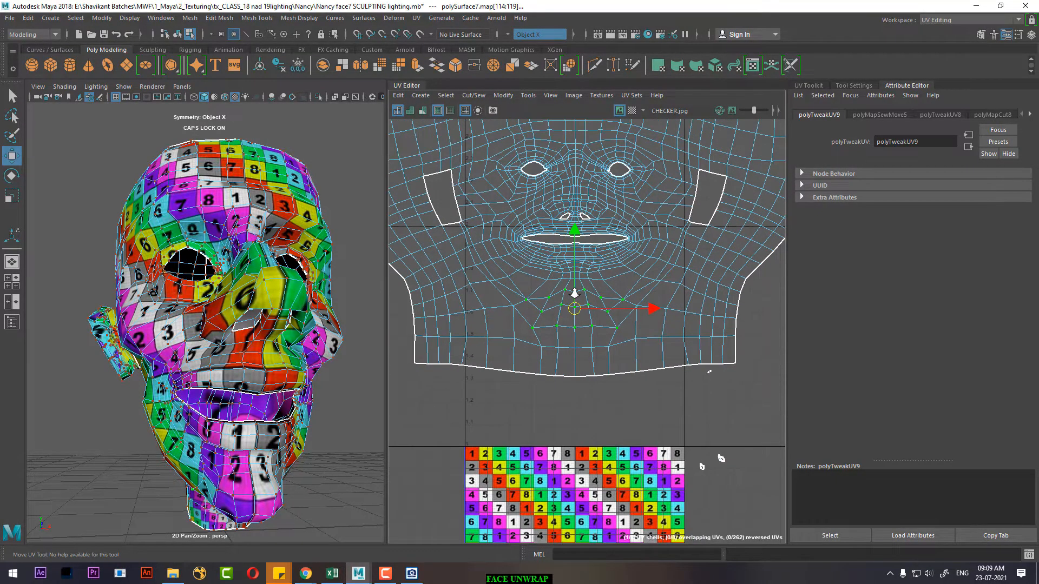
Step: Select all UVs from the chin down to the neck border and unfold them again
{"action": "scroll", "coordinate": [574, 294], "scroll_direction": "down", "scroll_amount": 1}
{"action": "left_click_drag", "start_coordinate": [760, 292], "coordinate": [392, 377], "text": "shift"}
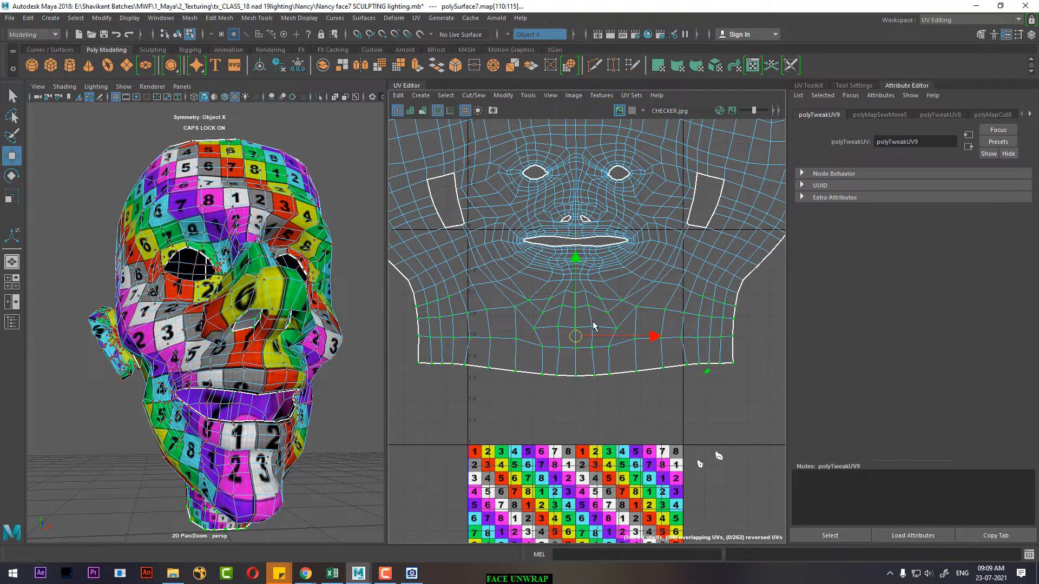
{"action": "right_click_drag", "start_coordinate": [593, 325], "coordinate": [494, 257]}
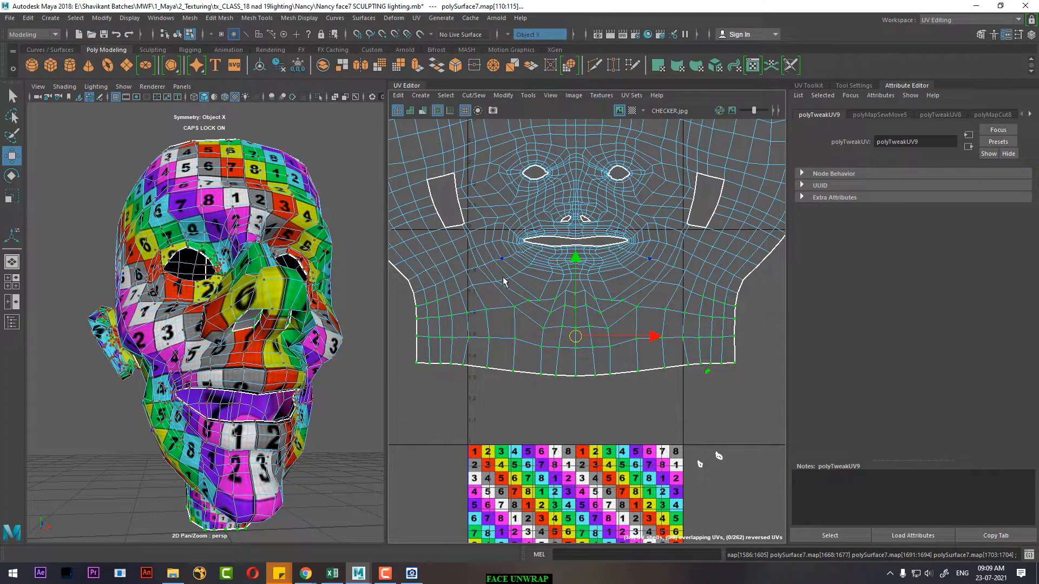
{"action": "scroll", "coordinate": [557, 300], "scroll_direction": "up", "scroll_amount": 2}
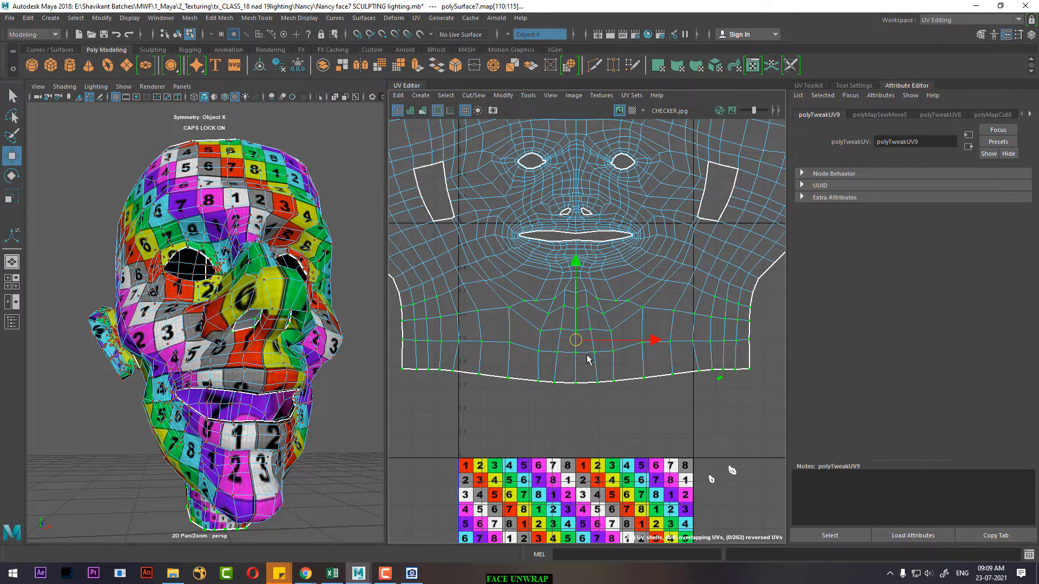
Step: Select only the middle chin UVs, unfold them along one direction and check the checker pattern on the face
{"action": "scroll", "coordinate": [589, 359], "scroll_direction": "down", "scroll_amount": 1}
{"action": "left_click_drag", "start_coordinate": [570, 327], "coordinate": [646, 371]}
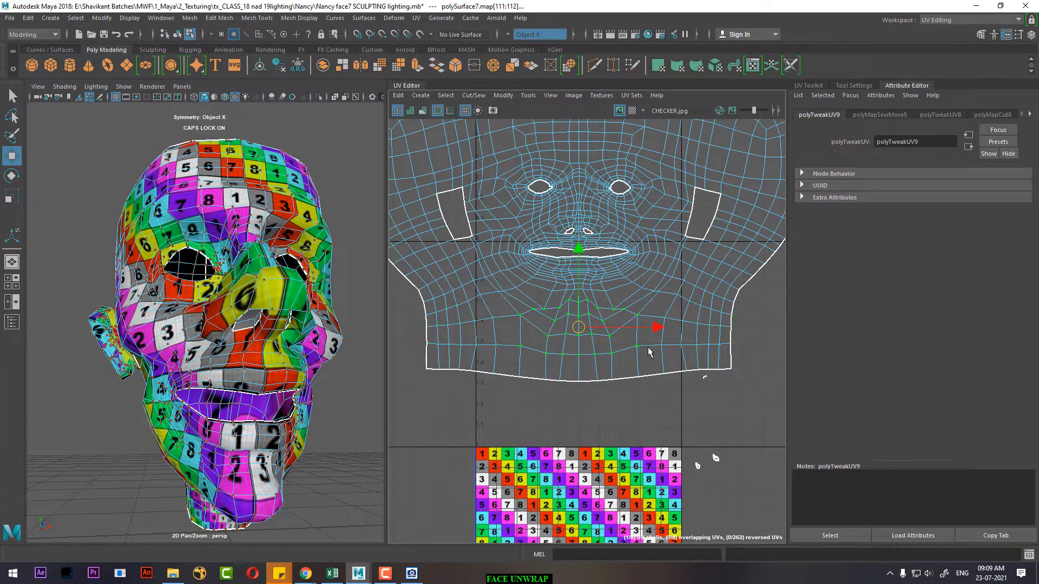
{"action": "right_click_drag", "start_coordinate": [655, 280], "coordinate": [523, 308], "text": "shift"}
{"action": "right_click_drag", "start_coordinate": [646, 280], "coordinate": [574, 295], "text": "shift"}
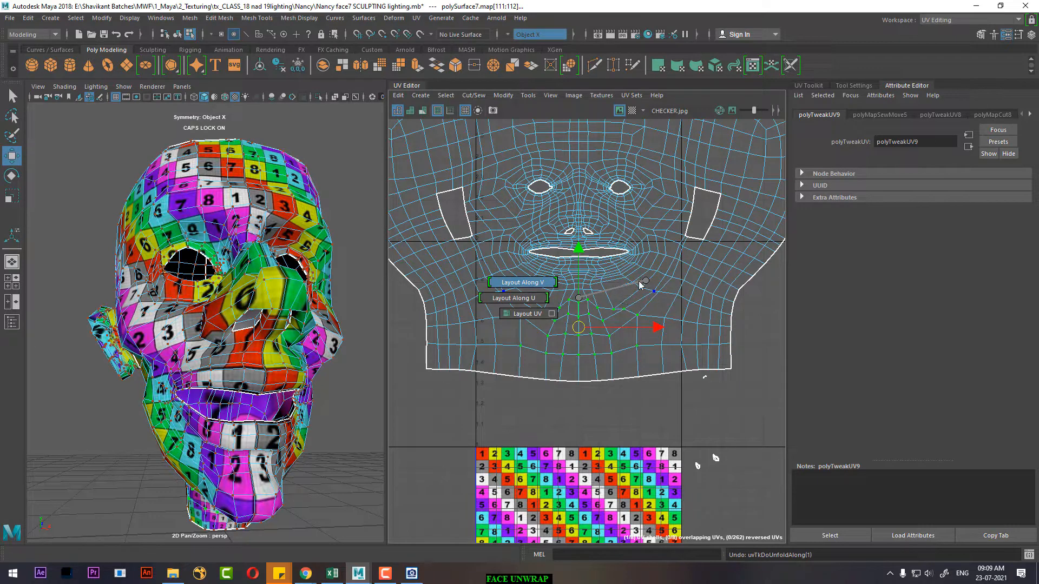
{"action": "right_click_drag", "start_coordinate": [646, 284], "coordinate": [499, 277], "text": "shift"}
{"action": "left_click_drag", "start_coordinate": [314, 349], "coordinate": [216, 346], "text": "alt"}
{"action": "scroll", "coordinate": [590, 264], "scroll_direction": "up", "scroll_amount": 3}
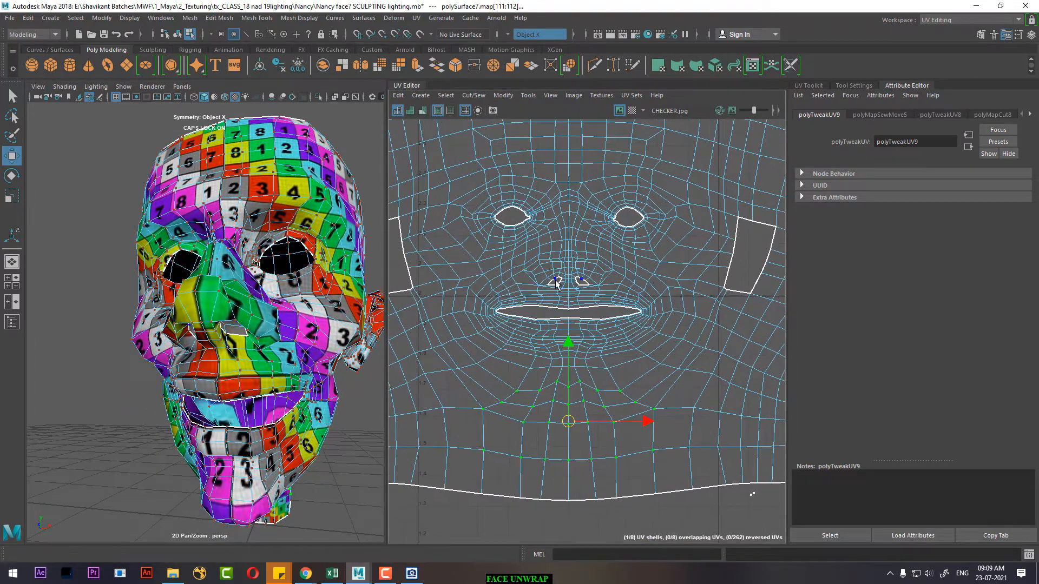
Step: Try to scale up the UVs around the nostrils without soft selection
{"action": "left_click_drag", "start_coordinate": [629, 298], "coordinate": [582, 278]}
{"action": "key", "text": "r"}
{"action": "key", "text": "ctrl+z"}
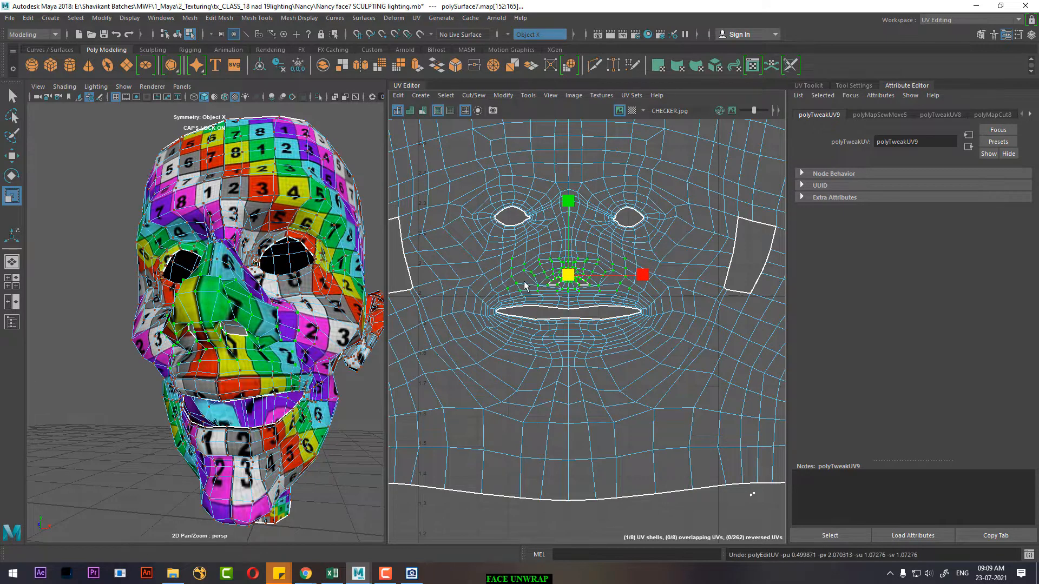
Step: Turn on soft selection and reselect the UVs around the nostrils
{"action": "key", "text": "b"}
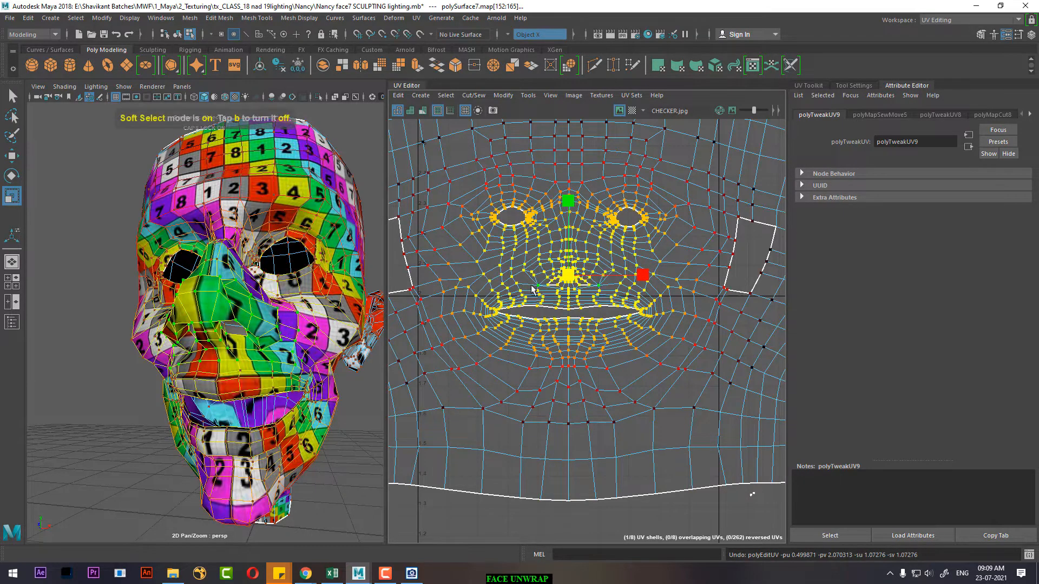
{"action": "left_click", "coordinate": [619, 322]}
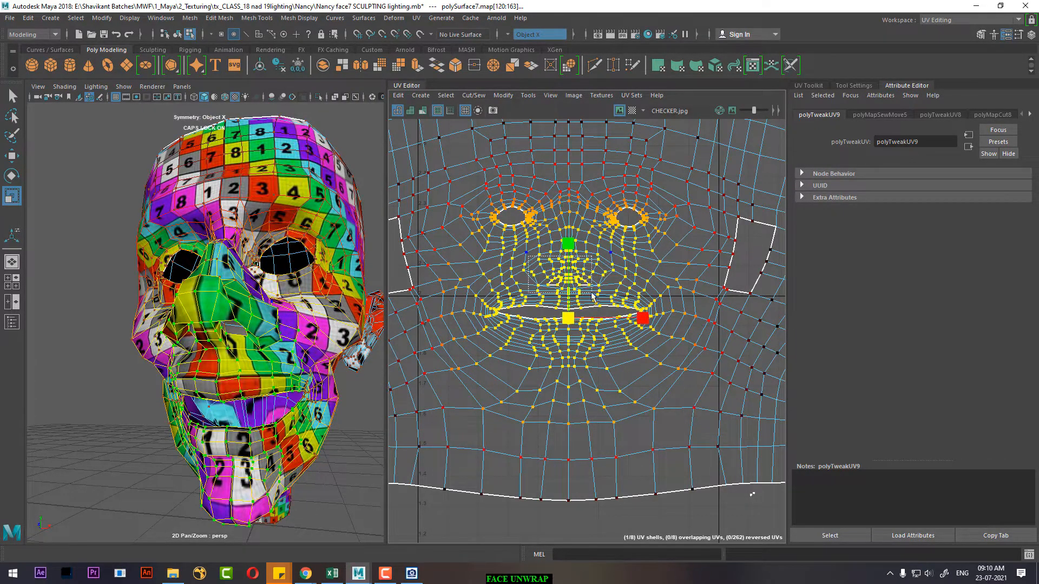
{"action": "left_click_drag", "start_coordinate": [591, 294], "coordinate": [565, 286]}
{"action": "left_click_drag", "start_coordinate": [511, 254], "coordinate": [603, 290]}
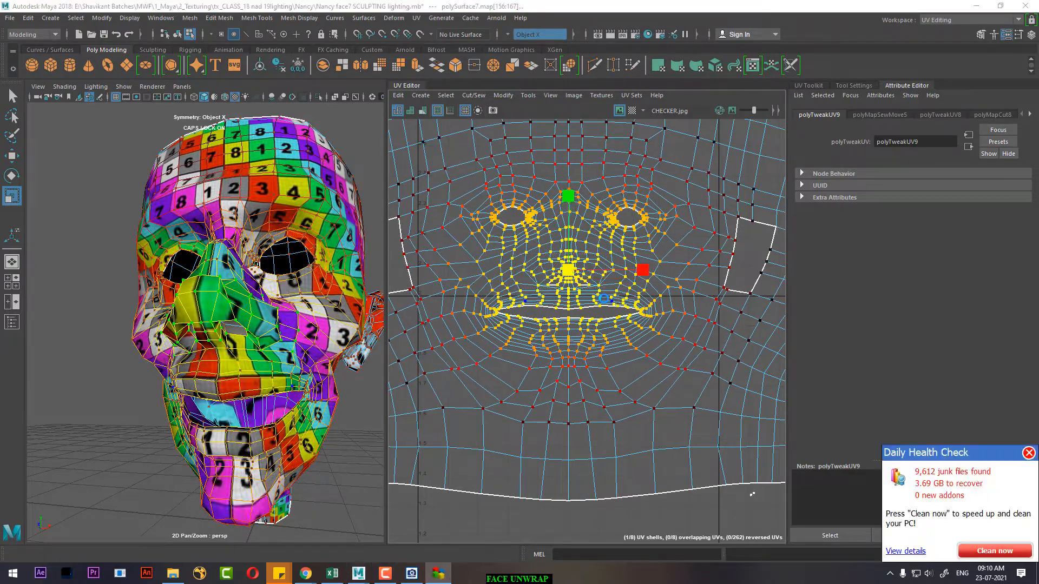
{"action": "left_click", "coordinate": [581, 282]}
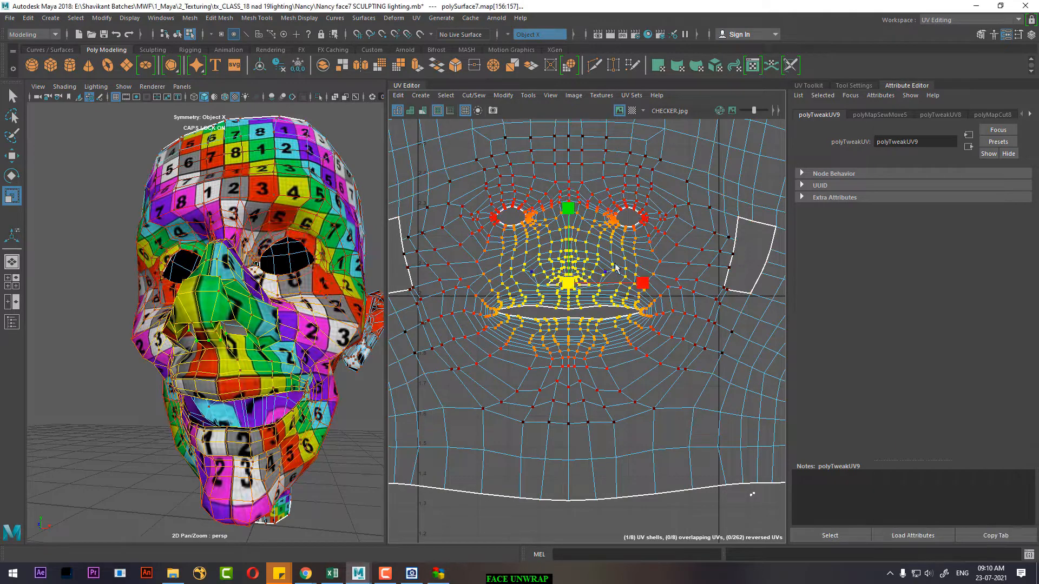
Step: Try to scale the nostril UVs using the wide soft selection falloff
{"action": "left_click_drag", "start_coordinate": [541, 286], "coordinate": [572, 286]}
{"action": "key", "text": "ctrl+z"}
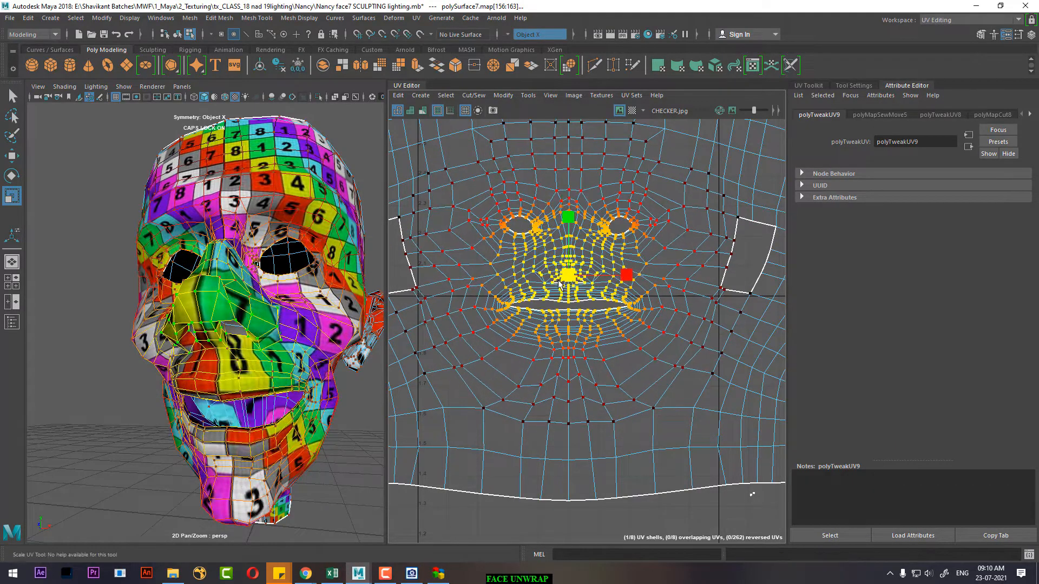
{"action": "key", "text": "ctrl+z"}
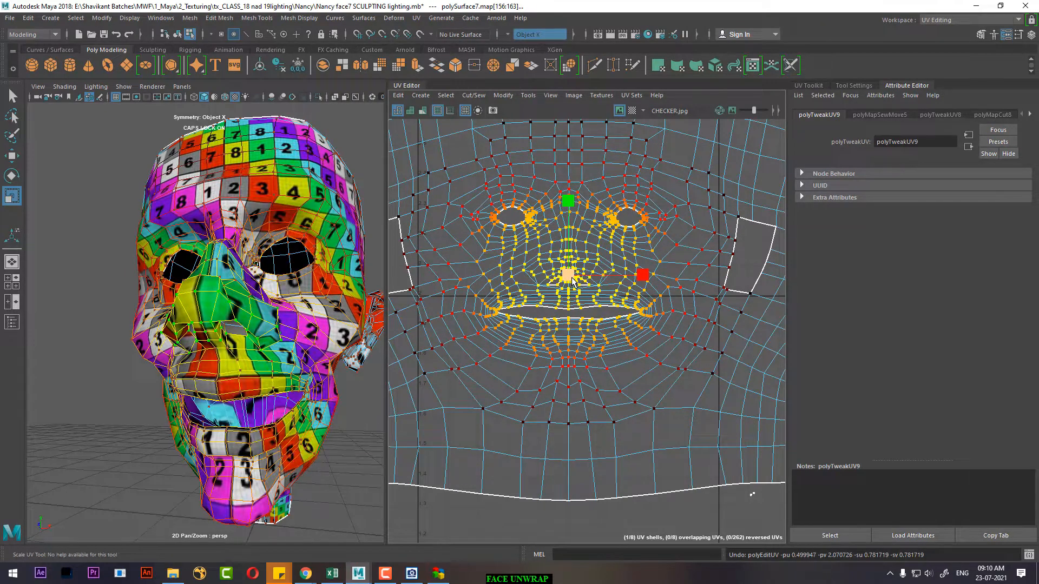
Step: Reduce the soft selection falloff to the area around the nose and scale up the nostril UVs
{"action": "key", "text": "b"}
{"action": "key", "text": "b"}
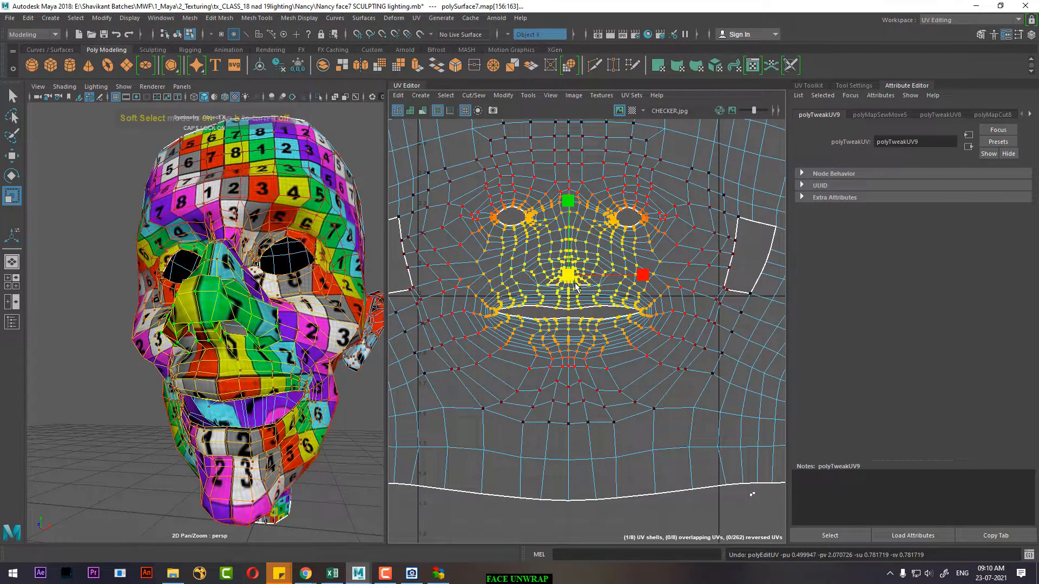
{"action": "key", "text": "w"}
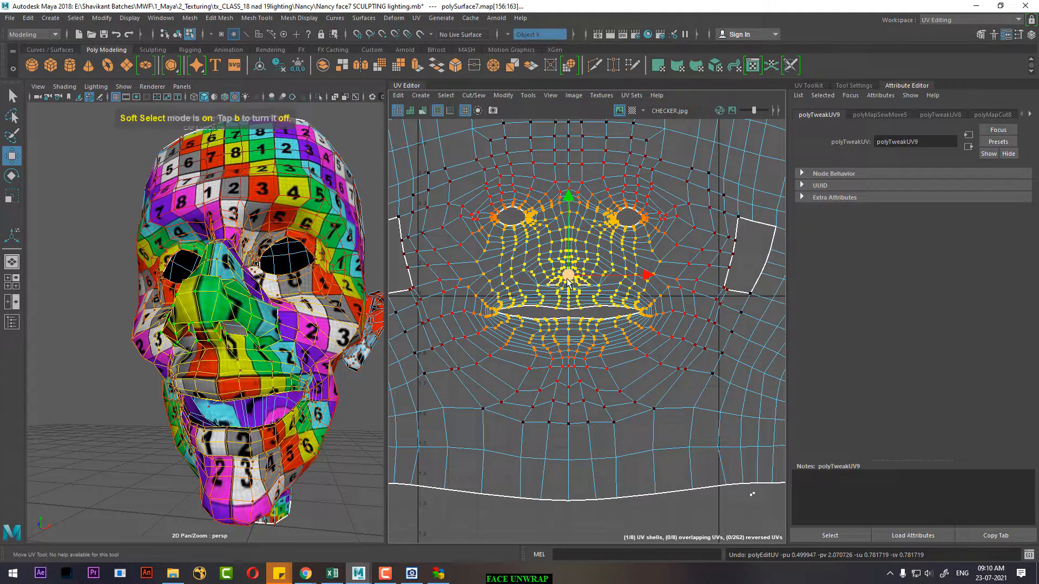
{"action": "left_click_drag", "start_coordinate": [564, 276], "coordinate": [480, 304]}
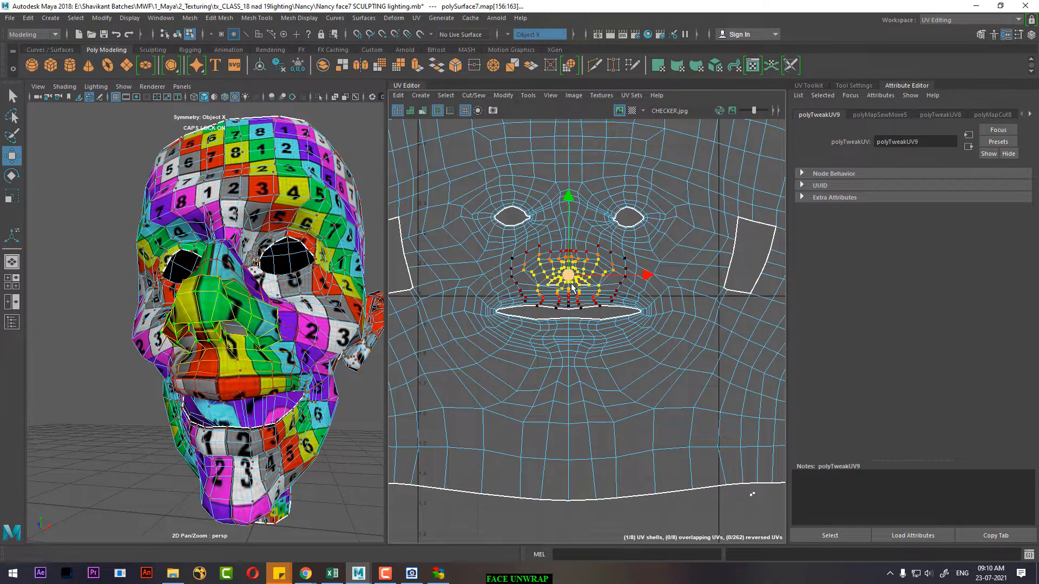
{"action": "key", "text": "r"}
{"action": "left_click_drag", "start_coordinate": [576, 279], "coordinate": [615, 283]}
{"action": "middle_click_drag", "start_coordinate": [614, 279], "coordinate": [651, 282], "text": "alt"}
{"action": "right_click_drag", "start_coordinate": [651, 283], "coordinate": [554, 294], "text": "alt"}
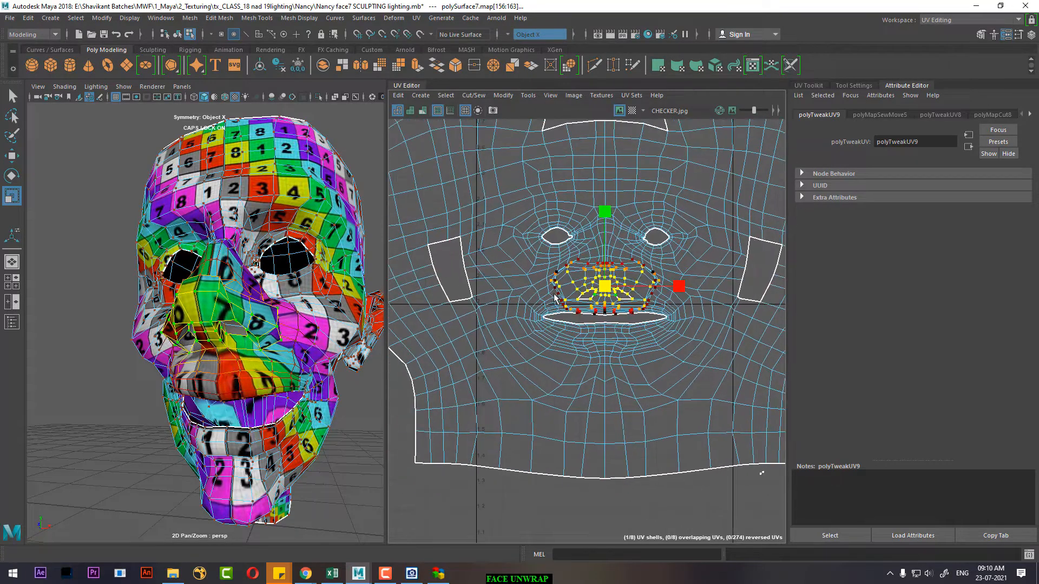
Step: Select the UVs around the mouth corners, unfold them with the surrounding cheek UVs, and return to object selection to check the face
{"action": "left_click_drag", "start_coordinate": [554, 334], "coordinate": [574, 401]}
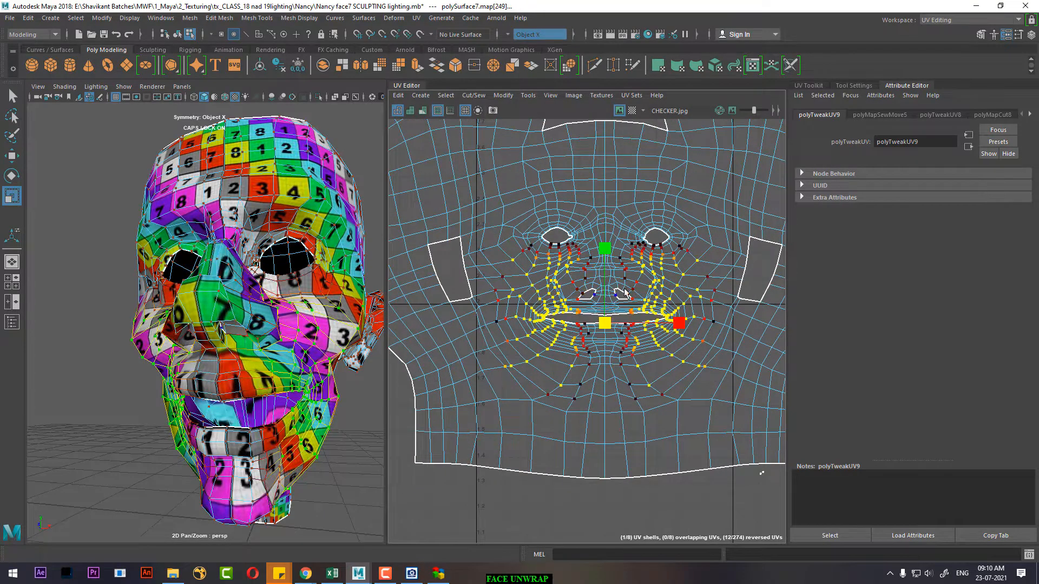
{"action": "right_click_drag", "start_coordinate": [662, 272], "coordinate": [500, 252], "text": "shift"}
{"action": "right_click_drag", "start_coordinate": [598, 277], "coordinate": [491, 318], "text": "shift"}
{"action": "right_click_drag", "start_coordinate": [270, 278], "coordinate": [301, 255]}
{"action": "left_click_drag", "start_coordinate": [285, 361], "coordinate": [186, 390], "text": "alt"}
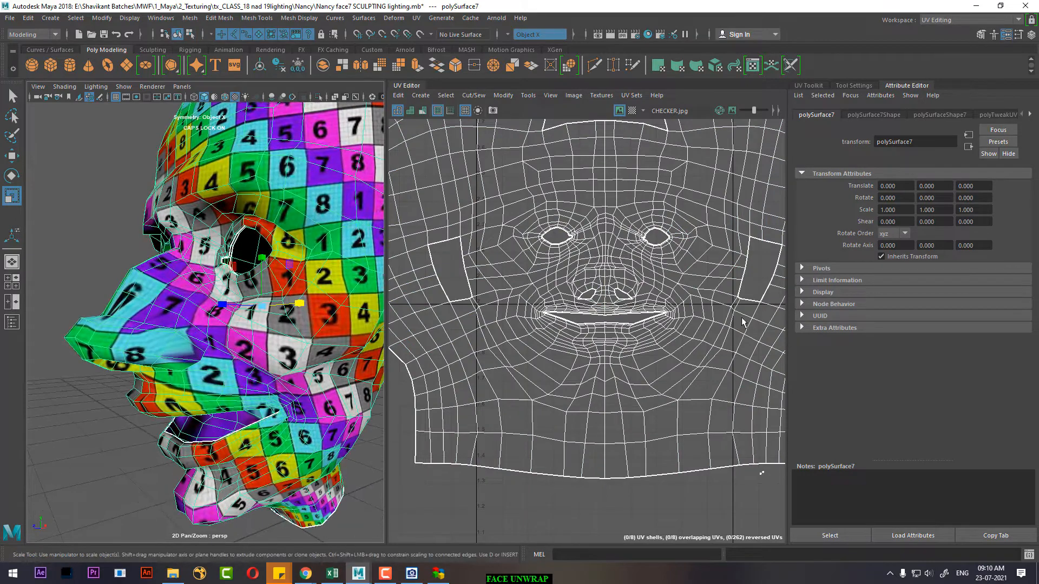
Step: Select the UVs around the nose and mouth in the UV Editor, relax them, and clear the selection
{"action": "scroll", "coordinate": [655, 292], "scroll_direction": "up", "scroll_amount": 1}
{"action": "right_click_drag", "start_coordinate": [638, 286], "coordinate": [664, 274]}
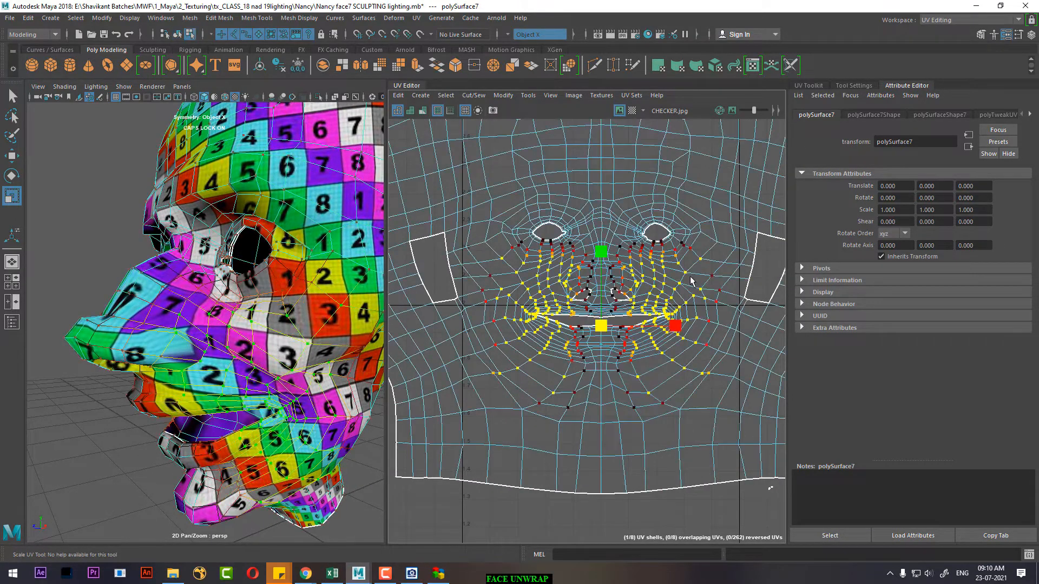
{"action": "left_click_drag", "start_coordinate": [490, 381], "coordinate": [653, 283]}
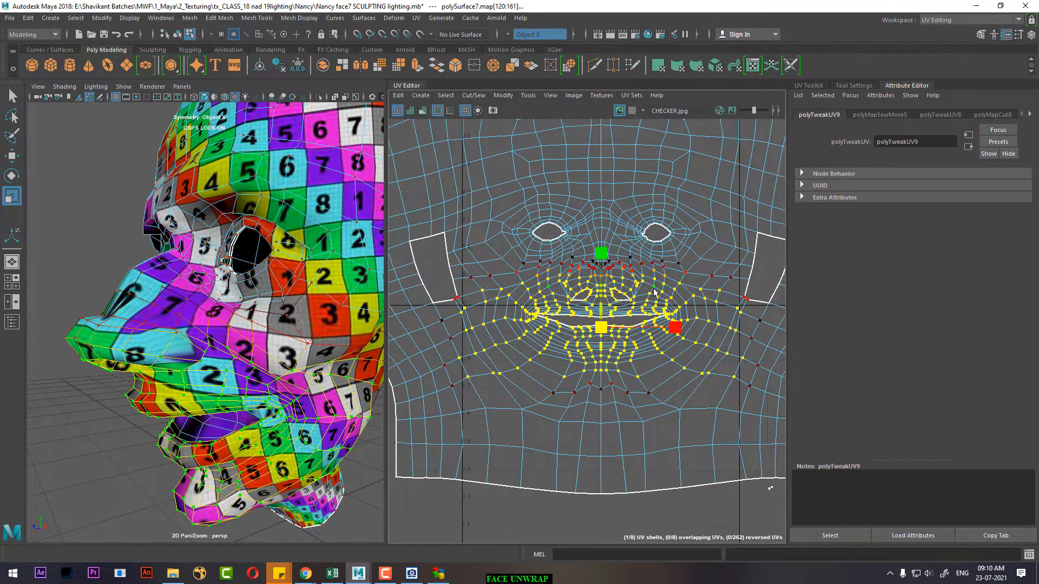
{"action": "right_click_drag", "start_coordinate": [654, 281], "coordinate": [548, 303], "text": "shift"}
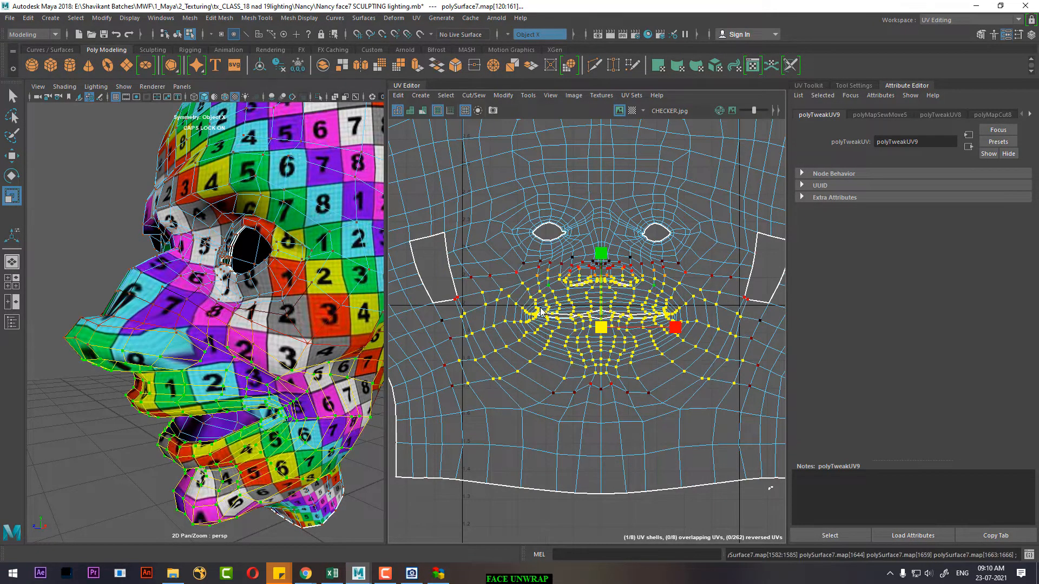
{"action": "key", "text": "ctrl+z"}
{"action": "right_click_drag", "start_coordinate": [637, 266], "coordinate": [531, 243], "text": "shift"}
{"action": "left_click_drag", "start_coordinate": [217, 373], "coordinate": [296, 362], "text": "alt"}
{"action": "left_click", "coordinate": [624, 378]}
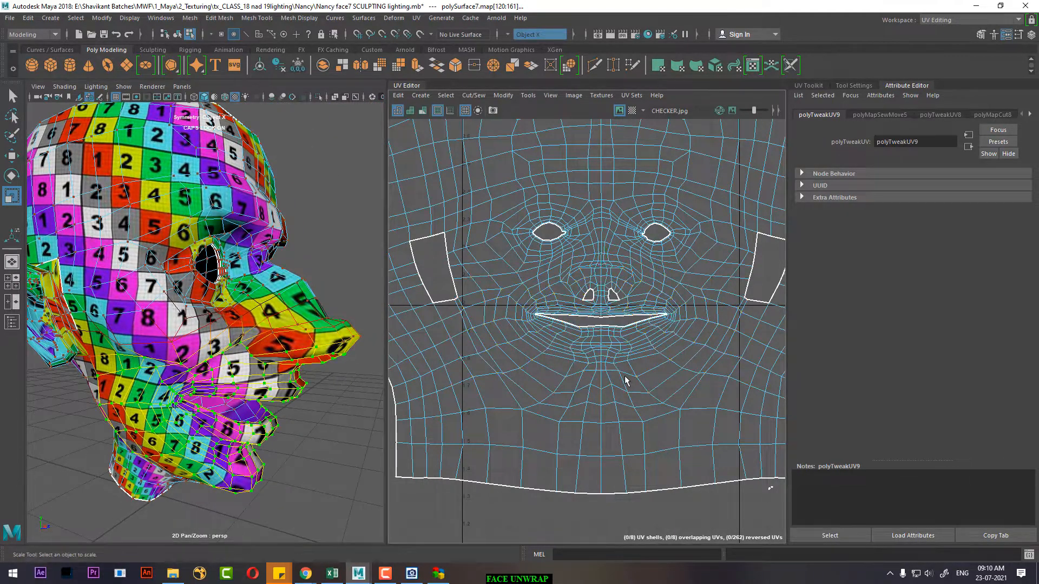
{"action": "scroll", "coordinate": [586, 279], "scroll_direction": "up", "scroll_amount": 3}
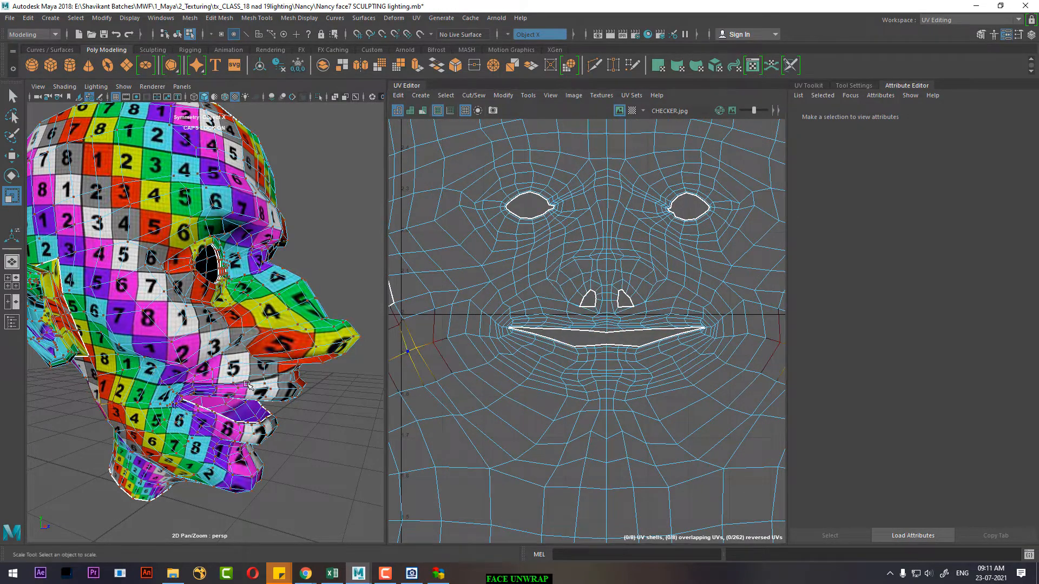
{"action": "mouse_move", "coordinate": [249, 374]}
{"action": "left_mouse_down", "text": "alt"}
{"action": "mouse_move", "coordinate": [197, 323]}
{"action": "mouse_move", "coordinate": [198, 369]}
{"action": "mouse_move", "coordinate": [237, 372]}
{"action": "left_mouse_up", "text": "alt"}
{"action": "right_click", "coordinate": [642, 385]}
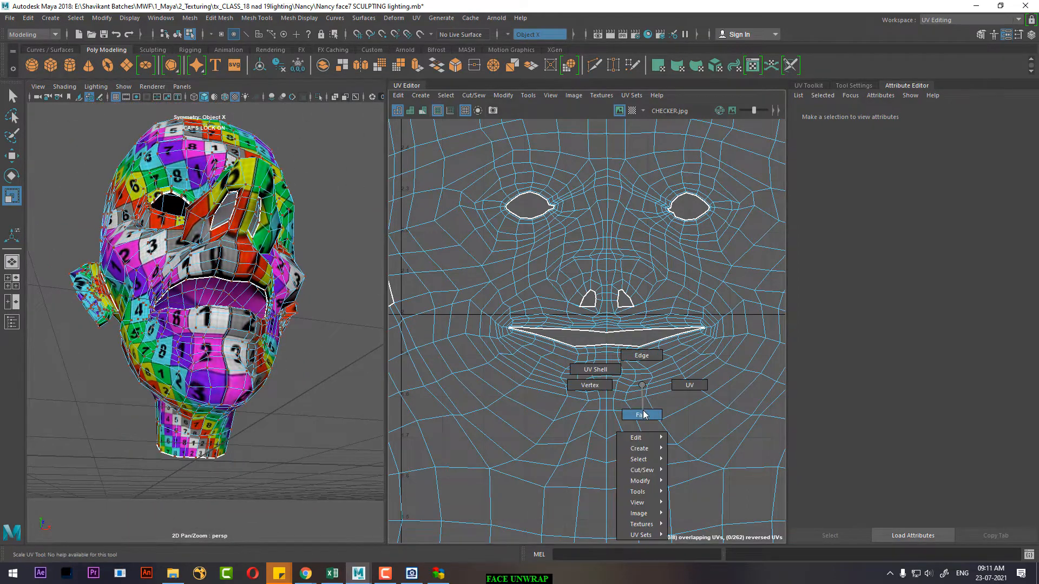
{"action": "right_click_drag", "start_coordinate": [643, 415], "coordinate": [643, 415]}
{"action": "key", "text": "w"}
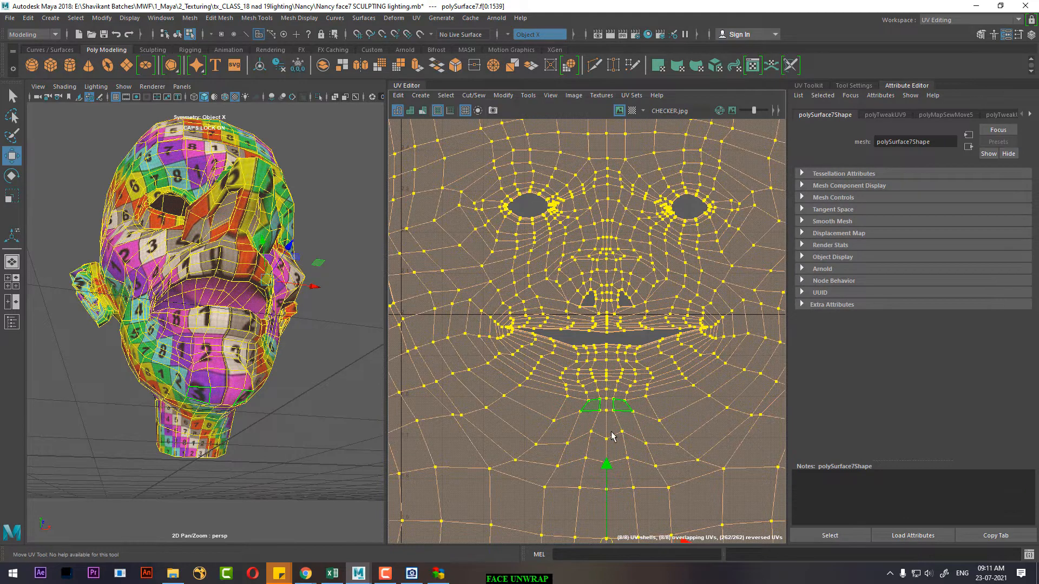
{"action": "scroll", "coordinate": [627, 411], "scroll_direction": "down", "scroll_amount": 3}
{"action": "scroll", "coordinate": [672, 418], "scroll_direction": "down", "scroll_amount": 2}
{"action": "left_click", "coordinate": [447, 437]}
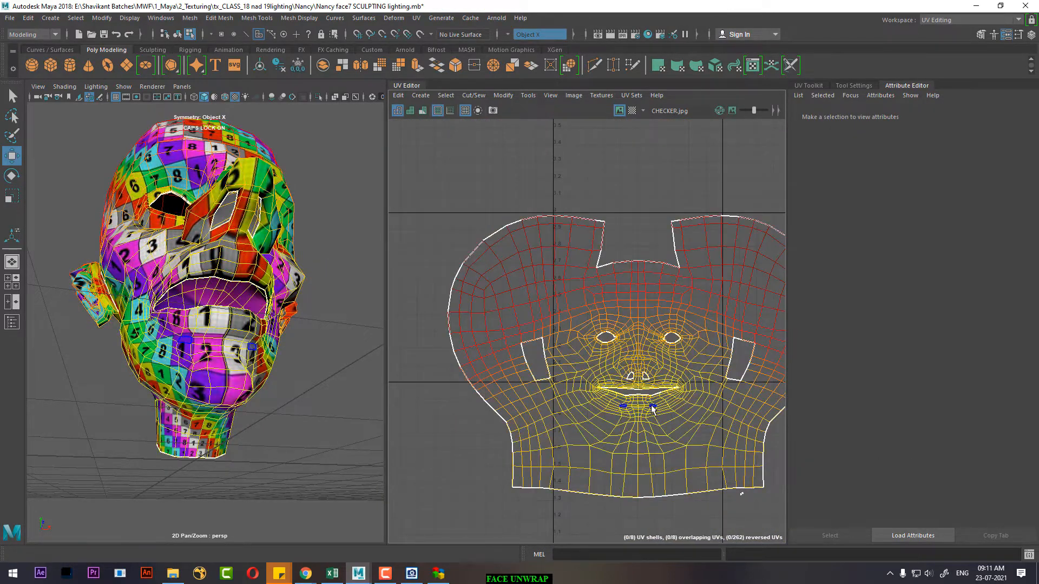
{"action": "key", "text": "F8"}
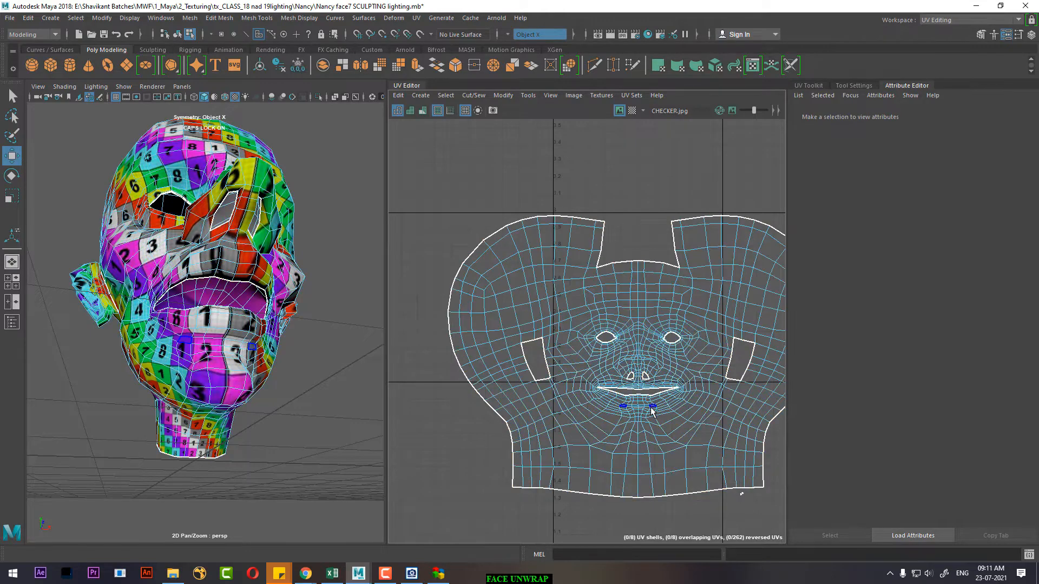
{"action": "left_click_drag", "start_coordinate": [229, 389], "coordinate": [321, 374], "text": "alt"}
{"action": "scroll", "coordinate": [202, 399], "scroll_direction": "up", "scroll_amount": 3}
{"action": "scroll", "coordinate": [160, 218], "scroll_direction": "down", "scroll_amount": 5}
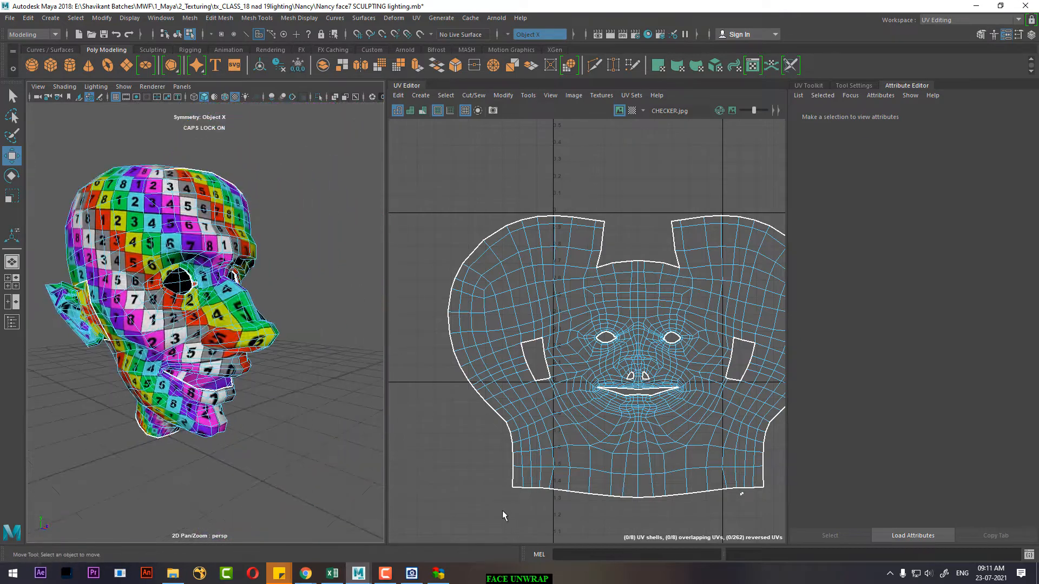
{"action": "left_click", "coordinate": [386, 573]}
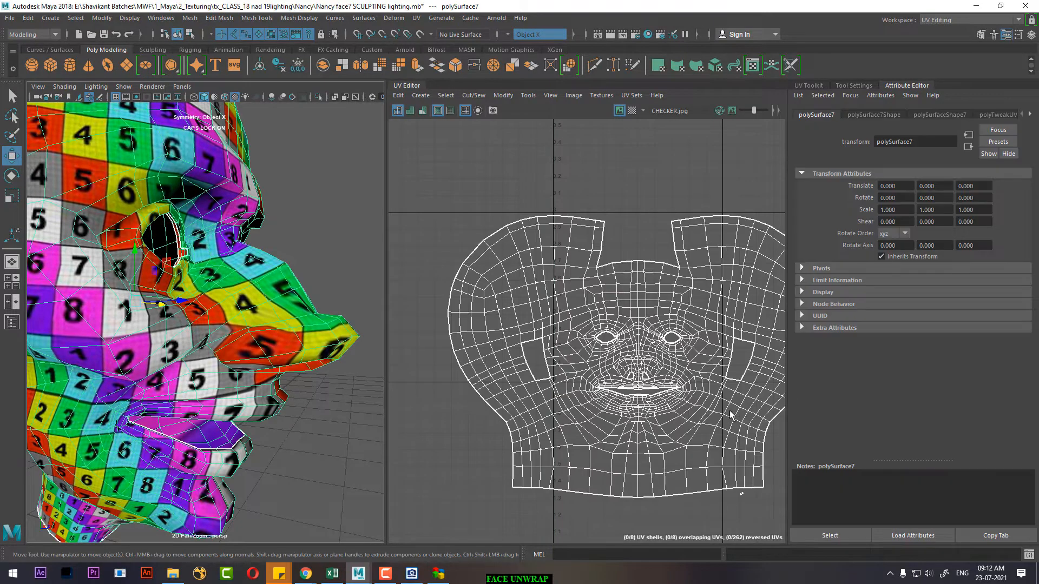
Step: Select the nose faces on the head model, extending the selection across the bridge and sides of the nose
{"action": "scroll", "coordinate": [316, 337], "scroll_direction": "down", "scroll_amount": 2}
{"action": "left_click_drag", "start_coordinate": [304, 346], "coordinate": [299, 325], "text": "alt"}
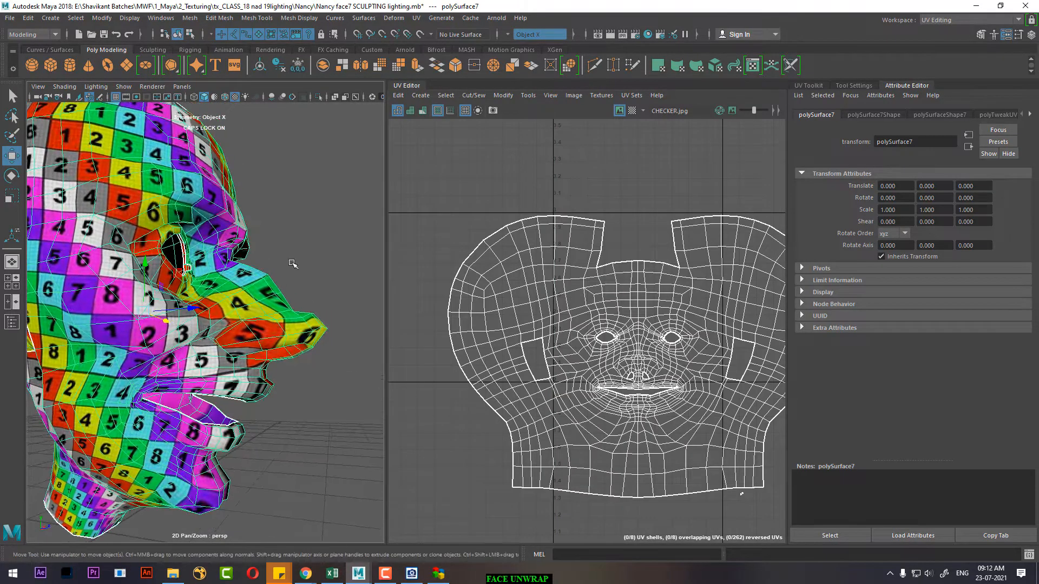
{"action": "right_click_drag", "start_coordinate": [291, 257], "coordinate": [291, 291]}
{"action": "left_click_drag", "start_coordinate": [263, 308], "coordinate": [292, 289], "text": "alt"}
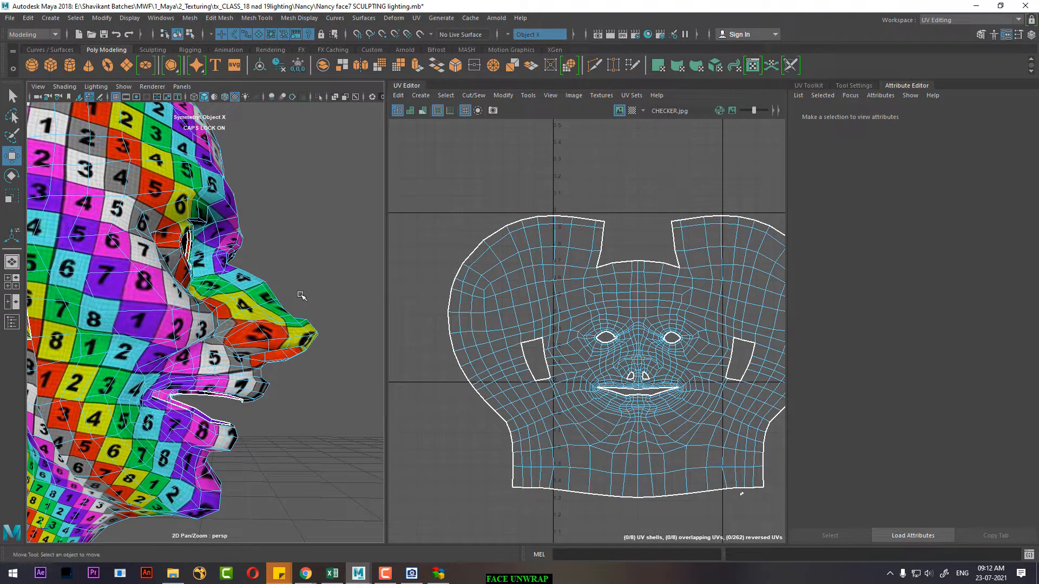
{"action": "left_click_drag", "start_coordinate": [240, 359], "coordinate": [249, 357]}
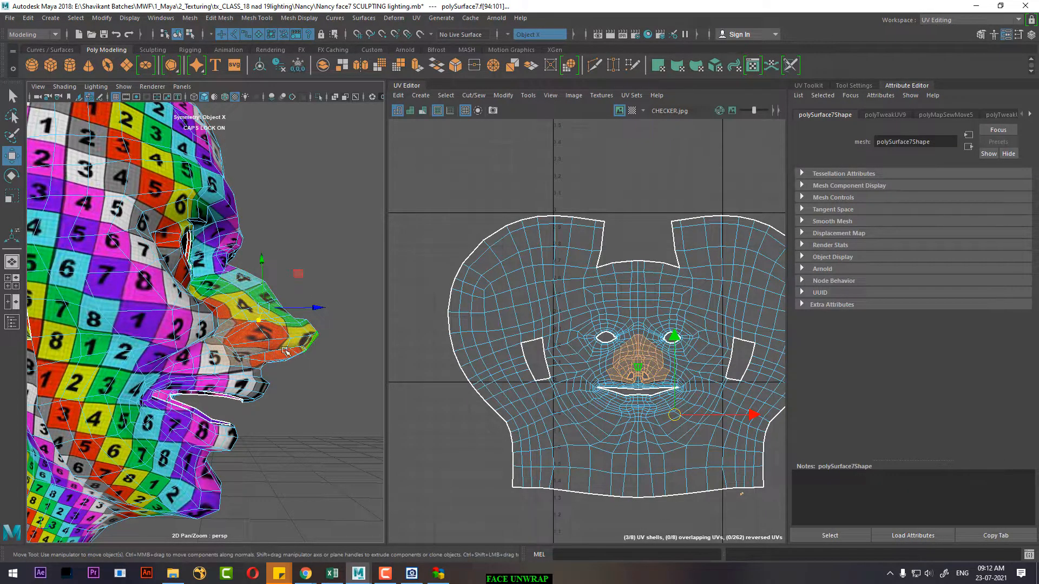
{"action": "left_click_drag", "start_coordinate": [285, 351], "coordinate": [309, 270], "text": "alt"}
{"action": "left_click_drag", "start_coordinate": [220, 285], "coordinate": [222, 299], "text": "shift"}
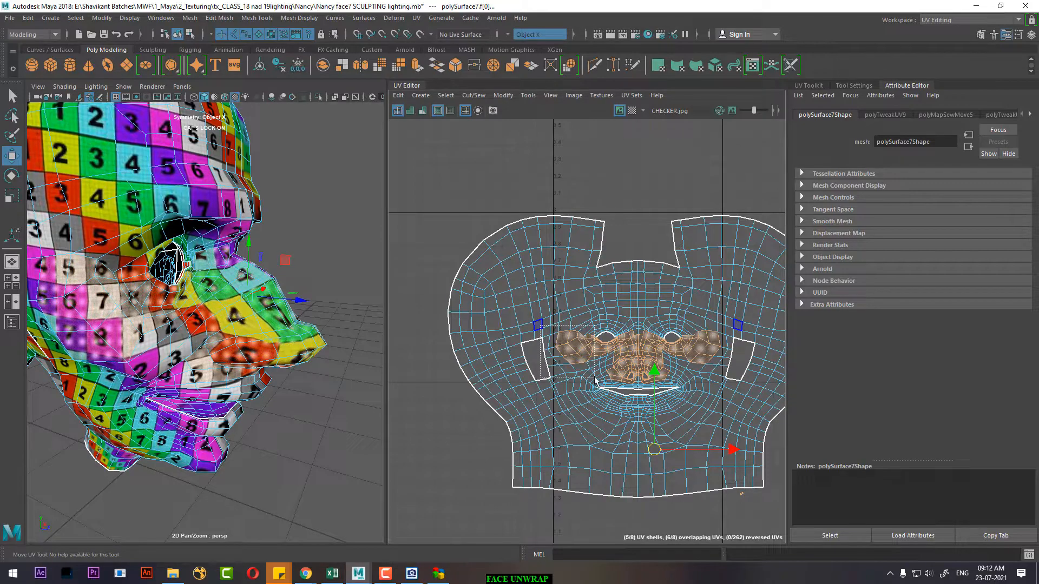
Step: Remove the extra faces under the eyes, on the cheeks and beside the nostrils from the nose selection
{"action": "left_click_drag", "start_coordinate": [594, 377], "coordinate": [597, 378], "text": "ctrl"}
{"action": "right_click_drag", "start_coordinate": [548, 354], "coordinate": [726, 498], "text": "alt"}
{"action": "middle_click_drag", "start_coordinate": [687, 384], "coordinate": [593, 282], "text": "alt"}
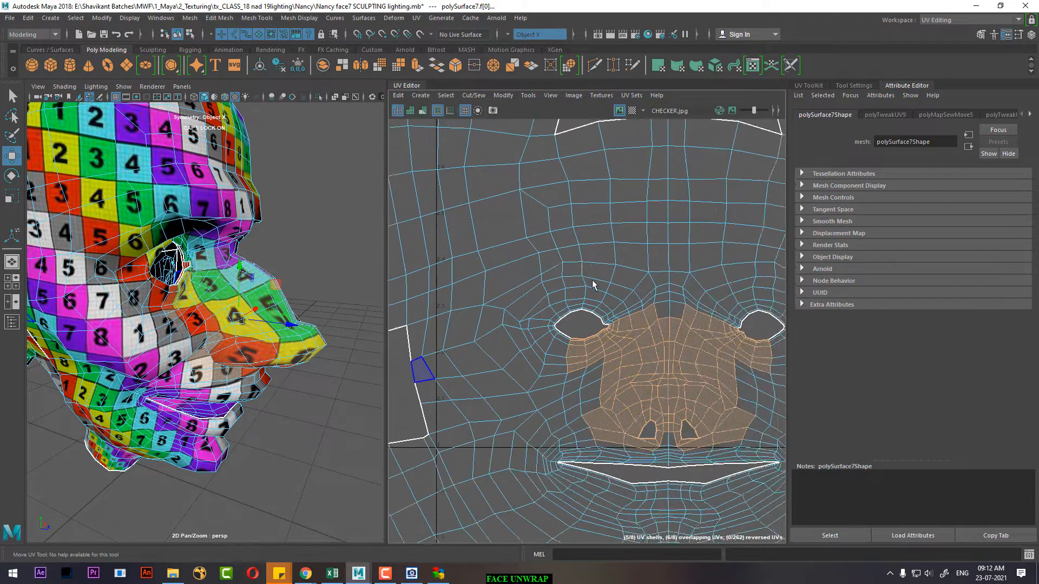
{"action": "right_click_drag", "start_coordinate": [592, 281], "coordinate": [564, 330], "text": "alt"}
{"action": "left_click_drag", "start_coordinate": [582, 360], "coordinate": [580, 359], "text": "ctrl"}
{"action": "right_click_drag", "start_coordinate": [579, 359], "coordinate": [608, 308], "text": "alt"}
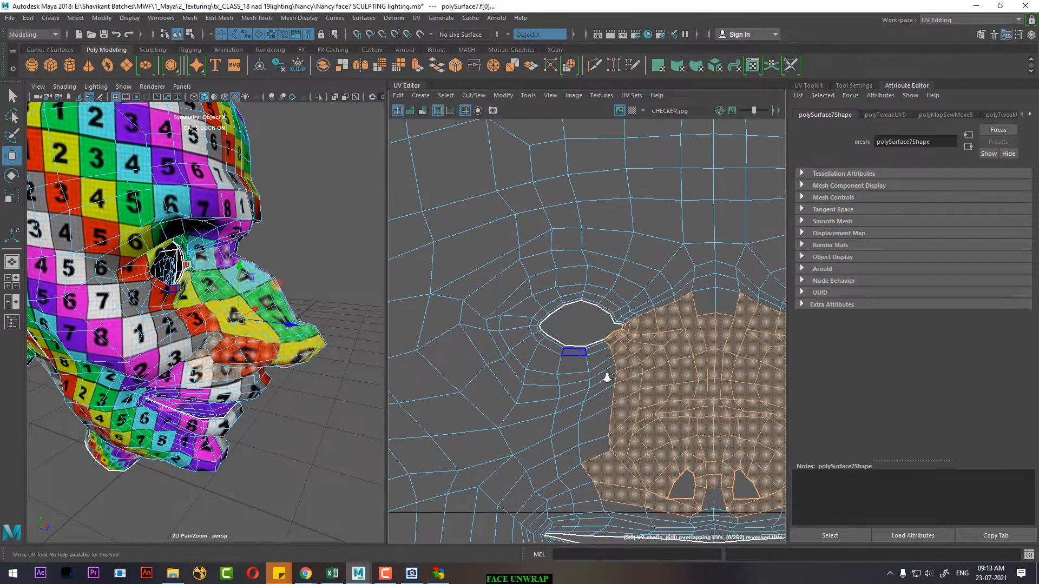
{"action": "left_click_drag", "start_coordinate": [599, 301], "coordinate": [640, 350], "text": "ctrl"}
{"action": "left_click", "coordinate": [624, 355]}
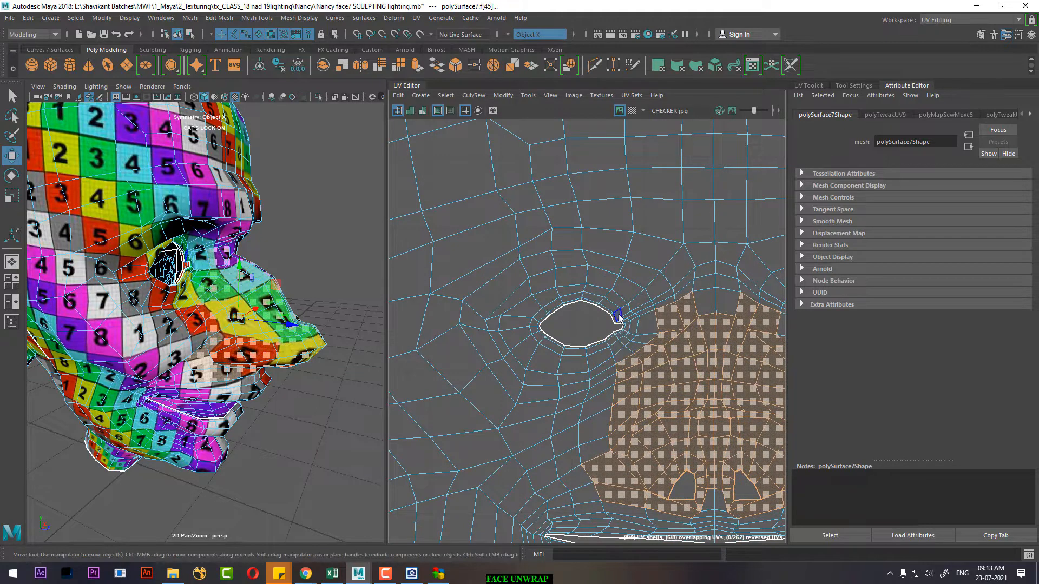
{"action": "left_click_drag", "start_coordinate": [637, 288], "coordinate": [678, 316], "text": "ctrl"}
{"action": "middle_click_drag", "start_coordinate": [626, 370], "coordinate": [576, 252], "text": "alt"}
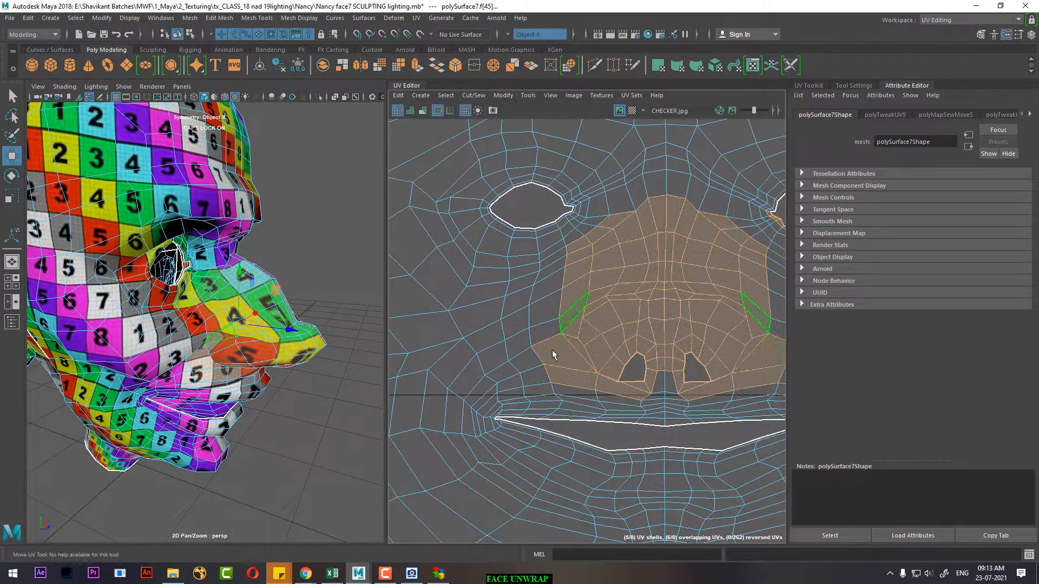
{"action": "left_click_drag", "start_coordinate": [557, 386], "coordinate": [607, 399], "text": "ctrl"}
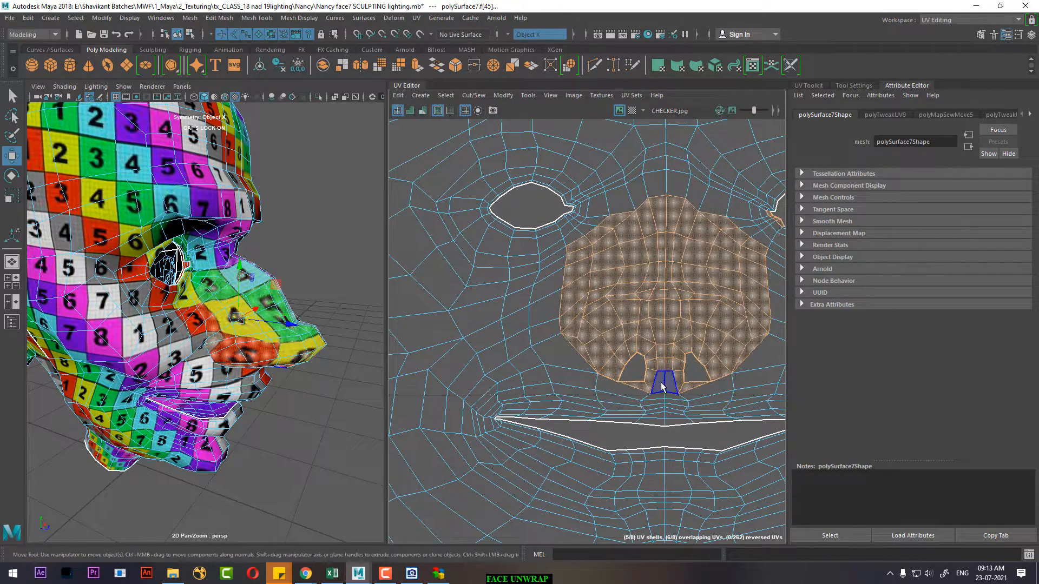
Step: Planar-map the selected nose faces, trying the X and Y axes before projecting from the Z axis with bounding box fitting
{"action": "left_click_drag", "start_coordinate": [295, 368], "coordinate": [265, 352], "text": "alt"}
{"action": "scroll", "coordinate": [249, 349], "scroll_direction": "down", "scroll_amount": 3}
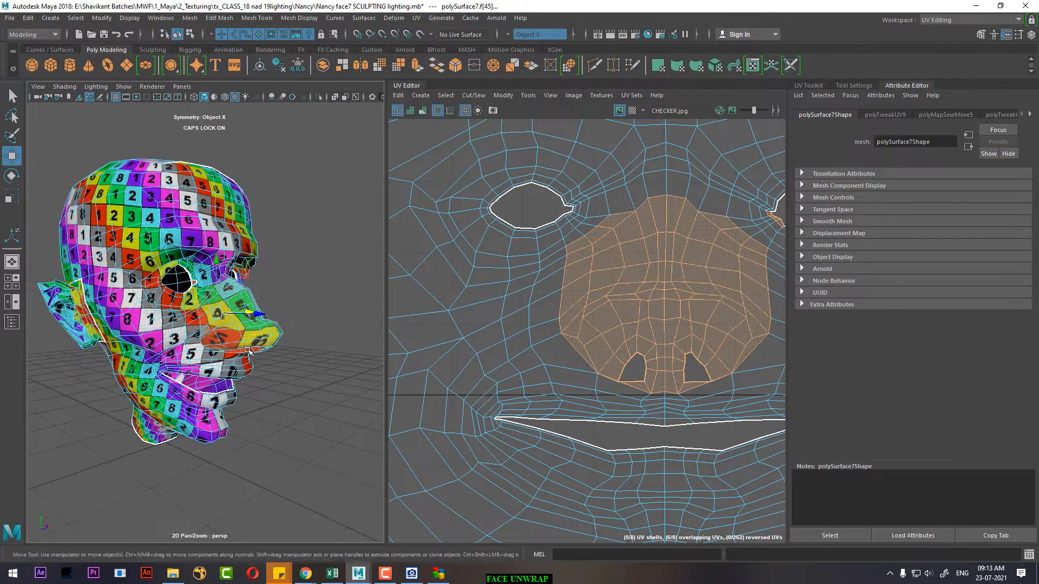
{"action": "left_click", "coordinate": [416, 18]}
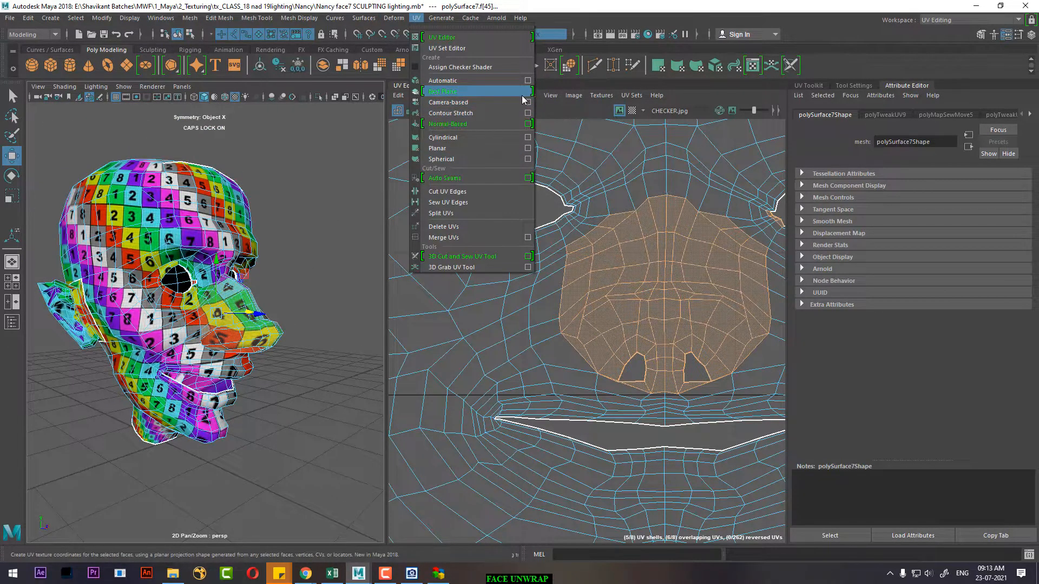
{"action": "left_click", "coordinate": [527, 147]}
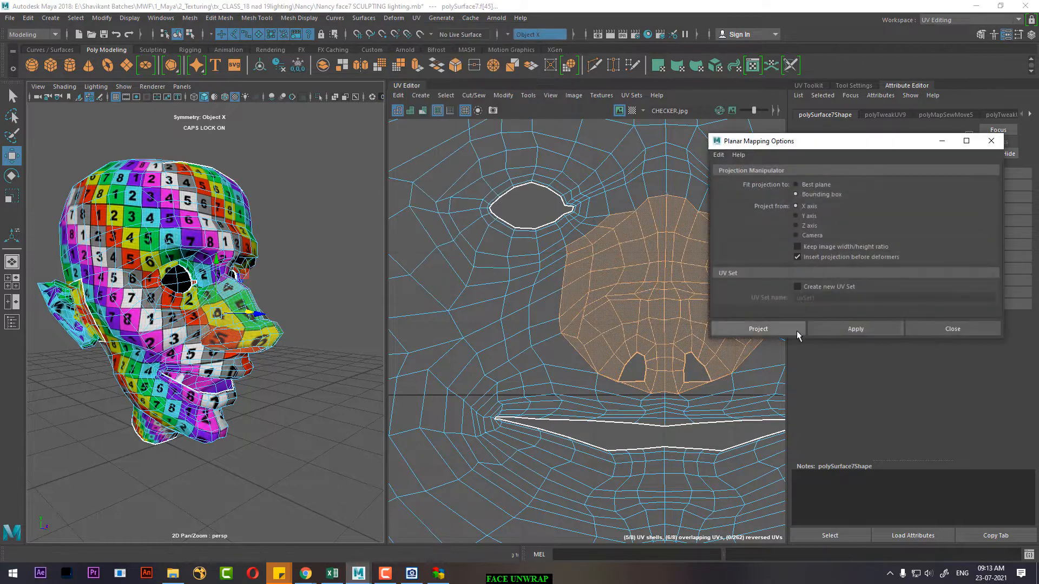
{"action": "left_click", "coordinate": [870, 330]}
{"action": "left_click_drag", "start_coordinate": [162, 369], "coordinate": [57, 362], "text": "alt"}
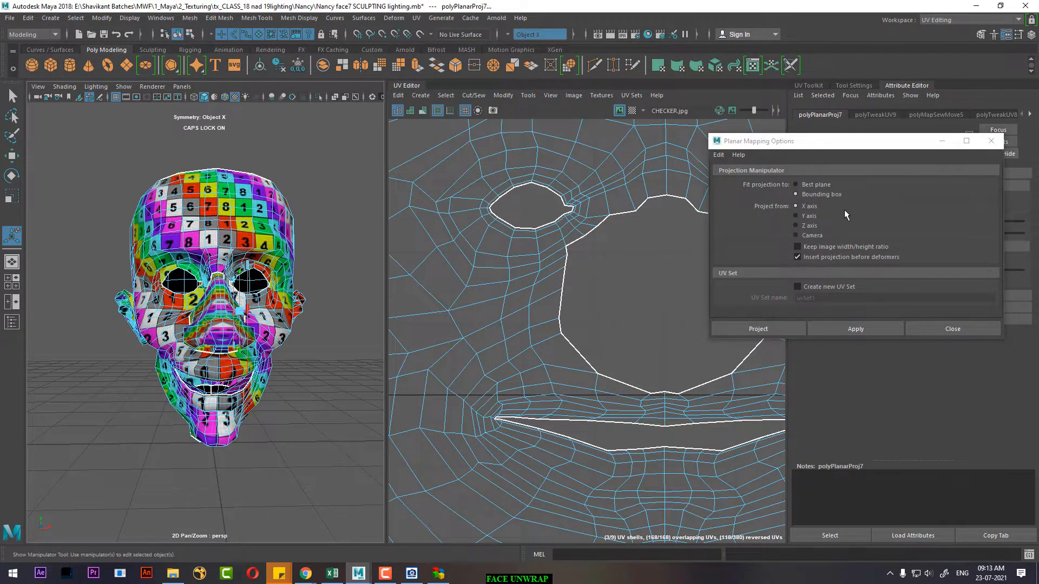
{"action": "left_click", "coordinate": [808, 218]}
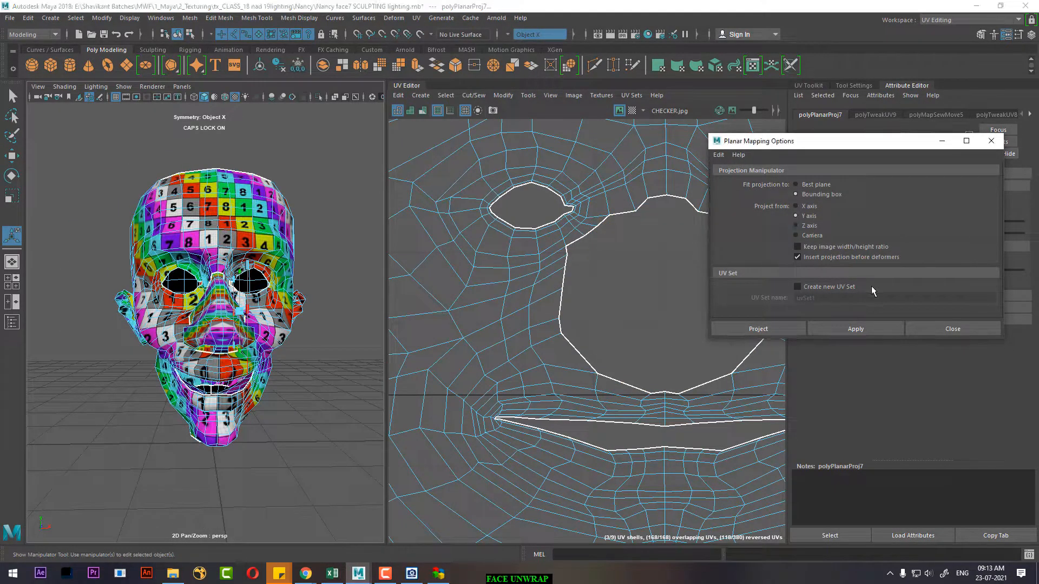
{"action": "left_click", "coordinate": [868, 326]}
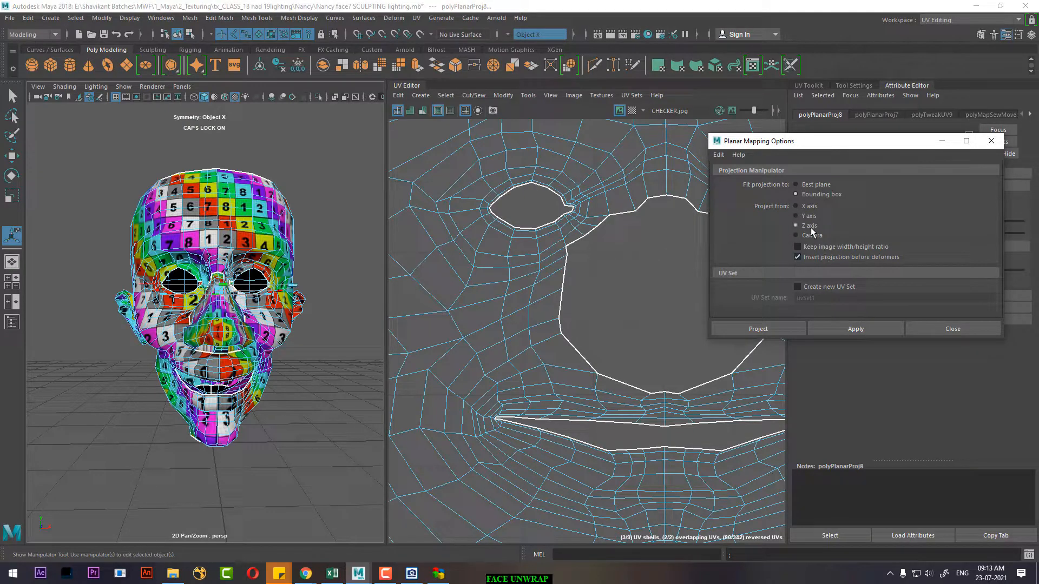
{"action": "left_click", "coordinate": [856, 329]}
Step: Move the projected nose UVs off the checker image into the empty space beside the UV tile
{"action": "scroll", "coordinate": [650, 422], "scroll_direction": "up", "scroll_amount": 3}
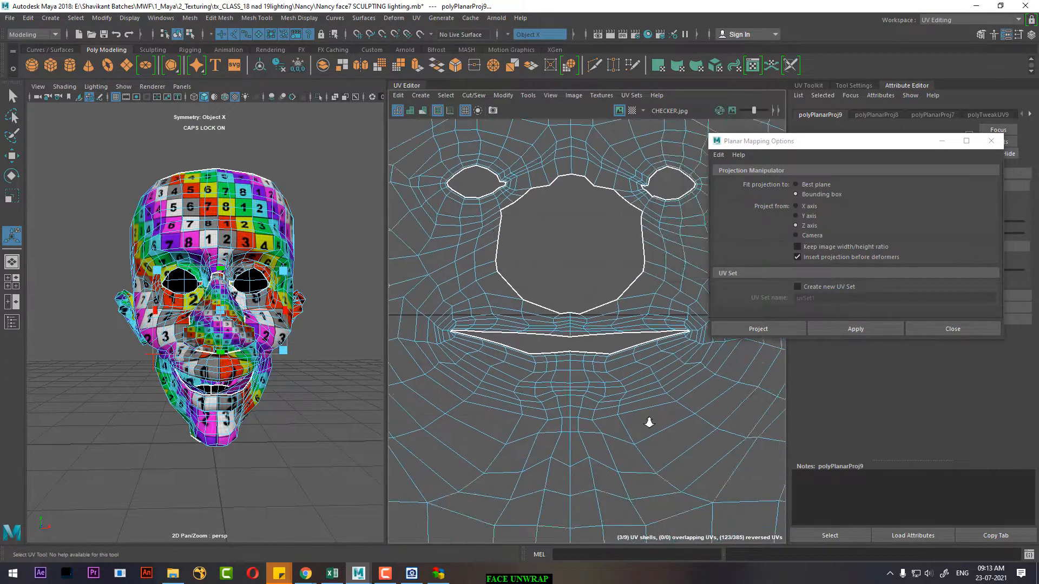
{"action": "scroll", "coordinate": [649, 422], "scroll_direction": "down", "scroll_amount": 7}
{"action": "middle_click_drag", "start_coordinate": [641, 490], "coordinate": [600, 349], "text": "alt"}
{"action": "scroll", "coordinate": [597, 354], "scroll_direction": "up", "scroll_amount": 1}
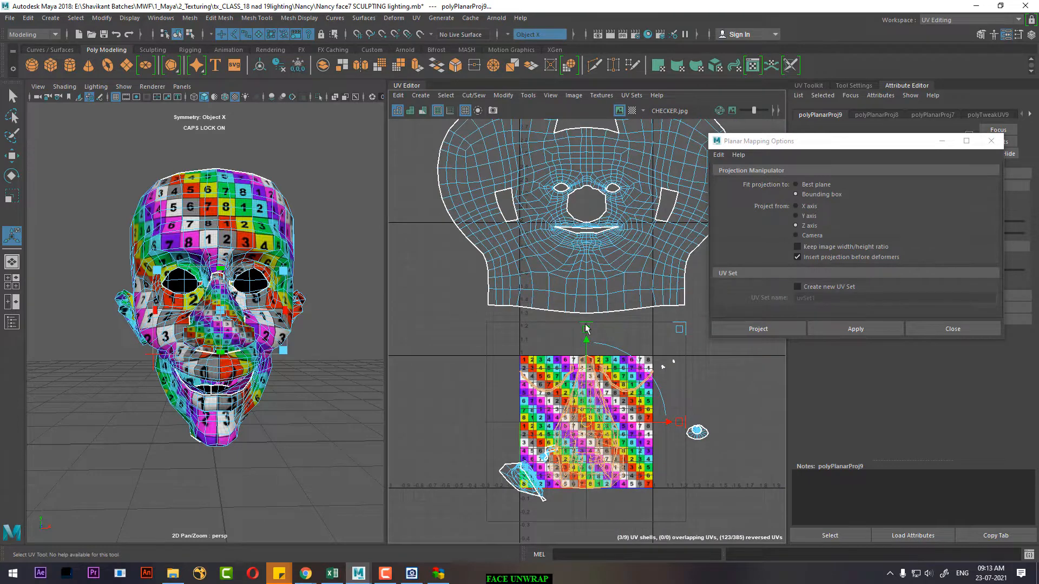
{"action": "key", "text": "w"}
{"action": "left_click_drag", "start_coordinate": [590, 431], "coordinate": [446, 389]}
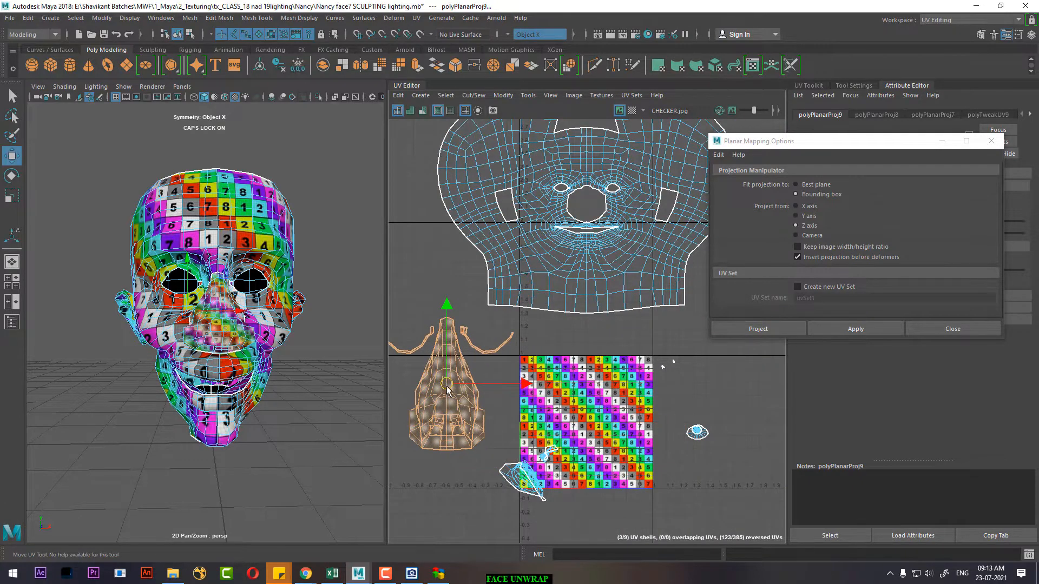
{"action": "scroll", "coordinate": [243, 288], "scroll_direction": "up", "scroll_amount": 2}
{"action": "middle_click_drag", "start_coordinate": [529, 299], "coordinate": [601, 277], "text": "alt"}
{"action": "scroll", "coordinate": [601, 281], "scroll_direction": "up", "scroll_amount": 2}
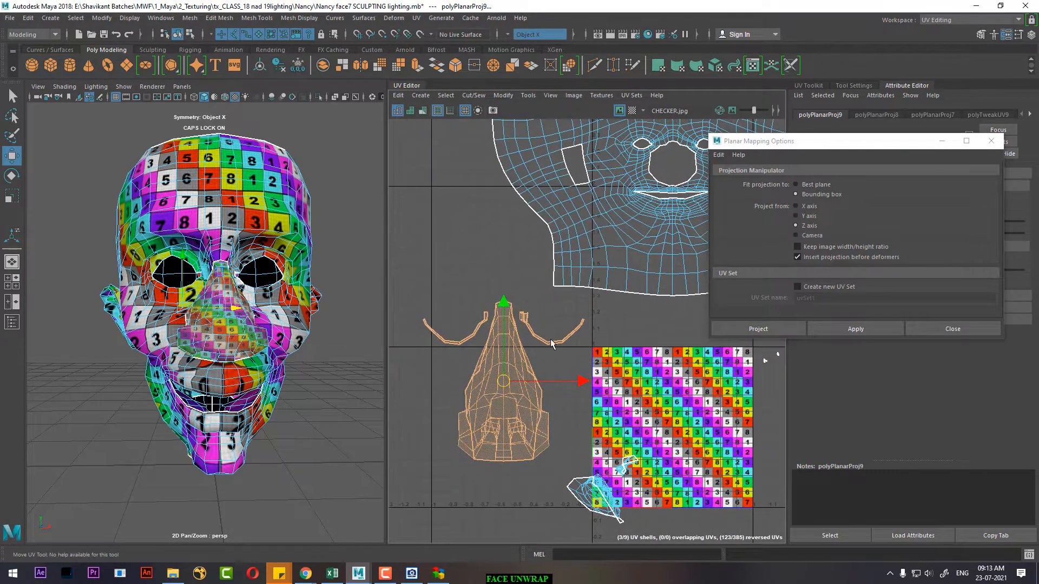
Step: Select all UVs of the separated nose shell, unfold them, and check the checker pattern on the nose
{"action": "left_click", "coordinate": [589, 340]}
{"action": "right_click_drag", "start_coordinate": [483, 394], "coordinate": [558, 390]}
{"action": "left_click_drag", "start_coordinate": [559, 391], "coordinate": [505, 446]}
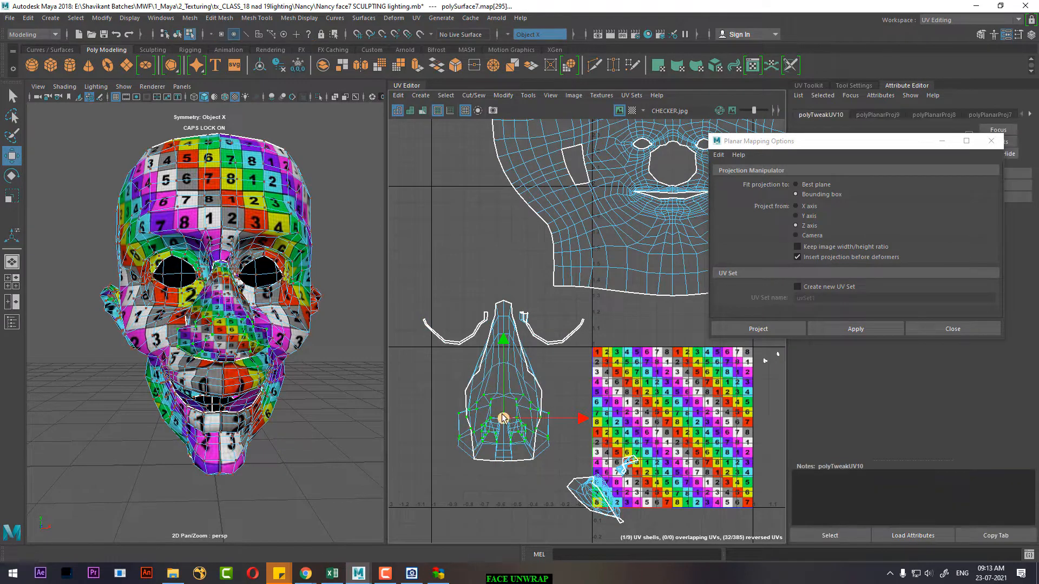
{"action": "right_click_drag", "start_coordinate": [502, 395], "coordinate": [573, 423], "text": "ctrl"}
{"action": "right_click_drag", "start_coordinate": [566, 308], "coordinate": [502, 283], "text": "shift"}
{"action": "right_click_drag", "start_coordinate": [422, 278], "coordinate": [424, 277], "text": "shift"}
{"action": "left_click_drag", "start_coordinate": [279, 324], "coordinate": [319, 336], "text": "alt"}
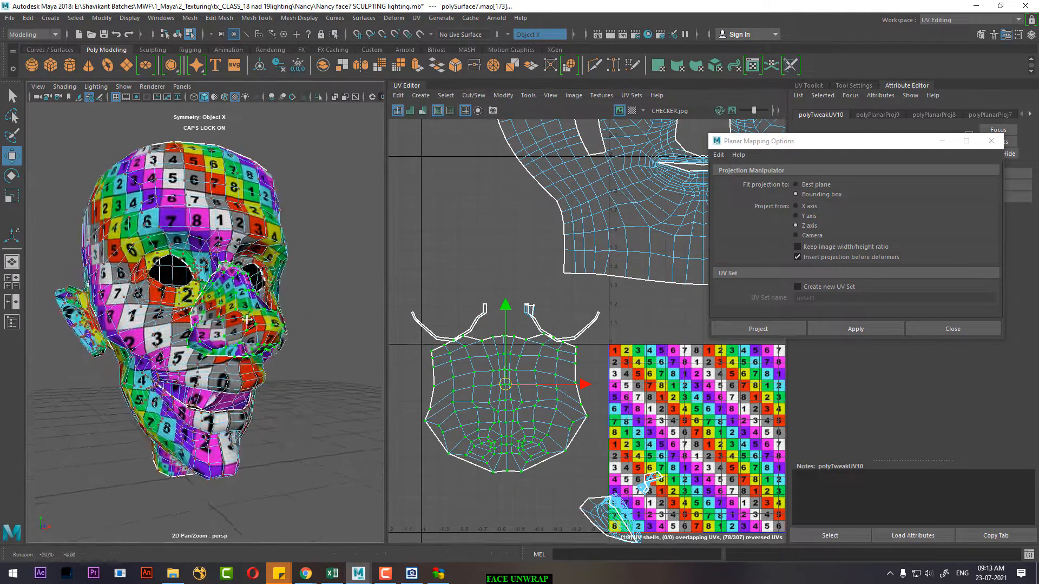
{"action": "right_click_drag", "start_coordinate": [319, 335], "coordinate": [357, 349], "text": "alt"}
{"action": "left_click_drag", "start_coordinate": [276, 346], "coordinate": [343, 371], "text": "alt"}
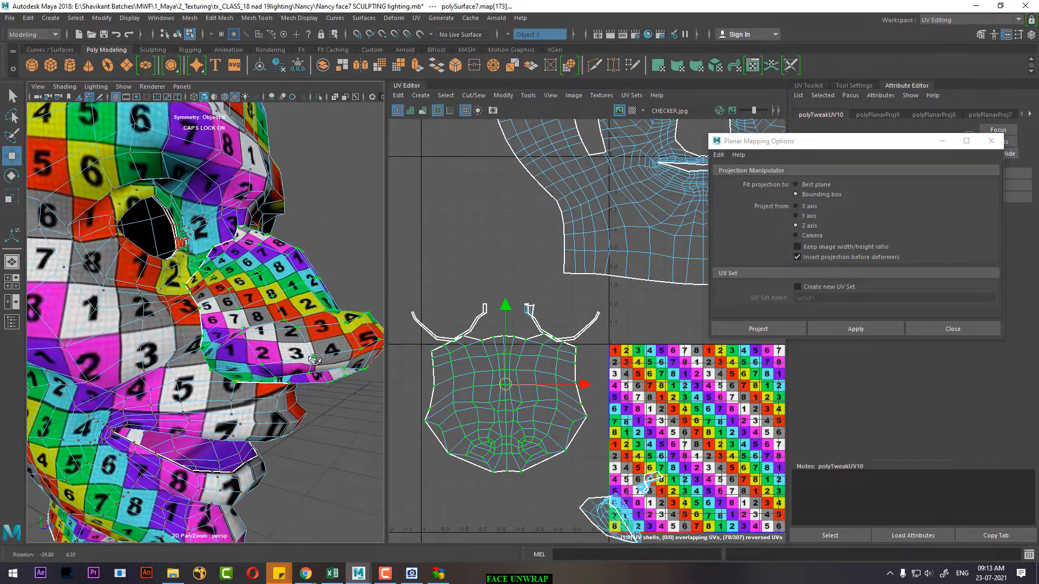
{"action": "middle_click_drag", "start_coordinate": [698, 185], "coordinate": [644, 264], "text": "alt"}
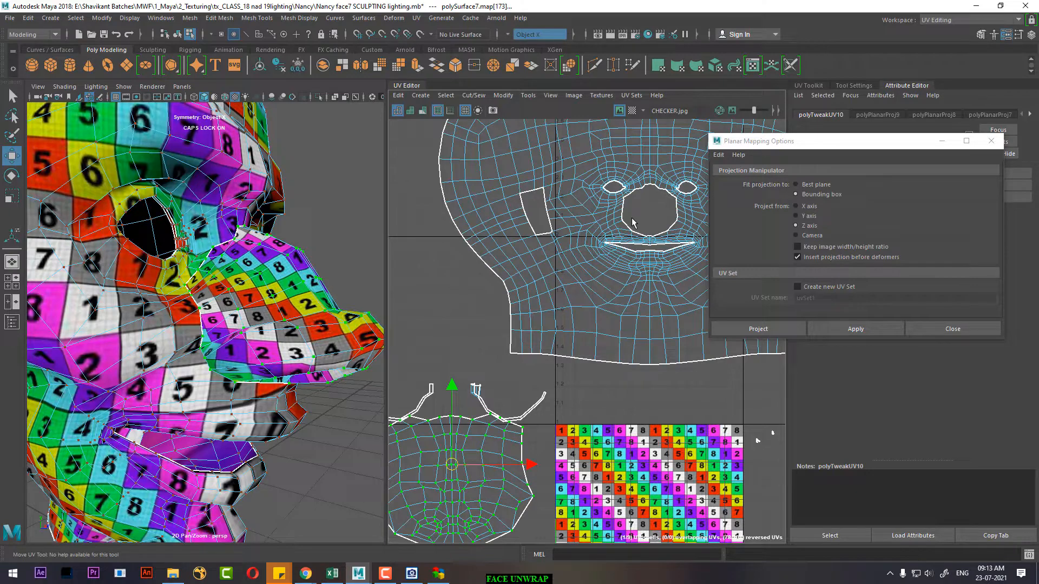
{"action": "scroll", "coordinate": [564, 401], "scroll_direction": "down", "scroll_amount": 3}
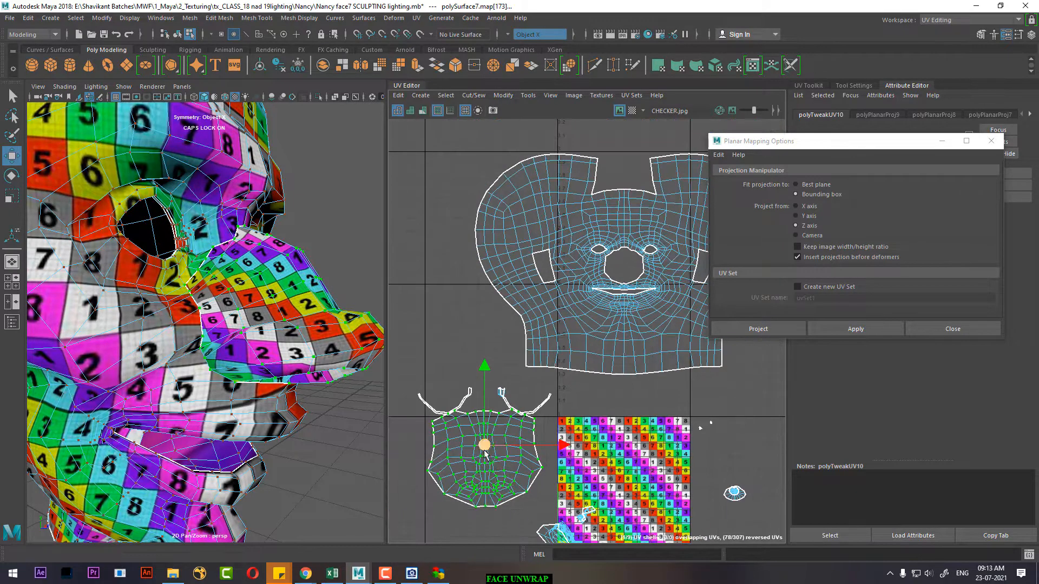
Step: Move the nose UV shell from beside the checker image to the empty space beside the right side of the face shell
{"action": "left_click_drag", "start_coordinate": [483, 446], "coordinate": [639, 335]}
{"action": "middle_click_drag", "start_coordinate": [639, 336], "coordinate": [567, 316], "text": "alt"}
{"action": "scroll", "coordinate": [567, 316], "scroll_direction": "down", "scroll_amount": 1}
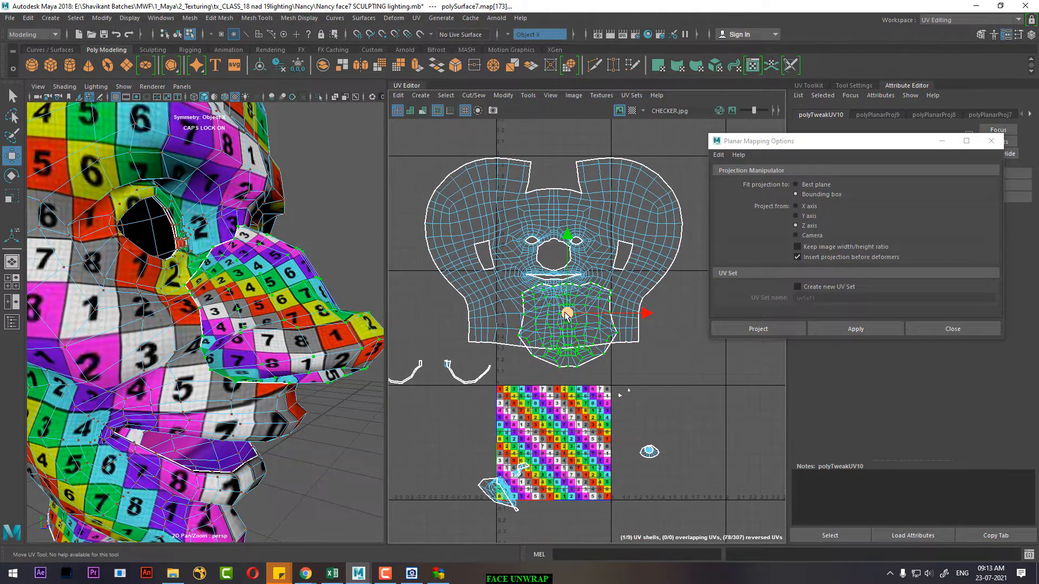
{"action": "left_click_drag", "start_coordinate": [567, 315], "coordinate": [703, 270]}
{"action": "key", "text": "w"}
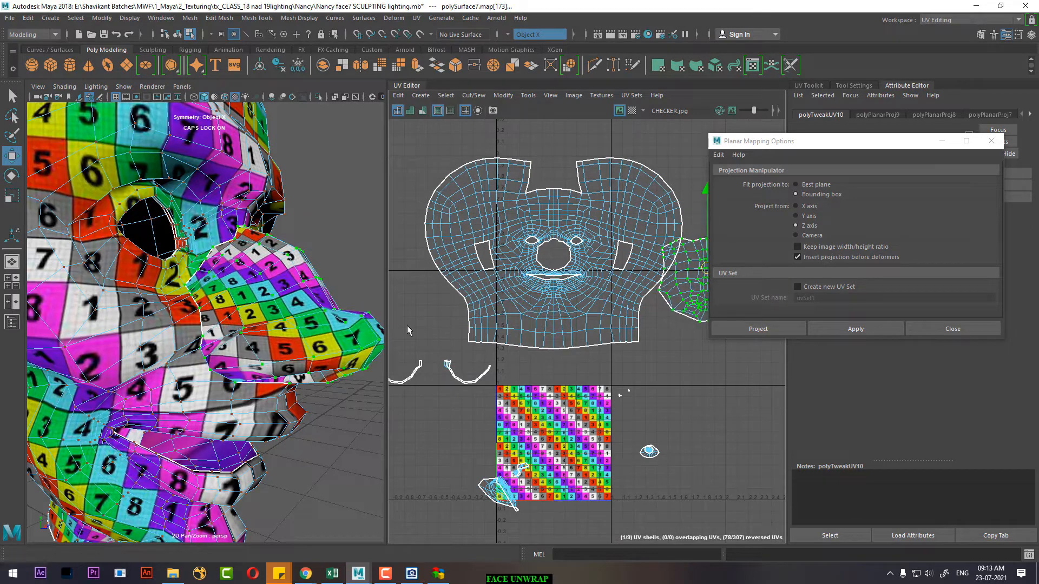
Step: Scale the nose UV shell down uniformly so its checker squares come closer in size to those on the face
{"action": "left_click_drag", "start_coordinate": [250, 340], "coordinate": [424, 316], "text": "alt"}
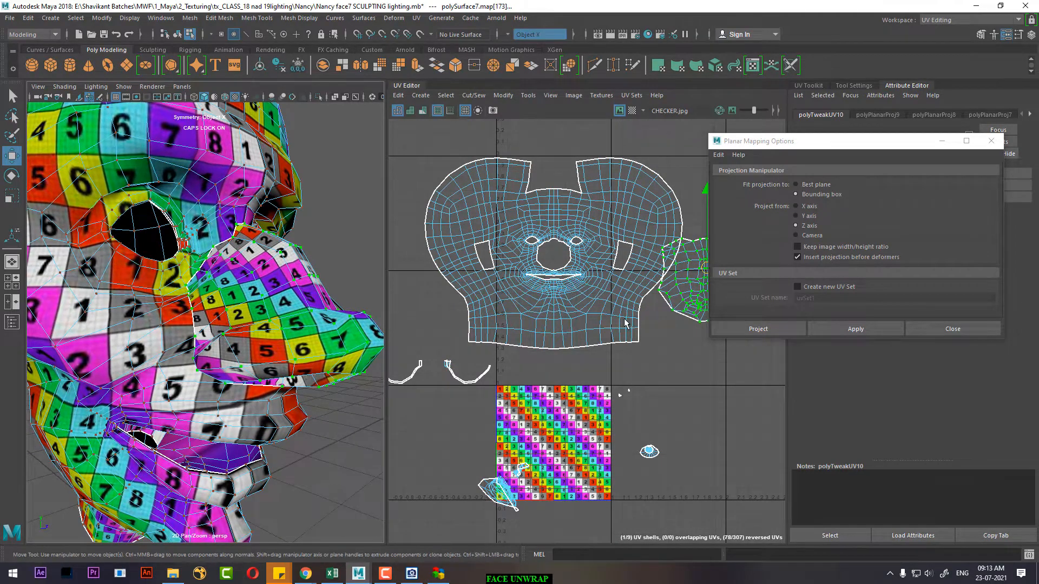
{"action": "middle_click_drag", "start_coordinate": [608, 323], "coordinate": [485, 329], "text": "alt"}
{"action": "key", "text": "r"}
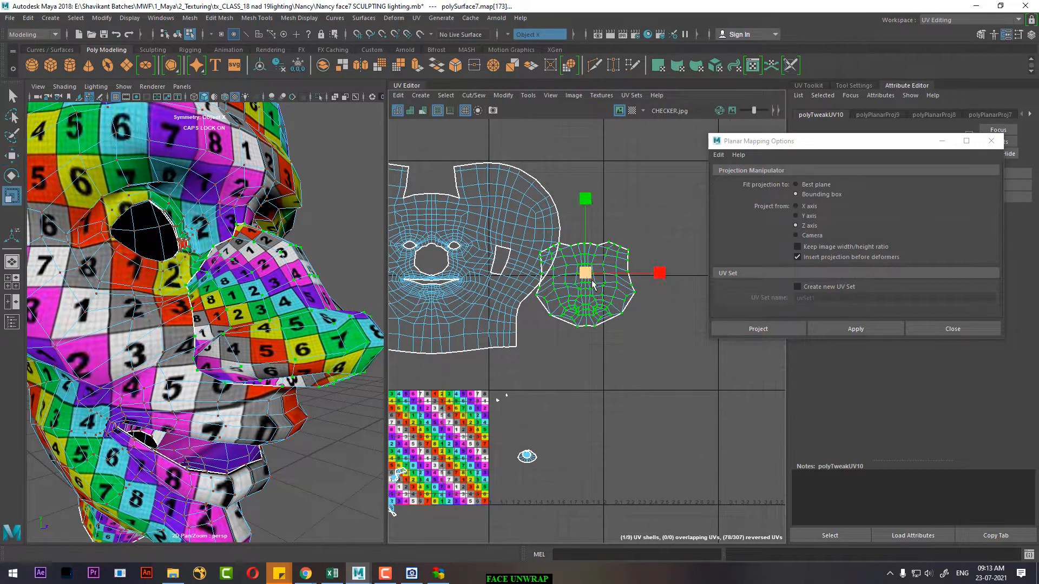
{"action": "middle_click_drag", "start_coordinate": [593, 287], "coordinate": [541, 291]}
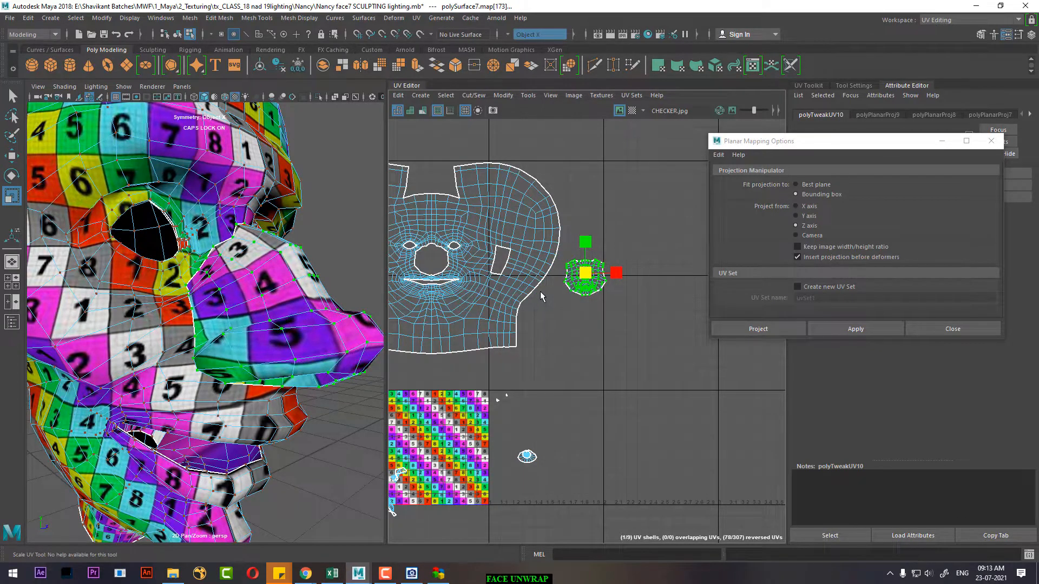
{"action": "left_click_drag", "start_coordinate": [259, 380], "coordinate": [107, 370], "text": "alt"}
Step: Return to object mode and compare the nose's checker size with the rest of the head
{"action": "right_click_drag", "start_coordinate": [112, 262], "coordinate": [155, 246]}
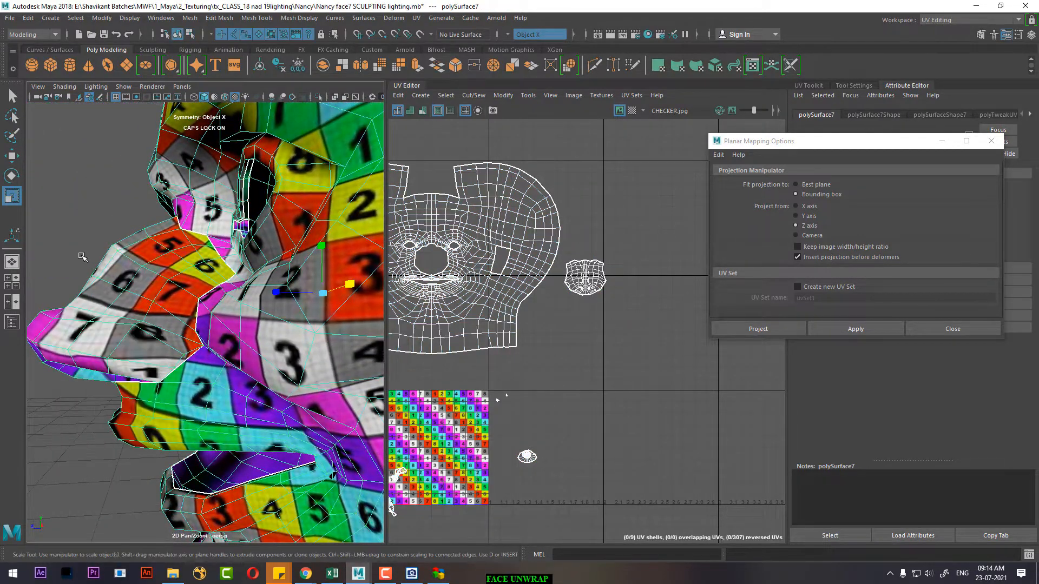
{"action": "left_click", "coordinate": [81, 255]}
{"action": "right_click_drag", "start_coordinate": [225, 329], "coordinate": [183, 343], "text": "alt"}
{"action": "left_click_drag", "start_coordinate": [192, 344], "coordinate": [119, 346], "text": "alt"}
{"action": "left_click", "coordinate": [208, 347]}
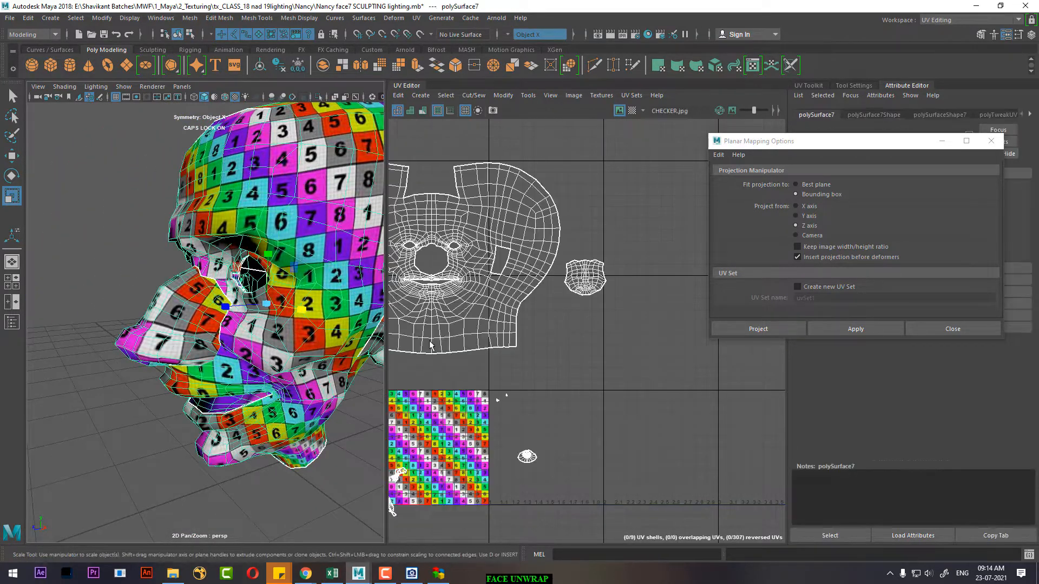
Step: Inspect the face UV layout, then select the faces of the thin curved UV strips and locate them around the eye openings
{"action": "scroll", "coordinate": [575, 300], "scroll_direction": "up", "scroll_amount": 5}
{"action": "middle_click_drag", "start_coordinate": [564, 383], "coordinate": [542, 389], "text": "alt"}
{"action": "right_click_drag", "start_coordinate": [542, 389], "coordinate": [533, 244], "text": "alt"}
{"action": "middle_click_drag", "start_coordinate": [460, 427], "coordinate": [644, 418], "text": "alt"}
{"action": "right_click_drag", "start_coordinate": [644, 413], "coordinate": [557, 420], "text": "alt"}
{"action": "middle_click_drag", "start_coordinate": [541, 422], "coordinate": [590, 414], "text": "alt"}
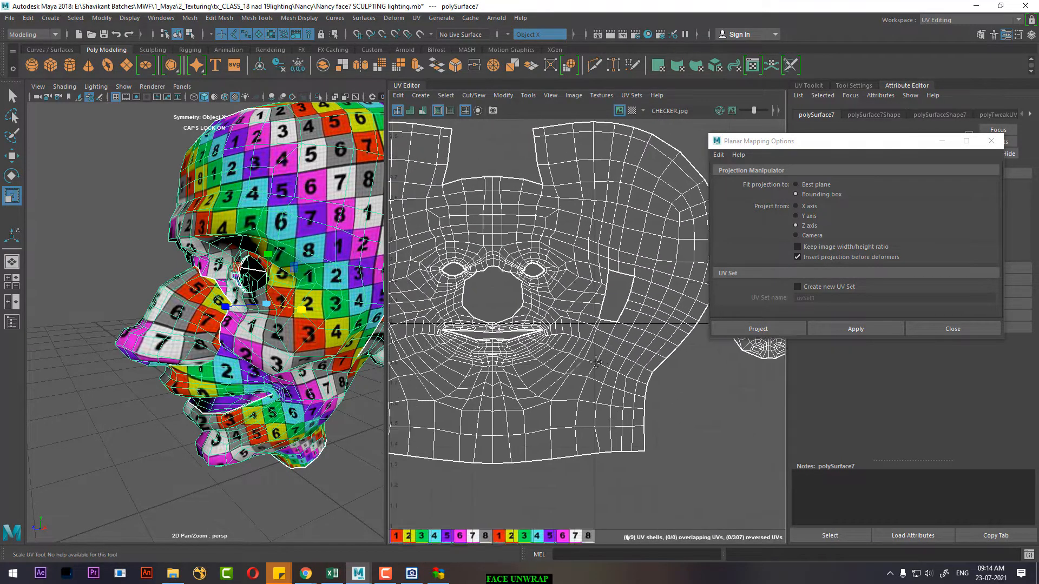
{"action": "right_click_drag", "start_coordinate": [563, 413], "coordinate": [586, 408], "text": "alt"}
{"action": "middle_click_drag", "start_coordinate": [587, 407], "coordinate": [670, 327], "text": "alt"}
{"action": "right_click_drag", "start_coordinate": [649, 335], "coordinate": [529, 411], "text": "alt"}
{"action": "left_click_drag", "start_coordinate": [548, 349], "coordinate": [490, 414]}
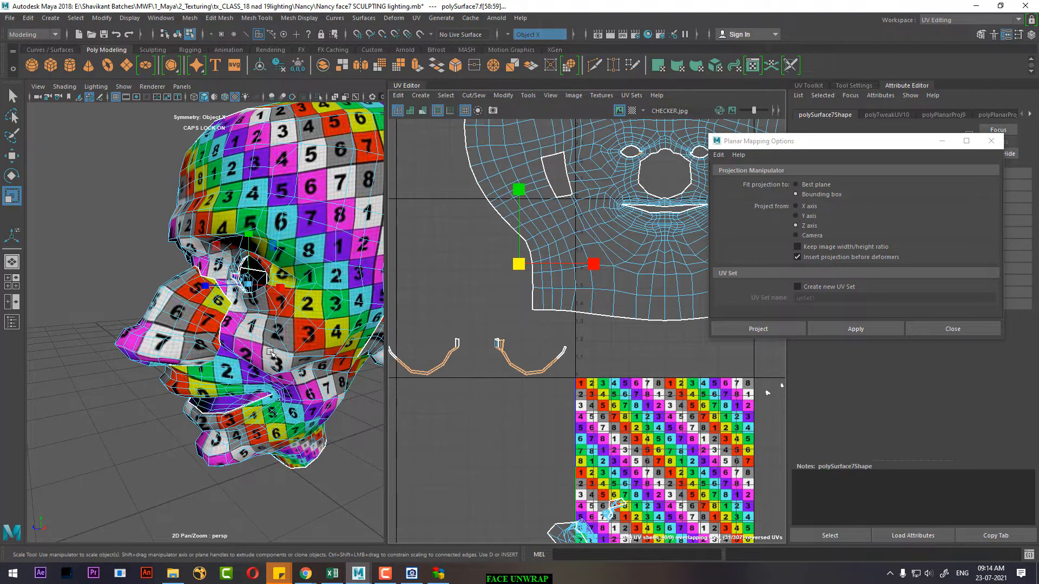
{"action": "left_click_drag", "start_coordinate": [270, 353], "coordinate": [179, 351], "text": "alt"}
{"action": "right_click_drag", "start_coordinate": [179, 350], "coordinate": [241, 393], "text": "alt"}
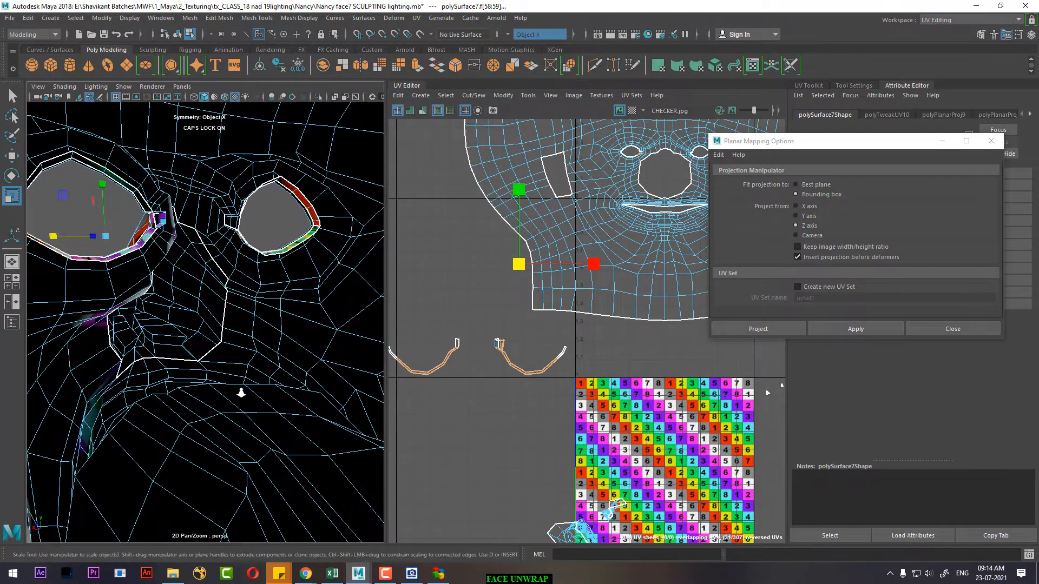
{"action": "right_click_drag", "start_coordinate": [583, 435], "coordinate": [520, 403], "text": "alt"}
{"action": "middle_click_drag", "start_coordinate": [597, 394], "coordinate": [575, 356], "text": "alt"}
{"action": "right_click_drag", "start_coordinate": [575, 356], "coordinate": [601, 357], "text": "alt"}
{"action": "middle_click_drag", "start_coordinate": [616, 344], "coordinate": [554, 357], "text": "alt"}
{"action": "right_click_drag", "start_coordinate": [553, 357], "coordinate": [585, 399], "text": "alt"}
Step: Select the UVs surrounding the mouth on the face shell, relax them, and check the checker pattern on the lips
{"action": "left_click_drag", "start_coordinate": [216, 351], "coordinate": [271, 351], "text": "alt"}
{"action": "right_click_drag", "start_coordinate": [271, 351], "coordinate": [206, 351], "text": "alt"}
{"action": "left_click_drag", "start_coordinate": [206, 352], "coordinate": [184, 379], "text": "alt"}
{"action": "middle_click_drag", "start_coordinate": [184, 433], "coordinate": [175, 357], "text": "alt"}
{"action": "left_click_drag", "start_coordinate": [175, 365], "coordinate": [211, 361], "text": "alt"}
{"action": "right_click_drag", "start_coordinate": [211, 362], "coordinate": [232, 368], "text": "alt"}
{"action": "right_click_drag", "start_coordinate": [508, 260], "coordinate": [552, 276], "text": "alt"}
{"action": "middle_click_drag", "start_coordinate": [541, 267], "coordinate": [590, 295], "text": "alt"}
{"action": "right_click_drag", "start_coordinate": [551, 282], "coordinate": [608, 284], "text": "alt"}
{"action": "left_click_drag", "start_coordinate": [640, 253], "coordinate": [460, 320]}
{"action": "right_click_drag", "start_coordinate": [590, 255], "coordinate": [469, 261], "text": "shift"}
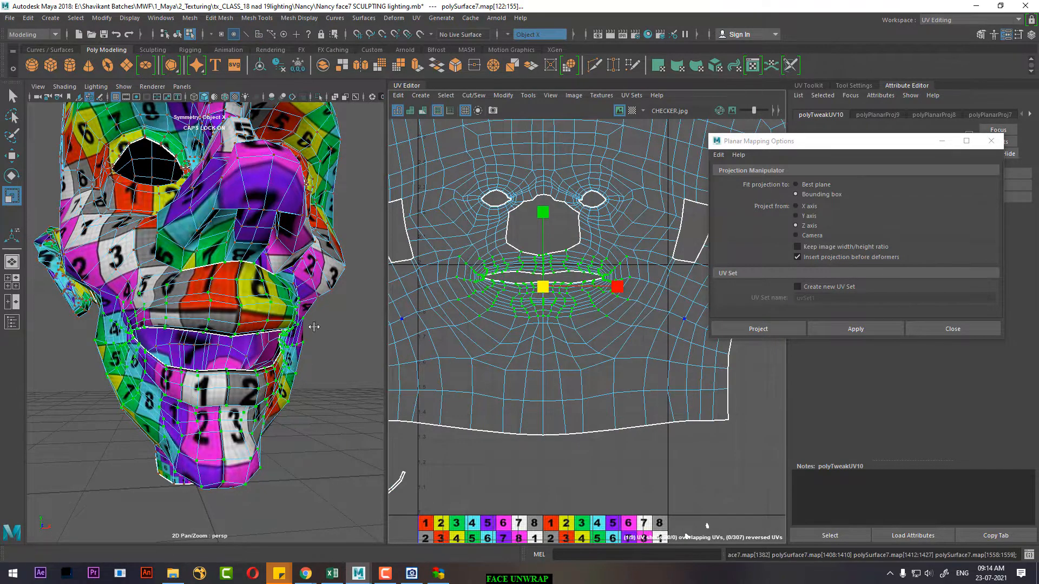
{"action": "left_click_drag", "start_coordinate": [314, 326], "coordinate": [254, 346], "text": "alt"}
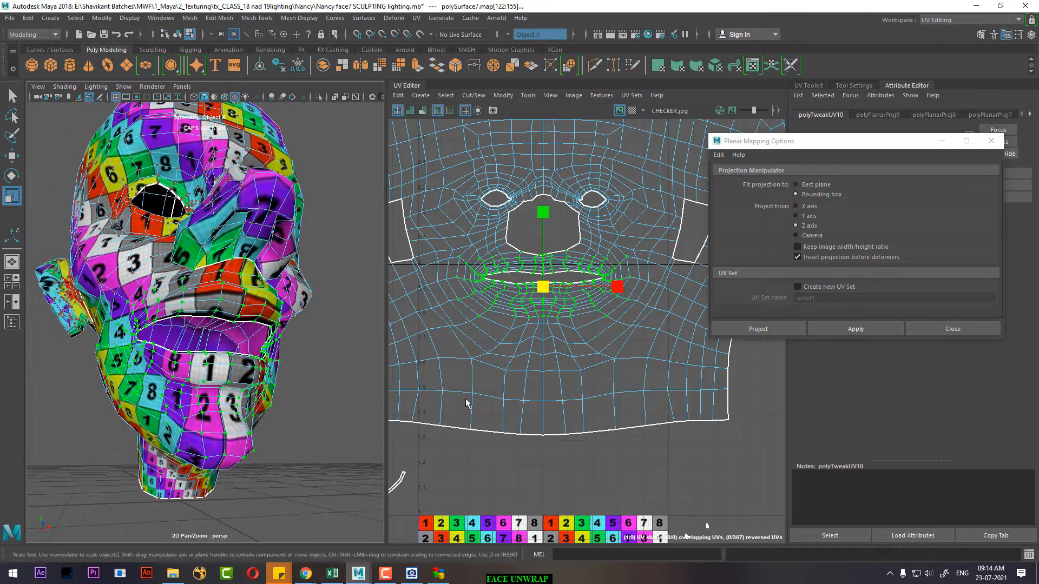
Step: Rework the UVs between the lower lip and the chin, undoing the first attempt
{"action": "left_click_drag", "start_coordinate": [599, 380], "coordinate": [492, 314]}
{"action": "left_click_drag", "start_coordinate": [544, 344], "coordinate": [548, 344]}
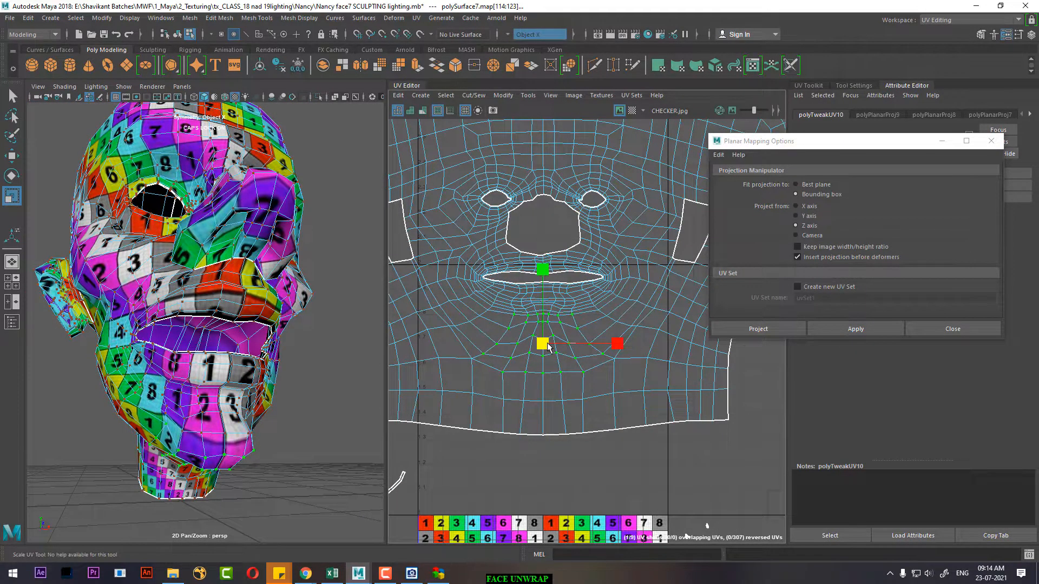
{"action": "key", "text": "ctrl+z"}
{"action": "left_click_drag", "start_coordinate": [506, 304], "coordinate": [565, 336]}
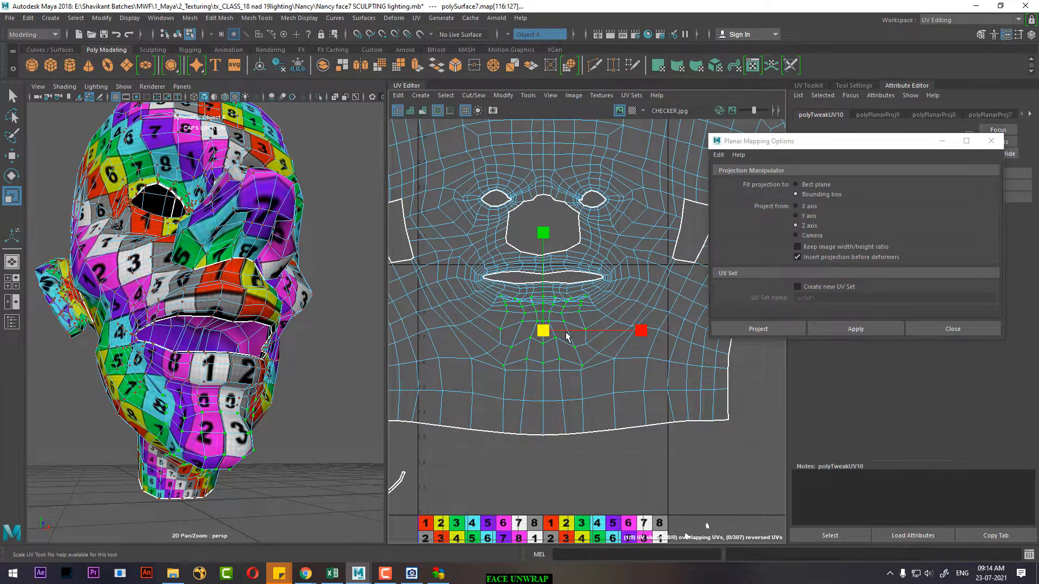
{"action": "scroll", "coordinate": [572, 333], "scroll_direction": "down", "scroll_amount": 2}
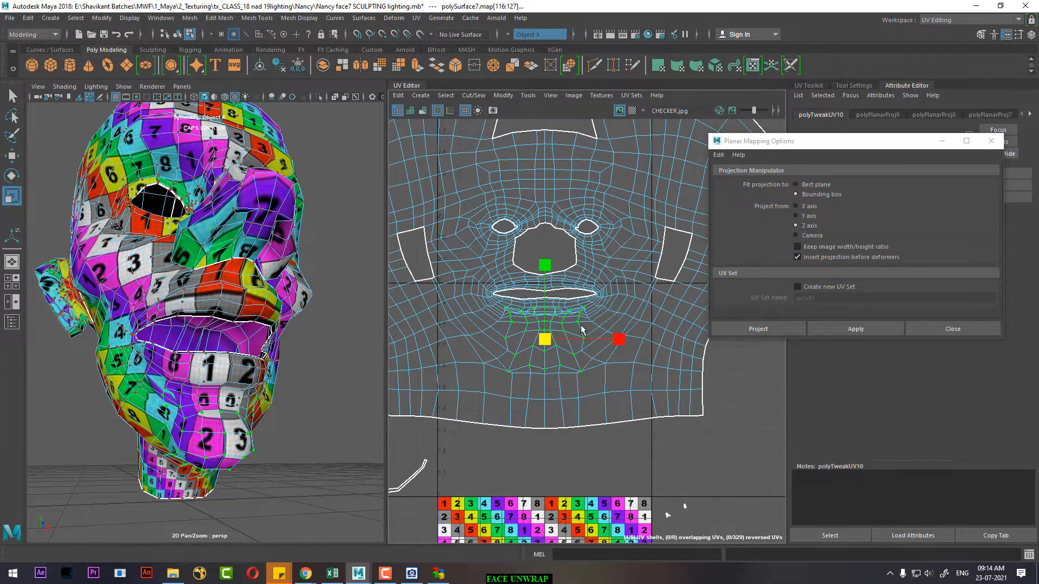
Step: Unfold the UVs of the whole mouth and upper chin area, and check the pattern from below
{"action": "left_click_drag", "start_coordinate": [466, 259], "coordinate": [643, 379]}
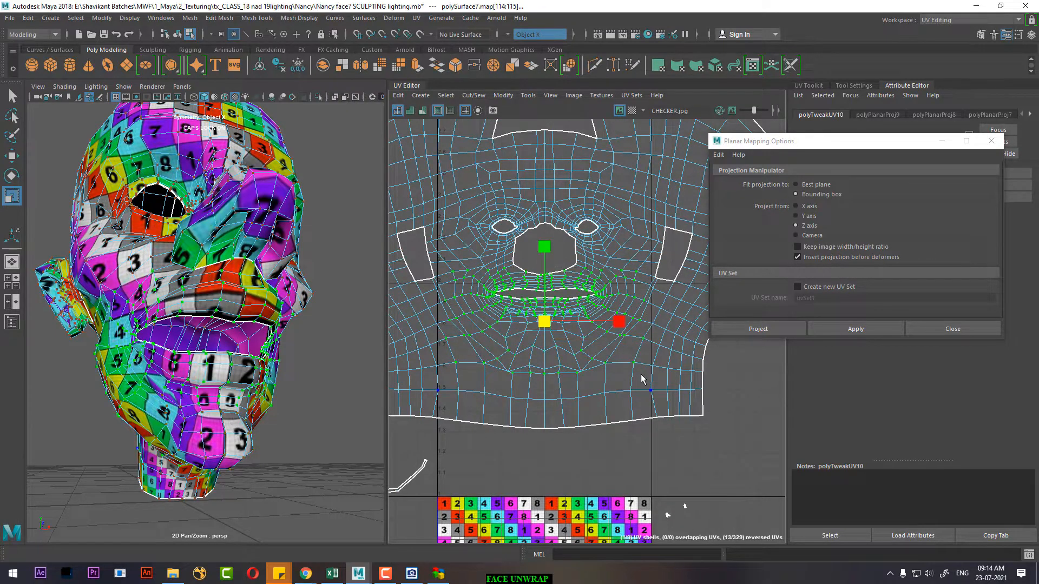
{"action": "right_click_drag", "start_coordinate": [625, 307], "coordinate": [482, 259], "text": "shift"}
{"action": "right_click_drag", "start_coordinate": [615, 285], "coordinate": [491, 308], "text": "shift"}
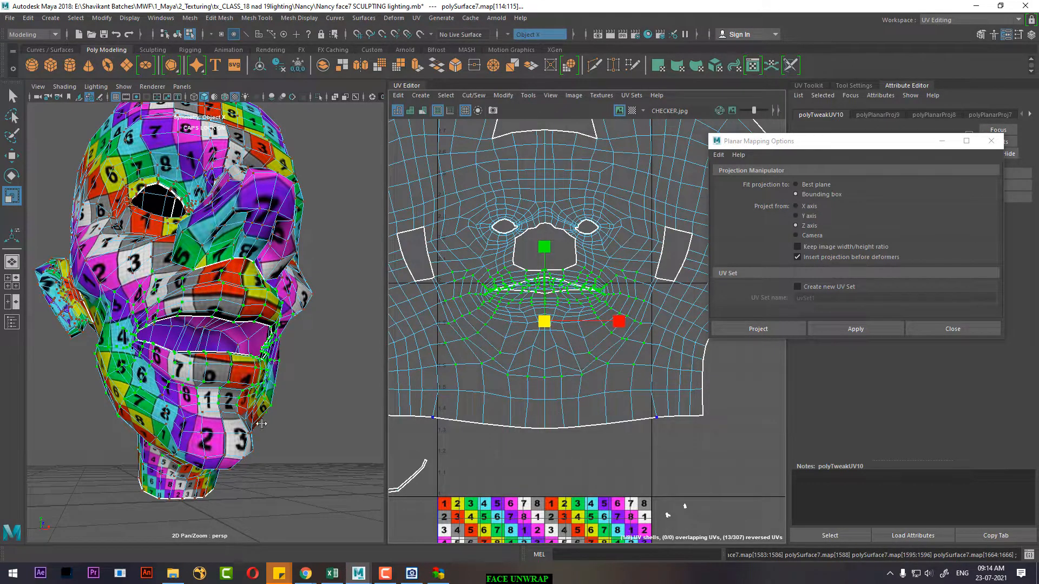
{"action": "left_click_drag", "start_coordinate": [261, 424], "coordinate": [210, 408], "text": "alt"}
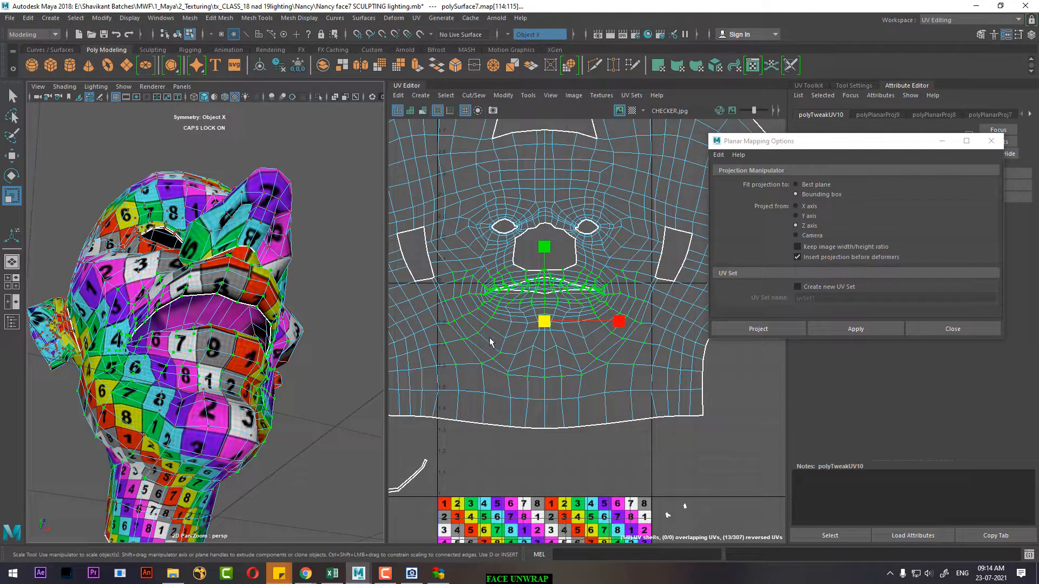
{"action": "scroll", "coordinate": [565, 354], "scroll_direction": "down", "scroll_amount": 2}
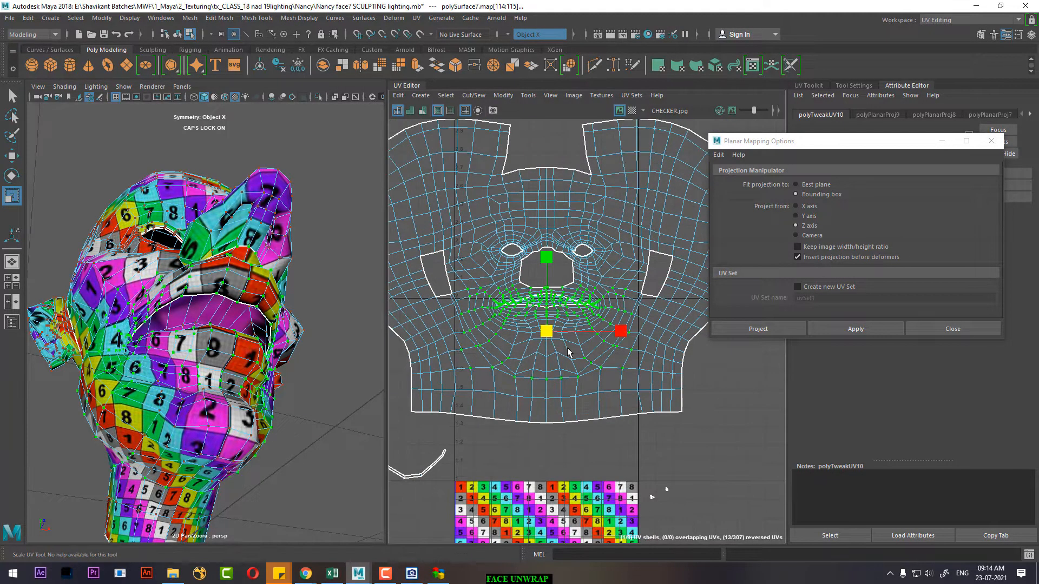
Step: Close the Planar Mapping Options window to clear the workspace around the face shell
{"action": "left_click", "coordinate": [953, 330]}
{"action": "scroll", "coordinate": [568, 378], "scroll_direction": "up", "scroll_amount": 1}
{"action": "middle_click_drag", "start_coordinate": [567, 390], "coordinate": [609, 373], "text": "alt"}
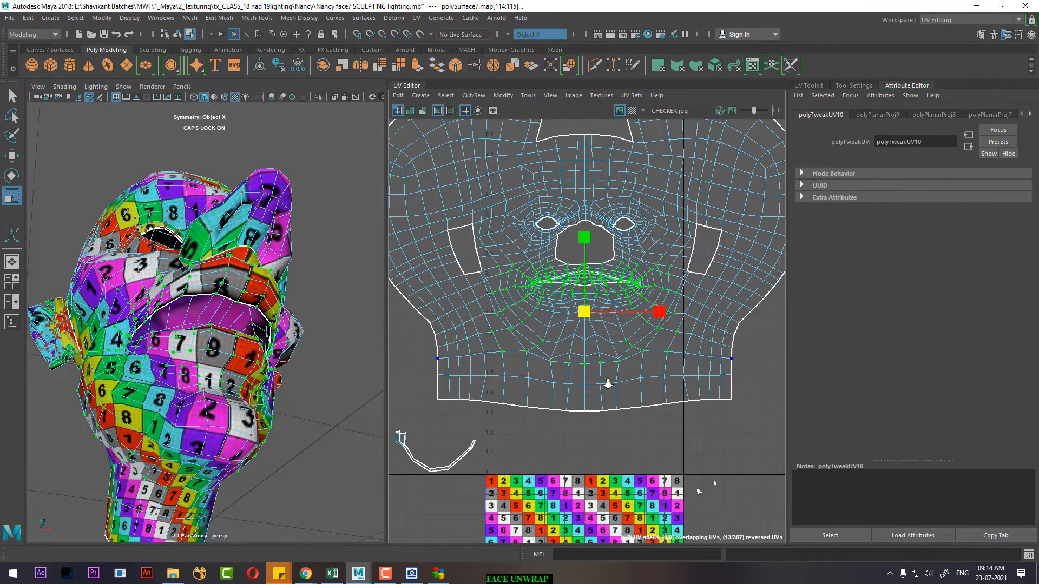
{"action": "scroll", "coordinate": [608, 381], "scroll_direction": "up", "scroll_amount": 1}
{"action": "left_click", "coordinate": [666, 377]}
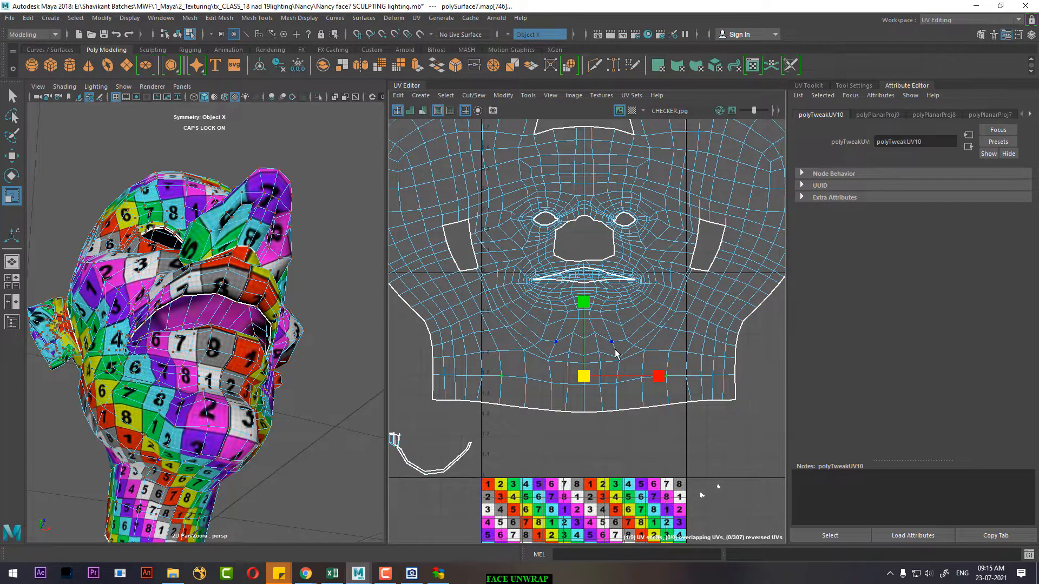
{"action": "scroll", "coordinate": [627, 316], "scroll_direction": "down", "scroll_amount": 1}
{"action": "right_click_drag", "start_coordinate": [611, 306], "coordinate": [686, 286]}
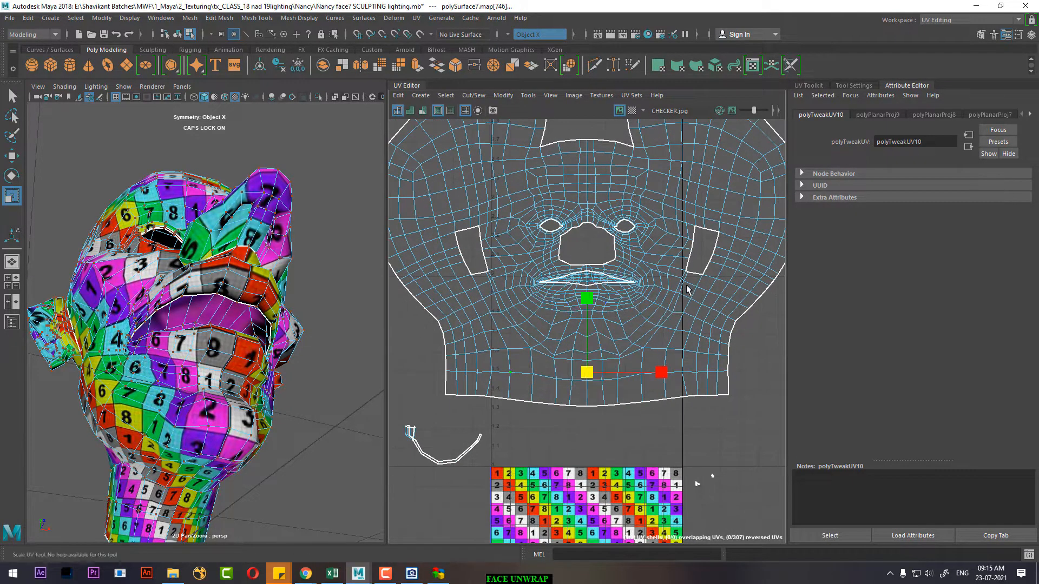
{"action": "left_click", "coordinate": [682, 372]}
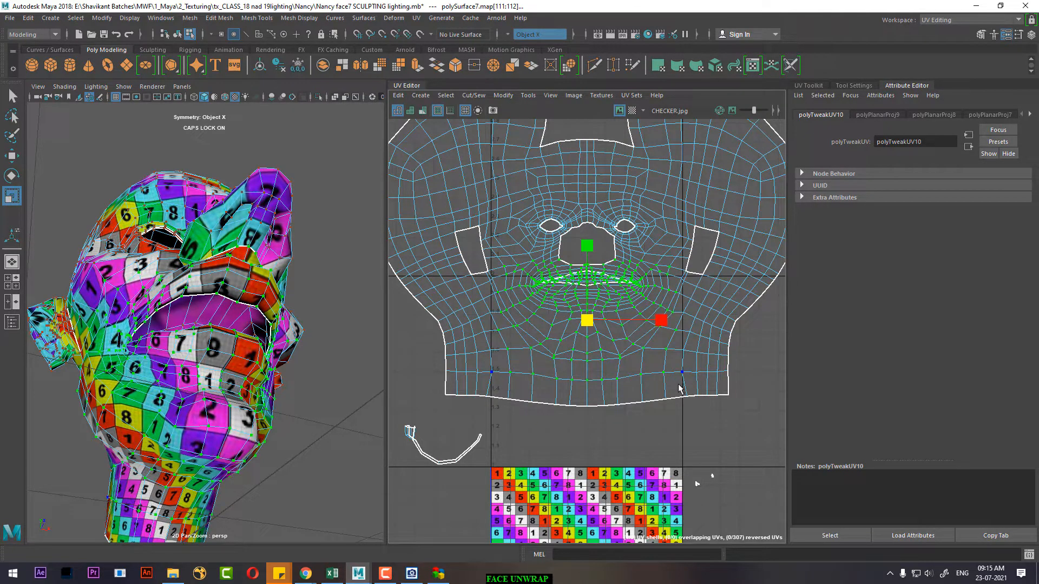
{"action": "scroll", "coordinate": [642, 337], "scroll_direction": "up", "scroll_amount": 2}
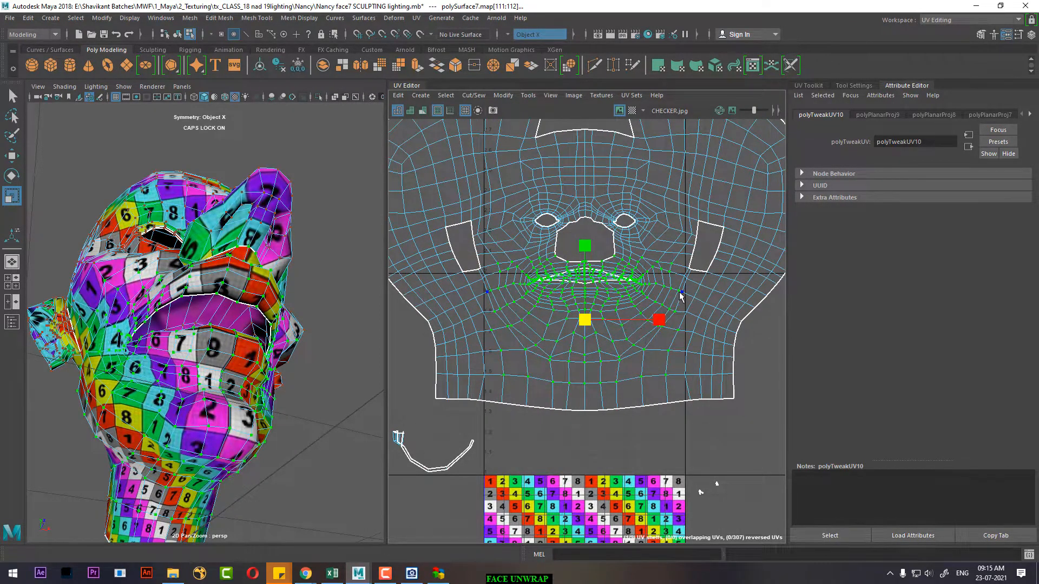
{"action": "scroll", "coordinate": [599, 399], "scroll_direction": "down", "scroll_amount": 1}
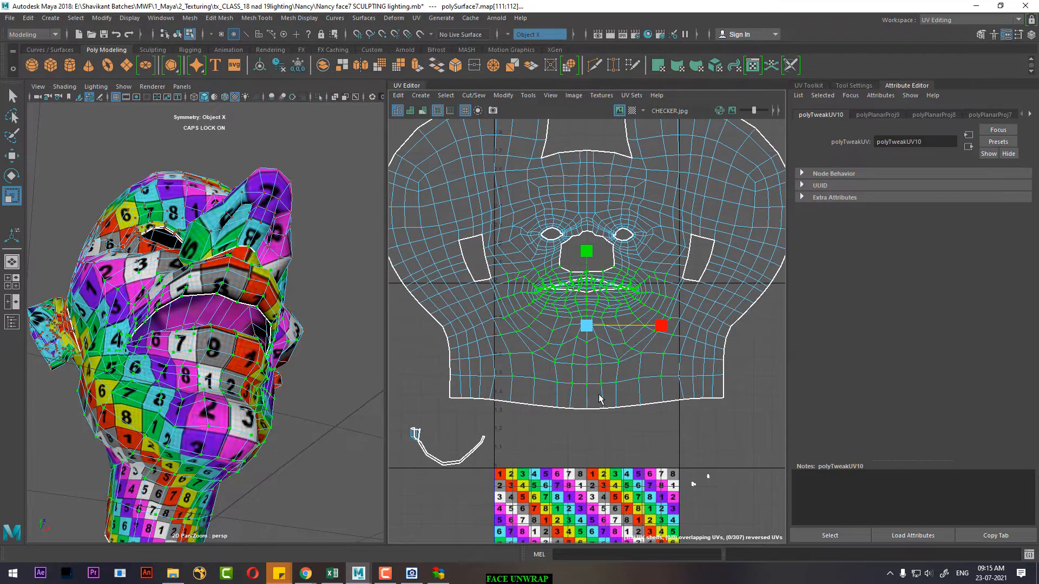
Step: Clear the selection in object mode and check the checker pattern on the mouth, chin and neck
{"action": "left_click", "coordinate": [595, 425]}
{"action": "right_click_drag", "start_coordinate": [166, 349], "coordinate": [217, 245]}
{"action": "left_click", "coordinate": [319, 346]}
{"action": "left_click_drag", "start_coordinate": [232, 374], "coordinate": [246, 428], "text": "alt"}
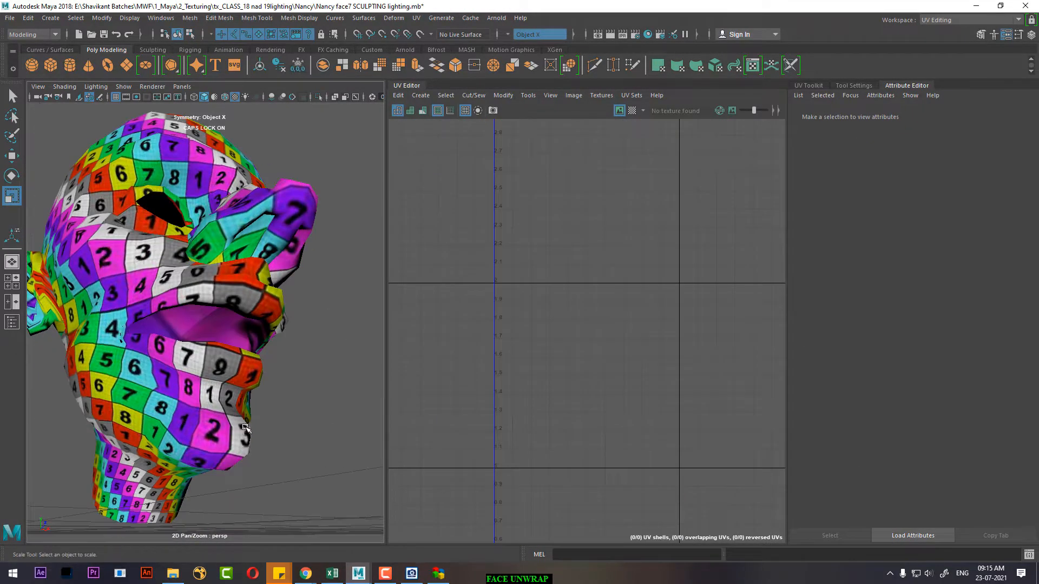
Step: Select the head again and relax the UVs of the upper lip and mouth corners
{"action": "left_click", "coordinate": [247, 428]}
{"action": "scroll", "coordinate": [628, 352], "scroll_direction": "down", "scroll_amount": 2}
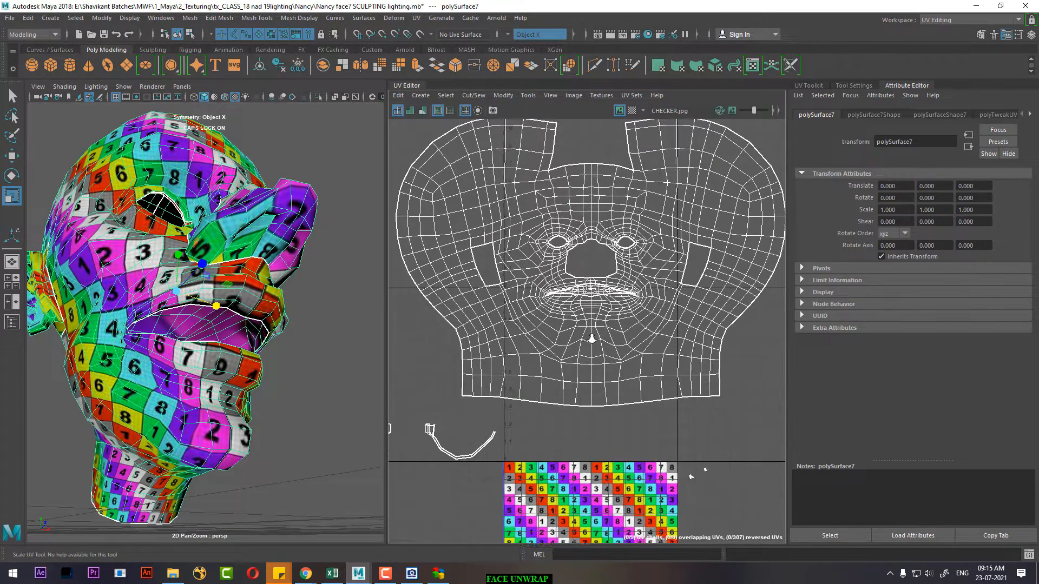
{"action": "scroll", "coordinate": [591, 339], "scroll_direction": "up", "scroll_amount": 2}
{"action": "right_click_drag", "start_coordinate": [592, 289], "coordinate": [674, 294]}
{"action": "left_click_drag", "start_coordinate": [697, 248], "coordinate": [498, 299]}
{"action": "right_click_drag", "start_coordinate": [674, 263], "coordinate": [522, 292], "text": "shift"}
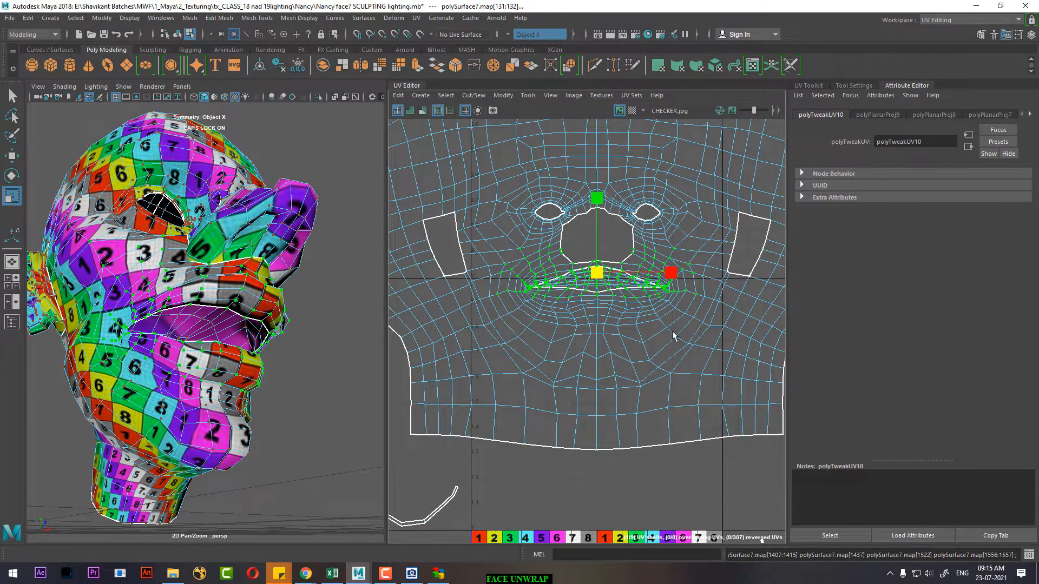
Step: Cut the UV edges running from the mouth corners across both cheeks, testing the seam with a move and undoing that move
{"action": "right_click_drag", "start_coordinate": [707, 318], "coordinate": [592, 319]}
{"action": "left_click", "coordinate": [725, 307]}
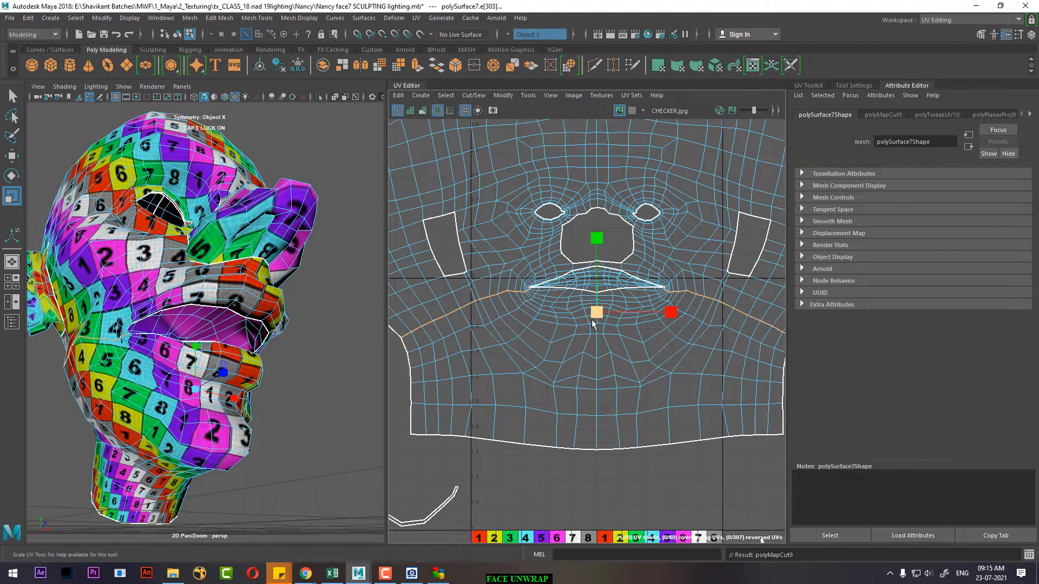
{"action": "key", "text": "w"}
{"action": "left_click_drag", "start_coordinate": [597, 235], "coordinate": [597, 263]}
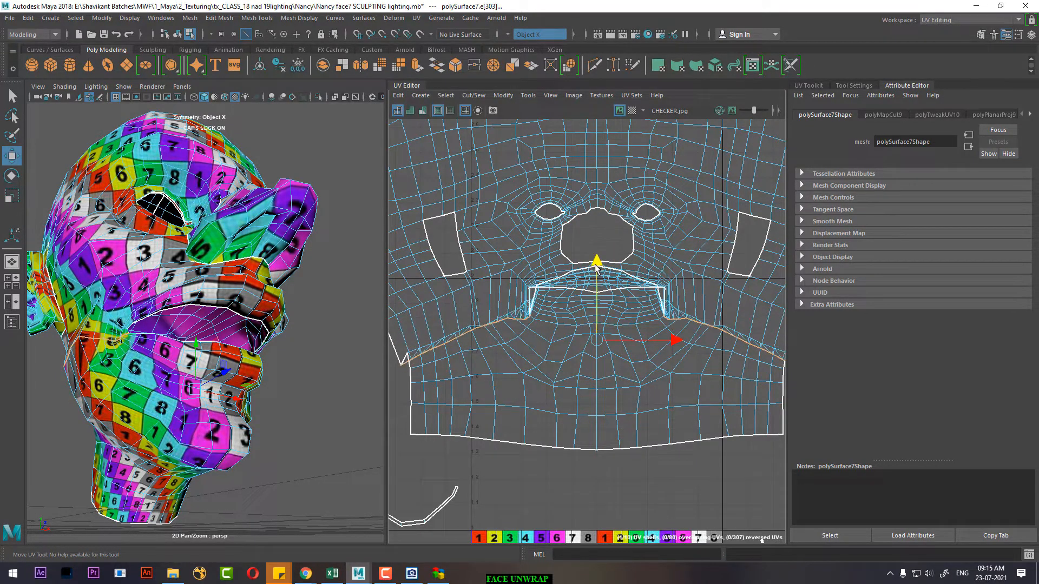
{"action": "key", "text": "ctrl+z"}
Step: Separate the jaw and neck UVs from the upper face along the cheek seam and move that shell down
{"action": "right_click_drag", "start_coordinate": [655, 253], "coordinate": [676, 326], "text": "shift"}
{"action": "left_click_drag", "start_coordinate": [659, 348], "coordinate": [591, 396]}
{"action": "right_click_drag", "start_coordinate": [592, 400], "coordinate": [623, 398], "text": "shift"}
{"action": "left_click_drag", "start_coordinate": [597, 280], "coordinate": [598, 319]}
{"action": "scroll", "coordinate": [568, 338], "scroll_direction": "down", "scroll_amount": 2}
{"action": "scroll", "coordinate": [622, 303], "scroll_direction": "up", "scroll_amount": 5}
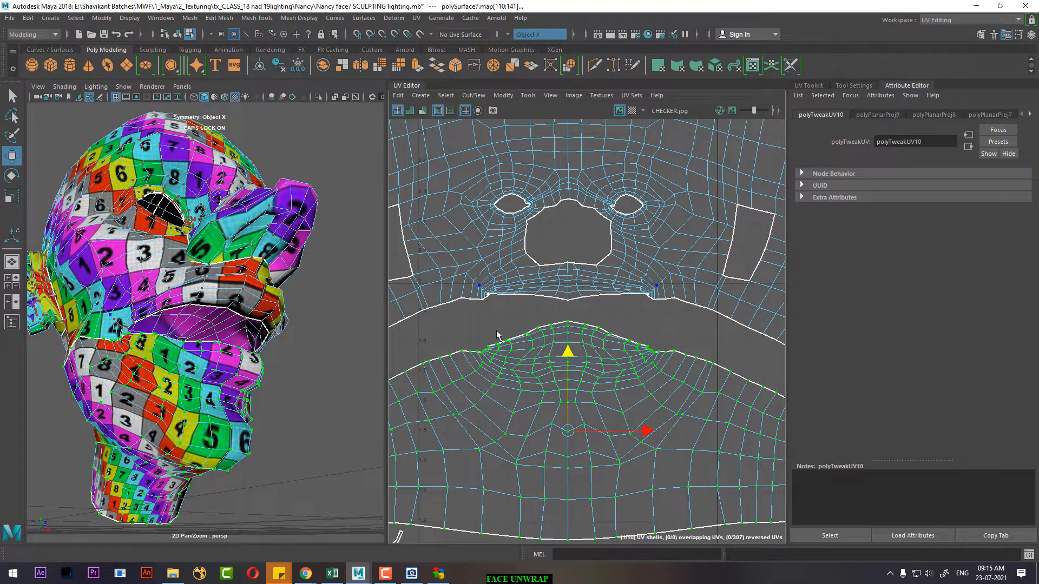
Step: Select the lower-lip UVs along the top edge of the jaw shell and relax them
{"action": "left_click_drag", "start_coordinate": [478, 319], "coordinate": [673, 361]}
{"action": "right_click_drag", "start_coordinate": [673, 280], "coordinate": [591, 285], "text": "shift"}
{"action": "right_click_drag", "start_coordinate": [518, 287], "coordinate": [518, 287], "text": "shift"}
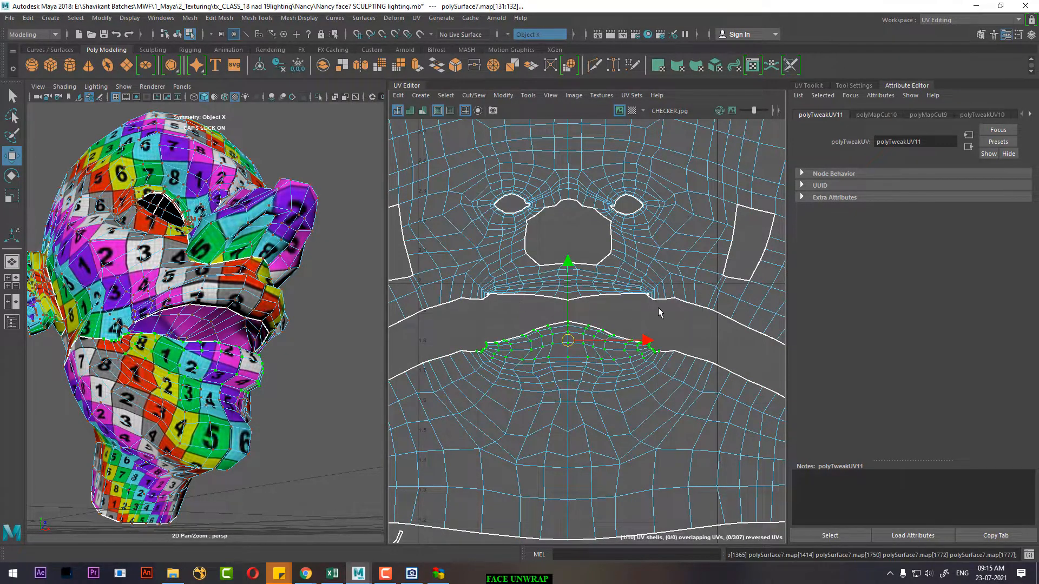
{"action": "right_click_drag", "start_coordinate": [662, 280], "coordinate": [664, 302], "text": "shift"}
{"action": "right_click_drag", "start_coordinate": [603, 284], "coordinate": [600, 287], "text": "shift"}
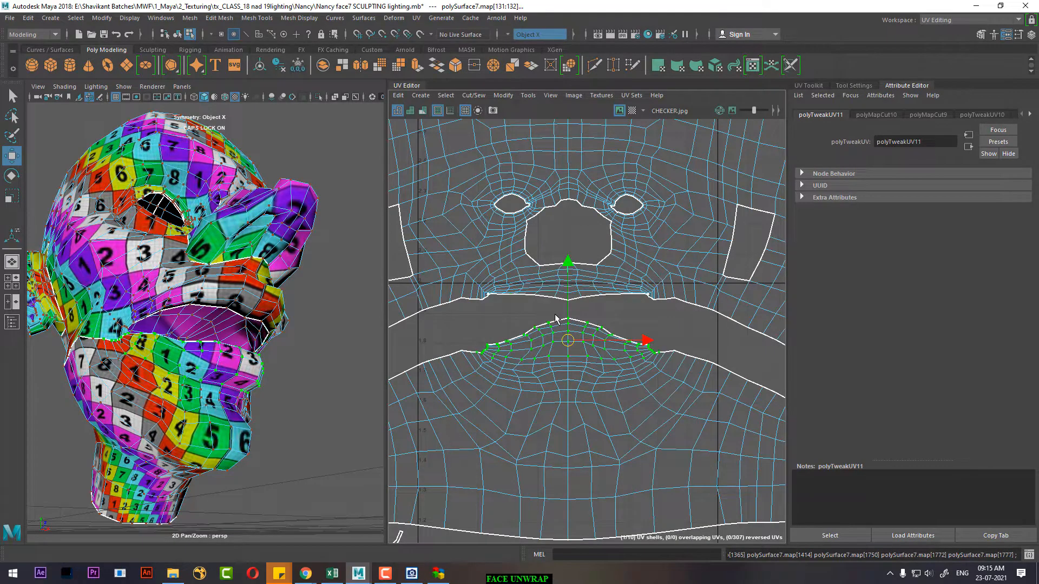
Step: Sew the jaw shell back to the upper face along the outer cheek border edges on both sides
{"action": "scroll", "coordinate": [634, 379], "scroll_direction": "down", "scroll_amount": 4}
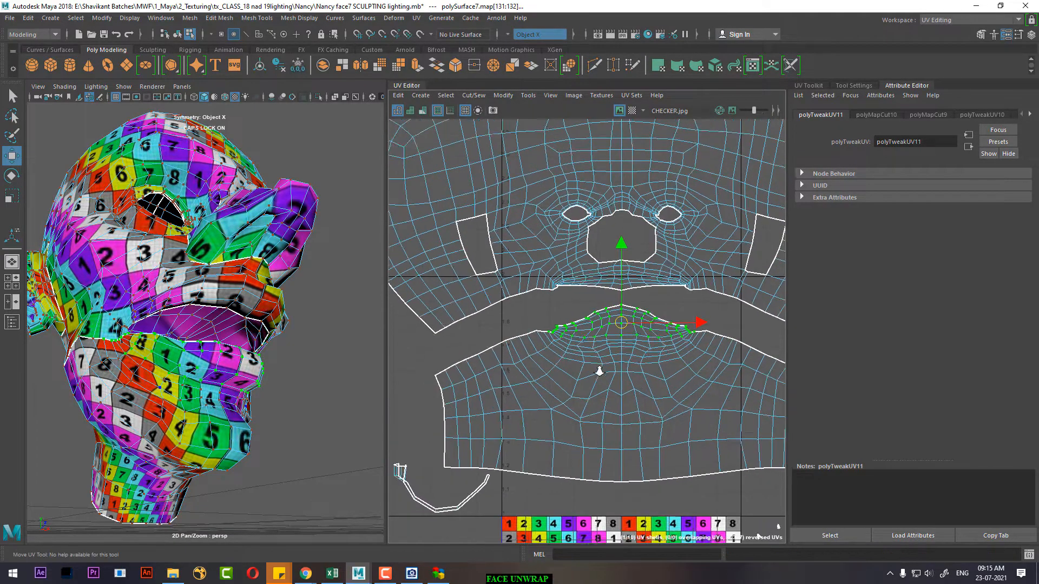
{"action": "right_click_drag", "start_coordinate": [528, 360], "coordinate": [515, 304]}
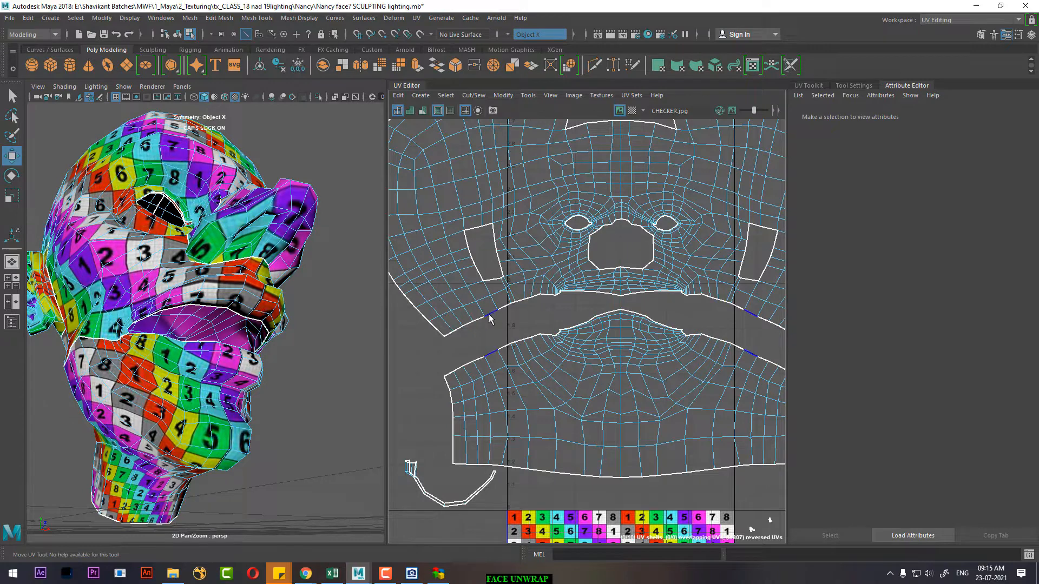
{"action": "left_click_drag", "start_coordinate": [485, 366], "coordinate": [496, 379]}
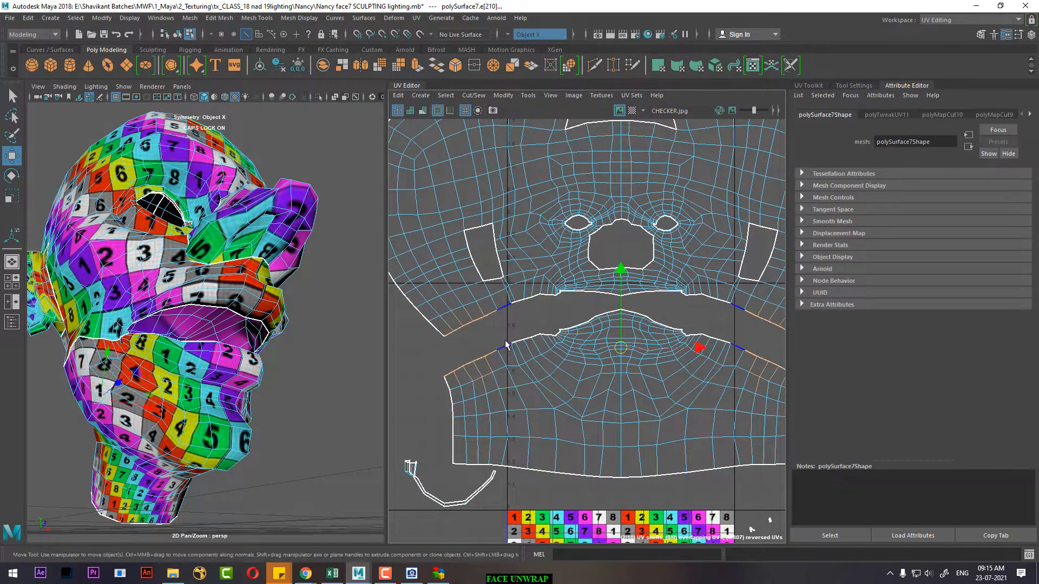
{"action": "right_click", "coordinate": [509, 327], "text": "shift"}
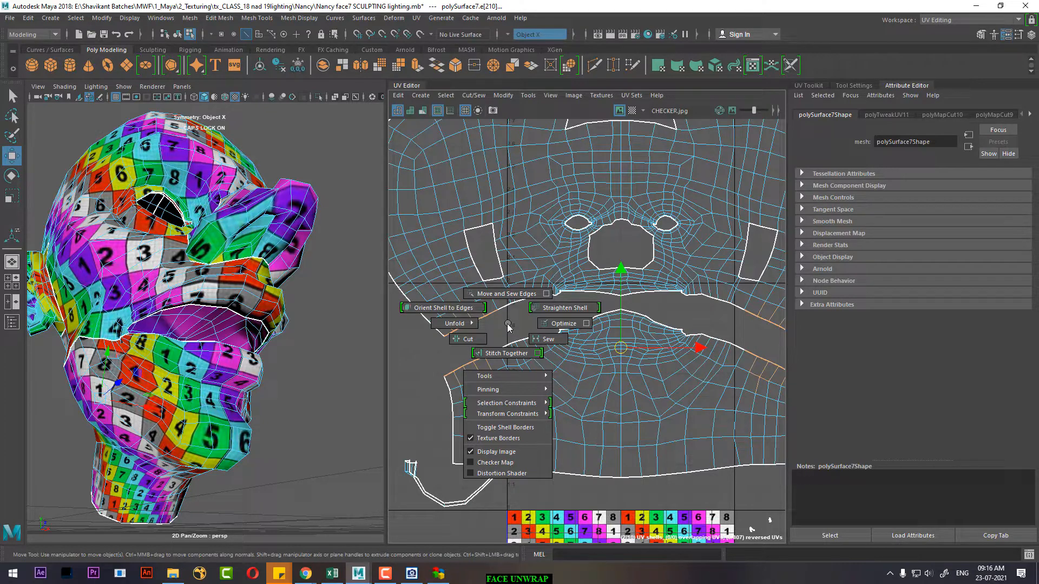
{"action": "left_click", "coordinate": [548, 343]}
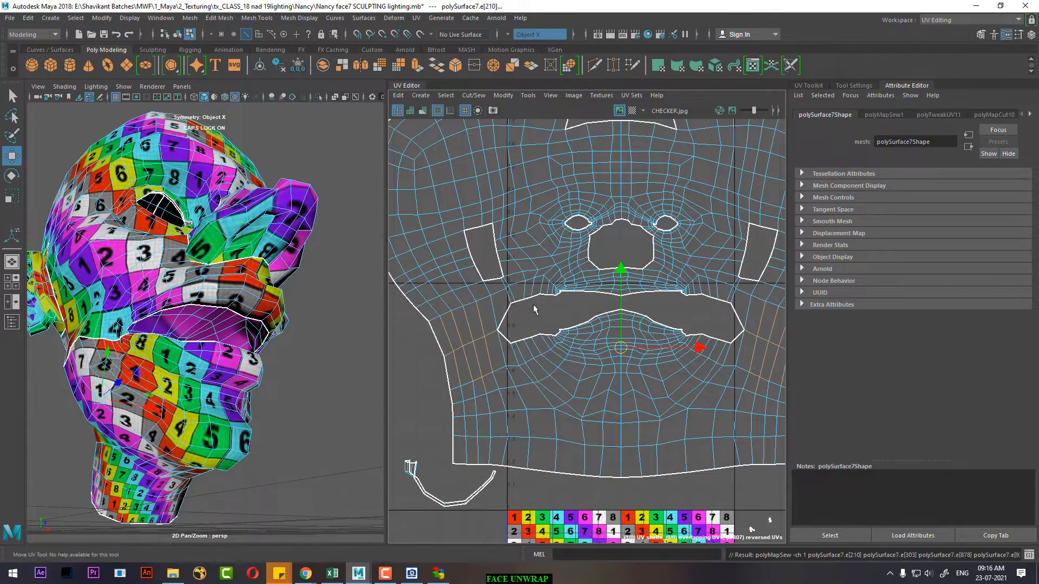
Step: Sew the remaining cheek seam edges between the outer cheek and the mouth corners
{"action": "scroll", "coordinate": [544, 313], "scroll_direction": "up", "scroll_amount": 4}
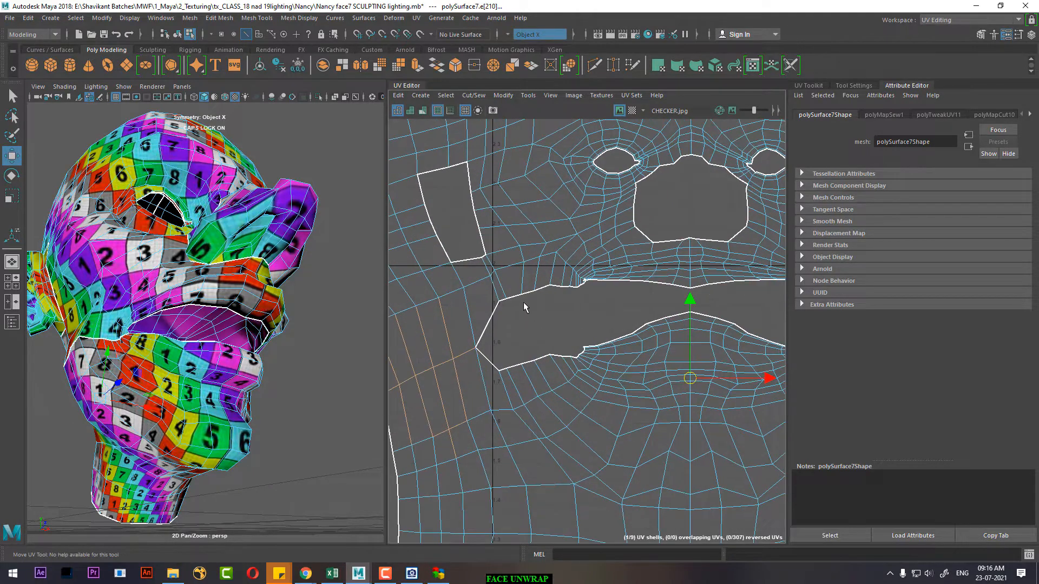
{"action": "left_click", "coordinate": [537, 274]}
{"action": "left_click_drag", "start_coordinate": [540, 265], "coordinate": [559, 367]}
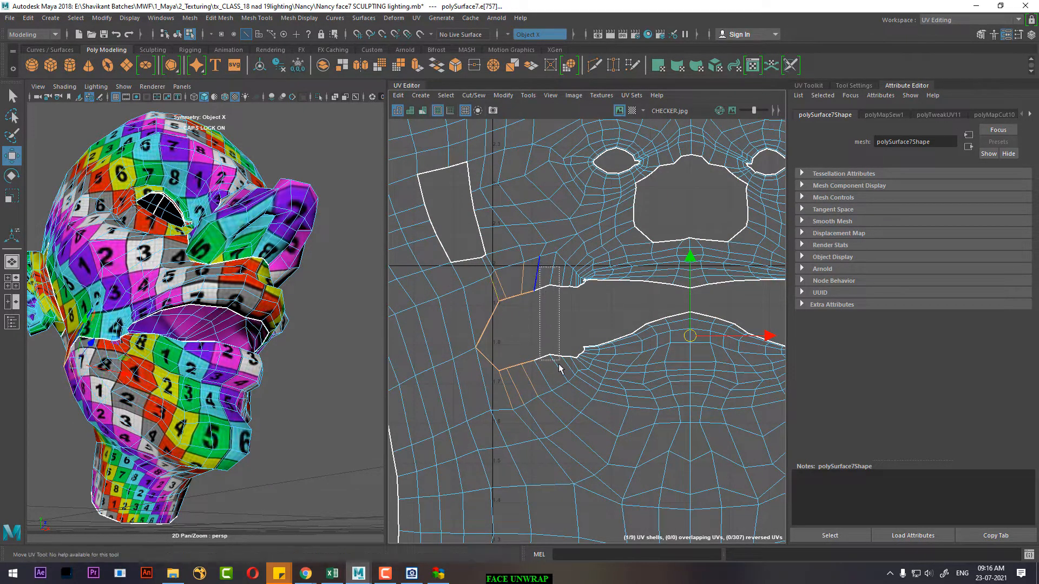
{"action": "right_click", "coordinate": [576, 311], "text": "shift"}
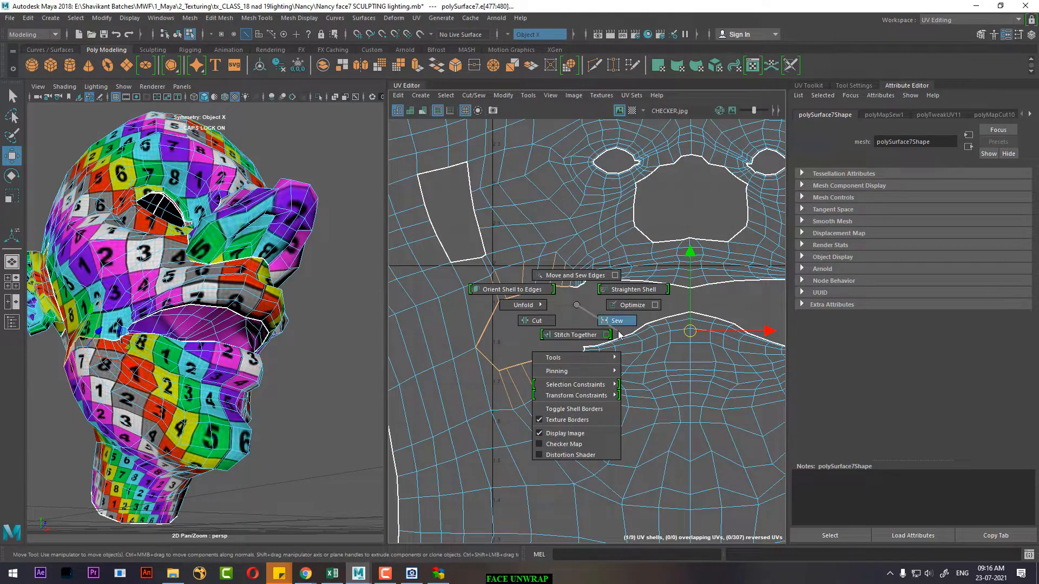
{"action": "left_click", "coordinate": [564, 331]}
Step: Find the still-open edges at the mouth corner on the 3D head and sew their UVs together
{"action": "right_click_drag", "start_coordinate": [565, 328], "coordinate": [632, 391], "text": "alt"}
{"action": "right_click_drag", "start_coordinate": [192, 359], "coordinate": [230, 374], "text": "alt"}
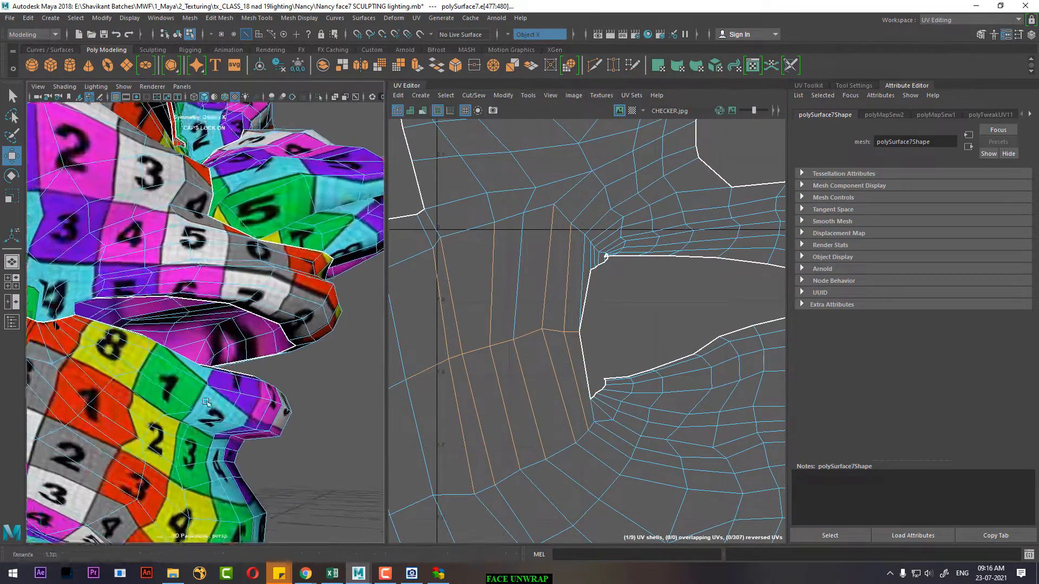
{"action": "middle_click_drag", "start_coordinate": [130, 330], "coordinate": [211, 376], "text": "alt"}
{"action": "left_click_drag", "start_coordinate": [184, 373], "coordinate": [162, 362], "text": "alt"}
{"action": "right_click_drag", "start_coordinate": [149, 379], "coordinate": [167, 412], "text": "alt"}
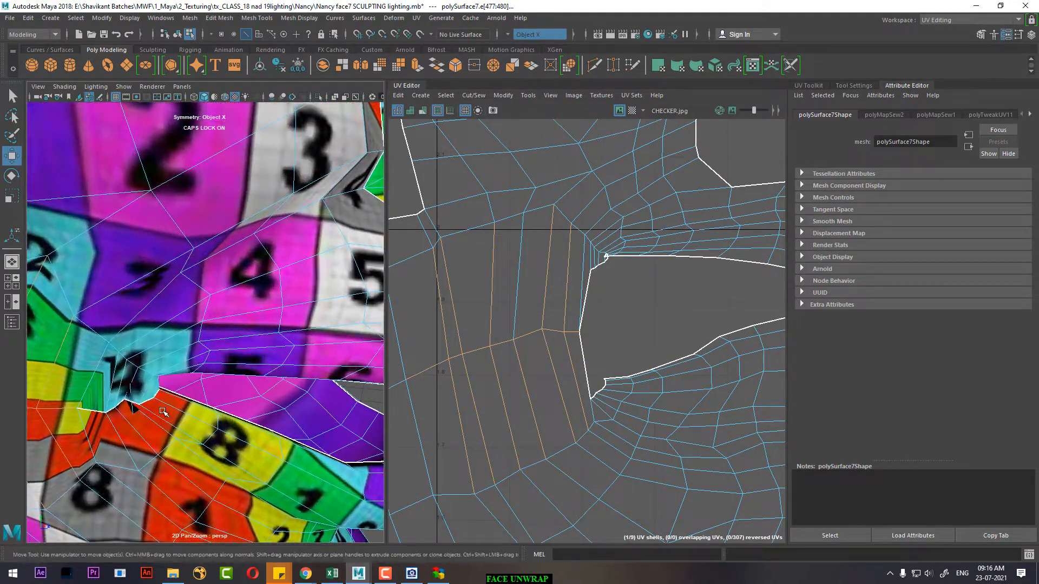
{"action": "left_click_drag", "start_coordinate": [167, 412], "coordinate": [82, 387], "text": "alt"}
{"action": "left_click", "coordinate": [133, 380]}
{"action": "right_click_drag", "start_coordinate": [82, 388], "coordinate": [102, 406], "text": "alt"}
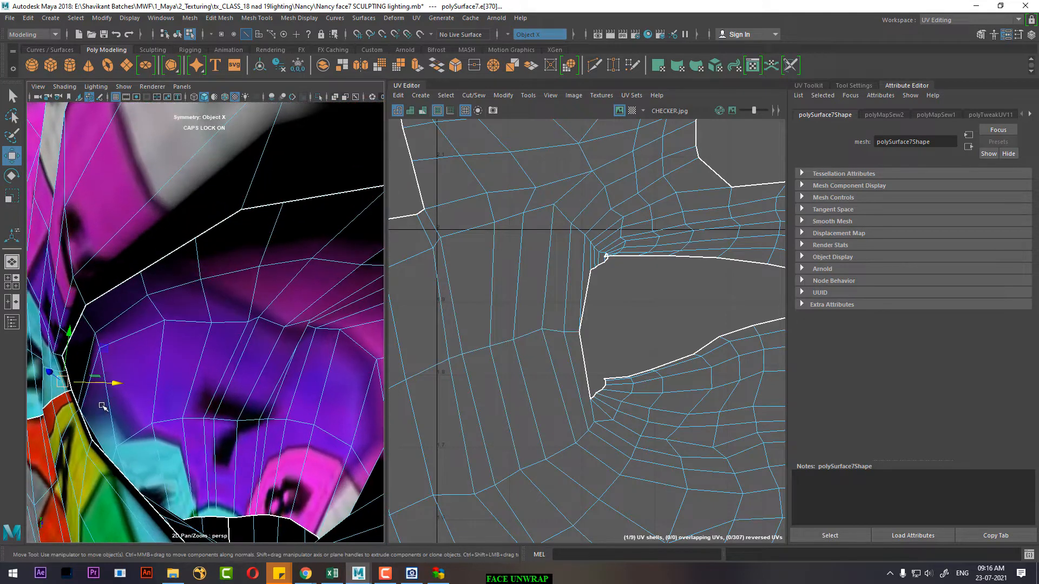
{"action": "left_click", "coordinate": [60, 396]}
{"action": "right_click", "coordinate": [617, 305], "text": "shift"}
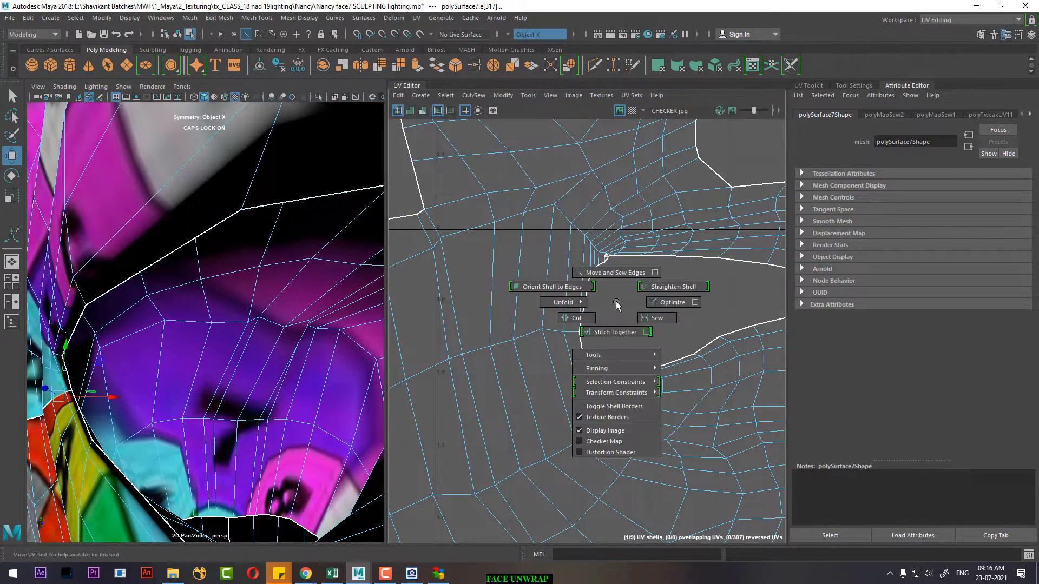
{"action": "left_click", "coordinate": [658, 321]}
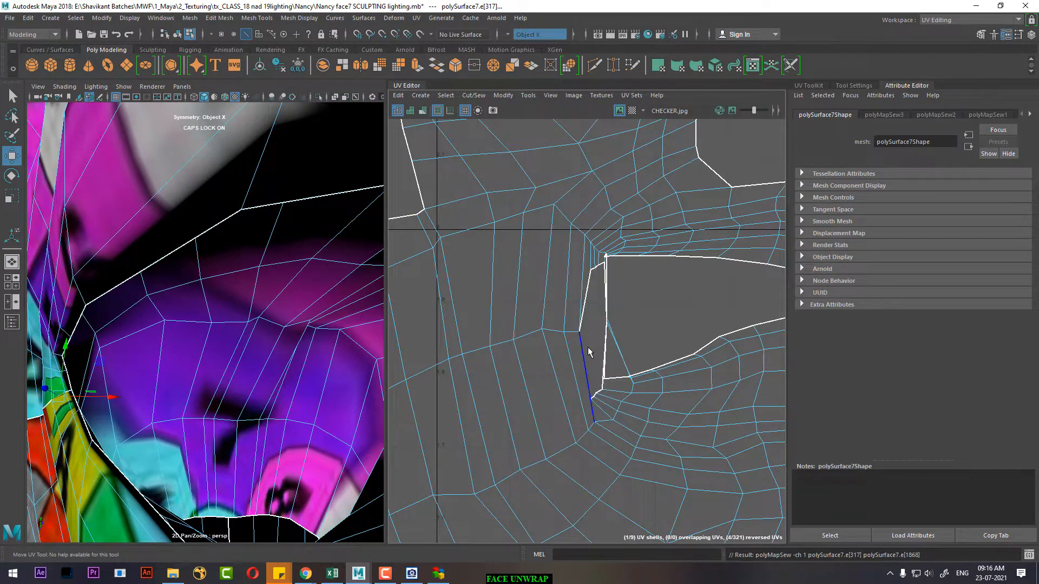
{"action": "left_click", "coordinate": [594, 397]}
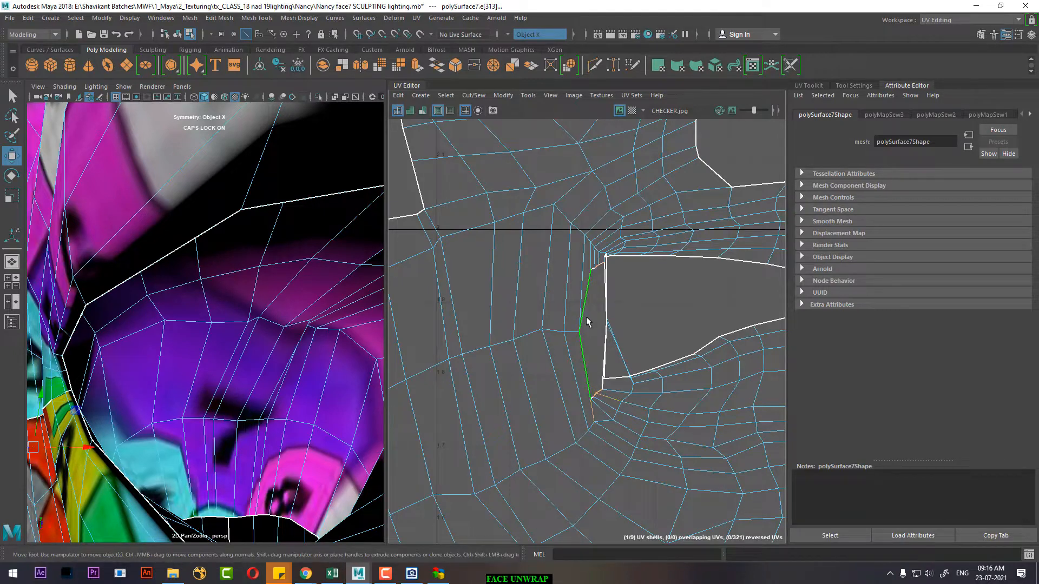
{"action": "right_click_drag", "start_coordinate": [586, 318], "coordinate": [625, 346], "text": "shift"}
Step: Select the UVs around the mouth opening and across the rejoined cheeks and relax them
{"action": "right_click_drag", "start_coordinate": [587, 391], "coordinate": [514, 309], "text": "alt"}
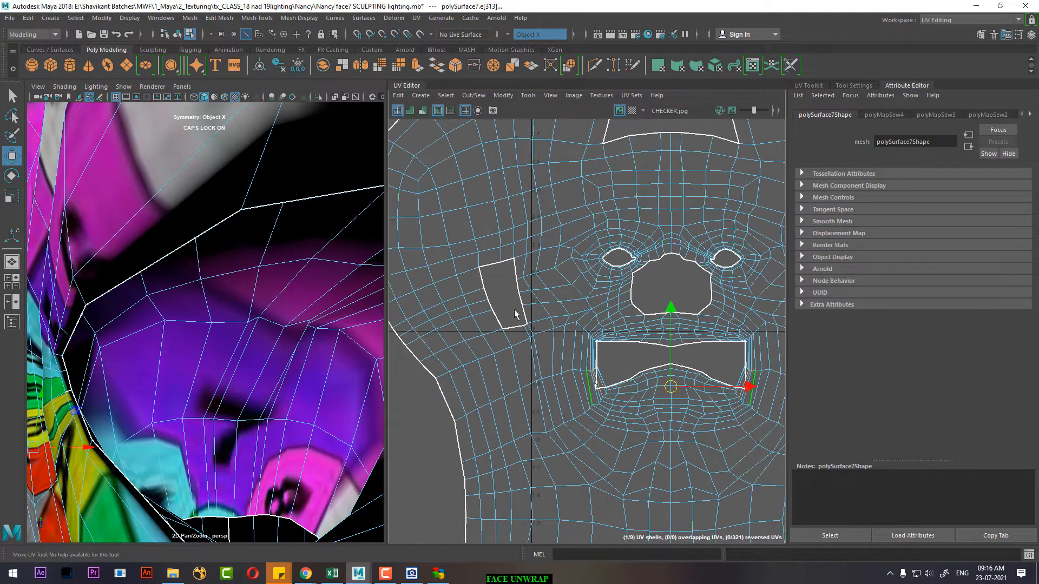
{"action": "middle_click_drag", "start_coordinate": [670, 376], "coordinate": [556, 321], "text": "alt"}
{"action": "right_click_drag", "start_coordinate": [556, 321], "coordinate": [515, 315], "text": "alt"}
{"action": "right_click_drag", "start_coordinate": [581, 346], "coordinate": [643, 306]}
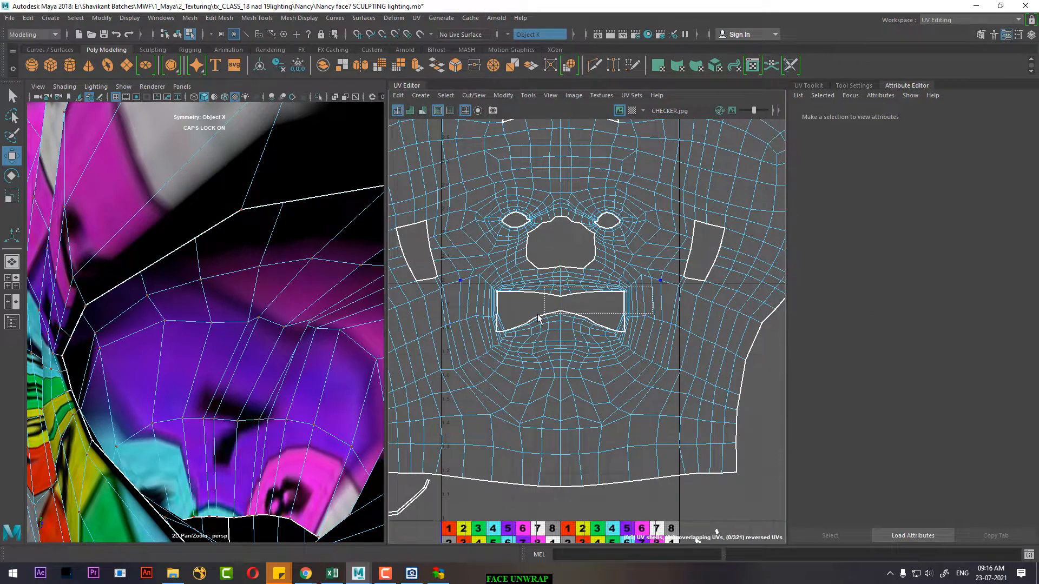
{"action": "left_click_drag", "start_coordinate": [538, 319], "coordinate": [474, 348]}
{"action": "middle_click_drag", "start_coordinate": [536, 359], "coordinate": [636, 338], "text": "alt"}
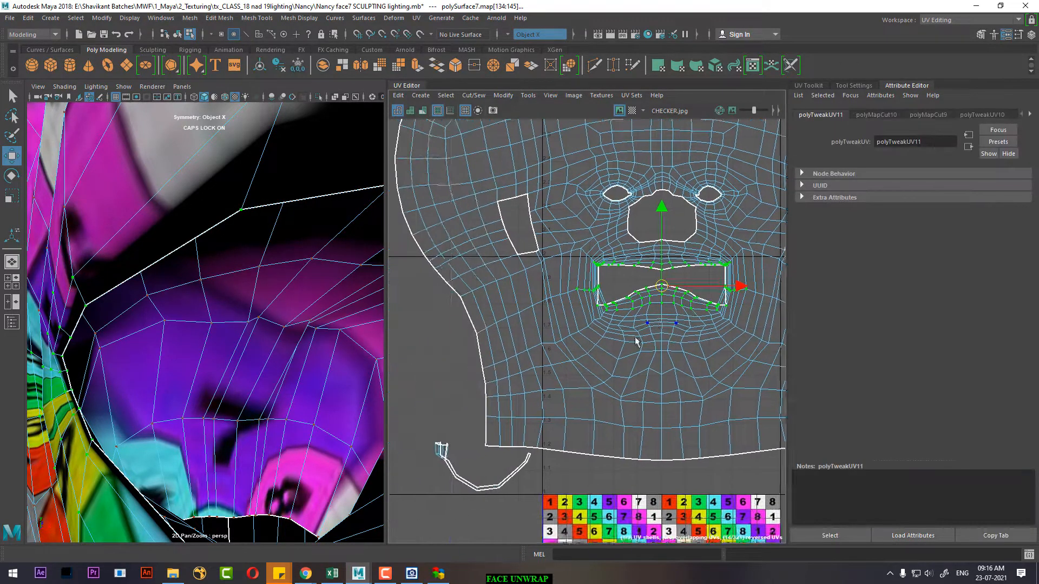
{"action": "right_click_drag", "start_coordinate": [637, 339], "coordinate": [579, 313], "text": "alt"}
{"action": "left_click_drag", "start_coordinate": [461, 257], "coordinate": [605, 378], "text": "shift"}
{"action": "right_click_drag", "start_coordinate": [580, 318], "coordinate": [465, 273], "text": "shift"}
{"action": "right_click_drag", "start_coordinate": [514, 304], "coordinate": [443, 313], "text": "shift"}
Step: Relax the upper-lip UVs, followed by all UVs around the mouth opening
{"action": "scroll", "coordinate": [643, 328], "scroll_direction": "up", "scroll_amount": 3}
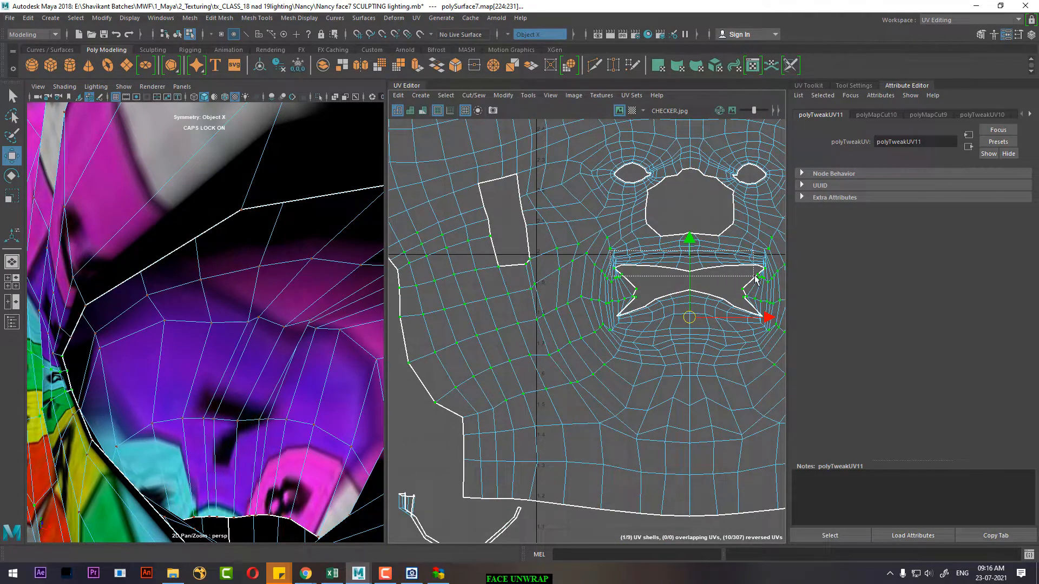
{"action": "left_click_drag", "start_coordinate": [683, 250], "coordinate": [771, 280]}
{"action": "right_click_drag", "start_coordinate": [735, 243], "coordinate": [615, 240], "text": "shift"}
{"action": "scroll", "coordinate": [634, 281], "scroll_direction": "up", "scroll_amount": 2}
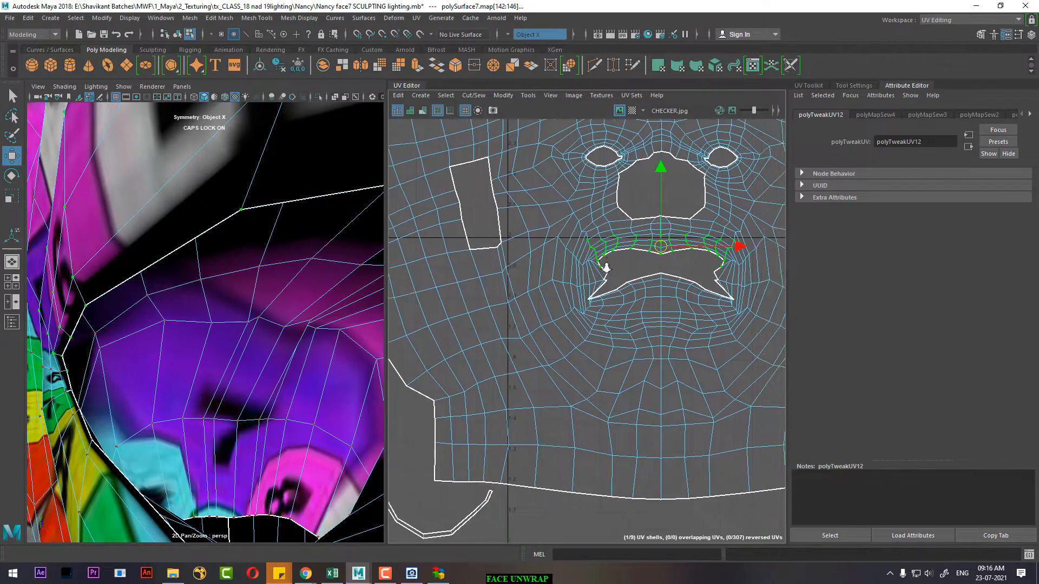
{"action": "left_click_drag", "start_coordinate": [572, 237], "coordinate": [778, 319]}
{"action": "right_click_drag", "start_coordinate": [715, 241], "coordinate": [601, 241], "text": "shift"}
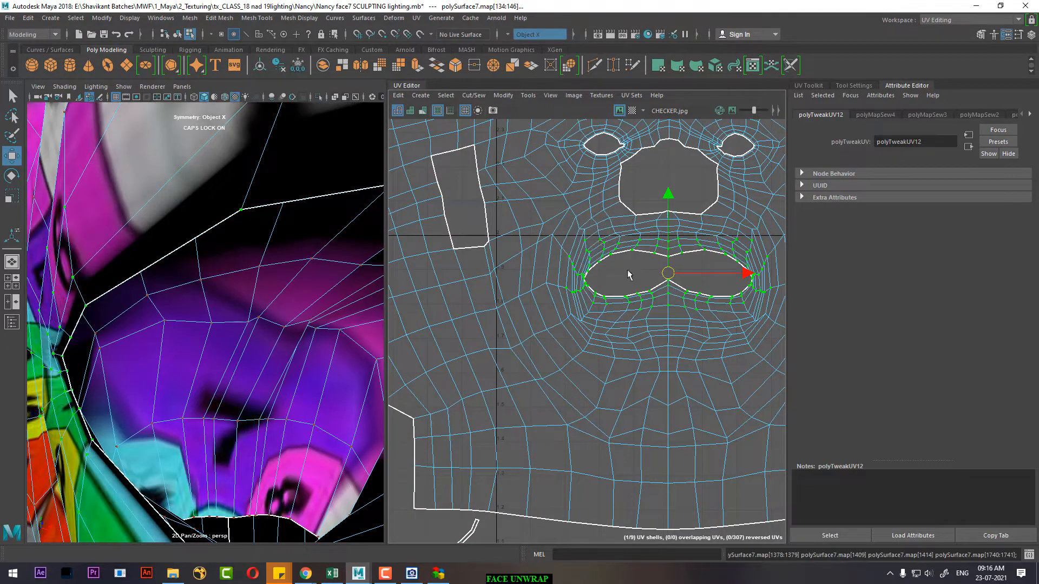
Step: Examine the checker pattern around the lips and mouth corners on the 3D head against the mouth UVs
{"action": "key", "text": "a"}
{"action": "right_click_drag", "start_coordinate": [181, 320], "coordinate": [245, 295], "text": "alt"}
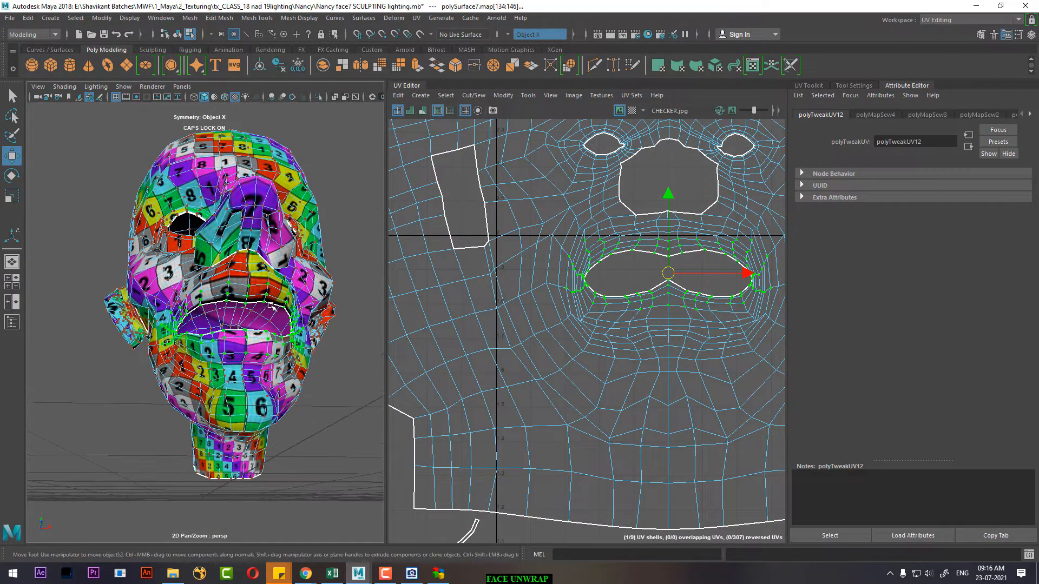
{"action": "left_click_drag", "start_coordinate": [239, 373], "coordinate": [199, 413], "text": "alt"}
{"action": "scroll", "coordinate": [643, 352], "scroll_direction": "up", "scroll_amount": 3}
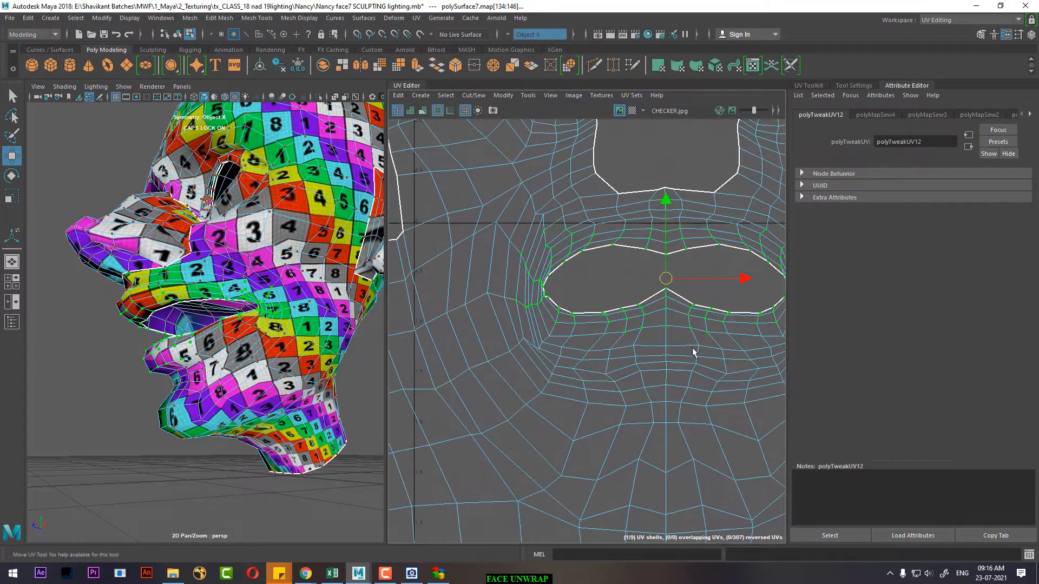
{"action": "left_click", "coordinate": [701, 290]}
{"action": "left_click", "coordinate": [670, 292]}
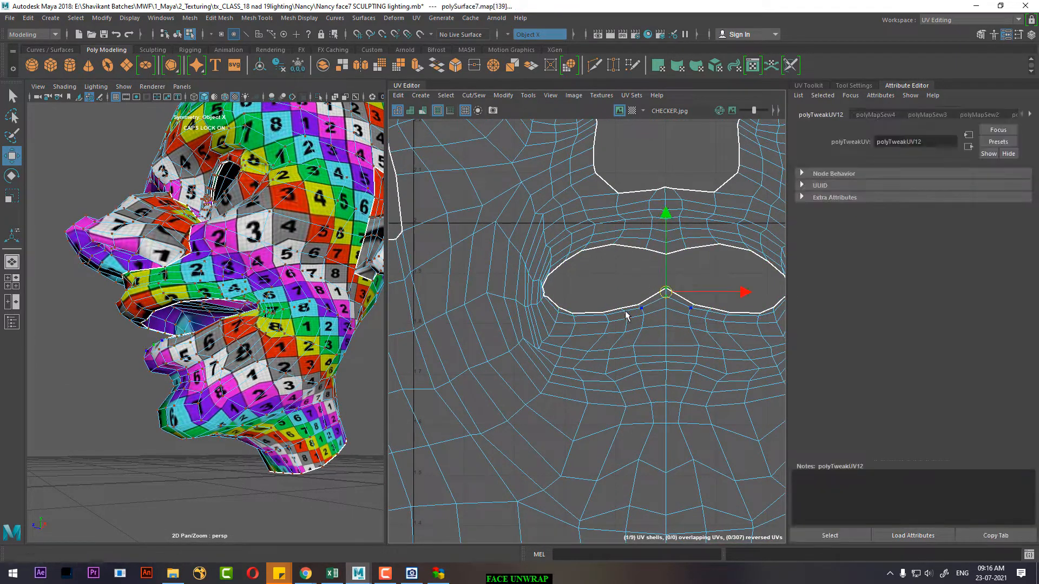
{"action": "left_click_drag", "start_coordinate": [214, 357], "coordinate": [238, 356], "text": "alt"}
{"action": "scroll", "coordinate": [277, 355], "scroll_direction": "up", "scroll_amount": 6}
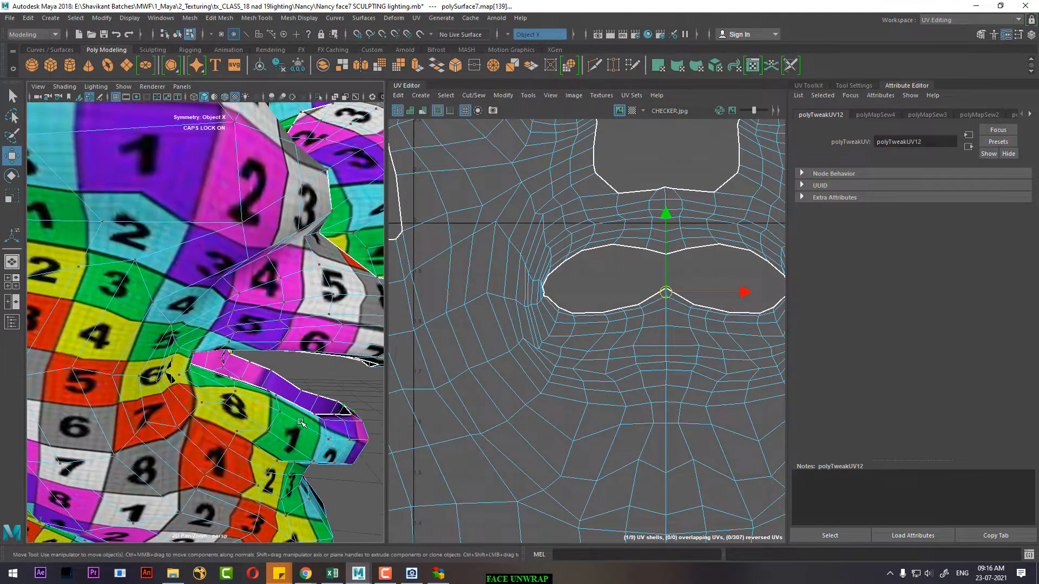
{"action": "scroll", "coordinate": [606, 290], "scroll_direction": "up", "scroll_amount": 2}
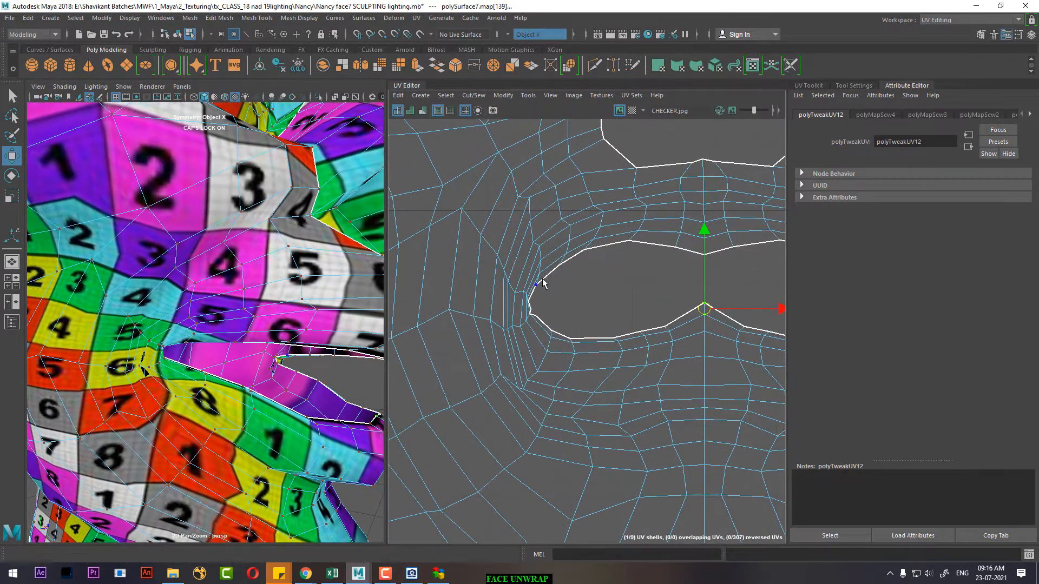
{"action": "scroll", "coordinate": [621, 313], "scroll_direction": "down", "scroll_amount": 5}
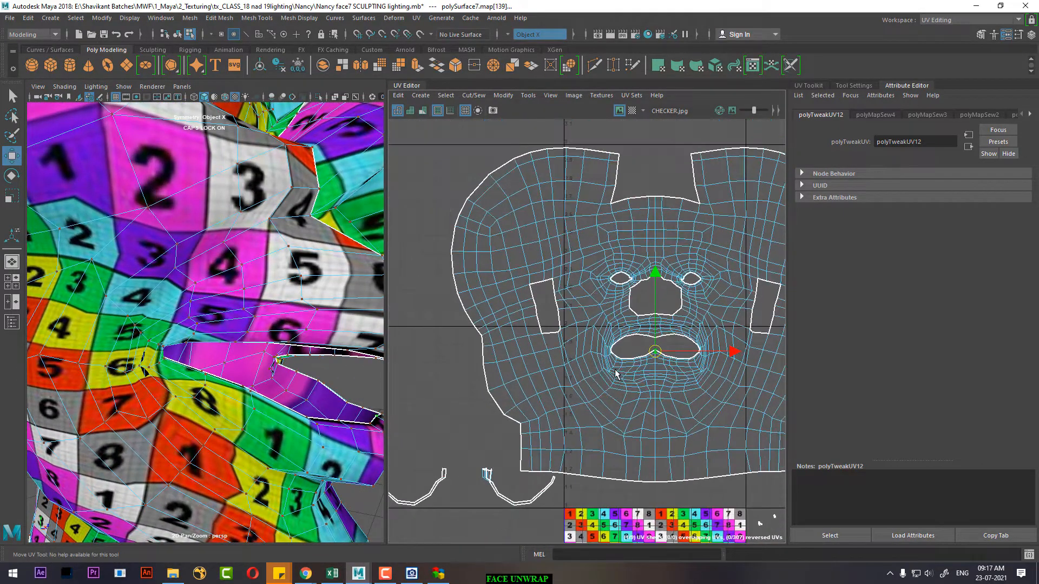
Step: Expand the selection to the whole face UV shell and convert it to the shell's border UVs
{"action": "right_click", "coordinate": [602, 344], "text": "ctrl"}
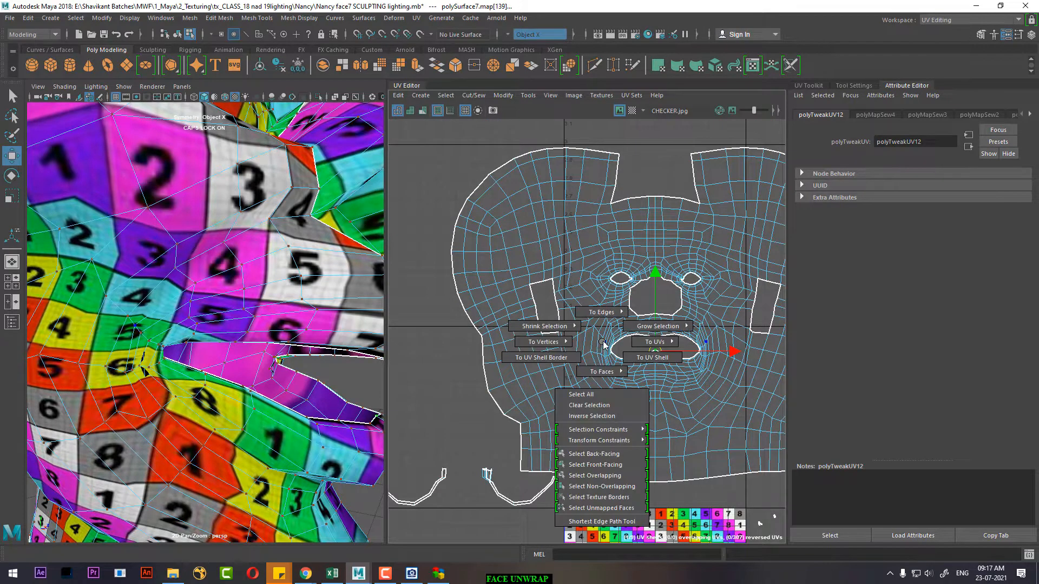
{"action": "left_click", "coordinate": [643, 358]}
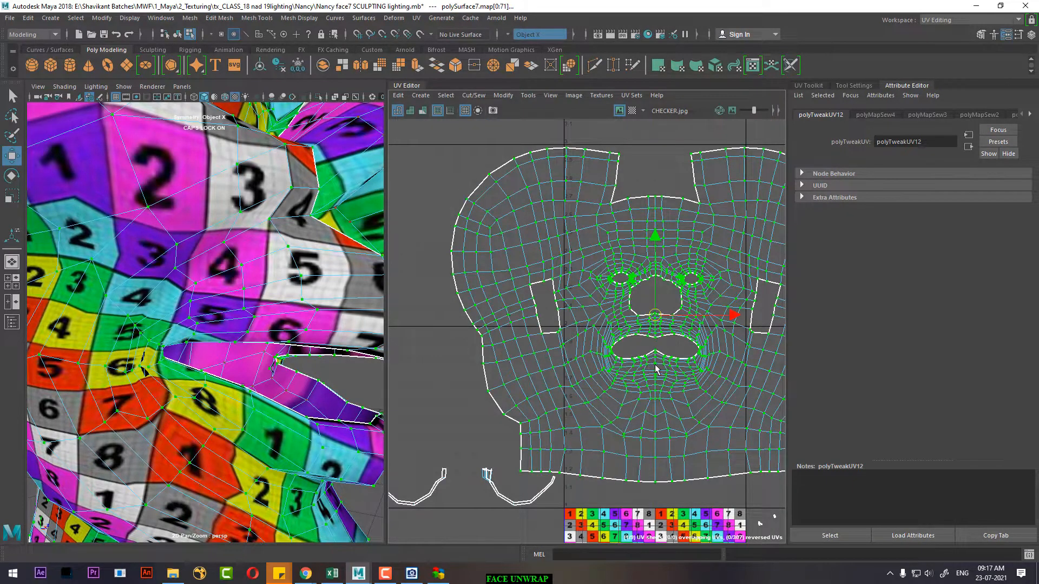
{"action": "right_click", "coordinate": [623, 328], "text": "ctrl"}
{"action": "left_click", "coordinate": [557, 342]}
{"action": "right_click_drag", "start_coordinate": [577, 378], "coordinate": [560, 359], "text": "alt"}
{"action": "middle_click_drag", "start_coordinate": [617, 364], "coordinate": [583, 300], "text": "alt"}
{"action": "middle_click_drag", "start_coordinate": [512, 322], "coordinate": [550, 361], "text": "alt"}
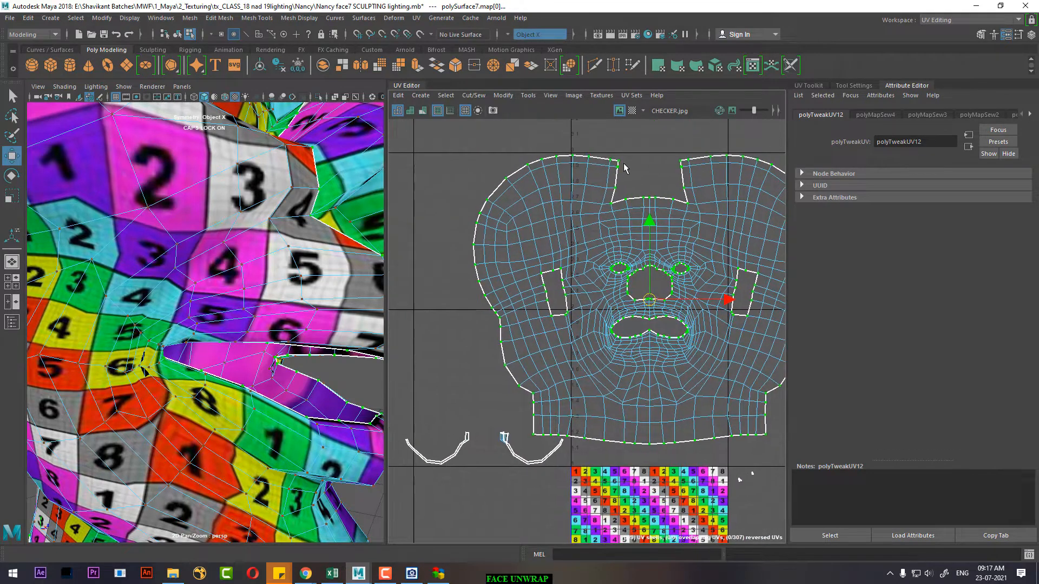
Step: Deselect the outer, eye and nose border UVs and relax the remaining mouth-opening border
{"action": "left_click_drag", "start_coordinate": [636, 150], "coordinate": [435, 237], "text": "ctrl"}
{"action": "left_click_drag", "start_coordinate": [443, 192], "coordinate": [574, 410], "text": "ctrl"}
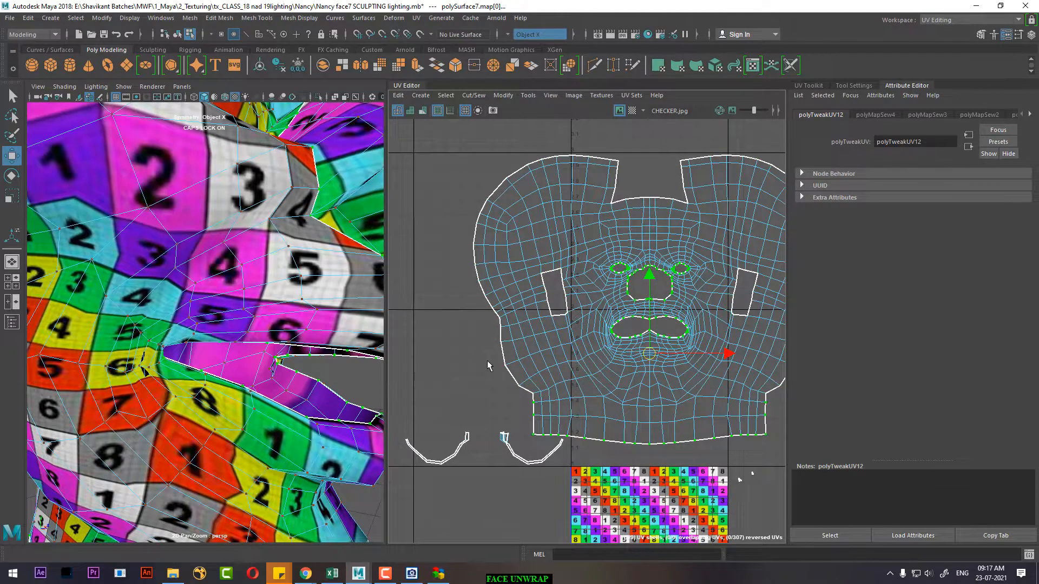
{"action": "left_click_drag", "start_coordinate": [490, 363], "coordinate": [781, 481], "text": "ctrl"}
{"action": "right_click_drag", "start_coordinate": [644, 425], "coordinate": [678, 425], "text": "alt"}
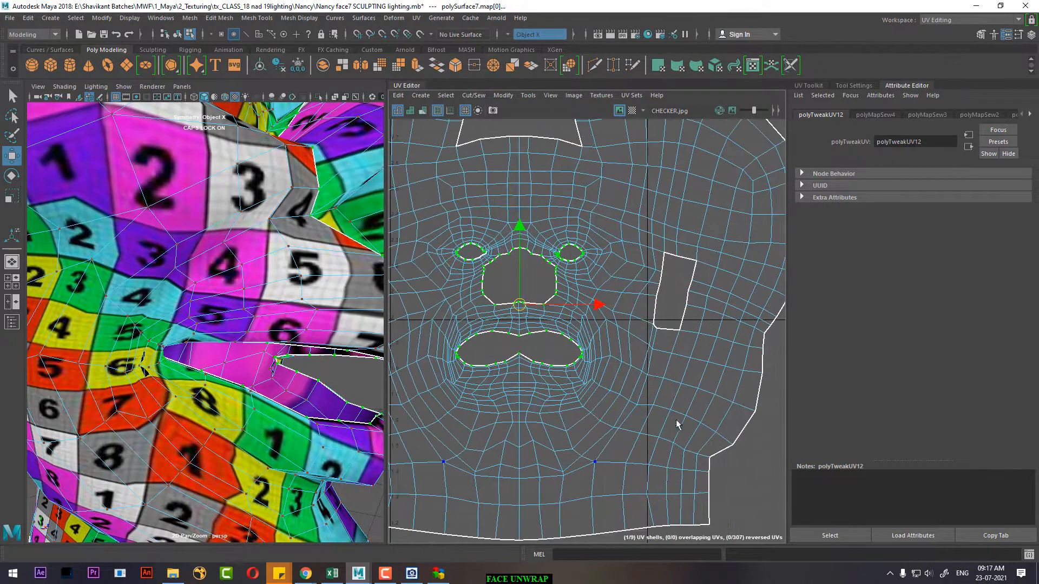
{"action": "left_click_drag", "start_coordinate": [614, 218], "coordinate": [426, 323], "text": "ctrl"}
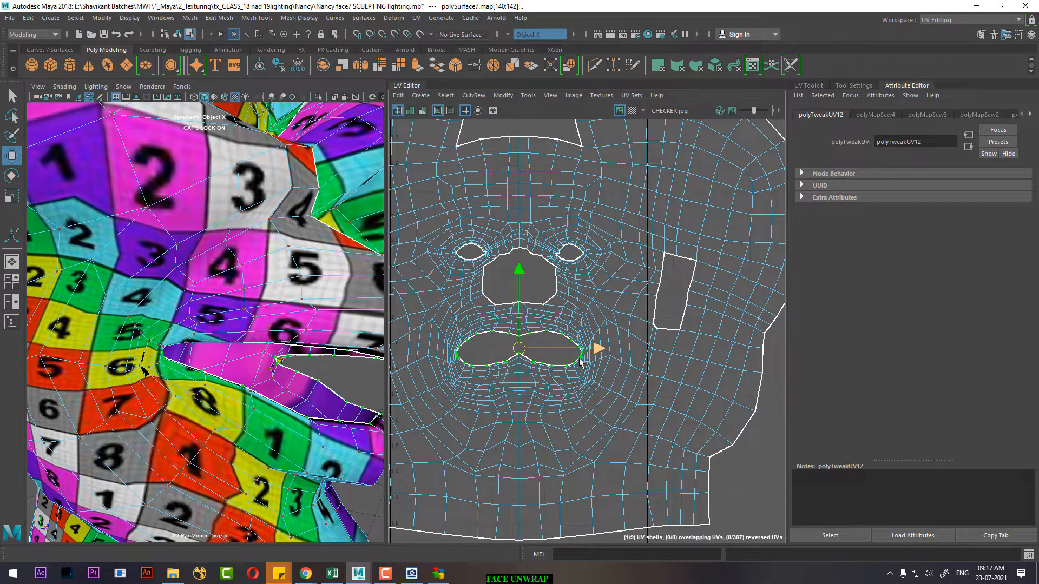
{"action": "right_click_drag", "start_coordinate": [595, 357], "coordinate": [535, 284], "text": "alt"}
{"action": "right_click_drag", "start_coordinate": [657, 281], "coordinate": [554, 251], "text": "shift"}
{"action": "right_click_drag", "start_coordinate": [688, 273], "coordinate": [566, 288], "text": "shift"}
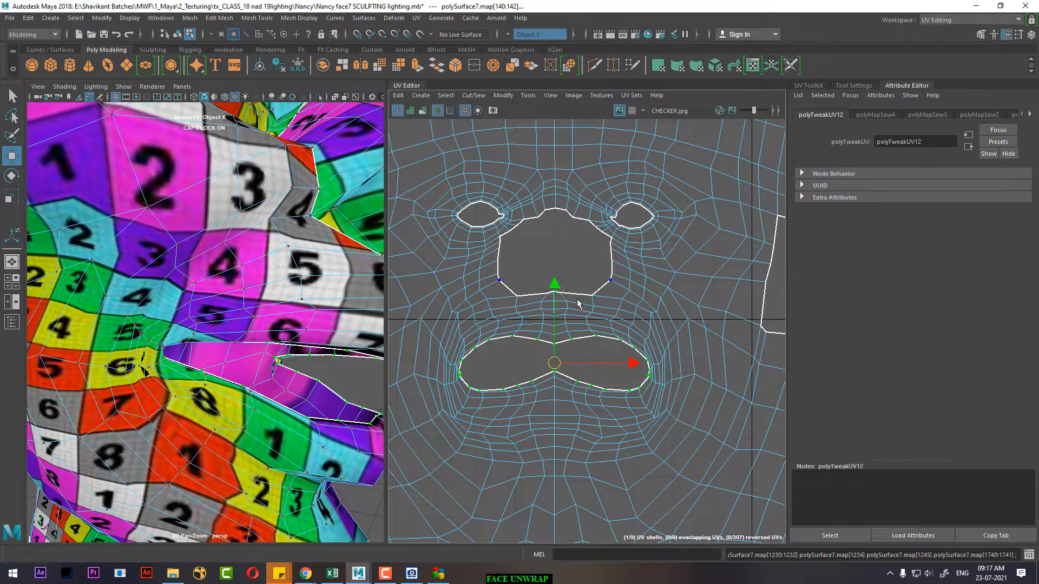
Step: Select the open border edge at the mouth corner, move and sew it on both sides, and clear the selection
{"action": "scroll", "coordinate": [611, 346], "scroll_direction": "up", "scroll_amount": 8}
{"action": "middle_click_drag", "start_coordinate": [709, 435], "coordinate": [544, 359], "text": "alt"}
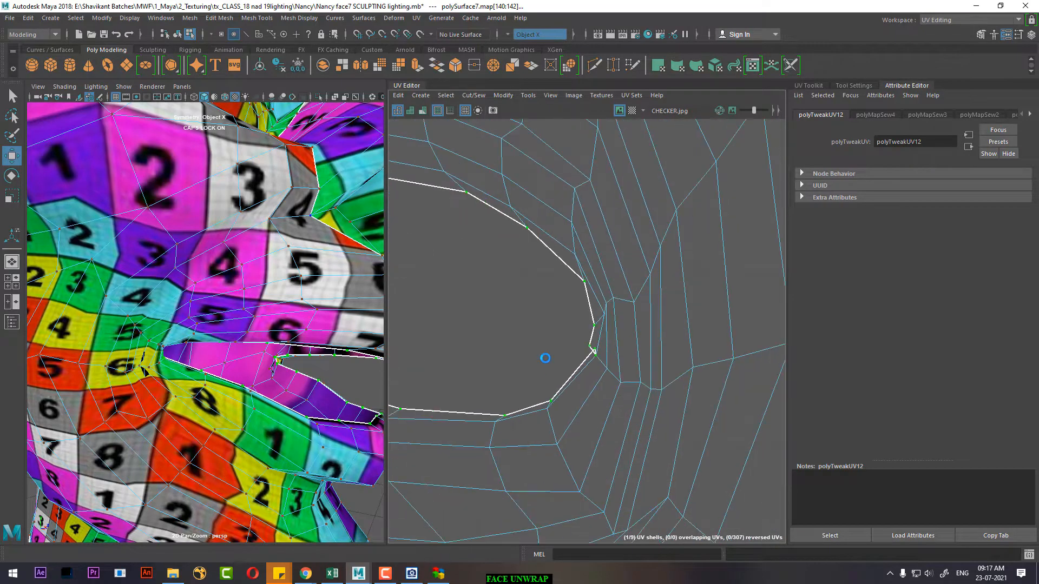
{"action": "scroll", "coordinate": [545, 357], "scroll_direction": "up", "scroll_amount": 3}
{"action": "right_click_drag", "start_coordinate": [651, 405], "coordinate": [638, 214]}
{"action": "left_click", "coordinate": [621, 351]}
{"action": "middle_click_drag", "start_coordinate": [552, 222], "coordinate": [596, 378], "text": "alt"}
{"action": "scroll", "coordinate": [595, 378], "scroll_direction": "down", "scroll_amount": 8}
{"action": "middle_click_drag", "start_coordinate": [529, 378], "coordinate": [603, 313], "text": "alt"}
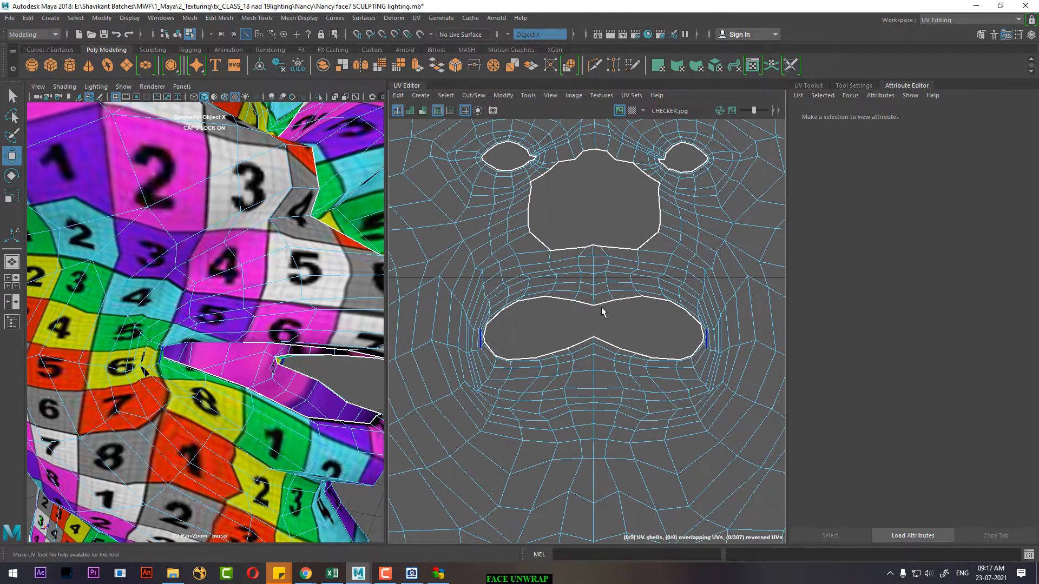
{"action": "left_click", "coordinate": [599, 333]}
Step: Examine the checker pattern on the 3D head from several angles and compare it with the full UV layout
{"action": "scroll", "coordinate": [292, 393], "scroll_direction": "down", "scroll_amount": 5}
{"action": "left_click", "coordinate": [292, 392]}
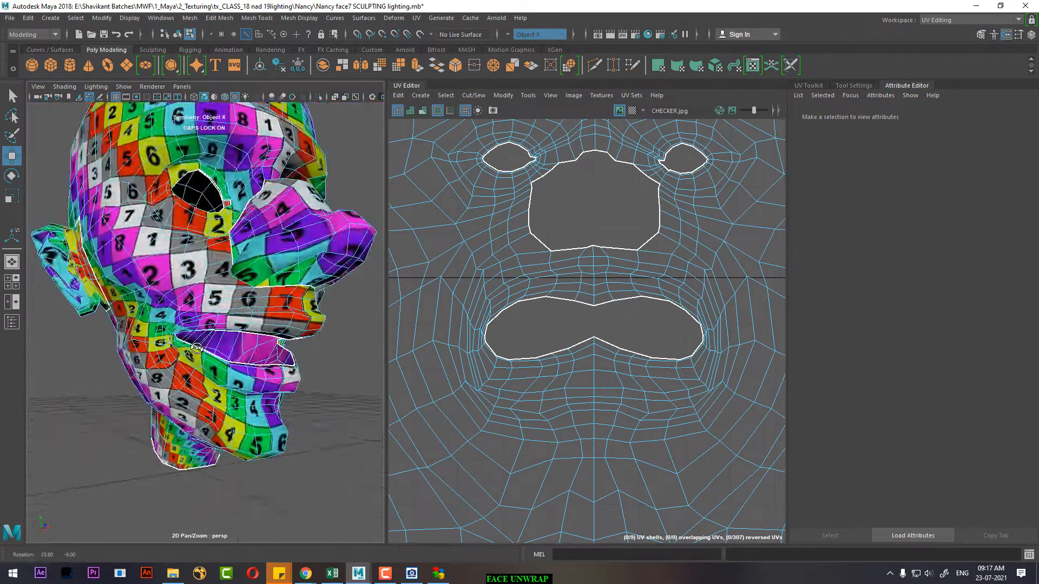
{"action": "left_click_drag", "start_coordinate": [292, 392], "coordinate": [257, 341], "text": "alt"}
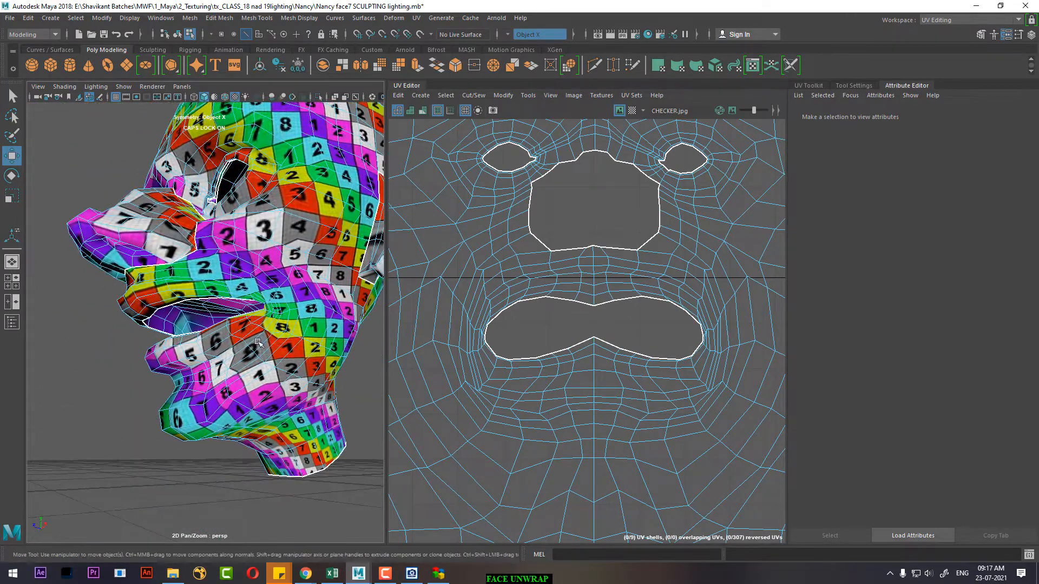
{"action": "left_click_drag", "start_coordinate": [222, 382], "coordinate": [232, 445], "text": "alt"}
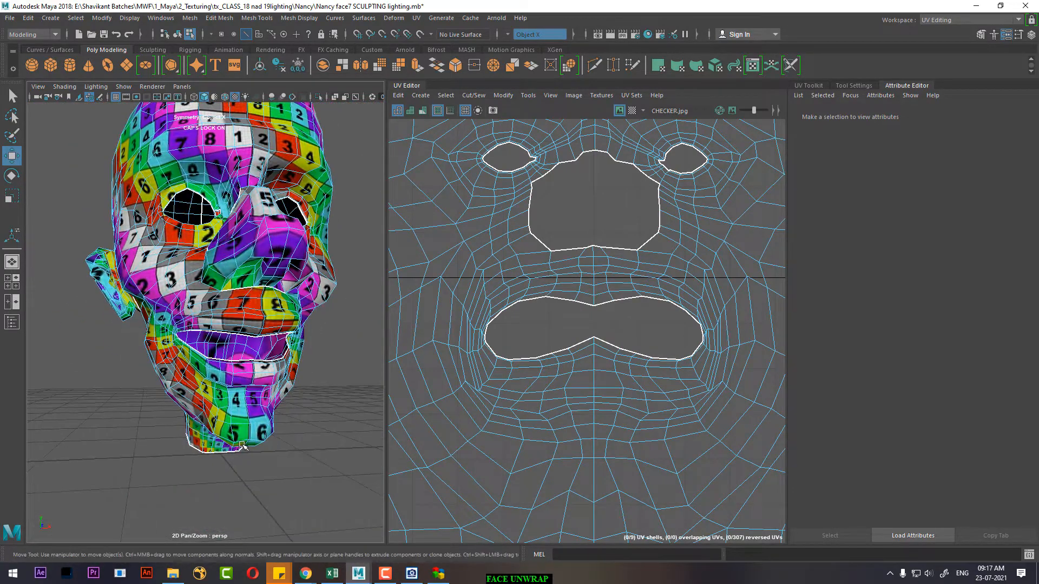
{"action": "scroll", "coordinate": [562, 305], "scroll_direction": "down", "scroll_amount": 10}
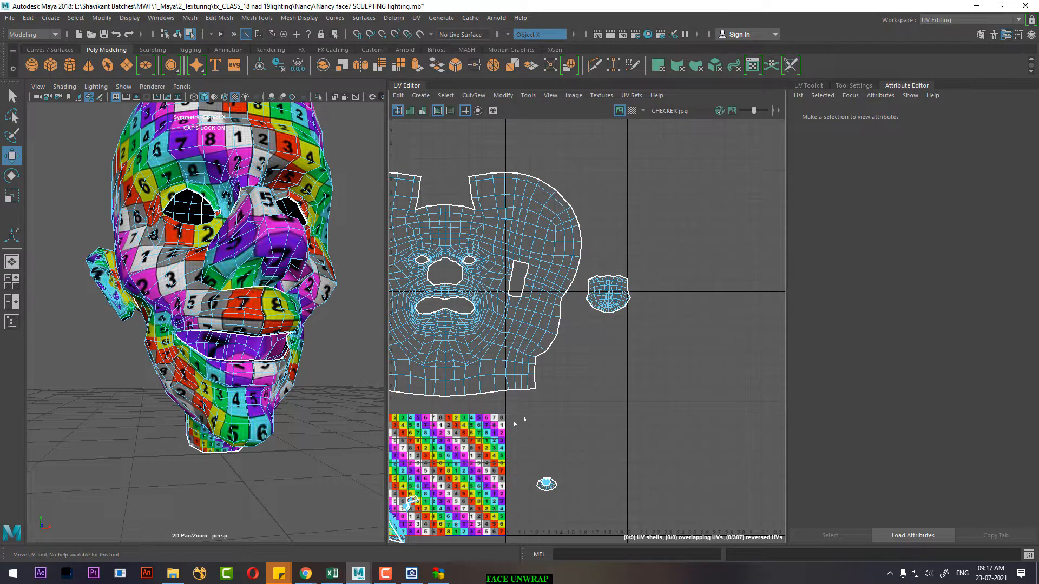
{"action": "scroll", "coordinate": [668, 255], "scroll_direction": "down", "scroll_amount": 2}
{"action": "middle_click_drag", "start_coordinate": [535, 291], "coordinate": [653, 238], "text": "alt"}
{"action": "scroll", "coordinate": [652, 238], "scroll_direction": "down", "scroll_amount": 3}
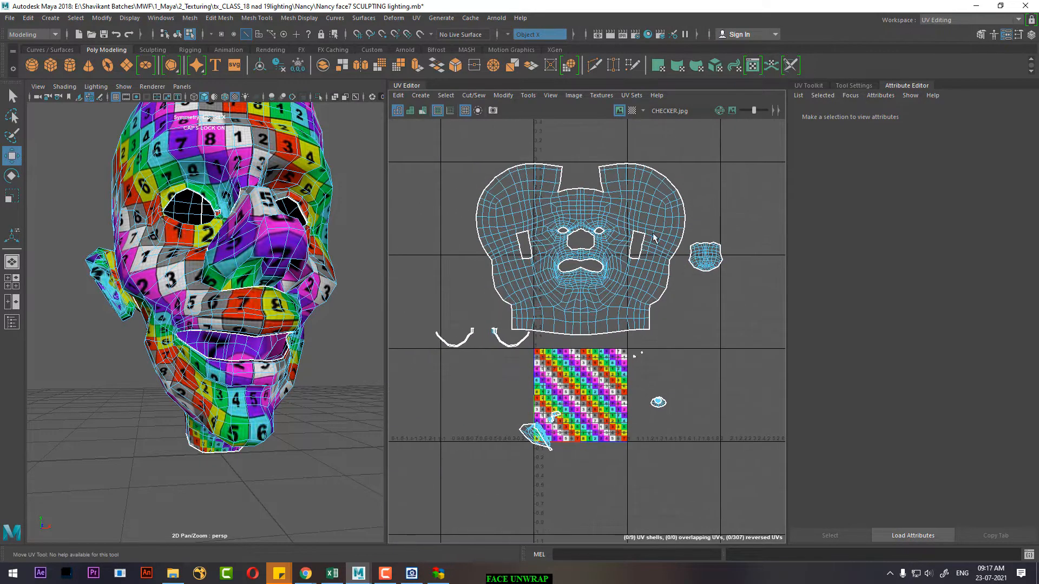
{"action": "left_click_drag", "start_coordinate": [280, 288], "coordinate": [319, 303], "text": "alt"}
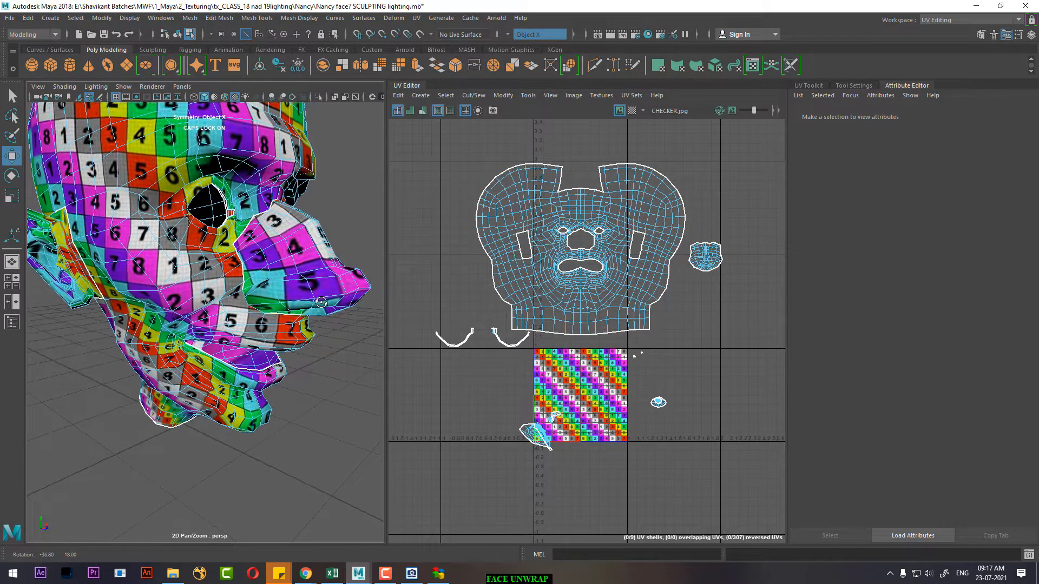
Step: Cut the UV edges running across both cheeks from beside the nose opening through the ear cutouts to the outer border
{"action": "right_click_drag", "start_coordinate": [583, 250], "coordinate": [706, 251], "text": "alt"}
{"action": "scroll", "coordinate": [626, 249], "scroll_direction": "up", "scroll_amount": 1}
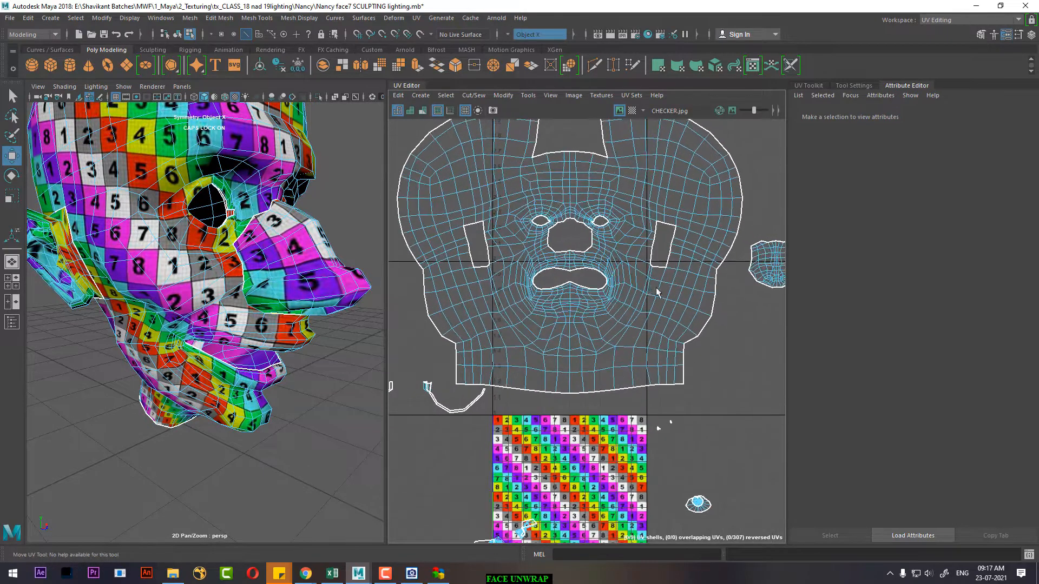
{"action": "right_click_drag", "start_coordinate": [606, 233], "coordinate": [606, 204]}
{"action": "left_click", "coordinate": [624, 246]}
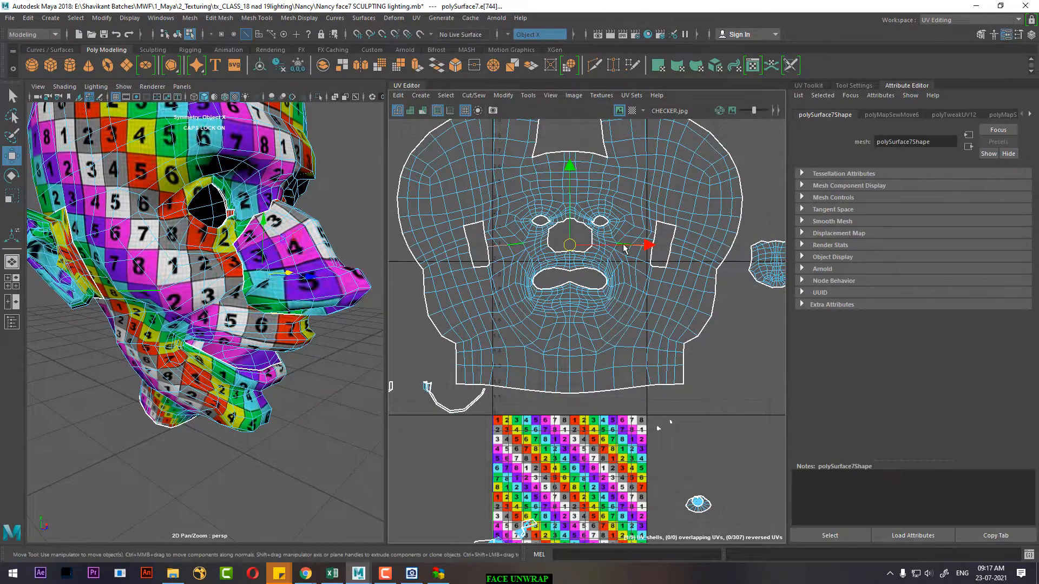
{"action": "double_click", "coordinate": [463, 253], "text": "shift"}
{"action": "right_click_drag", "start_coordinate": [585, 215], "coordinate": [517, 249], "text": "shift"}
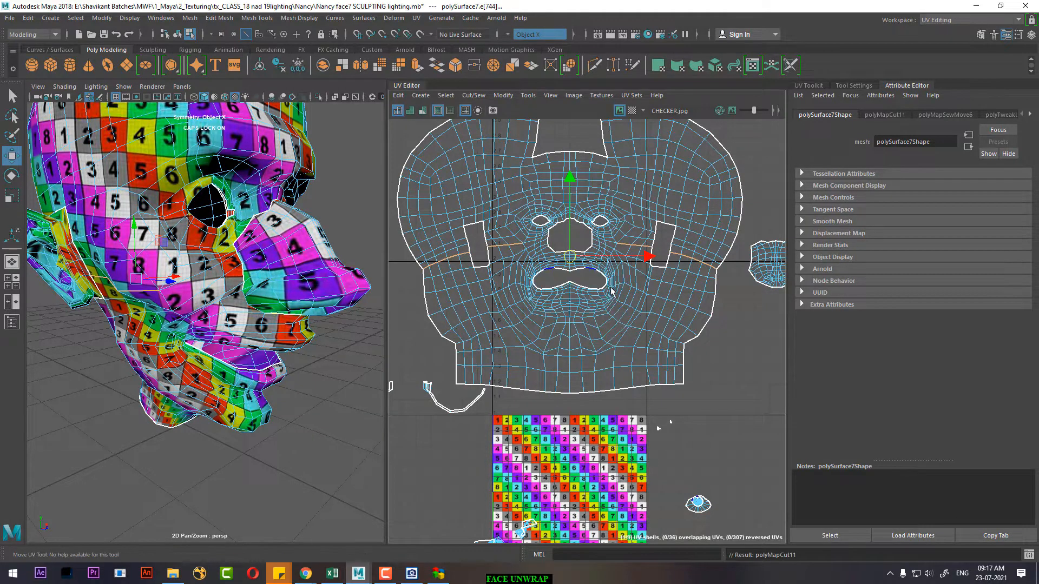
Step: Check the shell with a UV selection and cut the remaining edges beside the nose opening to separate the upper face
{"action": "scroll", "coordinate": [611, 290], "scroll_direction": "down", "scroll_amount": 2}
{"action": "right_click_drag", "start_coordinate": [632, 192], "coordinate": [676, 187]}
{"action": "left_click_drag", "start_coordinate": [716, 169], "coordinate": [626, 190]}
{"action": "right_click_drag", "start_coordinate": [600, 201], "coordinate": [711, 309], "text": "ctrl"}
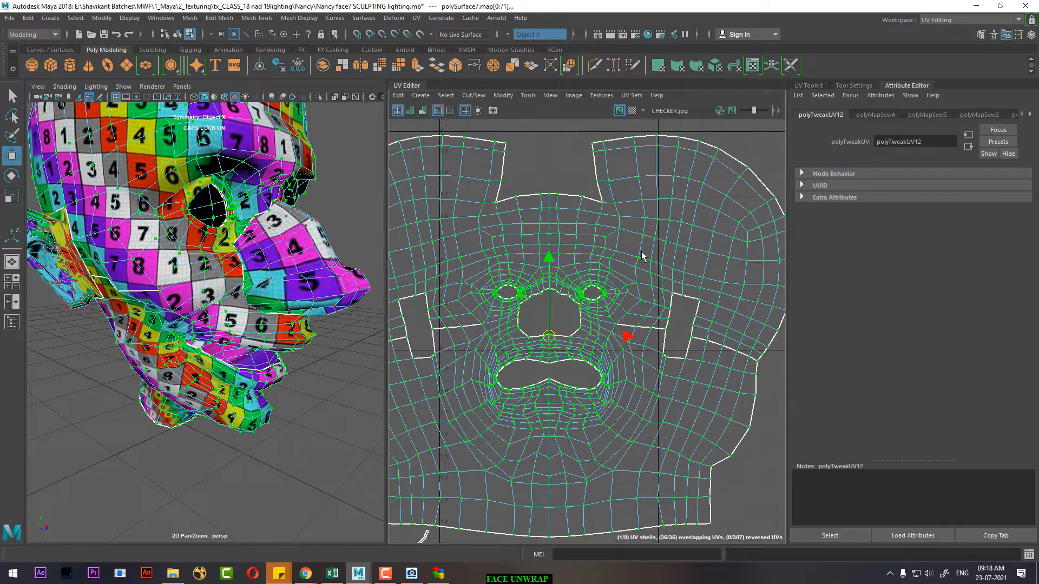
{"action": "right_click_drag", "start_coordinate": [642, 253], "coordinate": [640, 219]}
{"action": "key", "text": "shift+x"}
Step: Select the whole upper-face UV shell and move it straight up, clear of the lower-face shell
{"action": "right_click_drag", "start_coordinate": [576, 269], "coordinate": [624, 268]}
{"action": "left_click", "coordinate": [661, 209]}
{"action": "right_click_drag", "start_coordinate": [606, 227], "coordinate": [653, 240], "text": "ctrl"}
{"action": "right_click_drag", "start_coordinate": [656, 319], "coordinate": [572, 208], "text": "alt"}
{"action": "left_click_drag", "start_coordinate": [588, 211], "coordinate": [589, 140]}
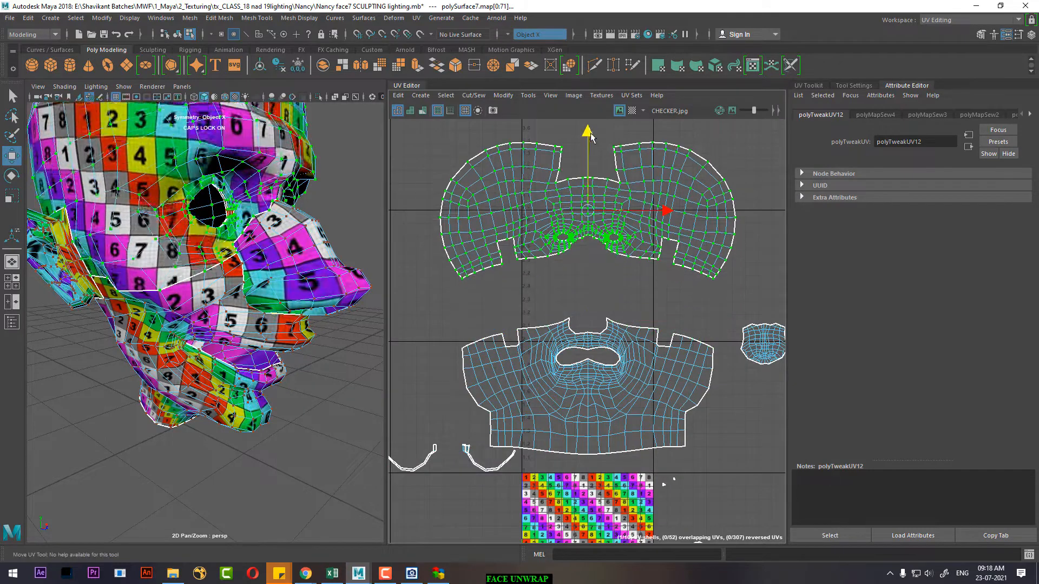
Step: Select the whole nose UV shell and move it between the upper-face and lower-face shells
{"action": "left_click", "coordinate": [750, 333]}
{"action": "right_click_drag", "start_coordinate": [723, 328], "coordinate": [777, 369], "text": "ctrl"}
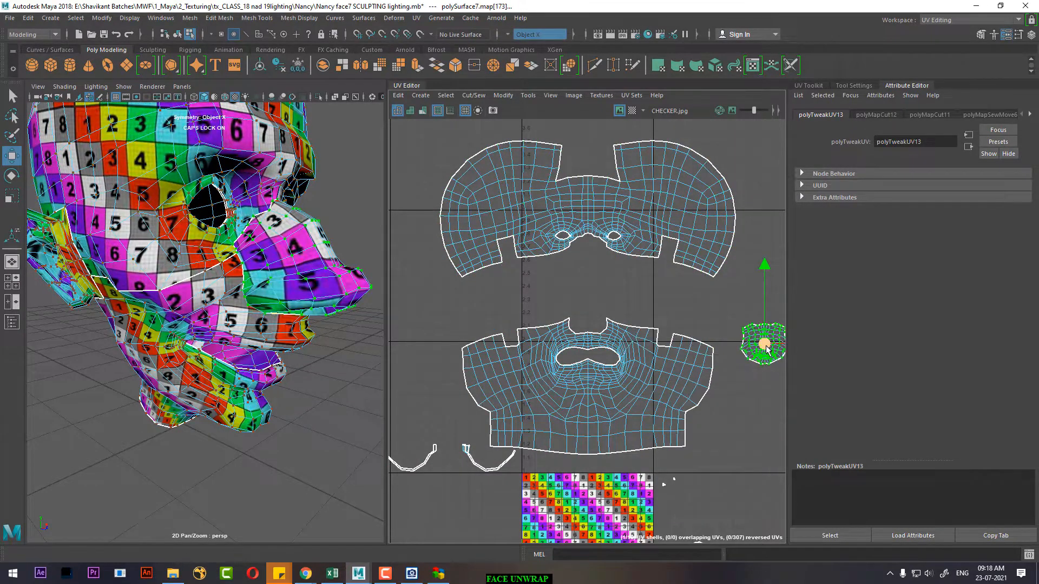
{"action": "left_click_drag", "start_coordinate": [760, 349], "coordinate": [596, 287]}
Step: Select the whole lower-face UV shell and move it up against the bottom of the nose shell
{"action": "scroll", "coordinate": [579, 307], "scroll_direction": "up", "scroll_amount": 4}
{"action": "scroll", "coordinate": [606, 363], "scroll_direction": "down", "scroll_amount": 2}
{"action": "left_click_drag", "start_coordinate": [641, 340], "coordinate": [612, 362]}
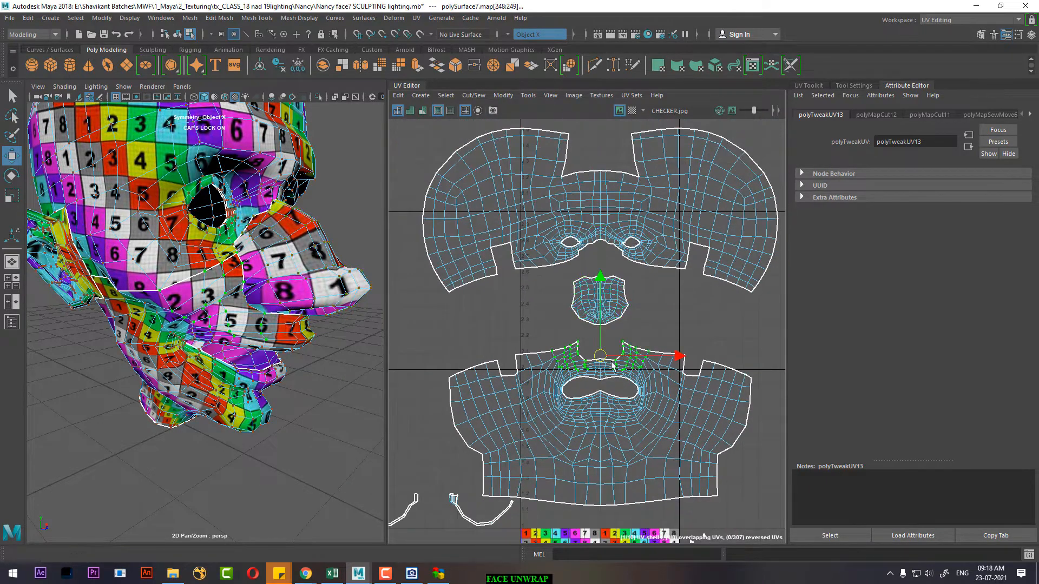
{"action": "right_click_drag", "start_coordinate": [612, 362], "coordinate": [678, 389], "text": "ctrl"}
{"action": "left_click_drag", "start_coordinate": [601, 424], "coordinate": [601, 399]}
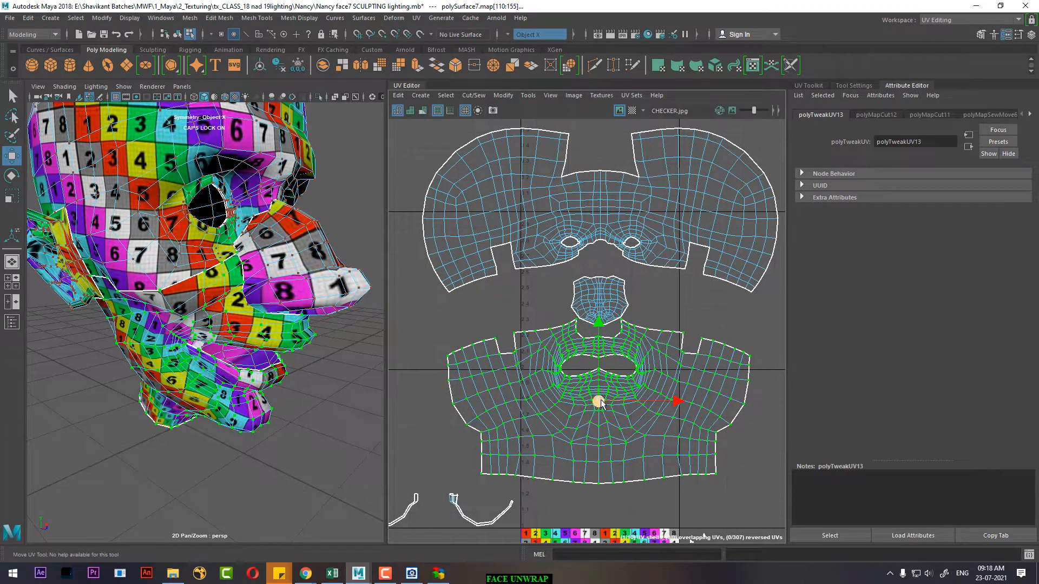
Step: Try to scale the lower-face UV shell and reposition it to fit the nose shell
{"action": "key", "text": "r"}
{"action": "mouse_move", "coordinate": [599, 403]}
{"action": "left_mouse_down"}
{"action": "mouse_move", "coordinate": [613, 398]}
{"action": "mouse_move", "coordinate": [606, 411]}
{"action": "left_mouse_up"}
{"action": "scroll", "coordinate": [613, 398], "scroll_direction": "up", "scroll_amount": 1}
{"action": "key", "text": "w"}
{"action": "scroll", "coordinate": [584, 379], "scroll_direction": "up", "scroll_amount": 2}
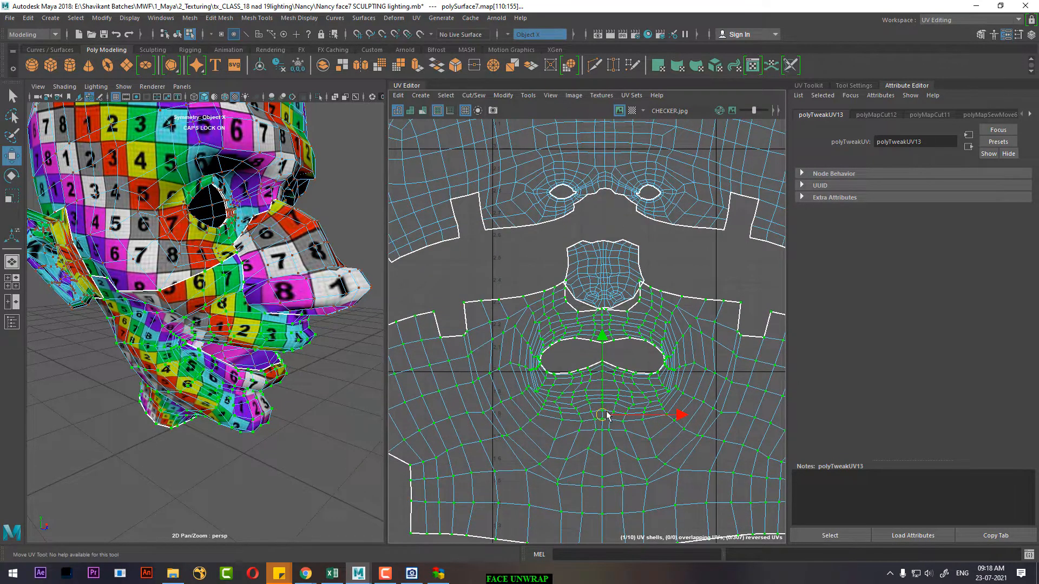
{"action": "middle_click_drag", "start_coordinate": [632, 322], "coordinate": [668, 283], "text": "alt"}
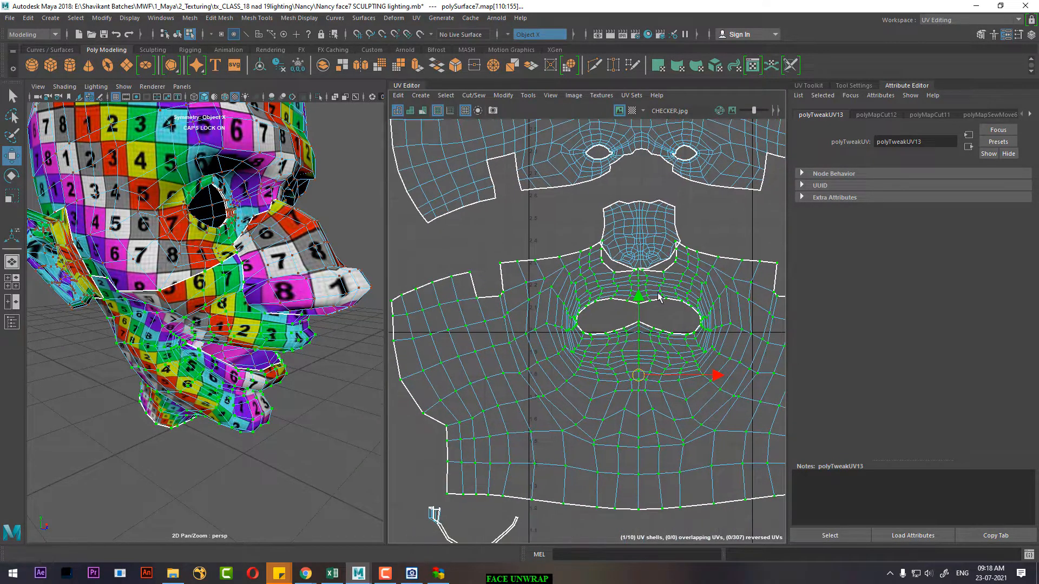
{"action": "scroll", "coordinate": [649, 250], "scroll_direction": "down", "scroll_amount": 2}
Step: Undo the stray UV selection and the last scaling and repositioning of the lower-face shell
{"action": "left_click_drag", "start_coordinate": [700, 199], "coordinate": [686, 218]}
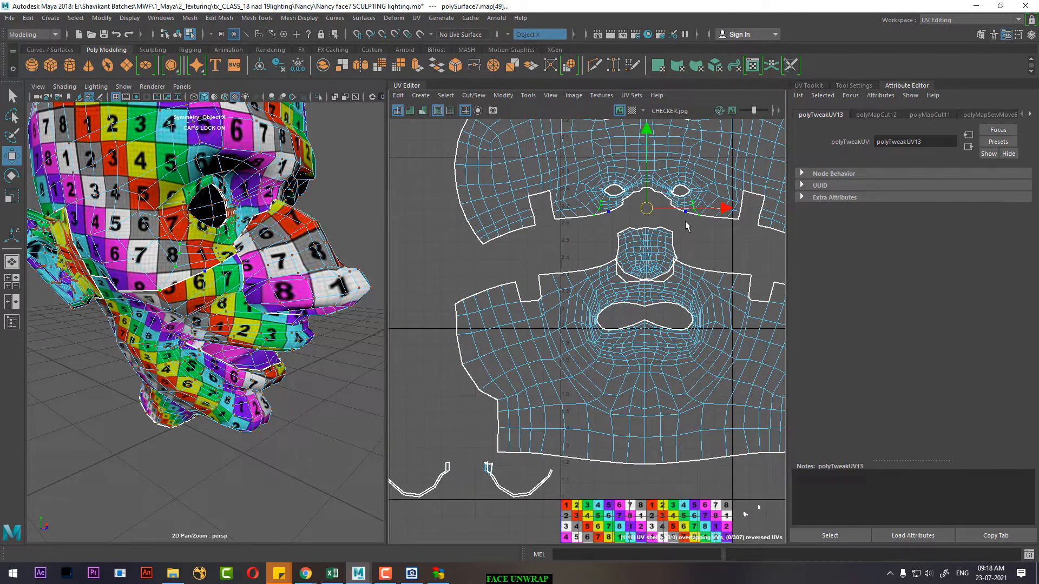
{"action": "key", "text": "ctrl+z"}
{"action": "key", "text": "ctrl+z"}
{"action": "key", "text": "ctrl+z"}
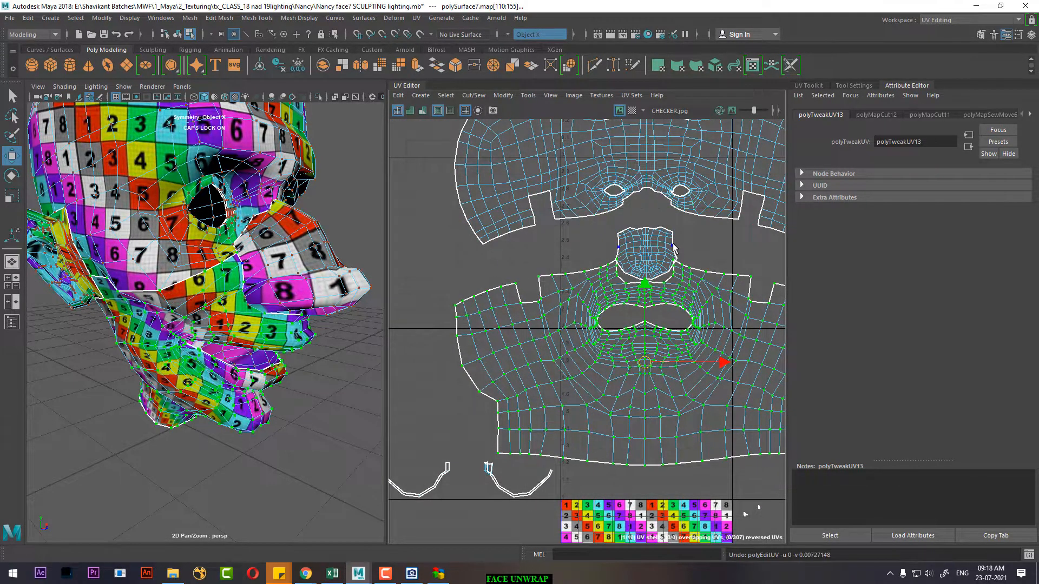
Step: Add the upper-face shell to the lower-face selection and scale both shells up together slightly
{"action": "left_click_drag", "start_coordinate": [705, 194], "coordinate": [691, 213], "text": "shift"}
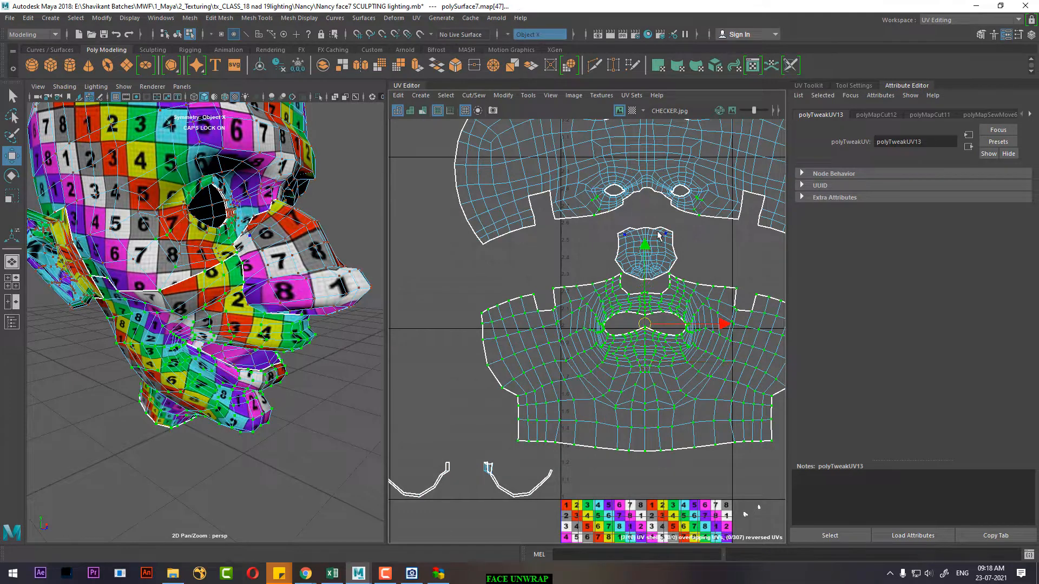
{"action": "right_click_drag", "start_coordinate": [653, 230], "coordinate": [686, 254], "text": "ctrl"}
{"action": "key", "text": "r"}
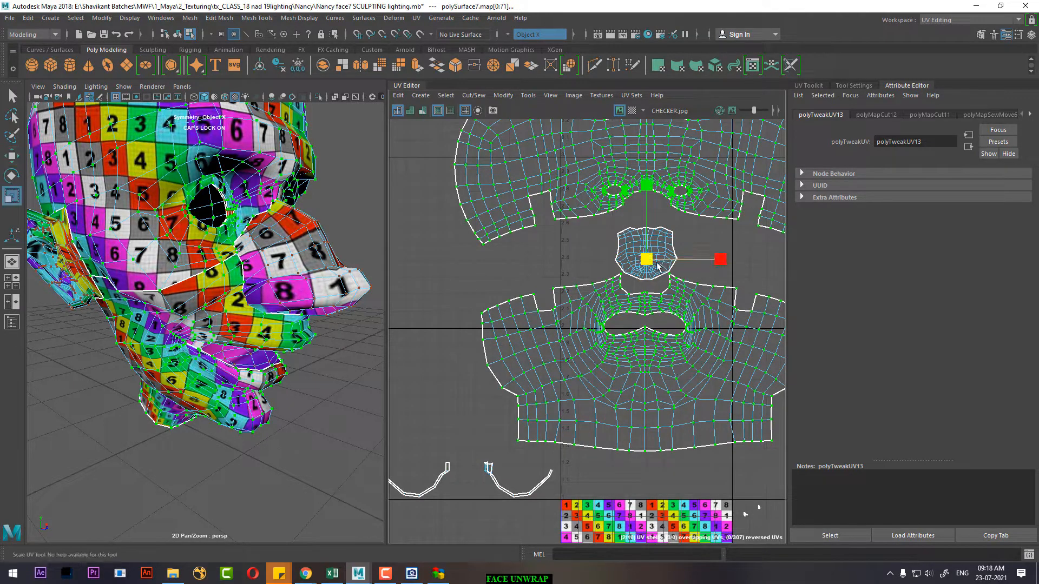
{"action": "left_click_drag", "start_coordinate": [648, 261], "coordinate": [657, 263]}
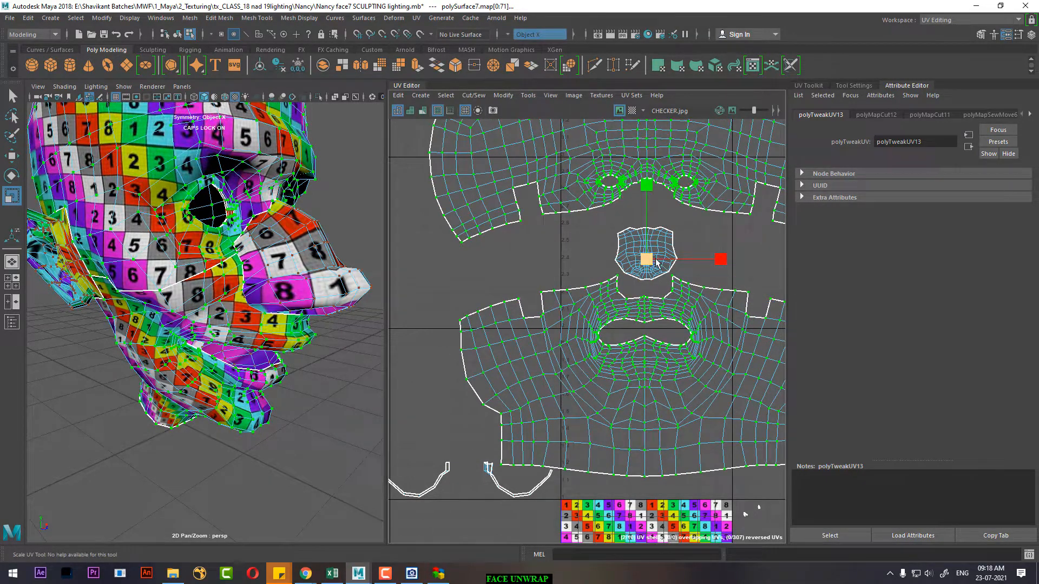
Step: Select only the lower-face UV shell and move it up until its nose opening meets the nose shell
{"action": "left_click", "coordinate": [703, 227]}
{"action": "right_click_drag", "start_coordinate": [700, 262], "coordinate": [689, 322]}
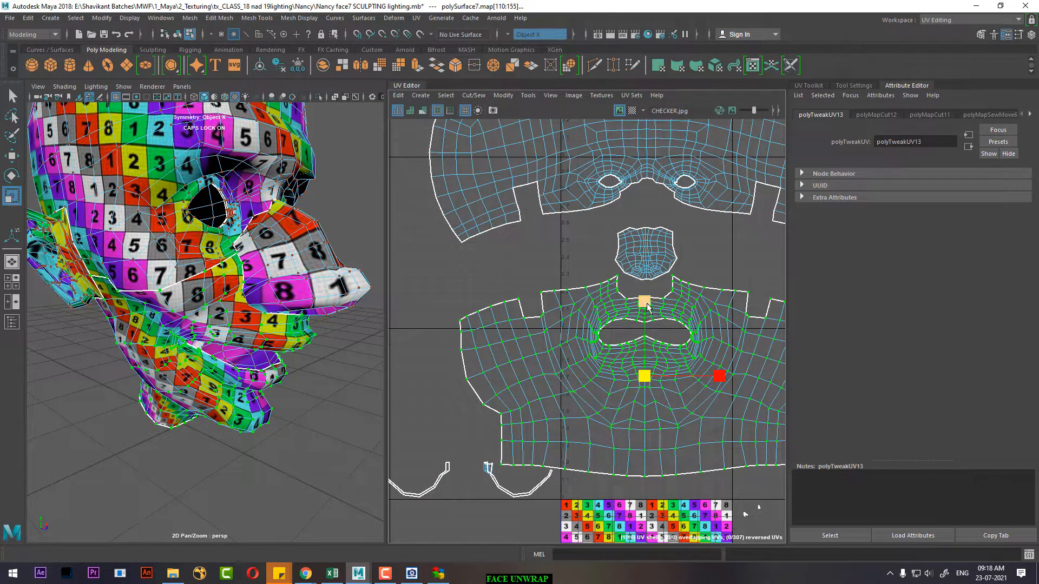
{"action": "key", "text": "w"}
{"action": "left_click_drag", "start_coordinate": [647, 306], "coordinate": [644, 284]}
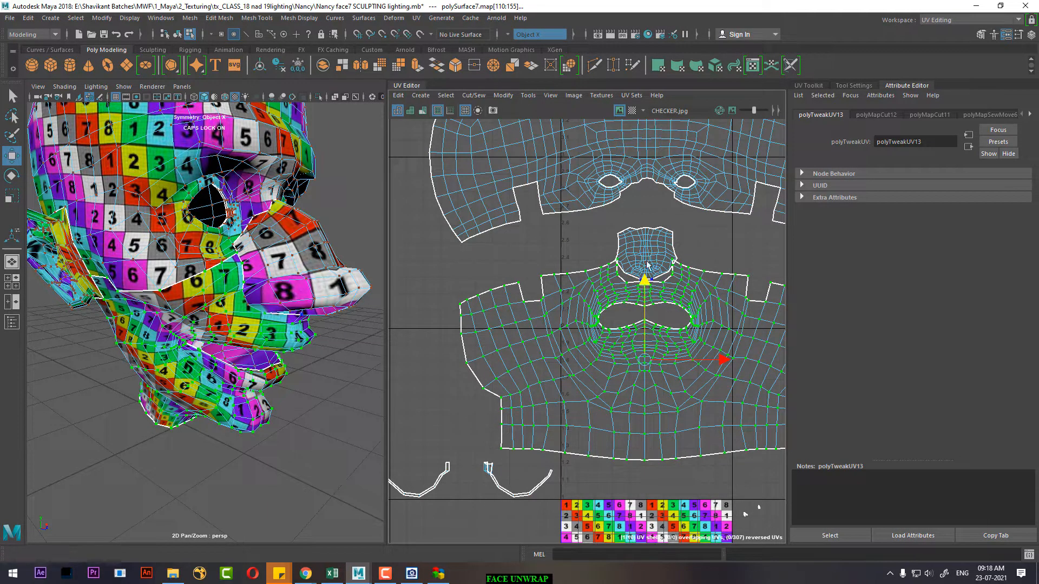
Step: Select the border edges around the base of the nose on both sides and sew them to the lower-face shell
{"action": "scroll", "coordinate": [563, 266], "scroll_direction": "up", "scroll_amount": 2}
{"action": "right_click_drag", "start_coordinate": [606, 286], "coordinate": [609, 250]}
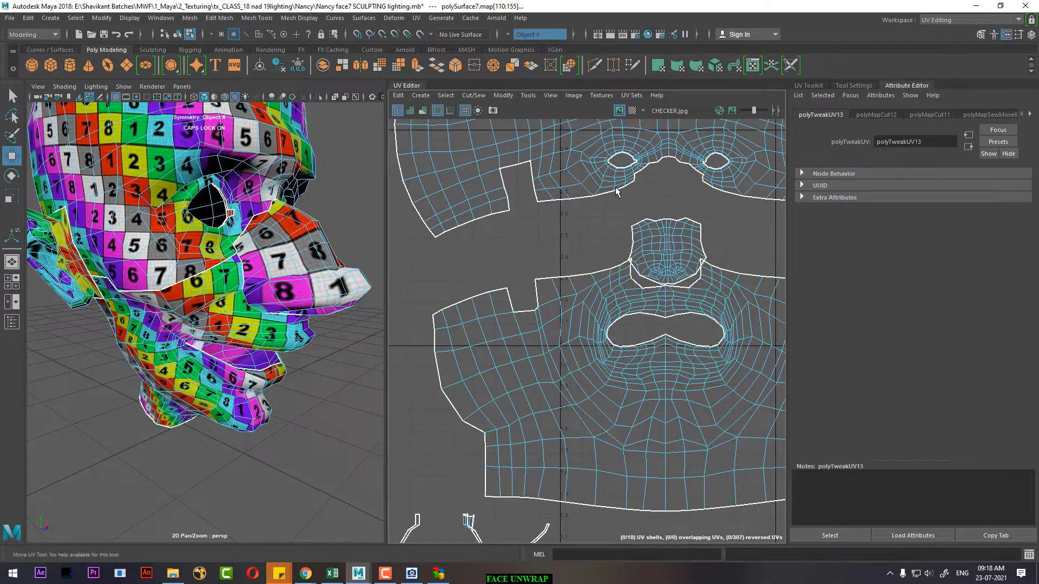
{"action": "scroll", "coordinate": [622, 226], "scroll_direction": "up", "scroll_amount": 3}
{"action": "left_click", "coordinate": [647, 309]}
{"action": "left_click", "coordinate": [653, 312]}
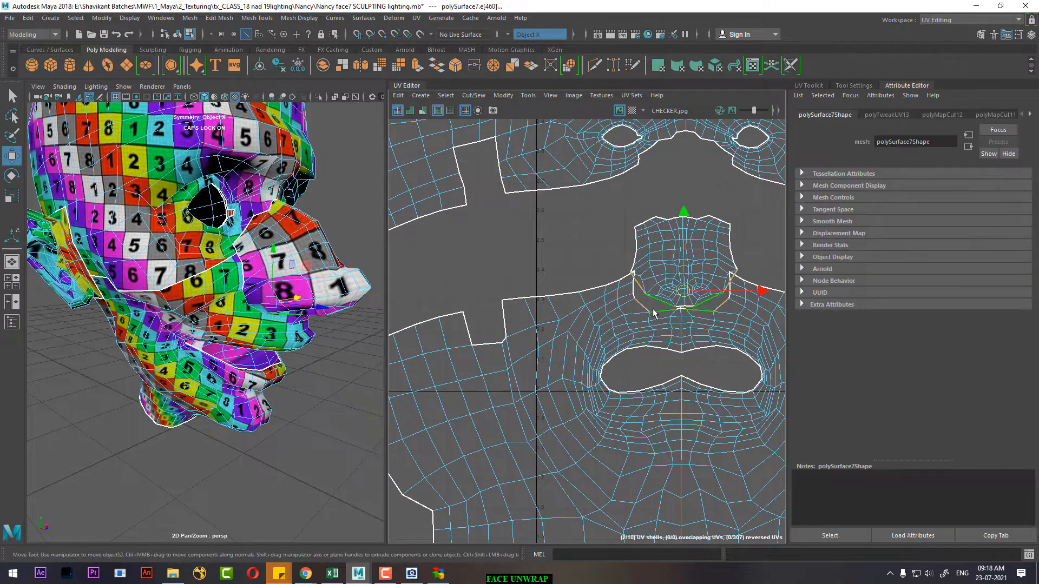
{"action": "left_click", "coordinate": [636, 293]}
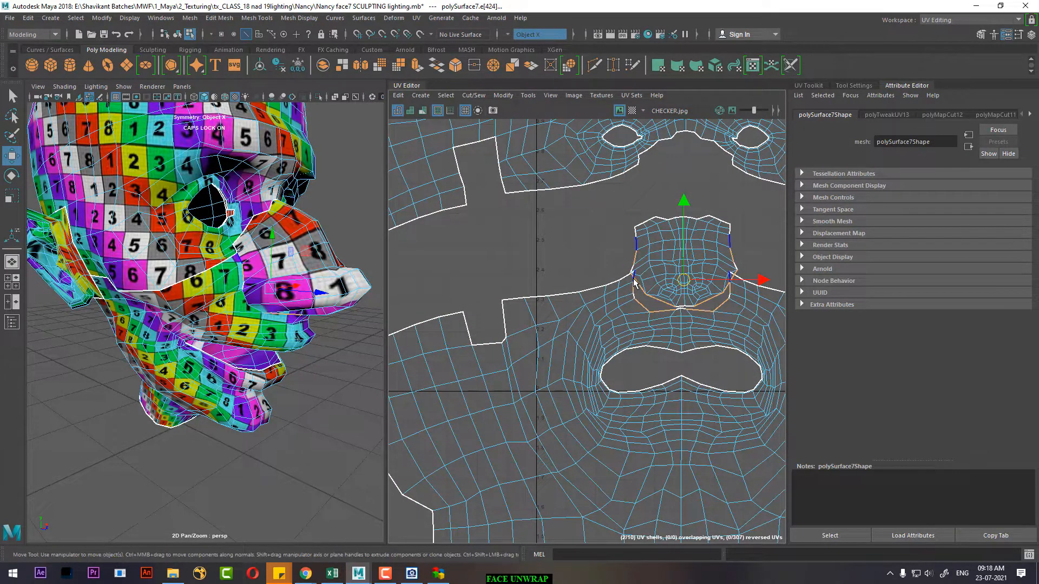
{"action": "right_click", "coordinate": [671, 250], "text": "shift"}
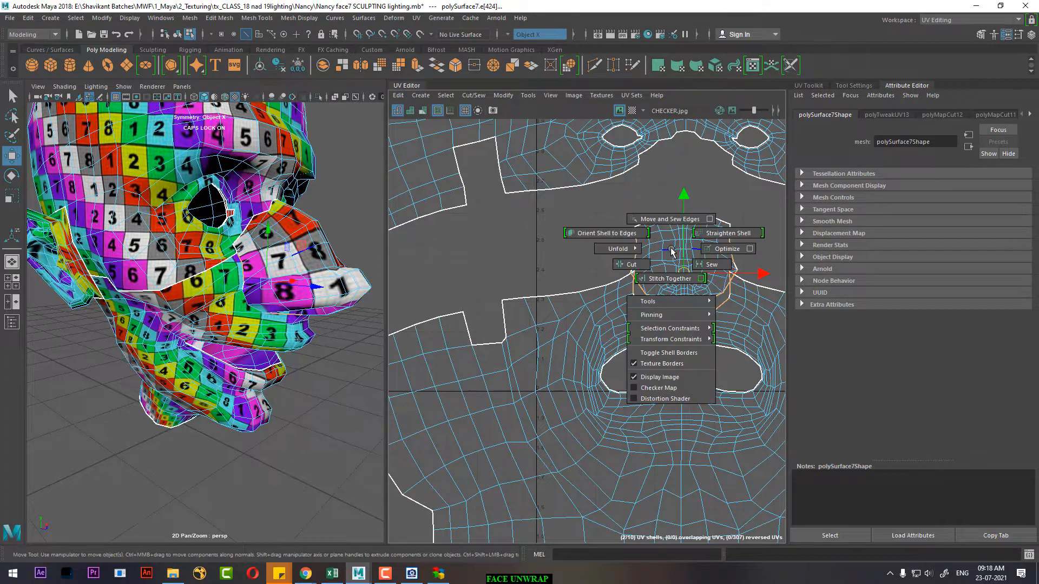
{"action": "left_click", "coordinate": [708, 265]}
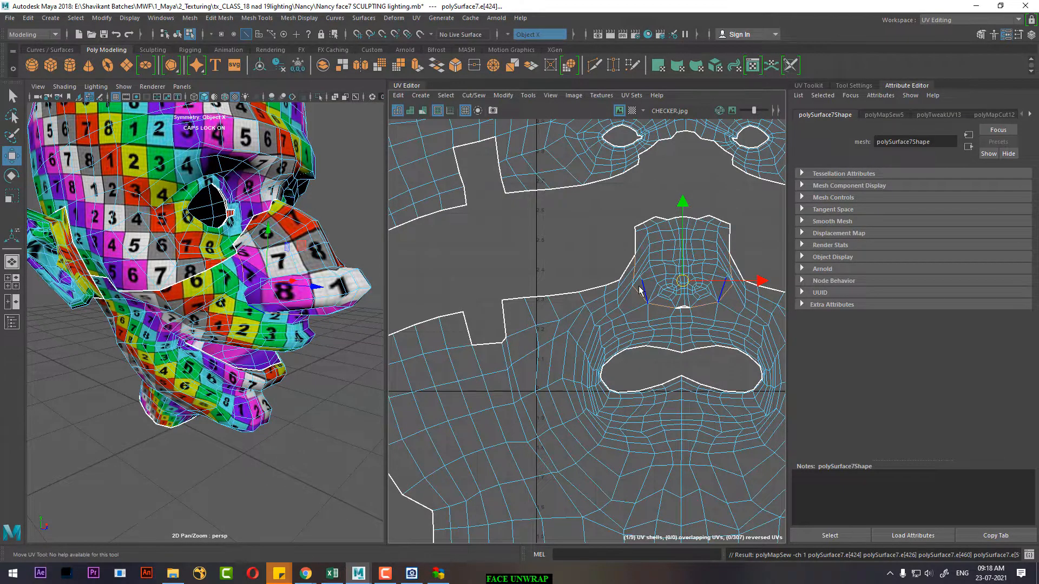
Step: Select the border edges along the top of the nose and sew them to the upper-face shell
{"action": "right_click_drag", "start_coordinate": [638, 289], "coordinate": [622, 272], "text": "alt"}
{"action": "middle_click_drag", "start_coordinate": [631, 289], "coordinate": [617, 240], "text": "alt"}
{"action": "right_click_drag", "start_coordinate": [616, 240], "coordinate": [588, 238], "text": "alt"}
{"action": "middle_click_drag", "start_coordinate": [587, 238], "coordinate": [593, 309], "text": "alt"}
{"action": "right_click_drag", "start_coordinate": [593, 308], "coordinate": [494, 306], "text": "alt"}
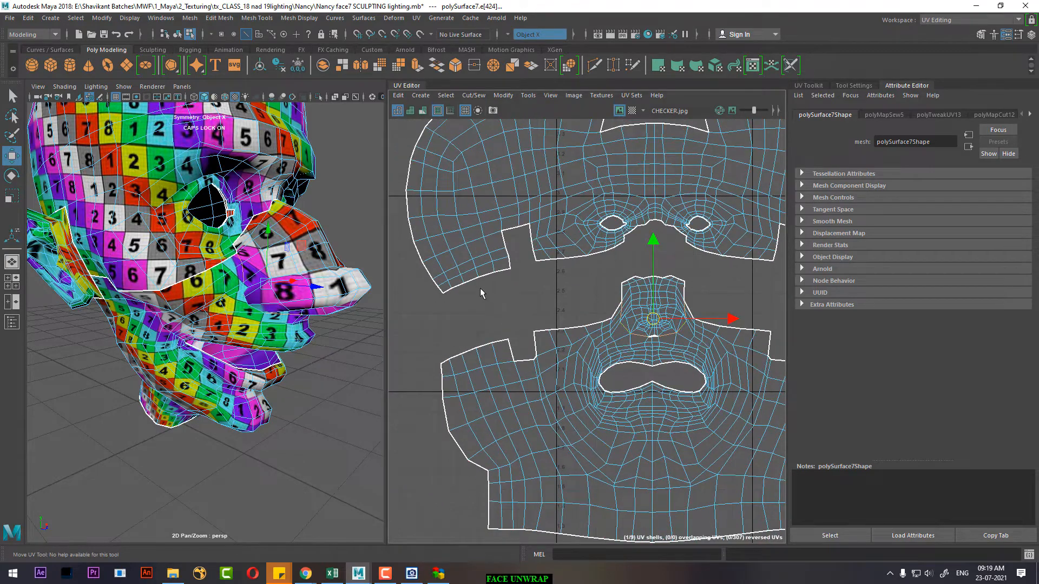
{"action": "right_click_drag", "start_coordinate": [572, 253], "coordinate": [629, 304], "text": "alt"}
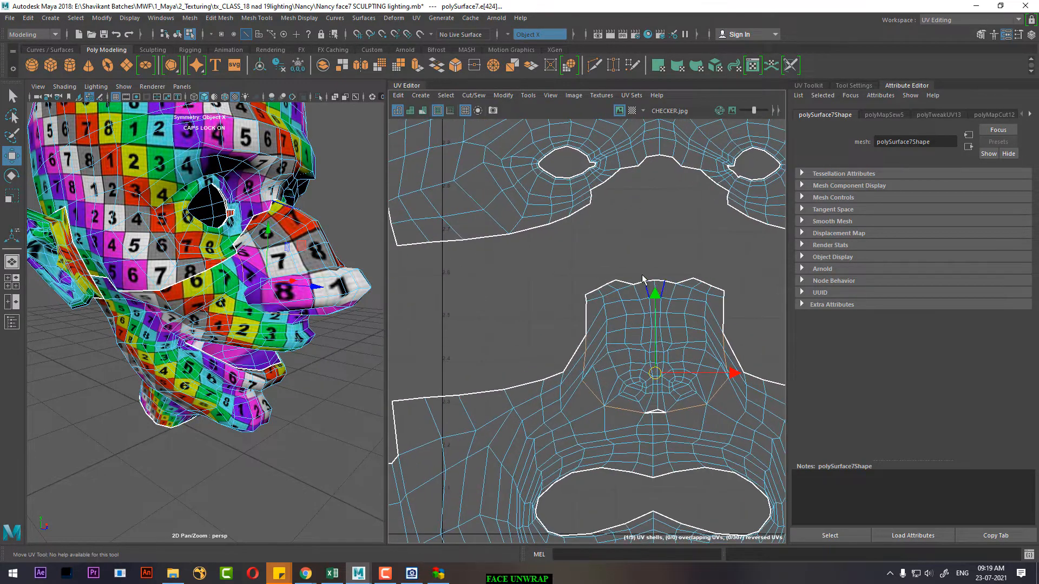
{"action": "double_click", "coordinate": [642, 280]}
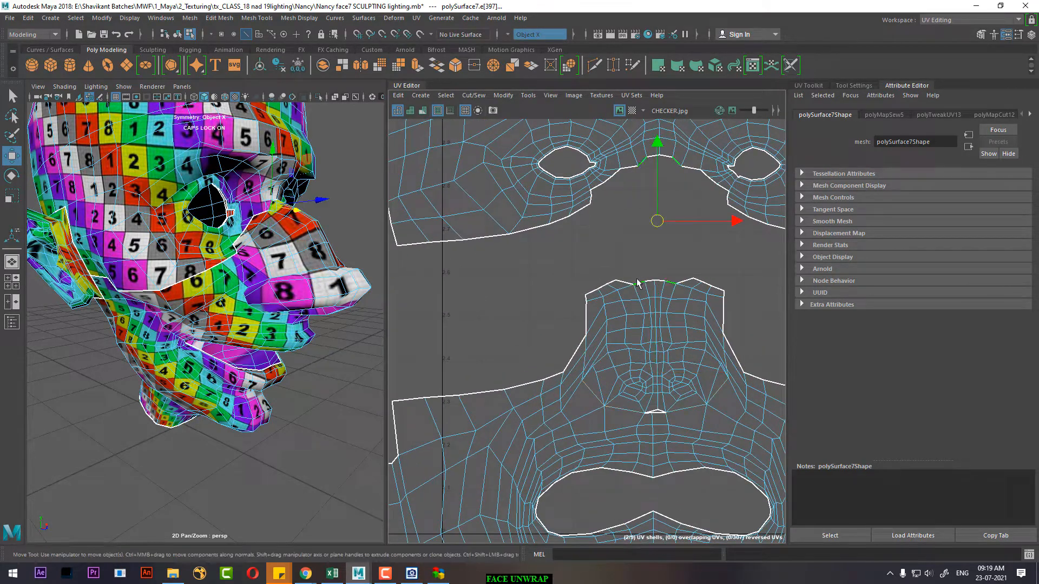
{"action": "left_click", "coordinate": [599, 289], "text": "shift"}
{"action": "left_click", "coordinate": [594, 291], "text": "shift"}
{"action": "right_click_drag", "start_coordinate": [628, 259], "coordinate": [685, 283], "text": "shift"}
{"action": "scroll", "coordinate": [674, 314], "scroll_direction": "down", "scroll_amount": 2}
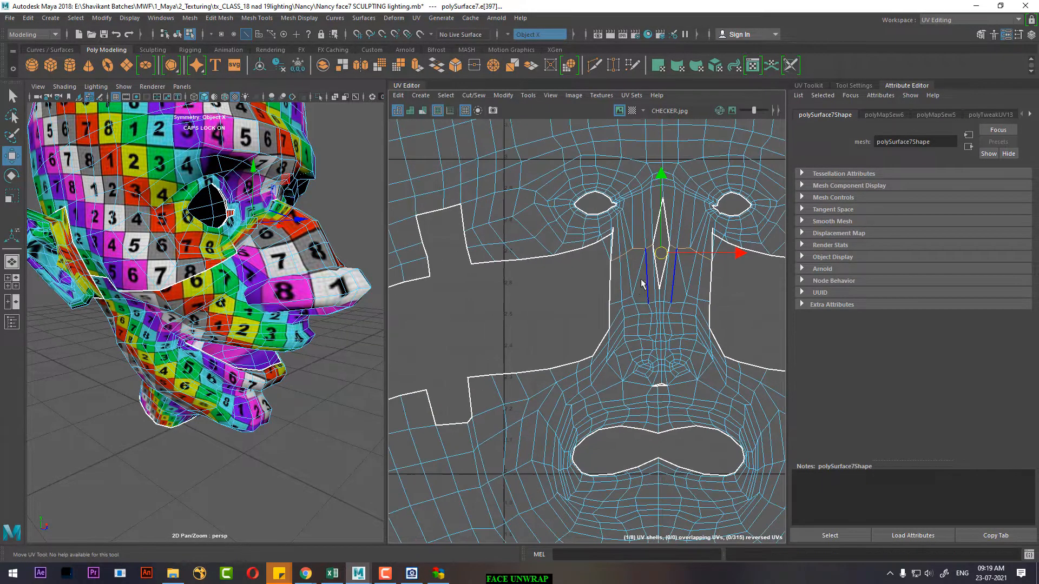
Step: Sew the open border edges along both sides of the nose
{"action": "left_click", "coordinate": [611, 311]}
{"action": "right_click_drag", "start_coordinate": [616, 275], "coordinate": [667, 296], "text": "shift"}
{"action": "scroll", "coordinate": [624, 288], "scroll_direction": "down", "scroll_amount": 2}
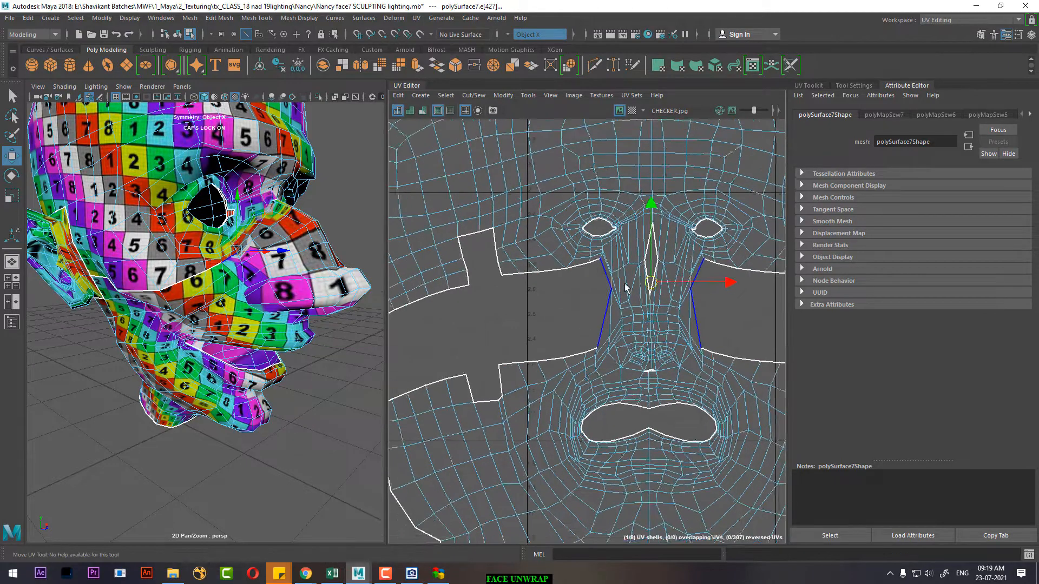
Step: Select the upper-face UVs from the eyes up to the top border and unfold them
{"action": "scroll", "coordinate": [625, 287], "scroll_direction": "down", "scroll_amount": 5}
{"action": "right_click_drag", "start_coordinate": [597, 286], "coordinate": [692, 289]}
{"action": "left_click_drag", "start_coordinate": [748, 183], "coordinate": [439, 310]}
{"action": "scroll", "coordinate": [580, 320], "scroll_direction": "up", "scroll_amount": 2}
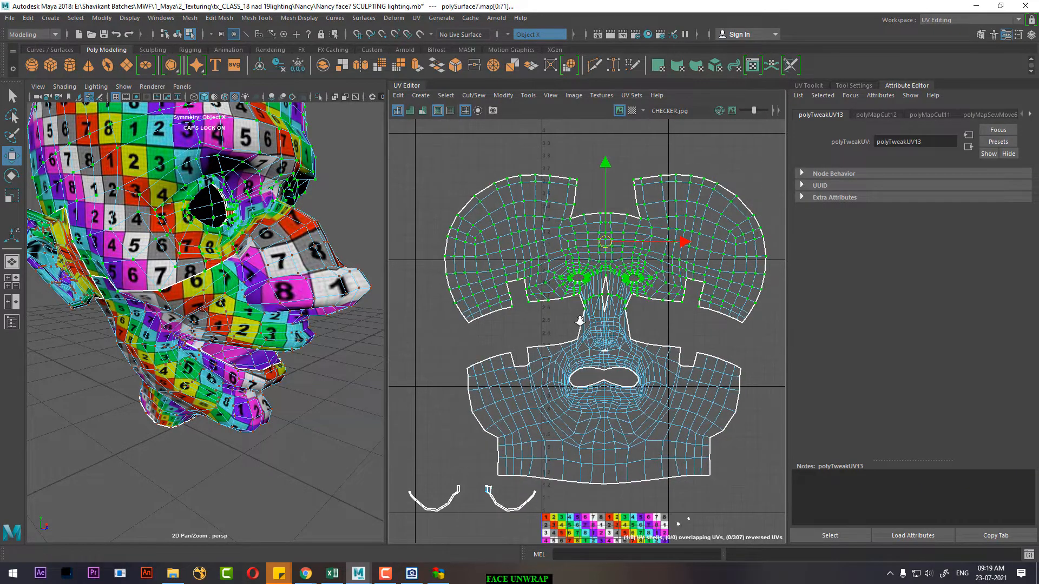
{"action": "scroll", "coordinate": [579, 320], "scroll_direction": "up", "scroll_amount": 1}
{"action": "right_click_drag", "start_coordinate": [672, 221], "coordinate": [477, 233], "text": "shift"}
{"action": "scroll", "coordinate": [741, 332], "scroll_direction": "up", "scroll_amount": 3}
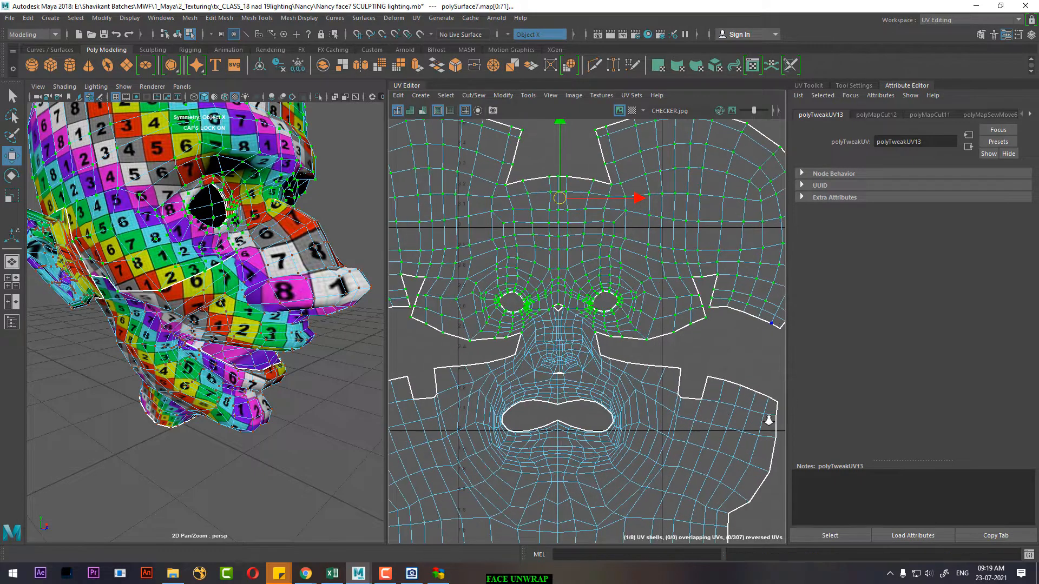
Step: Select the border edges behind the ear notches on both sides and sew the upper face to the lower face
{"action": "middle_click_drag", "start_coordinate": [610, 396], "coordinate": [684, 312], "text": "alt"}
{"action": "middle_click_drag", "start_coordinate": [531, 276], "coordinate": [576, 301], "text": "alt"}
{"action": "scroll", "coordinate": [571, 330], "scroll_direction": "up", "scroll_amount": 1}
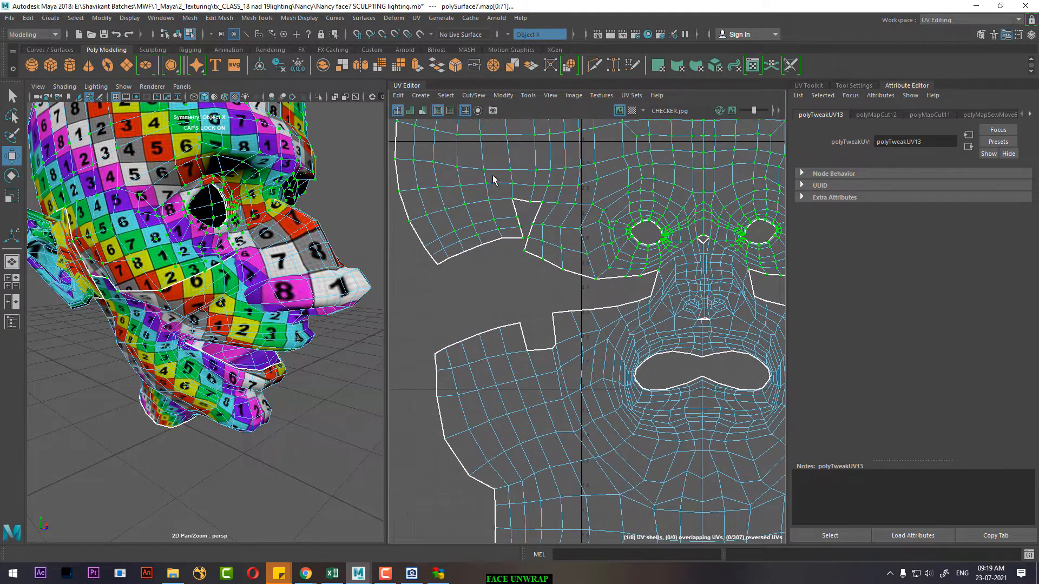
{"action": "key", "text": "F10"}
{"action": "left_click", "coordinate": [508, 239]}
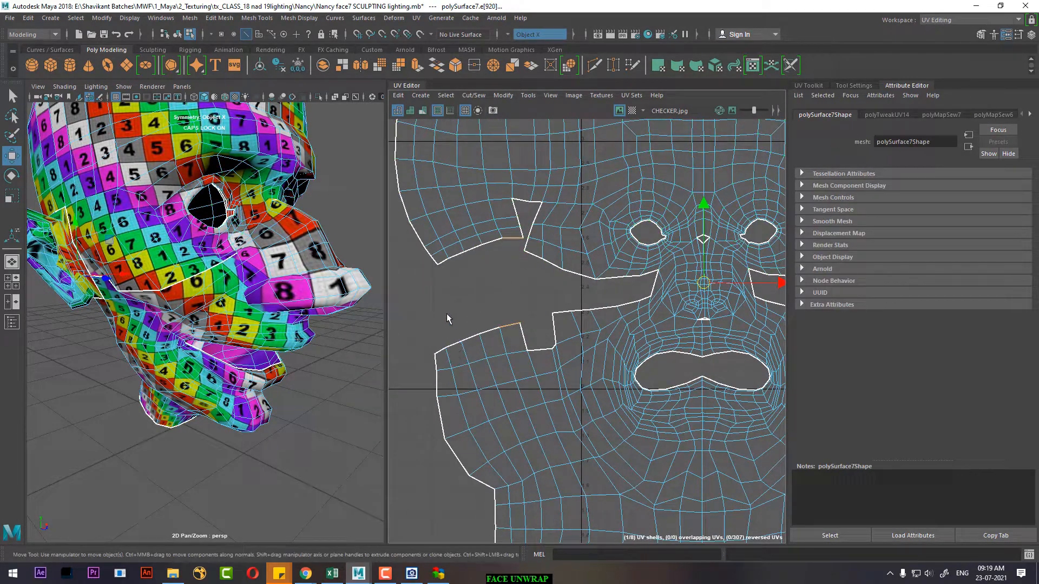
{"action": "left_click_drag", "start_coordinate": [447, 315], "coordinate": [489, 354], "text": "shift"}
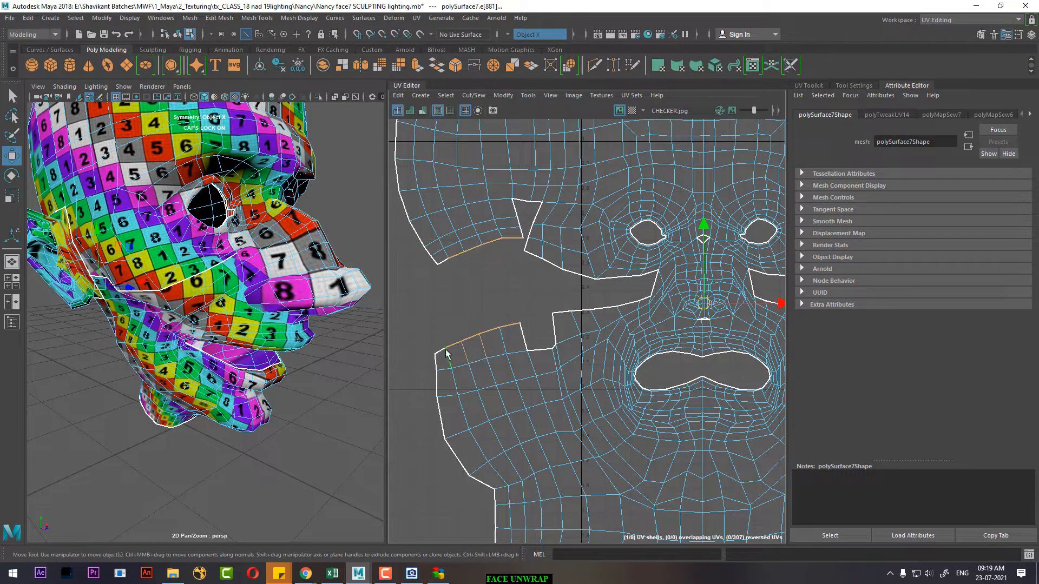
{"action": "right_click_drag", "start_coordinate": [447, 353], "coordinate": [469, 294], "text": "shift"}
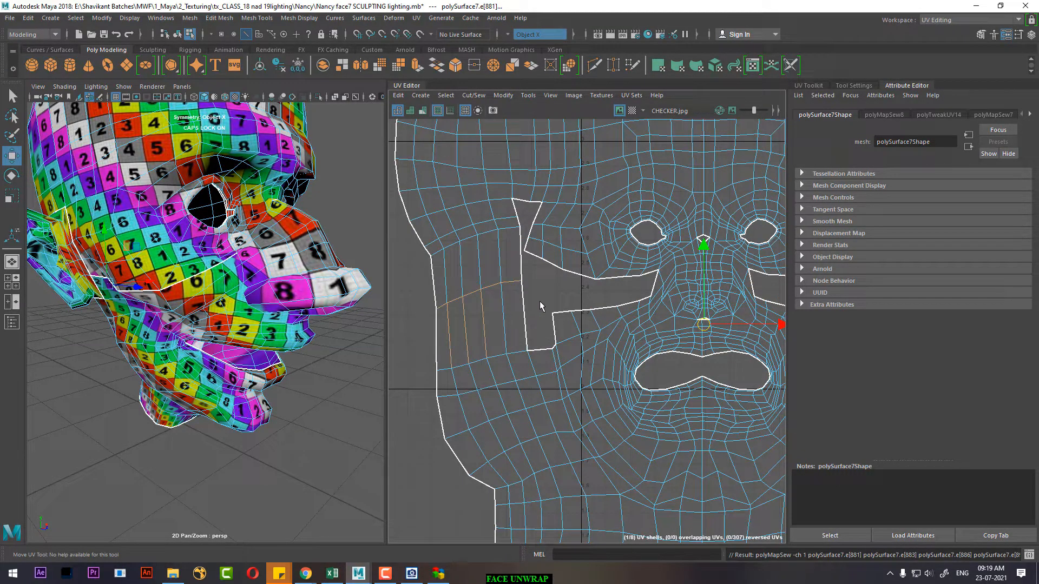
Step: Select the open cheek border edges between the ear notches and the nose on both sides and sew them
{"action": "left_click", "coordinate": [532, 255]}
{"action": "left_click", "coordinate": [581, 310], "text": "shift"}
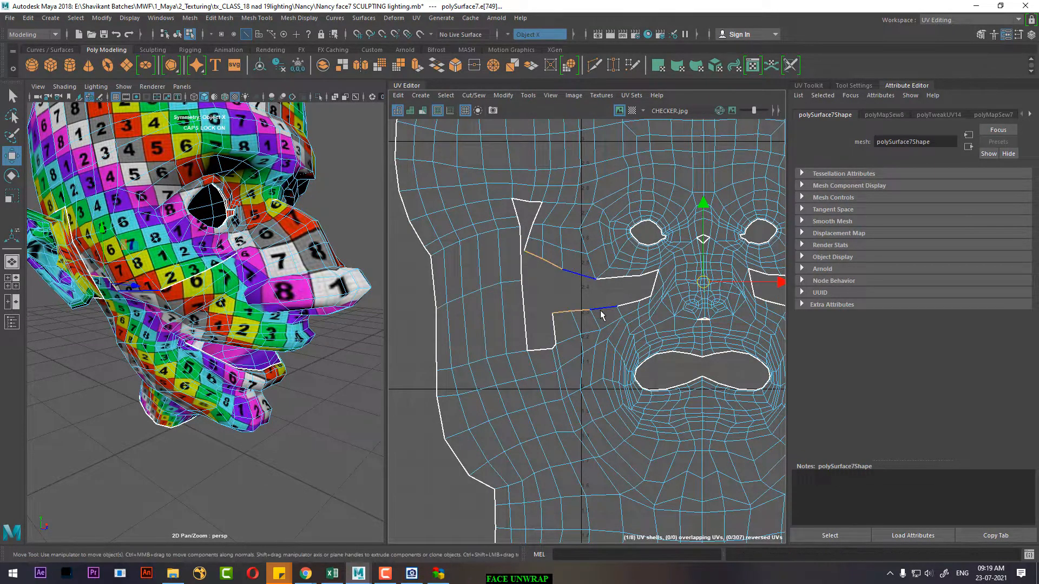
{"action": "left_click", "coordinate": [599, 308], "text": "shift"}
{"action": "left_click", "coordinate": [621, 307], "text": "shift"}
{"action": "left_click", "coordinate": [632, 306], "text": "shift"}
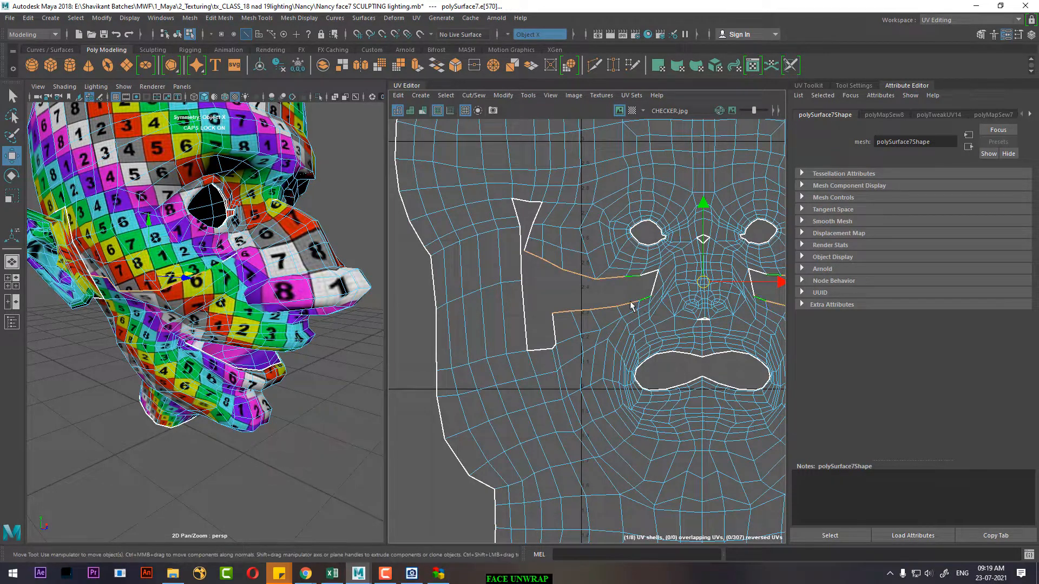
{"action": "right_click_drag", "start_coordinate": [564, 275], "coordinate": [604, 302], "text": "shift"}
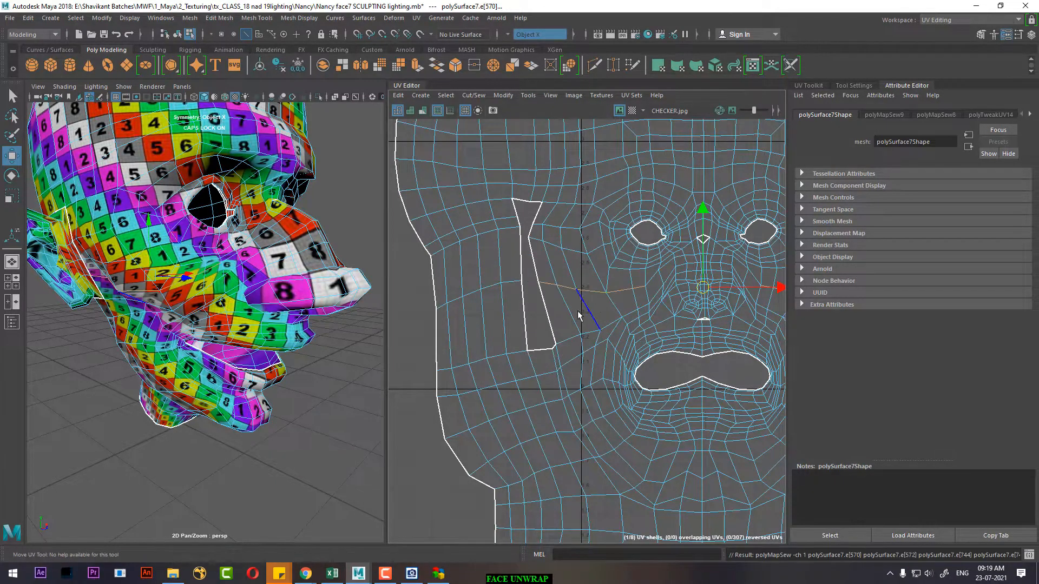
Step: Select the UVs surrounding the ear openings on both sides of the head and unfold them
{"action": "scroll", "coordinate": [541, 301], "scroll_direction": "down", "scroll_amount": 5}
{"action": "left_click", "coordinate": [436, 205]}
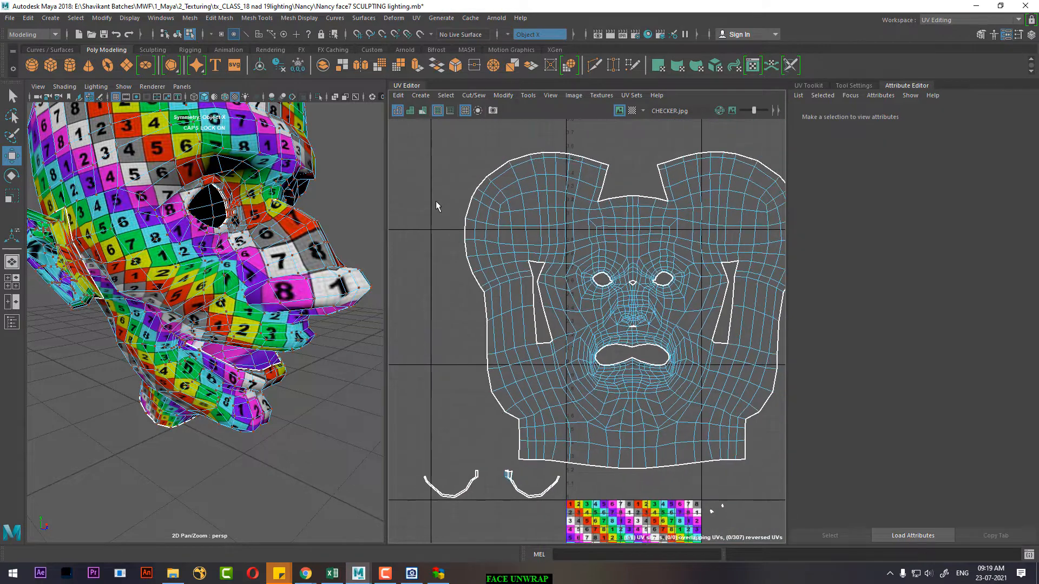
{"action": "left_click_drag", "start_coordinate": [437, 206], "coordinate": [487, 361]}
{"action": "right_click", "coordinate": [574, 226], "text": "shift"}
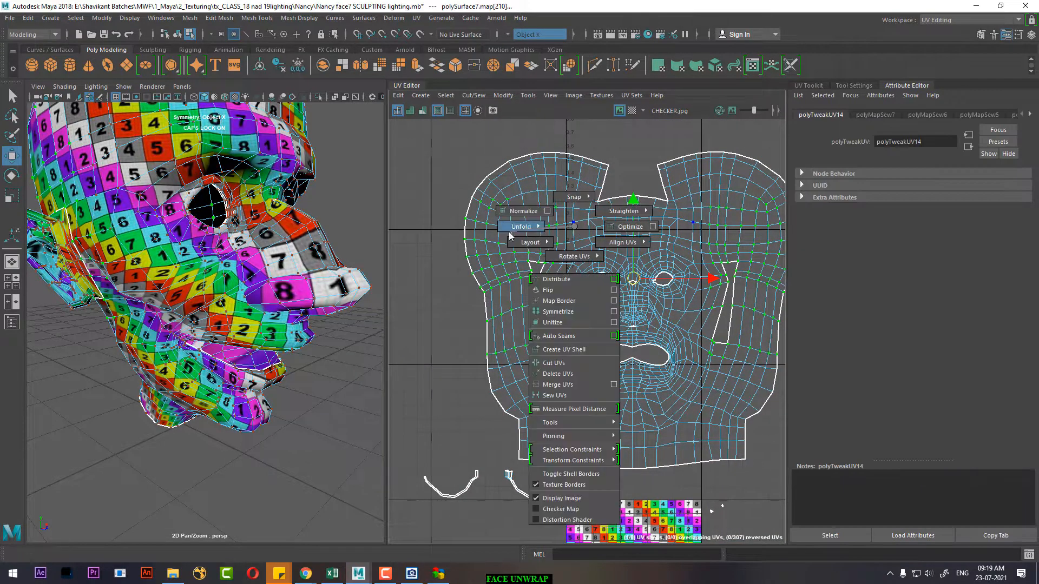
{"action": "mouse_move", "coordinate": [511, 229]}
{"action": "left_click", "coordinate": [430, 229]}
{"action": "scroll", "coordinate": [549, 322], "scroll_direction": "up", "scroll_amount": 3}
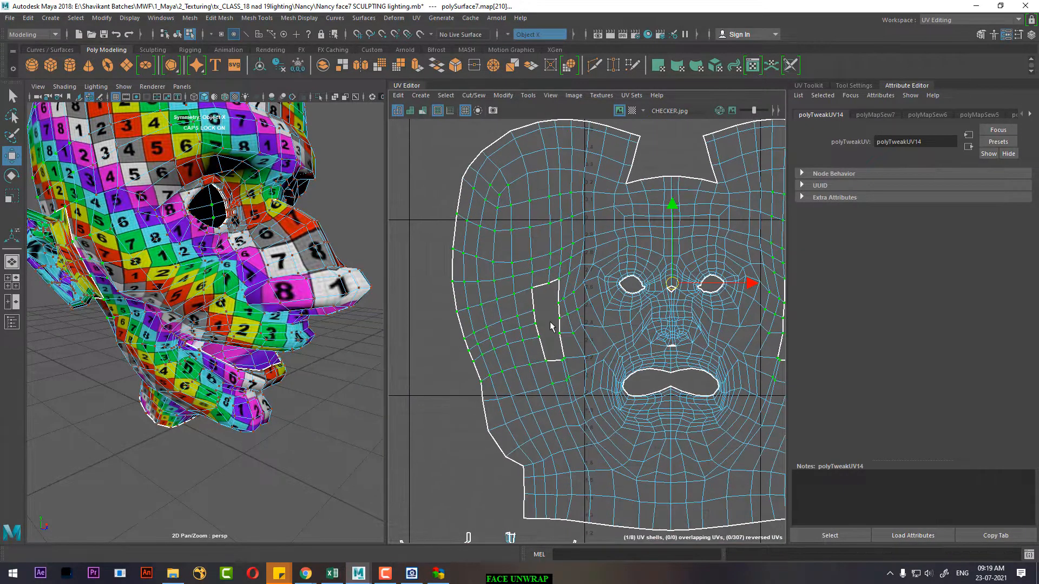
Step: Select the UVs below the eyes on both sides of the nose and unfold them
{"action": "scroll", "coordinate": [530, 322], "scroll_direction": "up", "scroll_amount": 2}
{"action": "middle_click_drag", "start_coordinate": [616, 309], "coordinate": [564, 296], "text": "alt"}
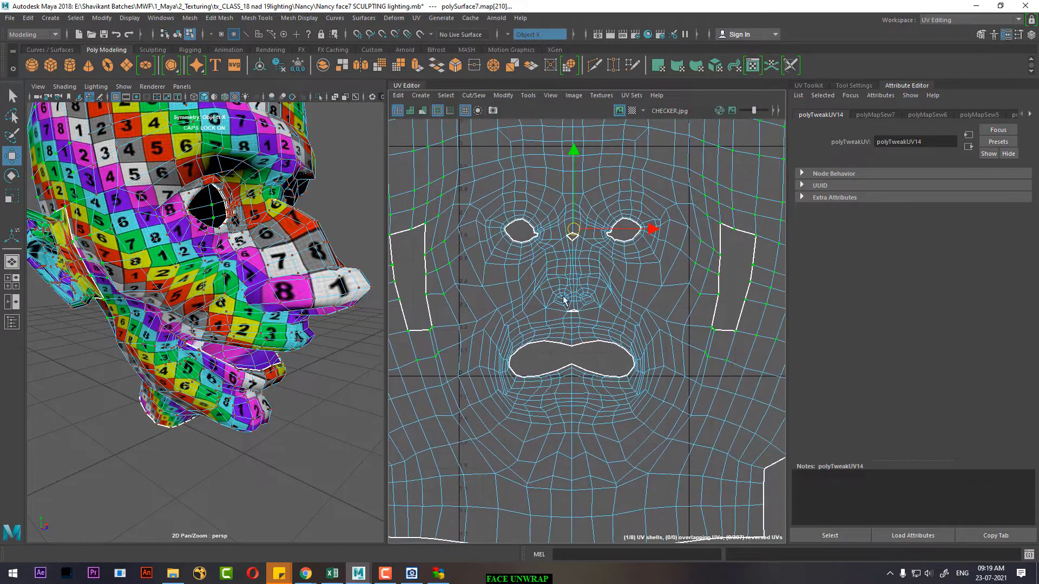
{"action": "left_click_drag", "start_coordinate": [200, 292], "coordinate": [220, 262], "text": "alt"}
{"action": "scroll", "coordinate": [519, 280], "scroll_direction": "up", "scroll_amount": 2}
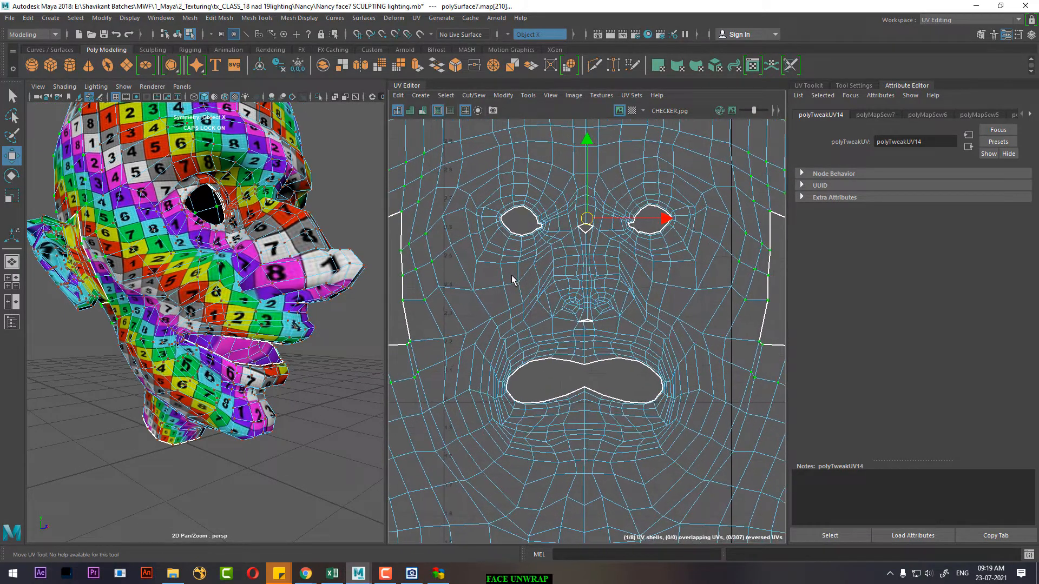
{"action": "left_click_drag", "start_coordinate": [495, 277], "coordinate": [530, 323]}
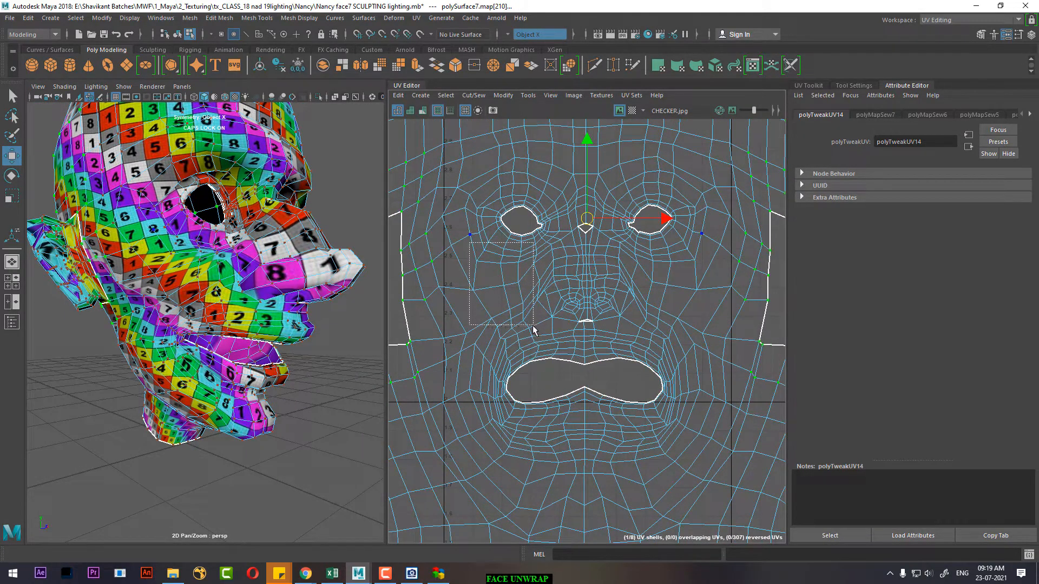
{"action": "right_click_drag", "start_coordinate": [524, 256], "coordinate": [388, 279], "text": "shift"}
Step: Unfold the cheek UVs between the ear openings and the nose, checking the checker pattern on the model
{"action": "middle_click_drag", "start_coordinate": [477, 287], "coordinate": [569, 271], "text": "alt"}
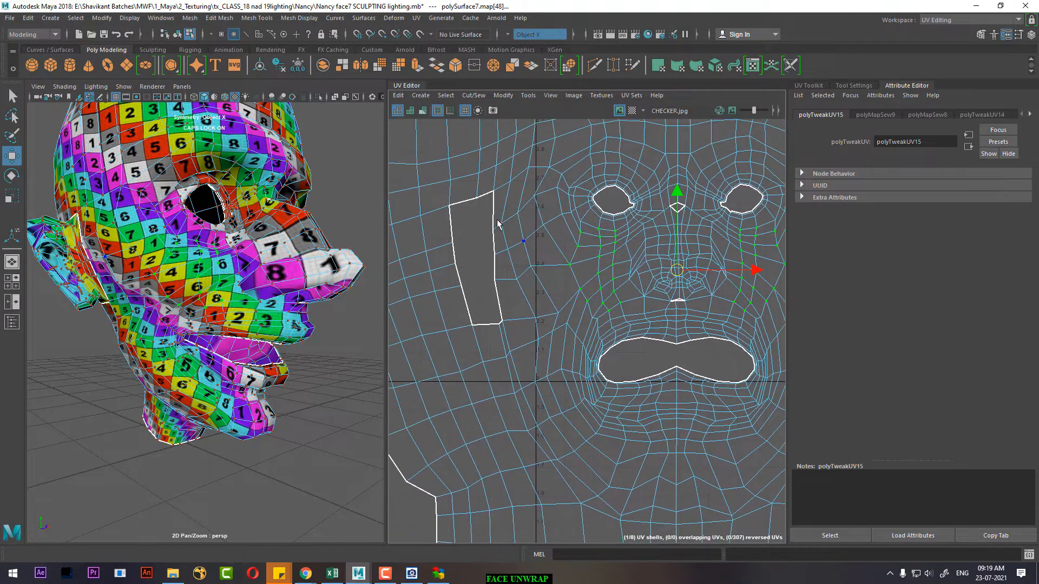
{"action": "right_click_drag", "start_coordinate": [605, 256], "coordinate": [495, 297], "text": "shift"}
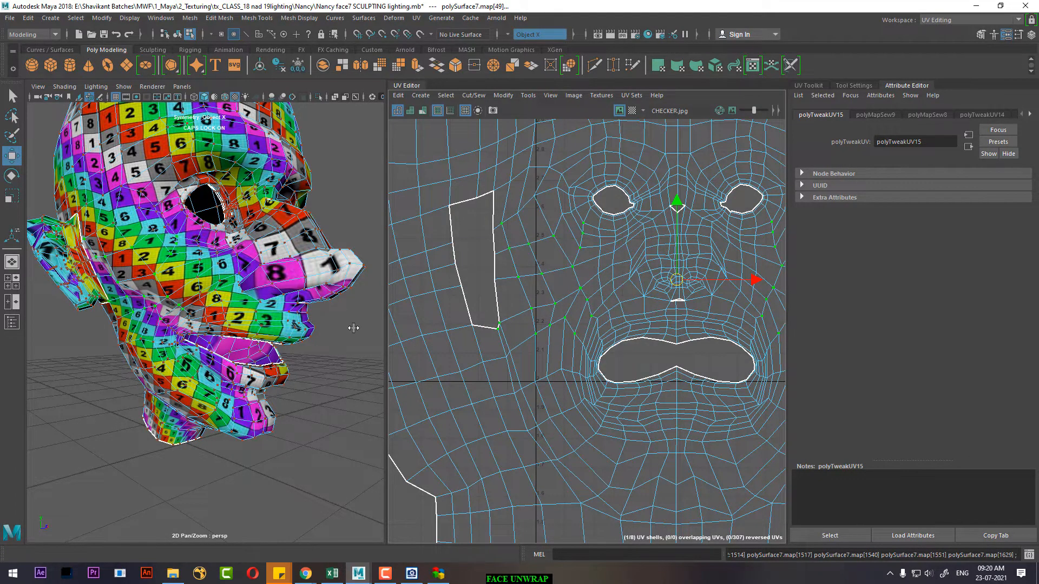
{"action": "left_click_drag", "start_coordinate": [162, 299], "coordinate": [231, 276], "text": "alt"}
{"action": "left_click_drag", "start_coordinate": [479, 243], "coordinate": [570, 306]}
{"action": "middle_click_drag", "start_coordinate": [552, 226], "coordinate": [554, 303], "text": "alt"}
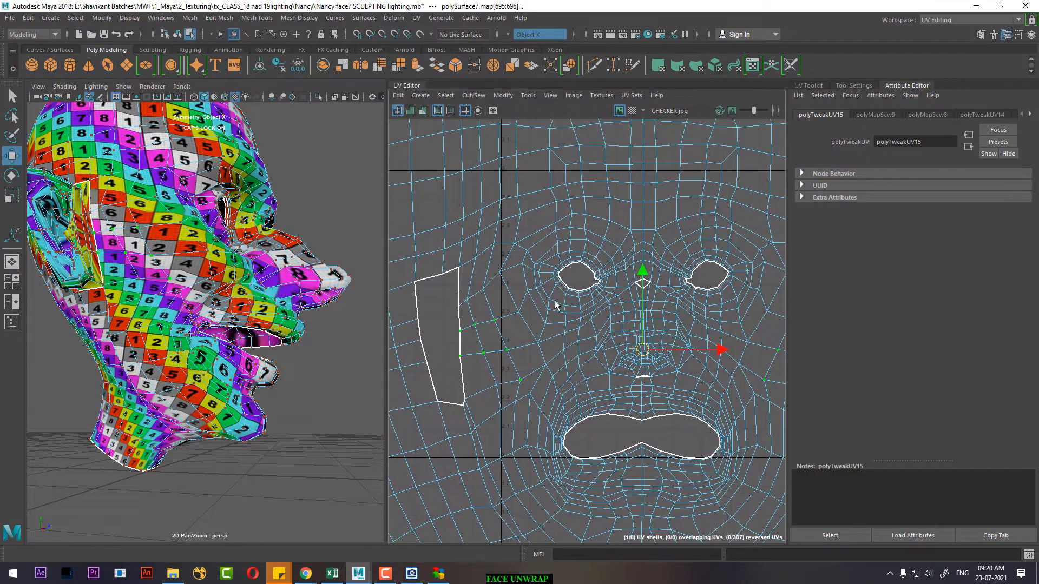
Step: Close the small open gap at the nose bridge by moving and sewing its border edges
{"action": "right_click_drag", "start_coordinate": [554, 303], "coordinate": [510, 203], "text": "alt"}
{"action": "middle_click_drag", "start_coordinate": [550, 253], "coordinate": [450, 202], "text": "alt"}
{"action": "right_click_drag", "start_coordinate": [450, 201], "coordinate": [594, 321], "text": "alt"}
{"action": "right_click_drag", "start_coordinate": [621, 283], "coordinate": [580, 221]}
{"action": "left_click", "coordinate": [576, 243]}
{"action": "right_click_drag", "start_coordinate": [594, 285], "coordinate": [541, 303], "text": "alt"}
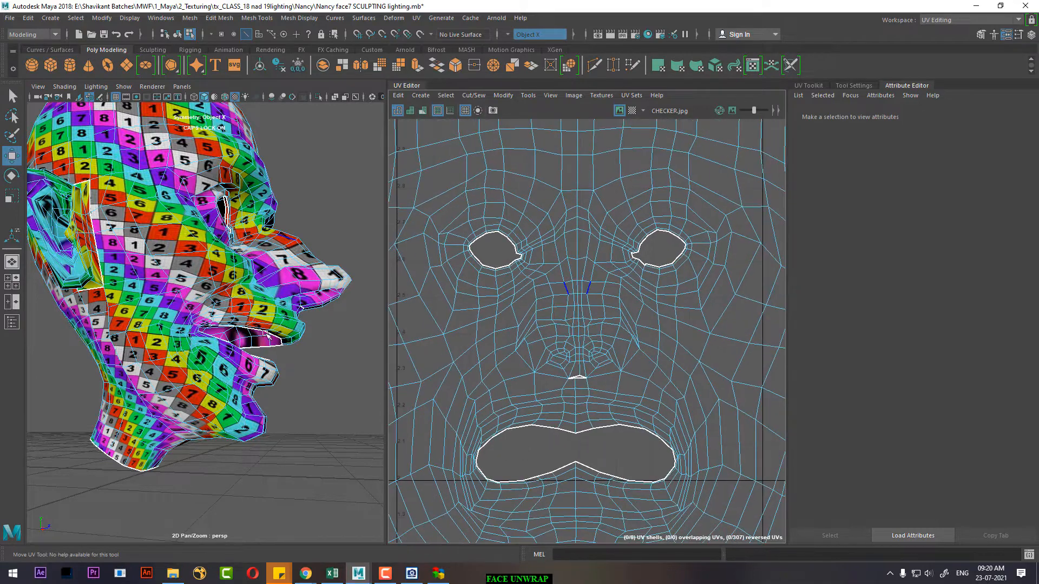
Step: Select the cheek UVs from the outer eye corners to the ear openings and unfold them again
{"action": "left_click_drag", "start_coordinate": [261, 331], "coordinate": [182, 380], "text": "alt"}
{"action": "right_click_drag", "start_coordinate": [501, 328], "coordinate": [473, 262], "text": "alt"}
{"action": "middle_click_drag", "start_coordinate": [640, 326], "coordinate": [566, 294], "text": "alt"}
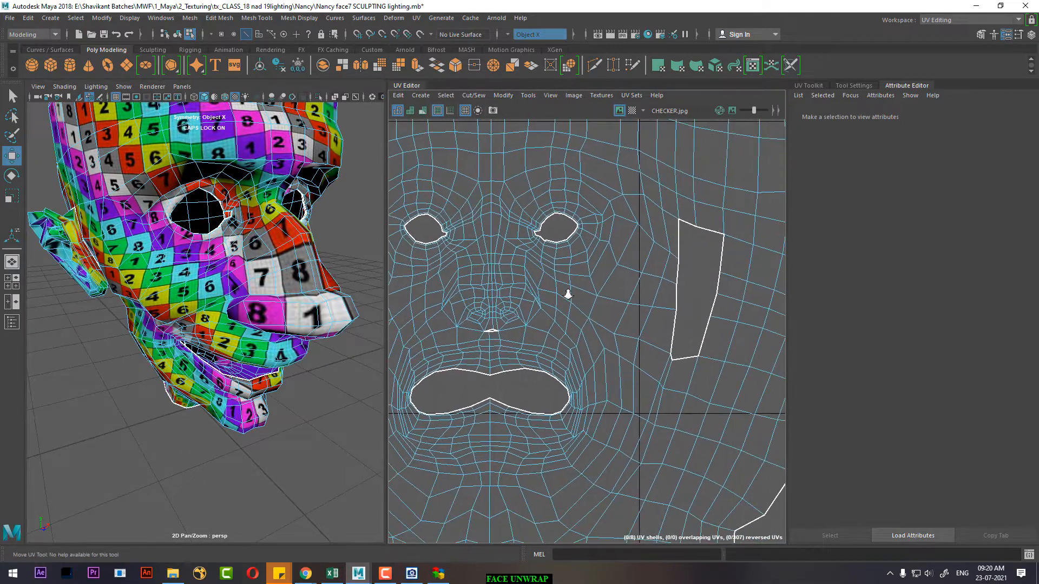
{"action": "right_click_drag", "start_coordinate": [567, 303], "coordinate": [541, 281], "text": "alt"}
{"action": "right_click_drag", "start_coordinate": [606, 303], "coordinate": [657, 307]}
{"action": "right_click_drag", "start_coordinate": [701, 314], "coordinate": [630, 230], "text": "alt"}
{"action": "left_click_drag", "start_coordinate": [724, 239], "coordinate": [620, 382]}
{"action": "right_click_drag", "start_coordinate": [694, 269], "coordinate": [637, 268], "text": "shift"}
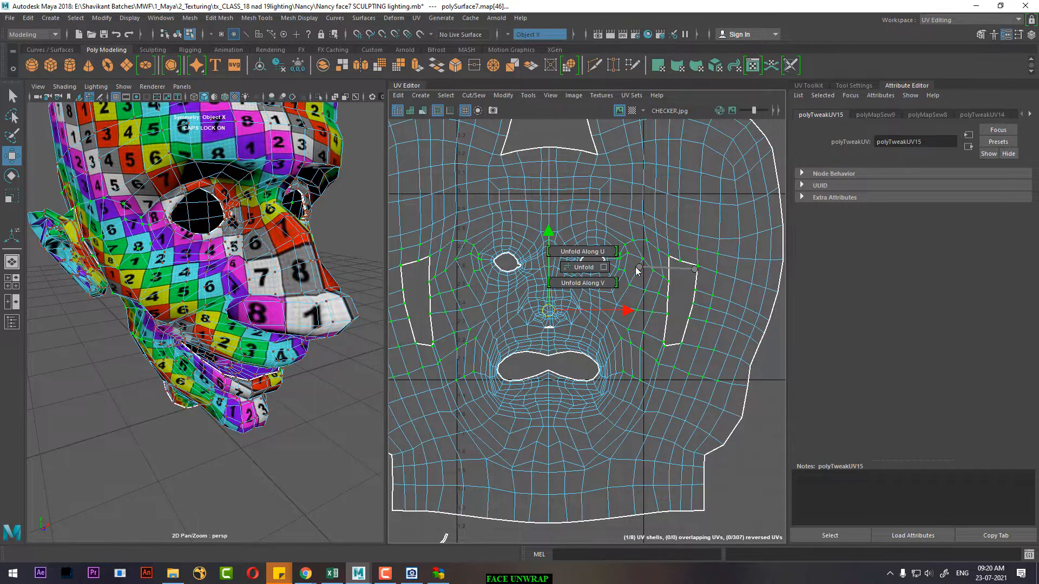
{"action": "right_click_drag", "start_coordinate": [567, 269], "coordinate": [566, 269], "text": "shift"}
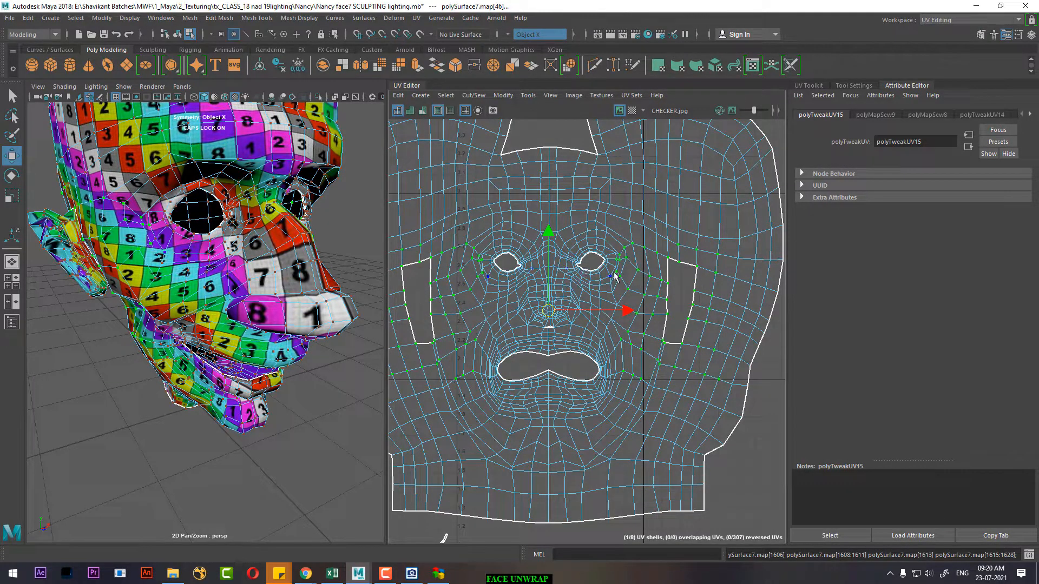
Step: Select the open border edges at the base of the nose and move and sew them together
{"action": "scroll", "coordinate": [532, 311], "scroll_direction": "up", "scroll_amount": 6}
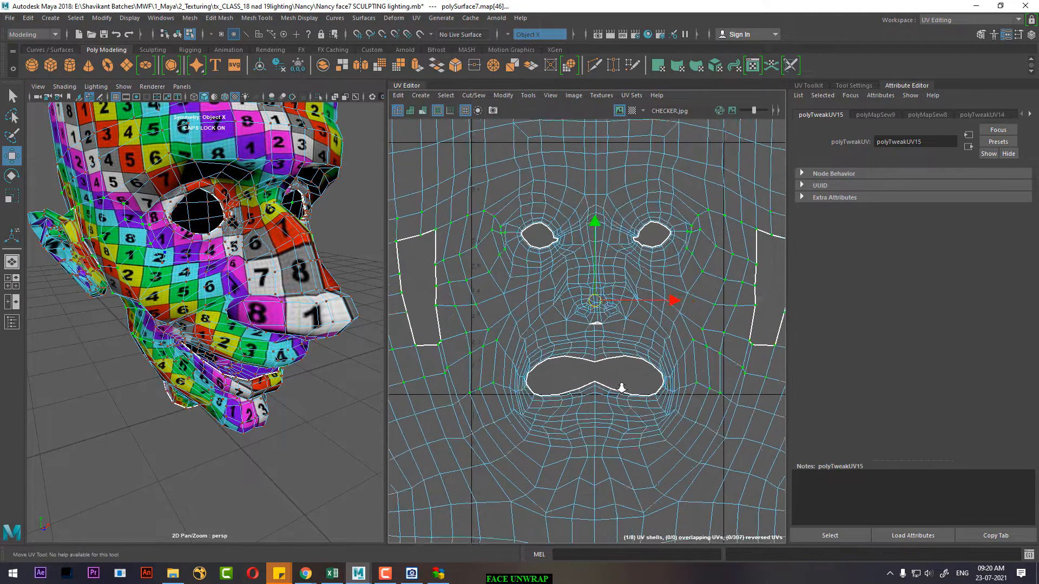
{"action": "left_click", "coordinate": [626, 352]}
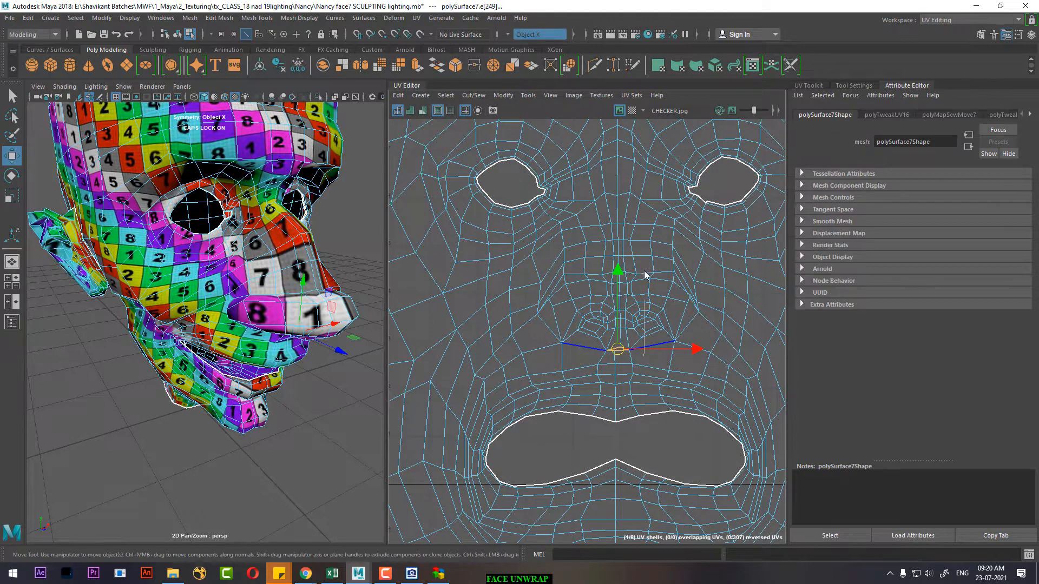
{"action": "left_click", "coordinate": [645, 275]}
{"action": "scroll", "coordinate": [644, 346], "scroll_direction": "down", "scroll_amount": 5}
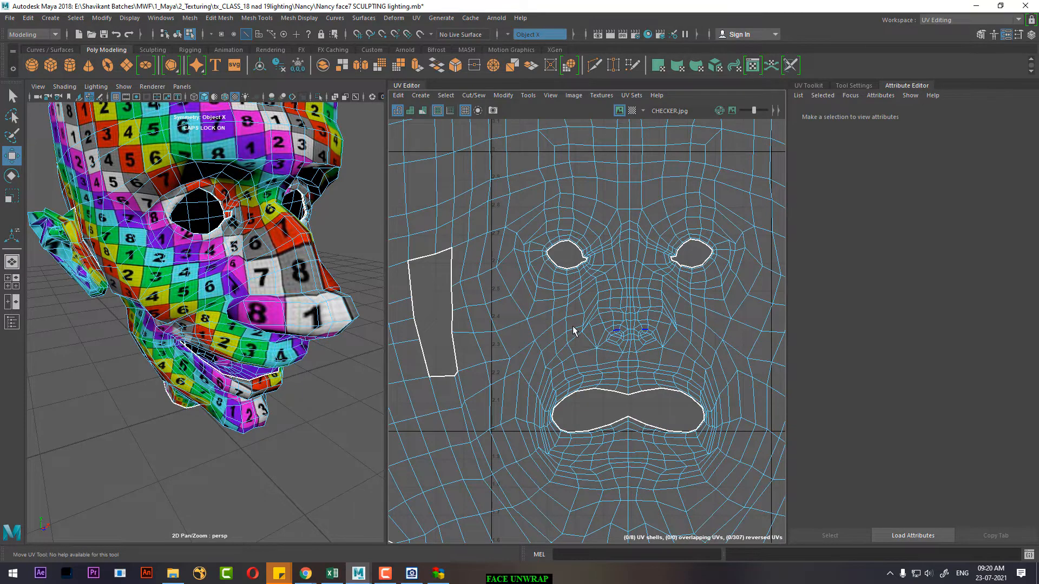
{"action": "left_click_drag", "start_coordinate": [311, 393], "coordinate": [384, 352], "text": "alt"}
{"action": "right_click_drag", "start_coordinate": [384, 352], "coordinate": [315, 336], "text": "alt"}
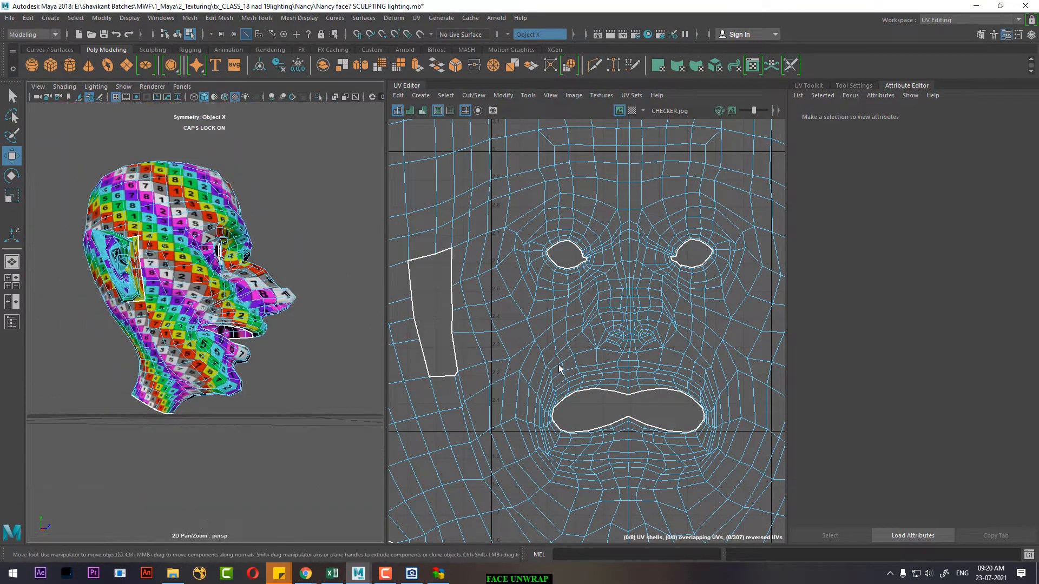
Step: Select the UVs along the outer borders at the sides of the head and unfold them
{"action": "scroll", "coordinate": [560, 370], "scroll_direction": "down", "scroll_amount": 8}
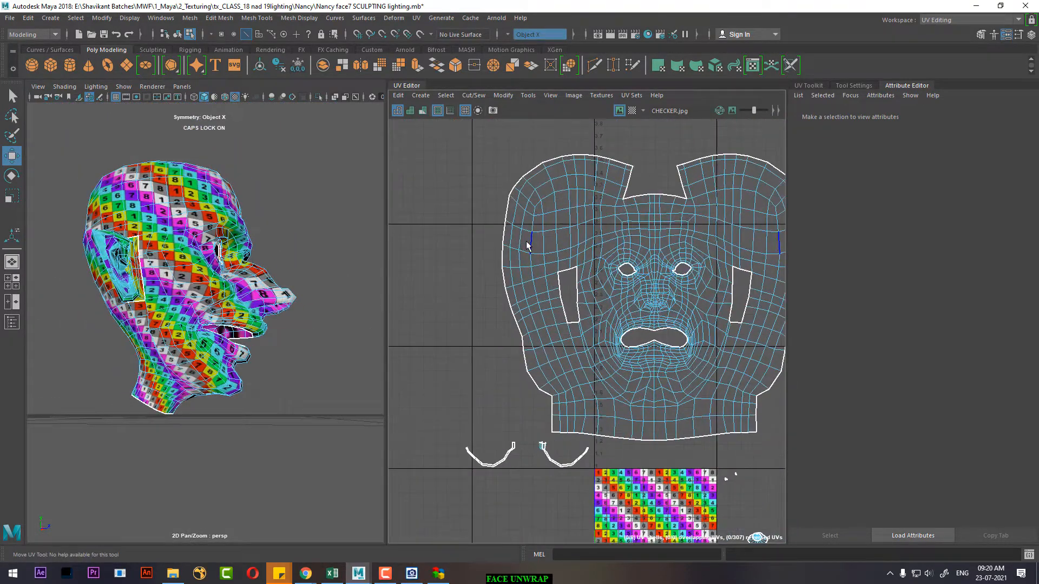
{"action": "right_click_drag", "start_coordinate": [528, 245], "coordinate": [485, 225]}
{"action": "left_click_drag", "start_coordinate": [549, 393], "coordinate": [550, 393]}
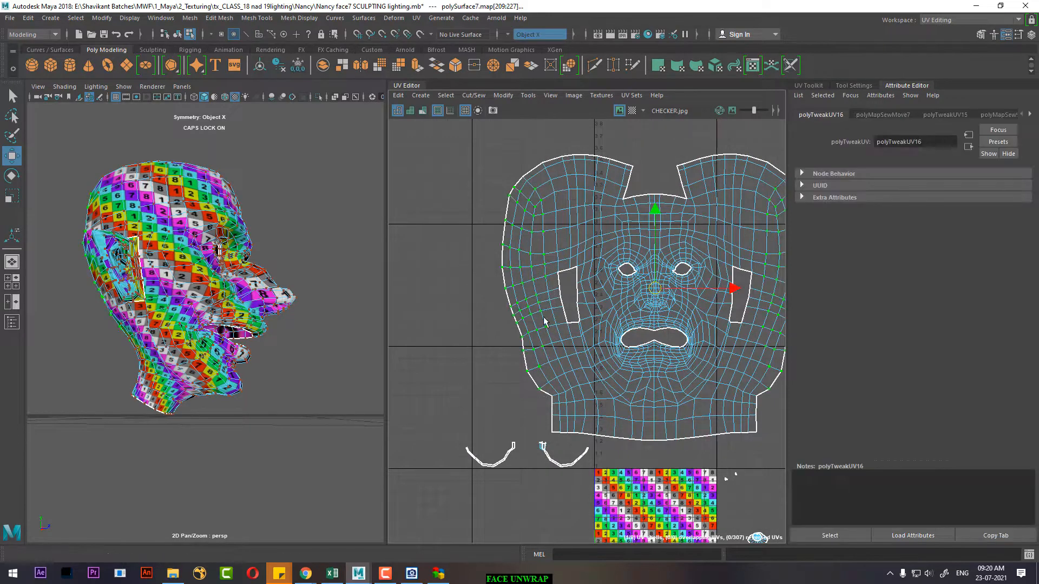
{"action": "right_click_drag", "start_coordinate": [567, 256], "coordinate": [423, 247], "text": "shift"}
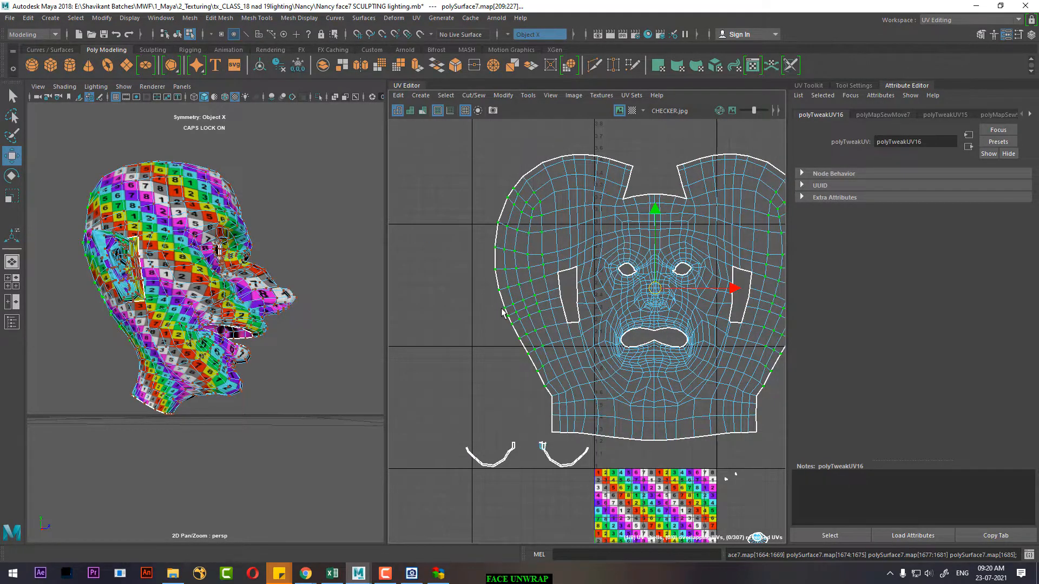
Step: Unfold the outer side UVs from the ear level down to the corners of the neck
{"action": "middle_click_drag", "start_coordinate": [502, 313], "coordinate": [498, 255], "text": "alt"}
{"action": "scroll", "coordinate": [504, 259], "scroll_direction": "up", "scroll_amount": 2}
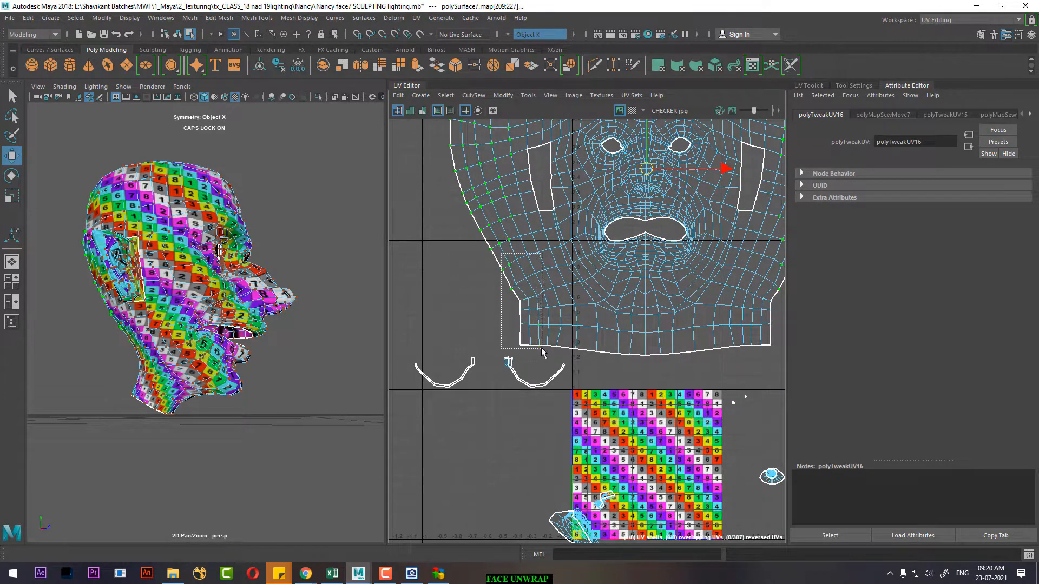
{"action": "middle_click_drag", "start_coordinate": [540, 311], "coordinate": [562, 348], "text": "alt"}
{"action": "right_click_drag", "start_coordinate": [561, 348], "coordinate": [507, 269], "text": "alt"}
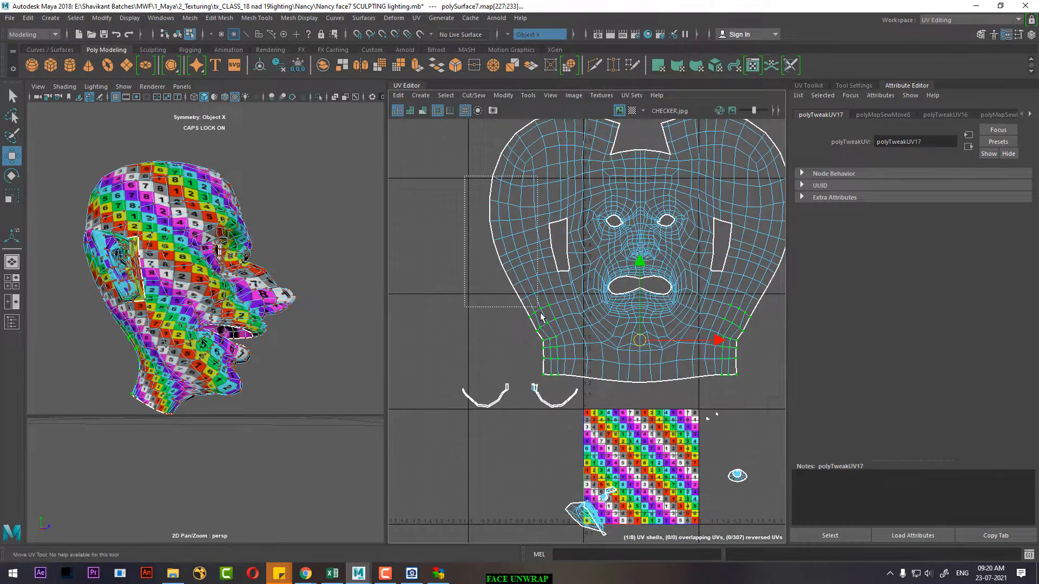
{"action": "right_click_drag", "start_coordinate": [538, 185], "coordinate": [381, 178], "text": "shift"}
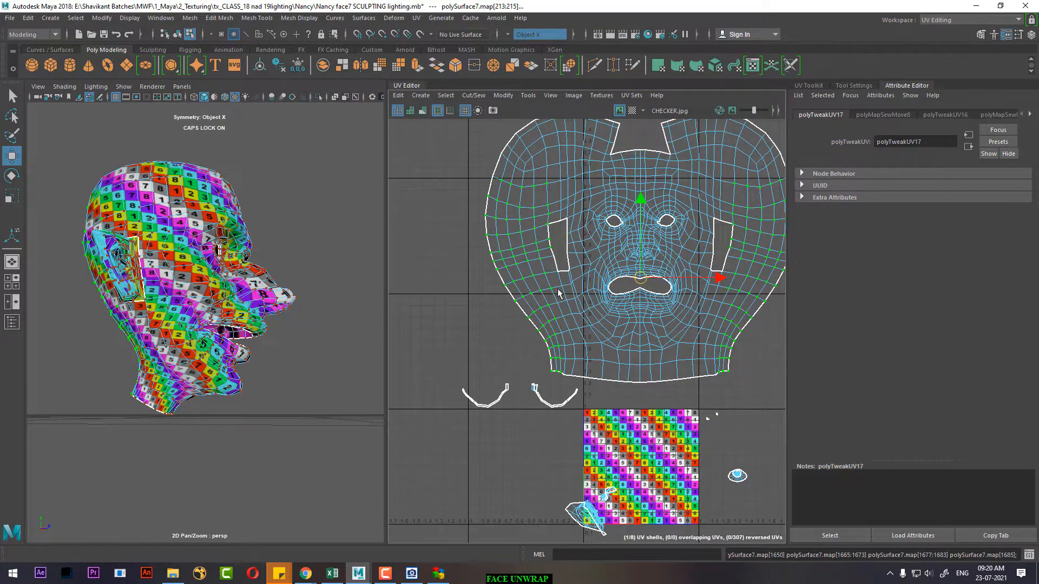
Step: Select the lowest rows of UVs along the bottom of the neck and unfold them
{"action": "middle_click_drag", "start_coordinate": [559, 293], "coordinate": [596, 195], "text": "alt"}
{"action": "right_click_drag", "start_coordinate": [595, 194], "coordinate": [733, 251], "text": "alt"}
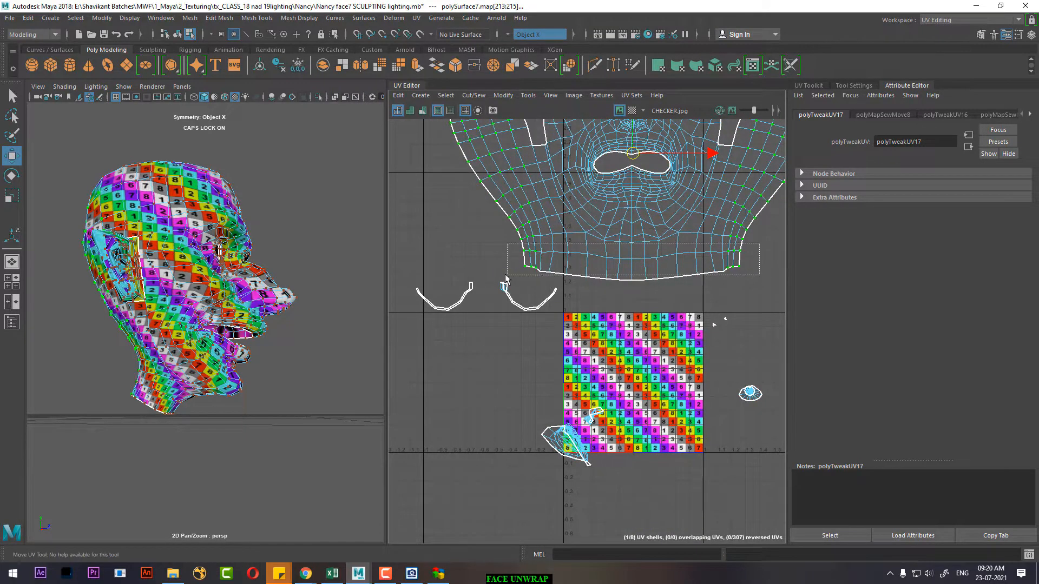
{"action": "middle_click_drag", "start_coordinate": [503, 280], "coordinate": [457, 275], "text": "alt"}
{"action": "right_click_drag", "start_coordinate": [650, 232], "coordinate": [510, 232], "text": "shift"}
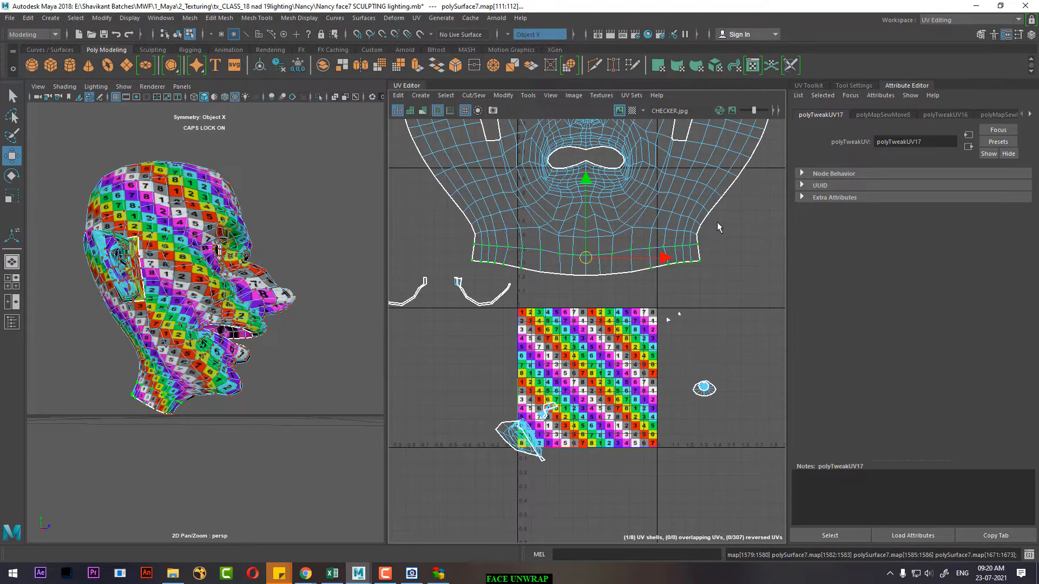
Step: Unfold the row of UVs where the jaw meets the neck and check the checker pattern from the front
{"action": "left_click_drag", "start_coordinate": [717, 223], "coordinate": [572, 238]}
{"action": "left_click_drag", "start_coordinate": [325, 267], "coordinate": [233, 285], "text": "alt"}
{"action": "scroll", "coordinate": [233, 319], "scroll_direction": "up", "scroll_amount": 5}
{"action": "left_click_drag", "start_coordinate": [243, 332], "coordinate": [287, 361], "text": "alt"}
{"action": "right_click_drag", "start_coordinate": [596, 223], "coordinate": [422, 223]}
{"action": "left_click_drag", "start_coordinate": [292, 303], "coordinate": [319, 384], "text": "alt"}
{"action": "scroll", "coordinate": [320, 384], "scroll_direction": "down", "scroll_amount": 4}
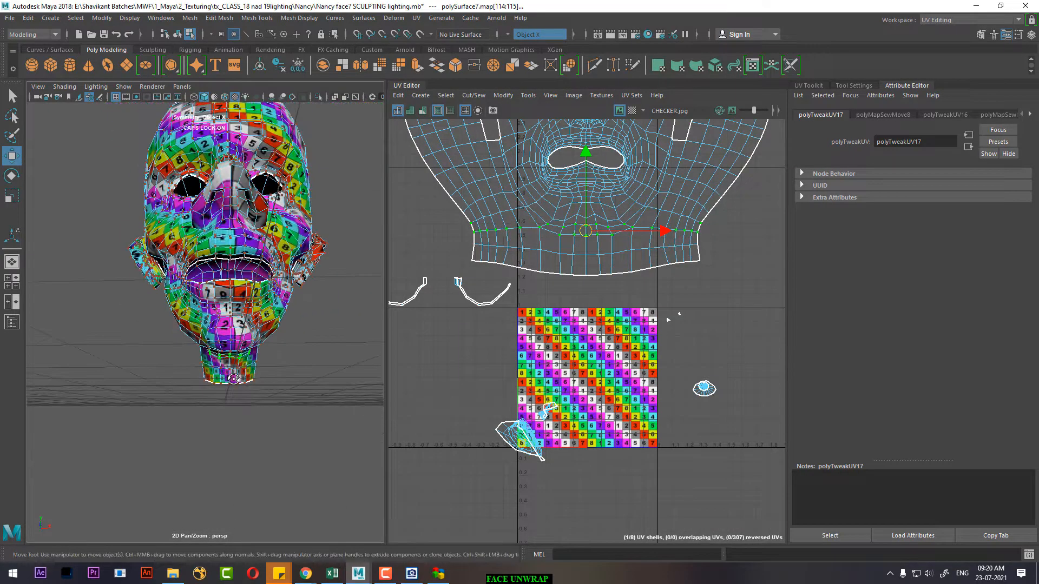
Step: Return to object mode and inspect the checker pattern over the head from the front, the sides and around the mouth and neck
{"action": "left_click_drag", "start_coordinate": [211, 374], "coordinate": [260, 392], "text": "alt"}
{"action": "scroll", "coordinate": [261, 393], "scroll_direction": "up", "scroll_amount": 3}
{"action": "scroll", "coordinate": [615, 331], "scroll_direction": "down", "scroll_amount": 3}
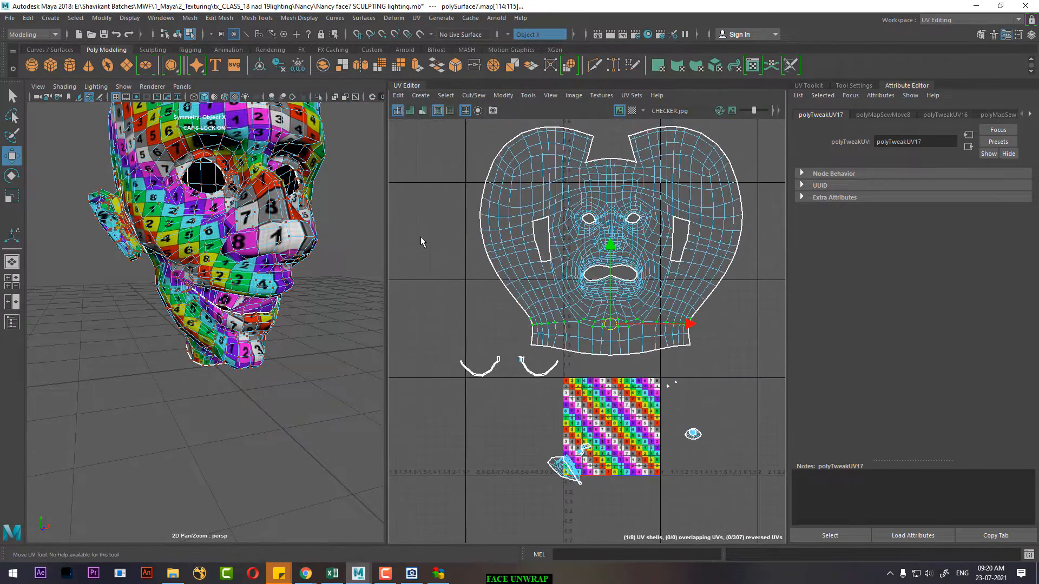
{"action": "right_click_drag", "start_coordinate": [208, 242], "coordinate": [253, 231]}
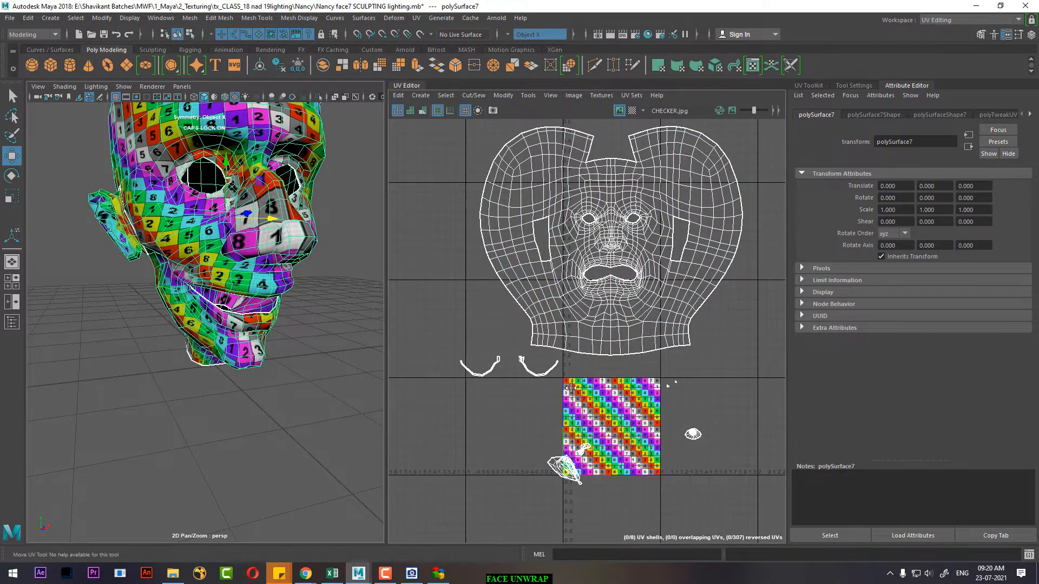
{"action": "scroll", "coordinate": [583, 419], "scroll_direction": "down", "scroll_amount": 2}
{"action": "left_click_drag", "start_coordinate": [206, 357], "coordinate": [261, 338], "text": "alt"}
{"action": "scroll", "coordinate": [261, 338], "scroll_direction": "up", "scroll_amount": 3}
{"action": "mouse_move", "coordinate": [261, 338]}
{"action": "middle_mouse_down", "text": "alt"}
{"action": "mouse_move", "coordinate": [250, 365]}
{"action": "mouse_move", "coordinate": [257, 353]}
{"action": "middle_mouse_up", "text": "alt"}
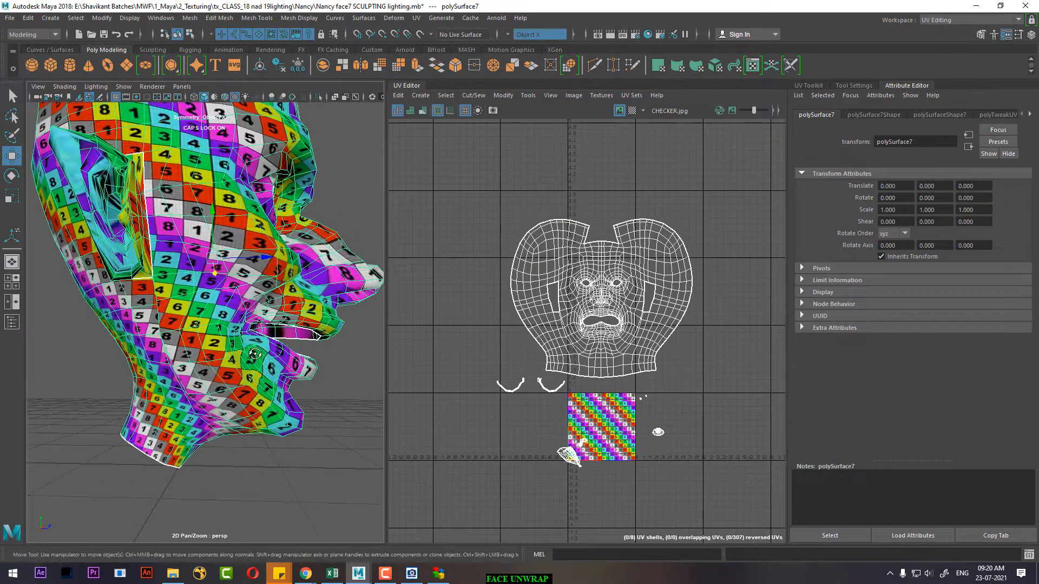
{"action": "left_click_drag", "start_coordinate": [261, 361], "coordinate": [209, 378], "text": "alt"}
{"action": "middle_click_drag", "start_coordinate": [603, 406], "coordinate": [616, 281], "text": "alt"}
{"action": "right_click_drag", "start_coordinate": [616, 281], "coordinate": [680, 280], "text": "alt"}
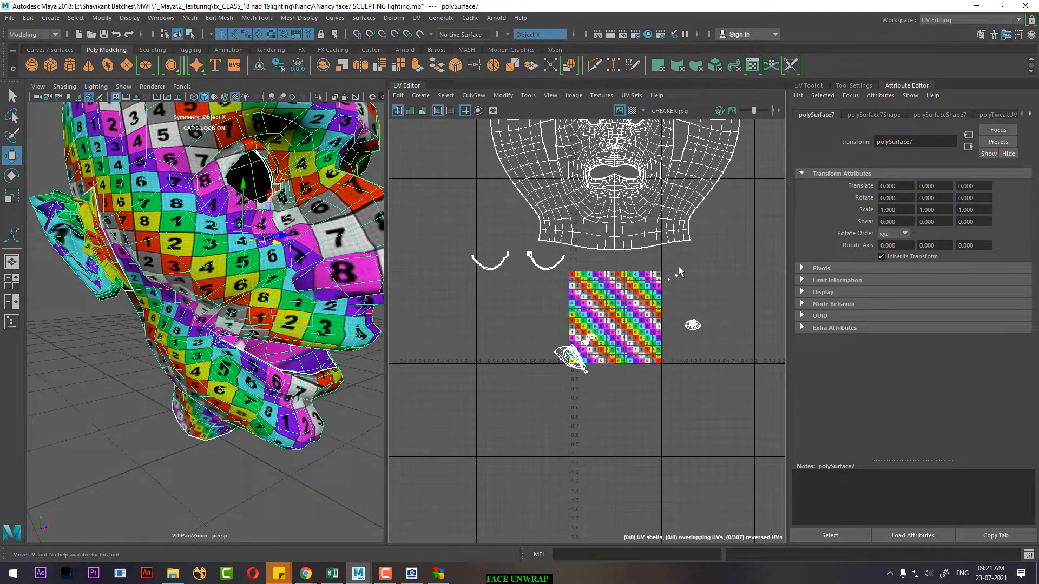
{"action": "middle_click_drag", "start_coordinate": [281, 237], "coordinate": [254, 263], "text": "alt"}
{"action": "right_click_drag", "start_coordinate": [580, 276], "coordinate": [573, 232], "text": "alt"}
{"action": "middle_click_drag", "start_coordinate": [573, 231], "coordinate": [538, 276], "text": "alt"}
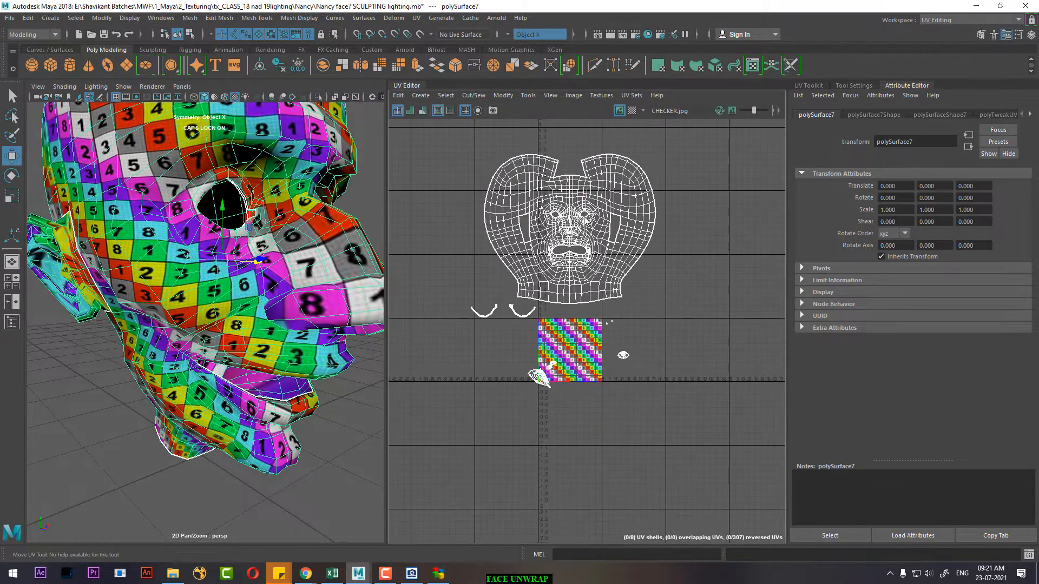
Step: Select all UVs of the face shell and move the shell well away to the side of the checker tile
{"action": "right_click_drag", "start_coordinate": [585, 220], "coordinate": [608, 200]}
{"action": "left_click_drag", "start_coordinate": [605, 196], "coordinate": [549, 227]}
{"action": "right_click_drag", "start_coordinate": [550, 226], "coordinate": [601, 245], "text": "ctrl"}
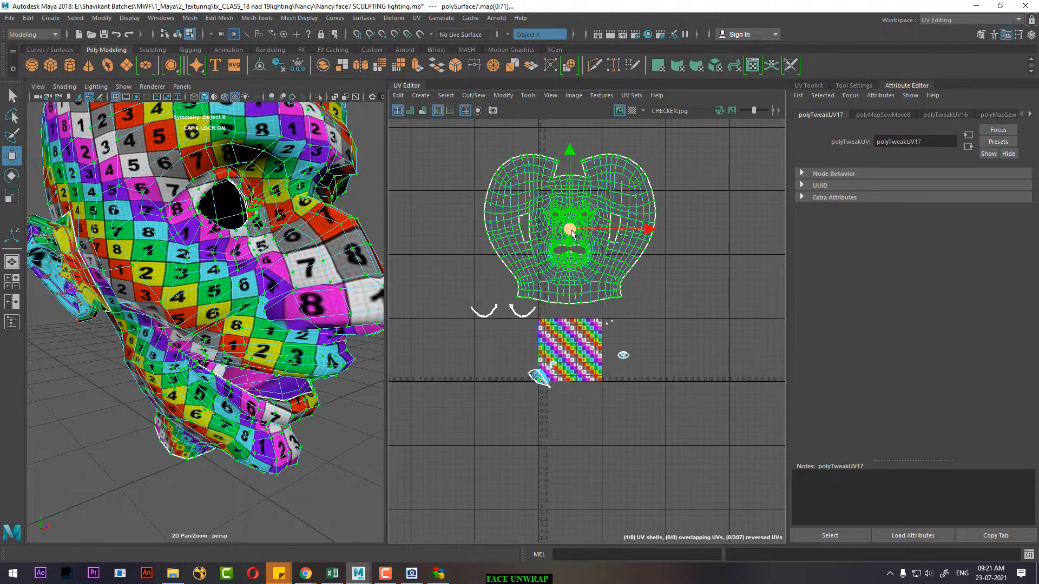
{"action": "left_click_drag", "start_coordinate": [571, 232], "coordinate": [736, 221]}
{"action": "right_click_drag", "start_coordinate": [617, 293], "coordinate": [621, 304], "text": "alt"}
{"action": "middle_click_drag", "start_coordinate": [621, 304], "coordinate": [615, 272], "text": "alt"}
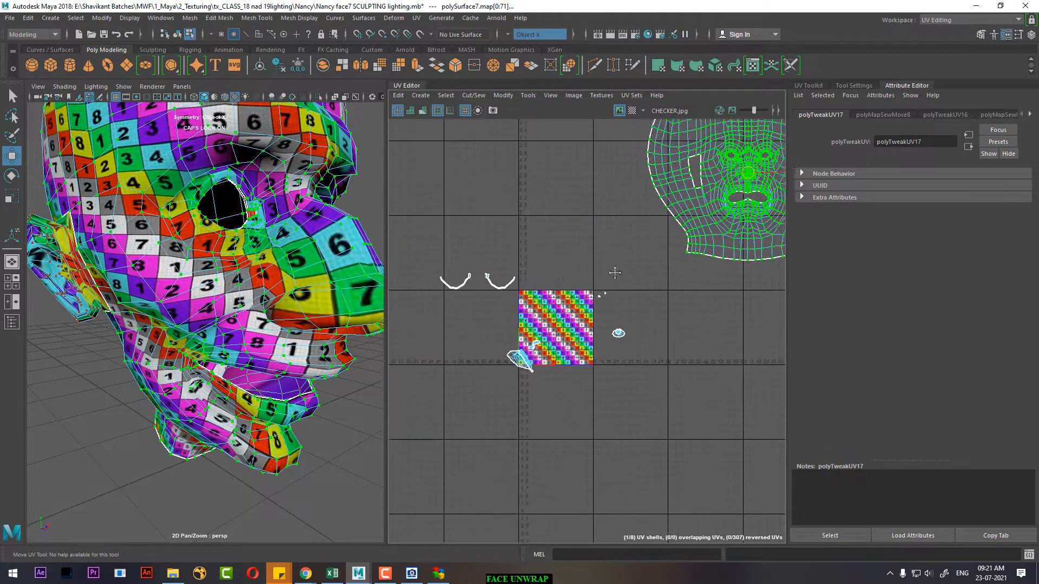
Step: Select all faces of the small mouth-interior shell beside the checker tile and display the head in wireframe
{"action": "right_click_drag", "start_coordinate": [614, 273], "coordinate": [641, 309], "text": "alt"}
{"action": "middle_click_drag", "start_coordinate": [641, 309], "coordinate": [619, 254], "text": "alt"}
{"action": "right_click_drag", "start_coordinate": [619, 254], "coordinate": [625, 289]}
{"action": "left_click_drag", "start_coordinate": [625, 260], "coordinate": [574, 313]}
{"action": "right_click_drag", "start_coordinate": [265, 342], "coordinate": [224, 349], "text": "alt"}
{"action": "key", "text": "4"}
{"action": "left_click_drag", "start_coordinate": [270, 359], "coordinate": [244, 335], "text": "alt"}
{"action": "right_click_drag", "start_coordinate": [244, 336], "coordinate": [263, 387], "text": "alt"}
{"action": "left_click_drag", "start_coordinate": [263, 388], "coordinate": [257, 387], "text": "alt"}
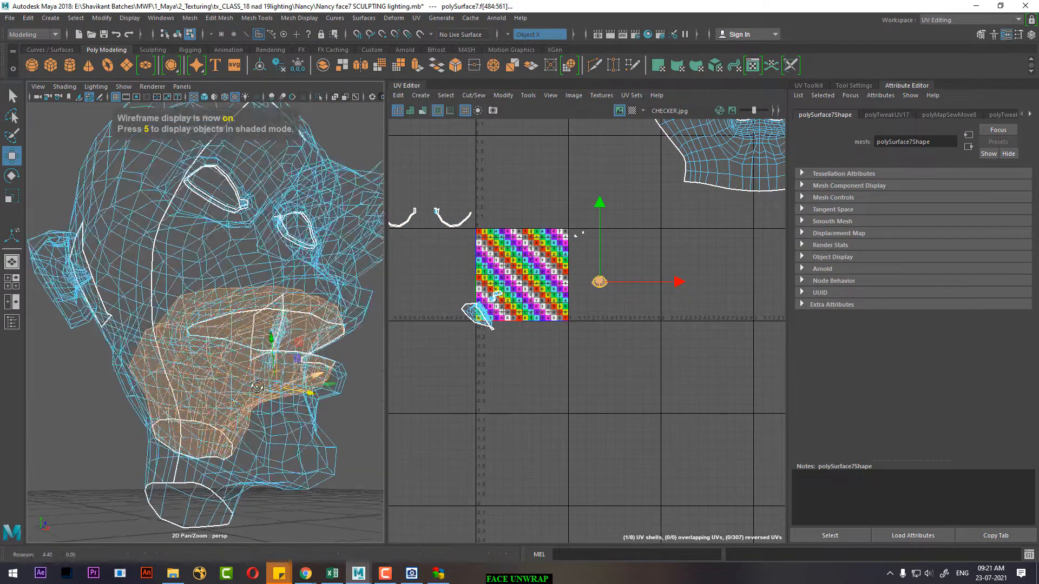
{"action": "right_click_drag", "start_coordinate": [257, 387], "coordinate": [297, 399], "text": "alt"}
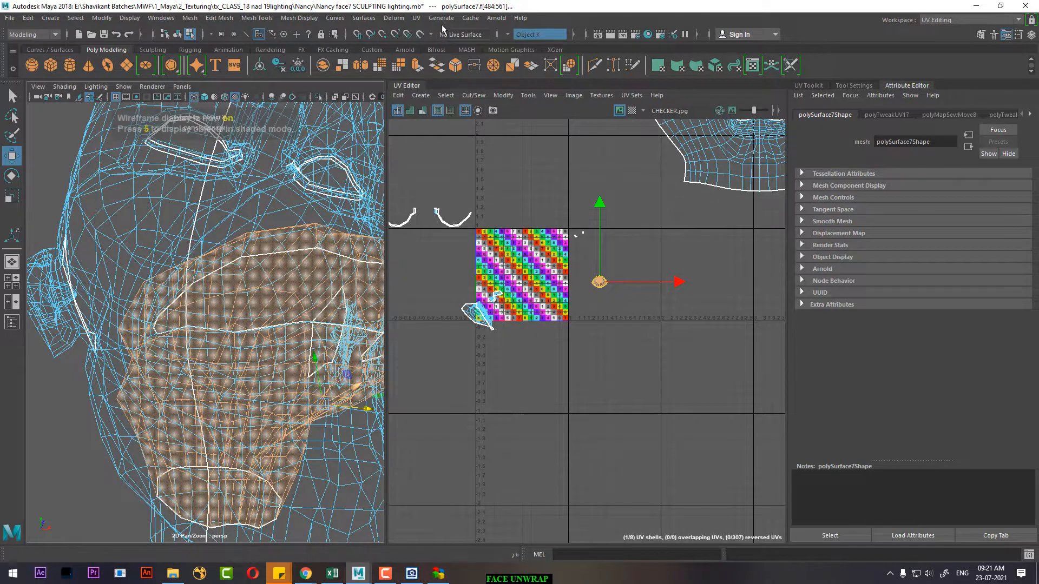
Step: Apply automatic UV mapping to the mouth-interior faces and move the resulting pieces diagonally below the checker tile
{"action": "left_click", "coordinate": [417, 18]}
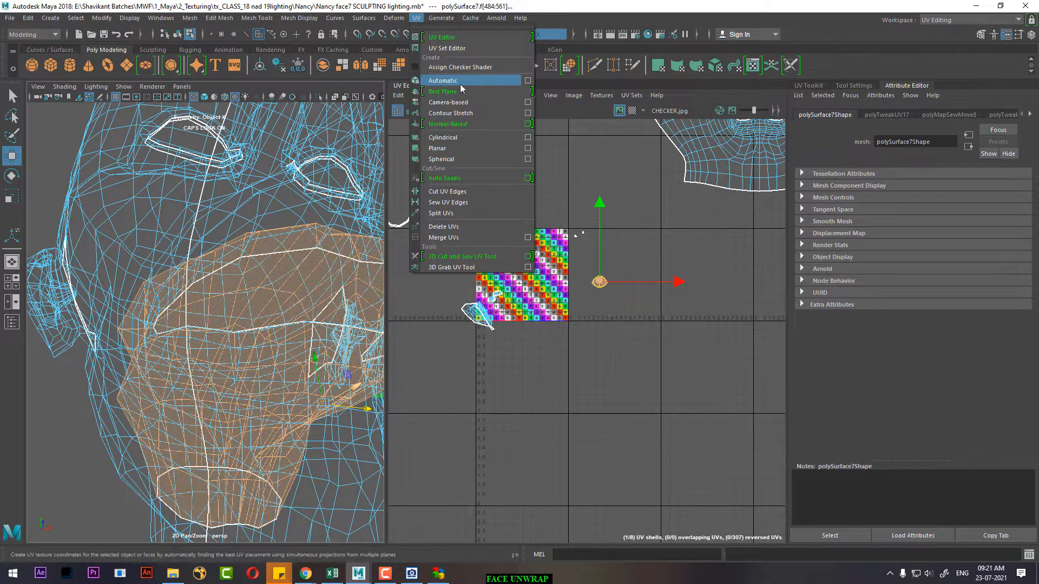
{"action": "left_click", "coordinate": [459, 81]}
{"action": "key", "text": "w"}
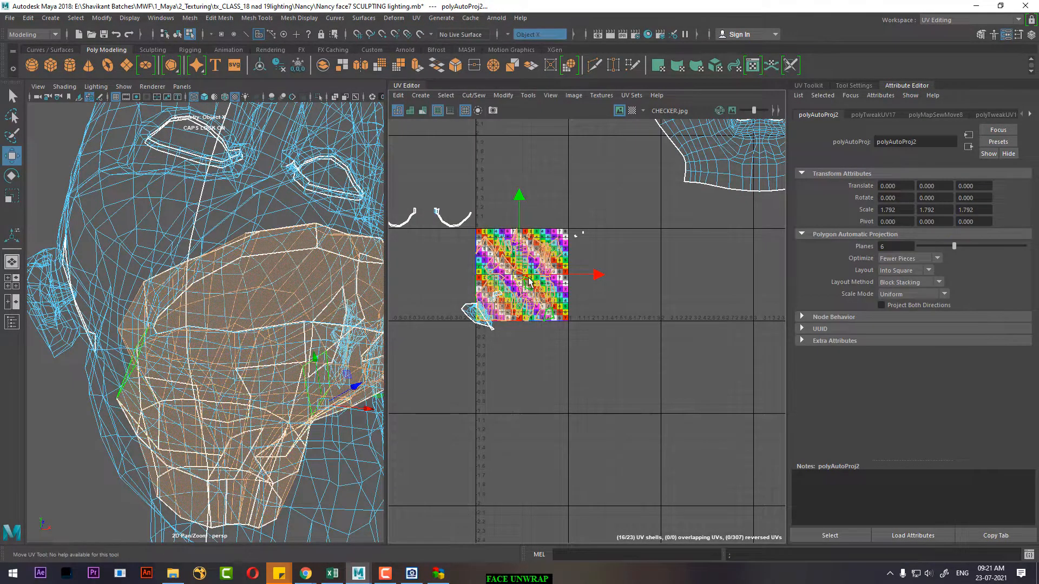
{"action": "left_click_drag", "start_coordinate": [529, 281], "coordinate": [646, 401]}
{"action": "left_click_drag", "start_coordinate": [119, 282], "coordinate": [317, 217], "text": "alt"}
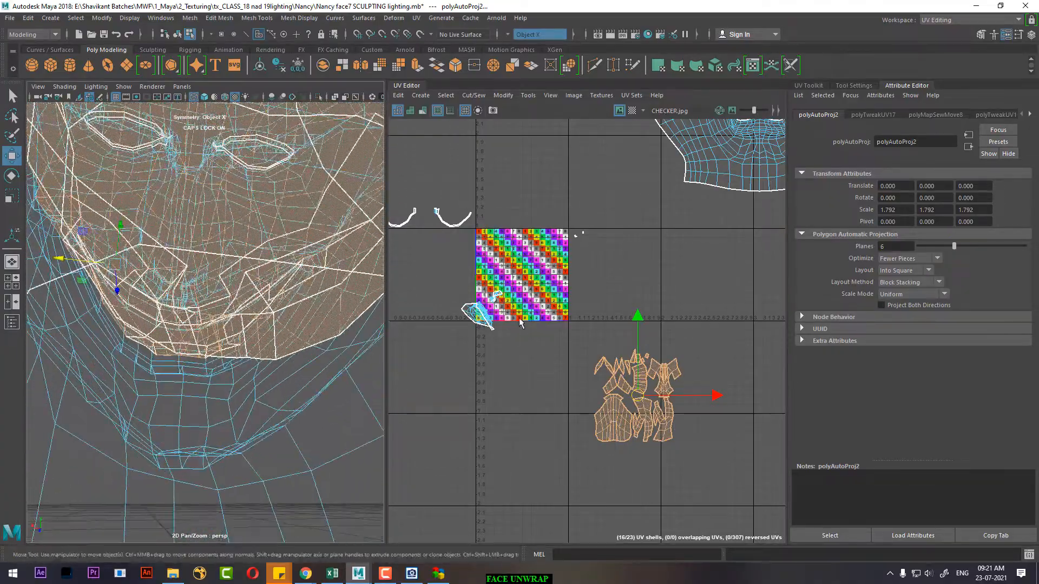
{"action": "scroll", "coordinate": [576, 312], "scroll_direction": "up", "scroll_amount": 2}
{"action": "mouse_move", "coordinate": [627, 315]}
{"action": "middle_mouse_down", "text": "alt"}
{"action": "mouse_move", "coordinate": [648, 330]}
{"action": "mouse_move", "coordinate": [634, 304]}
{"action": "middle_mouse_up", "text": "alt"}
{"action": "left_click_drag", "start_coordinate": [179, 303], "coordinate": [308, 280], "text": "alt"}
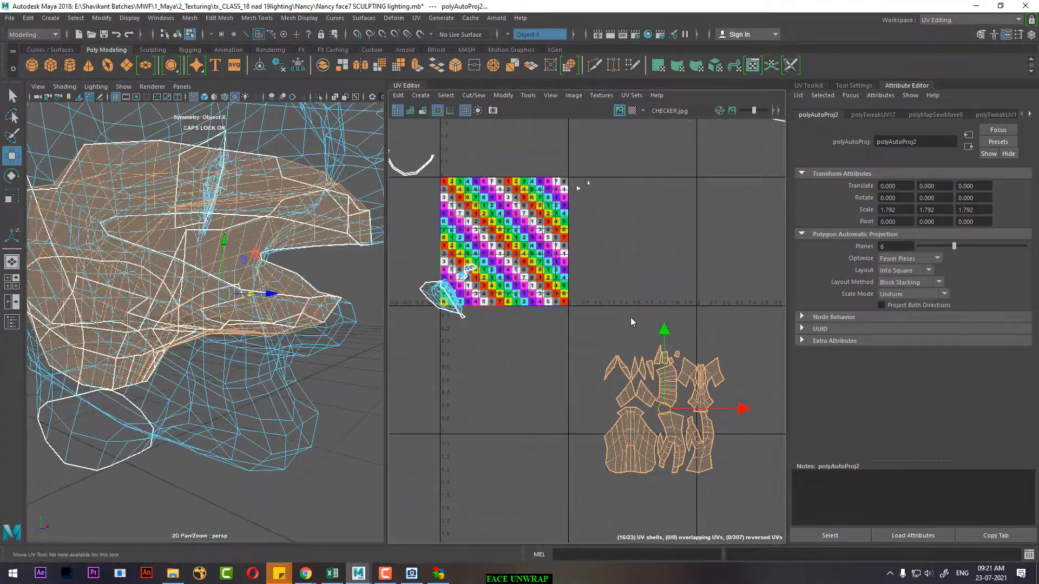
Step: Switch to edge selection in shaded display and select the edge loop along the border of the lips
{"action": "right_click_drag", "start_coordinate": [631, 314], "coordinate": [628, 287]}
{"action": "left_click_drag", "start_coordinate": [303, 319], "coordinate": [208, 373], "text": "alt"}
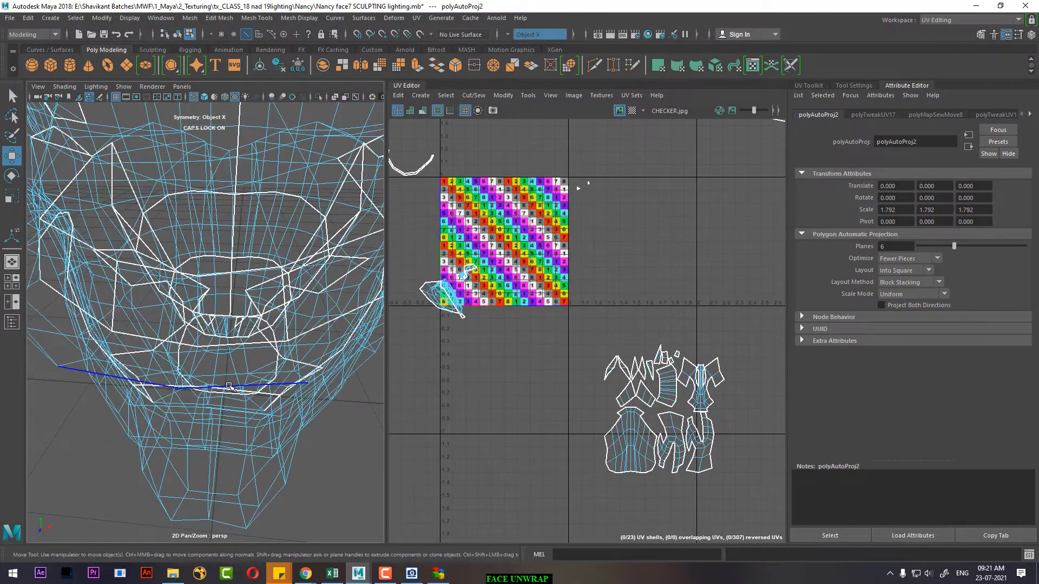
{"action": "key", "text": "5"}
{"action": "mouse_move", "coordinate": [209, 375]}
{"action": "right_mouse_down", "text": "alt"}
{"action": "mouse_move", "coordinate": [209, 364]}
{"action": "mouse_move", "coordinate": [189, 365]}
{"action": "right_mouse_up", "text": "alt"}
{"action": "double_click", "coordinate": [208, 329]}
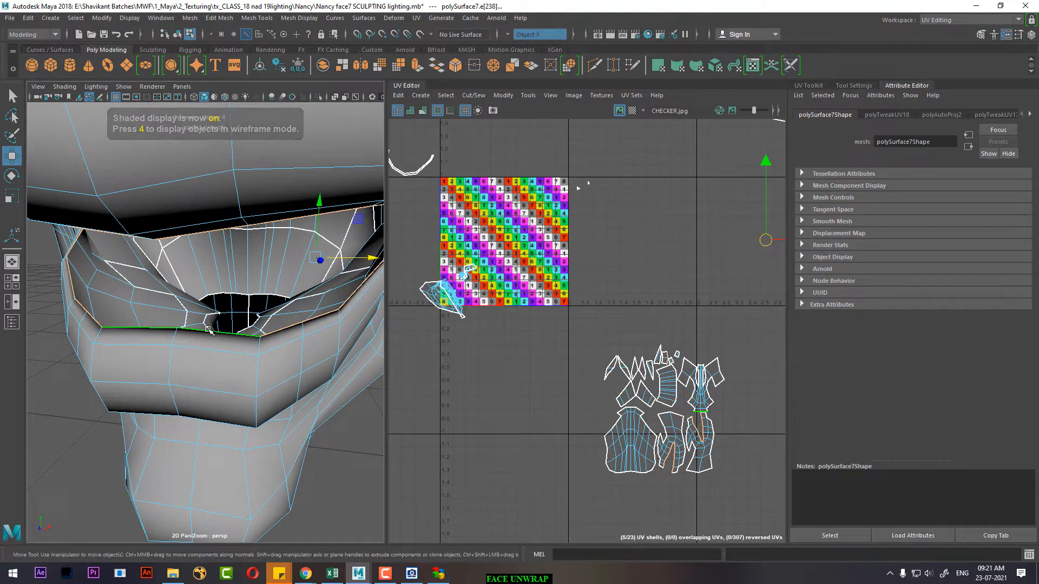
{"action": "left_click_drag", "start_coordinate": [209, 335], "coordinate": [221, 365], "text": "alt"}
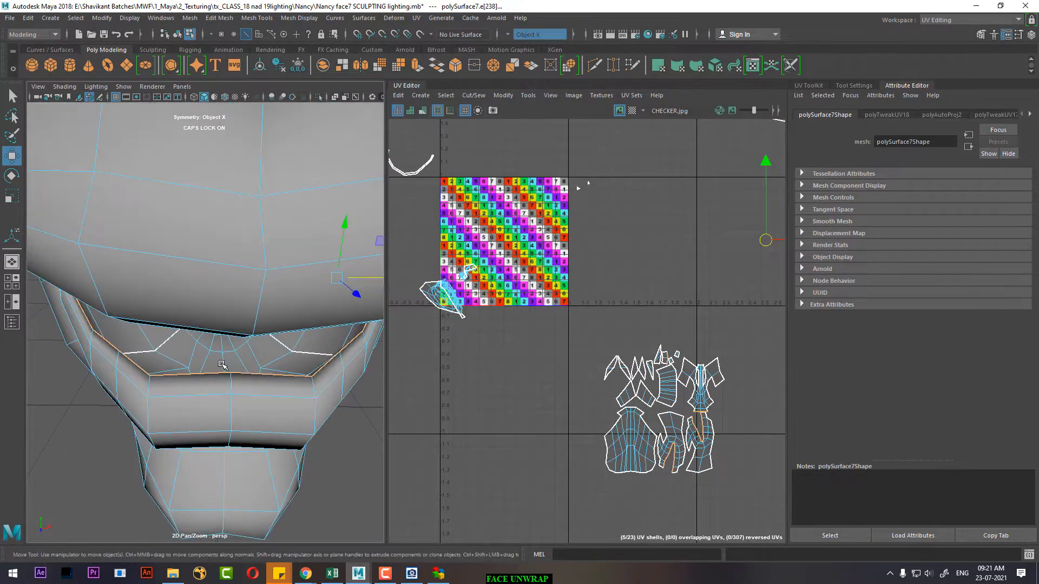
Step: Cut the UVs along the centre edge inside the lower mouth, just behind the lip
{"action": "scroll", "coordinate": [664, 385], "scroll_direction": "down", "scroll_amount": 4}
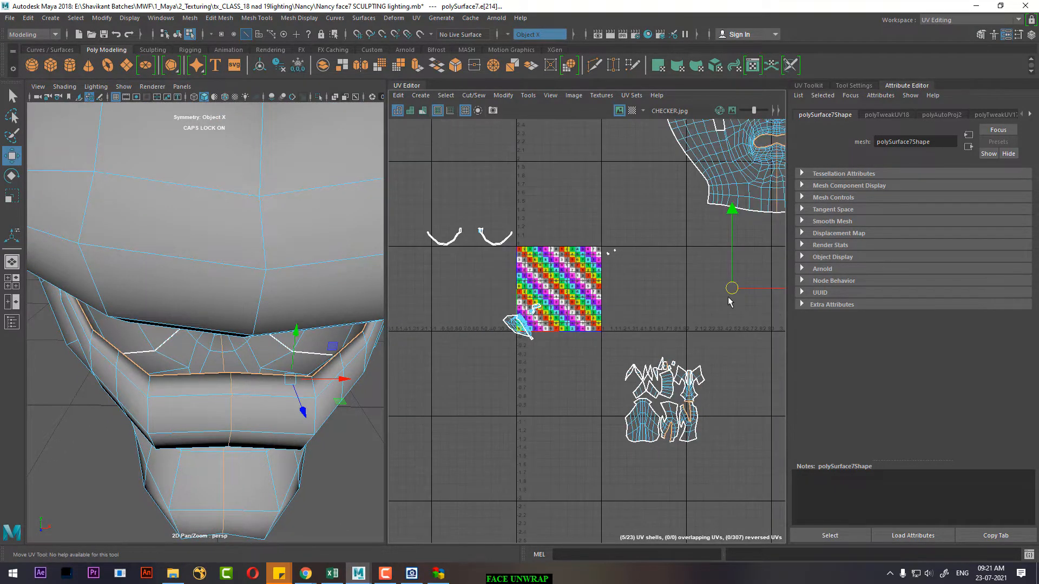
{"action": "middle_click_drag", "start_coordinate": [730, 222], "coordinate": [620, 311], "text": "alt"}
{"action": "key", "text": "ctrl+z"}
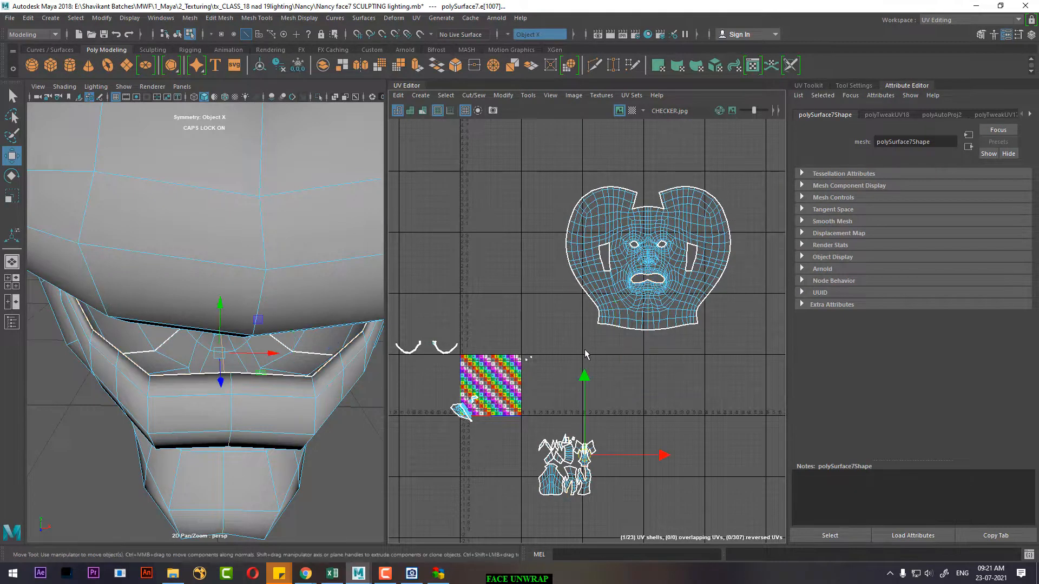
{"action": "middle_click_drag", "start_coordinate": [583, 398], "coordinate": [571, 318], "text": "alt"}
{"action": "scroll", "coordinate": [571, 319], "scroll_direction": "up", "scroll_amount": 3}
{"action": "scroll", "coordinate": [585, 349], "scroll_direction": "down", "scroll_amount": 3}
{"action": "right_click_drag", "start_coordinate": [596, 345], "coordinate": [589, 356], "text": "shift"}
Step: Select all edges of the mouth-interior pieces, exclude those on the face shell, and move and sew them into one shell
{"action": "right_click_drag", "start_coordinate": [643, 330], "coordinate": [642, 259]}
{"action": "scroll", "coordinate": [619, 352], "scroll_direction": "up", "scroll_amount": 2}
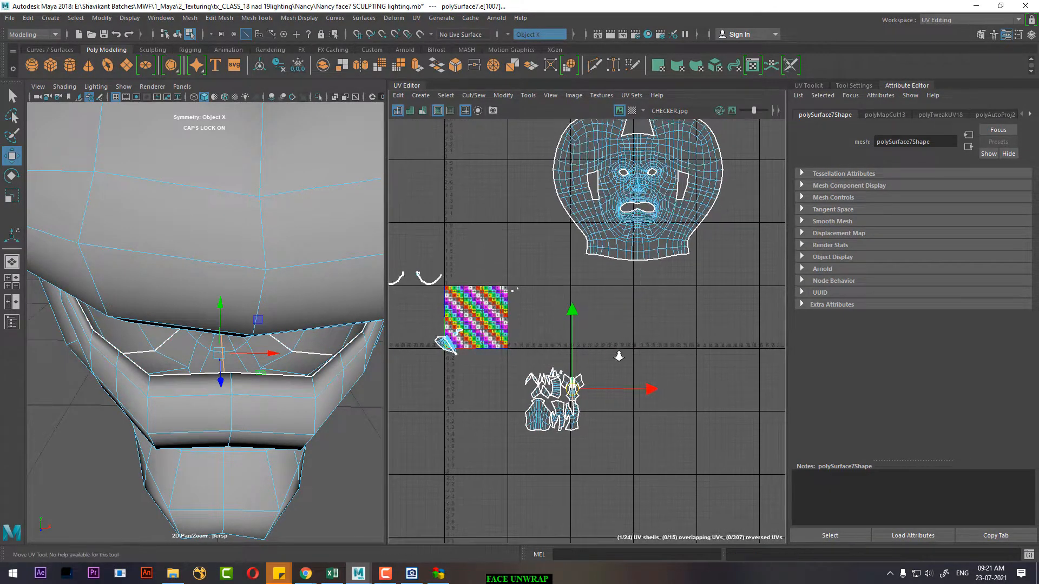
{"action": "left_click_drag", "start_coordinate": [618, 374], "coordinate": [568, 414]}
{"action": "left_click_drag", "start_coordinate": [496, 470], "coordinate": [498, 470]}
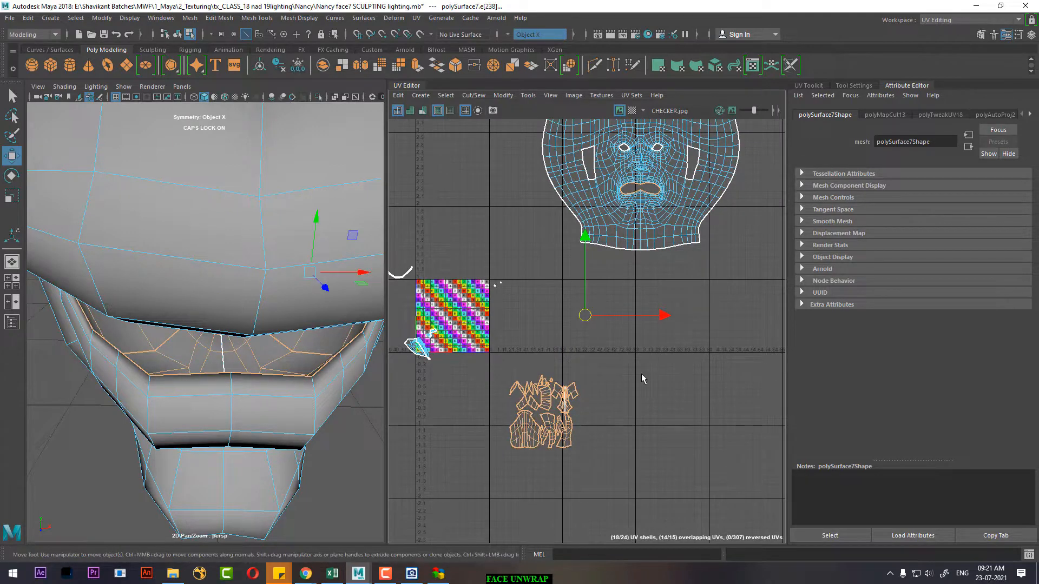
{"action": "left_click_drag", "start_coordinate": [739, 166], "coordinate": [583, 219], "text": "ctrl"}
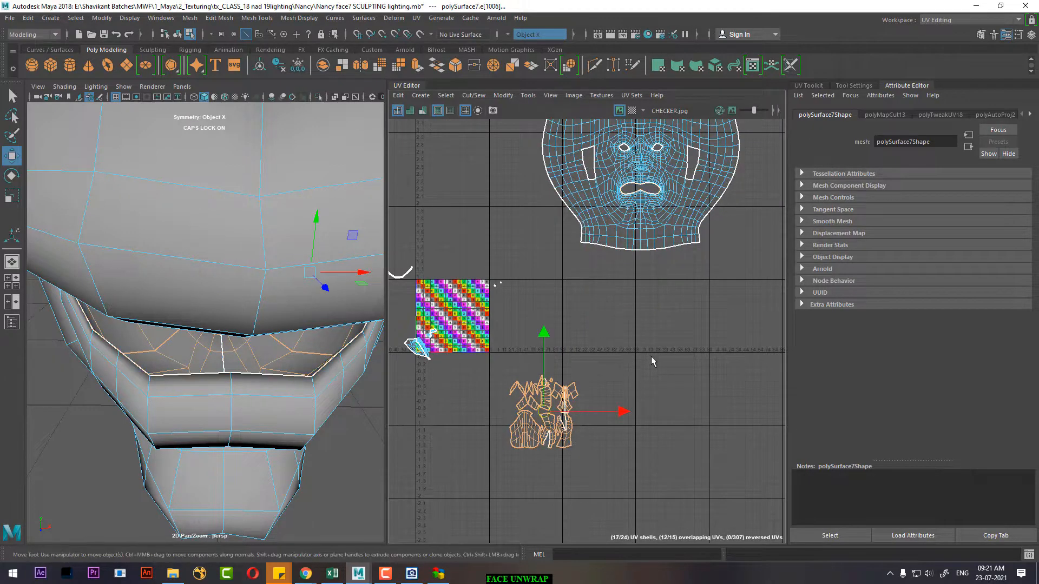
{"action": "right_click_drag", "start_coordinate": [651, 354], "coordinate": [623, 370], "text": "shift"}
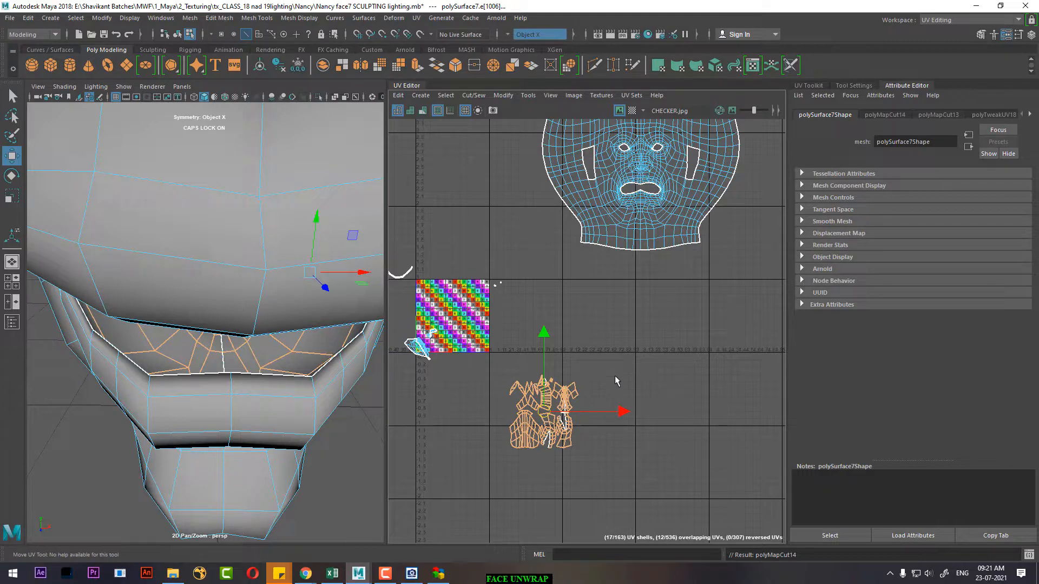
{"action": "right_click_drag", "start_coordinate": [612, 381], "coordinate": [596, 266], "text": "shift"}
Step: Unfold all UVs of the sewn mouth-interior shell and display the checker texture on the head
{"action": "scroll", "coordinate": [616, 430], "scroll_direction": "down", "scroll_amount": 2}
{"action": "middle_click_drag", "start_coordinate": [590, 361], "coordinate": [590, 215], "text": "alt"}
{"action": "scroll", "coordinate": [589, 222], "scroll_direction": "up", "scroll_amount": 2}
{"action": "right_click_drag", "start_coordinate": [608, 301], "coordinate": [725, 255]}
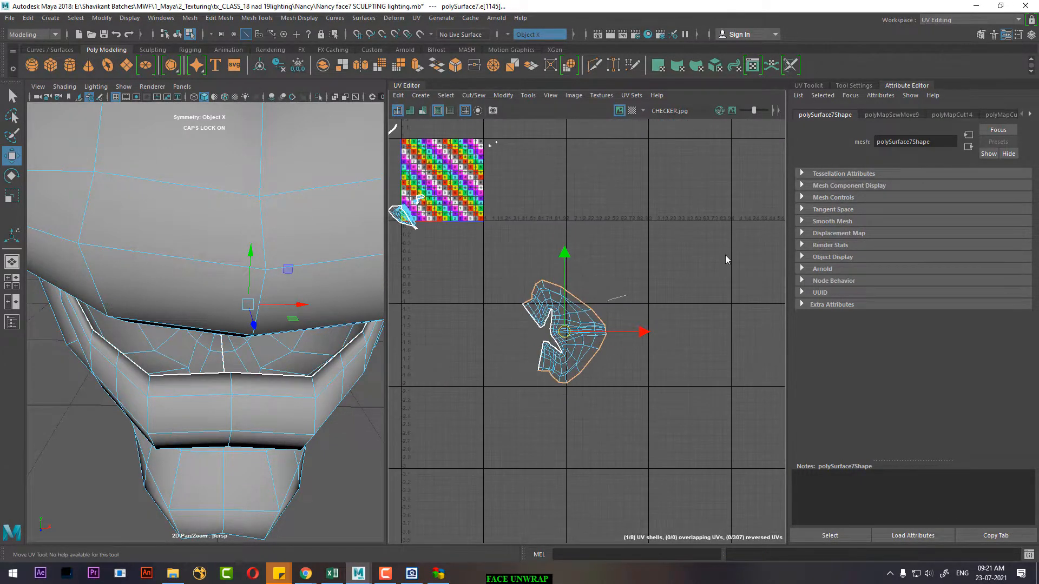
{"action": "left_click_drag", "start_coordinate": [501, 423], "coordinate": [664, 268]}
{"action": "right_click_drag", "start_coordinate": [665, 268], "coordinate": [500, 272], "text": "shift"}
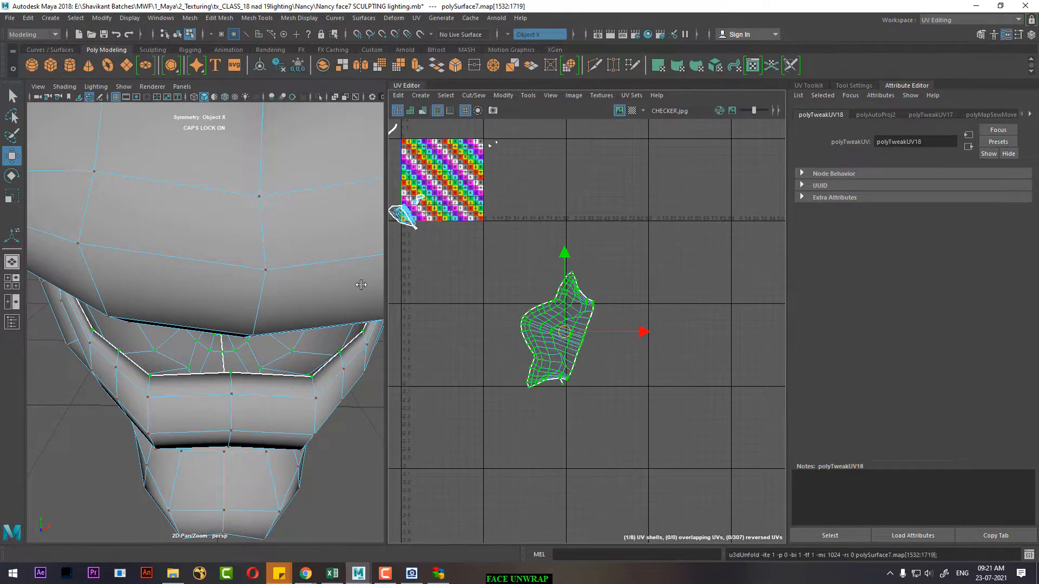
{"action": "scroll", "coordinate": [568, 371], "scroll_direction": "down", "scroll_amount": 2}
{"action": "mouse_move", "coordinate": [228, 429]}
{"action": "left_mouse_down", "text": "alt"}
{"action": "mouse_move", "coordinate": [272, 416]}
{"action": "mouse_move", "coordinate": [153, 342]}
{"action": "mouse_move", "coordinate": [211, 319]}
{"action": "mouse_move", "coordinate": [250, 283]}
{"action": "mouse_move", "coordinate": [292, 209]}
{"action": "left_mouse_up", "text": "alt"}
{"action": "key", "text": "6"}
{"action": "scroll", "coordinate": [250, 282], "scroll_direction": "up", "scroll_amount": 4}
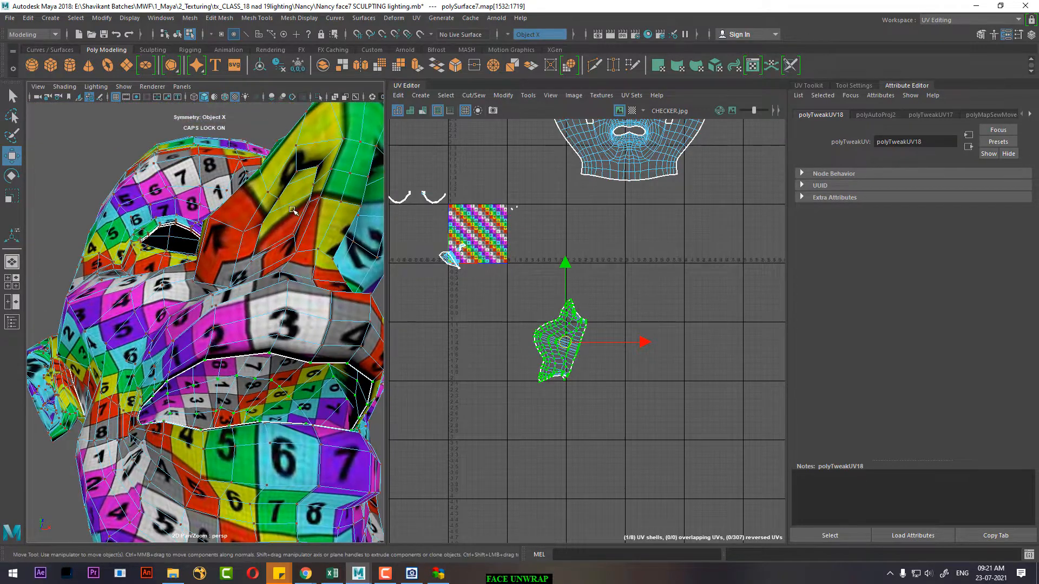
Step: Select a face on the underside of the nose, frame it in the UV layout and examine the texture around it
{"action": "right_click_drag", "start_coordinate": [292, 210], "coordinate": [292, 236]}
{"action": "left_click", "coordinate": [290, 227]}
{"action": "scroll", "coordinate": [635, 209], "scroll_direction": "up", "scroll_amount": 3}
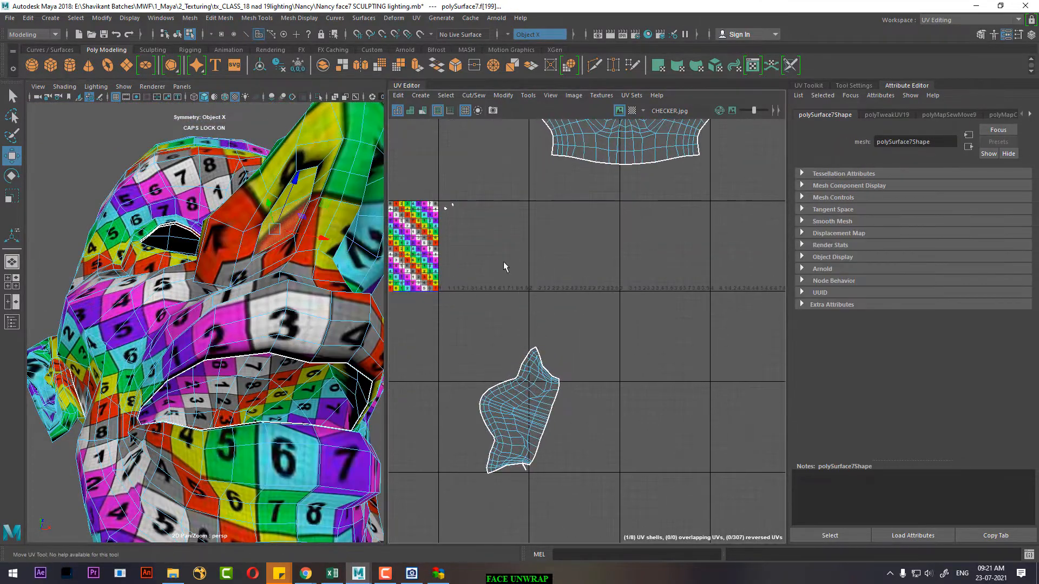
{"action": "middle_click_drag", "start_coordinate": [503, 262], "coordinate": [622, 254], "text": "alt"}
{"action": "key", "text": "f"}
{"action": "scroll", "coordinate": [571, 356], "scroll_direction": "down", "scroll_amount": 5}
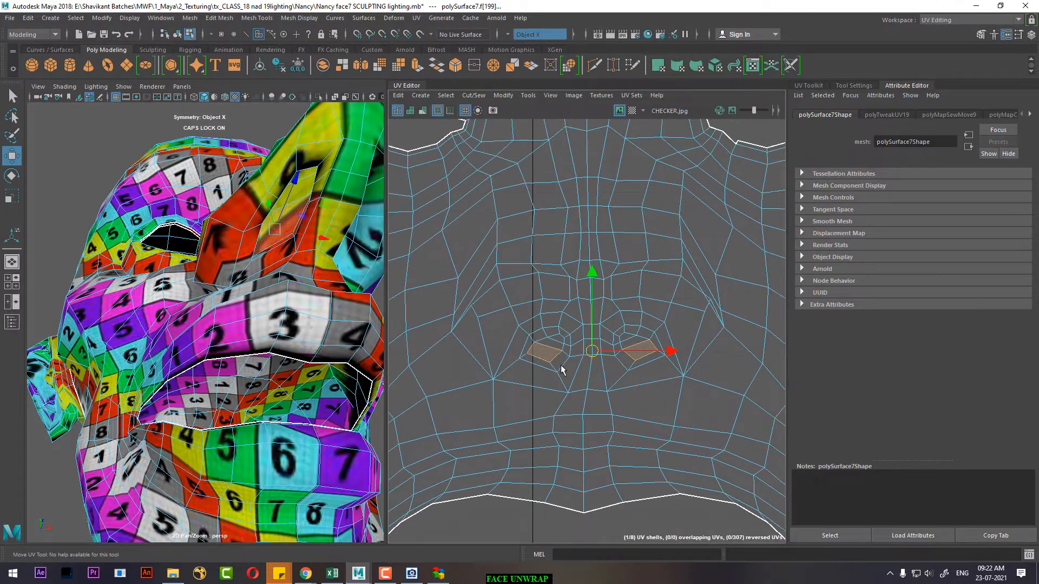
{"action": "middle_click_drag", "start_coordinate": [292, 266], "coordinate": [267, 306], "text": "alt"}
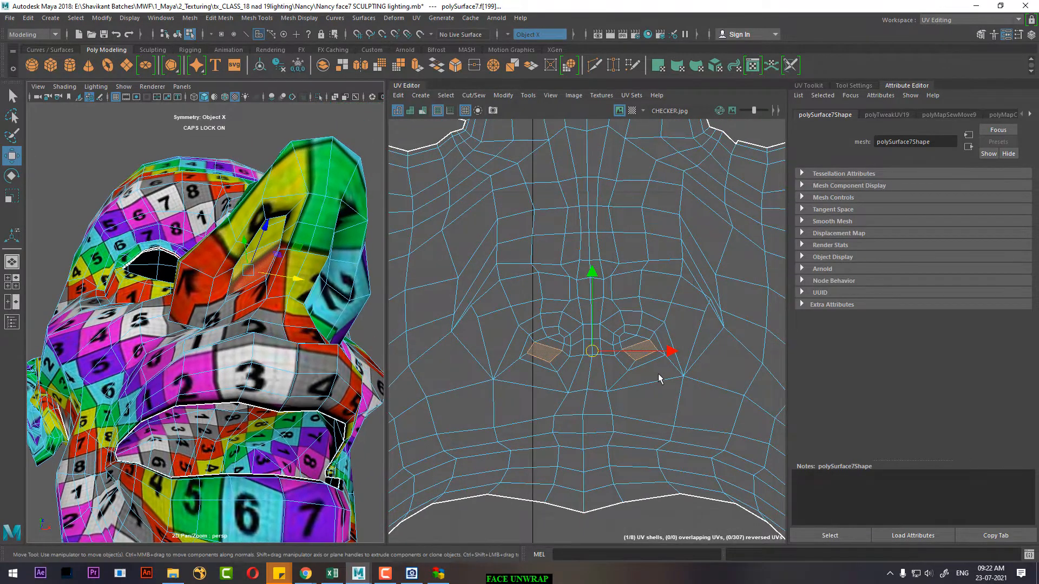
{"action": "left_click_drag", "start_coordinate": [254, 251], "coordinate": [254, 332], "text": "alt"}
{"action": "scroll", "coordinate": [254, 332], "scroll_direction": "down", "scroll_amount": 2}
{"action": "scroll", "coordinate": [589, 352], "scroll_direction": "down", "scroll_amount": 6}
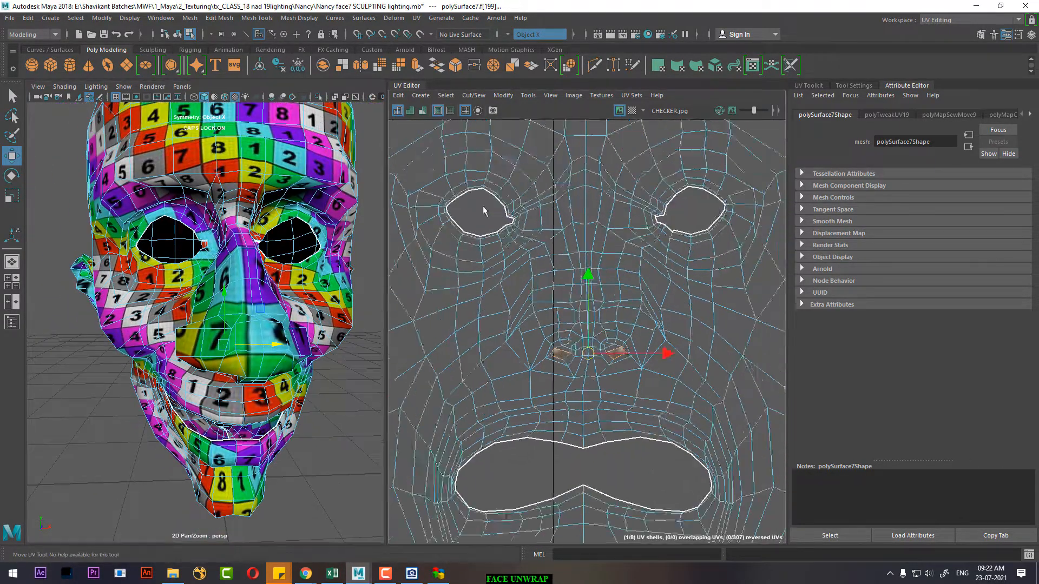
Step: Examine the remaining UV shells around the checker tile, from the face shell down to the unfolded mouth interior
{"action": "middle_click_drag", "start_coordinate": [584, 347], "coordinate": [693, 331], "text": "alt"}
{"action": "scroll", "coordinate": [610, 368], "scroll_direction": "down", "scroll_amount": 3}
{"action": "scroll", "coordinate": [527, 371], "scroll_direction": "down", "scroll_amount": 3}
{"action": "middle_click_drag", "start_coordinate": [527, 371], "coordinate": [643, 330], "text": "alt"}
{"action": "middle_click_drag", "start_coordinate": [543, 356], "coordinate": [599, 261], "text": "alt"}
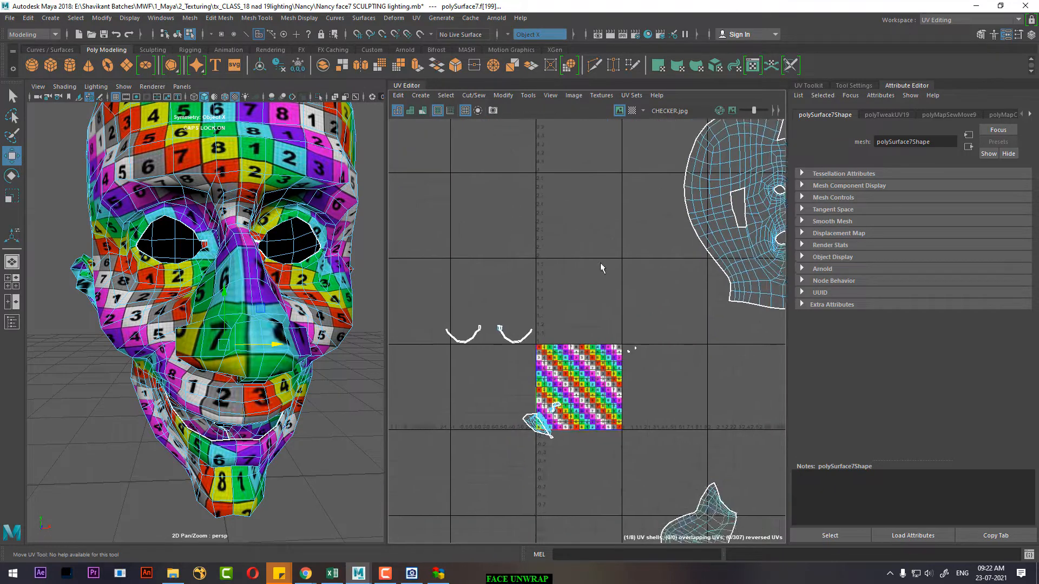
{"action": "scroll", "coordinate": [599, 262], "scroll_direction": "up", "scroll_amount": 1}
{"action": "middle_click_drag", "start_coordinate": [600, 378], "coordinate": [600, 267], "text": "alt"}
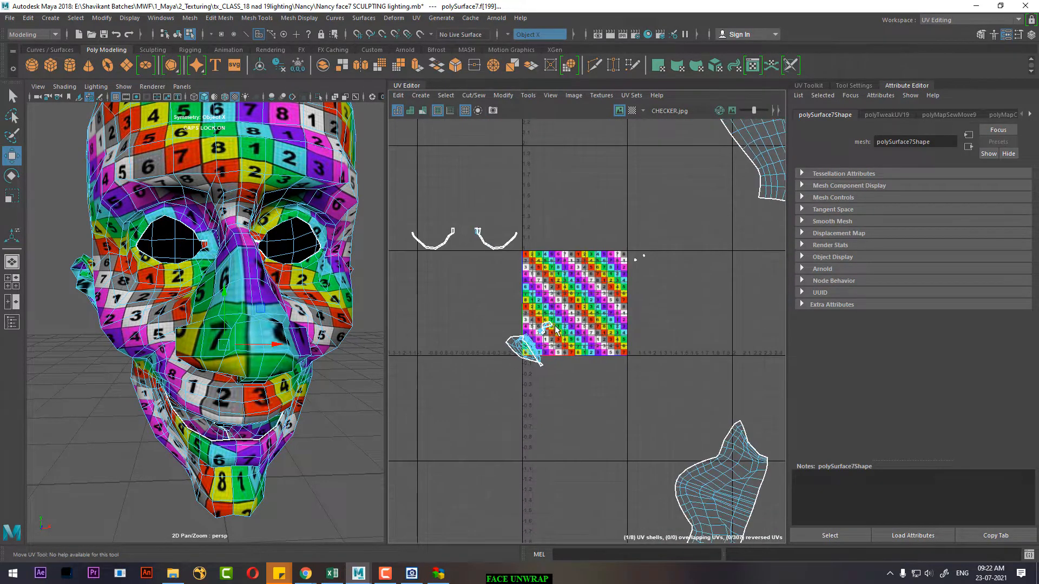
{"action": "right_click_drag", "start_coordinate": [552, 323], "coordinate": [598, 323]}
{"action": "middle_click_drag", "start_coordinate": [643, 391], "coordinate": [598, 298], "text": "alt"}
{"action": "scroll", "coordinate": [599, 298], "scroll_direction": "up", "scroll_amount": 1}
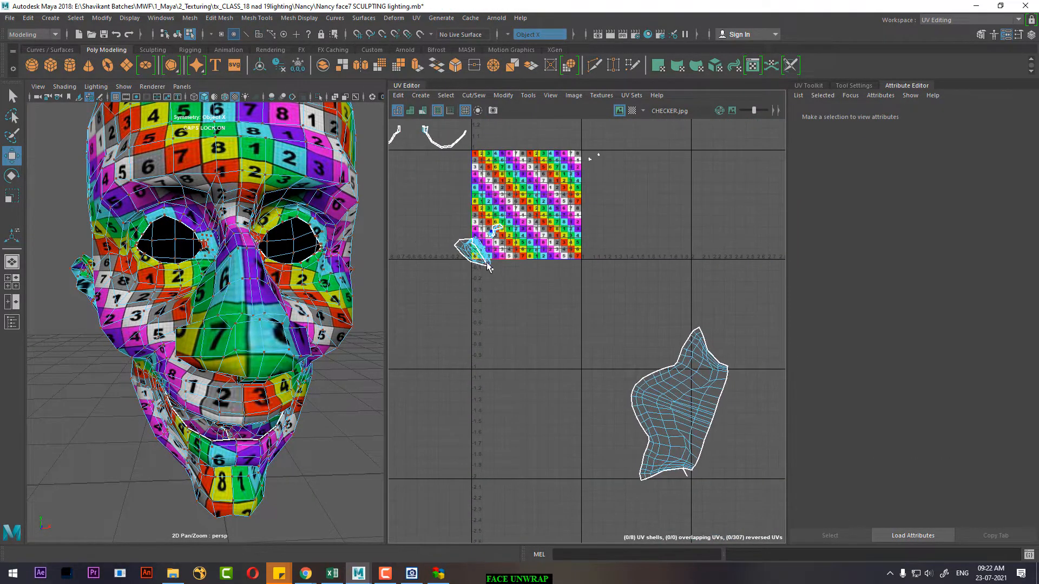
Step: Try to move the faces of the two ear shells away from the checker tile's corner, and undo the move
{"action": "right_click_drag", "start_coordinate": [489, 266], "coordinate": [492, 295]}
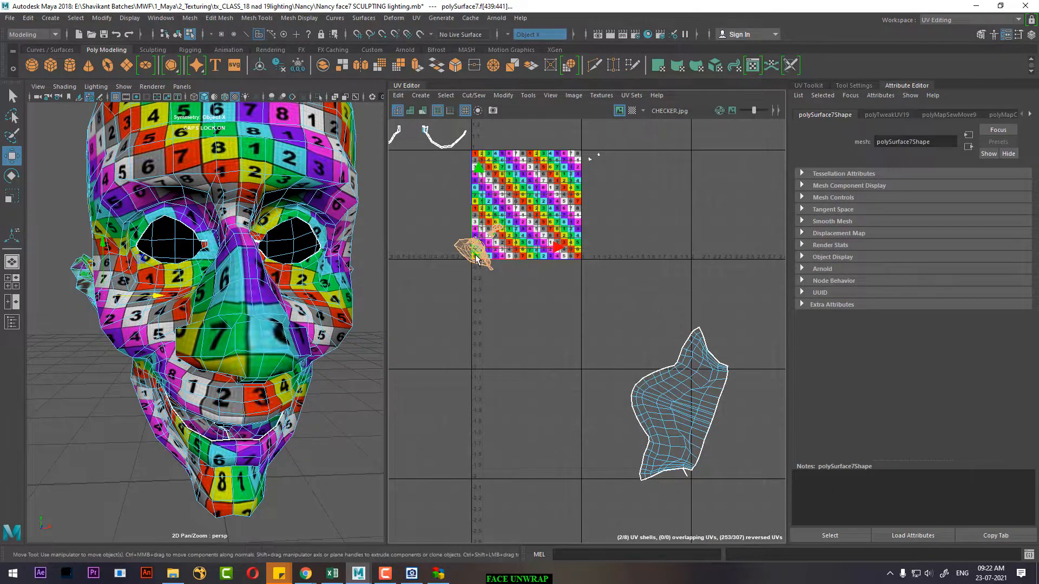
{"action": "left_click_drag", "start_coordinate": [478, 255], "coordinate": [648, 268]}
{"action": "key", "text": "ctrl+z"}
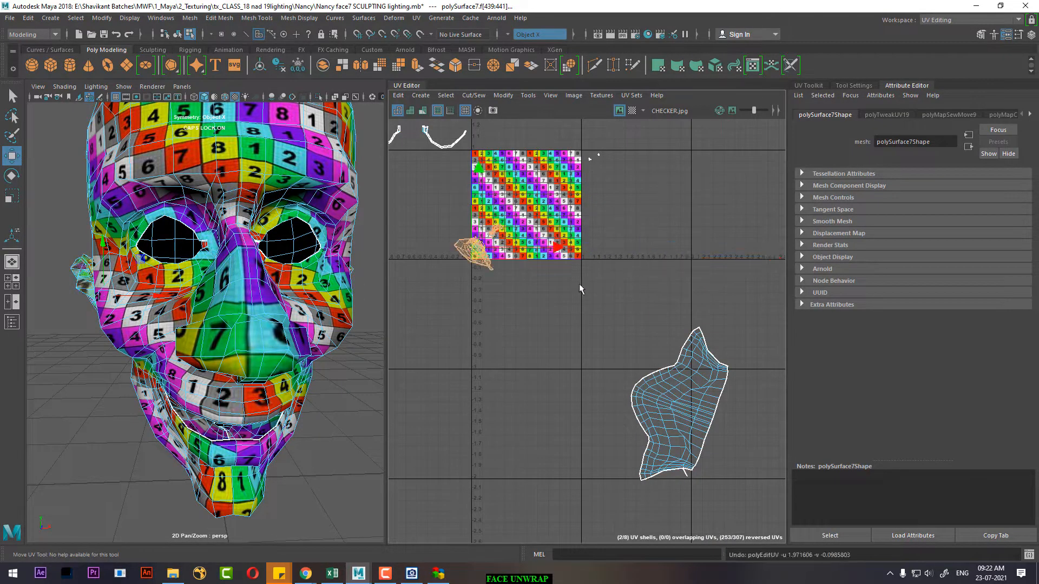
Step: Select all UVs of the two ear shells and move them clear of the checker tile, below the face shell
{"action": "right_click", "coordinate": [571, 280]}
{"action": "right_click_drag", "start_coordinate": [612, 305], "coordinate": [614, 306], "text": "ctrl"}
{"action": "right_click_drag", "start_coordinate": [486, 256], "coordinate": [523, 264]}
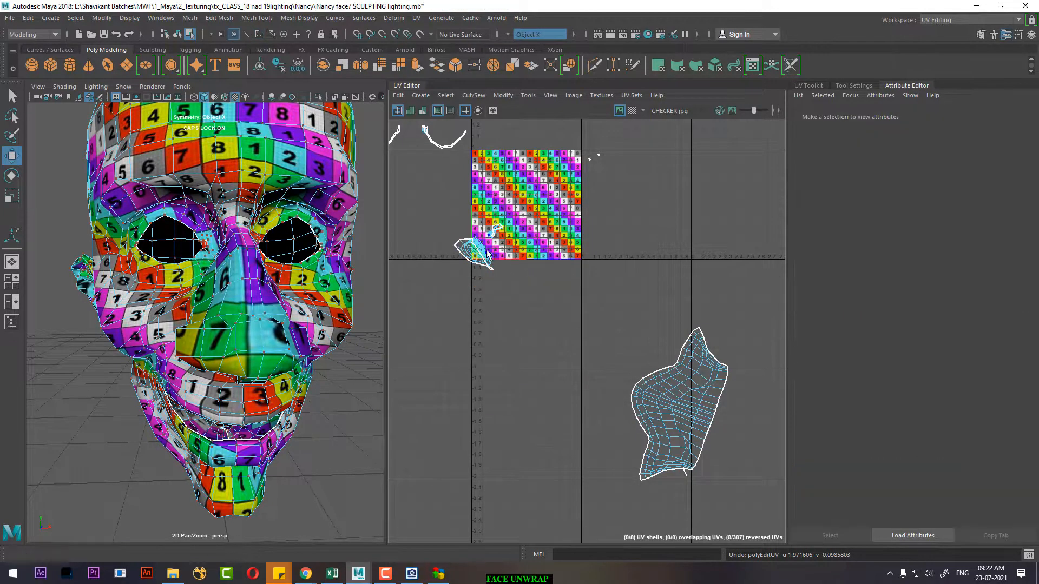
{"action": "left_click_drag", "start_coordinate": [486, 251], "coordinate": [481, 238]}
{"action": "right_click_drag", "start_coordinate": [474, 254], "coordinate": [414, 287], "text": "ctrl"}
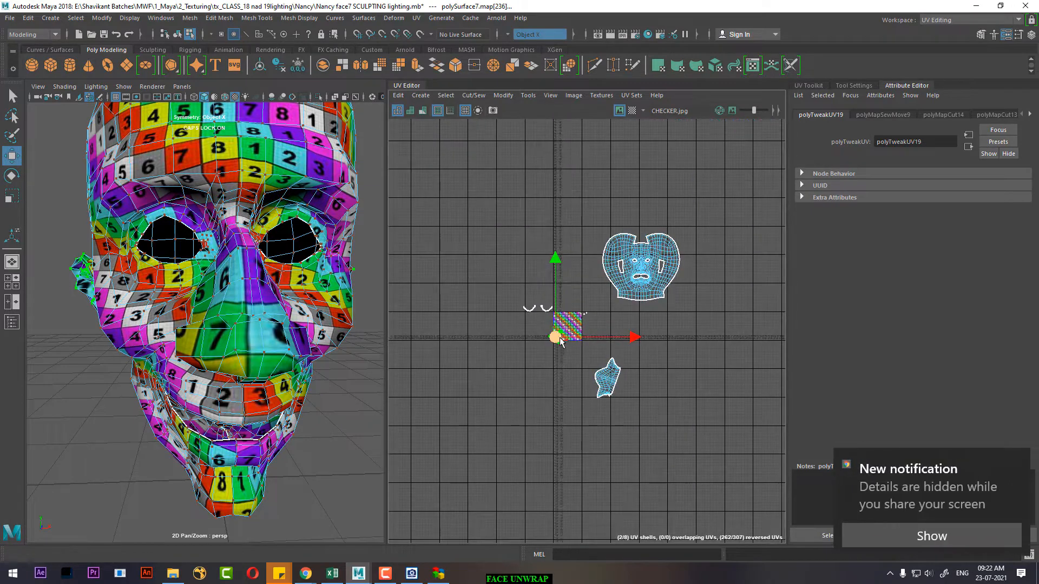
{"action": "middle_click_drag", "start_coordinate": [706, 355], "coordinate": [624, 295], "text": "alt"}
{"action": "right_click_drag", "start_coordinate": [623, 294], "coordinate": [673, 366], "text": "alt"}
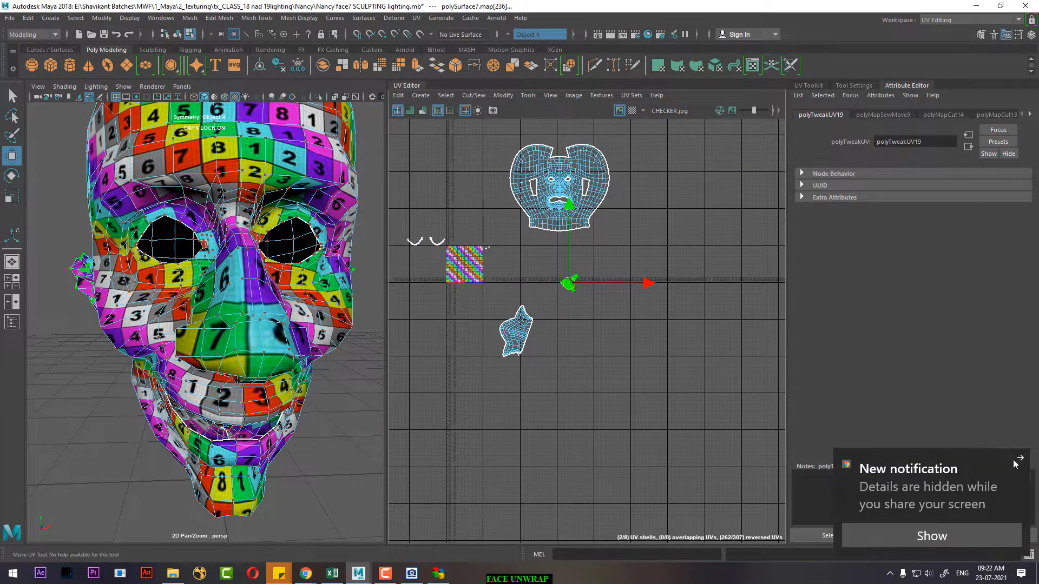
{"action": "left_click", "coordinate": [1015, 460]}
{"action": "right_click_drag", "start_coordinate": [504, 284], "coordinate": [596, 381], "text": "alt"}
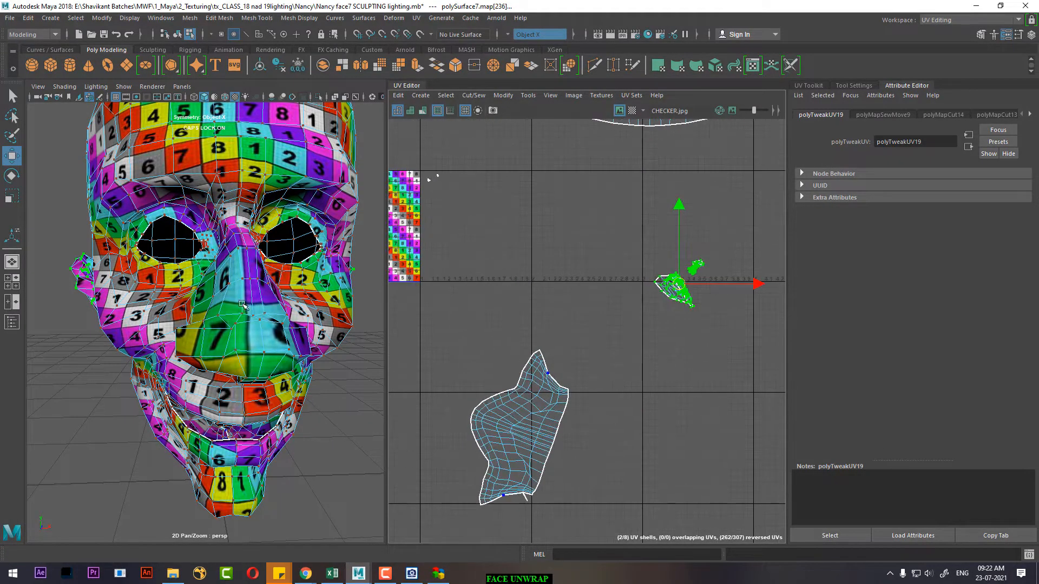
Step: Display the head shaded without textures and switch to edge selection around the ear
{"action": "left_click_drag", "start_coordinate": [185, 297], "coordinate": [292, 303], "text": "alt"}
{"action": "right_click_drag", "start_coordinate": [292, 303], "coordinate": [292, 330], "text": "alt"}
{"action": "mouse_move", "coordinate": [198, 334]}
{"action": "left_mouse_down", "text": "alt"}
{"action": "mouse_move", "coordinate": [286, 341]}
{"action": "mouse_move", "coordinate": [240, 309]}
{"action": "mouse_move", "coordinate": [274, 308]}
{"action": "left_mouse_up", "text": "alt"}
{"action": "key", "text": "5"}
{"action": "right_click_drag", "start_coordinate": [260, 242], "coordinate": [260, 212]}
{"action": "left_click", "coordinate": [260, 244]}
Step: Select the edges behind the ear and along its outer rim with symmetry on, and cut the UVs there
{"action": "left_click_drag", "start_coordinate": [271, 241], "coordinate": [194, 301], "text": "alt"}
{"action": "middle_click_drag", "start_coordinate": [193, 300], "coordinate": [283, 276], "text": "alt"}
{"action": "left_click_drag", "start_coordinate": [282, 276], "coordinate": [341, 308], "text": "alt"}
{"action": "middle_click_drag", "start_coordinate": [341, 308], "coordinate": [306, 282], "text": "alt"}
{"action": "right_click_drag", "start_coordinate": [306, 282], "coordinate": [336, 278], "text": "alt"}
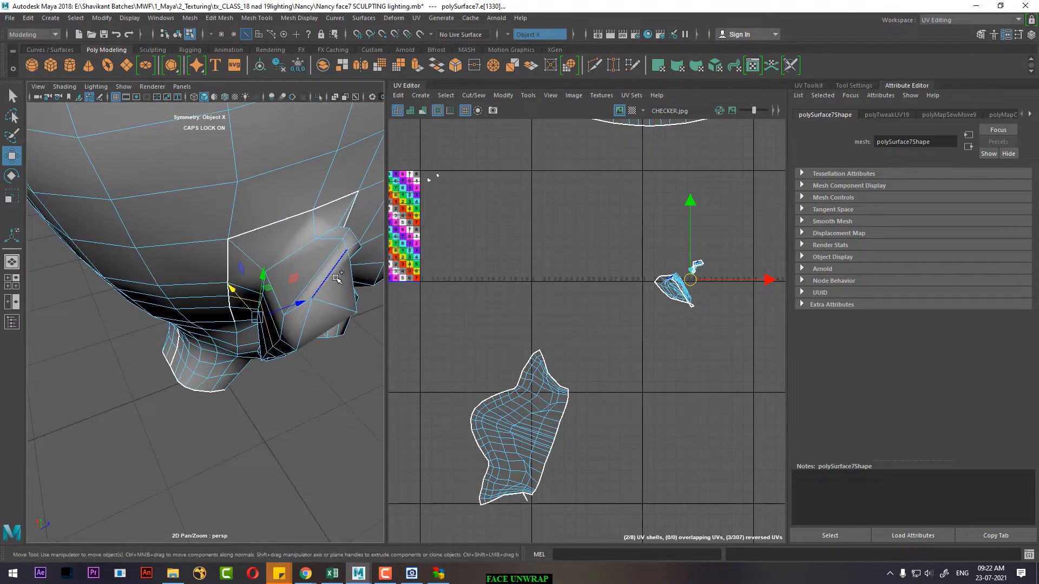
{"action": "left_click_drag", "start_coordinate": [297, 348], "coordinate": [300, 235], "text": "alt"}
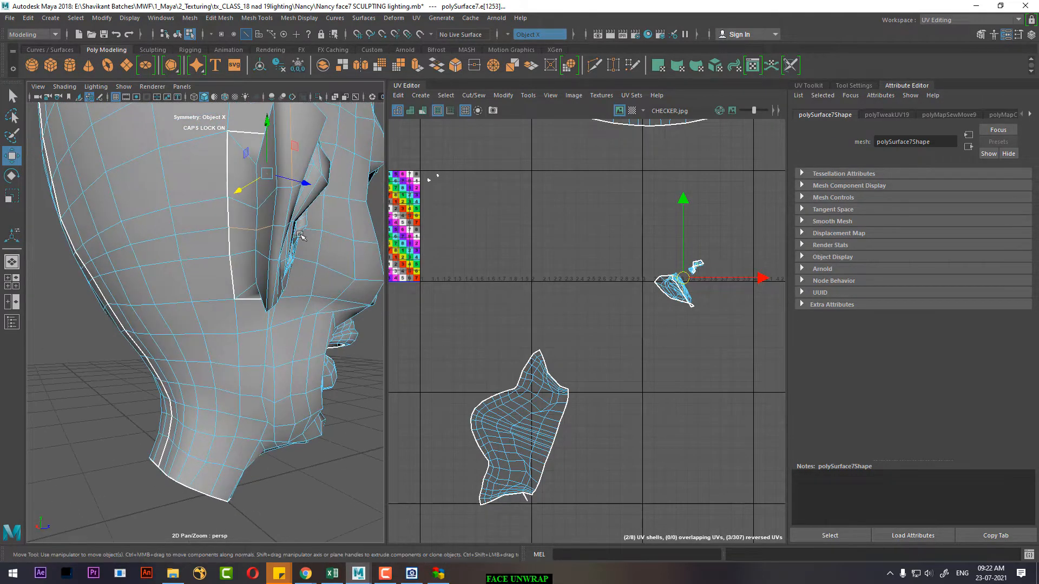
{"action": "right_click_drag", "start_coordinate": [279, 221], "coordinate": [331, 166], "text": "alt"}
{"action": "middle_click_drag", "start_coordinate": [331, 166], "coordinate": [295, 238], "text": "alt"}
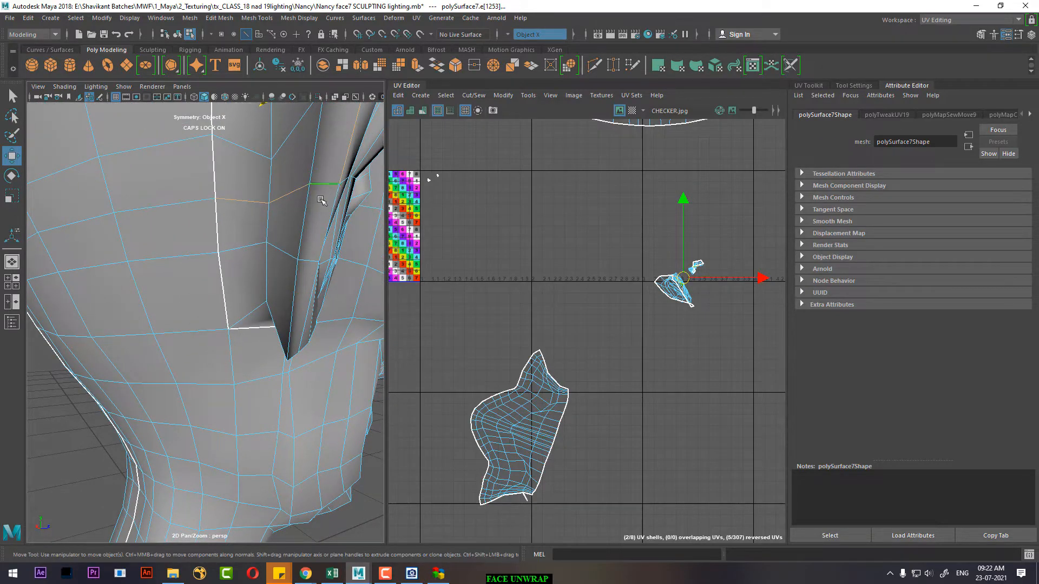
{"action": "left_click_drag", "start_coordinate": [320, 201], "coordinate": [292, 189], "text": "alt"}
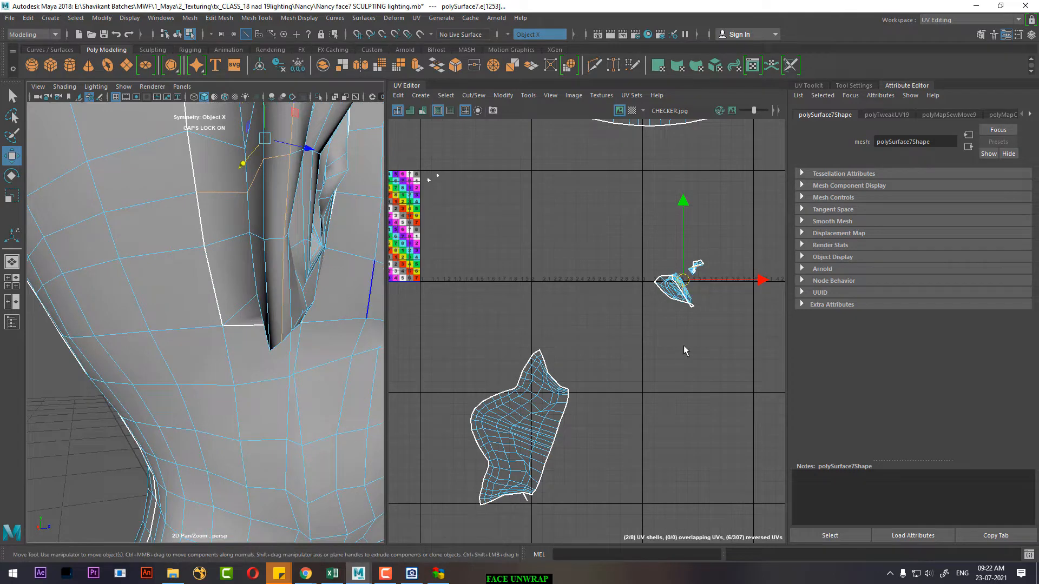
{"action": "right_click_drag", "start_coordinate": [684, 346], "coordinate": [652, 337], "text": "alt"}
{"action": "middle_click_drag", "start_coordinate": [652, 337], "coordinate": [605, 314], "text": "alt"}
{"action": "left_click_drag", "start_coordinate": [252, 340], "coordinate": [141, 282], "text": "alt"}
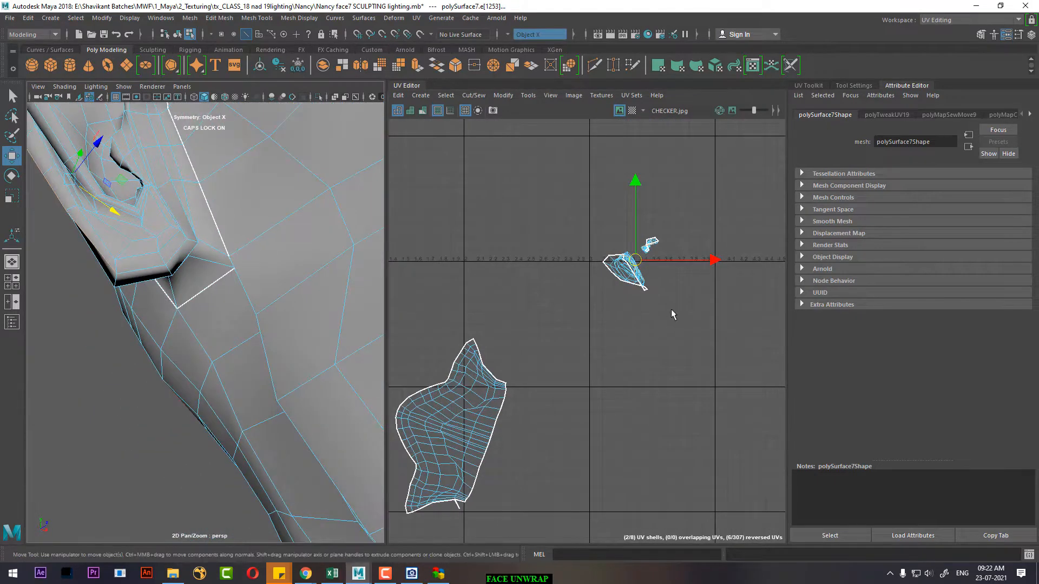
{"action": "middle_click_drag", "start_coordinate": [244, 299], "coordinate": [284, 370], "text": "alt"}
{"action": "right_click_drag", "start_coordinate": [665, 269], "coordinate": [621, 284], "text": "shift"}
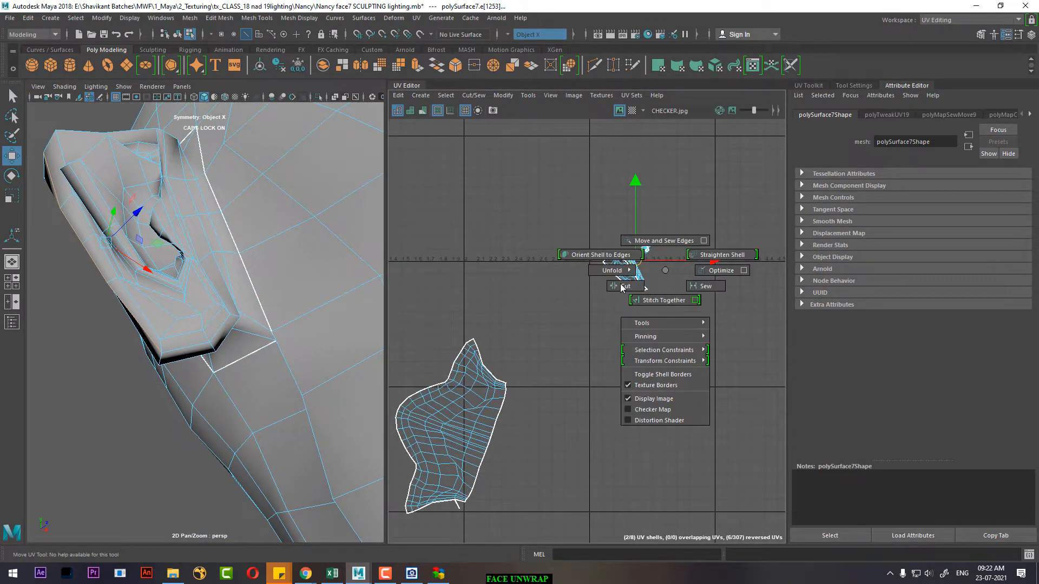
Step: Select all edges of the two ear shells and cut their UVs apart
{"action": "scroll", "coordinate": [621, 290], "scroll_direction": "up", "scroll_amount": 3}
{"action": "right_click", "coordinate": [646, 302]}
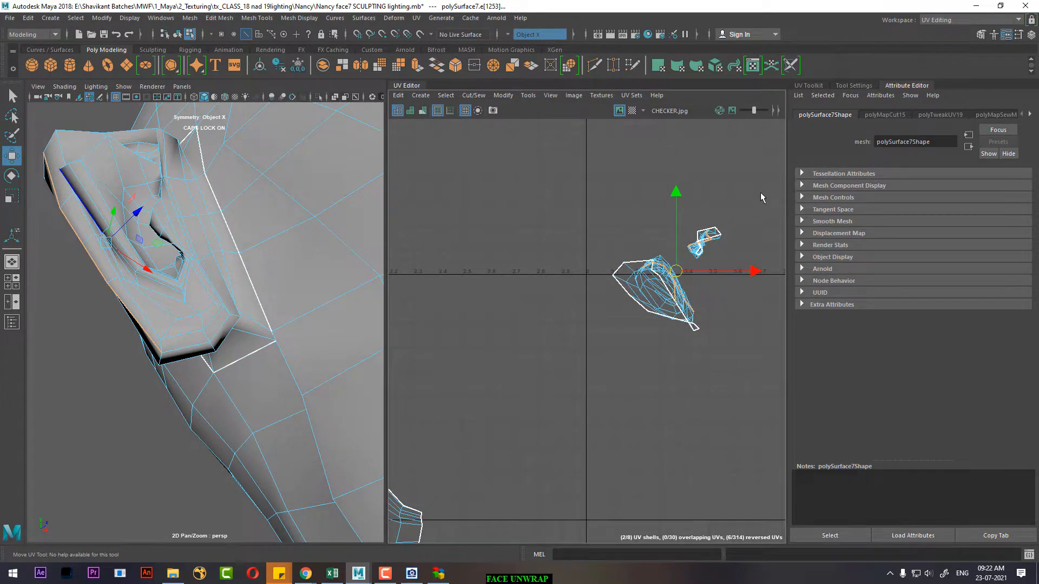
{"action": "left_click_drag", "start_coordinate": [761, 196], "coordinate": [512, 445]}
{"action": "right_click", "coordinate": [669, 287], "text": "shift"}
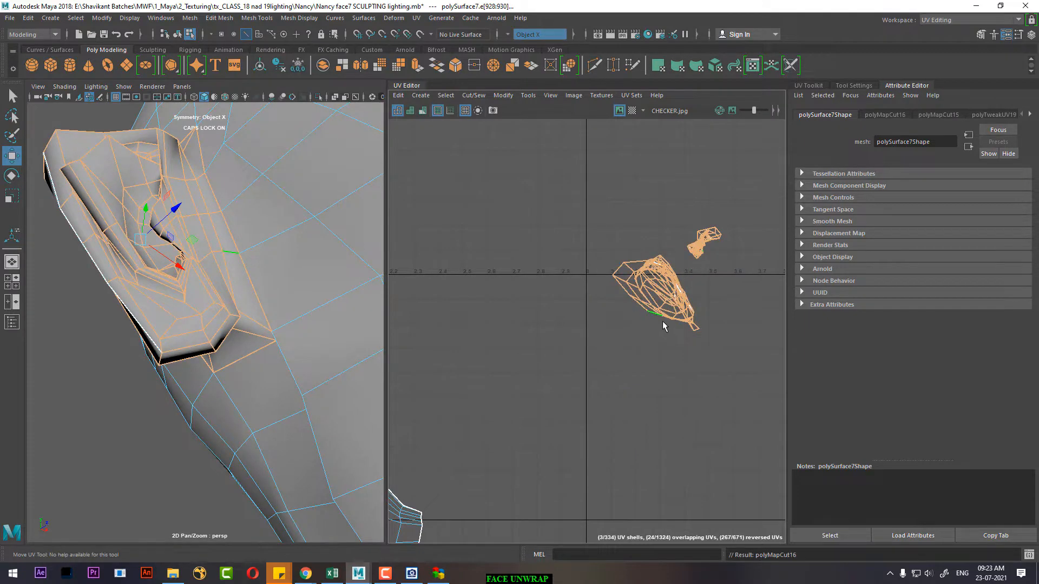
{"action": "right_click", "coordinate": [668, 334], "text": "shift"}
Step: Rejoin the separated ear faces with Move and Sew Edges on the selected ear edges
{"action": "right_click_drag", "start_coordinate": [672, 346], "coordinate": [509, 111], "text": "alt"}
{"action": "middle_click_drag", "start_coordinate": [634, 327], "coordinate": [606, 423], "text": "alt"}
{"action": "left_click_drag", "start_coordinate": [538, 295], "coordinate": [536, 297], "text": "ctrl"}
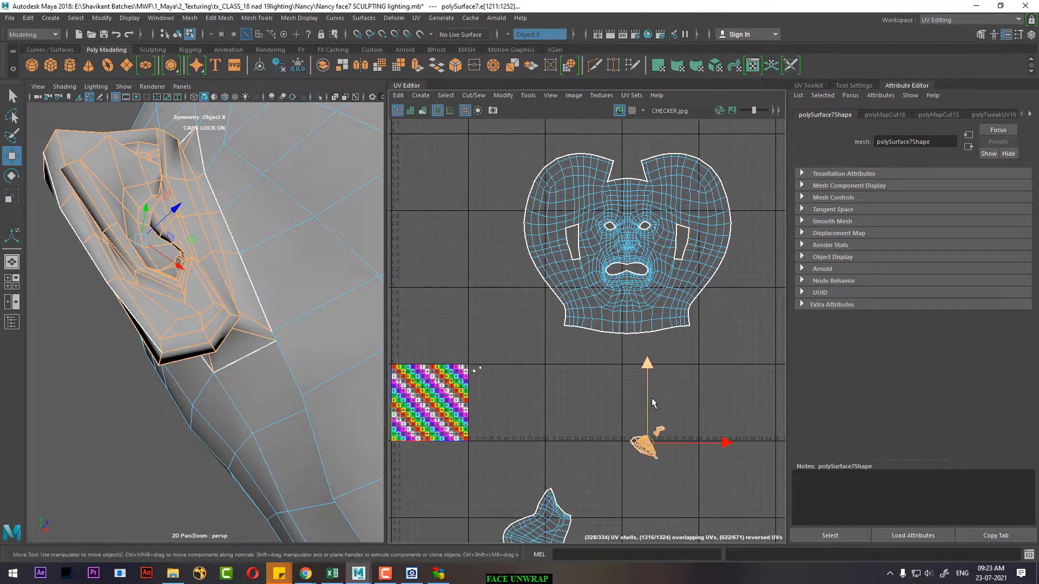
{"action": "right_click_drag", "start_coordinate": [652, 399], "coordinate": [638, 241], "text": "shift"}
Step: Select all UVs of both ear shells, unfold them and frame the result
{"action": "middle_click_drag", "start_coordinate": [660, 370], "coordinate": [624, 274], "text": "alt"}
{"action": "right_click_drag", "start_coordinate": [625, 274], "coordinate": [641, 327], "text": "alt"}
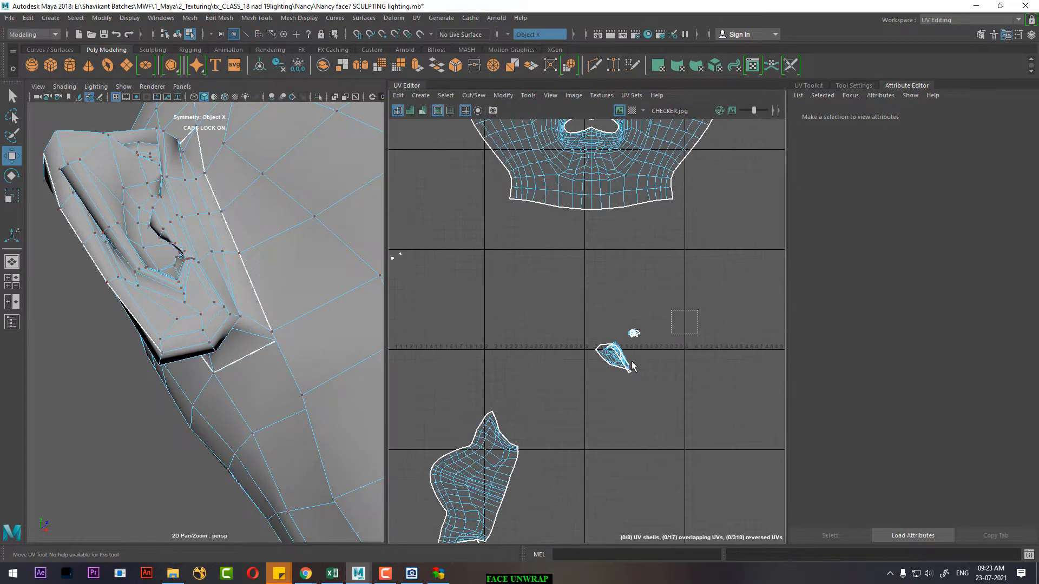
{"action": "left_click_drag", "start_coordinate": [632, 361], "coordinate": [565, 397]}
{"action": "right_click", "coordinate": [667, 298], "text": "shift"}
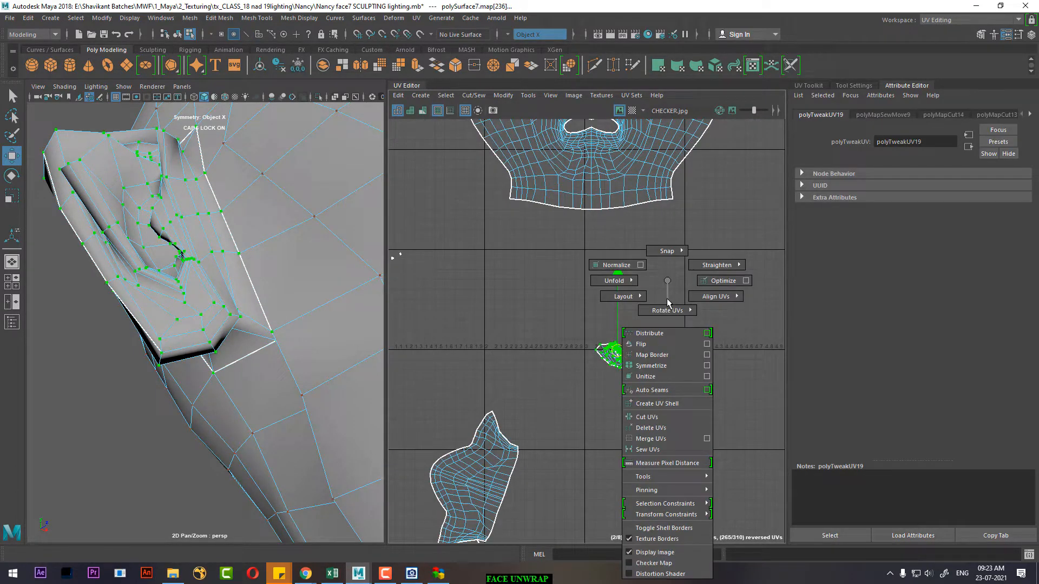
{"action": "right_click_drag", "start_coordinate": [666, 297], "coordinate": [612, 288], "text": "shift"}
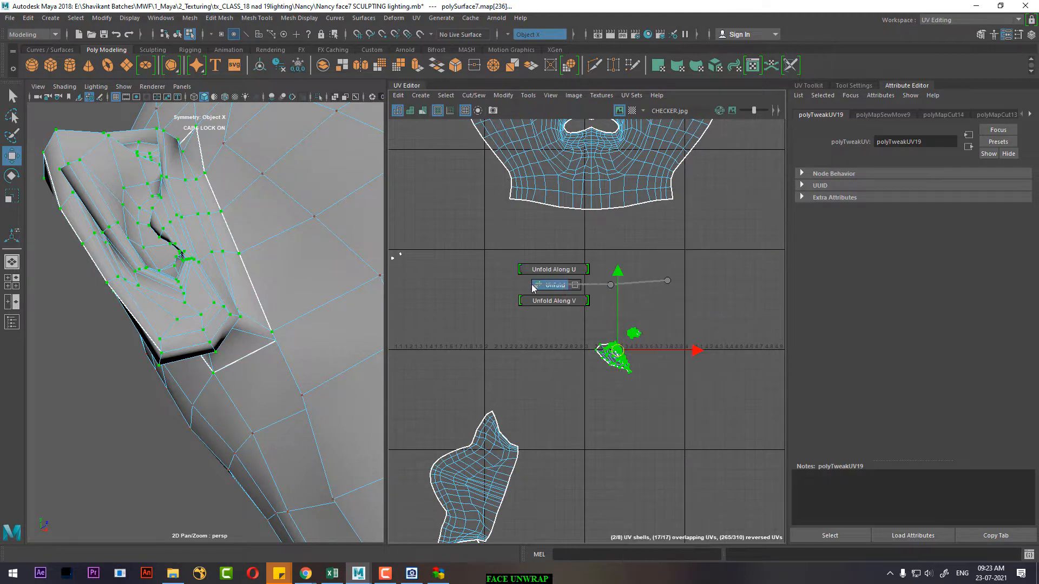
{"action": "right_click_drag", "start_coordinate": [533, 288], "coordinate": [530, 282], "text": "shift"}
{"action": "key", "text": "f"}
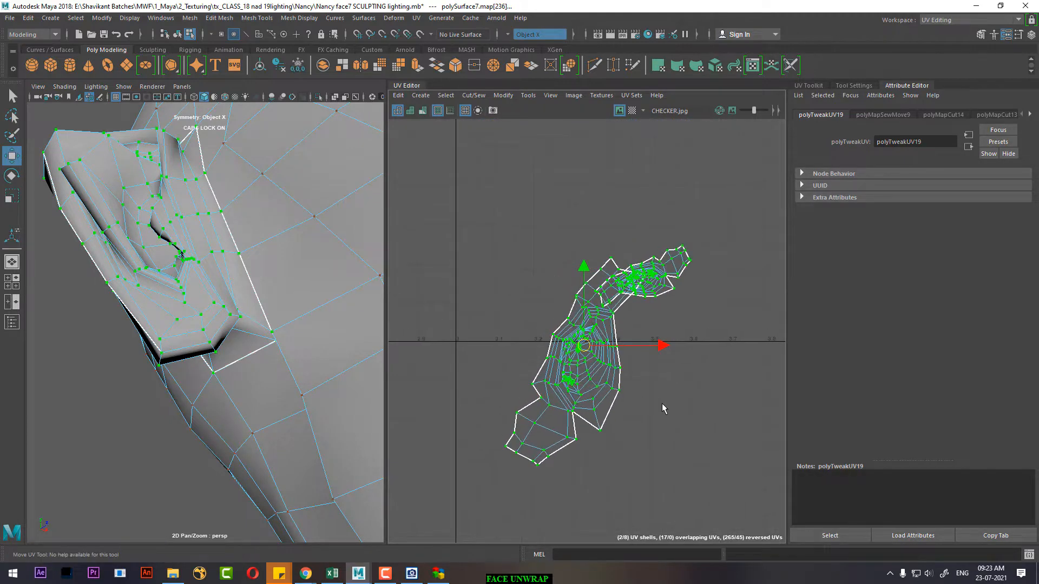
Step: Select both unfolded ear shells completely and reposition them together in the UV layout
{"action": "left_click", "coordinate": [665, 409]}
{"action": "scroll", "coordinate": [597, 372], "scroll_direction": "down", "scroll_amount": 3}
{"action": "left_click_drag", "start_coordinate": [613, 400], "coordinate": [598, 388]}
{"action": "right_click_drag", "start_coordinate": [598, 388], "coordinate": [630, 402], "text": "ctrl"}
{"action": "left_click_drag", "start_coordinate": [606, 367], "coordinate": [514, 291]}
{"action": "key", "text": "w"}
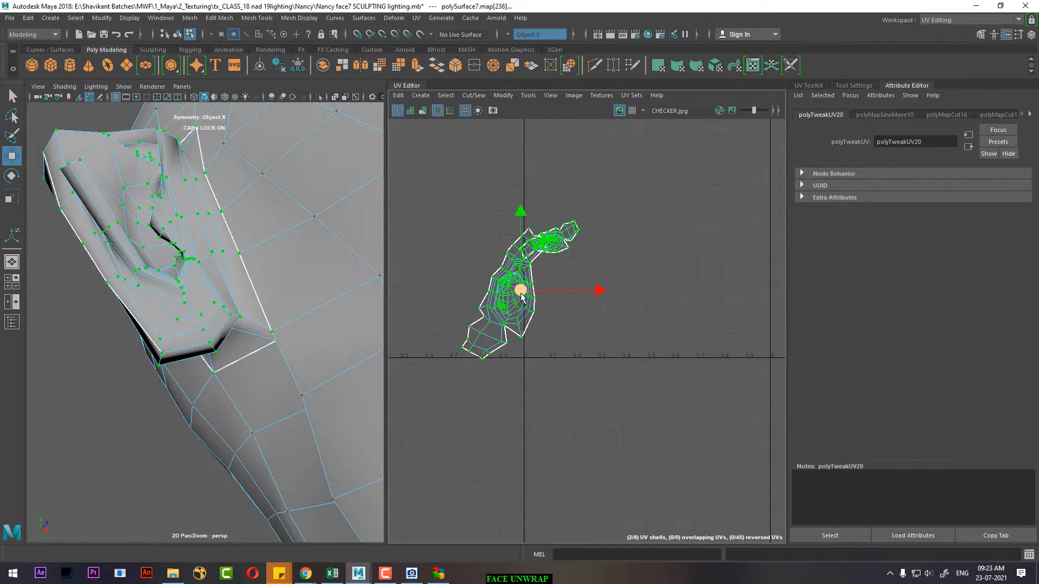
{"action": "left_click_drag", "start_coordinate": [521, 296], "coordinate": [600, 332]}
Step: Bring the whole head into view and turn symmetry off
{"action": "scroll", "coordinate": [232, 282], "scroll_direction": "down", "scroll_amount": 8}
{"action": "left_click_drag", "start_coordinate": [216, 243], "coordinate": [156, 289], "text": "alt"}
{"action": "scroll", "coordinate": [225, 358], "scroll_direction": "up", "scroll_amount": 3}
{"action": "left_click_drag", "start_coordinate": [319, 346], "coordinate": [558, 359], "text": "alt"}
{"action": "left_click", "coordinate": [660, 376]}
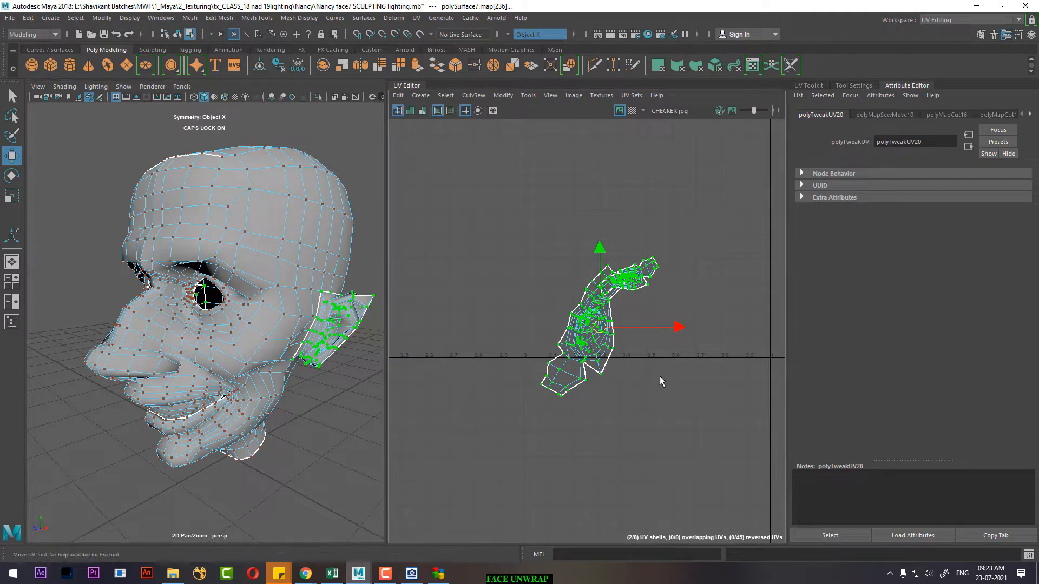
{"action": "right_click", "coordinate": [278, 306], "text": "ctrl+shift"}
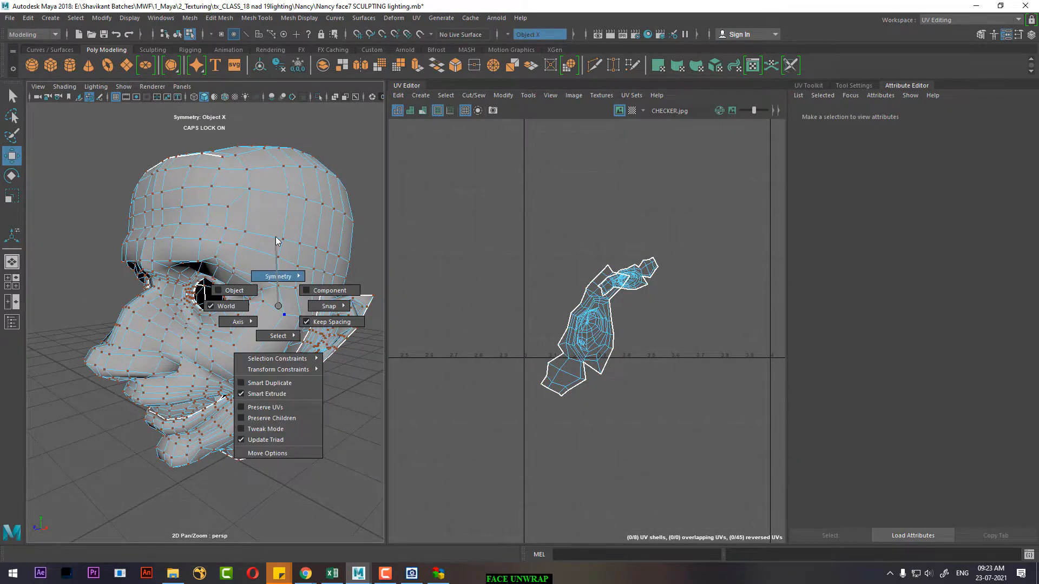
{"action": "right_click_drag", "start_coordinate": [276, 237], "coordinate": [275, 175], "text": "ctrl+shift"}
Step: Select the lower ear shell on its own, move it away from the other ear shell and scale it up
{"action": "left_click", "coordinate": [630, 394]}
{"action": "right_click_drag", "start_coordinate": [592, 353], "coordinate": [645, 353]}
{"action": "left_click_drag", "start_coordinate": [610, 360], "coordinate": [590, 380]}
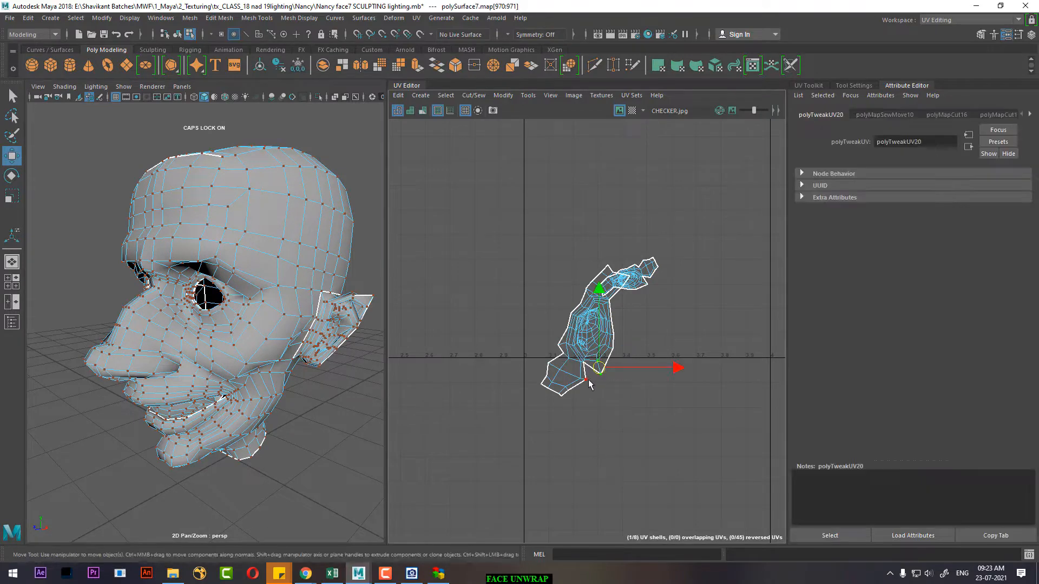
{"action": "right_click_drag", "start_coordinate": [588, 383], "coordinate": [647, 411], "text": "ctrl"}
{"action": "left_click_drag", "start_coordinate": [619, 362], "coordinate": [642, 141]}
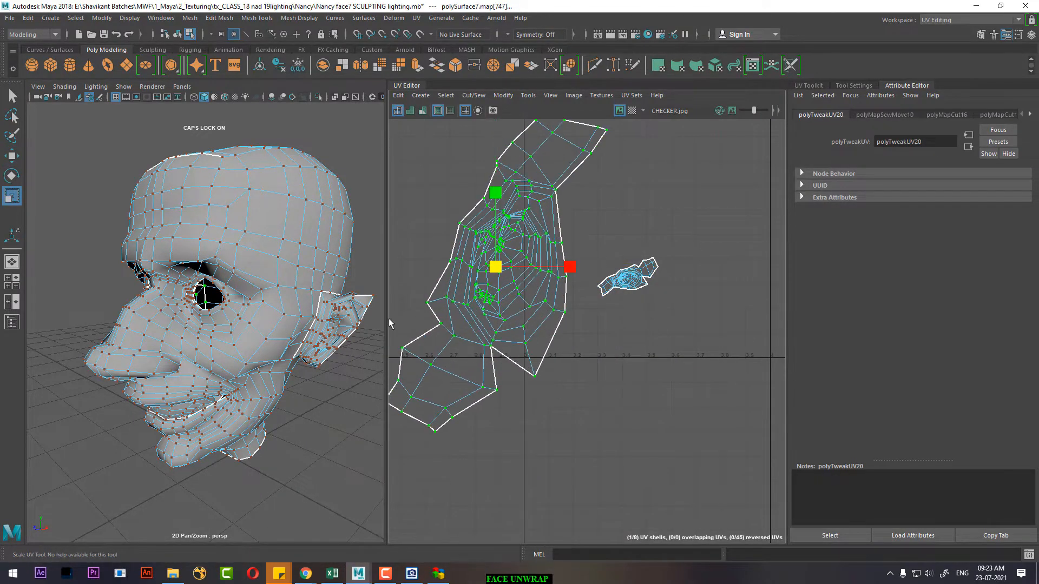
Step: Display the checker texture on the head and bring the ear into close view
{"action": "left_click_drag", "start_coordinate": [236, 327], "coordinate": [305, 335], "text": "alt"}
{"action": "key", "text": "6"}
{"action": "left_click_drag", "start_coordinate": [233, 342], "coordinate": [343, 352], "text": "alt"}
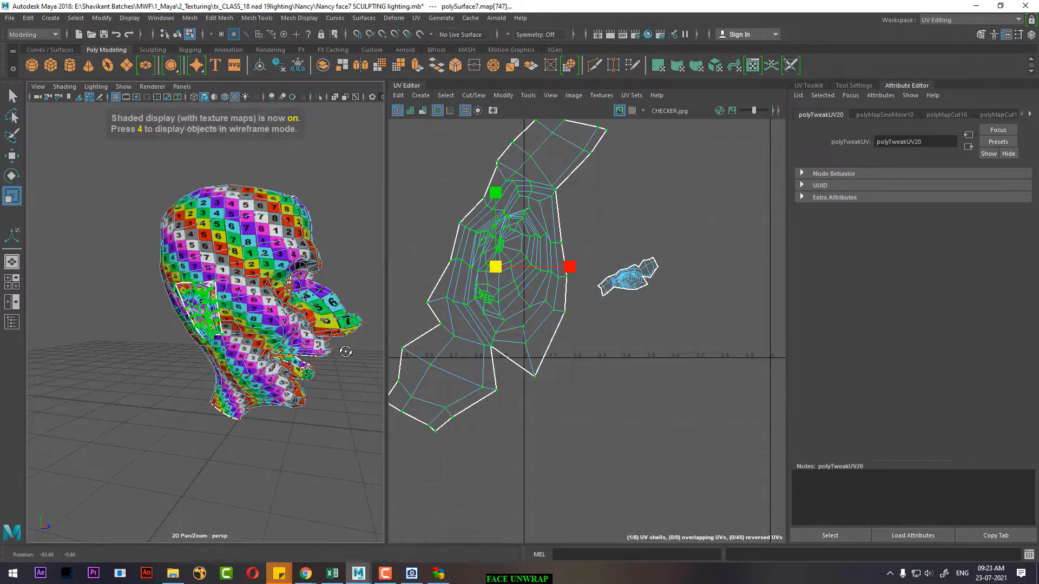
{"action": "right_click_drag", "start_coordinate": [179, 417], "coordinate": [276, 432], "text": "alt"}
{"action": "left_click_drag", "start_coordinate": [224, 370], "coordinate": [238, 365], "text": "alt"}
Step: Rotate the enlarged ear shell until it stands upright and the checker numbers follow the ear
{"action": "middle_click_drag", "start_coordinate": [508, 273], "coordinate": [522, 290], "text": "alt"}
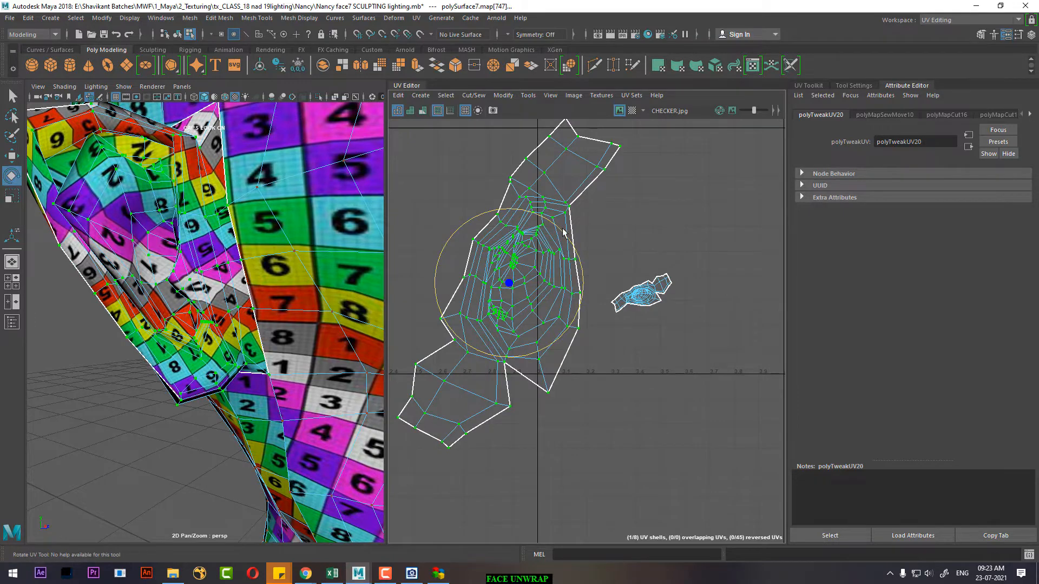
{"action": "left_click_drag", "start_coordinate": [563, 232], "coordinate": [559, 297]}
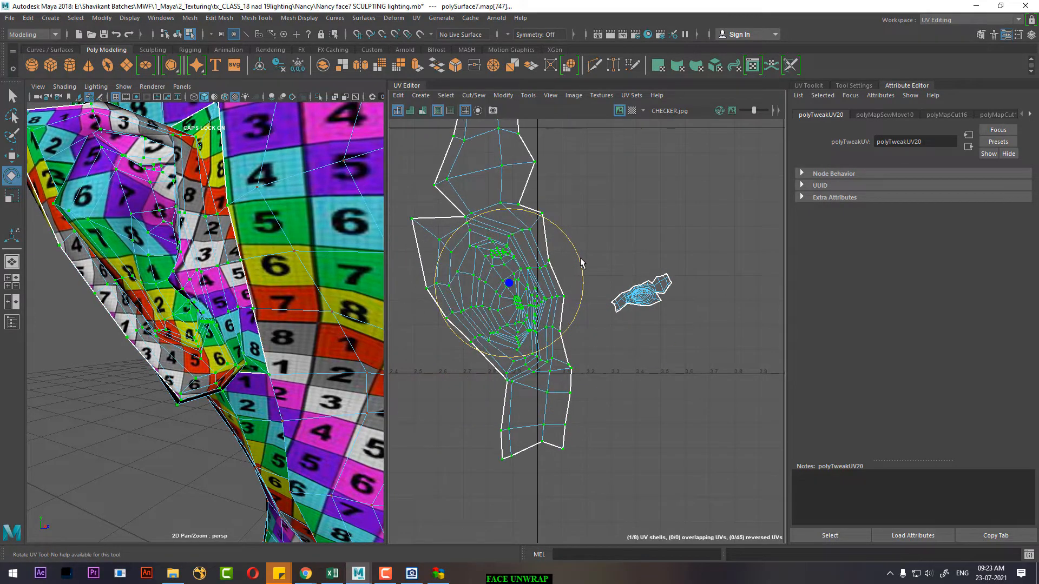
{"action": "left_click_drag", "start_coordinate": [581, 259], "coordinate": [580, 282]}
Step: Select the small second ear shell and scale it up to match the first ear shell
{"action": "left_click_drag", "start_coordinate": [698, 247], "coordinate": [641, 309]}
{"action": "right_click_drag", "start_coordinate": [642, 307], "coordinate": [687, 342], "text": "ctrl"}
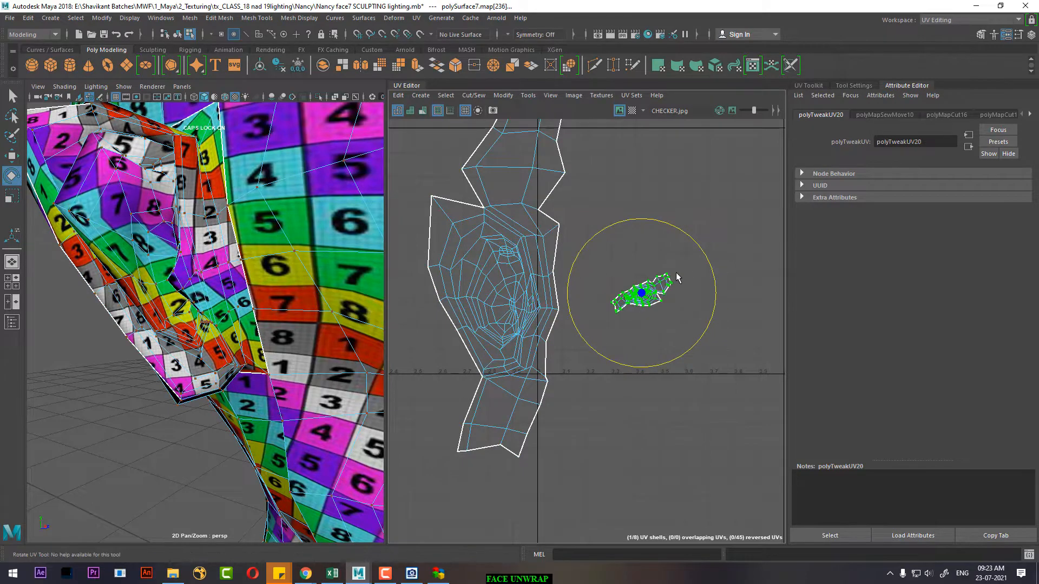
{"action": "key", "text": "r"}
{"action": "left_click_drag", "start_coordinate": [643, 295], "coordinate": [687, 298]}
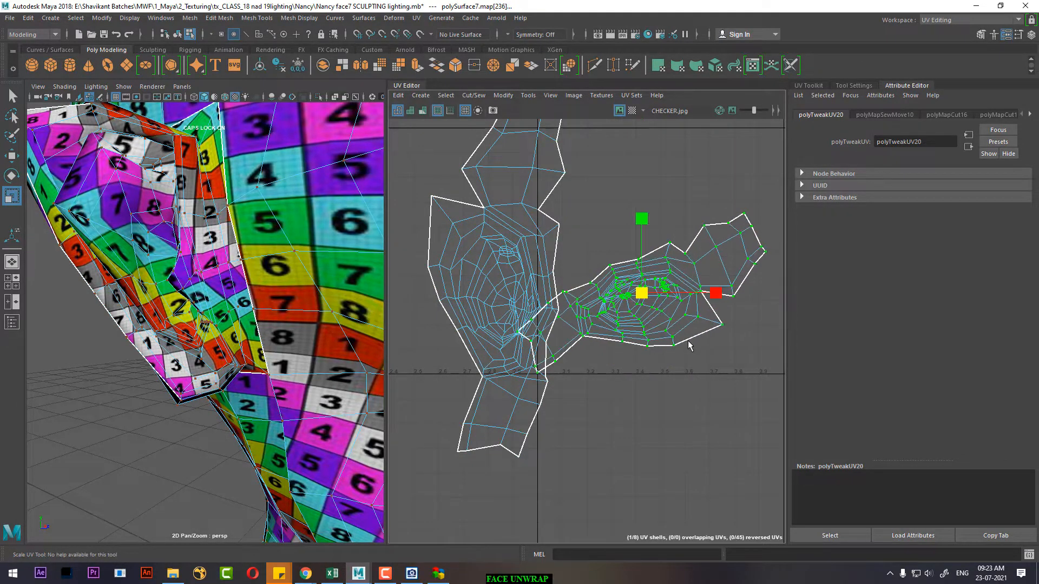
{"action": "scroll", "coordinate": [635, 303], "scroll_direction": "down", "scroll_amount": 1}
{"action": "right_click_drag", "start_coordinate": [635, 303], "coordinate": [629, 300], "text": "alt"}
{"action": "left_click_drag", "start_coordinate": [647, 304], "coordinate": [662, 282]}
Step: Rotate the second ear shell upright and move it slightly away from the first one
{"action": "key", "text": "e"}
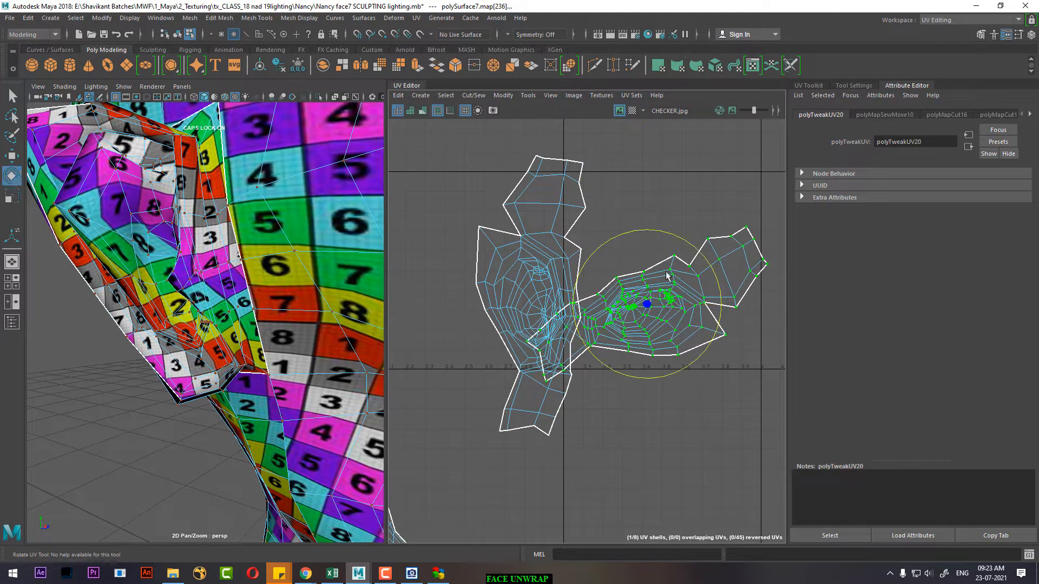
{"action": "left_click_drag", "start_coordinate": [681, 247], "coordinate": [717, 388]}
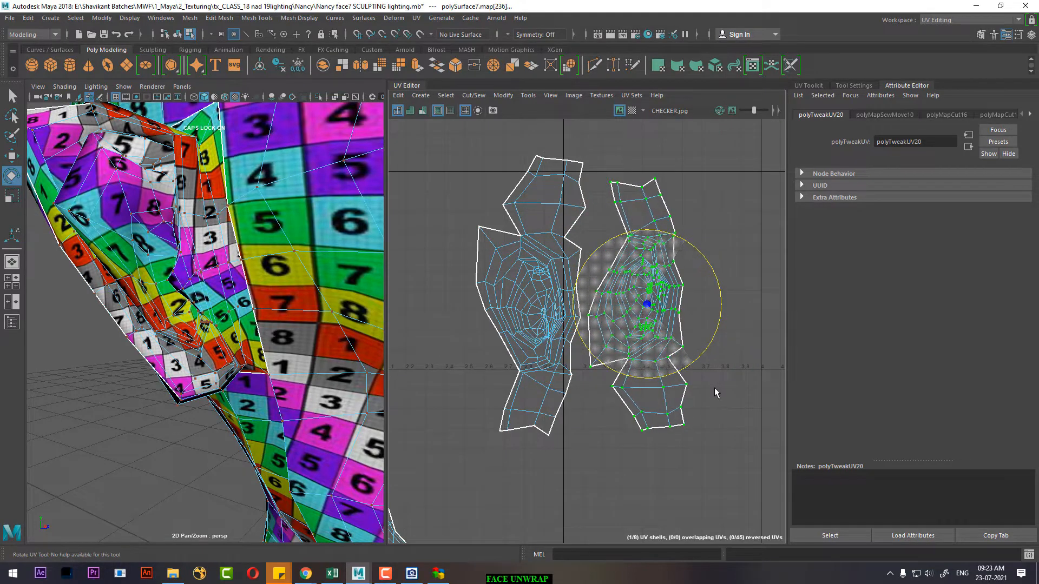
{"action": "key", "text": "w"}
{"action": "mouse_move", "coordinate": [664, 303]}
{"action": "left_mouse_down"}
{"action": "mouse_move", "coordinate": [580, 322]}
{"action": "mouse_move", "coordinate": [672, 302]}
{"action": "left_mouse_up"}
{"action": "scroll", "coordinate": [204, 375], "scroll_direction": "down", "scroll_amount": 5}
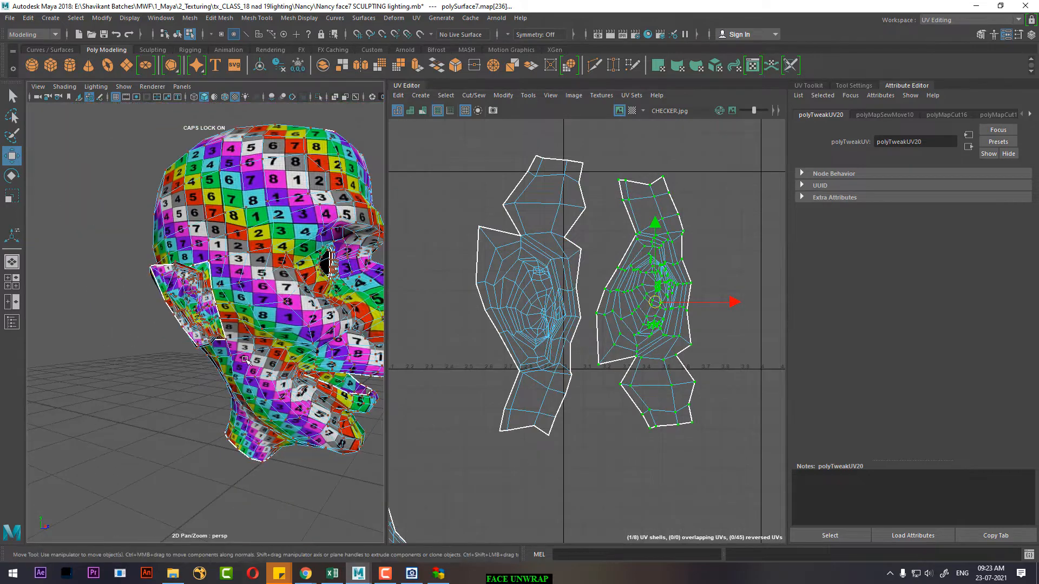
Step: Rotate the second ear shell 90° clockwise twice so it mirrors the first, and move it close beside it
{"action": "scroll", "coordinate": [204, 375], "scroll_direction": "up", "scroll_amount": 3}
{"action": "left_click_drag", "start_coordinate": [204, 375], "coordinate": [130, 319], "text": "alt"}
{"action": "scroll", "coordinate": [163, 335], "scroll_direction": "up", "scroll_amount": 3}
{"action": "middle_click_drag", "start_coordinate": [216, 303], "coordinate": [186, 397], "text": "alt"}
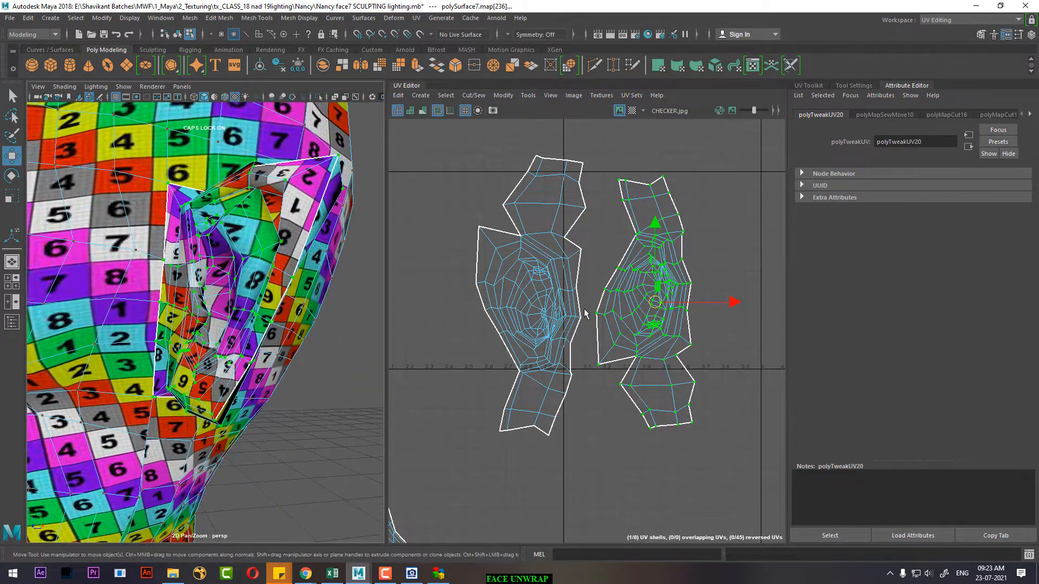
{"action": "right_click_drag", "start_coordinate": [637, 288], "coordinate": [704, 317], "text": "shift"}
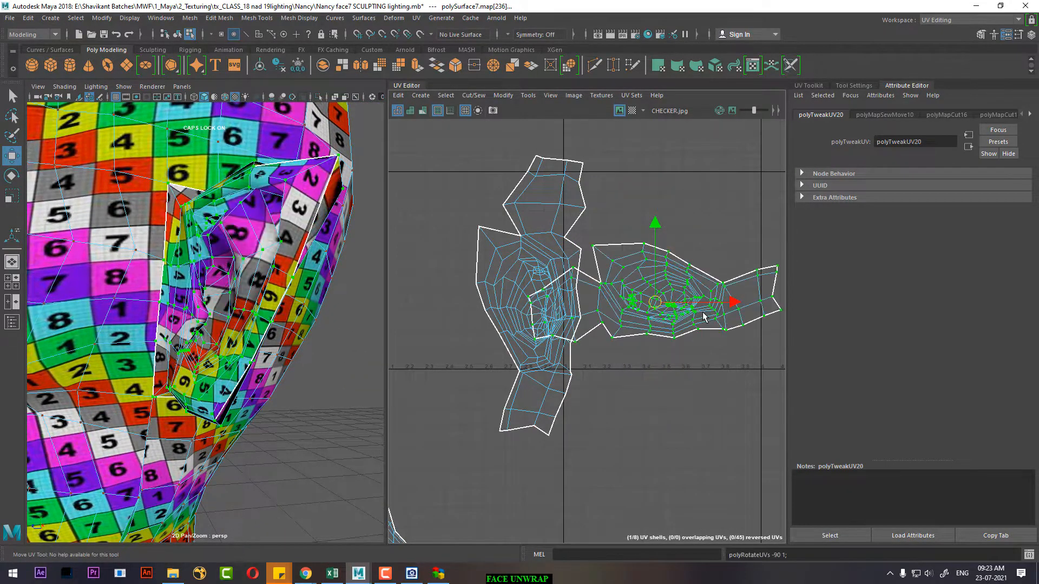
{"action": "right_click_drag", "start_coordinate": [643, 272], "coordinate": [703, 300], "text": "shift"}
{"action": "mouse_move", "coordinate": [656, 306]}
{"action": "left_mouse_down"}
{"action": "mouse_move", "coordinate": [649, 292]}
{"action": "mouse_move", "coordinate": [590, 292]}
{"action": "mouse_move", "coordinate": [641, 303]}
{"action": "left_mouse_up"}
{"action": "key", "text": "w"}
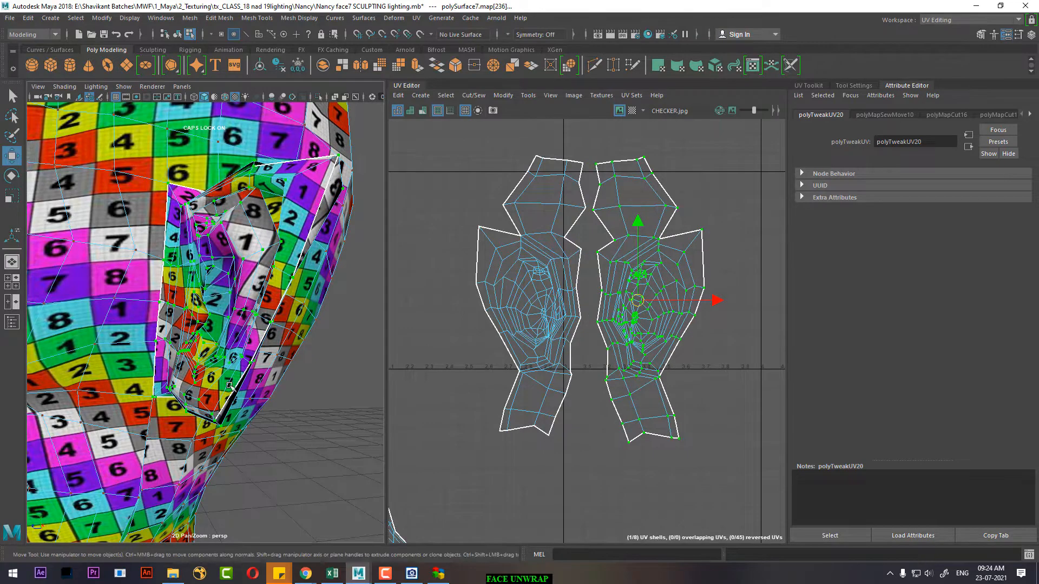
Step: Examine the checker texture on the whole head and the ear shells' placement below the face shell
{"action": "key", "text": "a"}
{"action": "left_click_drag", "start_coordinate": [240, 340], "coordinate": [306, 350], "text": "alt"}
{"action": "scroll", "coordinate": [306, 351], "scroll_direction": "up", "scroll_amount": 4}
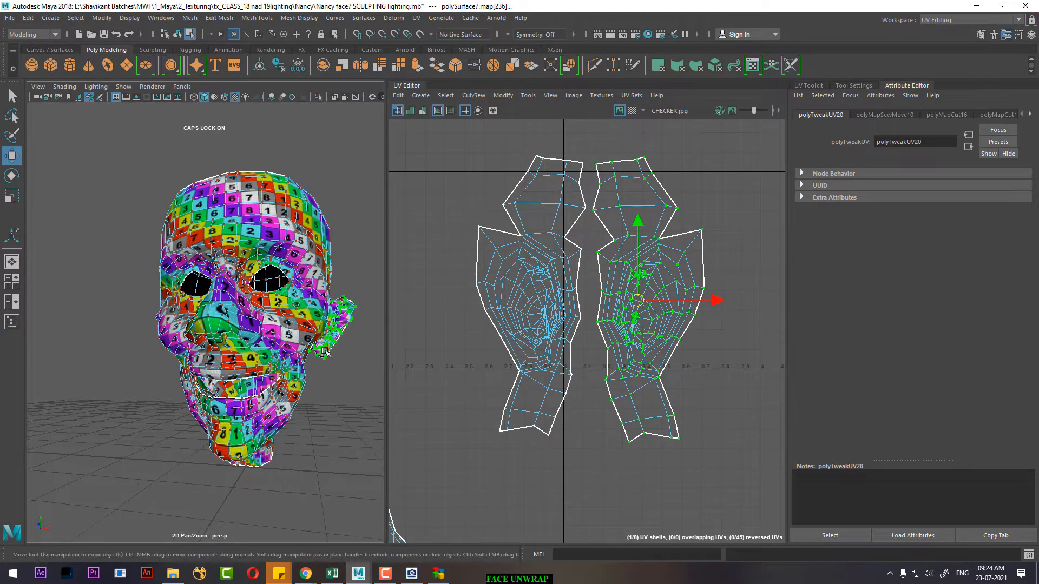
{"action": "scroll", "coordinate": [606, 387], "scroll_direction": "down", "scroll_amount": 8}
{"action": "scroll", "coordinate": [617, 332], "scroll_direction": "up", "scroll_amount": 4}
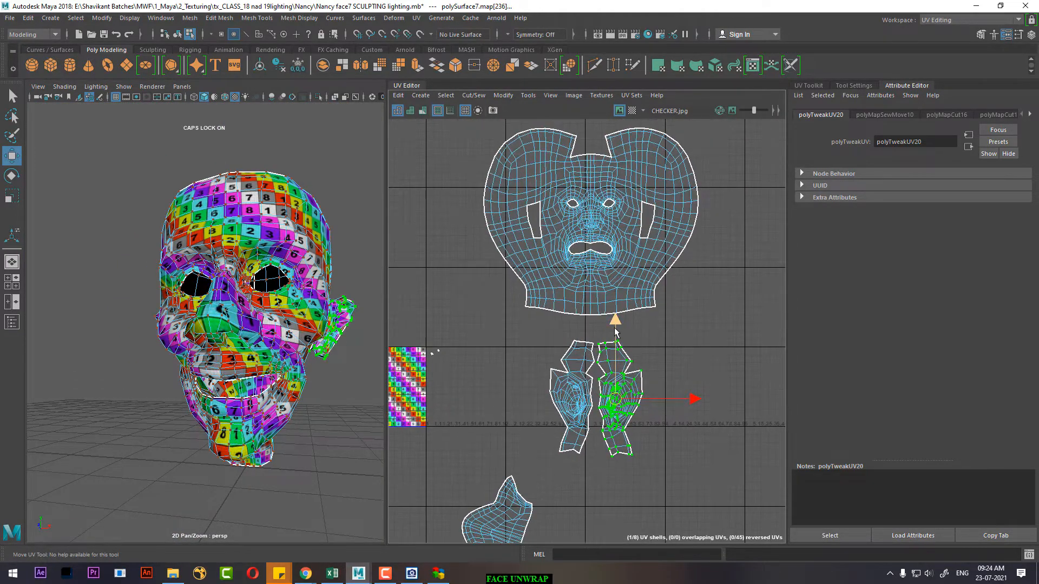
Step: Select both ear shells and scale them down together until their checker squares match those on the head
{"action": "middle_click_drag", "start_coordinate": [633, 394], "coordinate": [633, 313], "text": "alt"}
{"action": "left_click", "coordinate": [570, 338], "text": "shift"}
{"action": "right_click_drag", "start_coordinate": [569, 343], "coordinate": [613, 358], "text": "ctrl"}
{"action": "scroll", "coordinate": [574, 382], "scroll_direction": "down", "scroll_amount": 3}
{"action": "middle_click_drag", "start_coordinate": [542, 303], "coordinate": [543, 336], "text": "alt"}
{"action": "scroll", "coordinate": [284, 355], "scroll_direction": "up", "scroll_amount": 8}
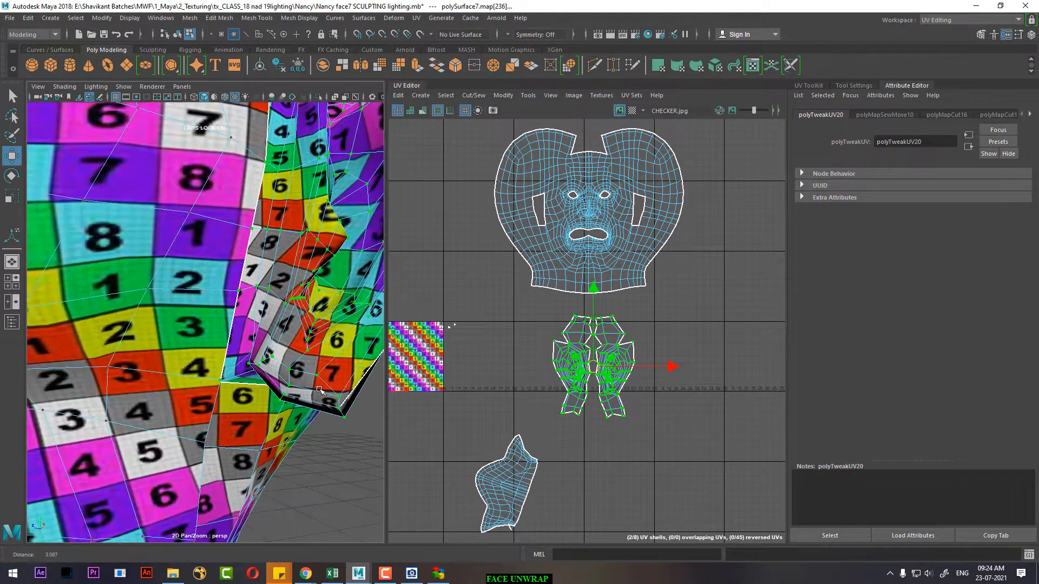
{"action": "left_click_drag", "start_coordinate": [284, 356], "coordinate": [306, 380], "text": "alt"}
{"action": "scroll", "coordinate": [308, 382], "scroll_direction": "down", "scroll_amount": 5}
{"action": "scroll", "coordinate": [597, 363], "scroll_direction": "up", "scroll_amount": 3}
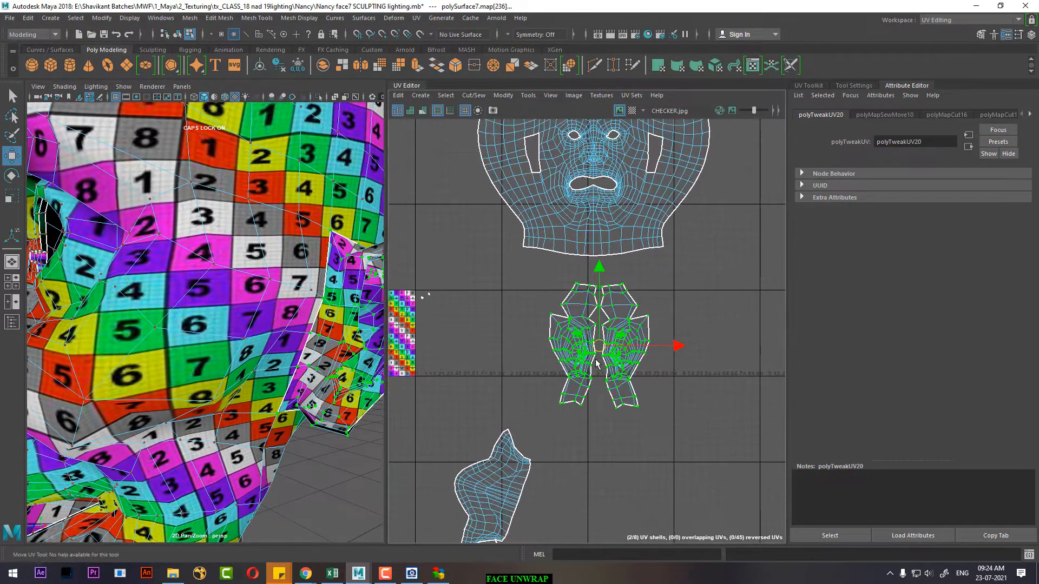
{"action": "left_click_drag", "start_coordinate": [601, 347], "coordinate": [282, 368]}
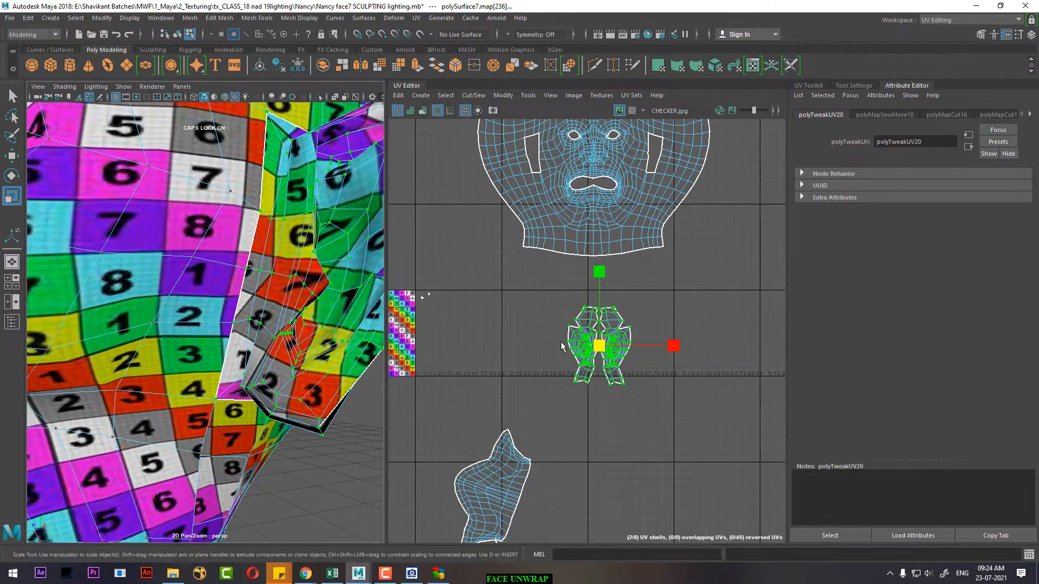
{"action": "left_click_drag", "start_coordinate": [599, 346], "coordinate": [597, 325]}
{"action": "left_click_drag", "start_coordinate": [281, 319], "coordinate": [336, 325], "text": "alt"}
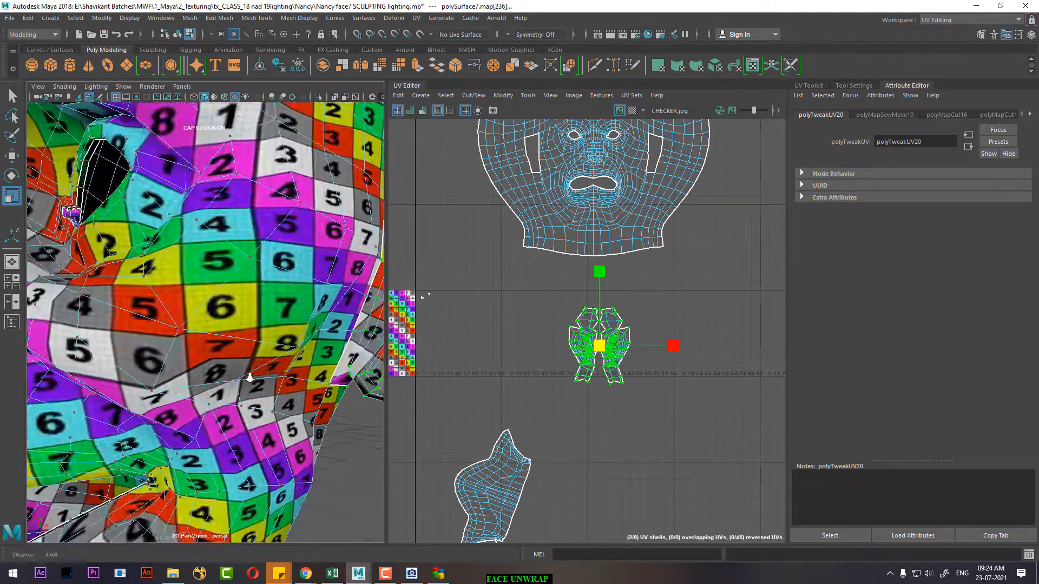
{"action": "right_click_drag", "start_coordinate": [336, 325], "coordinate": [260, 330], "text": "alt"}
{"action": "left_click_drag", "start_coordinate": [260, 330], "coordinate": [249, 331], "text": "alt"}
{"action": "scroll", "coordinate": [611, 387], "scroll_direction": "down", "scroll_amount": 2}
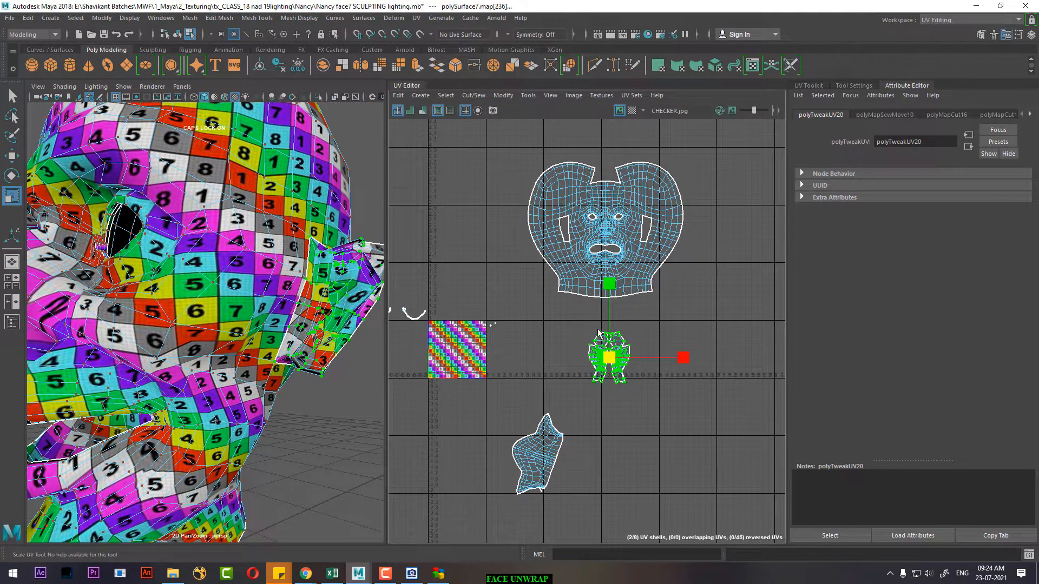
Step: Move the two ear shells away from under the face shell to the empty area above the checker tile
{"action": "scroll", "coordinate": [562, 344], "scroll_direction": "down", "scroll_amount": 1}
{"action": "key", "text": "w"}
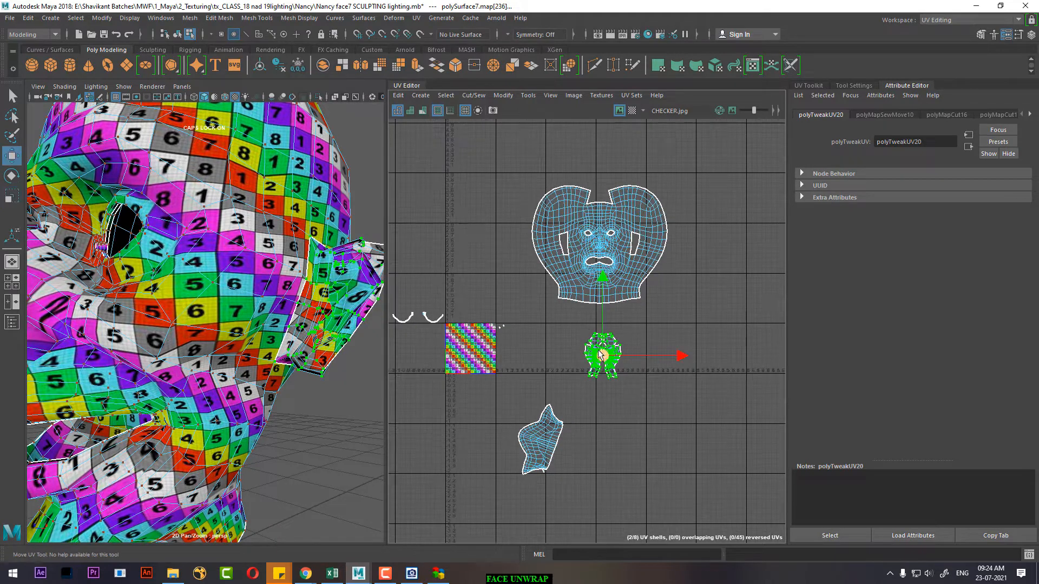
{"action": "left_click_drag", "start_coordinate": [602, 357], "coordinate": [494, 256]}
{"action": "middle_click_drag", "start_coordinate": [469, 346], "coordinate": [560, 340], "text": "alt"}
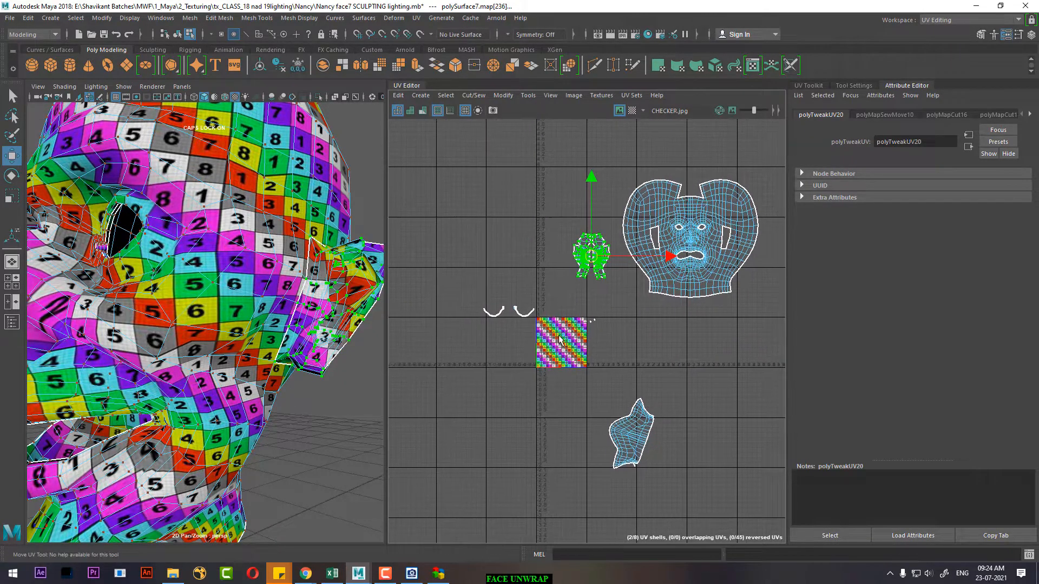
Step: Select the UVs of the thin eye-rim shells beside the checker tile and try an Automatic projection on them
{"action": "left_click_drag", "start_coordinate": [550, 327], "coordinate": [474, 345]}
{"action": "scroll", "coordinate": [217, 373], "scroll_direction": "down", "scroll_amount": 5}
{"action": "left_click_drag", "start_coordinate": [178, 373], "coordinate": [257, 401], "text": "alt"}
{"action": "scroll", "coordinate": [257, 401], "scroll_direction": "up", "scroll_amount": 4}
{"action": "scroll", "coordinate": [562, 356], "scroll_direction": "up", "scroll_amount": 5}
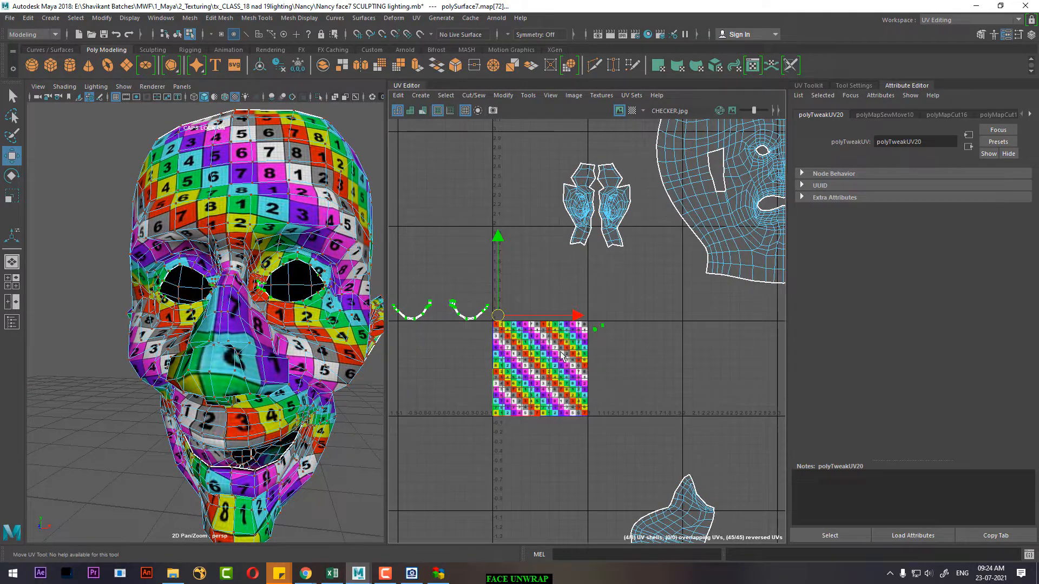
{"action": "left_click", "coordinate": [417, 19]}
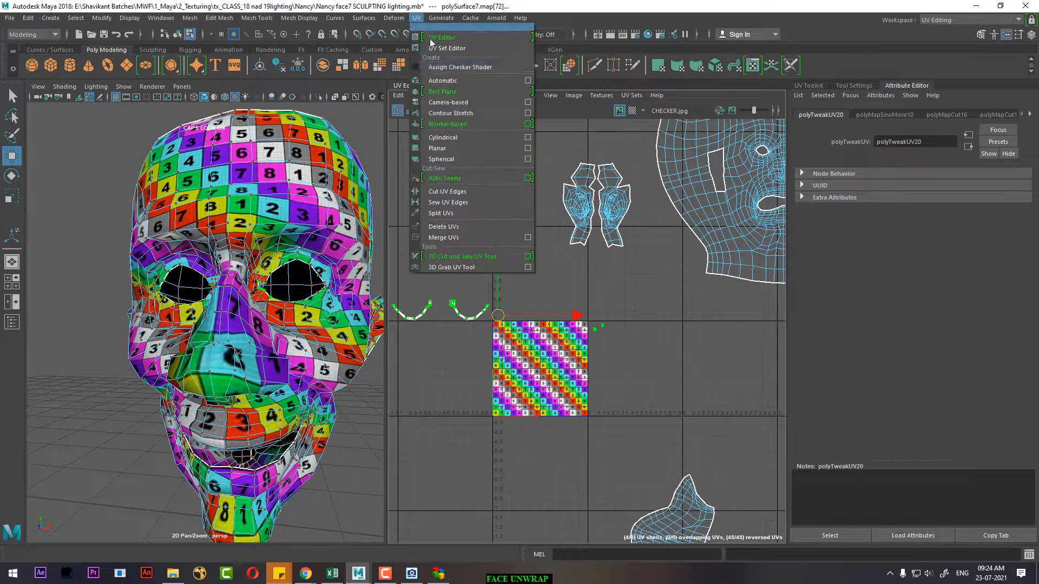
{"action": "left_click", "coordinate": [452, 82]}
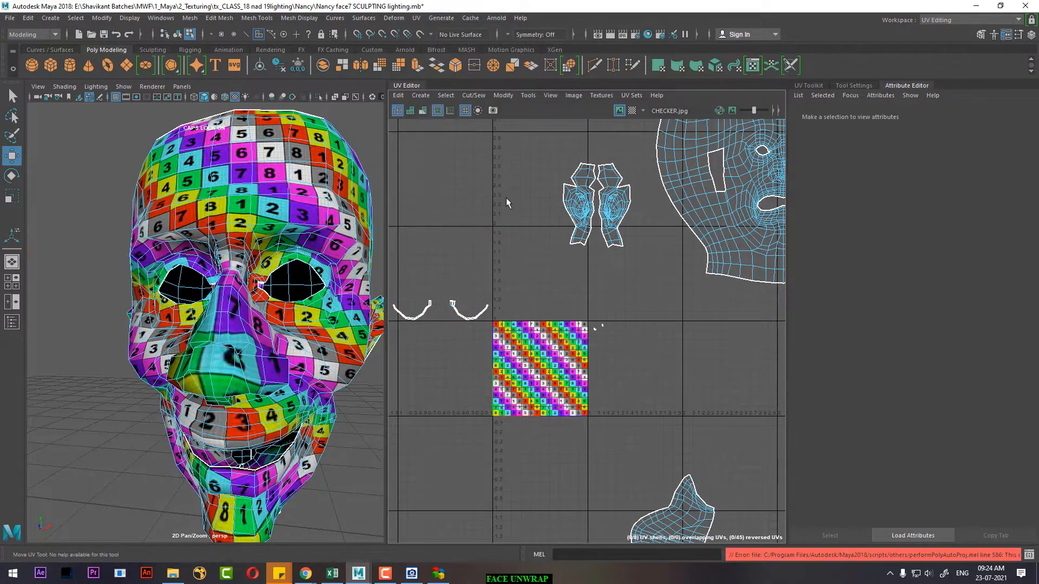
Step: Select the eye-rim faces, apply an Automatic UV projection and move the resulting pieces off the checker tile
{"action": "right_click_drag", "start_coordinate": [511, 273], "coordinate": [524, 305]}
{"action": "scroll", "coordinate": [625, 297], "scroll_direction": "down", "scroll_amount": 3}
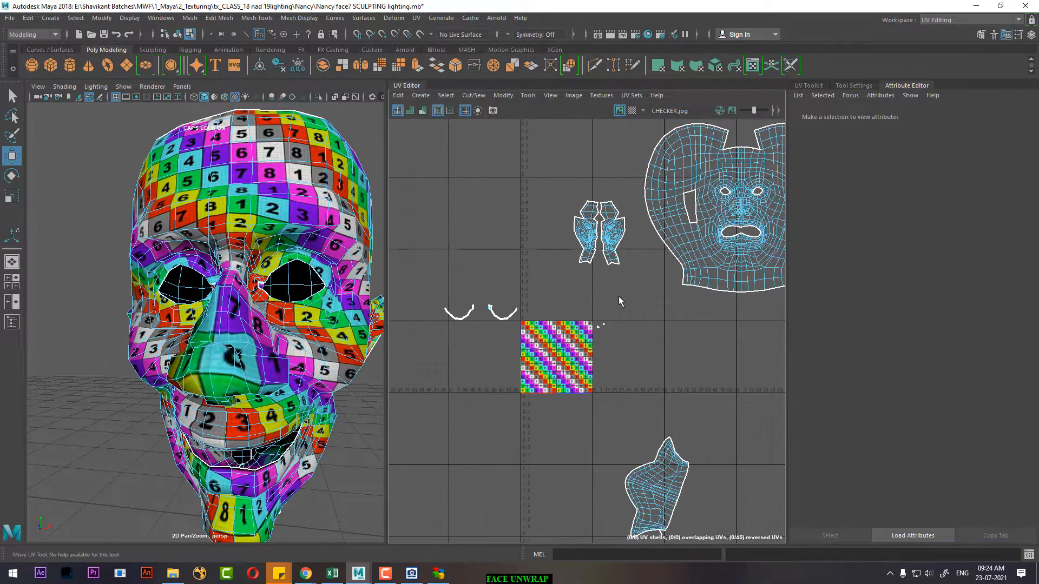
{"action": "left_click_drag", "start_coordinate": [411, 372], "coordinate": [411, 372]}
{"action": "left_click", "coordinate": [416, 18]}
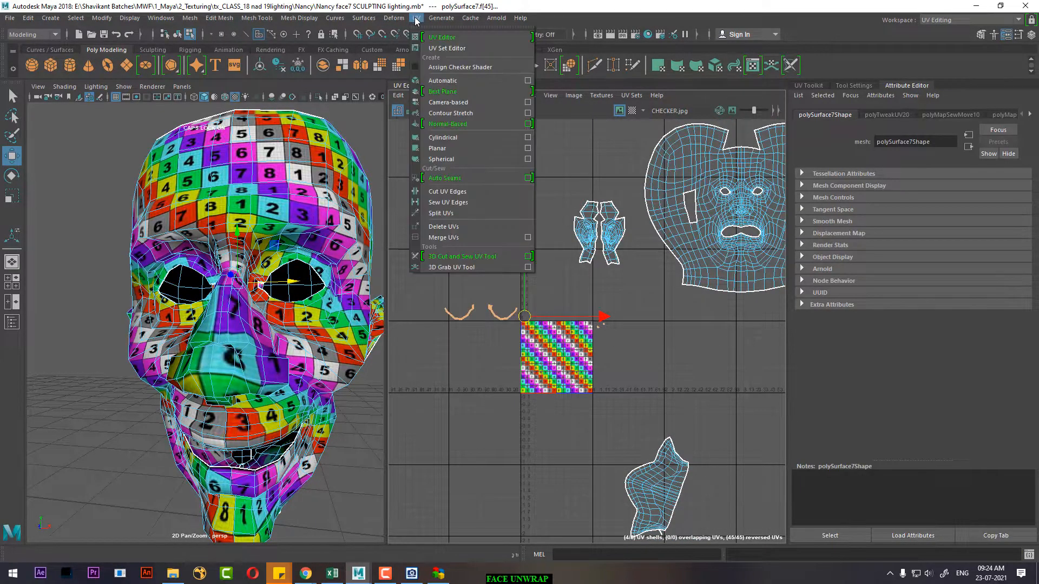
{"action": "left_click", "coordinate": [449, 80]}
{"action": "scroll", "coordinate": [581, 380], "scroll_direction": "up", "scroll_amount": 1}
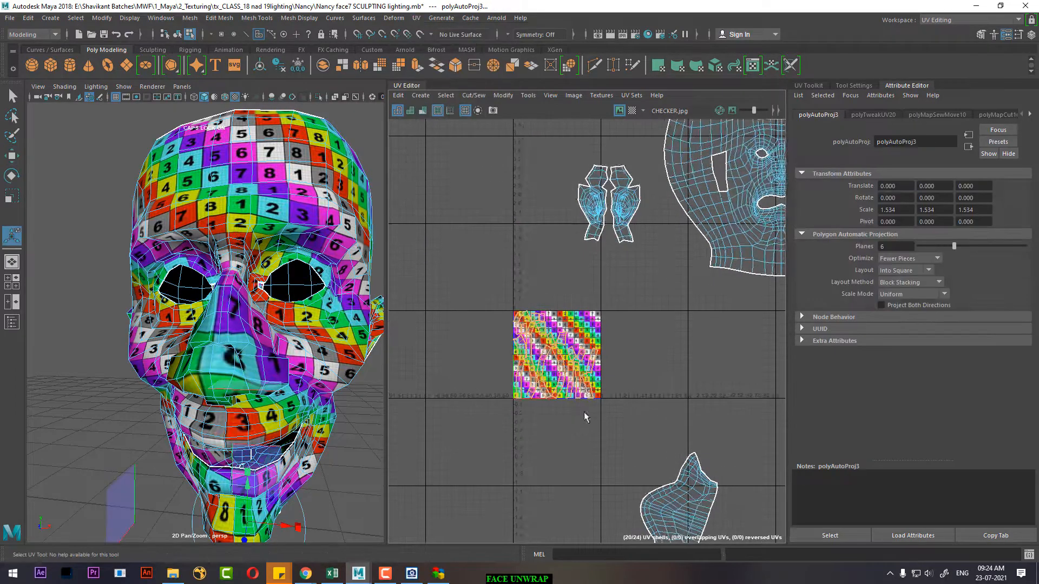
{"action": "key", "text": "w"}
{"action": "left_click_drag", "start_coordinate": [634, 355], "coordinate": [540, 354]}
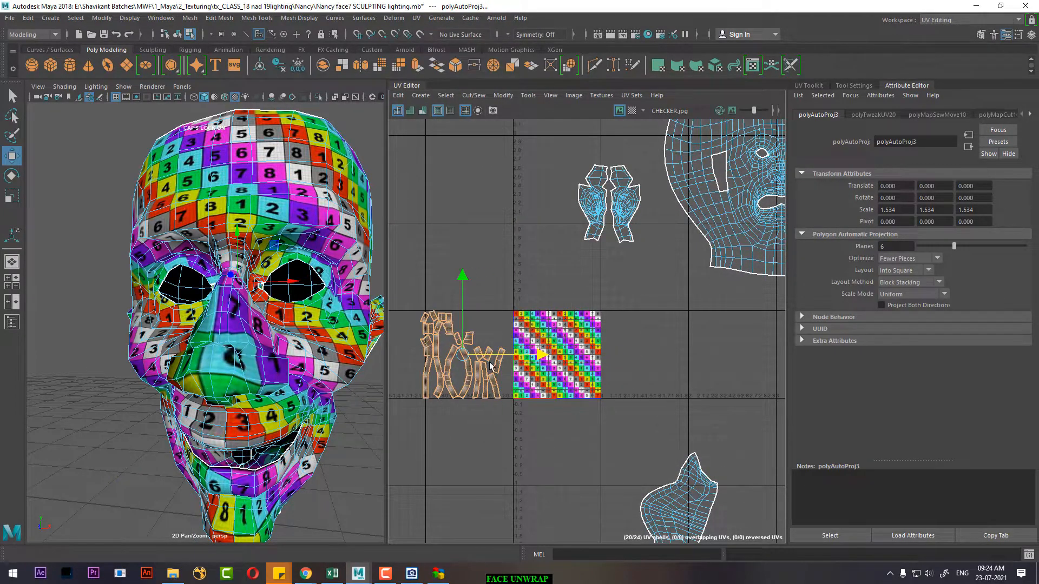
Step: Examine the checker pattern around the eyes and nose against the checker tile and the projected eye-rim pieces
{"action": "middle_click_drag", "start_coordinate": [540, 353], "coordinate": [626, 321], "text": "alt"}
{"action": "right_click_drag", "start_coordinate": [625, 321], "coordinate": [629, 440], "text": "alt"}
{"action": "left_click_drag", "start_coordinate": [279, 276], "coordinate": [227, 292], "text": "alt"}
{"action": "right_click_drag", "start_coordinate": [227, 292], "coordinate": [251, 342], "text": "alt"}
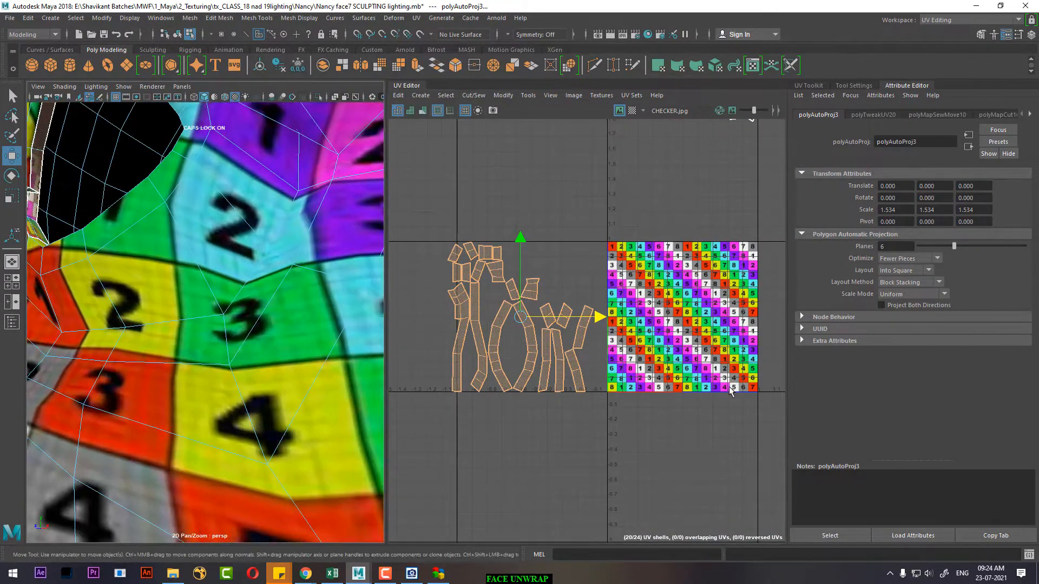
{"action": "right_click_drag", "start_coordinate": [729, 388], "coordinate": [674, 327], "text": "alt"}
{"action": "middle_click_drag", "start_coordinate": [673, 327], "coordinate": [636, 369], "text": "alt"}
{"action": "left_click", "coordinate": [613, 326]}
{"action": "right_click_drag", "start_coordinate": [614, 326], "coordinate": [615, 352], "text": "alt"}
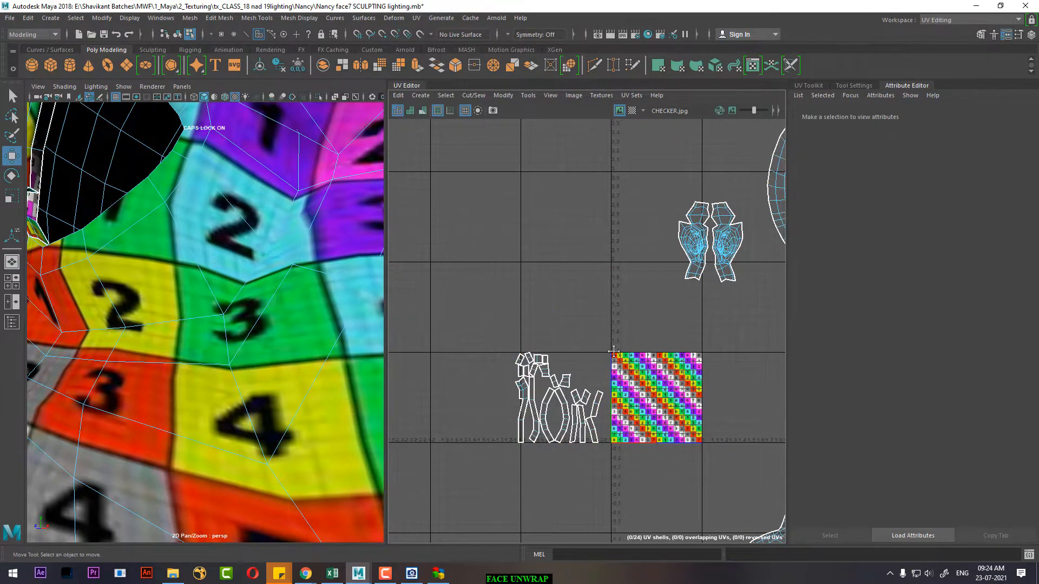
{"action": "middle_click_drag", "start_coordinate": [615, 346], "coordinate": [591, 332], "text": "alt"}
{"action": "right_click_drag", "start_coordinate": [592, 331], "coordinate": [606, 357], "text": "alt"}
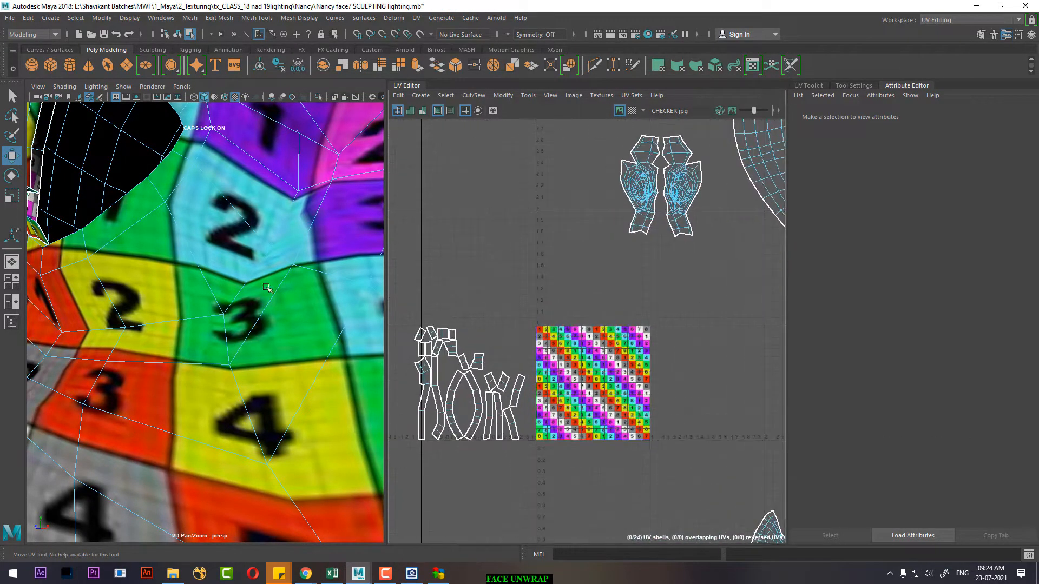
{"action": "left_click_drag", "start_coordinate": [269, 288], "coordinate": [114, 308], "text": "alt"}
{"action": "right_click_drag", "start_coordinate": [113, 308], "coordinate": [89, 276], "text": "alt"}
{"action": "middle_click_drag", "start_coordinate": [238, 216], "coordinate": [290, 236], "text": "alt"}
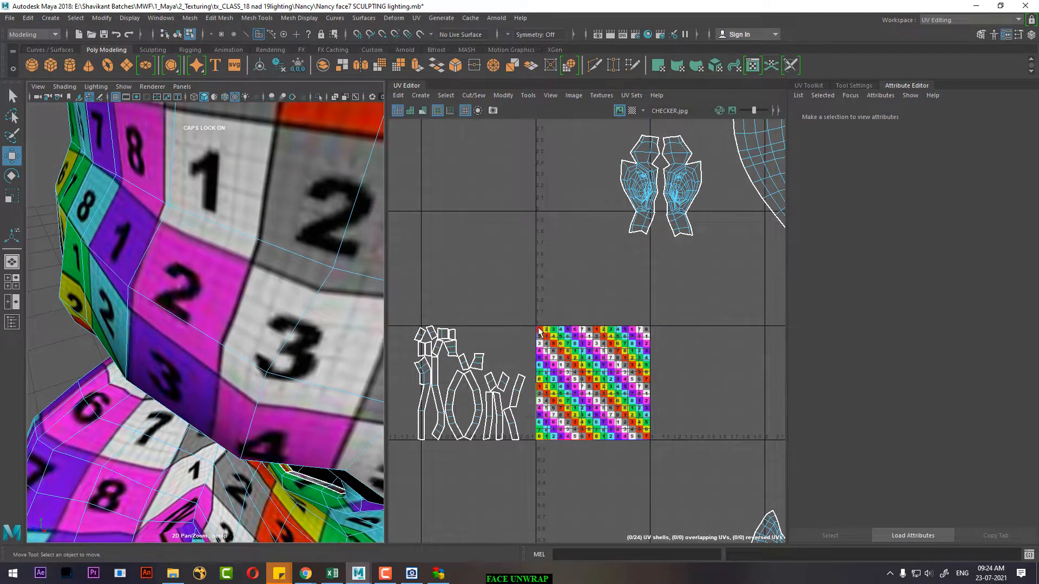
{"action": "middle_click_drag", "start_coordinate": [539, 288], "coordinate": [613, 236], "text": "alt"}
Step: Reselect the eye-rim faces and apply a Planar projection from the Z axis, fitted to the bounding box
{"action": "right_click_drag", "start_coordinate": [561, 235], "coordinate": [563, 266]}
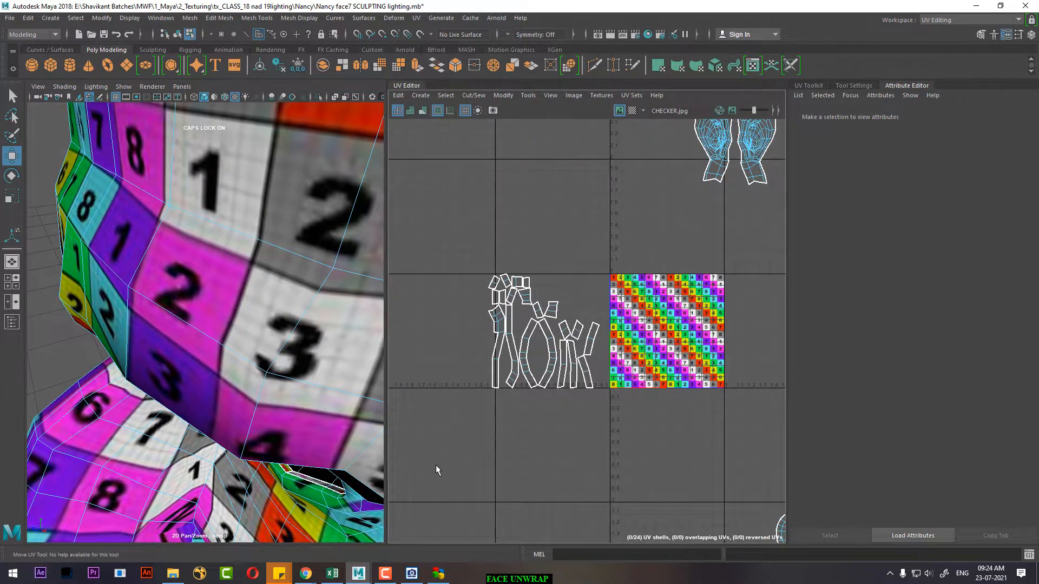
{"action": "left_click_drag", "start_coordinate": [436, 465], "coordinate": [604, 261]}
{"action": "right_click_drag", "start_coordinate": [209, 394], "coordinate": [162, 346], "text": "alt"}
{"action": "middle_click_drag", "start_coordinate": [227, 260], "coordinate": [290, 352], "text": "alt"}
{"action": "left_click_drag", "start_coordinate": [290, 353], "coordinate": [238, 325], "text": "alt"}
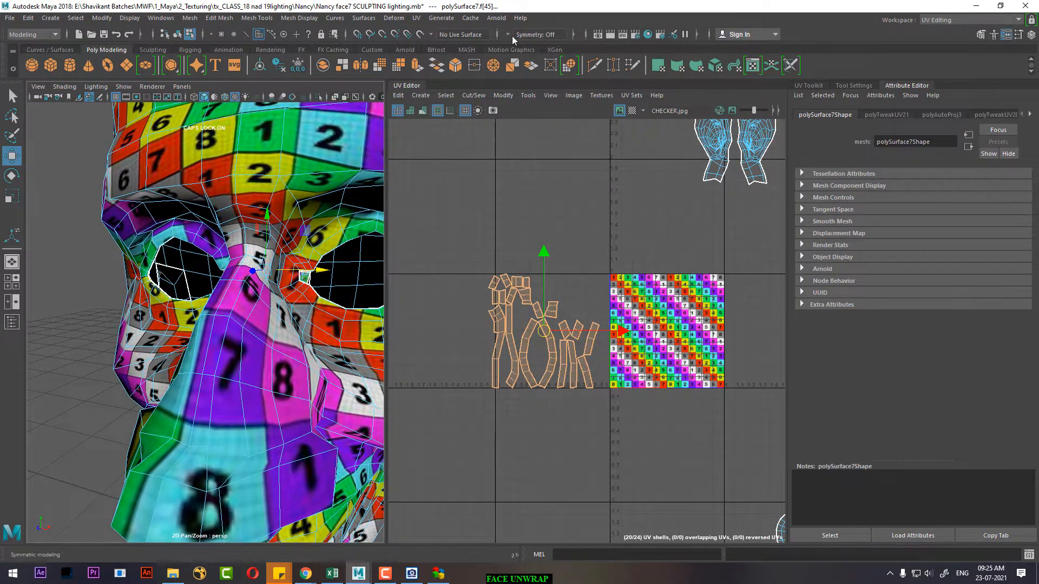
{"action": "left_click", "coordinate": [440, 18]}
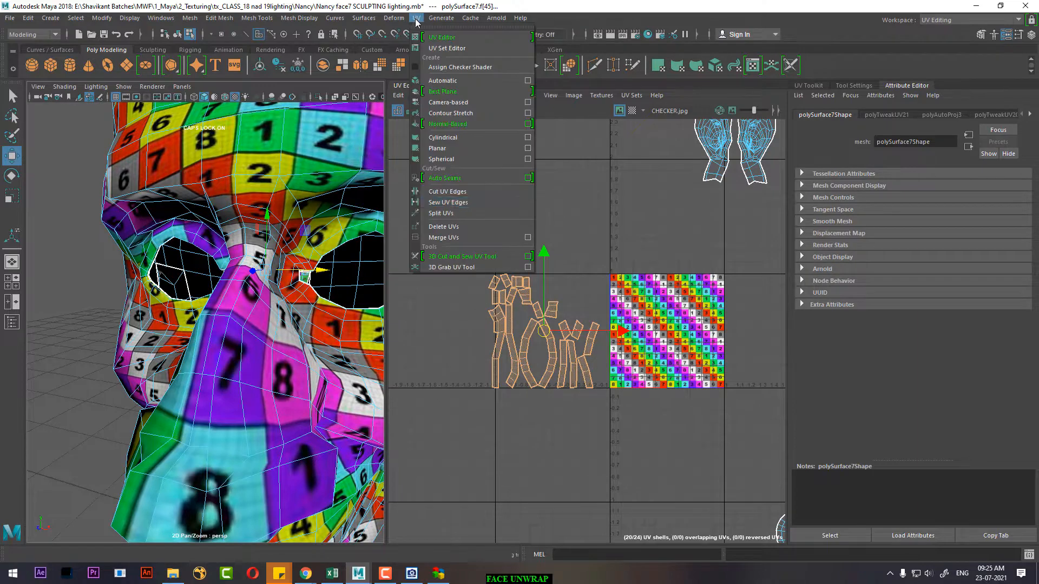
{"action": "left_click", "coordinate": [527, 149]}
{"action": "left_click", "coordinate": [849, 325]}
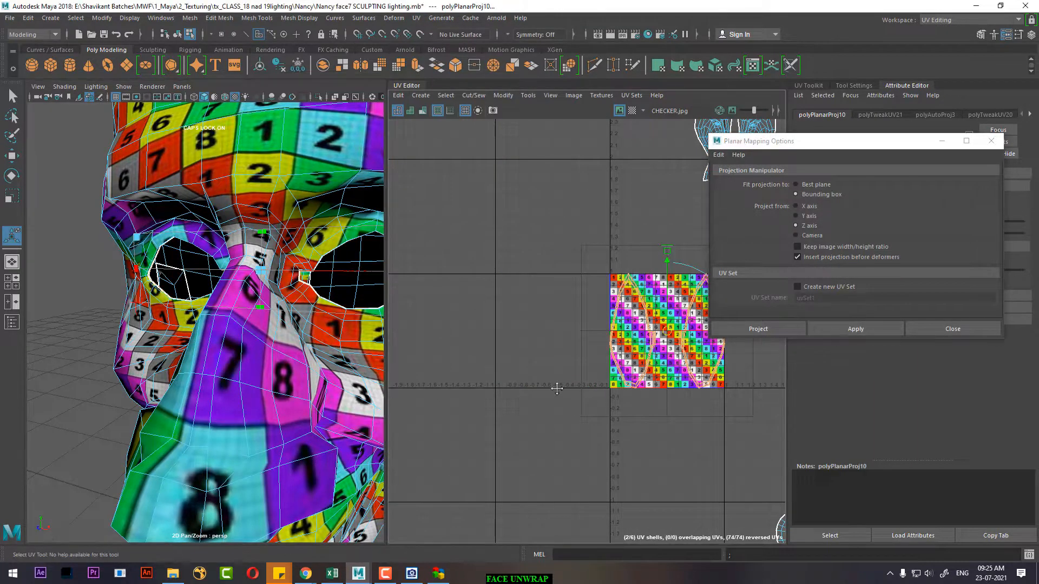
Step: Close the planar mapping options and shift the projected eye-rim shells sideways off the checker tile
{"action": "middle_click_drag", "start_coordinate": [644, 376], "coordinate": [537, 357], "text": "alt"}
{"action": "right_click_drag", "start_coordinate": [311, 319], "coordinate": [168, 330], "text": "alt"}
{"action": "left_click_drag", "start_coordinate": [168, 331], "coordinate": [254, 338], "text": "alt"}
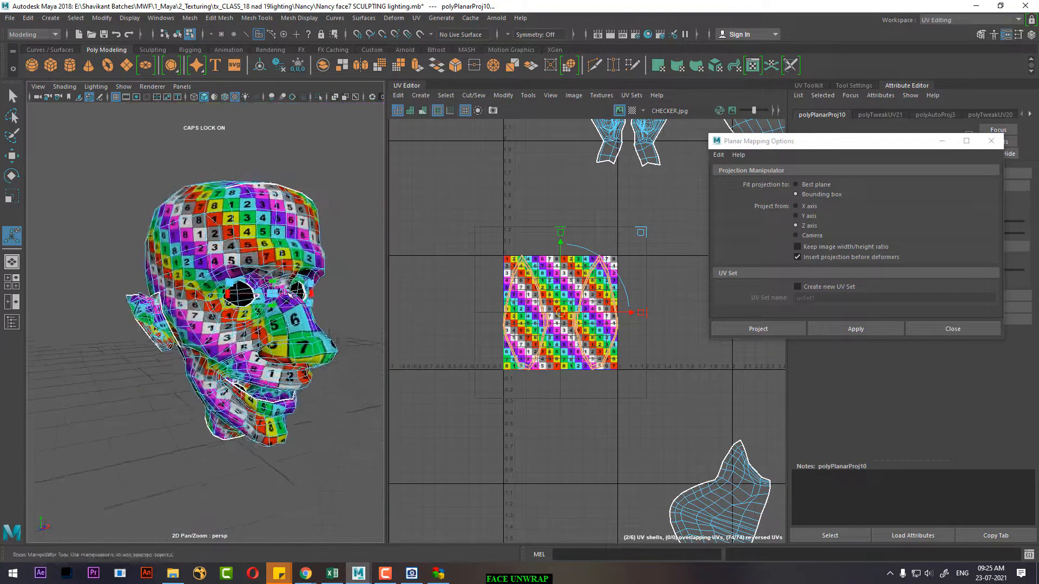
{"action": "right_click_drag", "start_coordinate": [254, 338], "coordinate": [368, 352], "text": "alt"}
{"action": "left_click", "coordinate": [952, 329]}
{"action": "scroll", "coordinate": [628, 320], "scroll_direction": "up", "scroll_amount": 2}
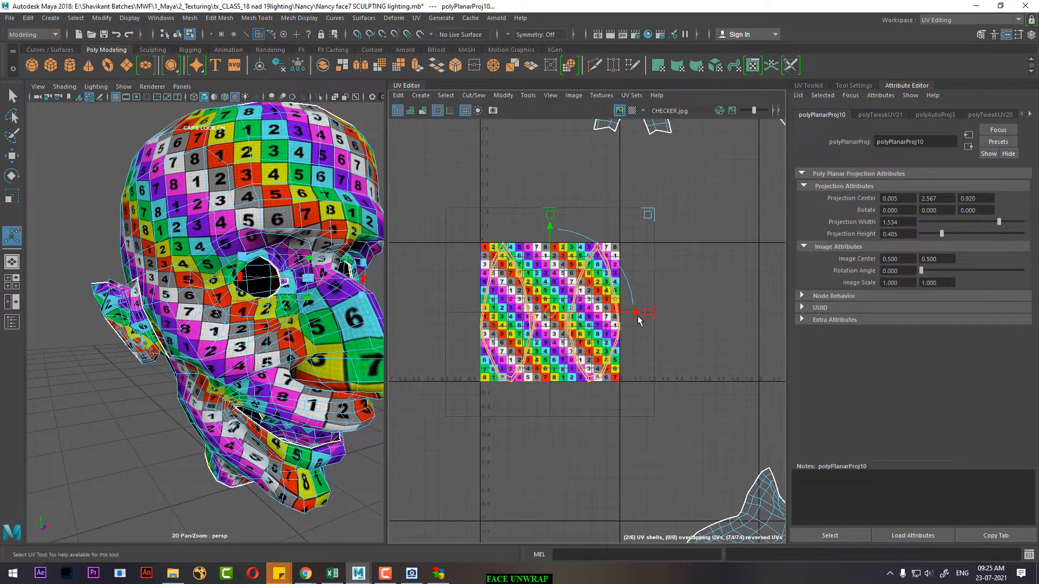
{"action": "left_click_drag", "start_coordinate": [649, 311], "coordinate": [509, 313]}
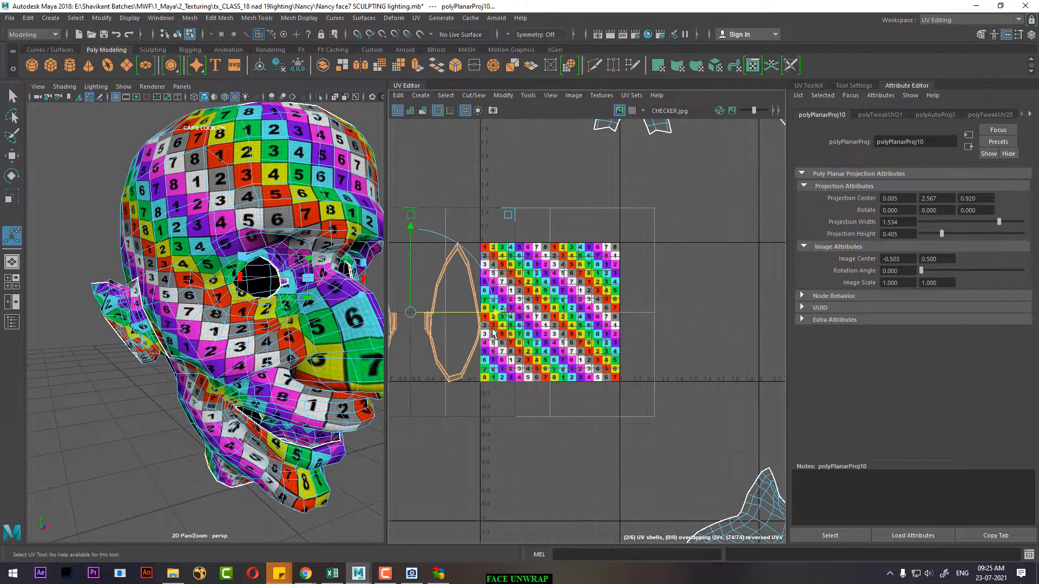
{"action": "middle_click_drag", "start_coordinate": [504, 335], "coordinate": [696, 293], "text": "alt"}
{"action": "left_click_drag", "start_coordinate": [685, 278], "coordinate": [621, 268]}
Step: Select all UVs of the two eye-rim shells and unfold them
{"action": "right_click", "coordinate": [619, 252], "text": "ctrl"}
{"action": "right_click_drag", "start_coordinate": [644, 262], "coordinate": [670, 276], "text": "ctrl"}
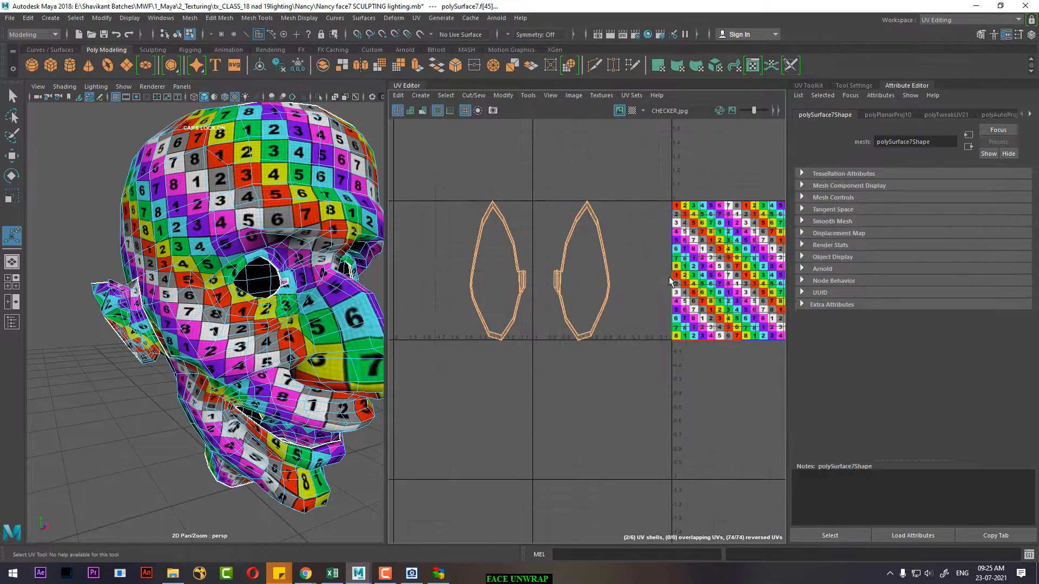
{"action": "right_click_drag", "start_coordinate": [600, 226], "coordinate": [647, 225]}
{"action": "left_click_drag", "start_coordinate": [643, 187], "coordinate": [410, 396]}
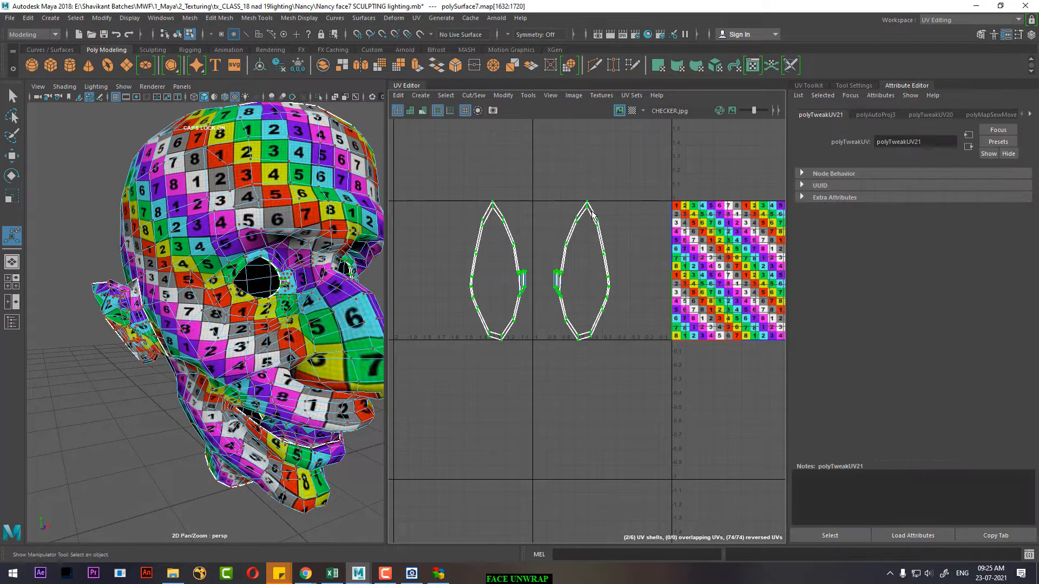
{"action": "right_click_drag", "start_coordinate": [594, 217], "coordinate": [426, 219], "text": "shift"}
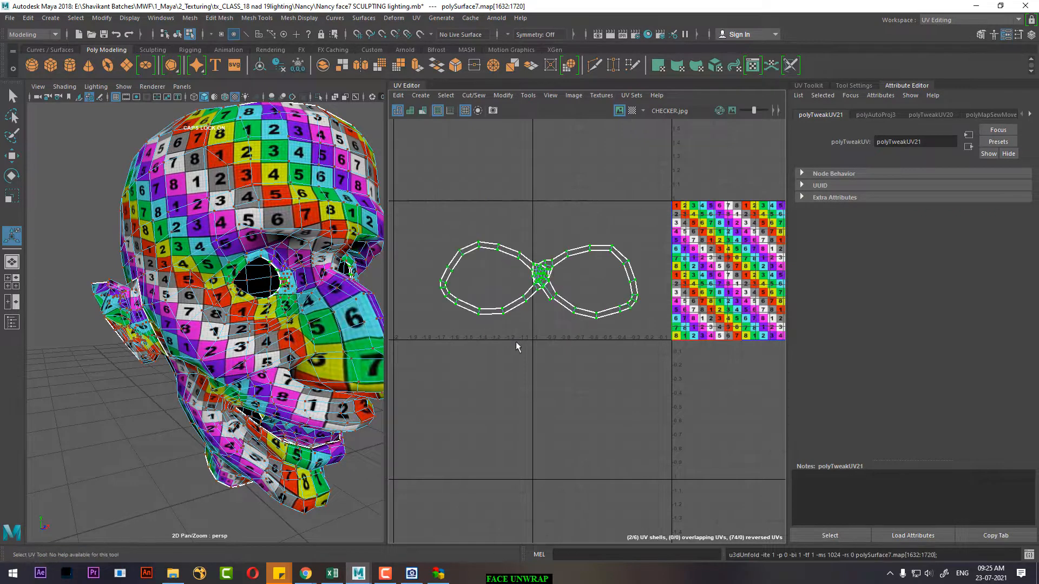
Step: Move the unfolded eye-rim shells over the eye area of the face shell to compare their size
{"action": "scroll", "coordinate": [564, 339], "scroll_direction": "down", "scroll_amount": 5}
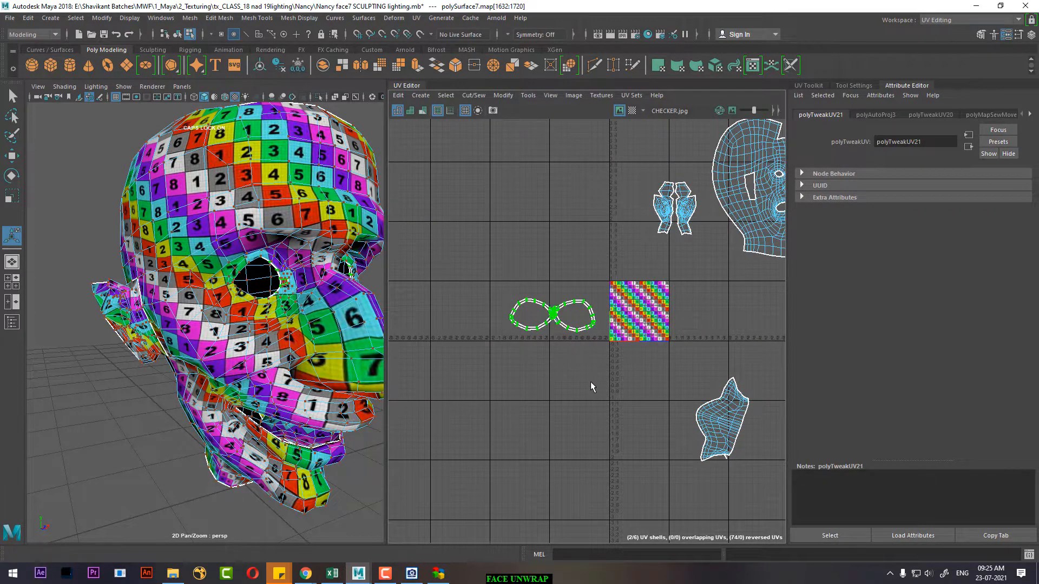
{"action": "right_click_drag", "start_coordinate": [590, 382], "coordinate": [581, 397], "text": "alt"}
{"action": "middle_click_drag", "start_coordinate": [581, 398], "coordinate": [514, 378], "text": "alt"}
{"action": "right_click_drag", "start_coordinate": [514, 378], "coordinate": [552, 339], "text": "alt"}
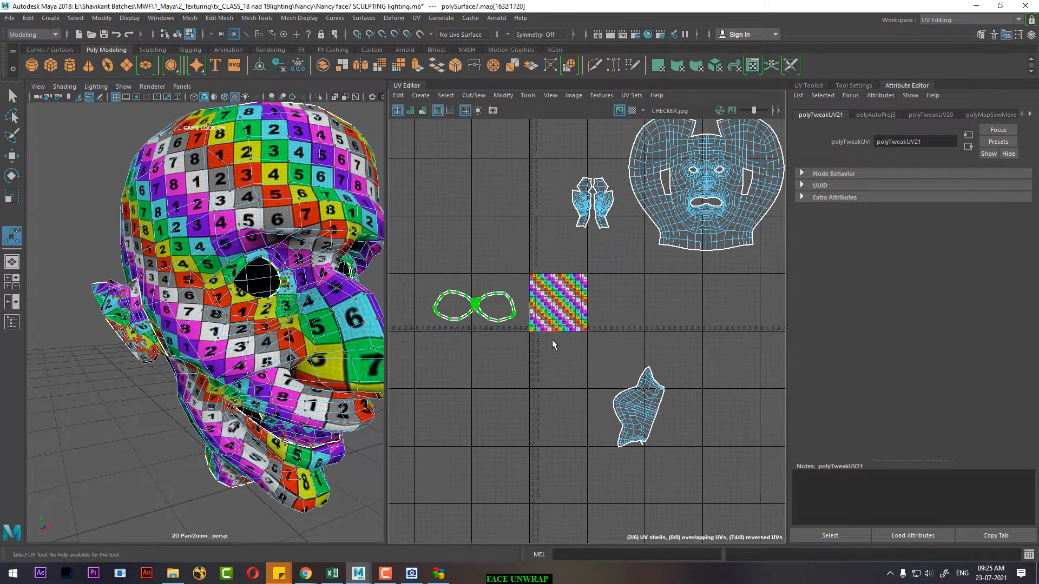
{"action": "key", "text": "w"}
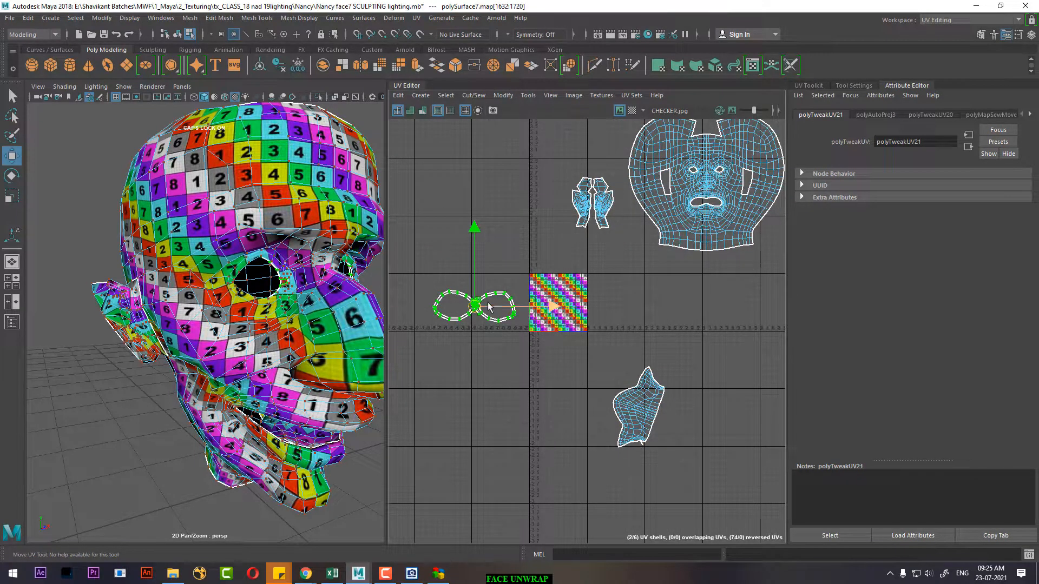
{"action": "left_click_drag", "start_coordinate": [475, 306], "coordinate": [694, 174]}
{"action": "middle_click_drag", "start_coordinate": [695, 159], "coordinate": [612, 239], "text": "alt"}
{"action": "right_click_drag", "start_coordinate": [610, 225], "coordinate": [668, 347], "text": "alt"}
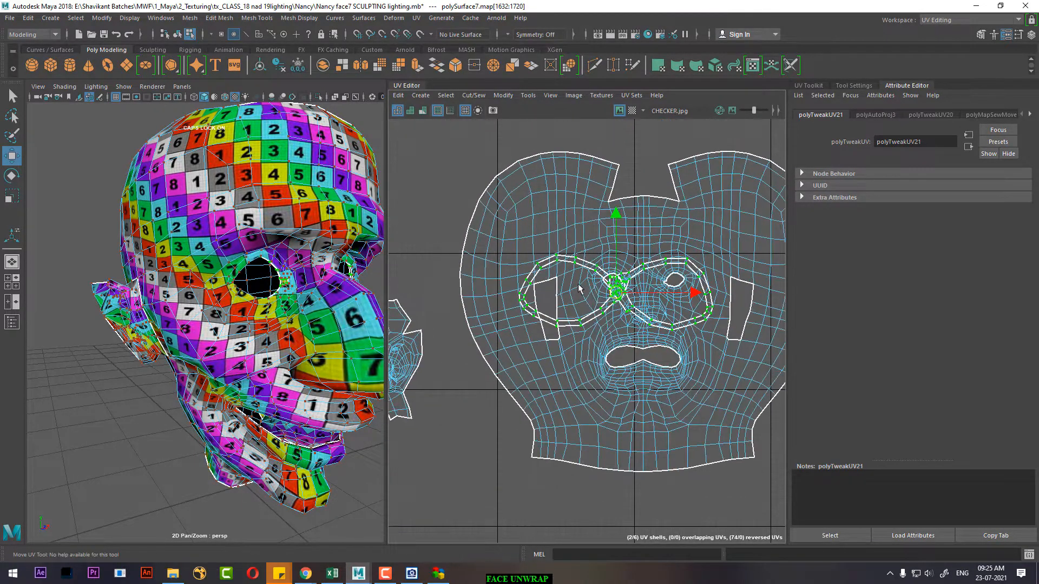
Step: Scale the eye-rim shells down to about the eye openings' size and place them in the notch above the forehead
{"action": "left_click_drag", "start_coordinate": [613, 295], "coordinate": [563, 331]}
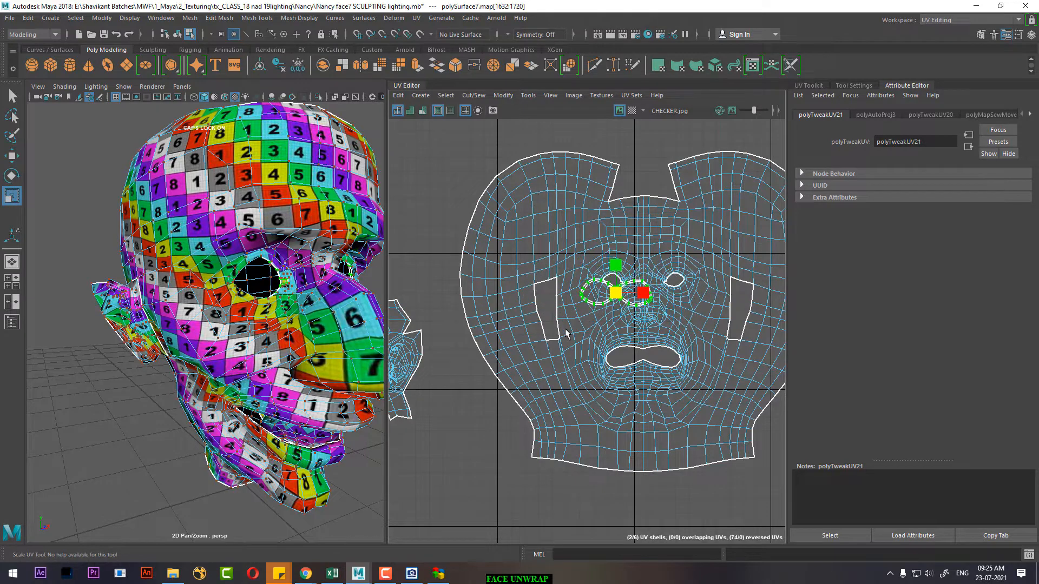
{"action": "right_click_drag", "start_coordinate": [615, 280], "coordinate": [631, 351], "text": "alt"}
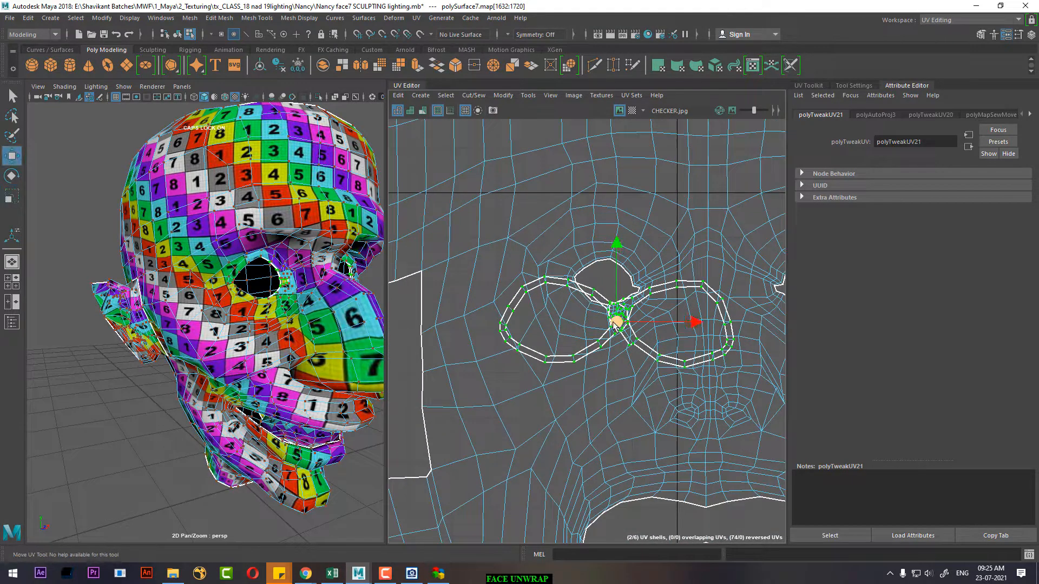
{"action": "left_click_drag", "start_coordinate": [614, 324], "coordinate": [629, 293]}
{"action": "right_click_drag", "start_coordinate": [639, 295], "coordinate": [644, 348], "text": "alt"}
{"action": "left_click_drag", "start_coordinate": [640, 325], "coordinate": [682, 203]}
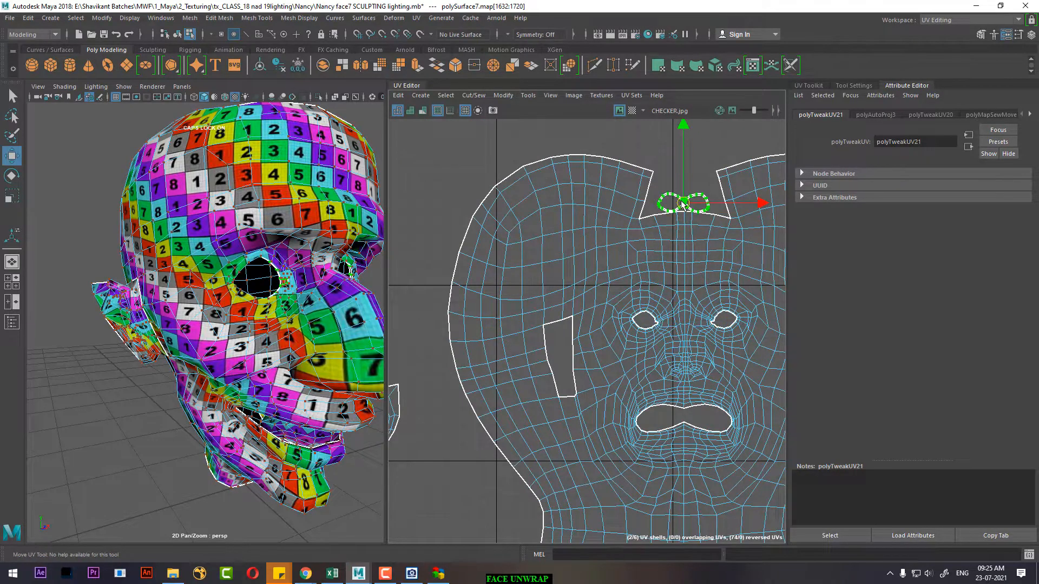
Step: Select one of the two eye-rim shells in the forehead notch and shift it sideways, clear of the other rim
{"action": "right_click_drag", "start_coordinate": [682, 202], "coordinate": [685, 380], "text": "alt"}
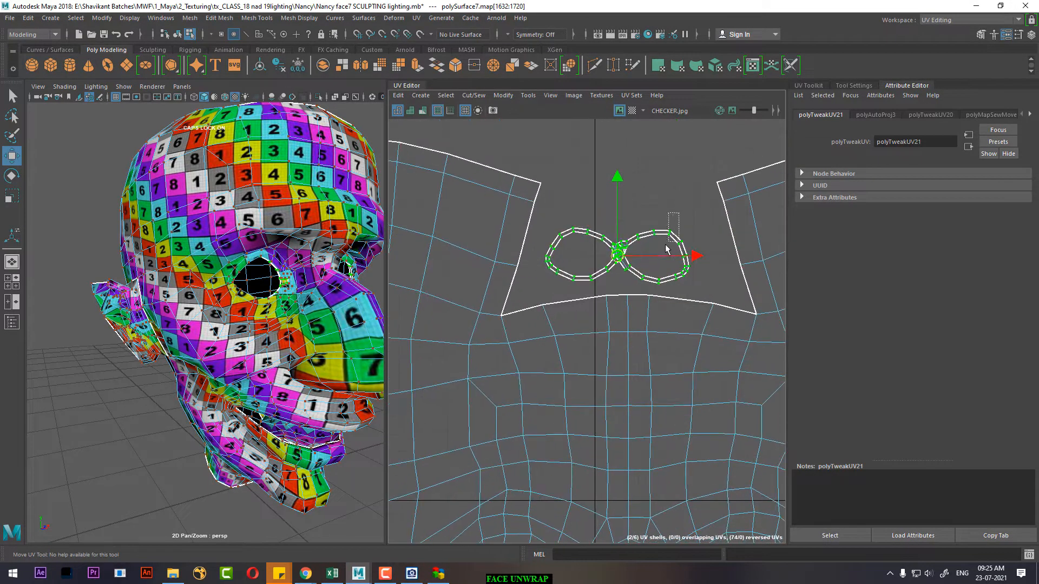
{"action": "left_click_drag", "start_coordinate": [665, 245], "coordinate": [662, 255]}
{"action": "right_click_drag", "start_coordinate": [657, 265], "coordinate": [704, 293], "text": "ctrl"}
{"action": "left_click_drag", "start_coordinate": [732, 258], "coordinate": [761, 257]}
{"action": "right_click_drag", "start_coordinate": [703, 325], "coordinate": [544, 410], "text": "alt"}
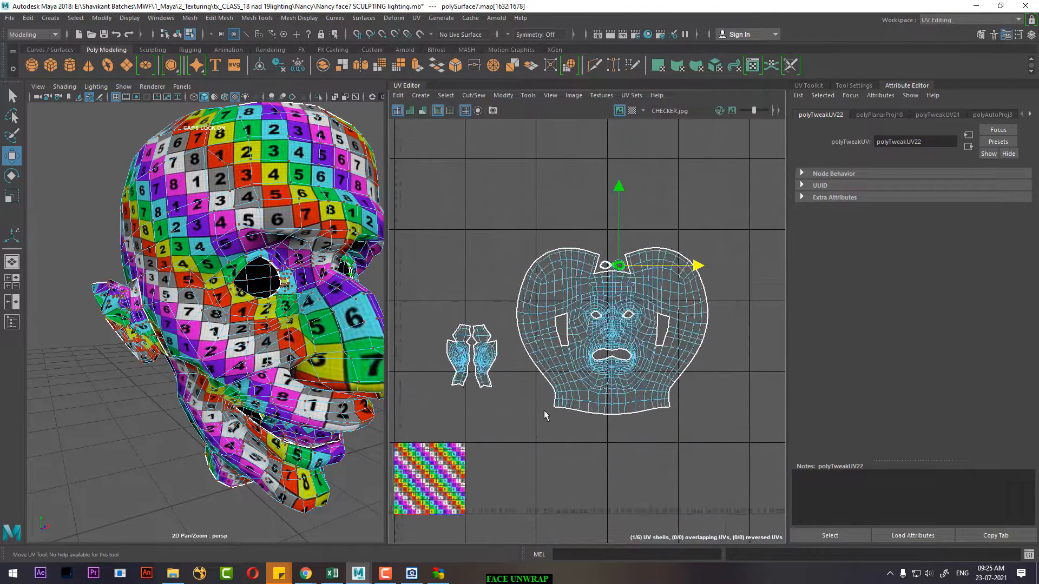
Step: Select the whole mouth interior shell below the checker tile and move it up beneath the face shell's neck edge
{"action": "middle_click_drag", "start_coordinate": [544, 410], "coordinate": [553, 293], "text": "alt"}
{"action": "right_click_drag", "start_coordinate": [553, 293], "coordinate": [564, 326], "text": "alt"}
{"action": "middle_click_drag", "start_coordinate": [561, 330], "coordinate": [574, 362], "text": "alt"}
{"action": "left_click_drag", "start_coordinate": [581, 336], "coordinate": [553, 423]}
{"action": "right_click_drag", "start_coordinate": [545, 399], "coordinate": [587, 428], "text": "ctrl"}
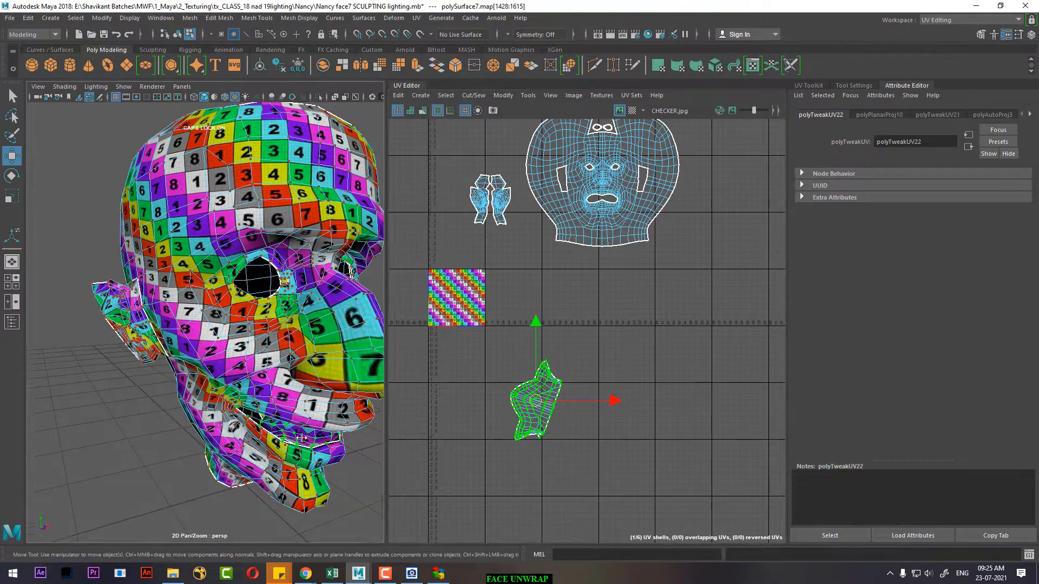
{"action": "left_click_drag", "start_coordinate": [325, 401], "coordinate": [238, 406], "text": "alt"}
{"action": "right_click_drag", "start_coordinate": [238, 406], "coordinate": [308, 433], "text": "alt"}
{"action": "left_click_drag", "start_coordinate": [309, 433], "coordinate": [281, 439], "text": "alt"}
{"action": "middle_click_drag", "start_coordinate": [281, 438], "coordinate": [284, 373], "text": "alt"}
{"action": "right_click_drag", "start_coordinate": [572, 411], "coordinate": [565, 361], "text": "alt"}
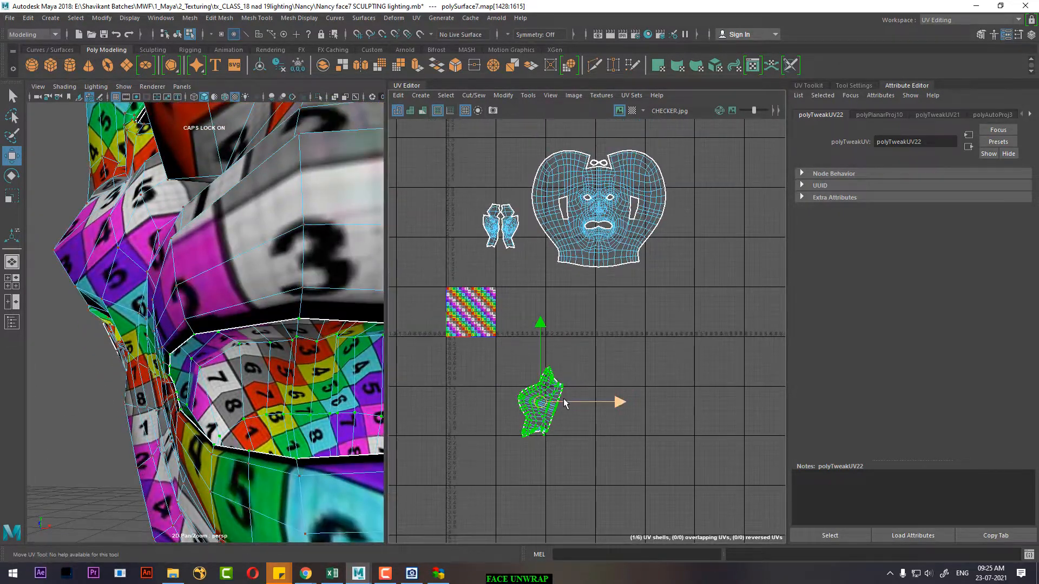
{"action": "left_click_drag", "start_coordinate": [560, 414], "coordinate": [618, 306]}
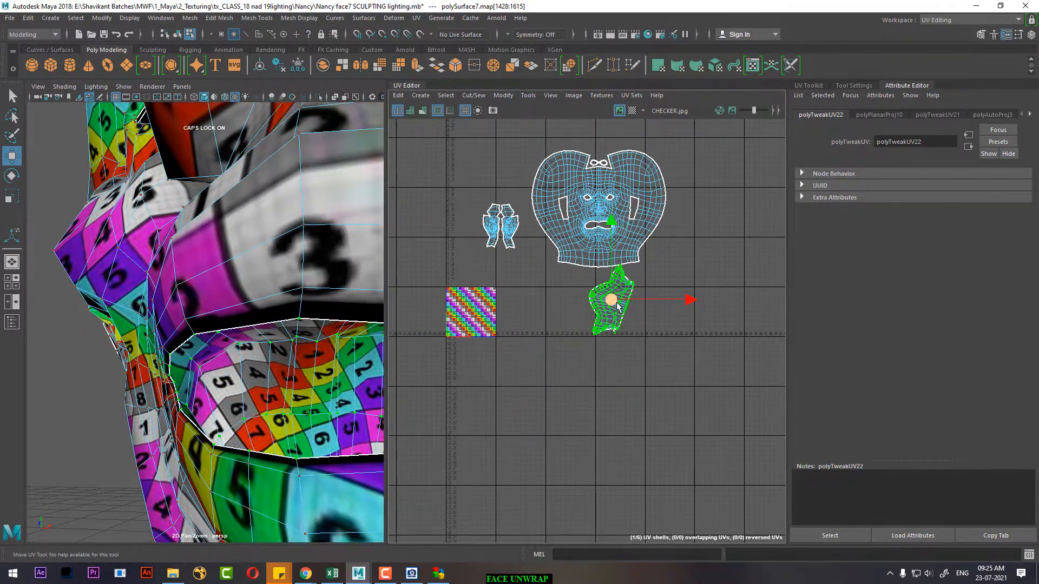
Step: Rotate the mouth interior shell upright and scale it down so its checker squares match the face's
{"action": "key", "text": "e"}
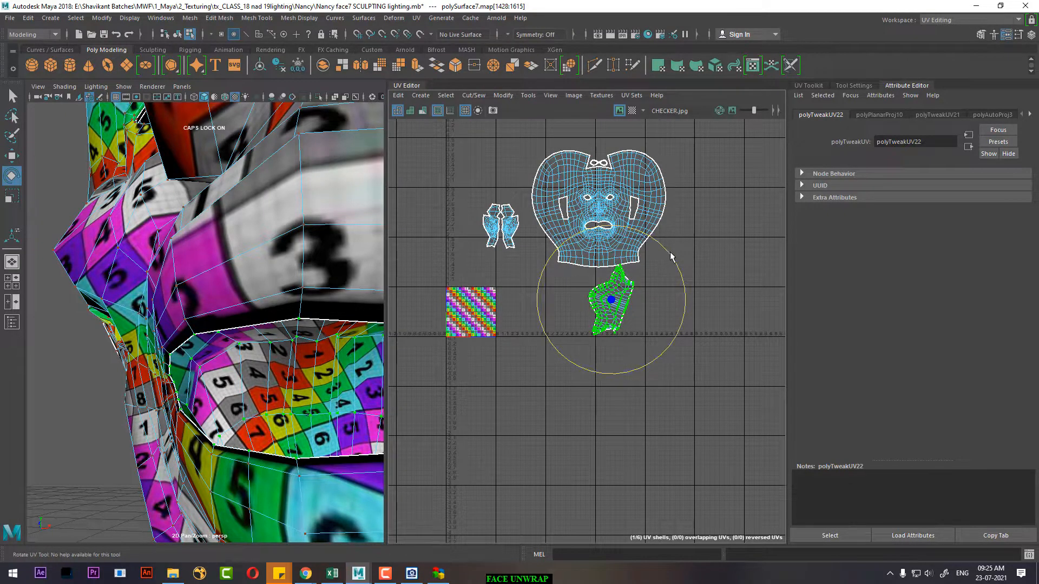
{"action": "left_click_drag", "start_coordinate": [671, 256], "coordinate": [692, 345]}
{"action": "key", "text": "r"}
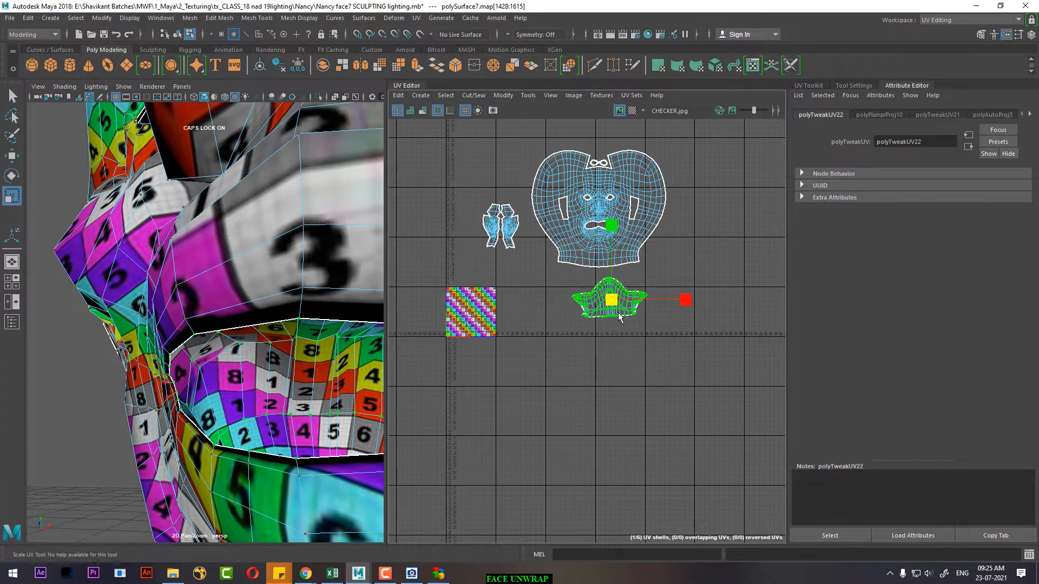
{"action": "left_click_drag", "start_coordinate": [612, 301], "coordinate": [576, 327]}
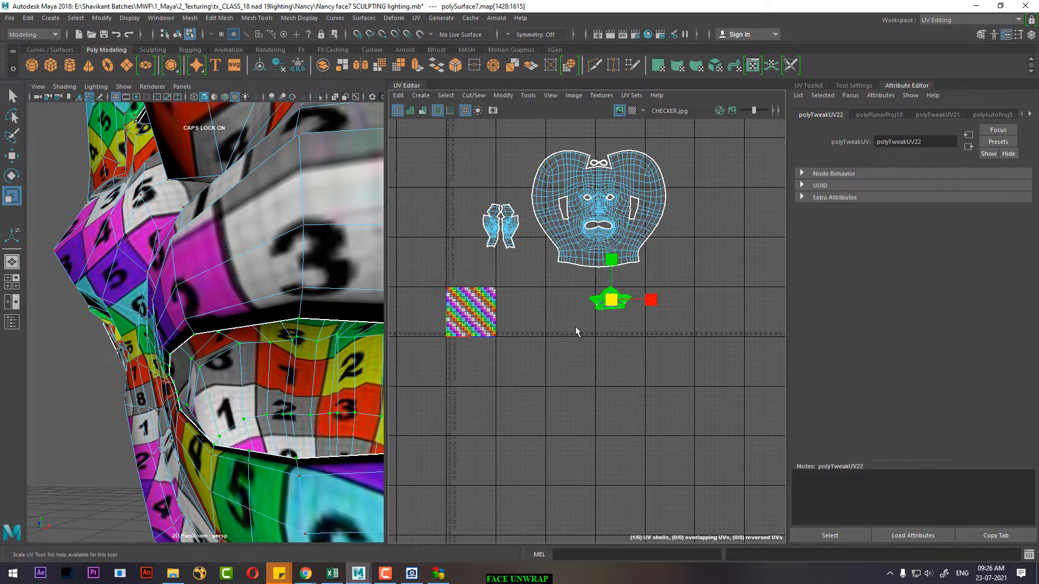
{"action": "key", "text": "w"}
{"action": "scroll", "coordinate": [612, 335], "scroll_direction": "up", "scroll_amount": 3}
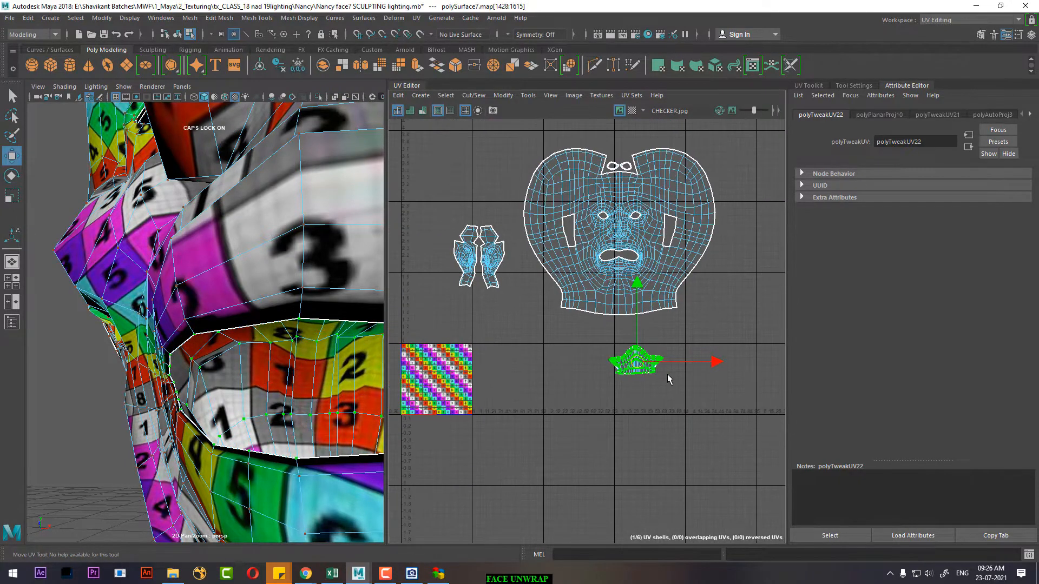
{"action": "scroll", "coordinate": [589, 306], "scroll_direction": "down", "scroll_amount": 2}
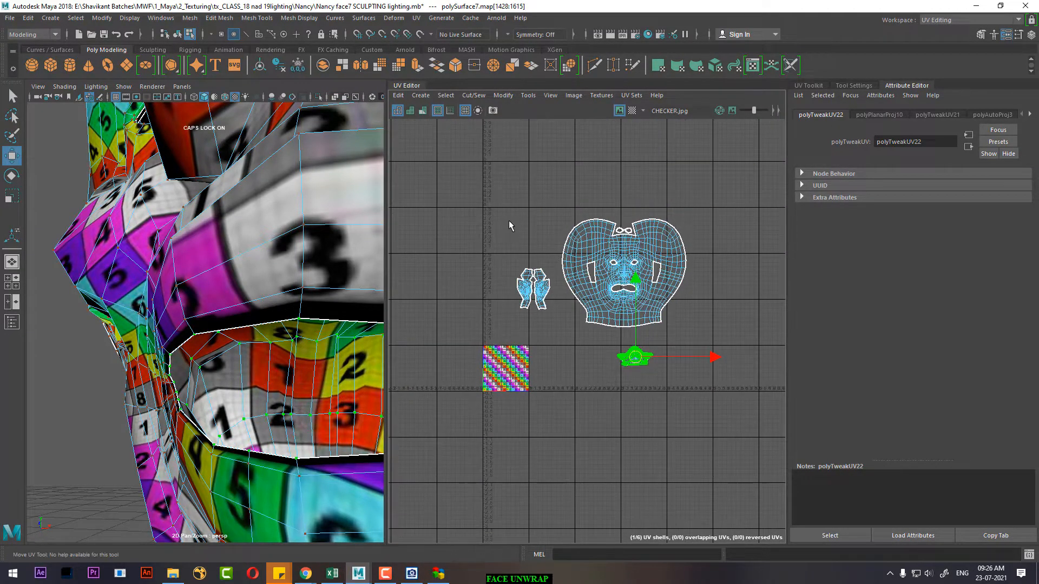
Step: Select all six UV shells and scale them down together to about the size of the checker tile
{"action": "left_click_drag", "start_coordinate": [724, 441], "coordinate": [724, 441]}
{"action": "key", "text": "r"}
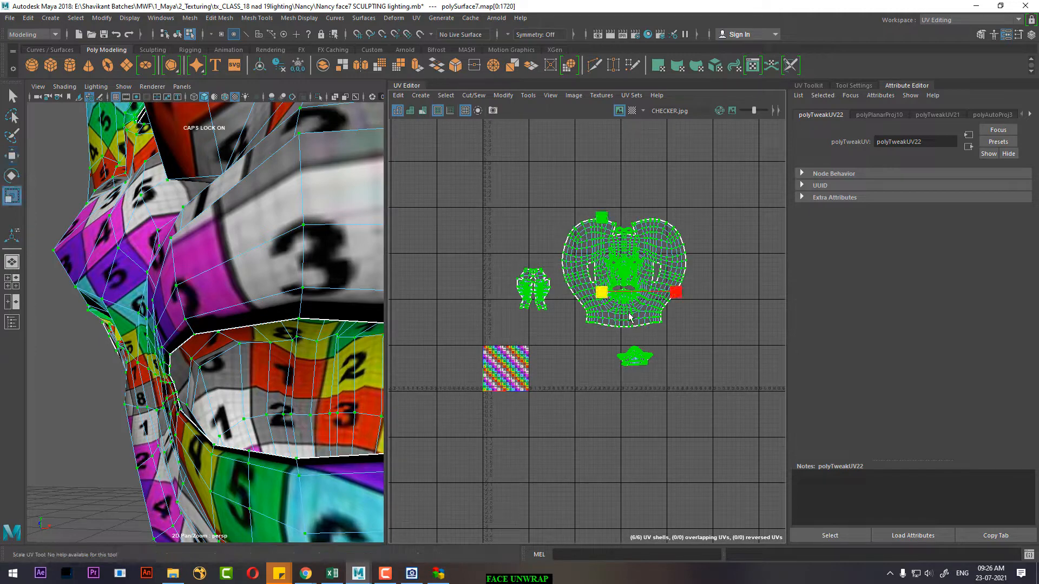
{"action": "left_click_drag", "start_coordinate": [601, 295], "coordinate": [508, 385]}
{"action": "key", "text": "w"}
{"action": "middle_click_drag", "start_coordinate": [536, 350], "coordinate": [647, 296], "text": "alt"}
{"action": "scroll", "coordinate": [647, 296], "scroll_direction": "up", "scroll_amount": 3}
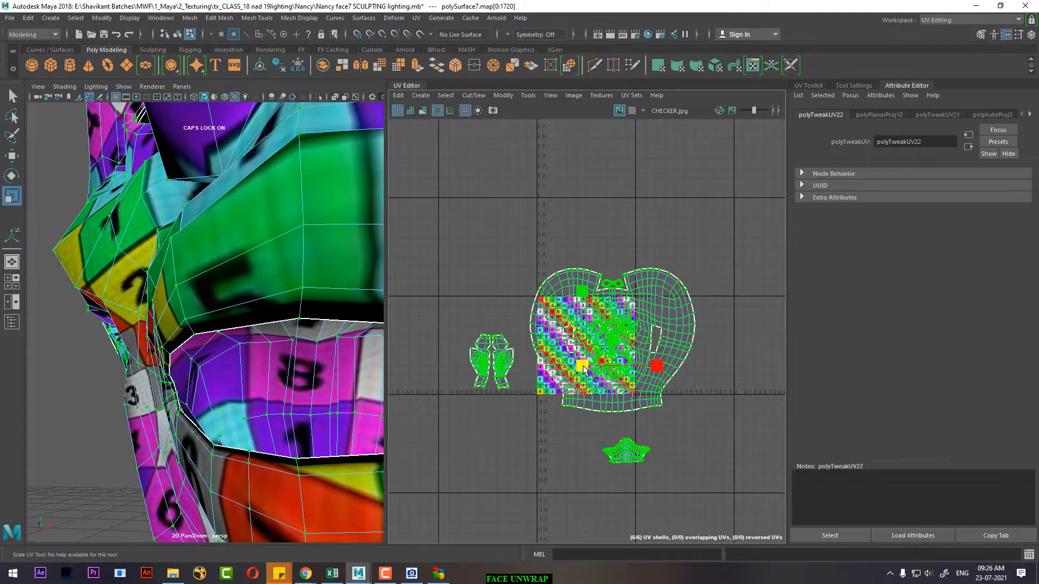
{"action": "left_click_drag", "start_coordinate": [594, 391], "coordinate": [547, 398]}
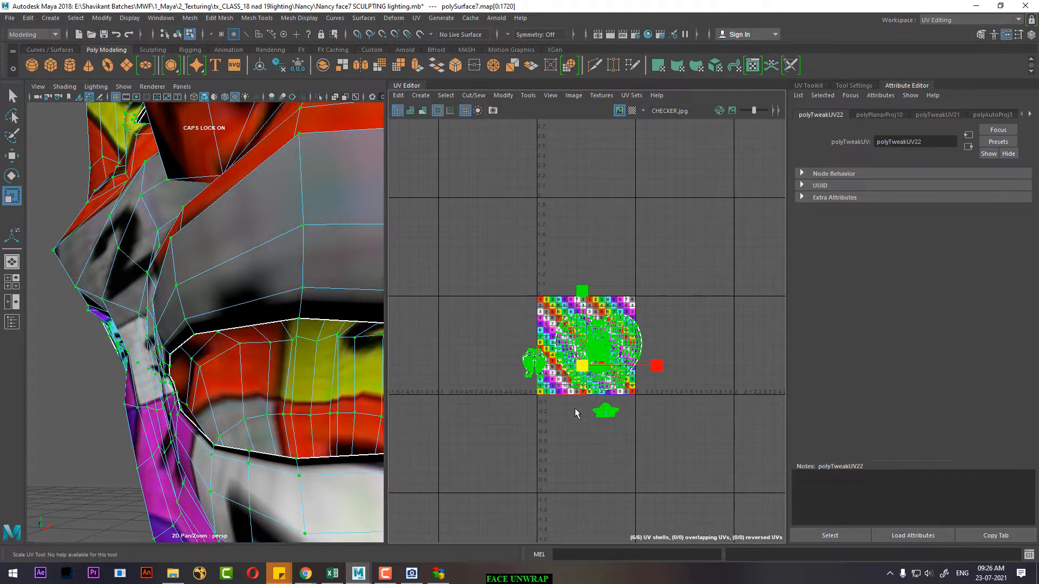
Step: Shift all the shells sideways until the face shell sits inside the checker tile
{"action": "left_click_drag", "start_coordinate": [661, 366], "coordinate": [650, 366]}
{"action": "key", "text": "f"}
{"action": "left_click_drag", "start_coordinate": [236, 354], "coordinate": [189, 372], "text": "alt"}
{"action": "scroll", "coordinate": [195, 373], "scroll_direction": "up", "scroll_amount": 2}
{"action": "scroll", "coordinate": [579, 364], "scroll_direction": "up", "scroll_amount": 5}
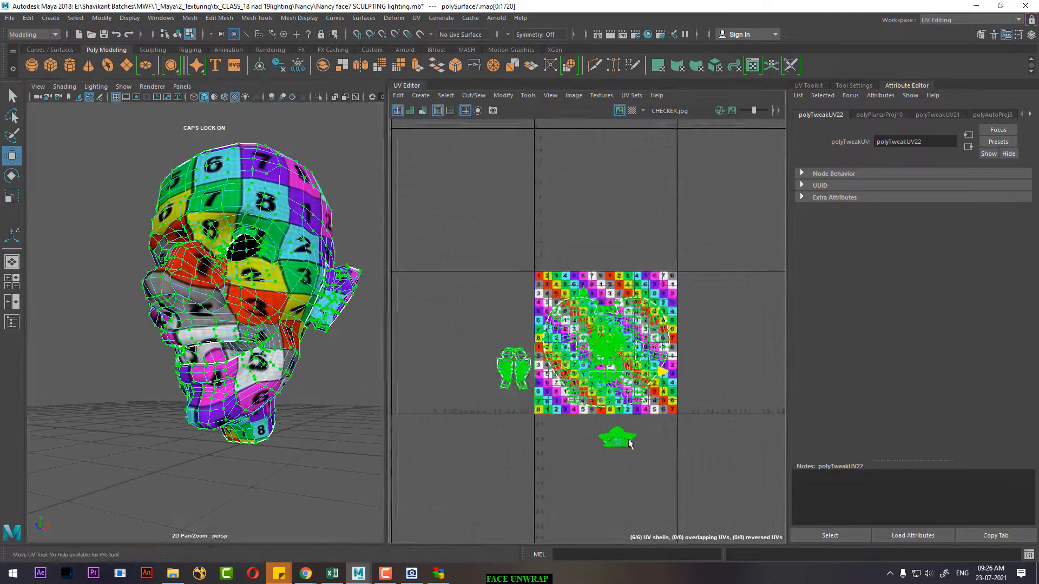
{"action": "scroll", "coordinate": [629, 427], "scroll_direction": "up", "scroll_amount": 1}
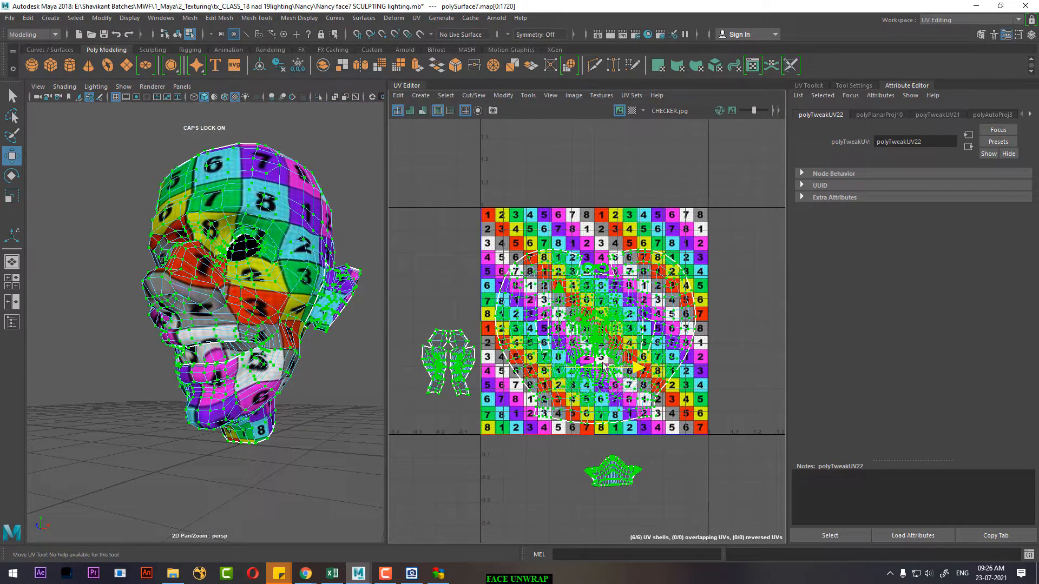
Step: Select the head object, open its Lambert material's checker texture placement and set Repeat UV to 5 and 5
{"action": "right_click_drag", "start_coordinate": [232, 279], "coordinate": [285, 264]}
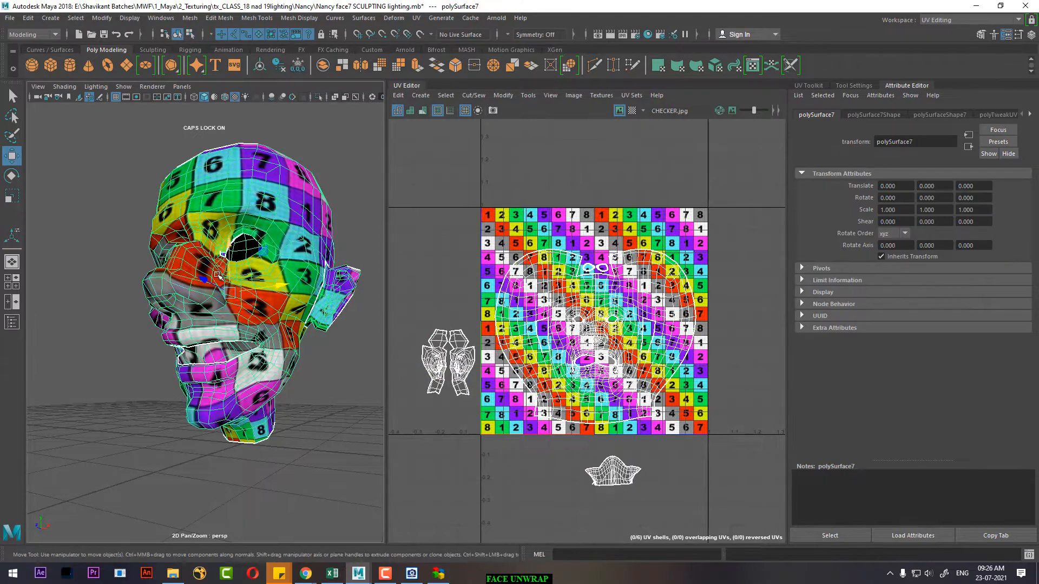
{"action": "right_click_drag", "start_coordinate": [217, 261], "coordinate": [214, 536]}
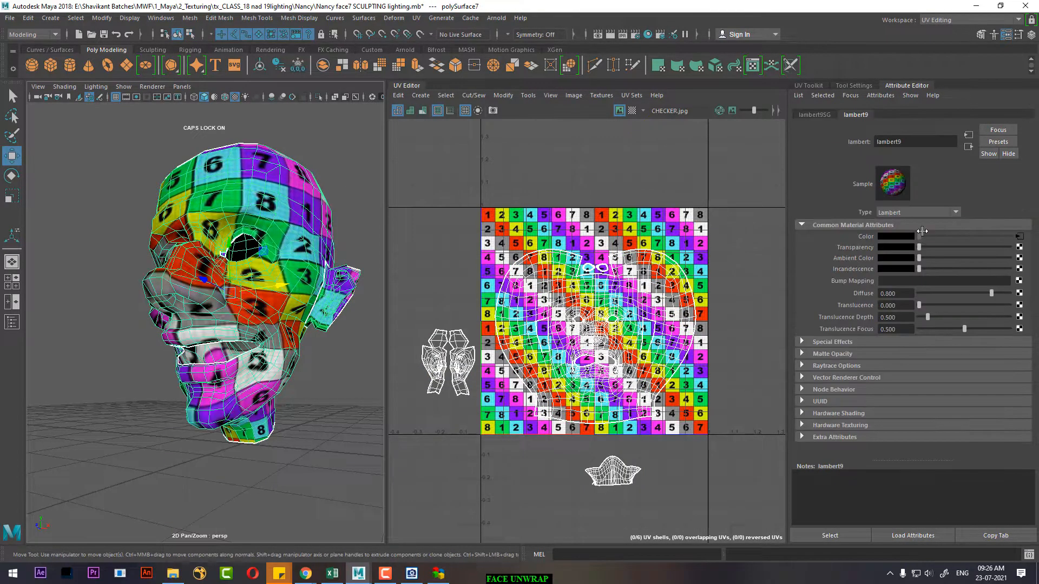
{"action": "left_click", "coordinate": [1019, 237]}
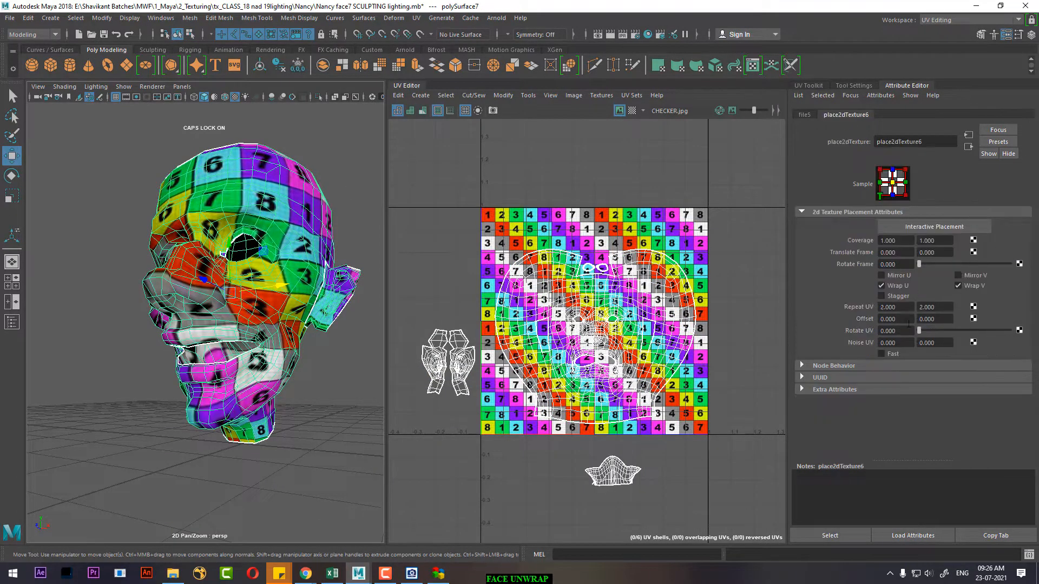
{"action": "type", "text": "5"}
{"action": "key", "text": "Tab"}
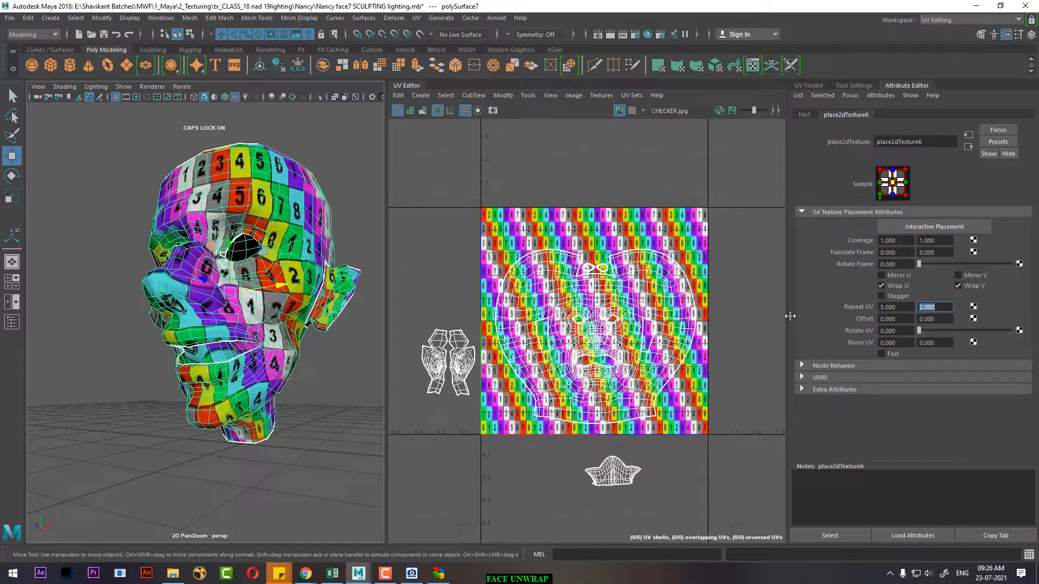
{"action": "type", "text": "5"}
{"action": "key", "text": "Return"}
Step: Set the checker texture's Repeat UV to 10 and 10, and reselect the head
{"action": "left_click_drag", "start_coordinate": [314, 354], "coordinate": [243, 373], "text": "alt"}
{"action": "type", "text": "10"}
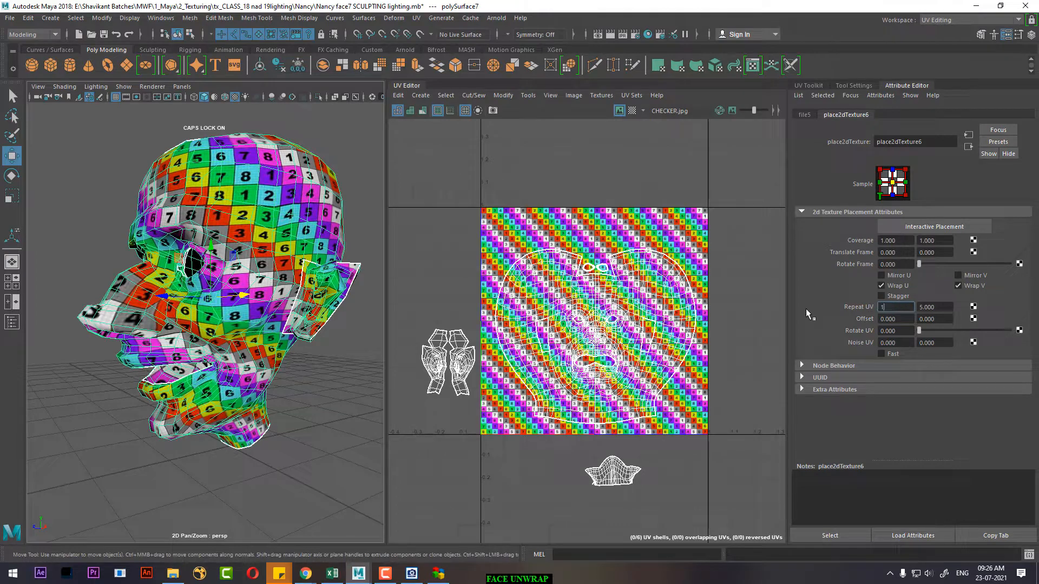
{"action": "key", "text": "Tab"}
{"action": "type", "text": "10"}
{"action": "key", "text": "Return"}
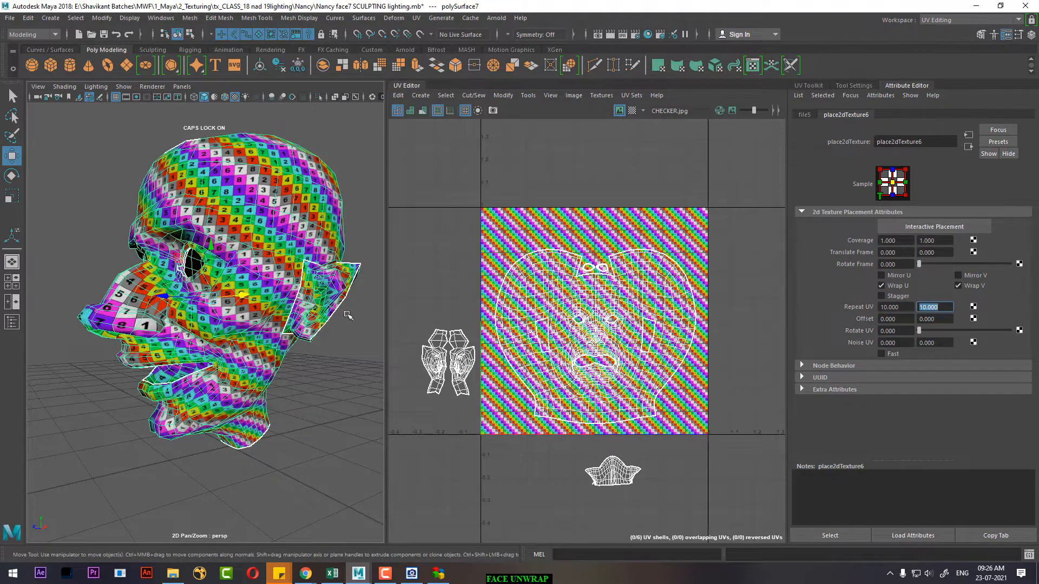
{"action": "left_click", "coordinate": [355, 421]}
{"action": "left_click", "coordinate": [243, 359]}
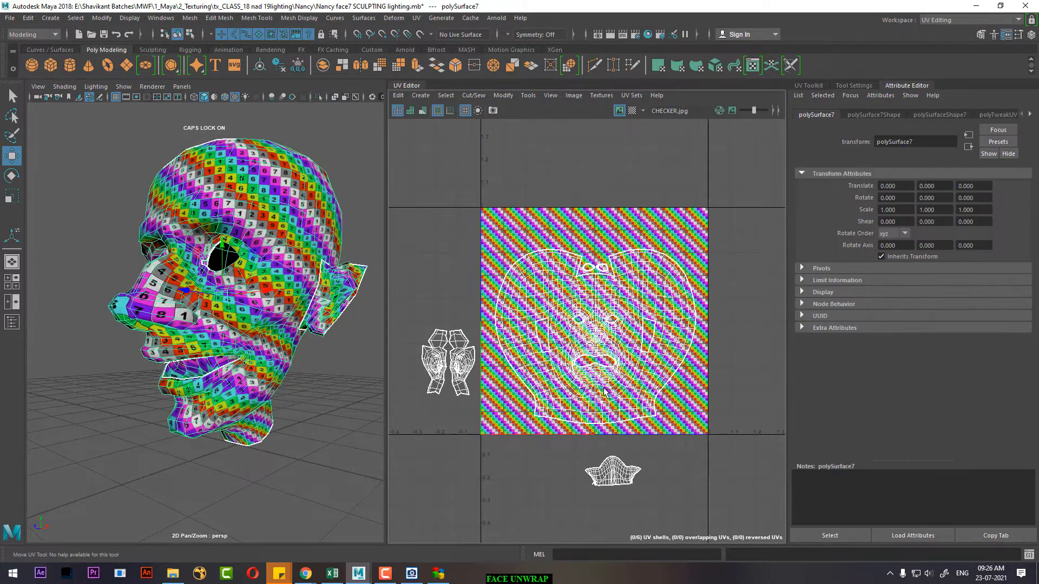
Step: Select the mouth interior shell and move it into the checker tile's upper-right corner above the face shell
{"action": "scroll", "coordinate": [606, 460], "scroll_direction": "up", "scroll_amount": 2}
{"action": "middle_click_drag", "start_coordinate": [605, 464], "coordinate": [615, 406], "text": "alt"}
{"action": "scroll", "coordinate": [615, 405], "scroll_direction": "down", "scroll_amount": 1}
{"action": "right_click_drag", "start_coordinate": [616, 406], "coordinate": [689, 407], "text": "ctrl"}
{"action": "left_click_drag", "start_coordinate": [689, 407], "coordinate": [589, 453]}
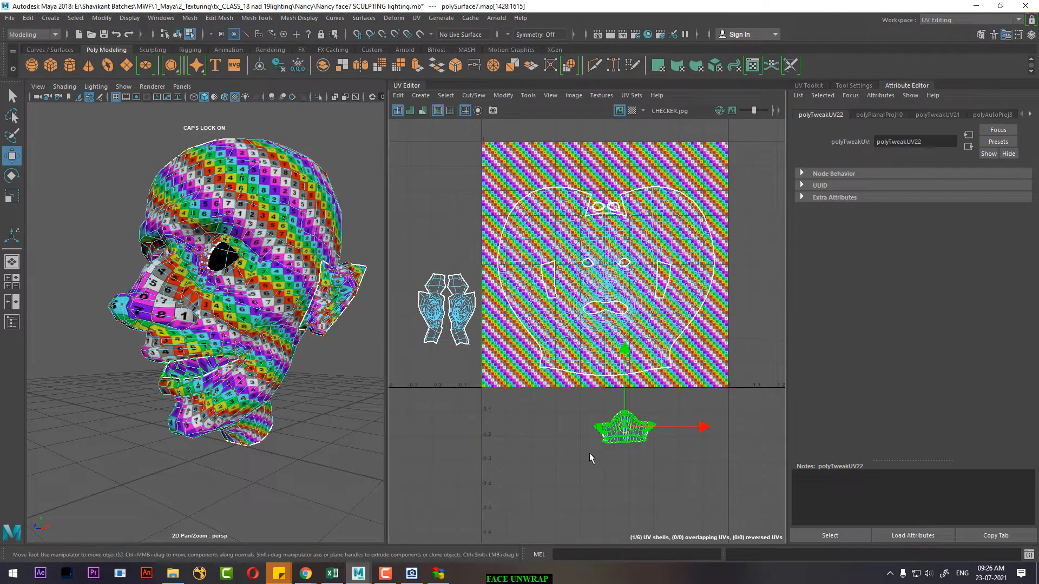
{"action": "middle_click_drag", "start_coordinate": [642, 419], "coordinate": [611, 451], "text": "alt"}
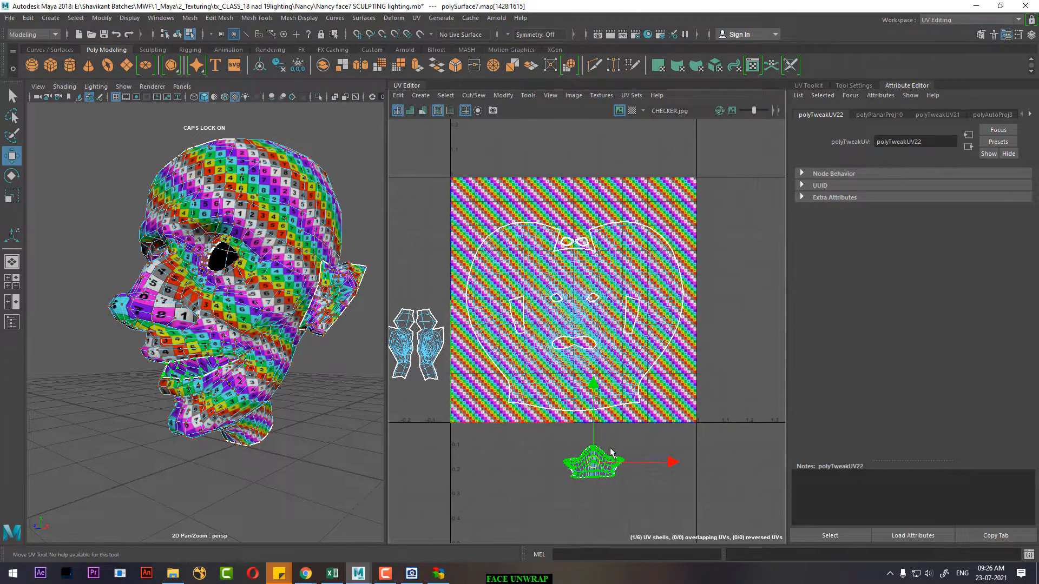
{"action": "left_click_drag", "start_coordinate": [595, 463], "coordinate": [658, 203]}
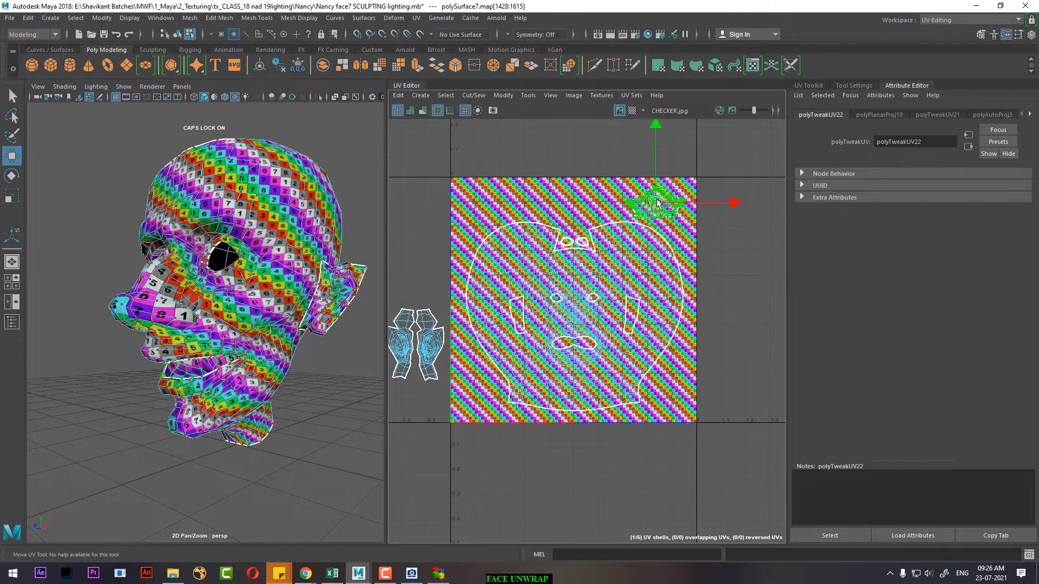
Step: Select both ear shells and move them over the checker tile's lower-left corner beside the neck
{"action": "left_click_drag", "start_coordinate": [404, 384], "coordinate": [386, 397]}
{"action": "right_click_drag", "start_coordinate": [451, 395], "coordinate": [481, 410], "text": "ctrl"}
{"action": "left_click_drag", "start_coordinate": [418, 348], "coordinate": [476, 381]}
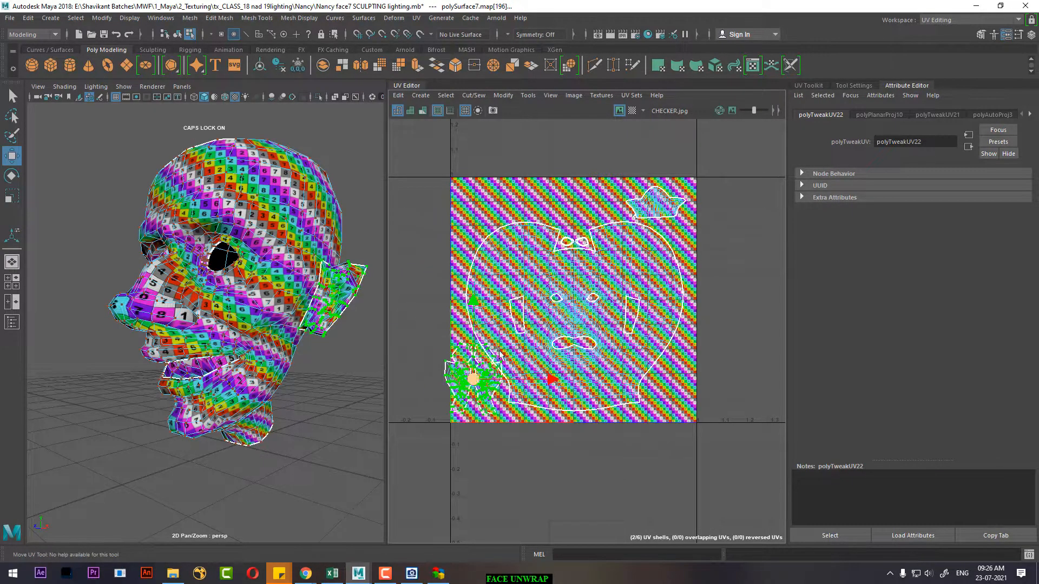
{"action": "scroll", "coordinate": [500, 349], "scroll_direction": "up", "scroll_amount": 3}
{"action": "scroll", "coordinate": [622, 341], "scroll_direction": "down", "scroll_amount": 2}
Step: Dim the checker image in the UV Editor and move one ear shell to the tile's lower-right corner
{"action": "left_click", "coordinate": [711, 333]}
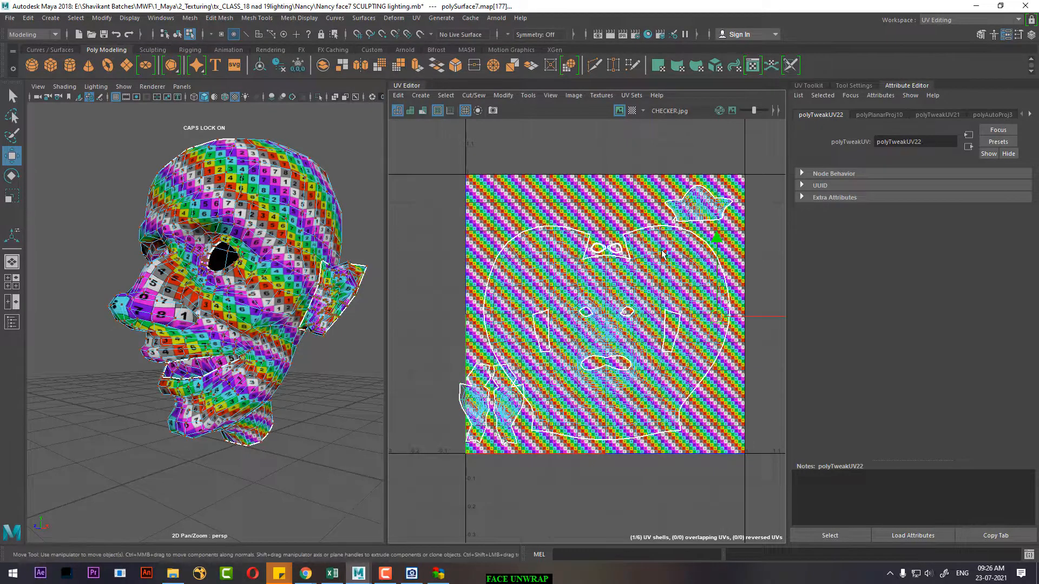
{"action": "left_click_drag", "start_coordinate": [657, 243], "coordinate": [583, 278]}
{"action": "right_click_drag", "start_coordinate": [520, 416], "coordinate": [574, 416], "text": "ctrl"}
{"action": "scroll", "coordinate": [591, 421], "scroll_direction": "down", "scroll_amount": 2}
{"action": "left_click", "coordinate": [732, 110]}
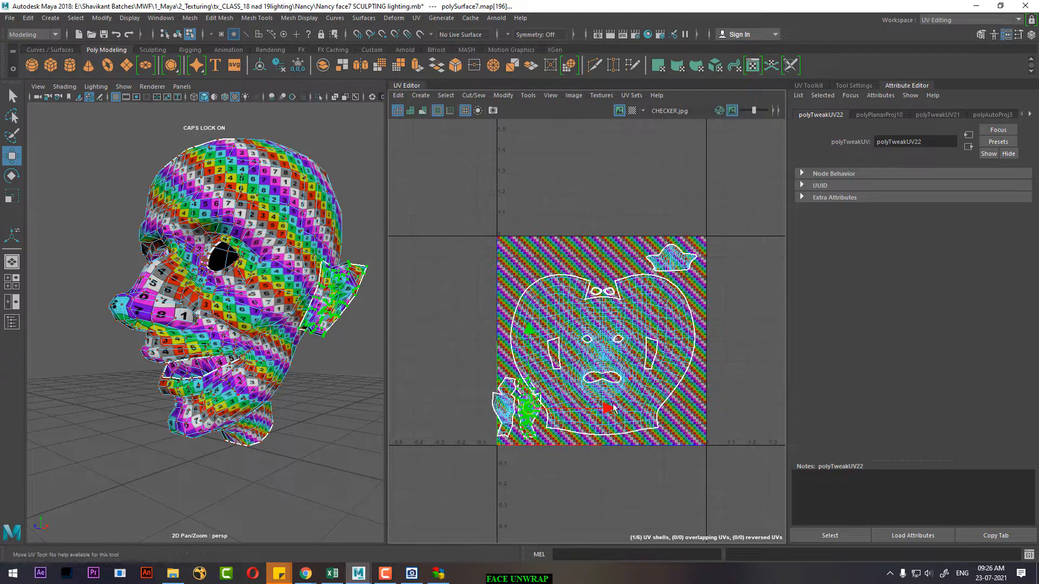
{"action": "left_click_drag", "start_coordinate": [759, 415], "coordinate": [778, 417]}
{"action": "scroll", "coordinate": [702, 433], "scroll_direction": "up", "scroll_amount": 2}
Step: Select the remaining ear shell and nudge it fully inside the checker tile's lower-left corner
{"action": "left_click", "coordinate": [453, 436]}
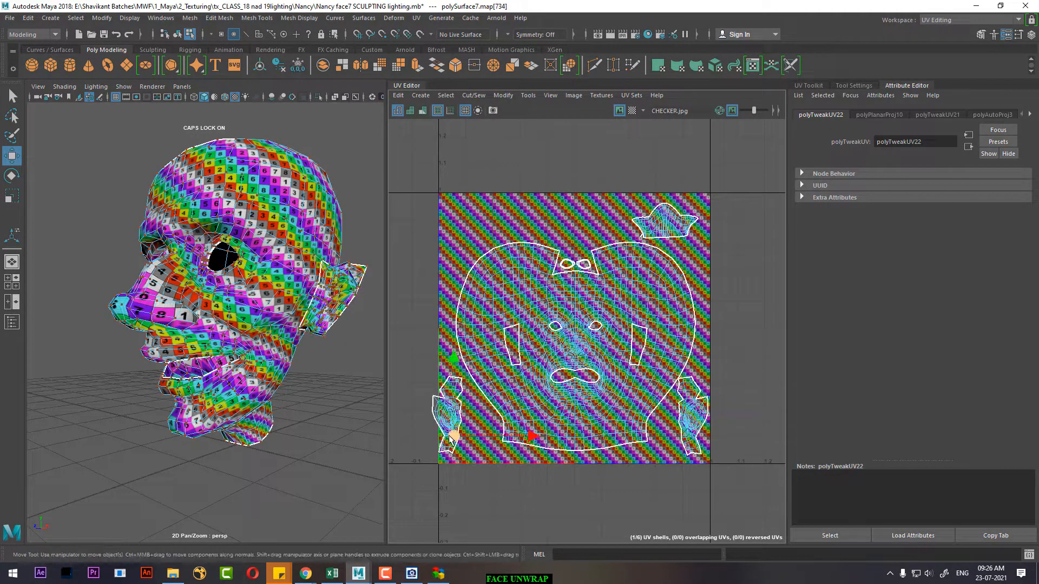
{"action": "right_click_drag", "start_coordinate": [453, 436], "coordinate": [511, 419], "text": "ctrl"}
{"action": "left_click_drag", "start_coordinate": [523, 421], "coordinate": [533, 421]}
{"action": "scroll", "coordinate": [669, 414], "scroll_direction": "up", "scroll_amount": 1}
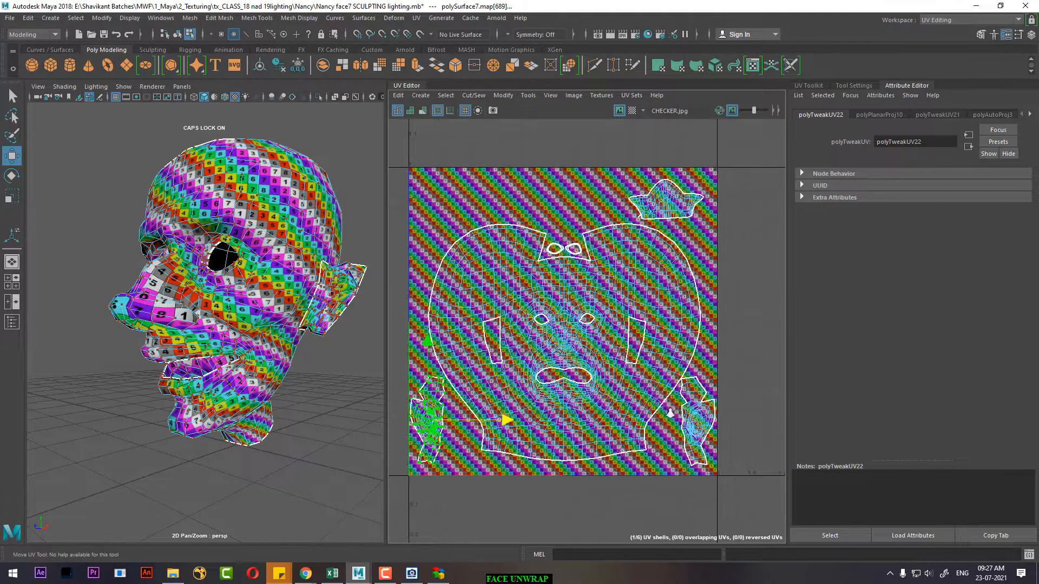
{"action": "scroll", "coordinate": [661, 260], "scroll_direction": "down", "scroll_amount": 3}
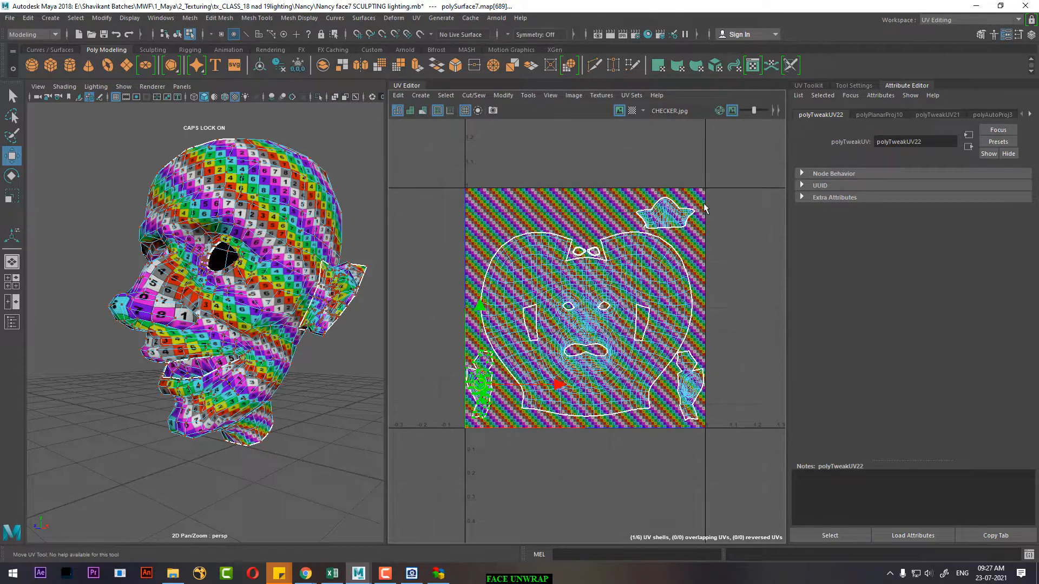
Step: Select the face, eye-rim and mouth interior shells and move them slightly up within the checker tile
{"action": "left_click_drag", "start_coordinate": [705, 208], "coordinate": [548, 282]}
{"action": "right_click_drag", "start_coordinate": [548, 276], "coordinate": [596, 298], "text": "ctrl"}
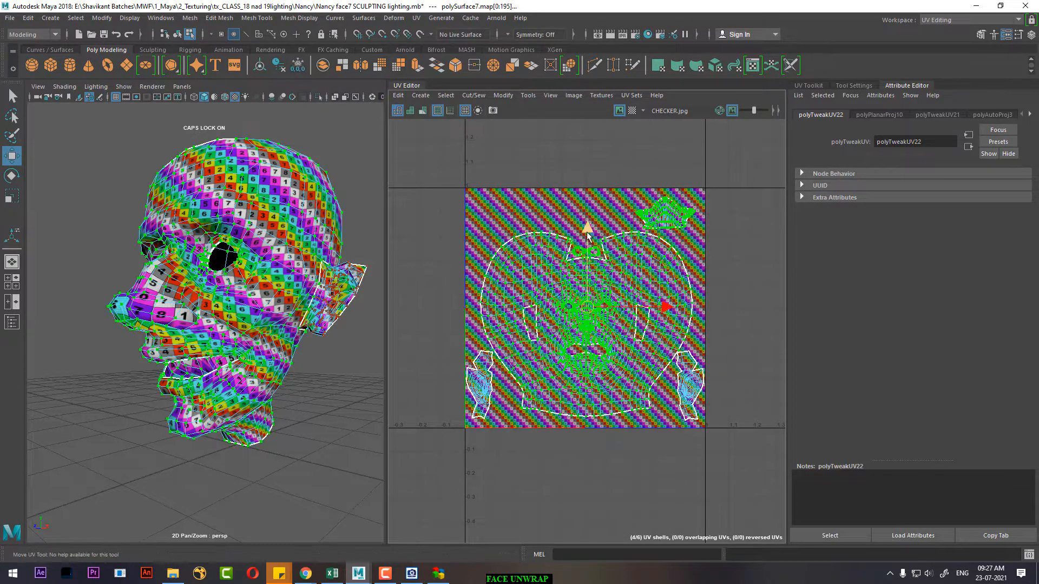
{"action": "left_click_drag", "start_coordinate": [587, 233], "coordinate": [588, 225]}
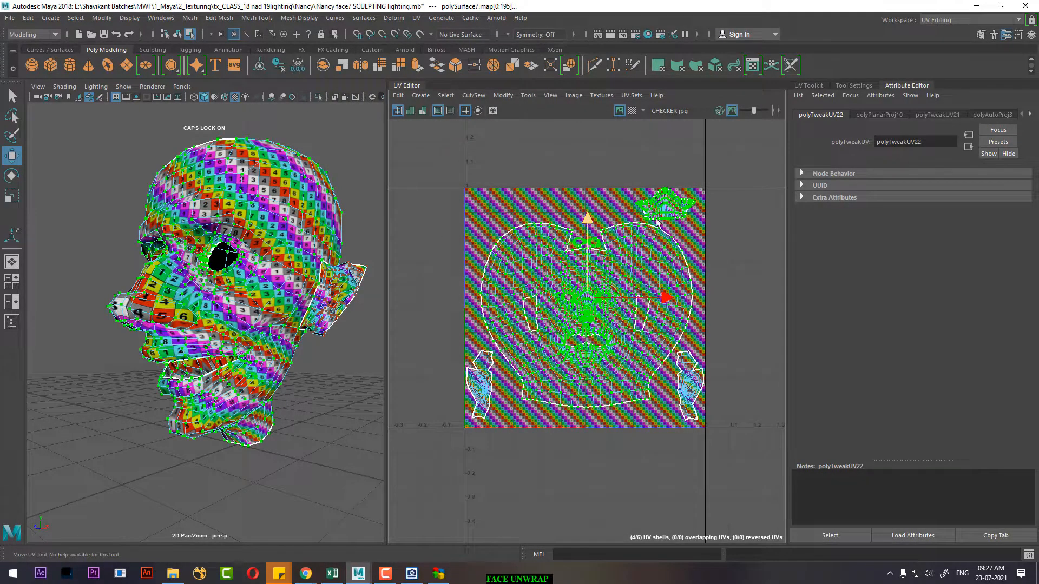
{"action": "scroll", "coordinate": [677, 208], "scroll_direction": "up", "scroll_amount": 1}
Step: Select the mouth interior shell and center it above the face shell's forehead notch
{"action": "left_click_drag", "start_coordinate": [701, 192], "coordinate": [665, 217]}
{"action": "right_click_drag", "start_coordinate": [663, 217], "coordinate": [687, 239], "text": "ctrl"}
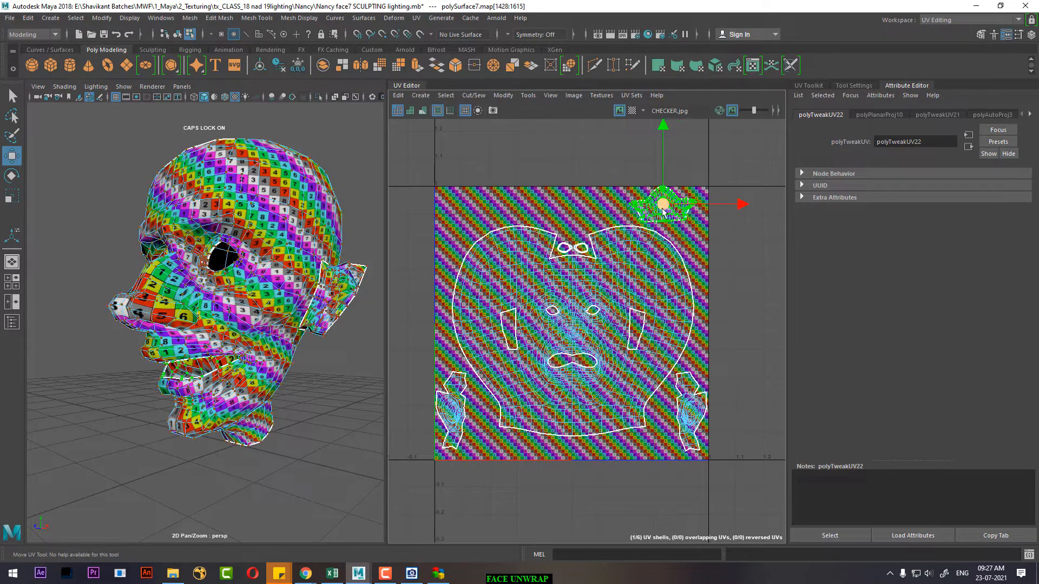
{"action": "left_click_drag", "start_coordinate": [664, 210], "coordinate": [578, 215]}
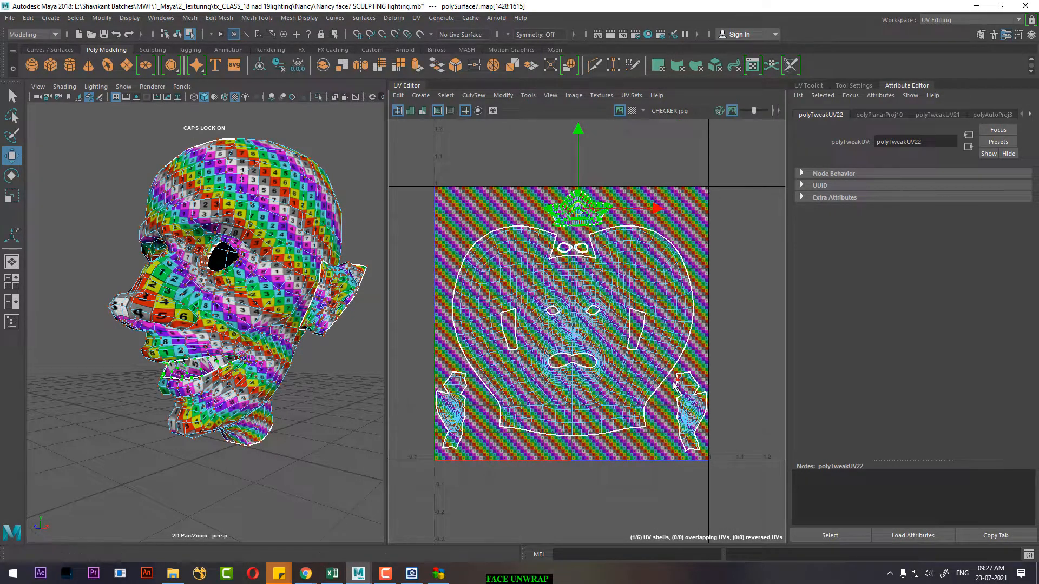
Step: Select the ear shell at the tile's lower-right corner and inspect both ear shells' placement with the UV Editor maximized
{"action": "left_click", "coordinate": [705, 404]}
{"action": "middle_click_drag", "start_coordinate": [704, 403], "coordinate": [701, 354], "text": "alt"}
{"action": "key", "text": "ctrl+space"}
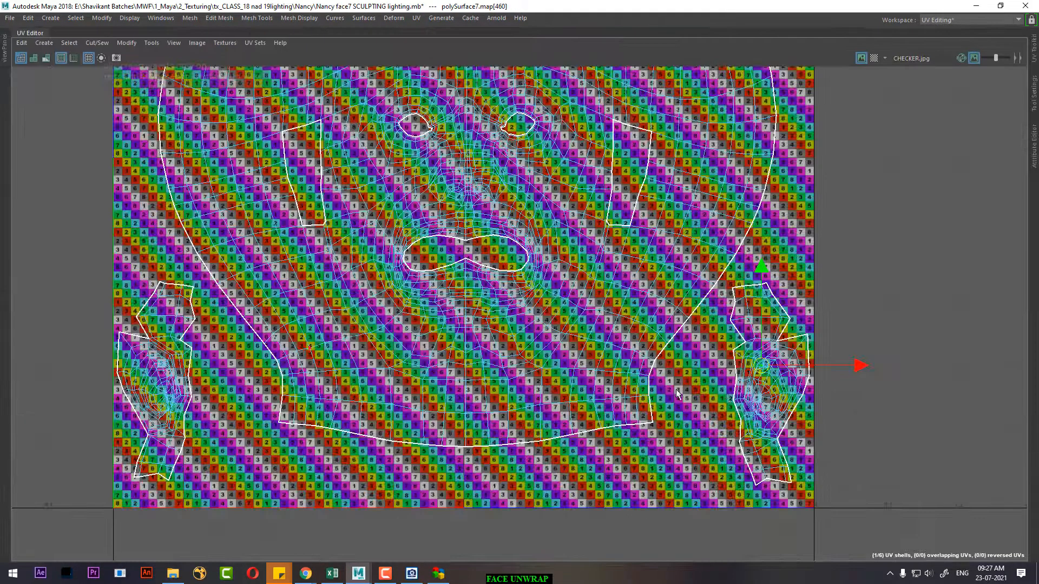
{"action": "scroll", "coordinate": [740, 384], "scroll_direction": "up", "scroll_amount": 3}
{"action": "scroll", "coordinate": [725, 367], "scroll_direction": "down", "scroll_amount": 6}
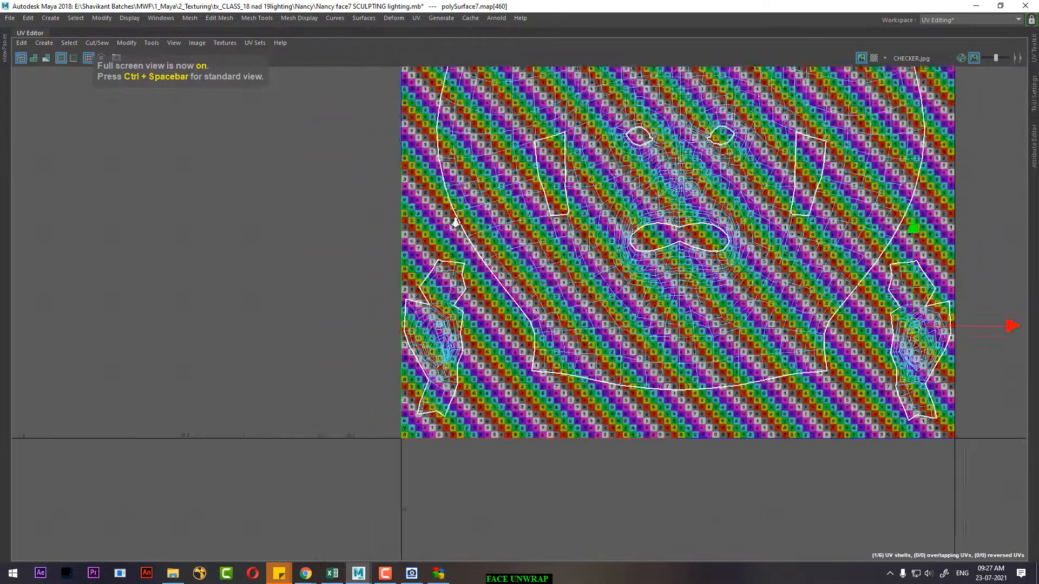
{"action": "key", "text": "ctrl+space"}
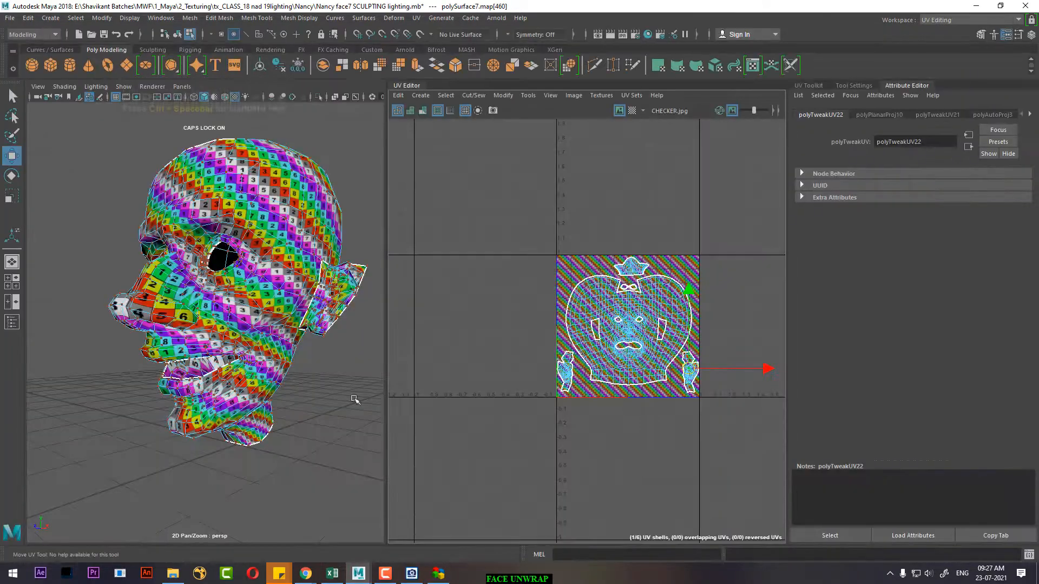
Step: Return the head mesh from UV component selection to object mode and deselect it
{"action": "left_click_drag", "start_coordinate": [355, 398], "coordinate": [238, 320], "text": "alt"}
{"action": "right_click_drag", "start_coordinate": [234, 261], "coordinate": [338, 189]}
{"action": "left_click", "coordinate": [339, 192]}
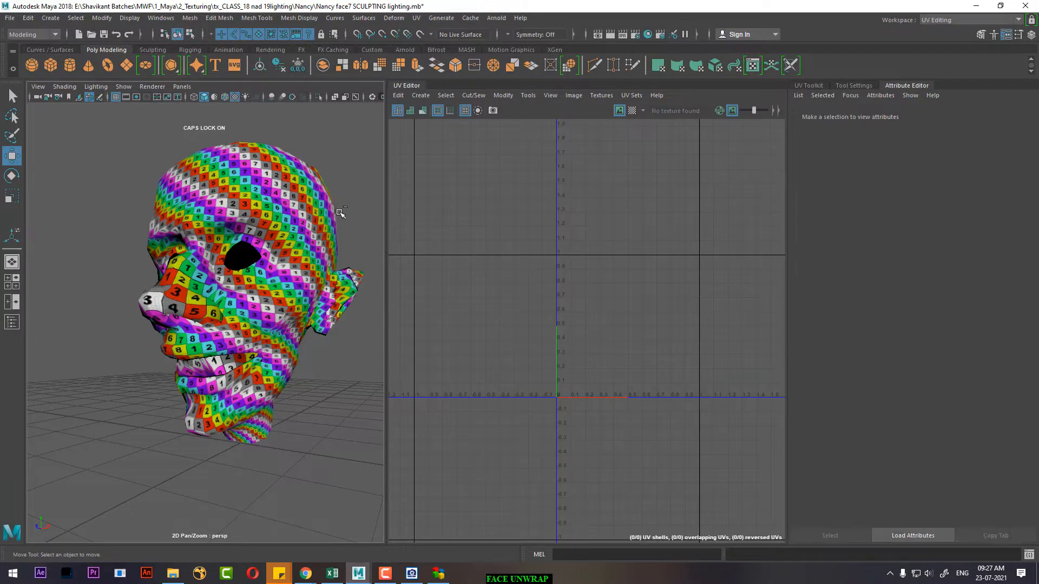
Step: Show all hidden objects in the scene and view the checkered head together with its hair, eyes and teeth
{"action": "left_click", "coordinate": [130, 18]}
{"action": "mouse_move", "coordinate": [151, 83]}
{"action": "left_click", "coordinate": [360, 133]}
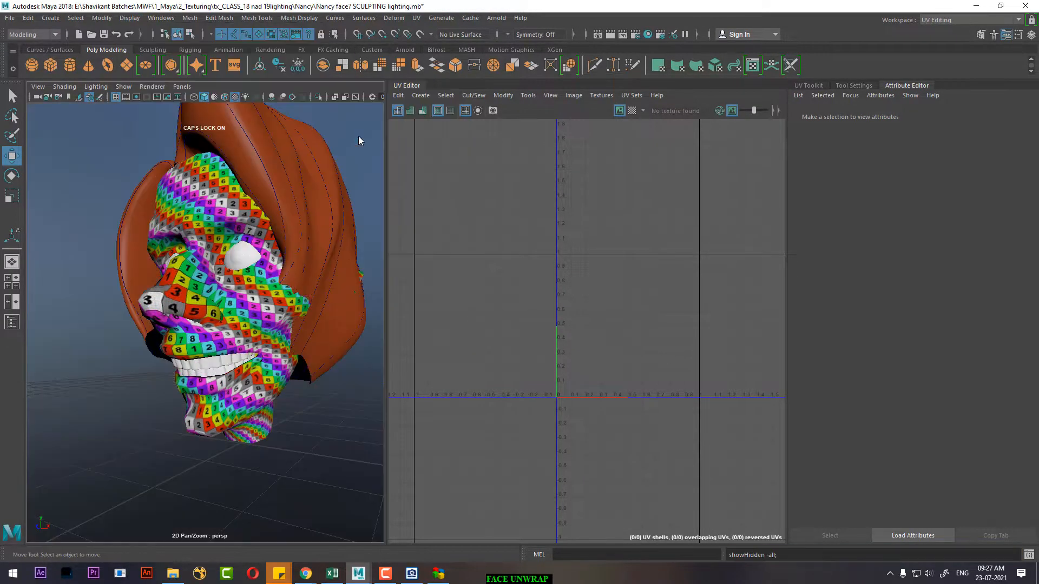
{"action": "left_click_drag", "start_coordinate": [322, 306], "coordinate": [352, 350], "text": "alt"}
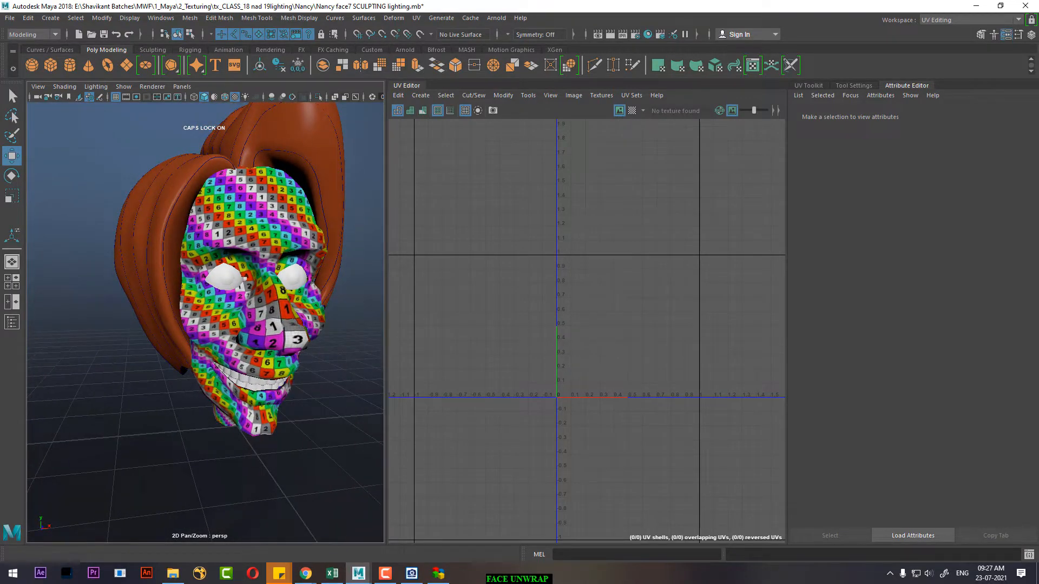
{"action": "left_click", "coordinate": [385, 573]}
{"action": "left_click", "coordinate": [964, 527]}
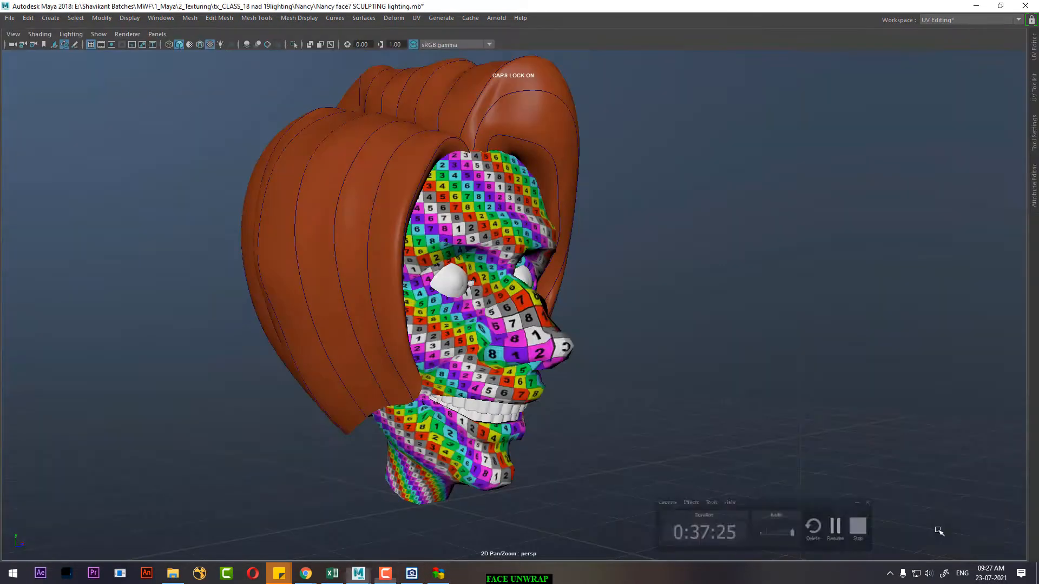
{"action": "left_click", "coordinate": [384, 574]}
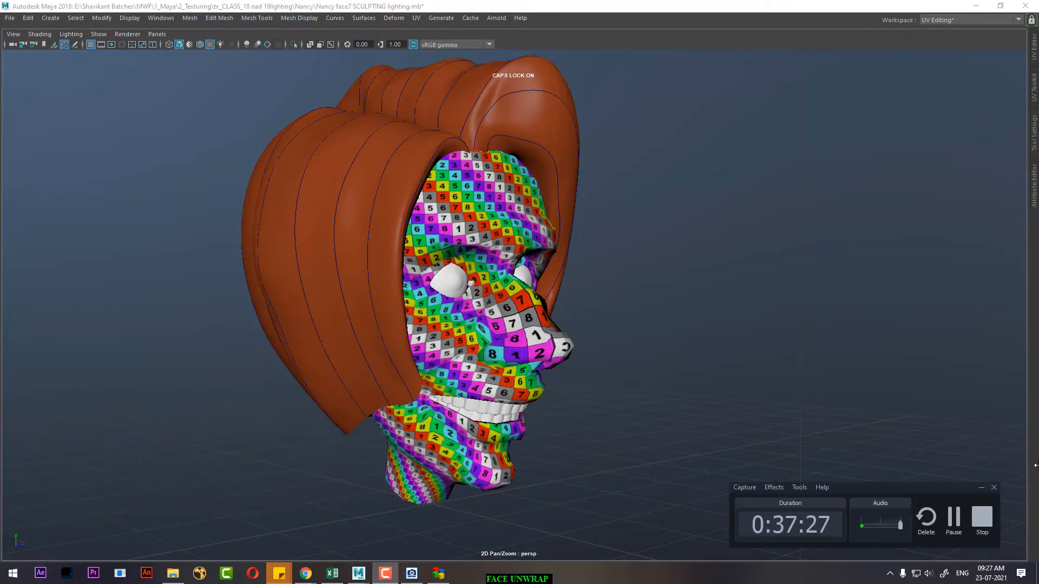